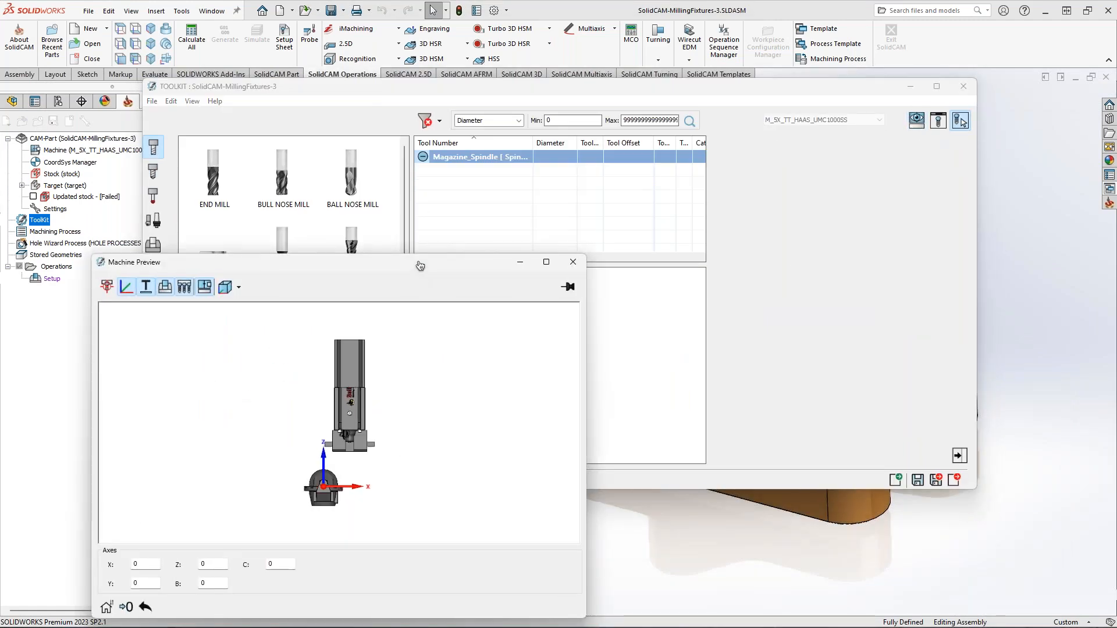
# - Inspect and close the machine preview, and show the fixture types and the machine's fixture tree in the ToolKit
pyautogui.click(546, 262)
pyautogui.scroll(3, 486, 408)
pyautogui.scroll(-3, 486, 407)
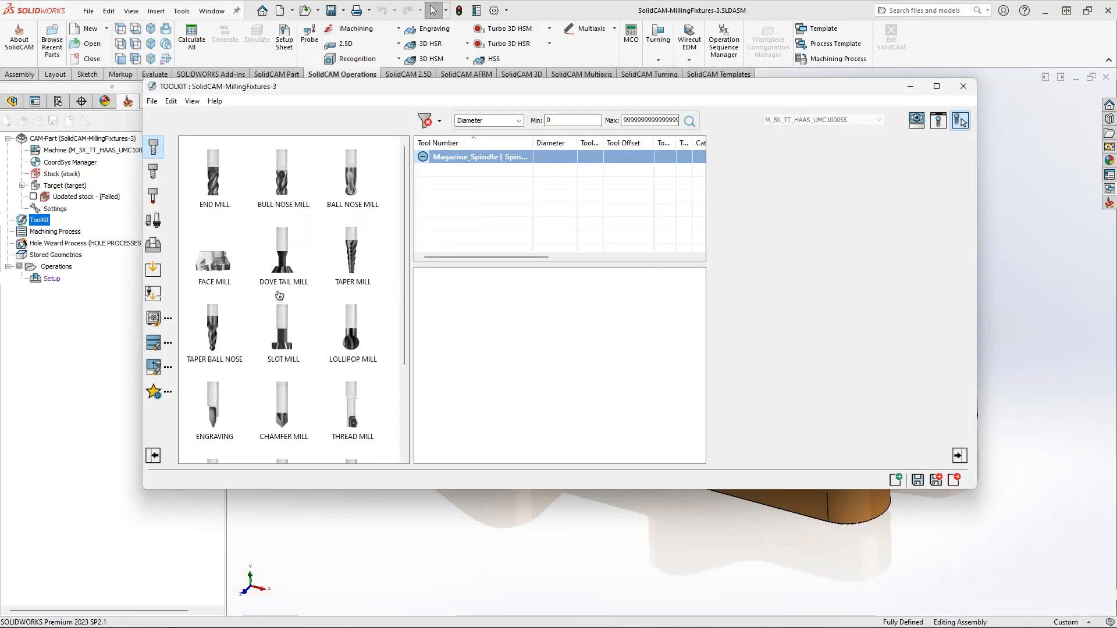
pyautogui.click(153, 245)
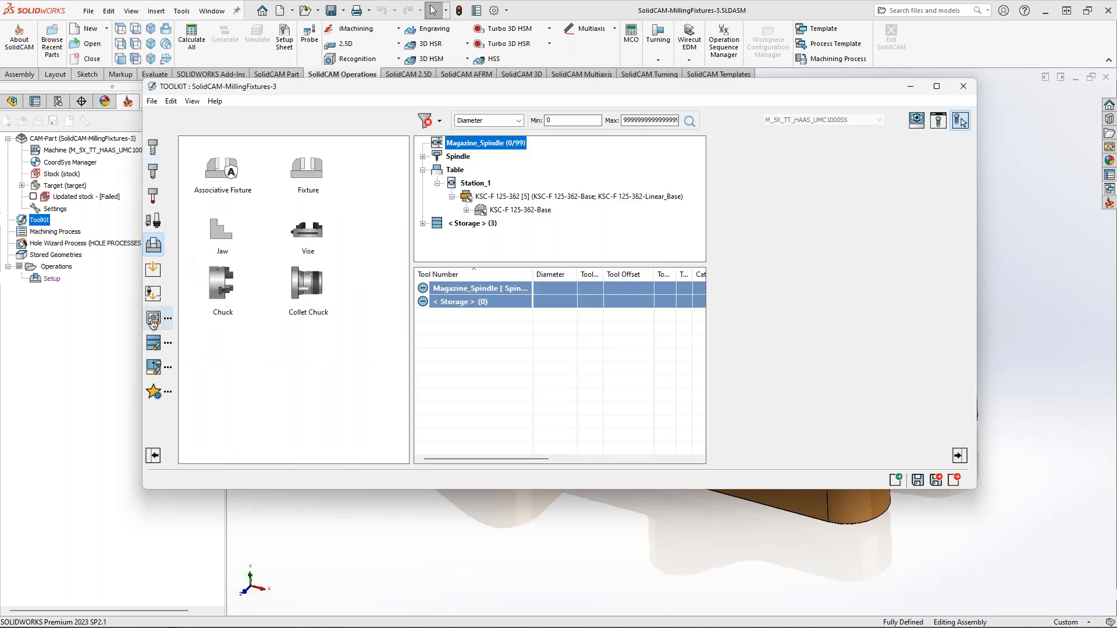
# - Open the SolidCAMFixtureComponents.tlv component library and examine its fixture categories
pyautogui.click(155, 320)
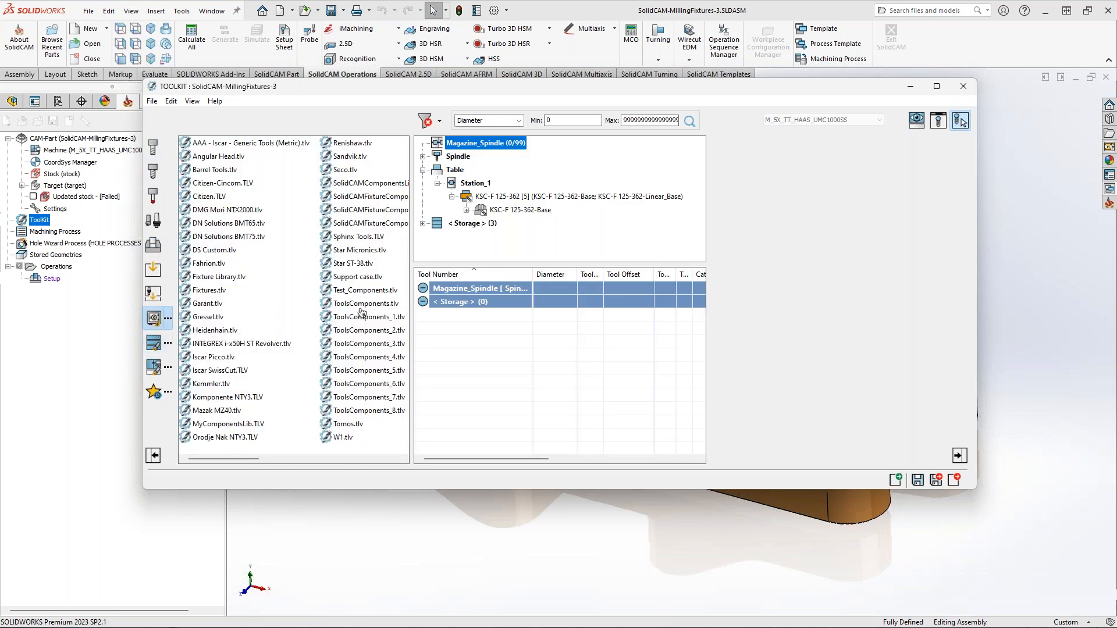
pyautogui.click(375, 200)
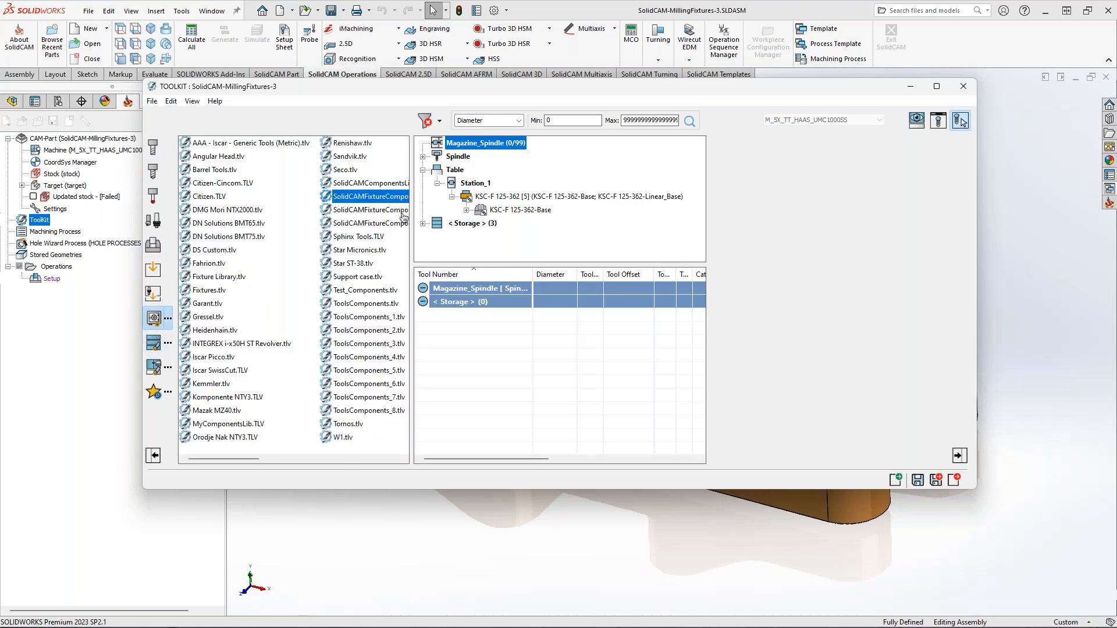
pyautogui.moveTo(411, 215); pyautogui.dragTo(456, 210)
pyautogui.doubleClick(391, 199)
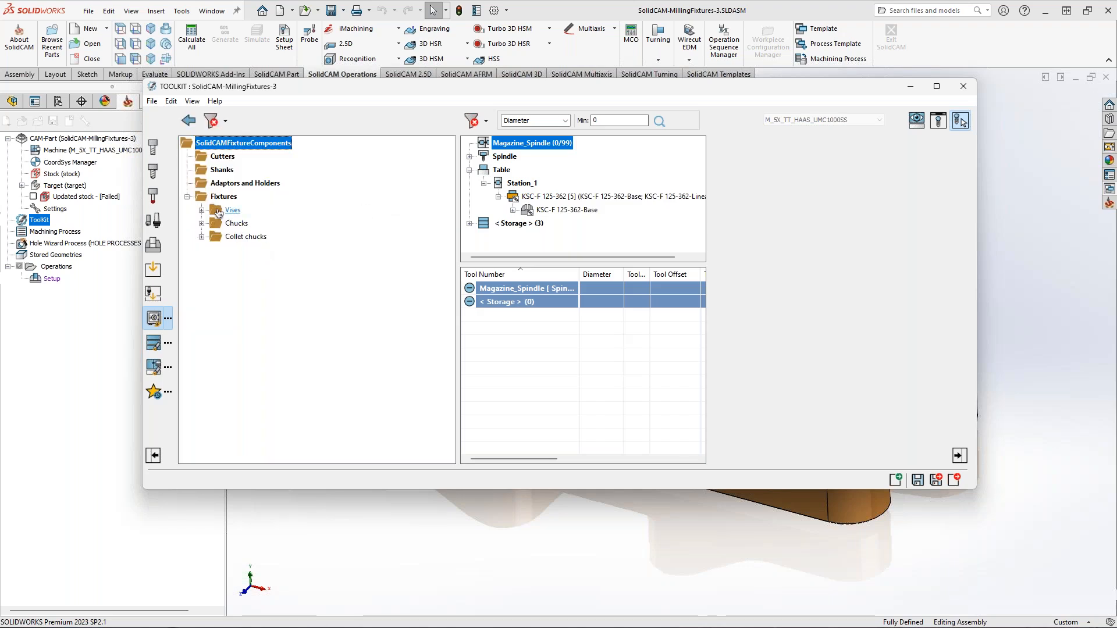
pyautogui.moveTo(192, 201); pyautogui.dragTo(307, 262)
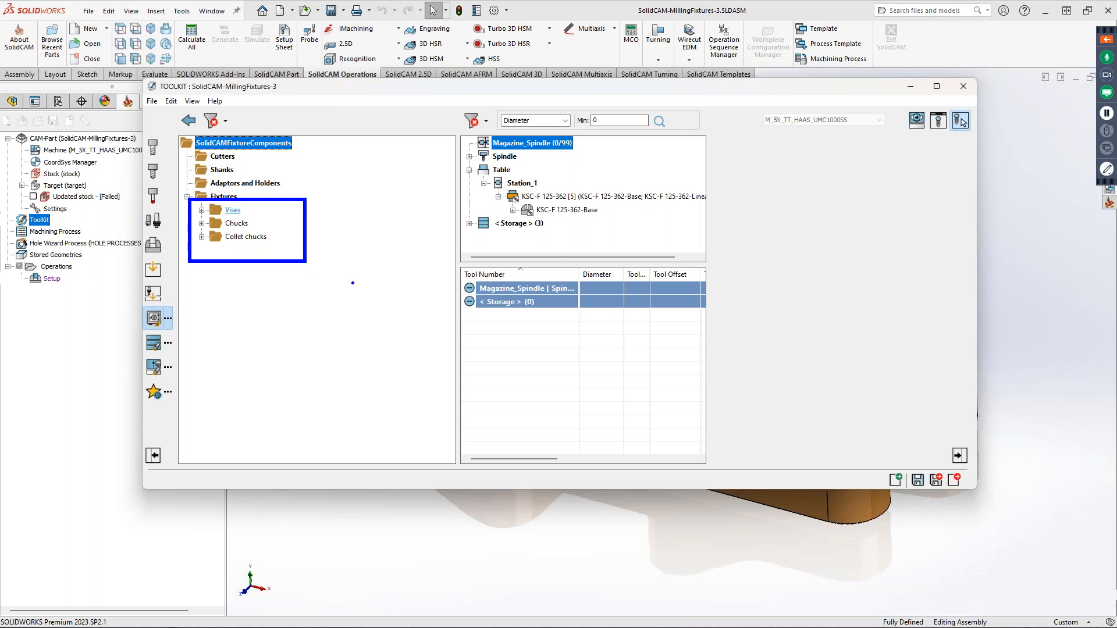
pyautogui.press('Escape')
# - Leave the component library and open the SolidCAMFixtureAssemblies.tls assembly library
pyautogui.click(188, 120)
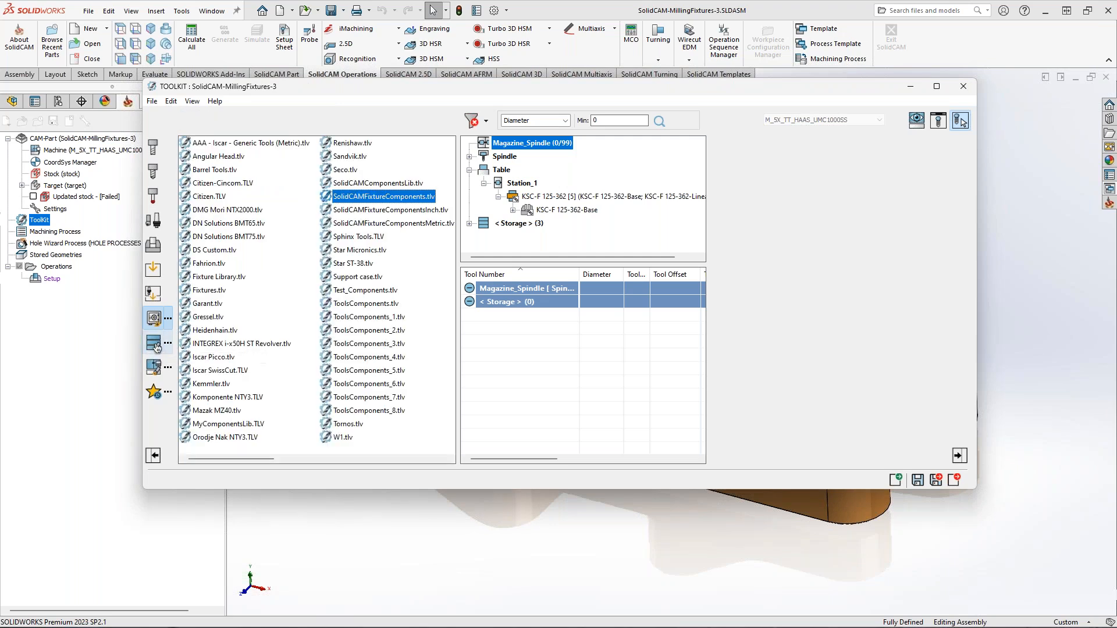
pyautogui.click(156, 347)
pyautogui.click(254, 360)
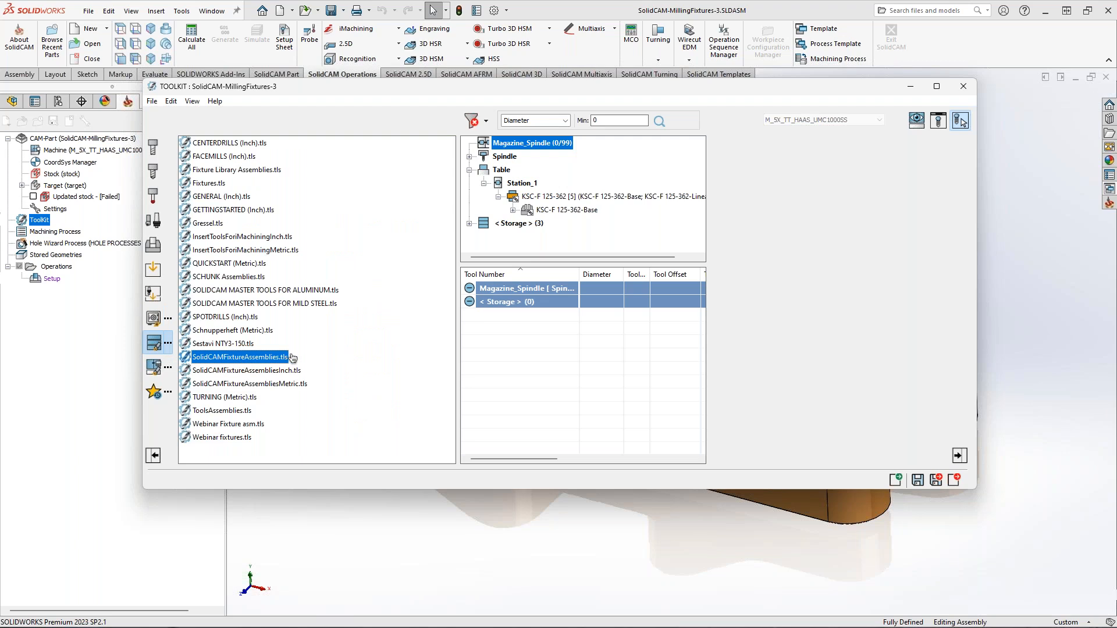
pyautogui.moveTo(365, 324); pyautogui.dragTo(291, 353)
pyautogui.doubleClick(256, 358)
# - Preview the KSC-F 80-214, KSC-F 125-362 and KSC-F 160-480 vise assemblies in the tool viewer
pyautogui.click(938, 123)
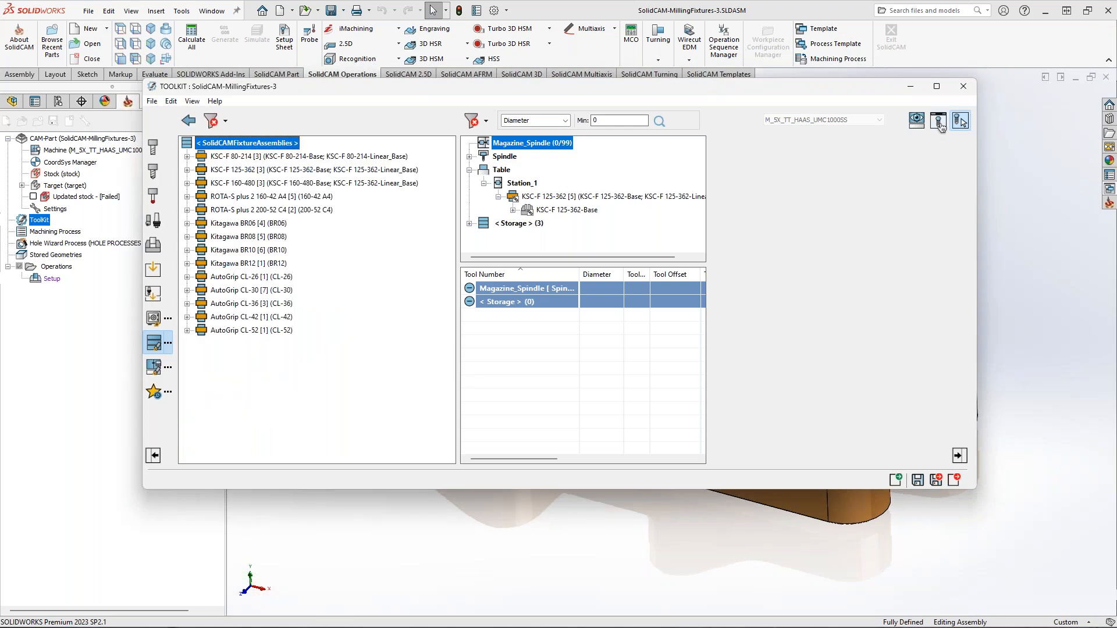
pyautogui.moveTo(726, 197); pyautogui.dragTo(723, 101)
pyautogui.click(308, 156)
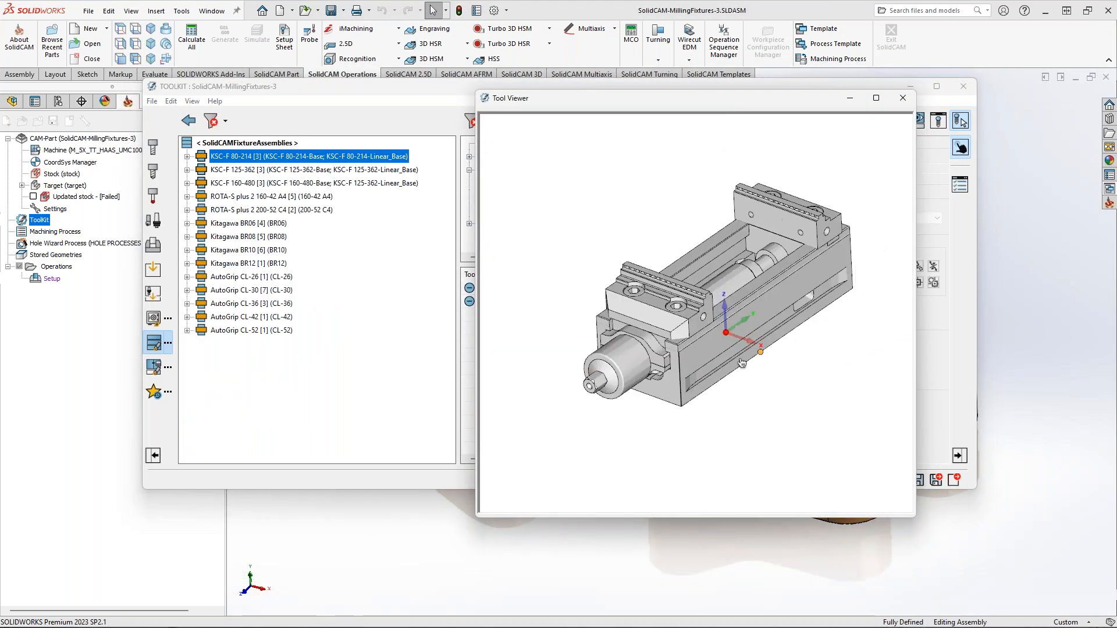
pyautogui.click(289, 170)
pyautogui.click(281, 183)
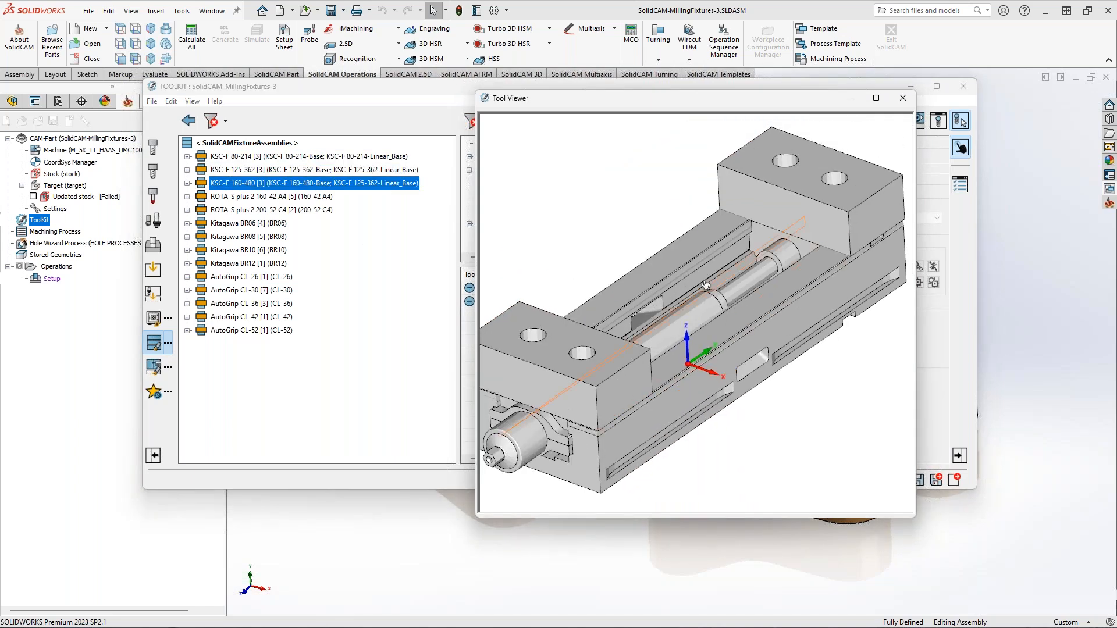
# - Preview the ROTA-S plus 2, Kitagawa BR06 and BR08, and AutoGrip CL-30 assemblies, and exit the ToolKit without saving
pyautogui.click(261, 198)
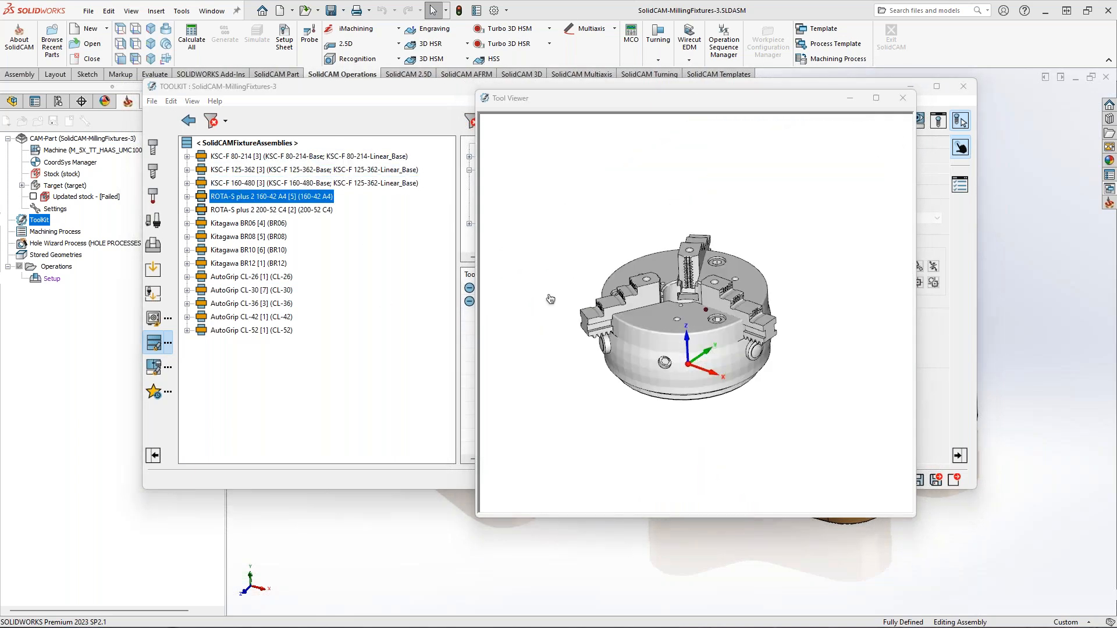
pyautogui.click(233, 210)
pyautogui.click(230, 223)
pyautogui.click(228, 236)
pyautogui.click(250, 290)
pyautogui.moveTo(682, 297); pyautogui.dragTo(702, 341, button='middle')
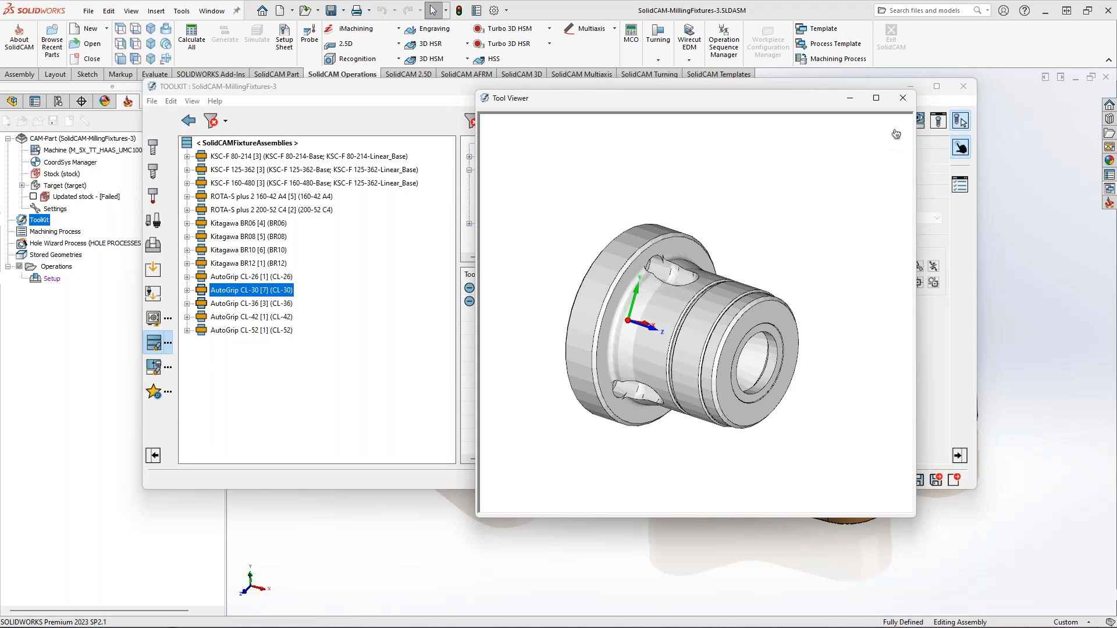
pyautogui.click(903, 100)
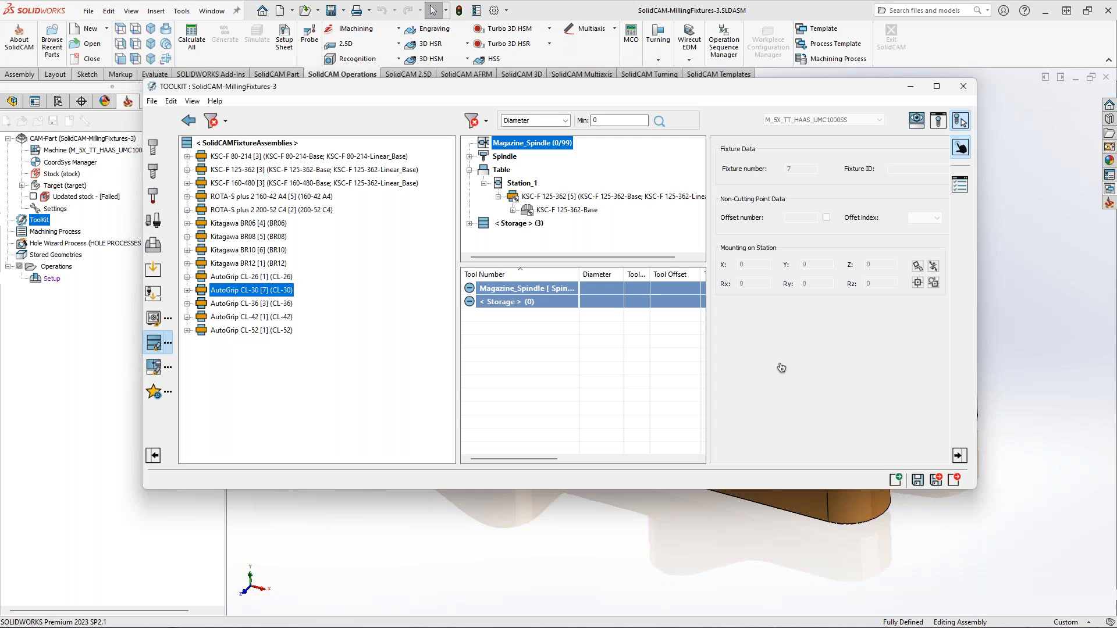
pyautogui.click(955, 480)
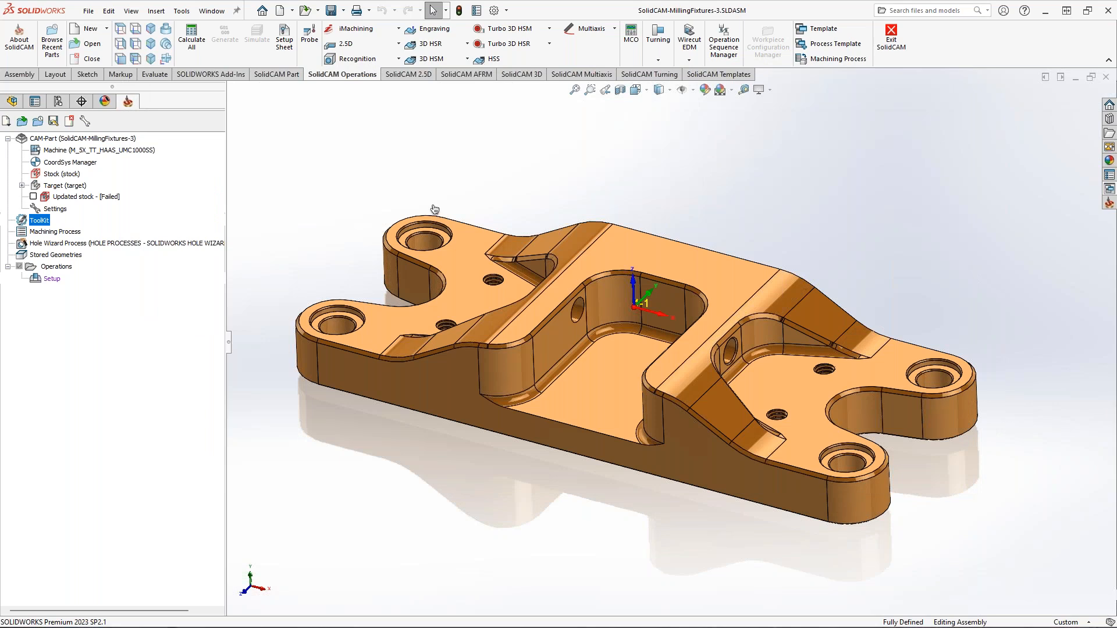
# - Check the machine tool setup library name in the machine's ToolKit working style settings, and close the editor
pyautogui.doubleClick(111, 151)
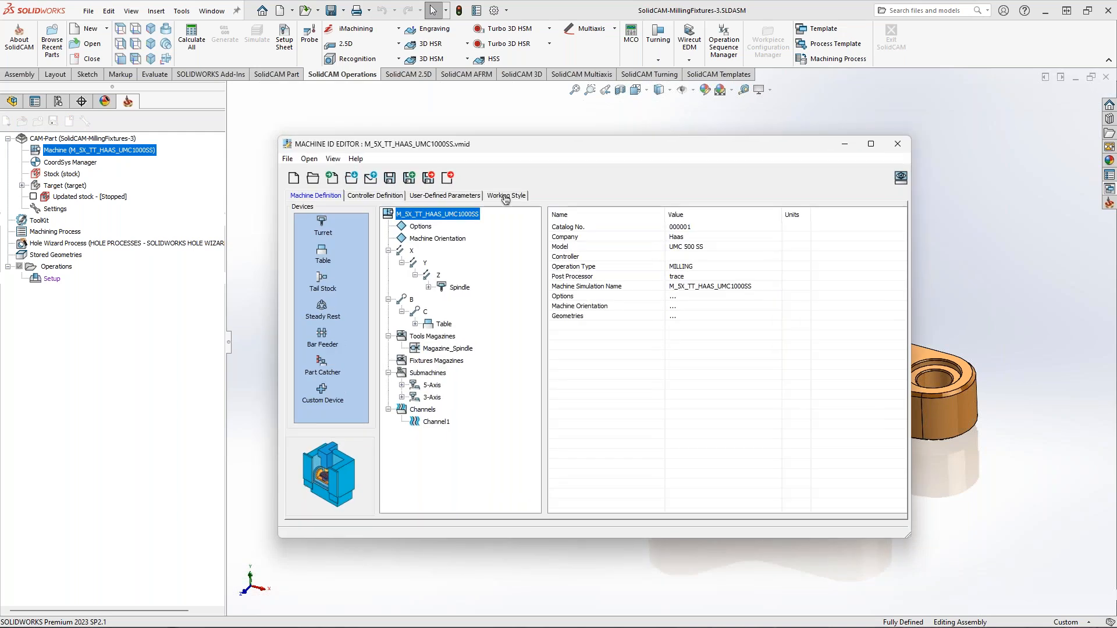
pyautogui.click(506, 197)
pyautogui.click(418, 338)
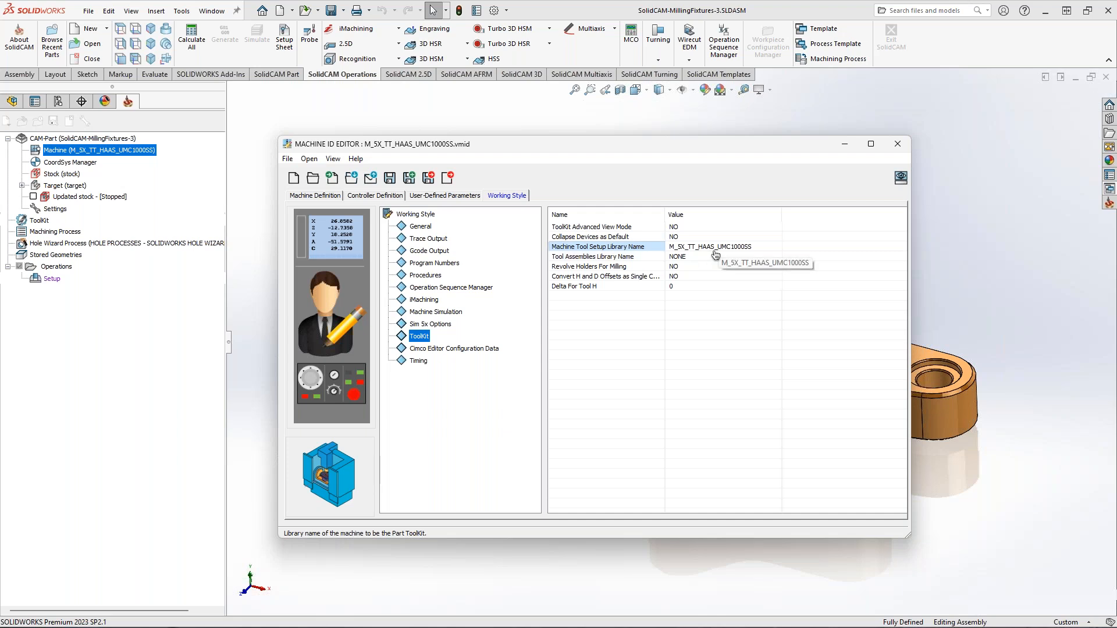
pyautogui.click(899, 147)
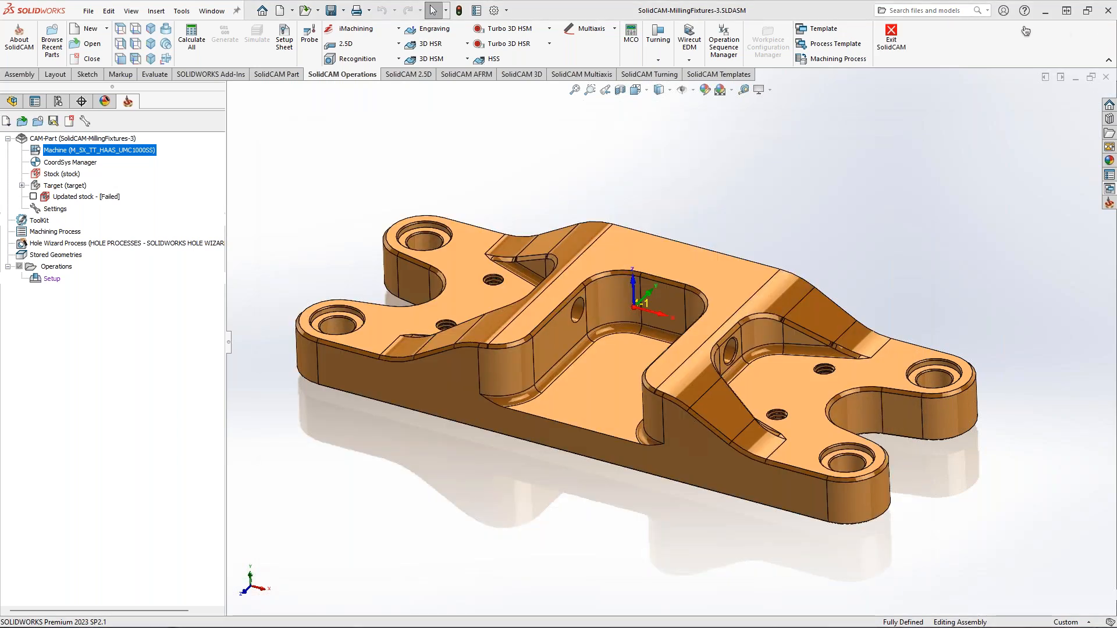
# - Open the machine tool setup library M_5X_TT_HAAS_UMC1000SS.tlm for editing
pyautogui.click(1109, 203)
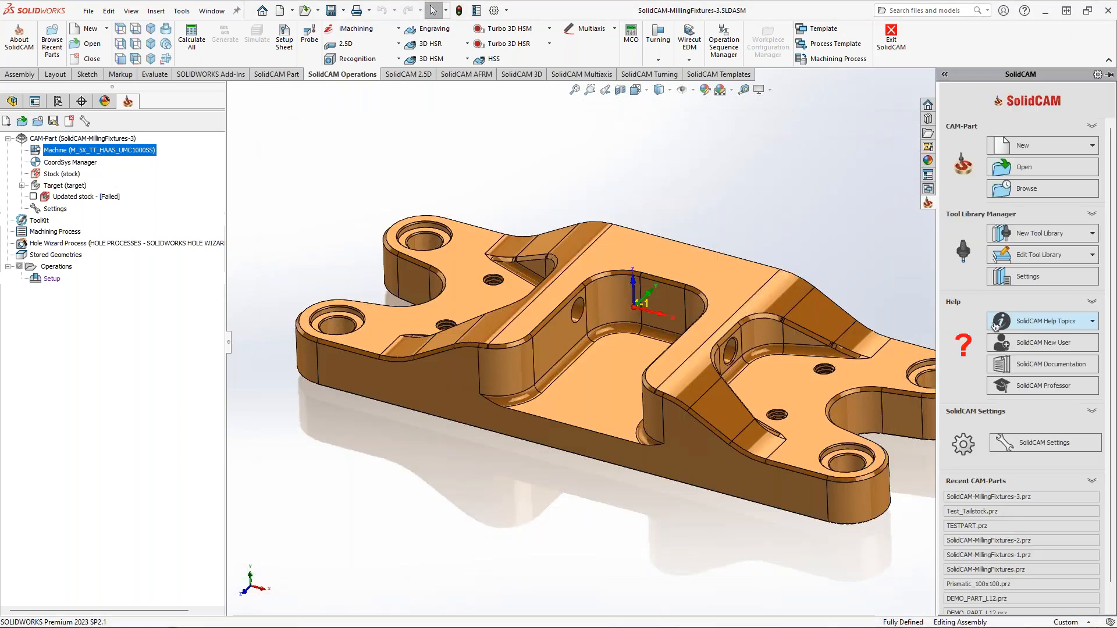
pyautogui.click(1029, 257)
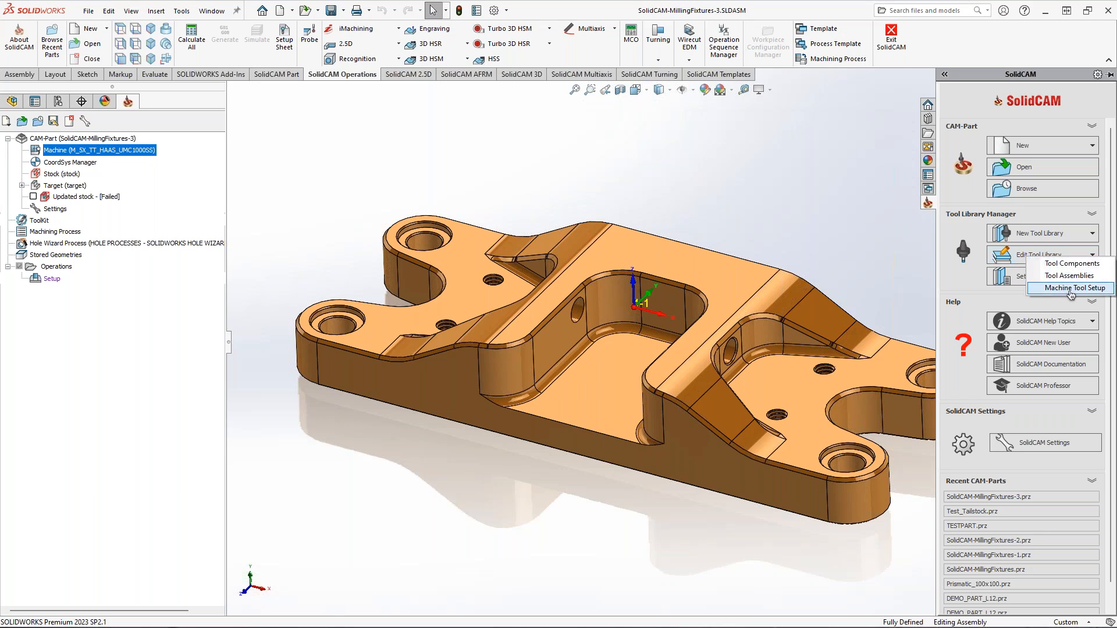
pyautogui.click(1074, 288)
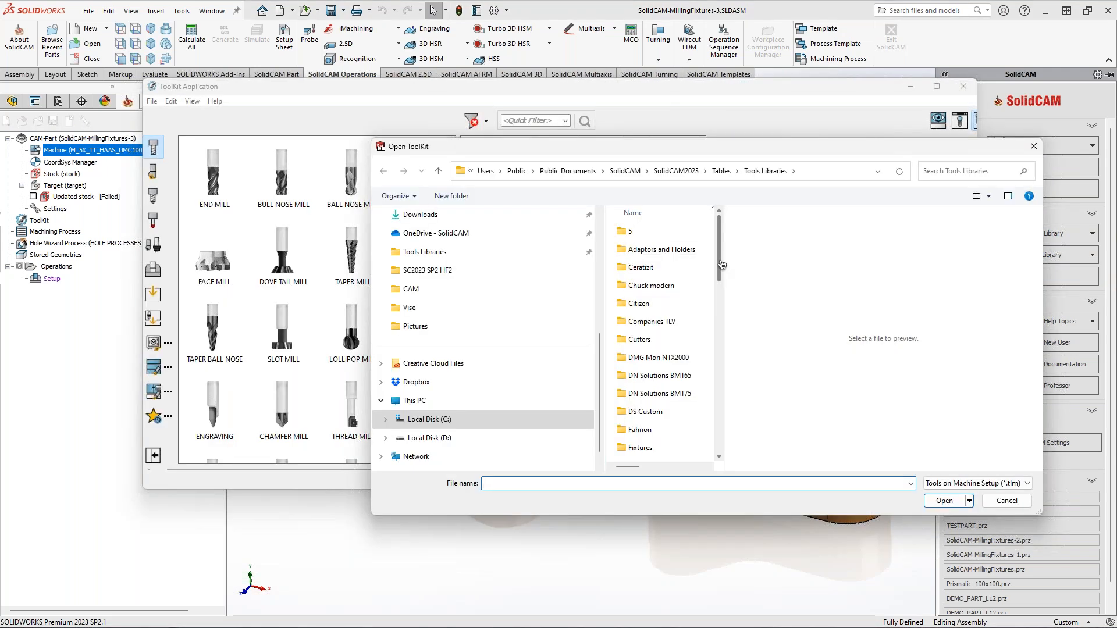
pyautogui.moveTo(721, 265); pyautogui.dragTo(722, 436)
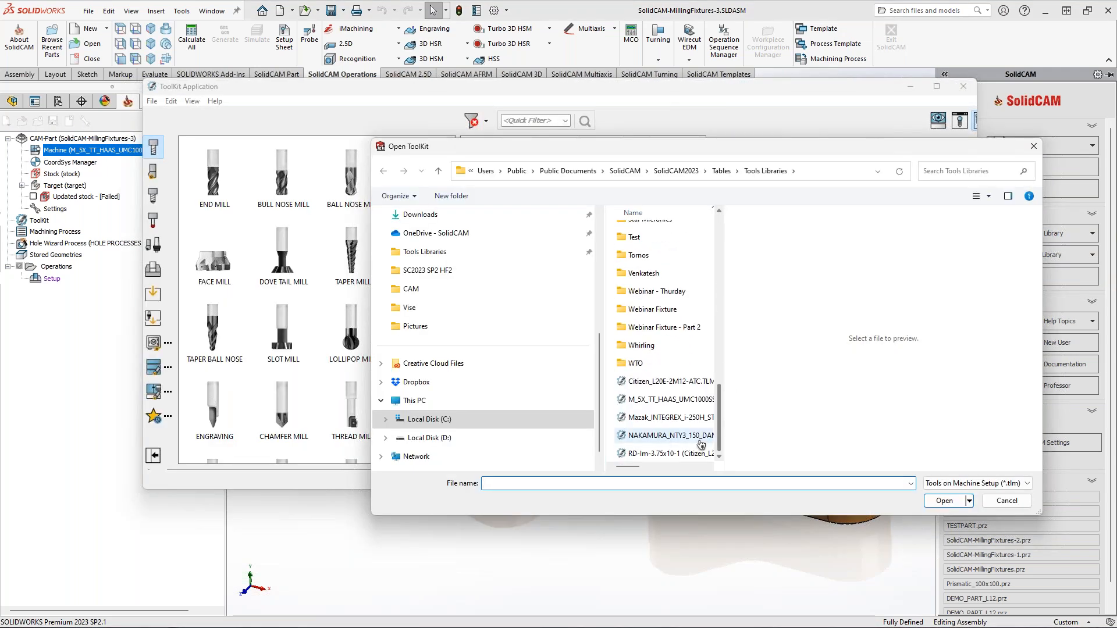
pyautogui.click(669, 399)
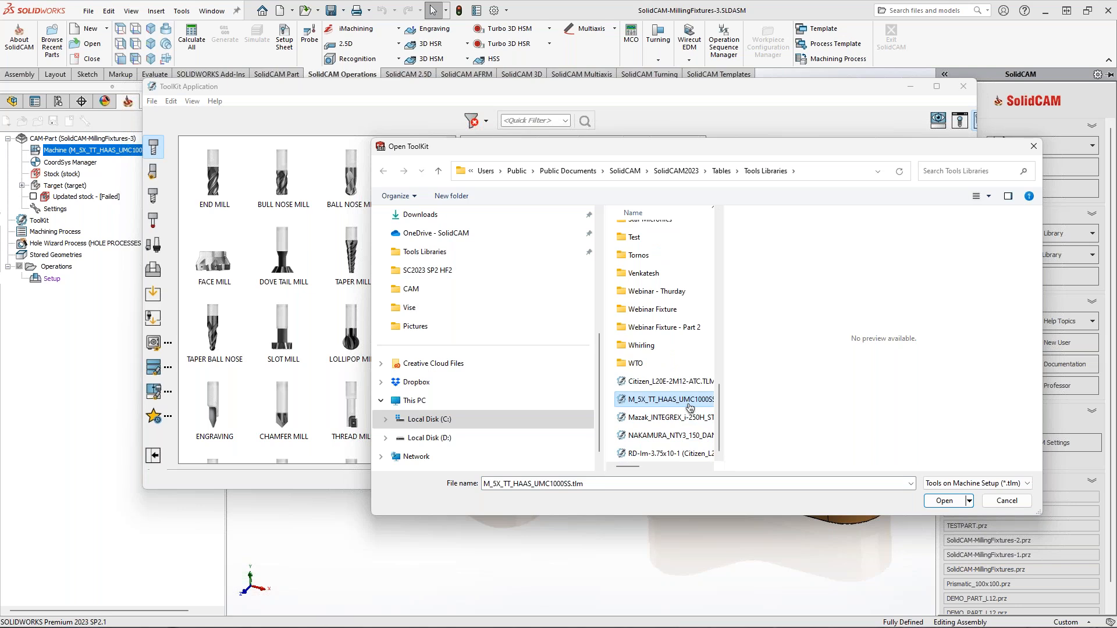
pyautogui.doubleClick(640, 399)
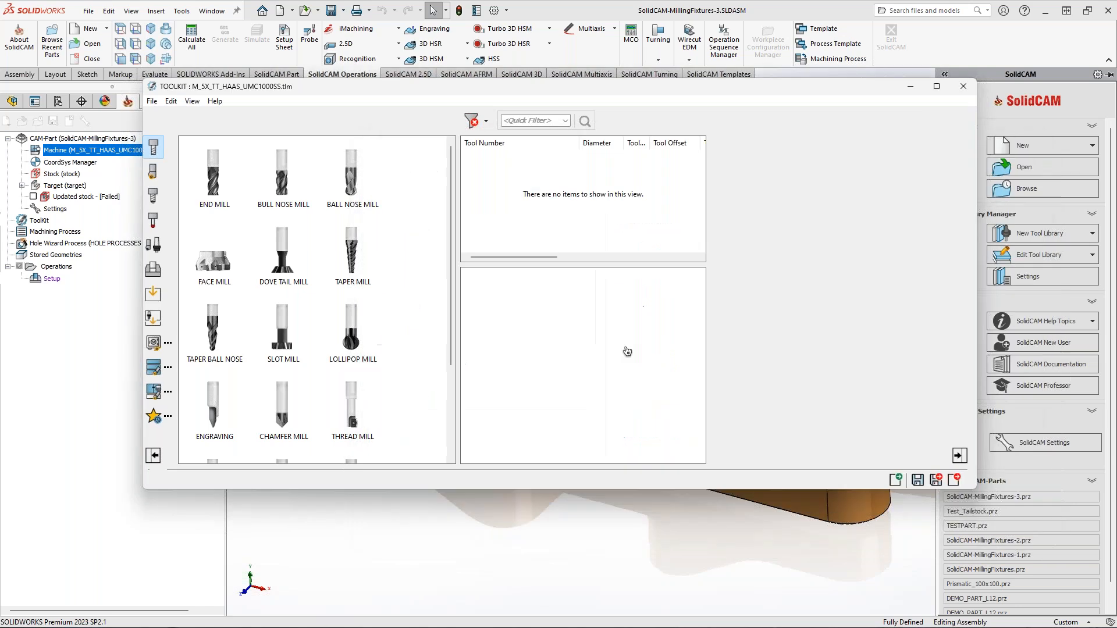
pyautogui.moveTo(376, 90)
pyautogui.mouseDown()
pyautogui.moveTo(363, 104)
pyautogui.moveTo(388, 102)
pyautogui.mouseUp()
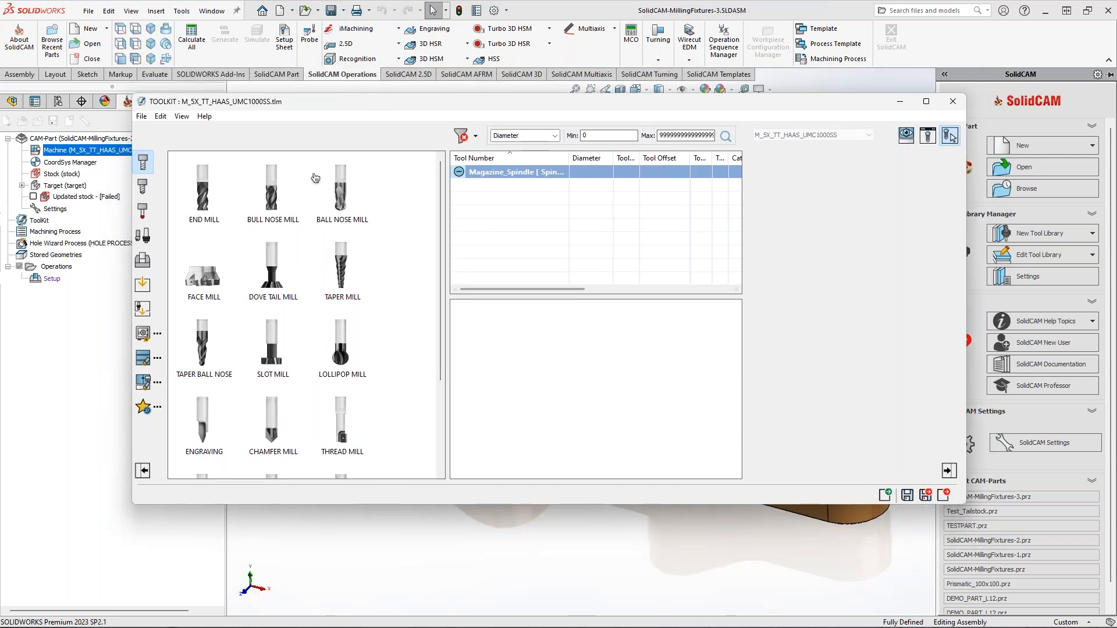
# - Show the fixtures in the machine's storage and examine the KSC-F 80-214 and KSC-F 125-362 vises
pyautogui.click(142, 260)
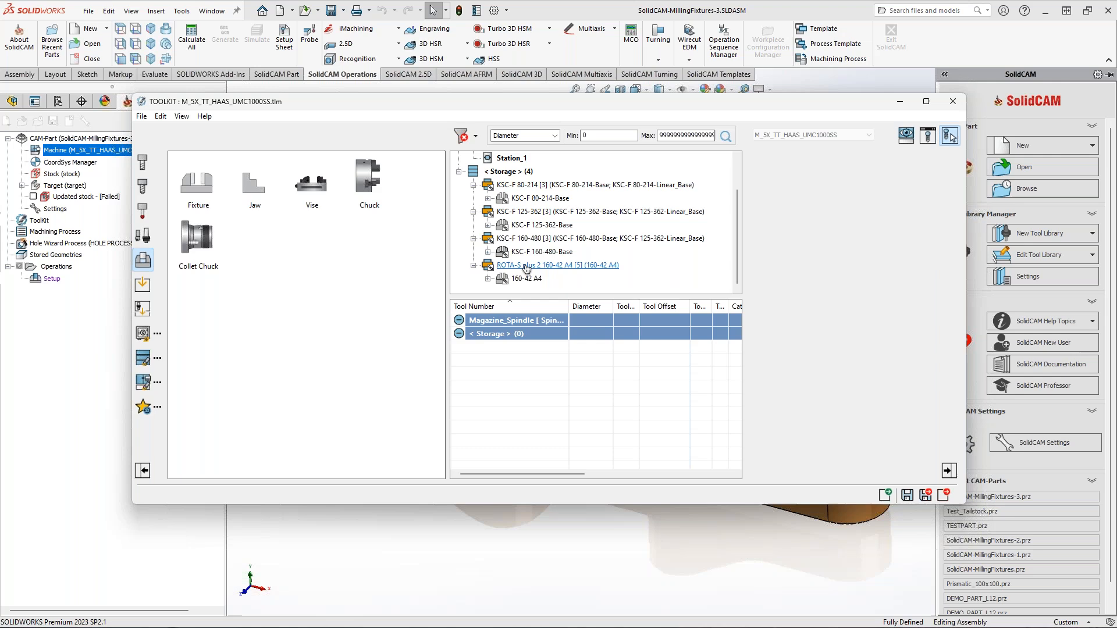
pyautogui.click(544, 185)
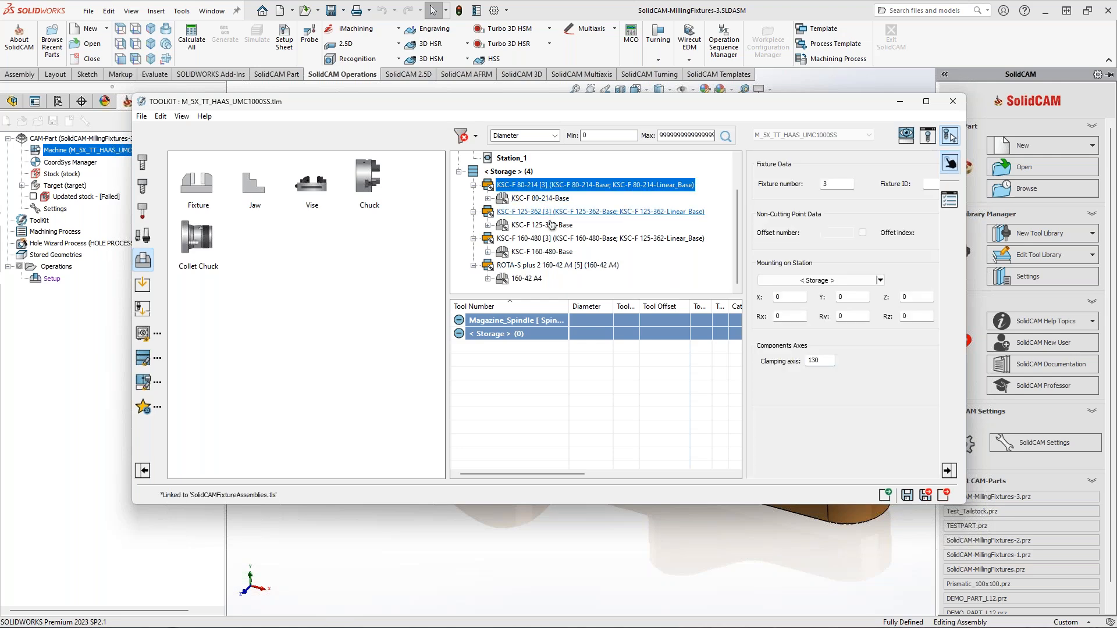
pyautogui.scroll(1, 586, 268)
pyautogui.scroll(-1, 543, 267)
pyautogui.click(529, 212)
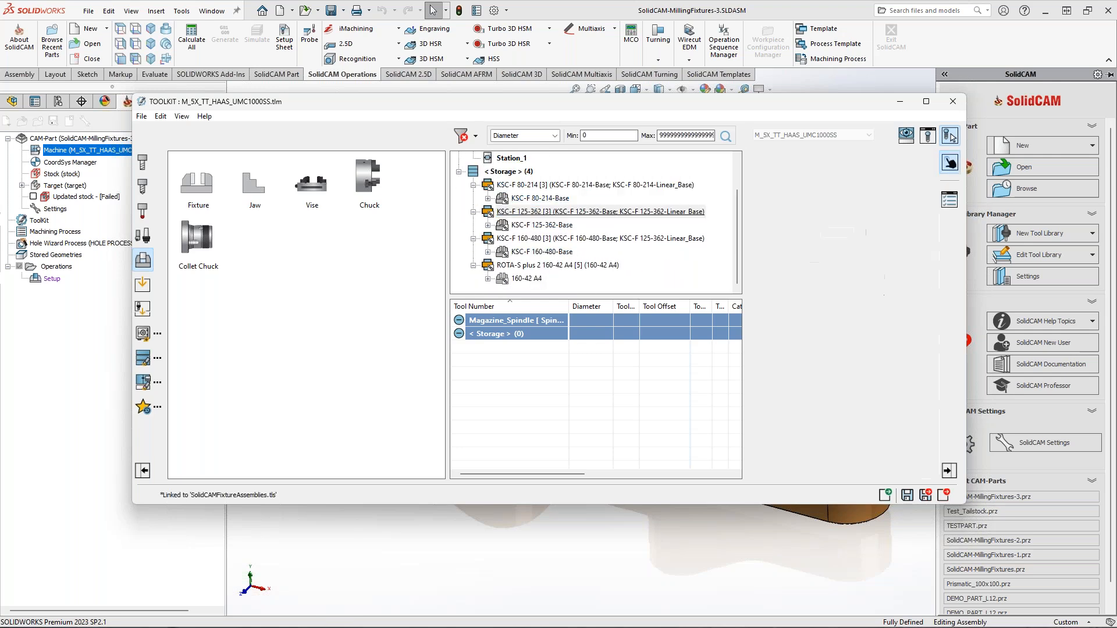
# - Preview the stored KSC-F vises and ROTA-S plus 2 160-42 A4 chuck in 3D, and save and exit the library
pyautogui.click(907, 136)
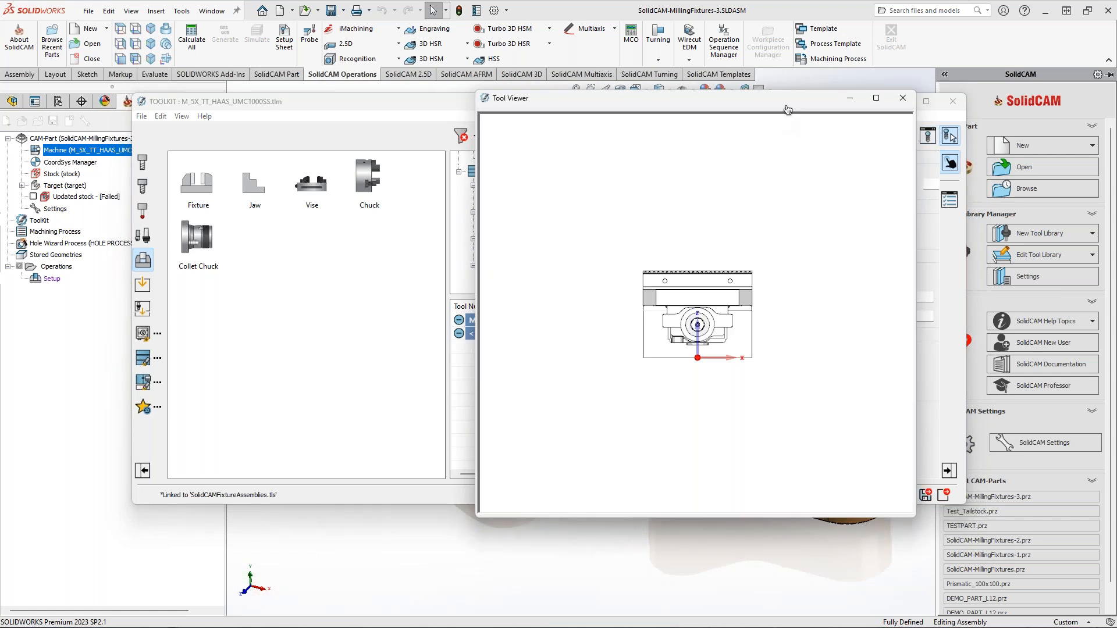
pyautogui.moveTo(786, 108); pyautogui.dragTo(1048, 137)
pyautogui.moveTo(1032, 279); pyautogui.dragTo(996, 320, button='middle')
pyautogui.keyDown('ctrl'); pyautogui.moveTo(995, 320); pyautogui.dragTo(890, 345, button='middle'); pyautogui.keyUp('ctrl')
pyautogui.click(558, 185)
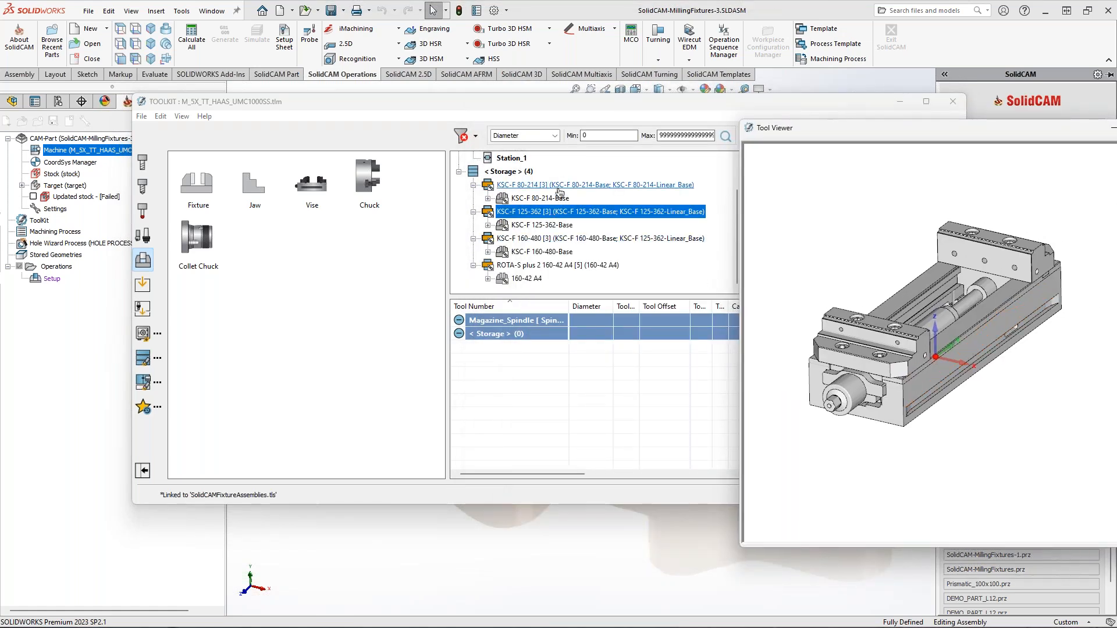
pyautogui.click(541, 238)
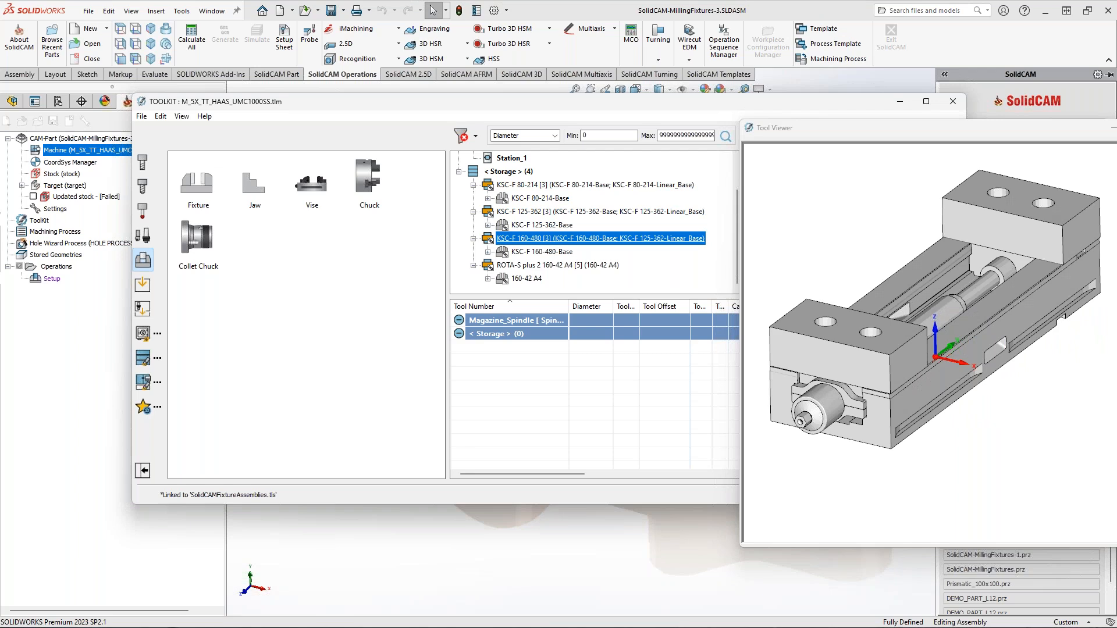
pyautogui.click(541, 265)
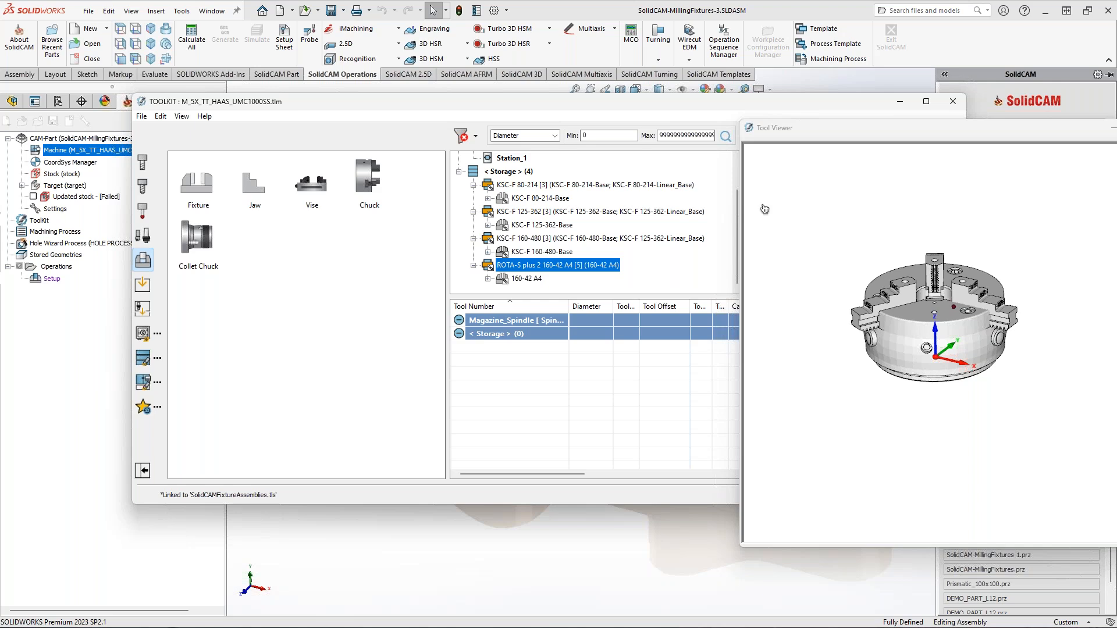
pyautogui.moveTo(826, 127); pyautogui.dragTo(533, 152)
pyautogui.click(875, 153)
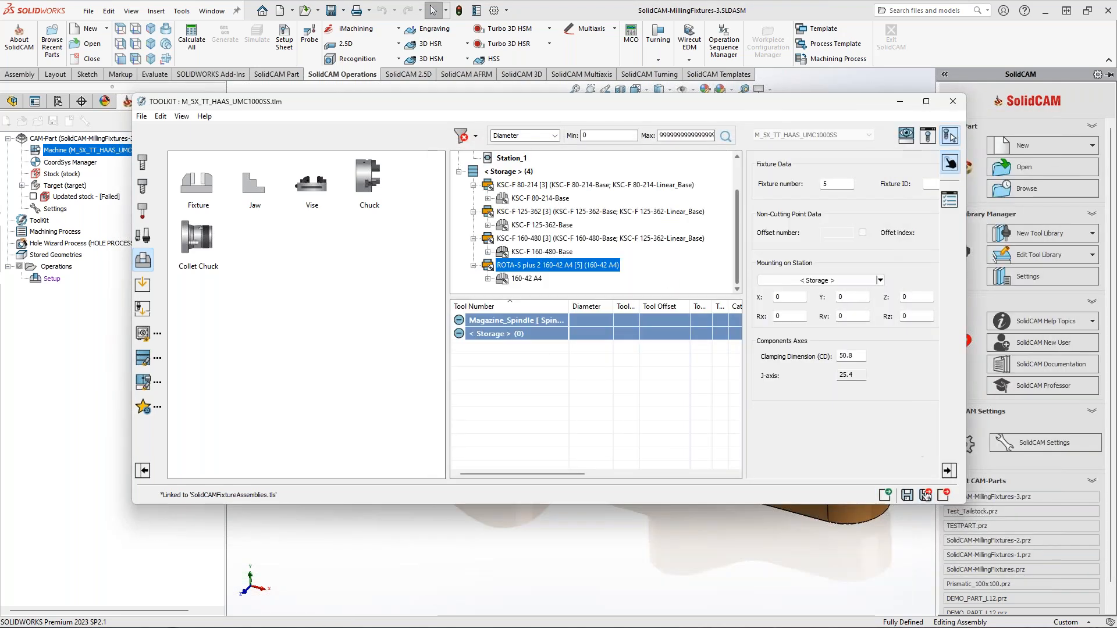
pyautogui.click(926, 495)
# - Open the Setup operation for editing and review the fixtures available for mounting on the table
pyautogui.rightClick(52, 279)
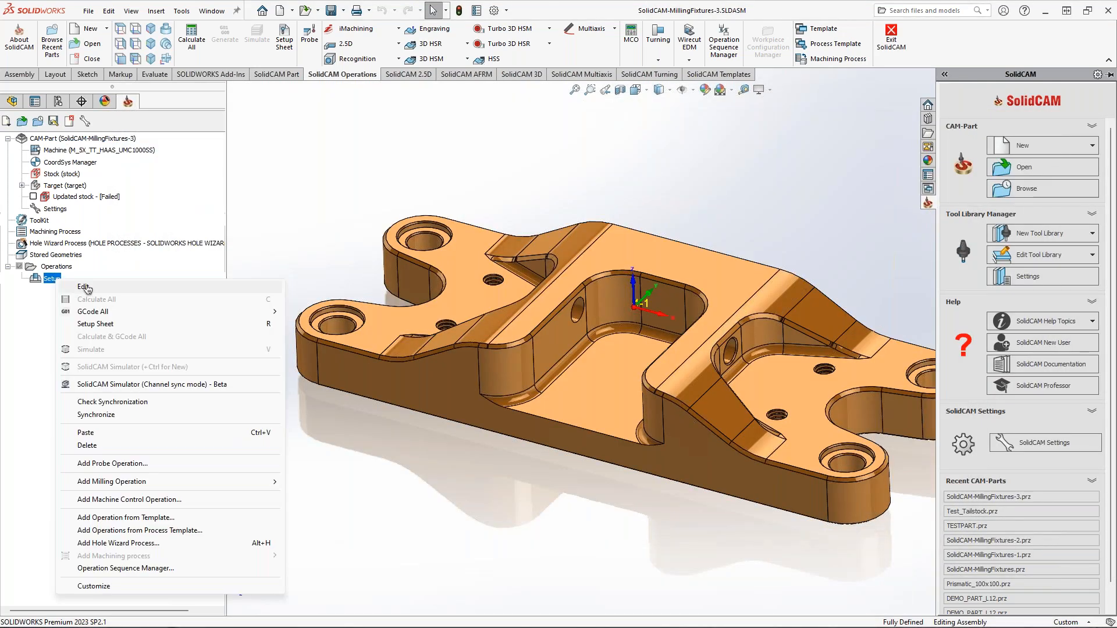
pyautogui.click(91, 289)
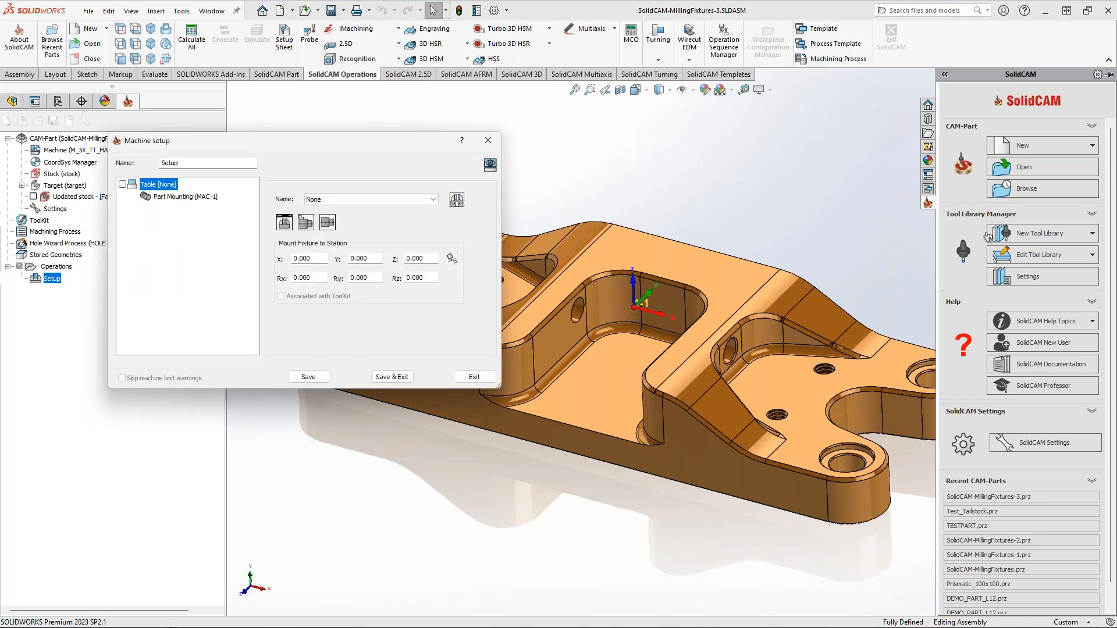
pyautogui.click(936, 233)
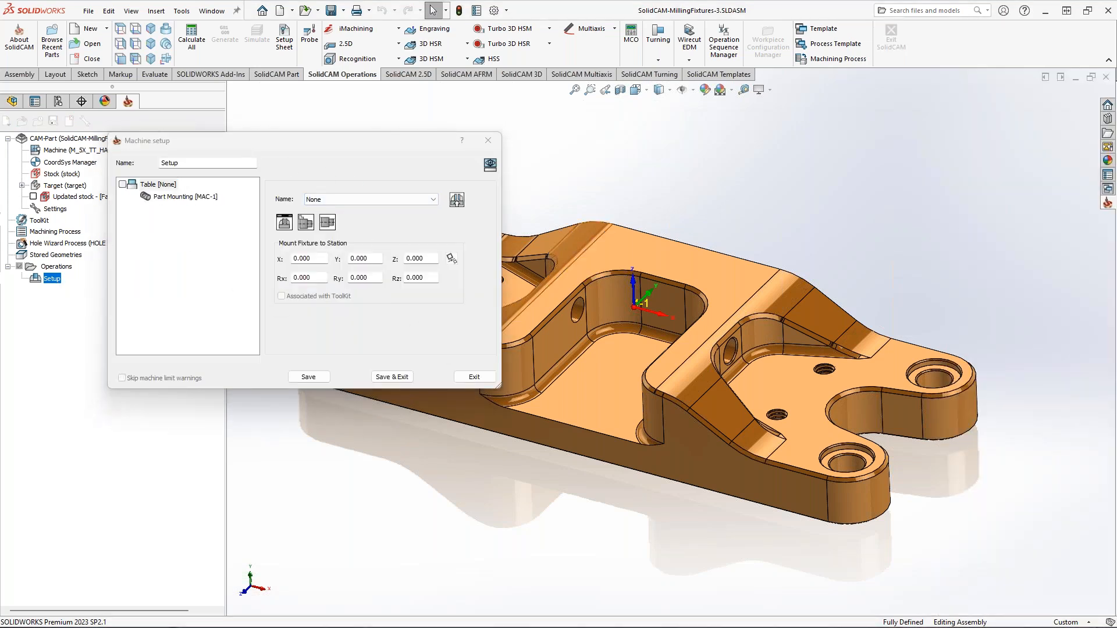
pyautogui.click(433, 200)
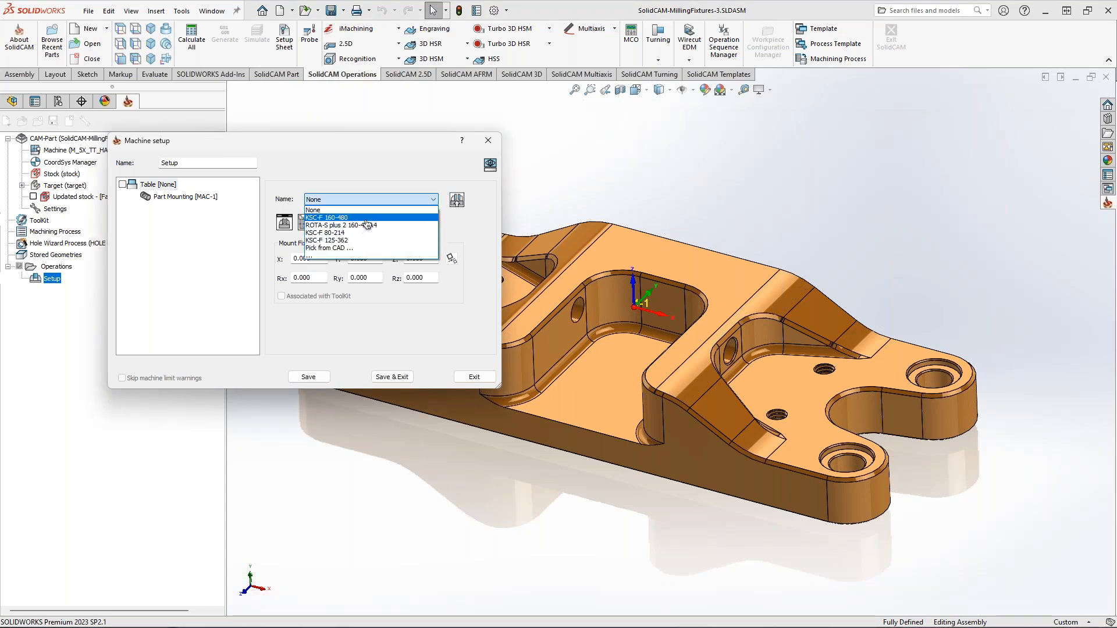
pyautogui.click(386, 149)
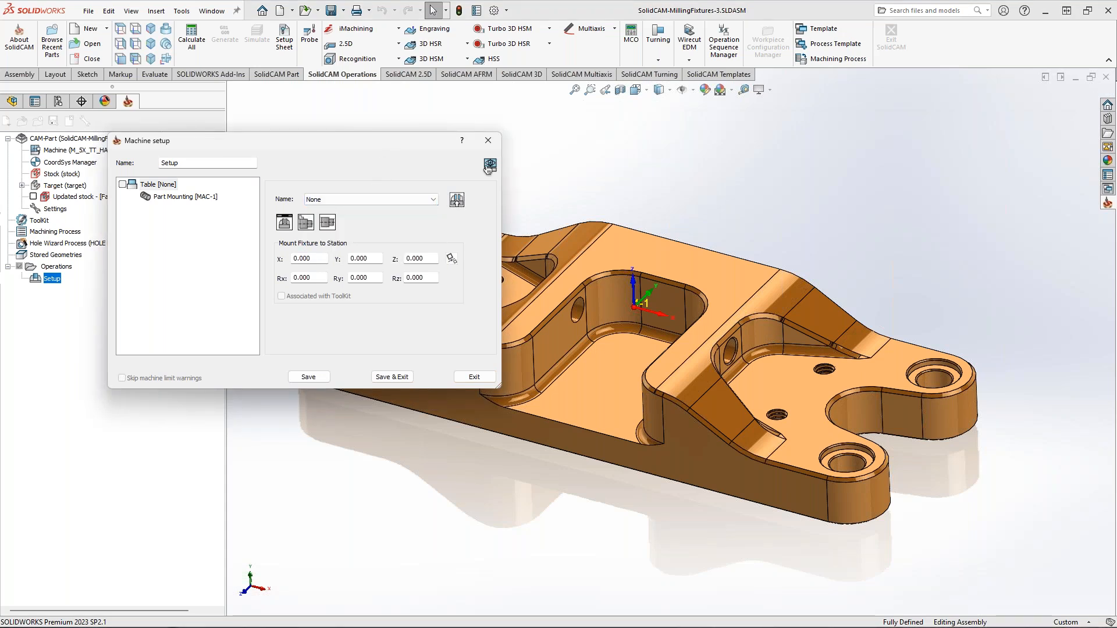
# - Show the machine preview beside the setup dialog and examine the part's position on the rotary table
pyautogui.click(588, 238)
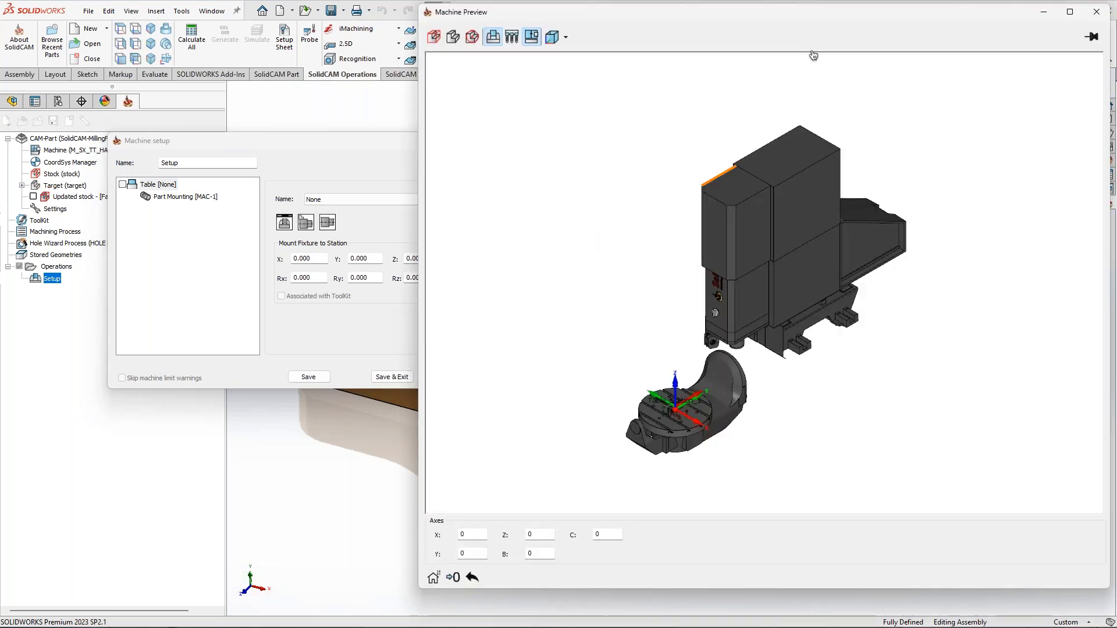
pyautogui.moveTo(834, 25); pyautogui.dragTo(1115, 244)
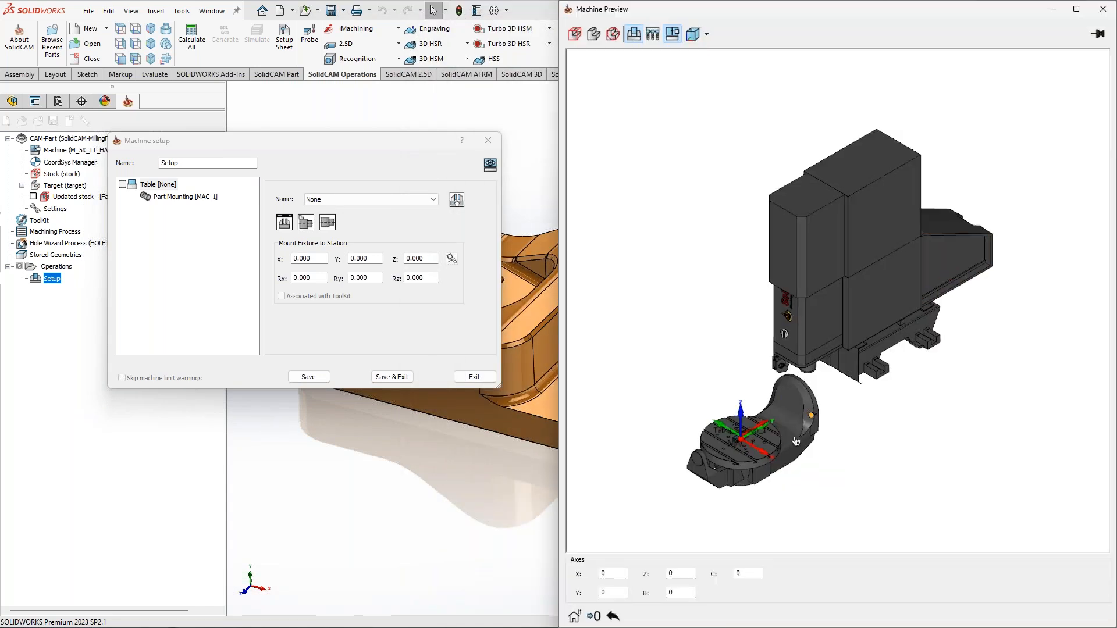
pyautogui.scroll(8, 748, 360)
pyautogui.scroll(5, 749, 344)
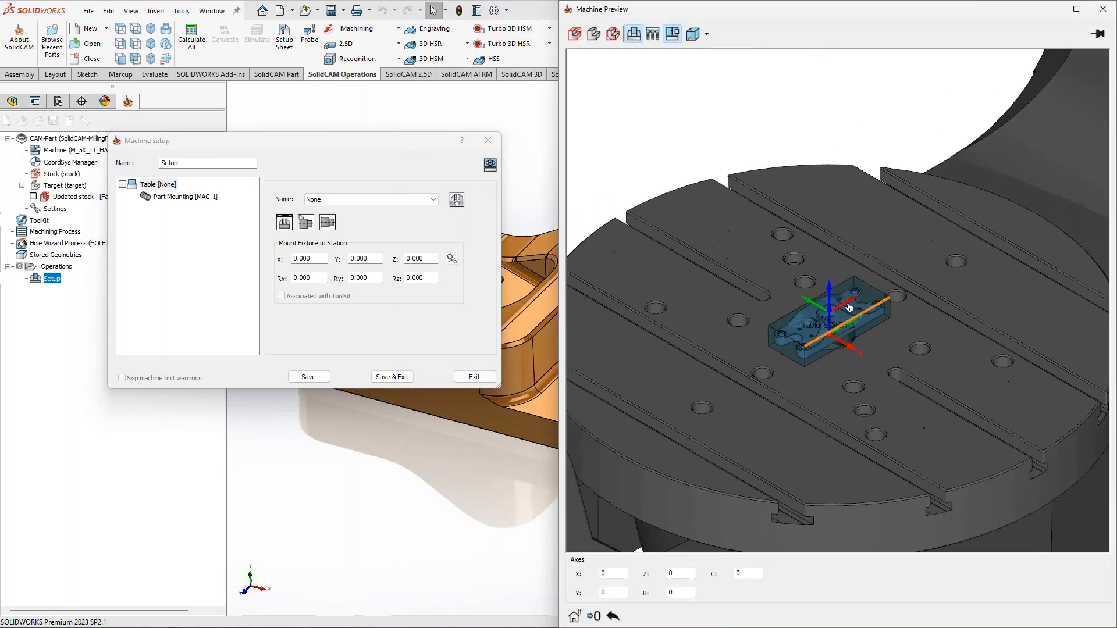
# - Try the KSC-F 160-480 vise, ROTA-S plus 2 160-42 A4 chuck and KSC-F 80-214 vise as the table fixture
pyautogui.click(351, 200)
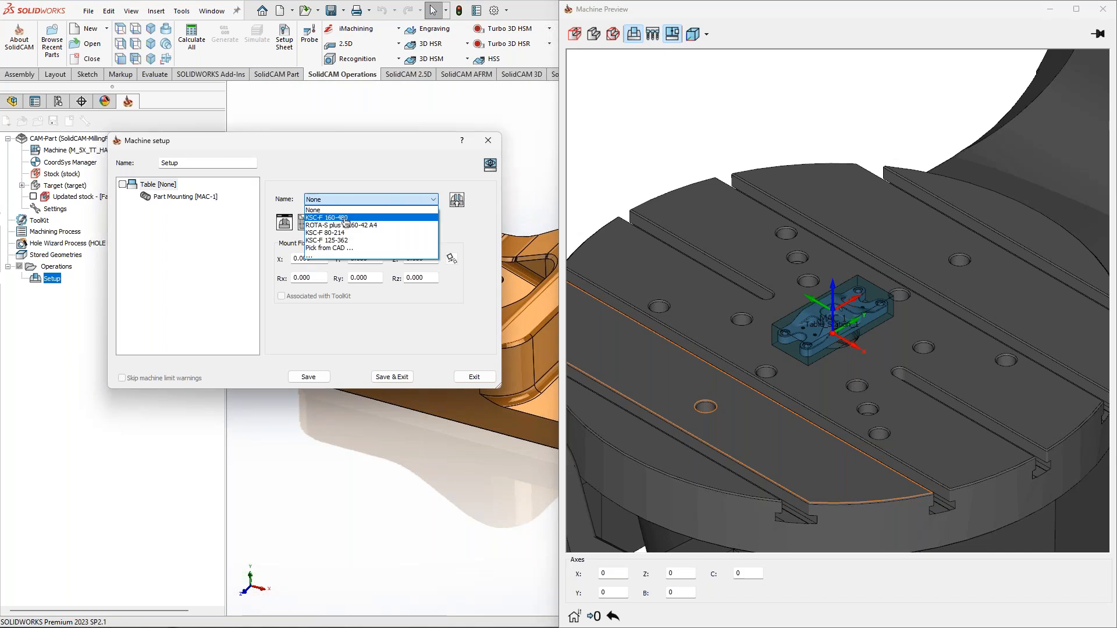
pyautogui.click(346, 220)
pyautogui.click(456, 200)
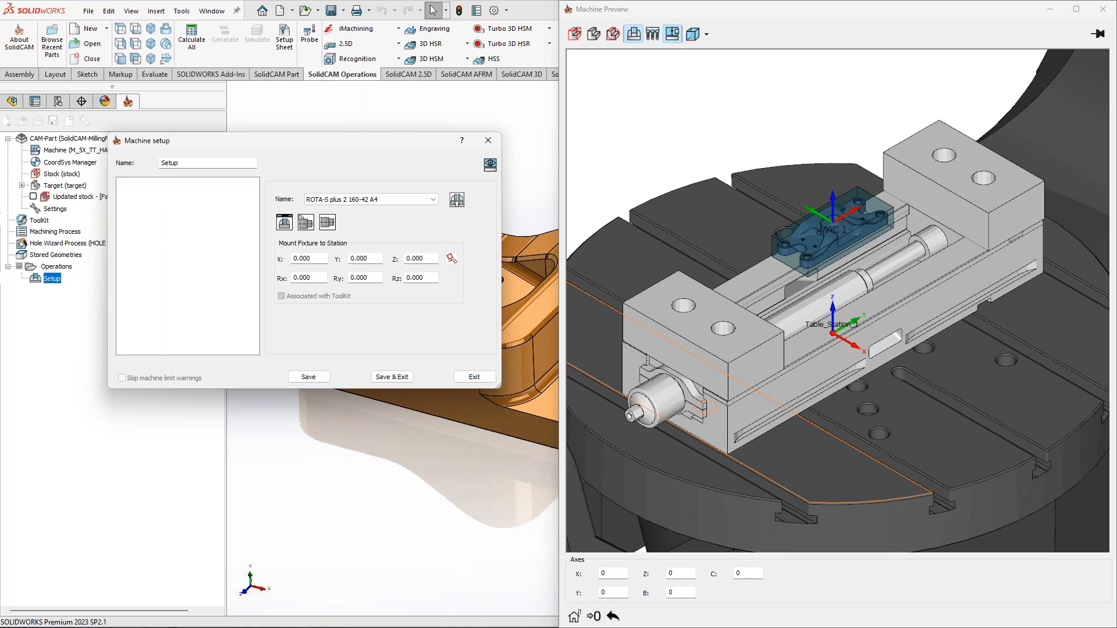
pyautogui.click(457, 199)
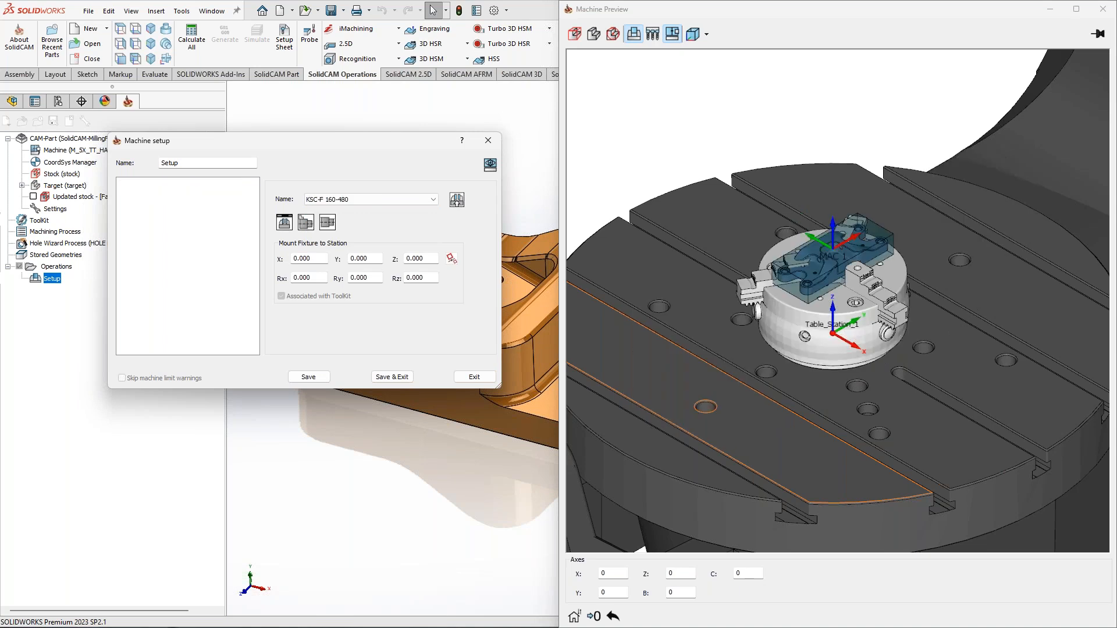
pyautogui.click(456, 199)
pyautogui.click(345, 199)
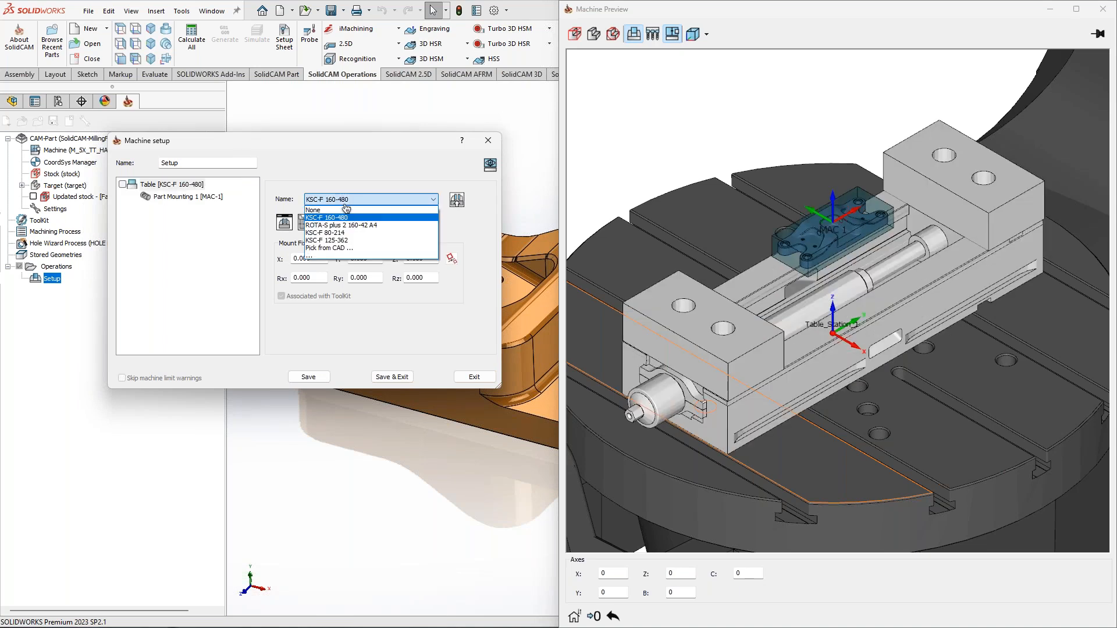
pyautogui.click(339, 233)
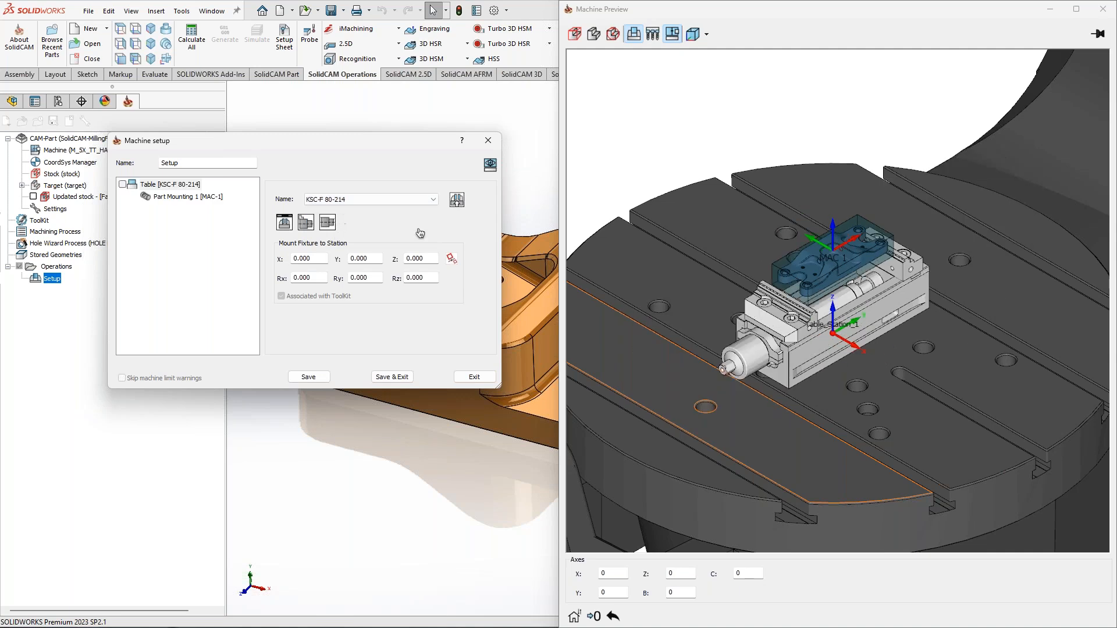
pyautogui.moveTo(865, 317); pyautogui.dragTo(857, 289, button='middle')
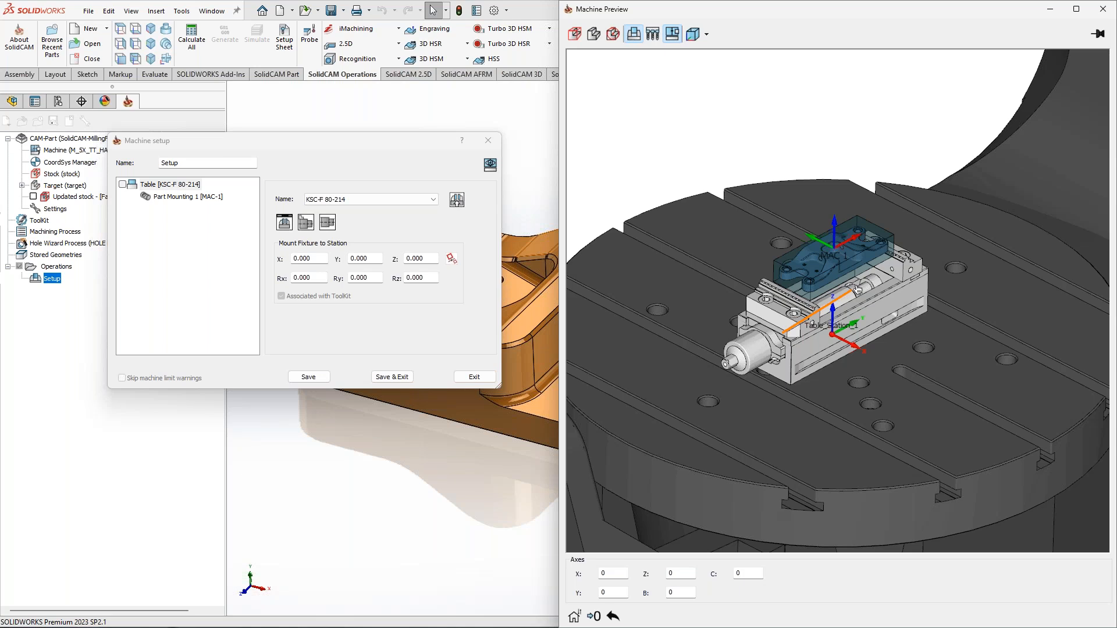
# - Set the table's fixture to None, and save and exit the machine setup
pyautogui.click(387, 200)
pyautogui.click(386, 220)
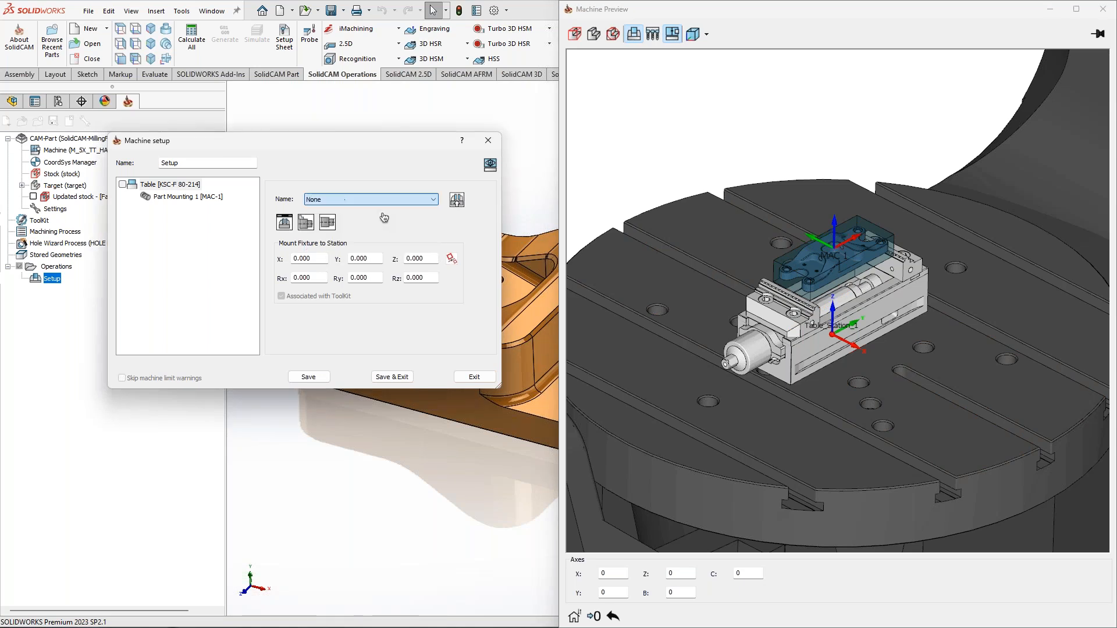
pyautogui.click(397, 377)
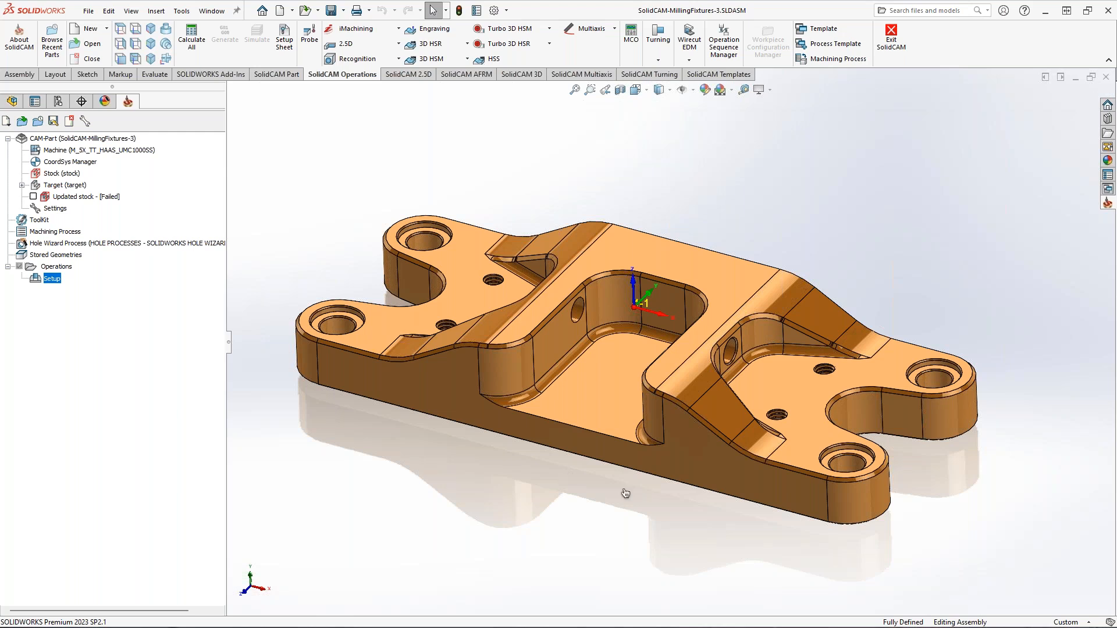
# - Show the hidden Multitasking-Setup1 and Multitasking-Setup2 fixture subassemblies inside the DesignModel assembly
pyautogui.scroll(3, 625, 497)
pyautogui.moveTo(633, 469)
pyautogui.mouseDown(button='middle')
pyautogui.moveTo(634, 448)
pyautogui.moveTo(588, 419)
pyautogui.moveTo(620, 445)
pyautogui.moveTo(618, 436)
pyautogui.moveTo(599, 419)
pyautogui.moveTo(623, 456)
pyautogui.mouseUp(button='middle')
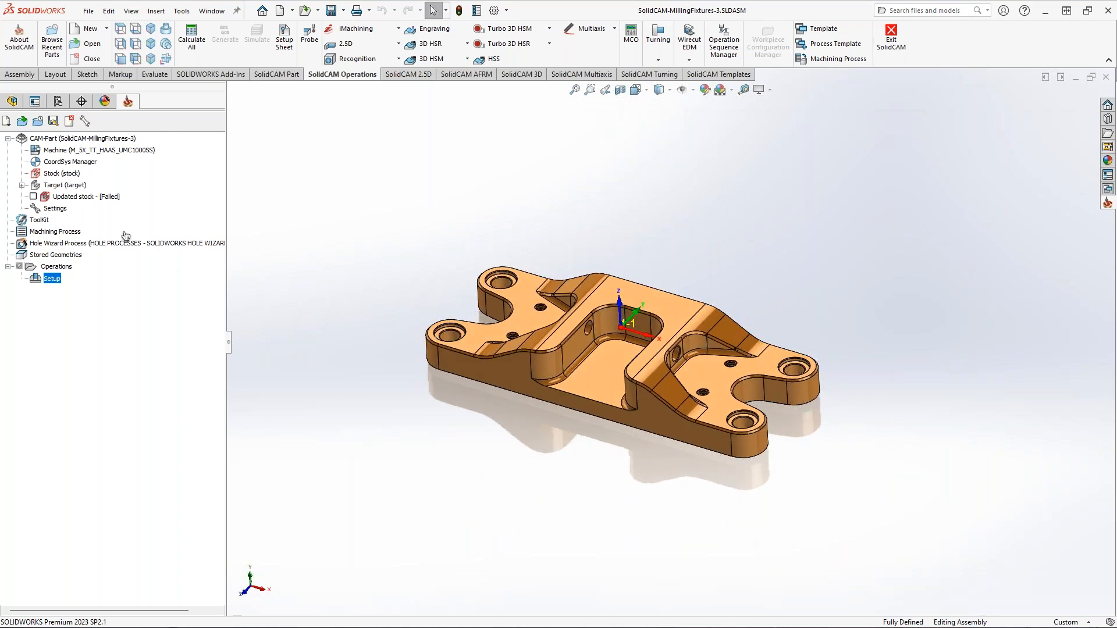
pyautogui.click(12, 101)
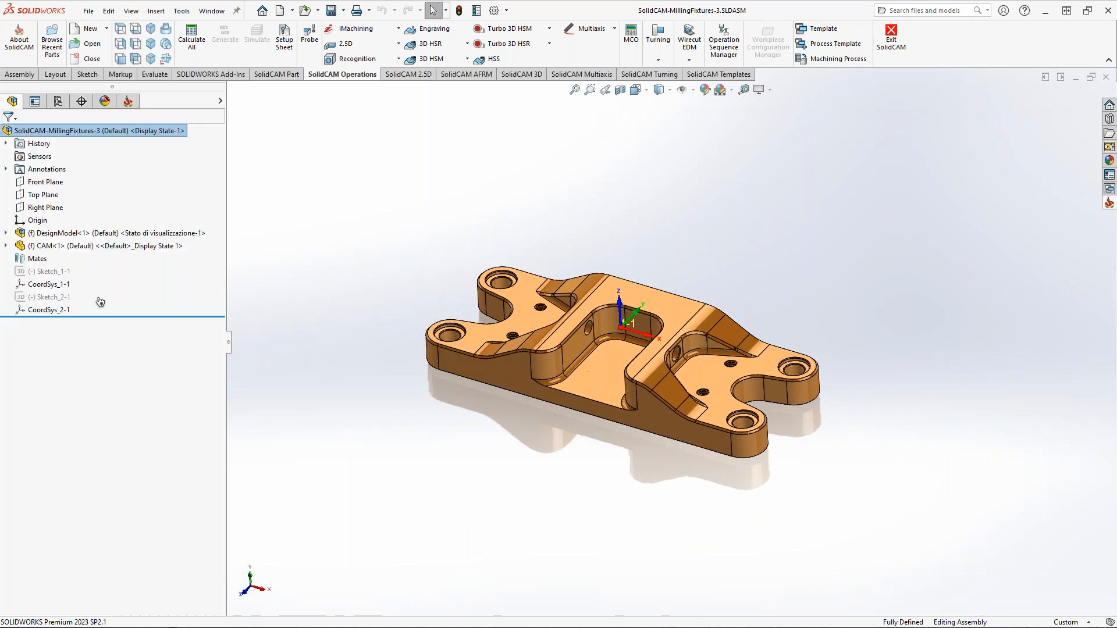
pyautogui.click(6, 233)
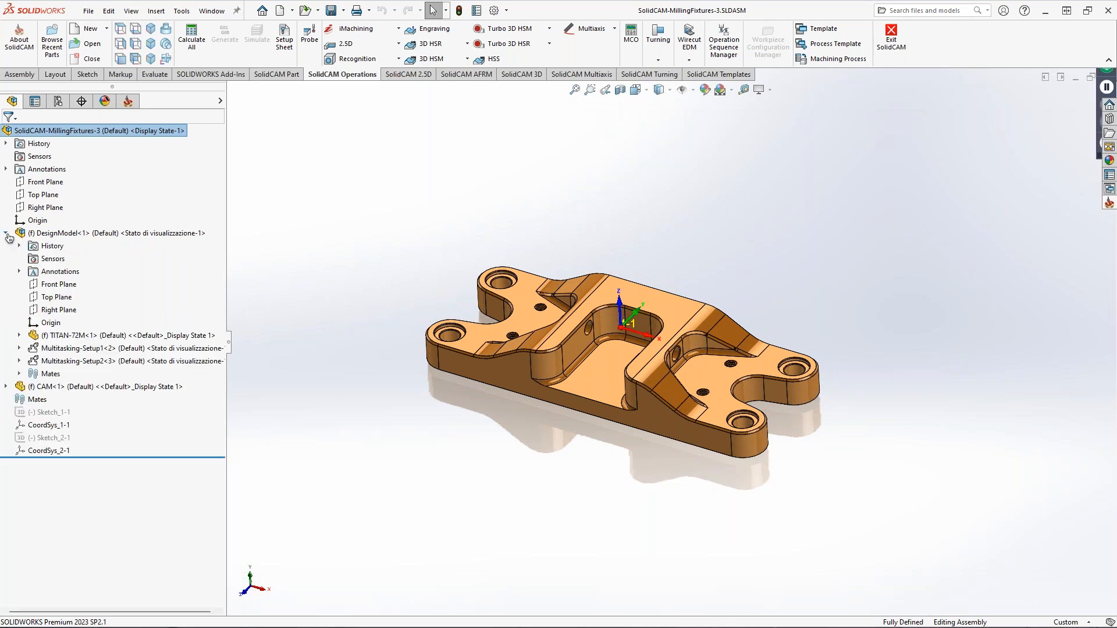
pyautogui.click(81, 347)
pyautogui.click(153, 317)
pyautogui.click(155, 320)
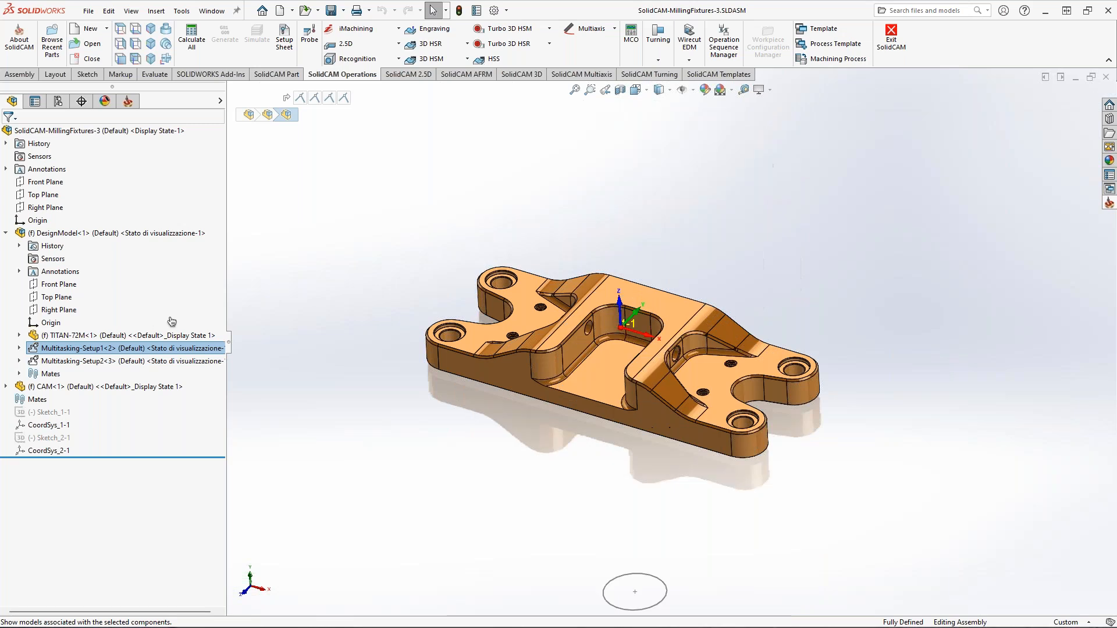
pyautogui.click(109, 362)
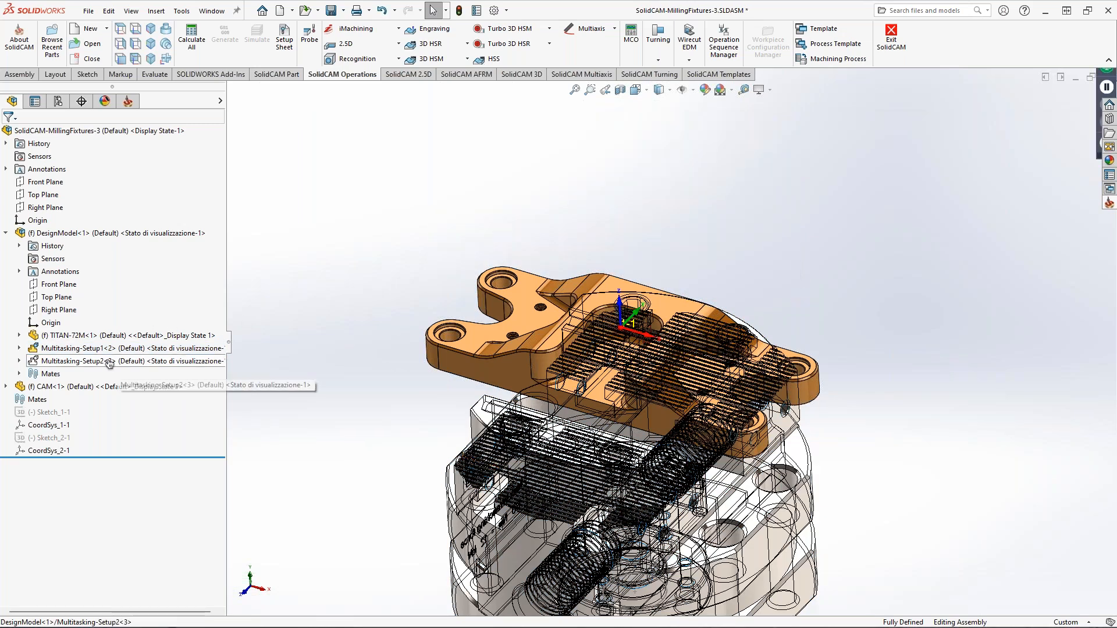
pyautogui.click(154, 327)
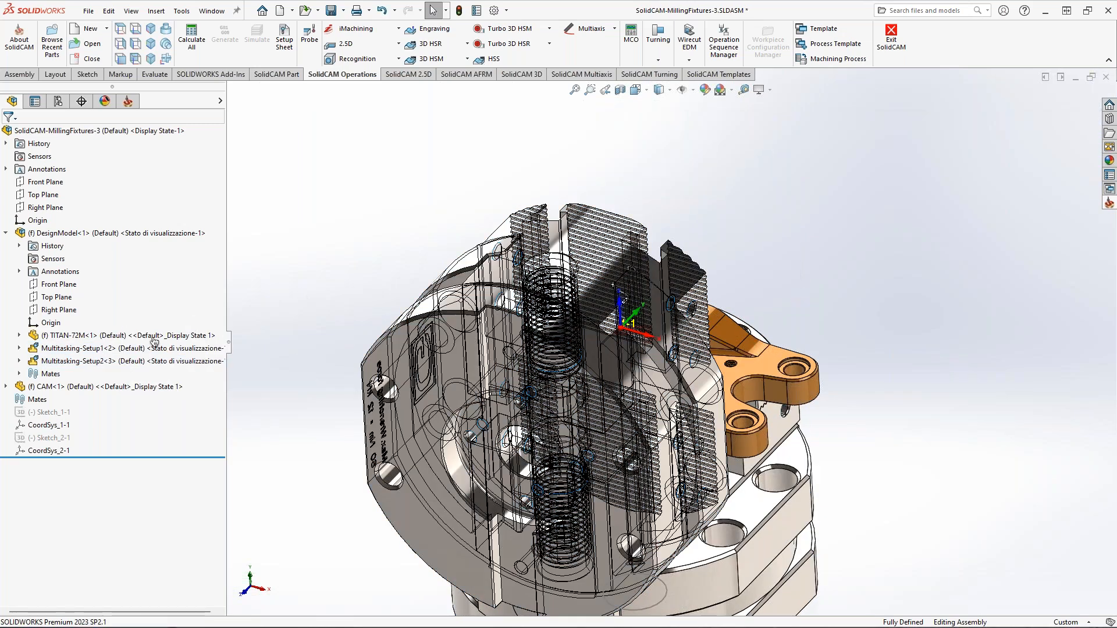
# - Try to give the Multitasking-Setup2 subassembly the Shaded With Edges component display
pyautogui.click(105, 361)
pyautogui.rightClick(103, 361)
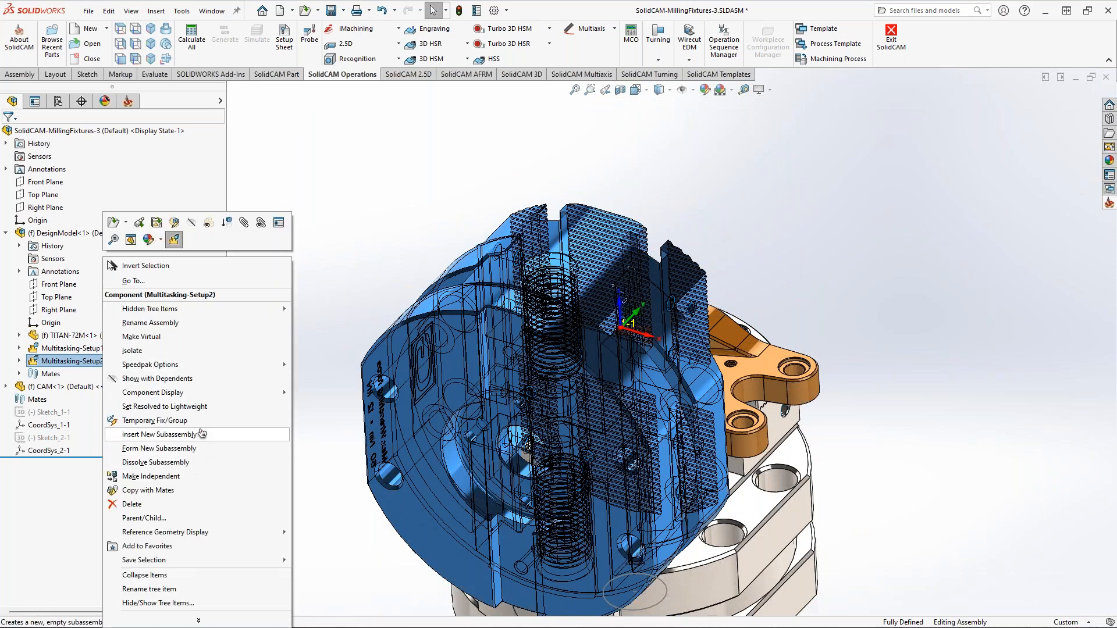
pyautogui.moveTo(209, 393)
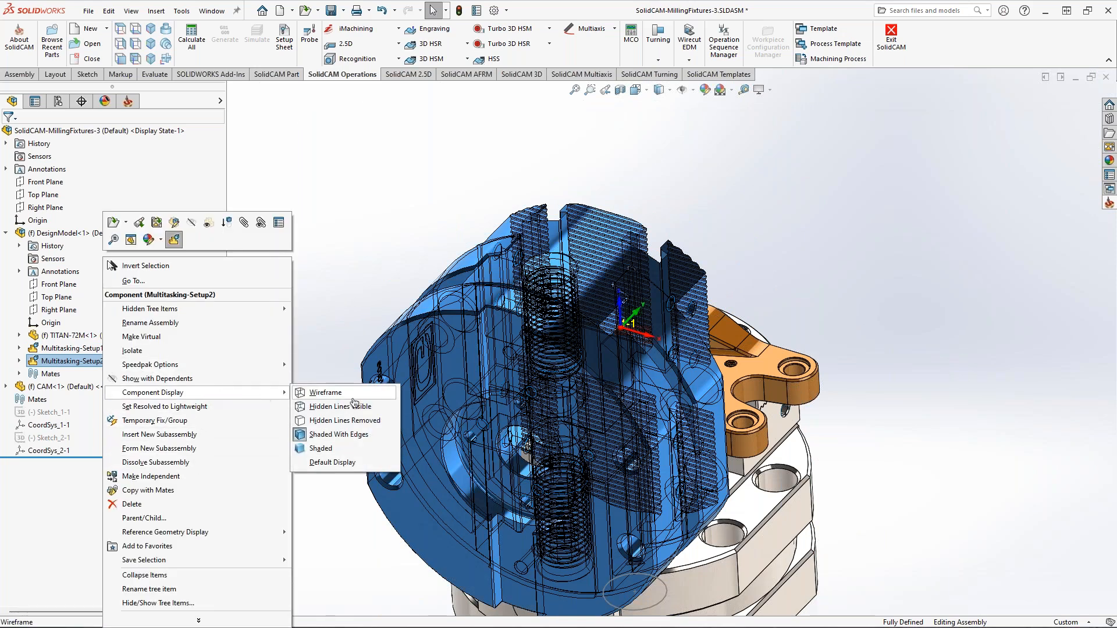
pyautogui.click(336, 438)
pyautogui.click(387, 252)
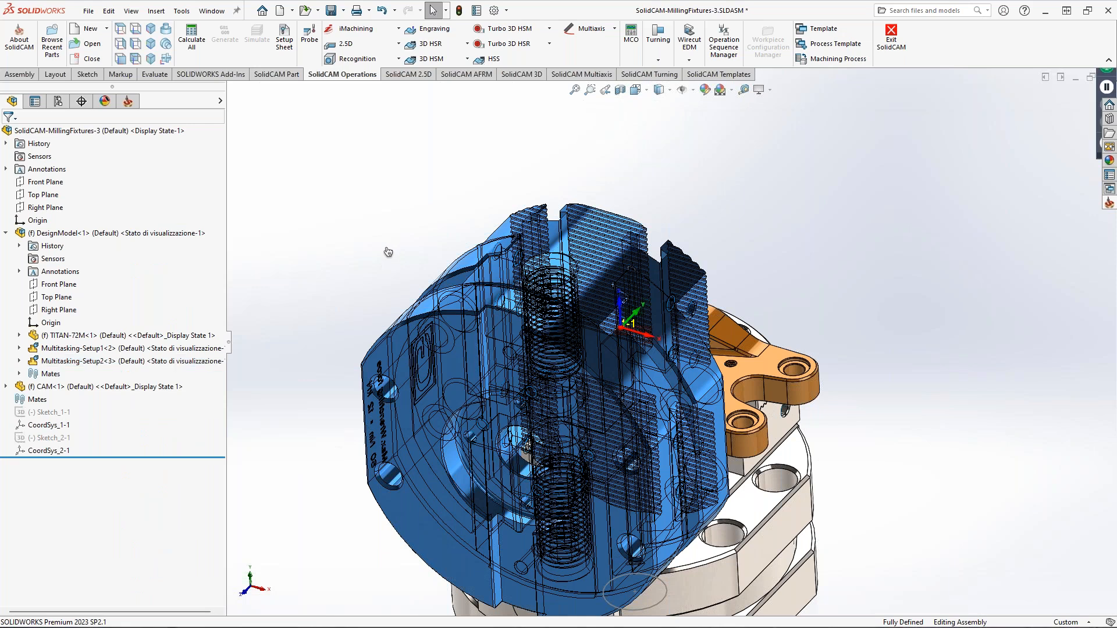
# - Examine from several angles how the two multitasking fixtures in DesignModel are arranged around the part
pyautogui.moveTo(562, 250); pyautogui.dragTo(574, 380, button='middle')
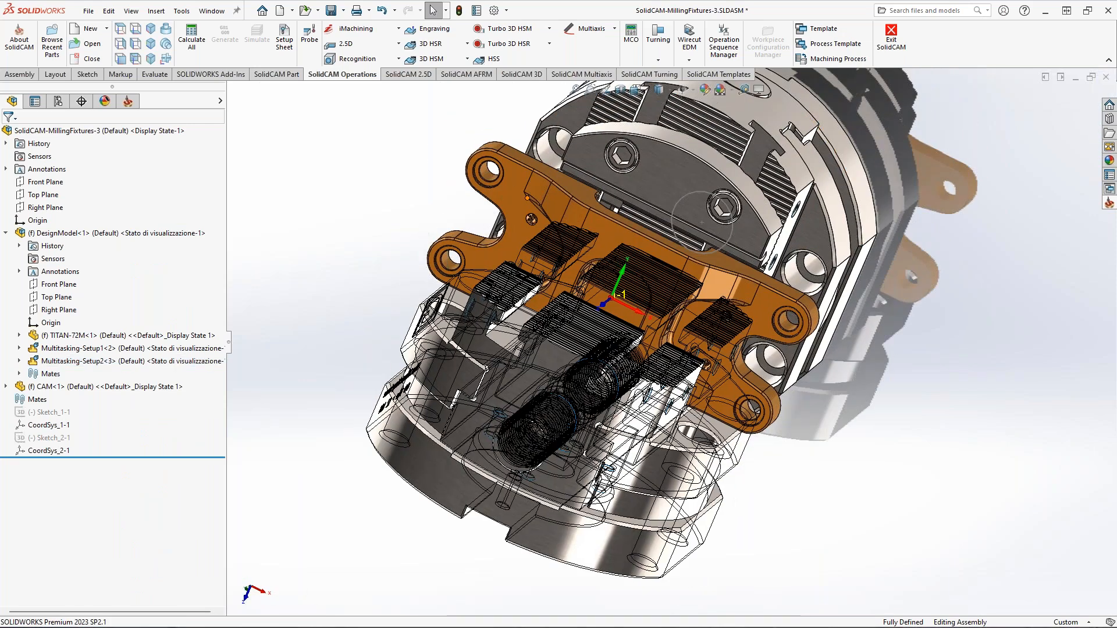
pyautogui.scroll(1, 681, 317)
pyautogui.keyDown('ctrl'); pyautogui.moveTo(682, 303); pyautogui.dragTo(671, 358, button='middle'); pyautogui.keyUp('ctrl')
pyautogui.click(131, 235)
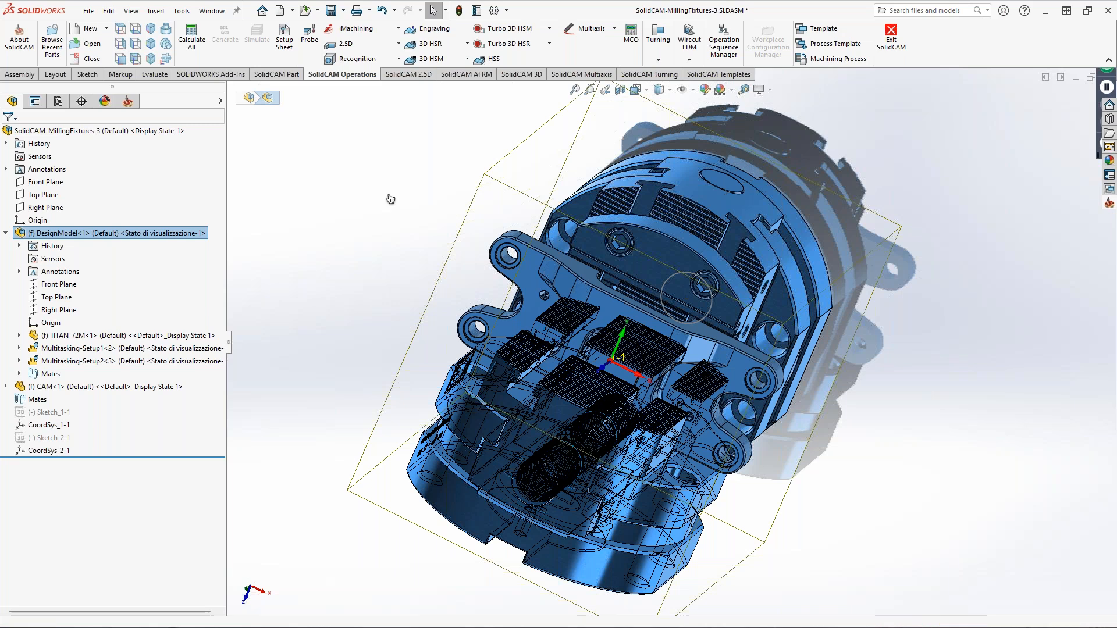
pyautogui.click(391, 200)
pyautogui.moveTo(523, 244); pyautogui.dragTo(465, 262, button='middle')
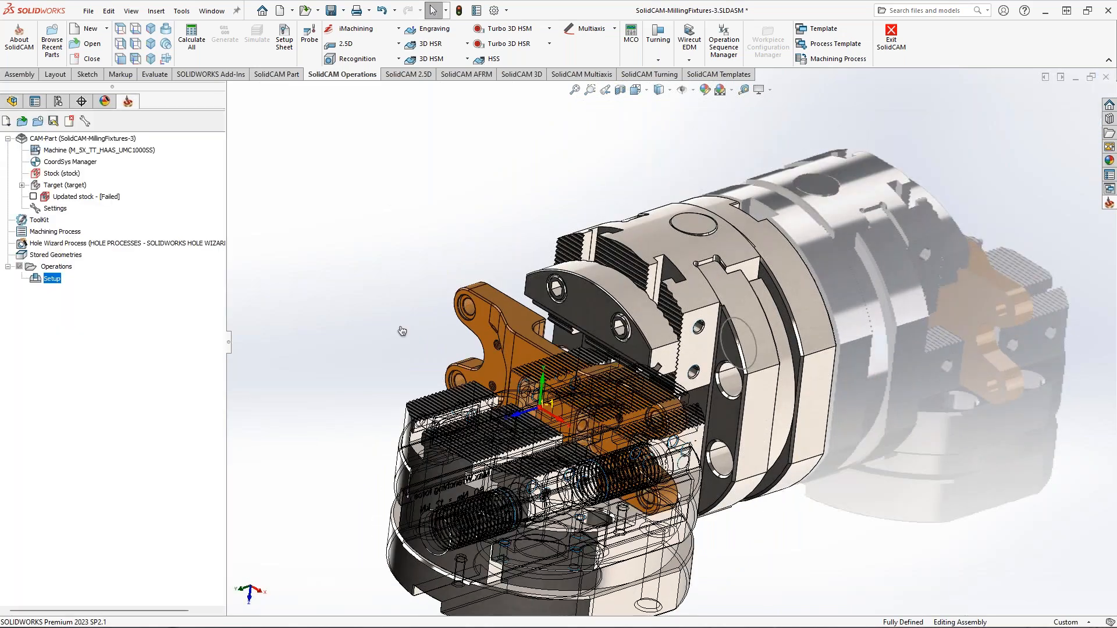
pyautogui.moveTo(494, 326); pyautogui.dragTo(522, 324, button='middle')
# - Set the component display of the Multitasking-Setup1 subassembly to Shaded With Edges
pyautogui.click(12, 101)
pyautogui.rightClick(94, 352)
pyautogui.moveTo(264, 394)
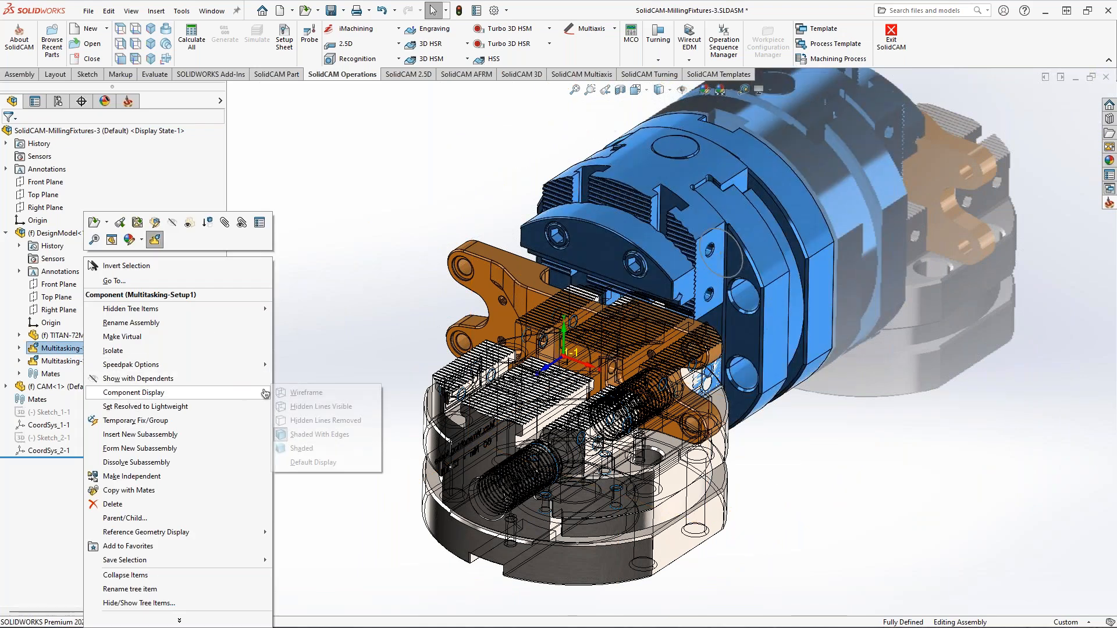
pyautogui.click(307, 435)
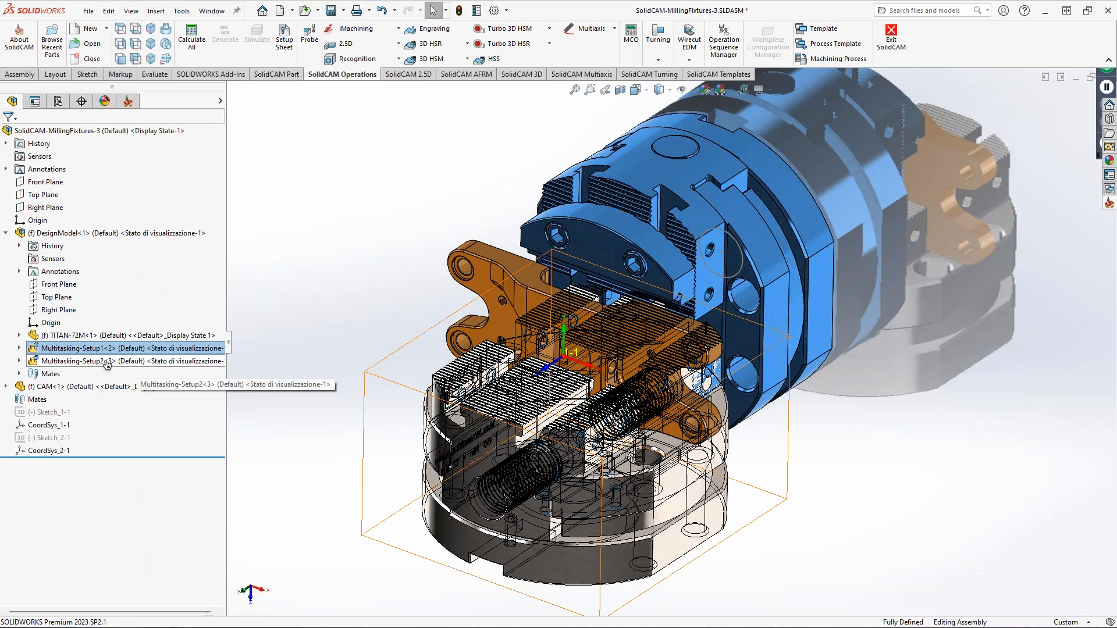
# - Change the component display of Multitasking-Setup2 to Shaded, and from that to Shaded With Edges
pyautogui.rightClick(107, 363)
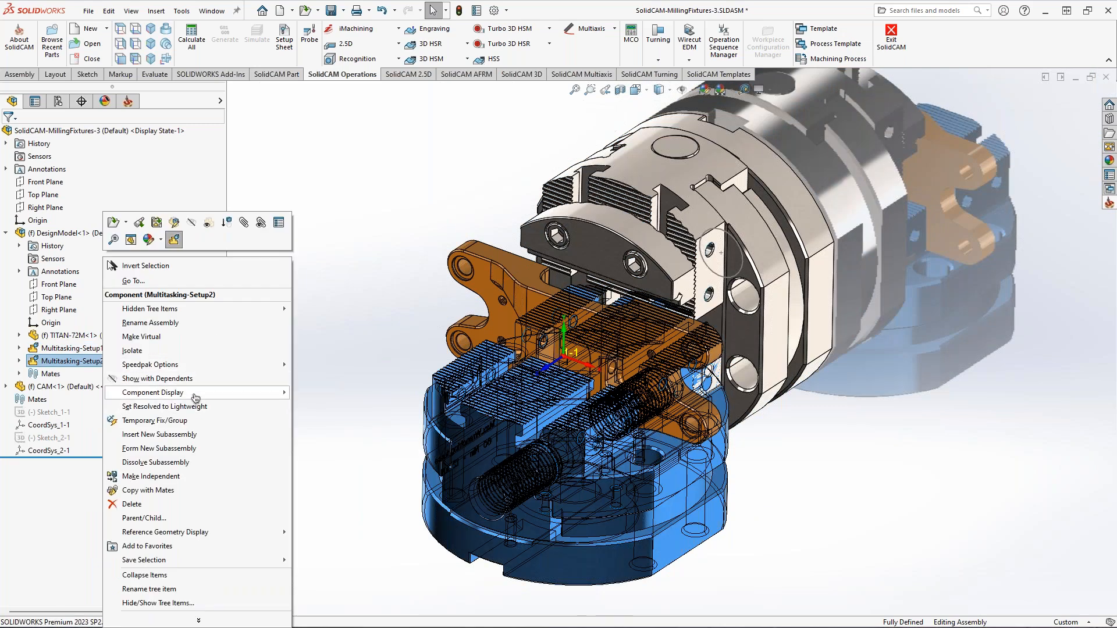
pyautogui.moveTo(193, 395)
pyautogui.click(328, 452)
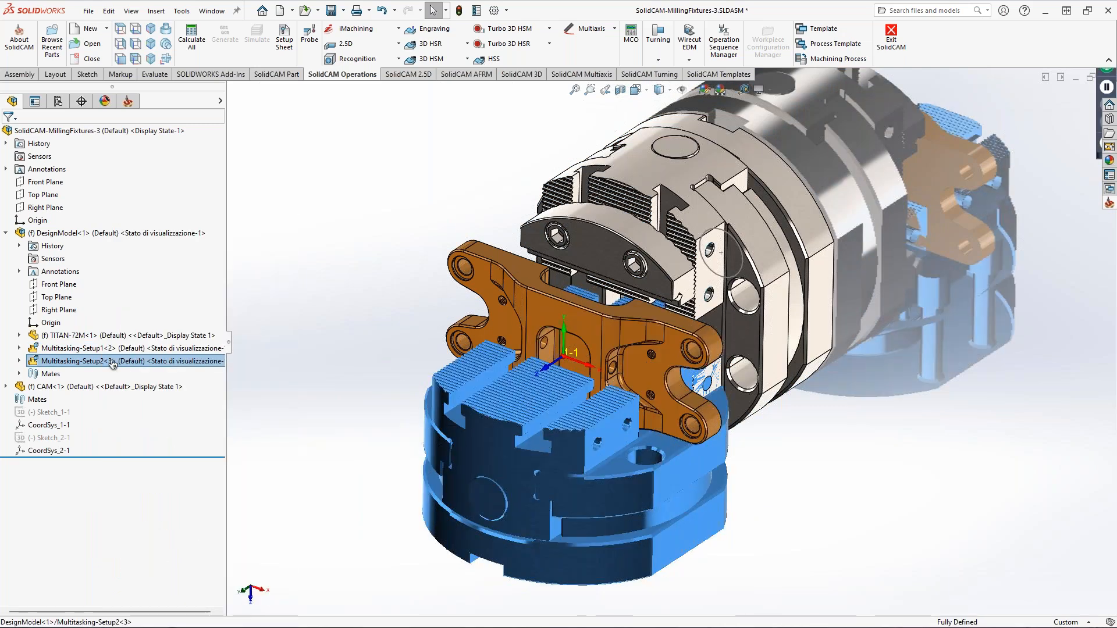
pyautogui.rightClick(107, 361)
pyautogui.moveTo(212, 397)
pyautogui.click(347, 436)
pyautogui.click(365, 346)
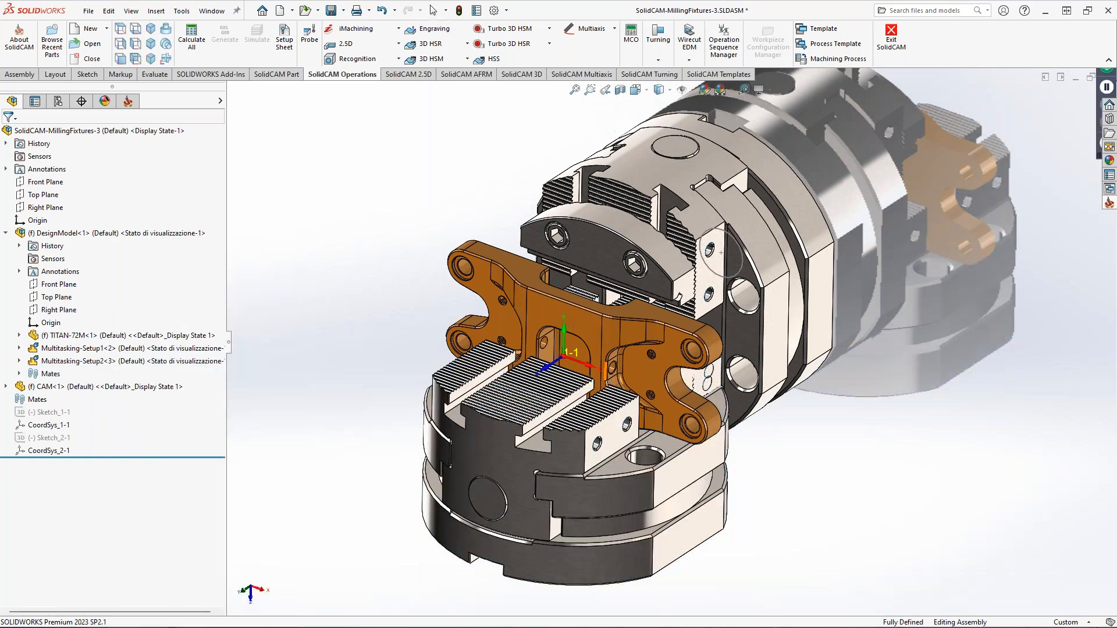
# - Return to the CAM-Part's operation tree and inspect the part and fixture jaws up close
pyautogui.click(129, 102)
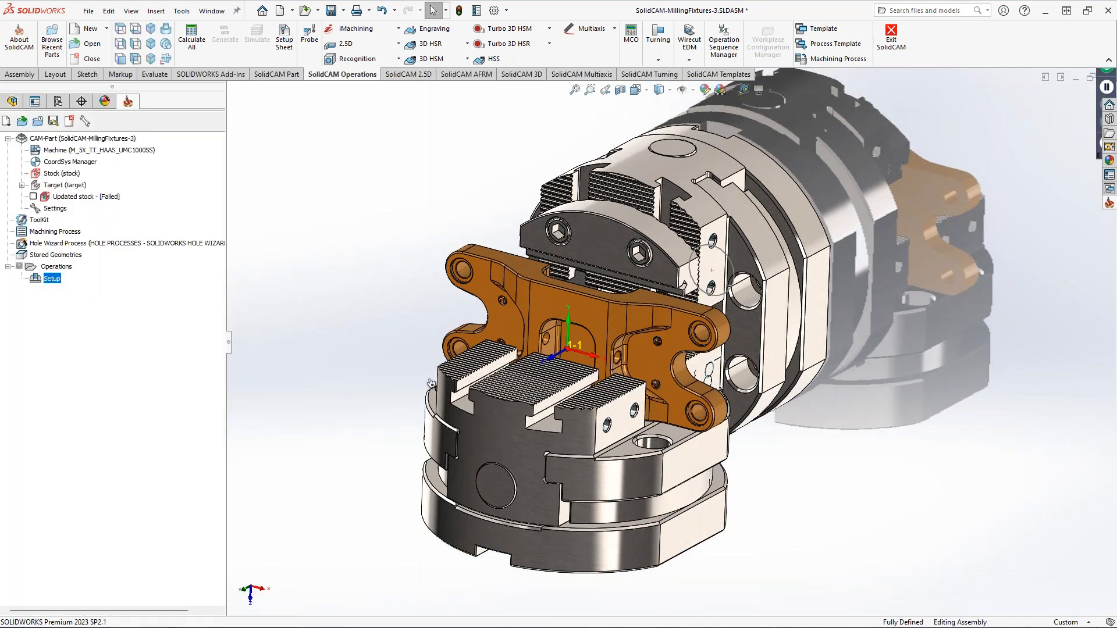
pyautogui.scroll(-2, 607, 349)
pyautogui.moveTo(610, 349); pyautogui.dragTo(572, 344, button='middle')
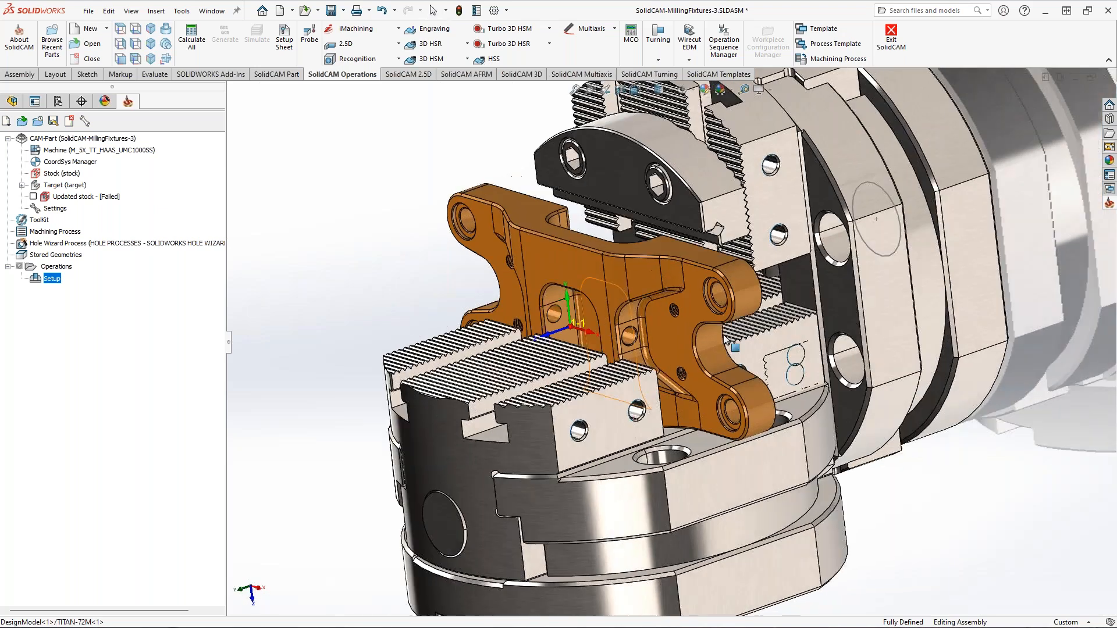
# - Hide the Multitasking-Setup2 subassembly in DesignModel, leaving the part with only the first fixture displayed
pyautogui.scroll(2, 695, 334)
pyautogui.moveTo(692, 335); pyautogui.dragTo(679, 362, button='middle')
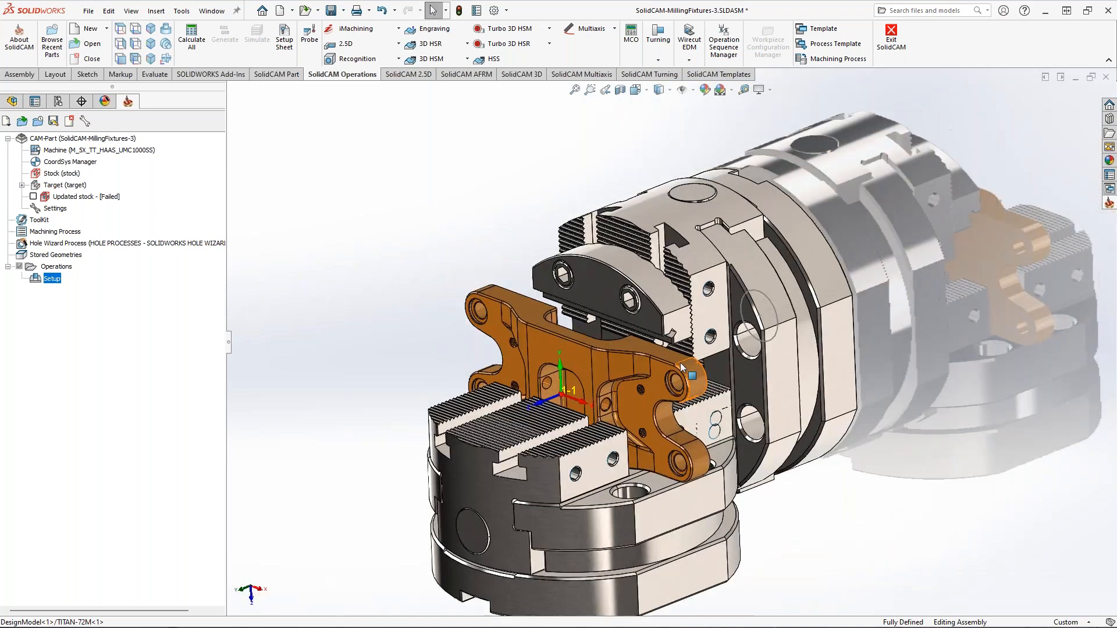
pyautogui.click(12, 102)
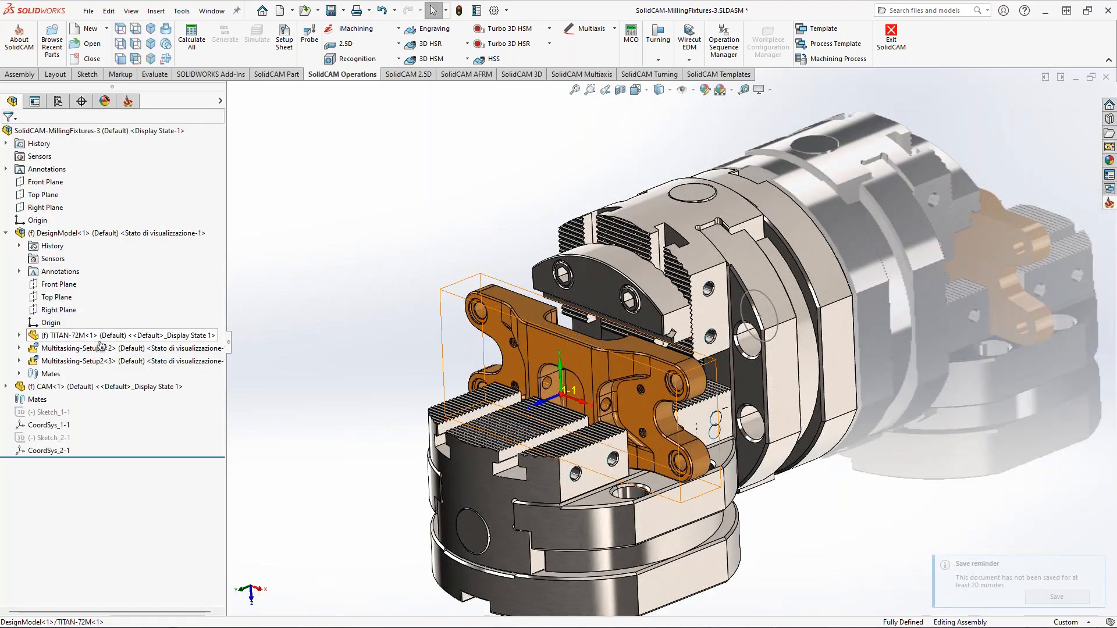
pyautogui.click(117, 360)
pyautogui.moveTo(440, 275); pyautogui.dragTo(489, 337, button='middle')
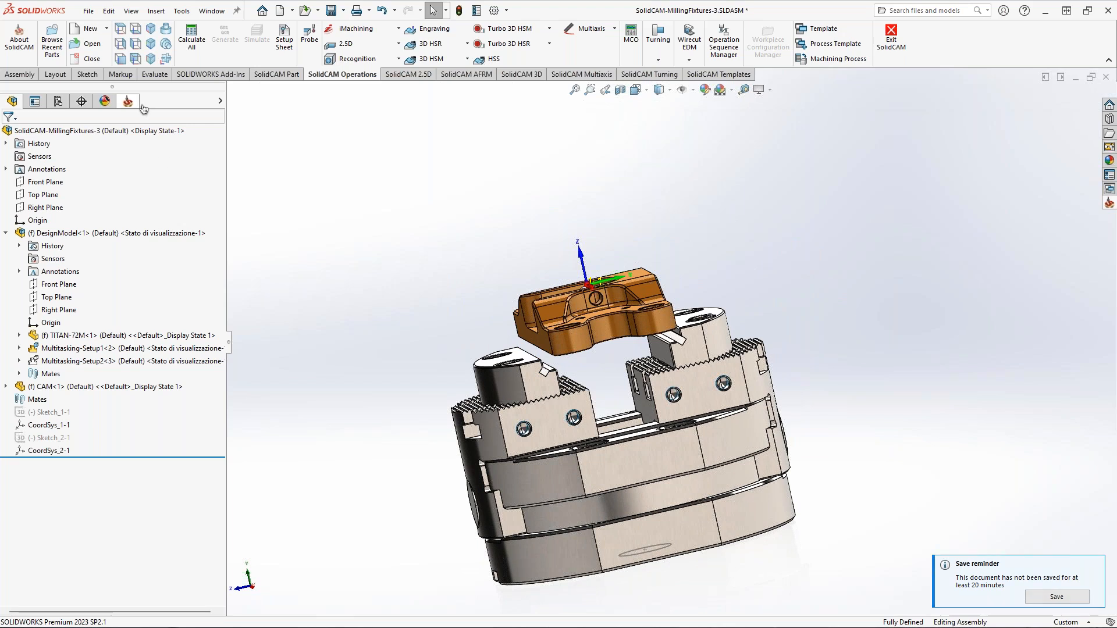
# - Show the Stock solid body of the TITAN-72M part and return to the CAM-Part's operation tree
pyautogui.click(19, 335)
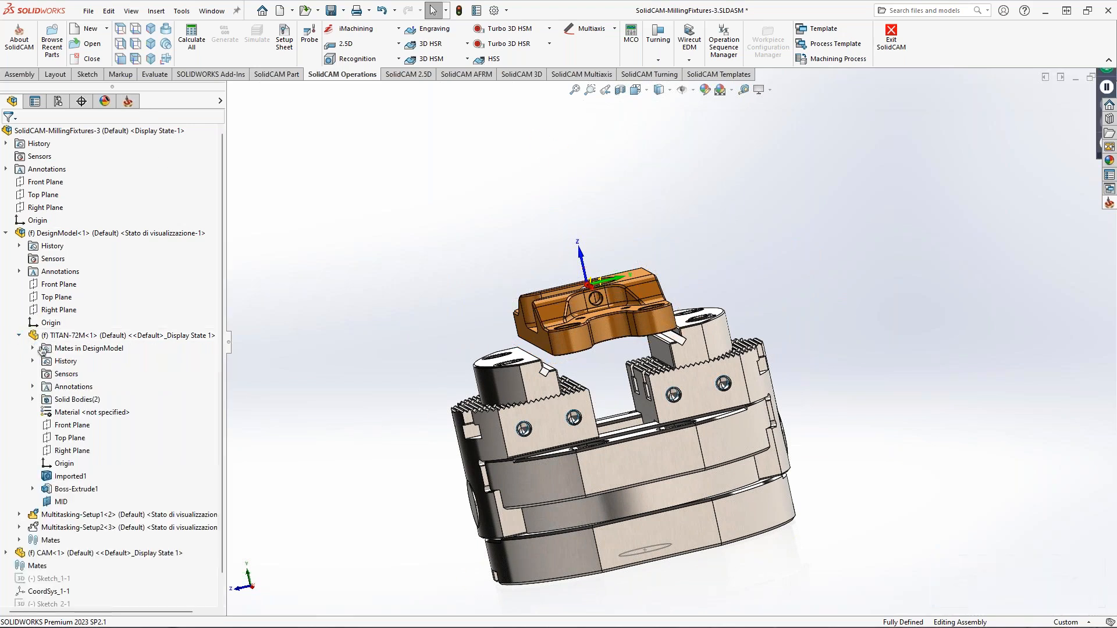
pyautogui.click(33, 399)
pyautogui.click(76, 425)
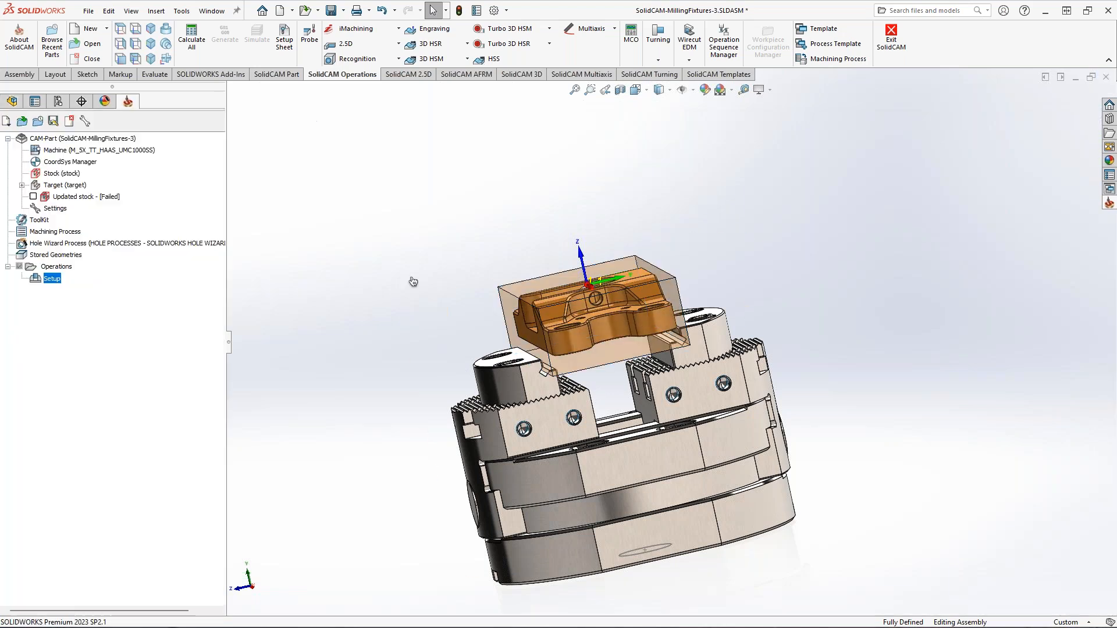
# - Examine the stock and part above the fixture, and review the MAC 1 and MAC 2 positions in the CoordSys Manager
pyautogui.moveTo(413, 281); pyautogui.dragTo(490, 289, button='middle')
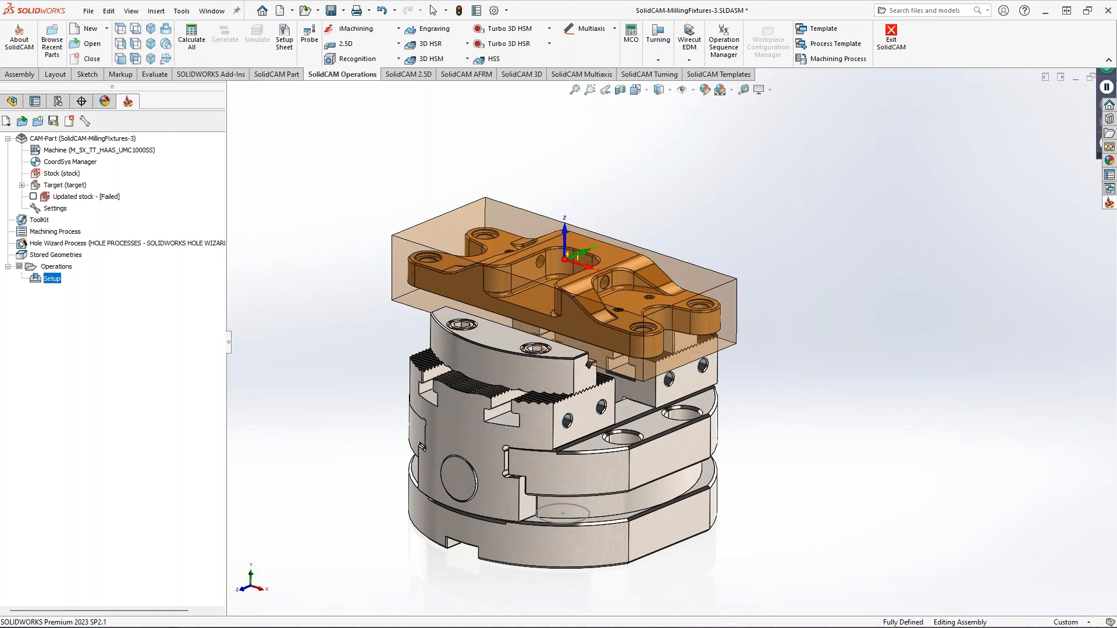
pyautogui.keyDown('ctrl'); pyautogui.moveTo(552, 353); pyautogui.dragTo(557, 344, button='middle'); pyautogui.keyUp('ctrl')
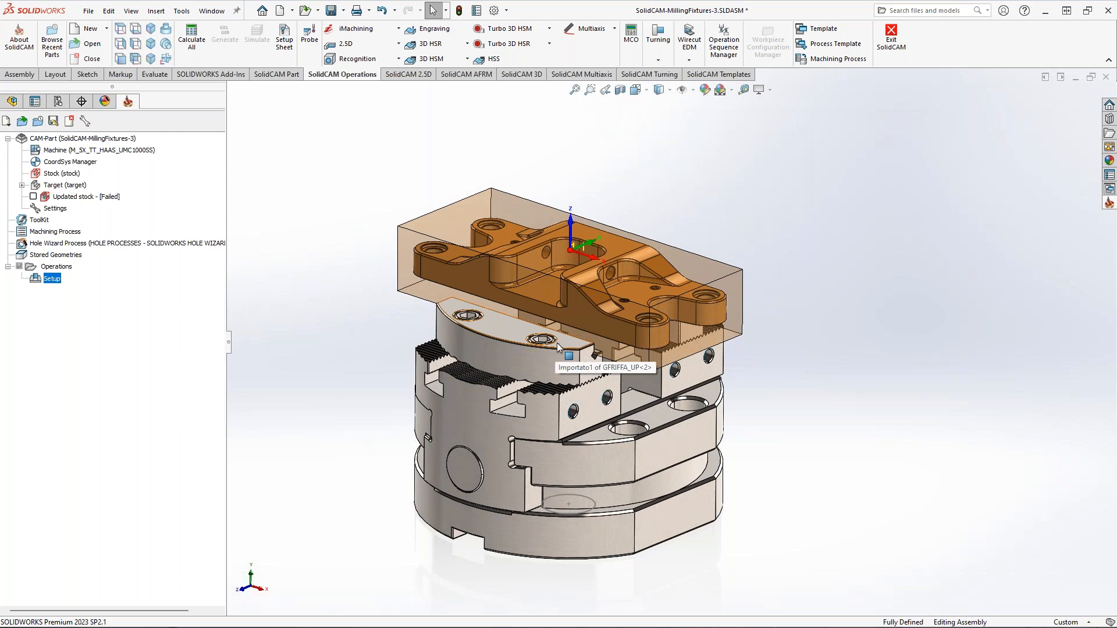
pyautogui.moveTo(557, 343); pyautogui.dragTo(570, 290, button='middle')
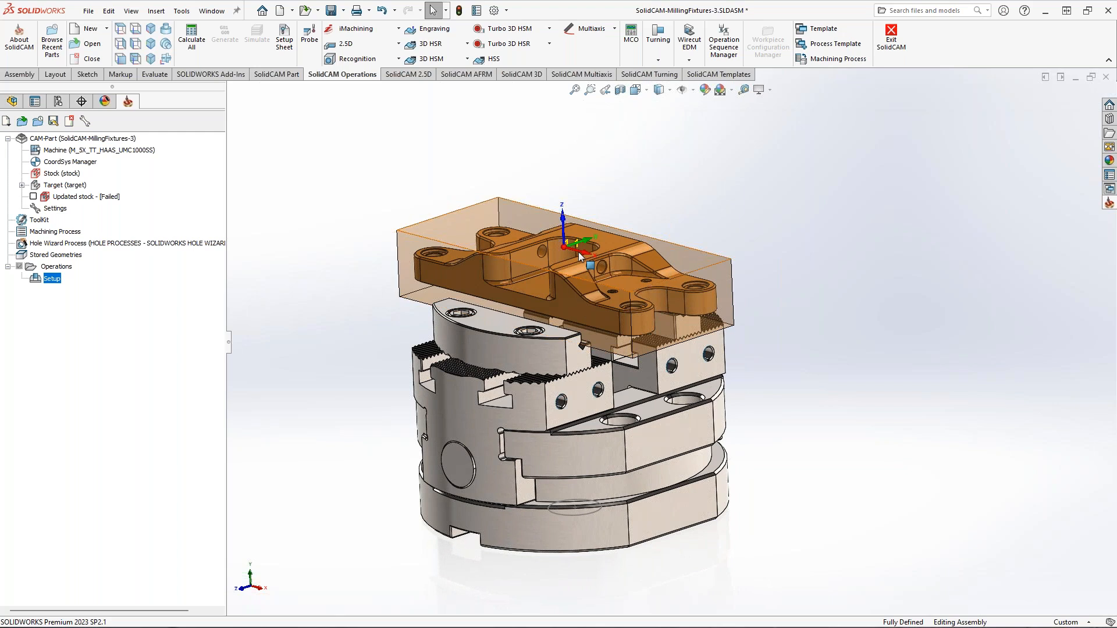
pyautogui.scroll(-3, 570, 291)
pyautogui.moveTo(605, 242); pyautogui.dragTo(648, 257, button='middle')
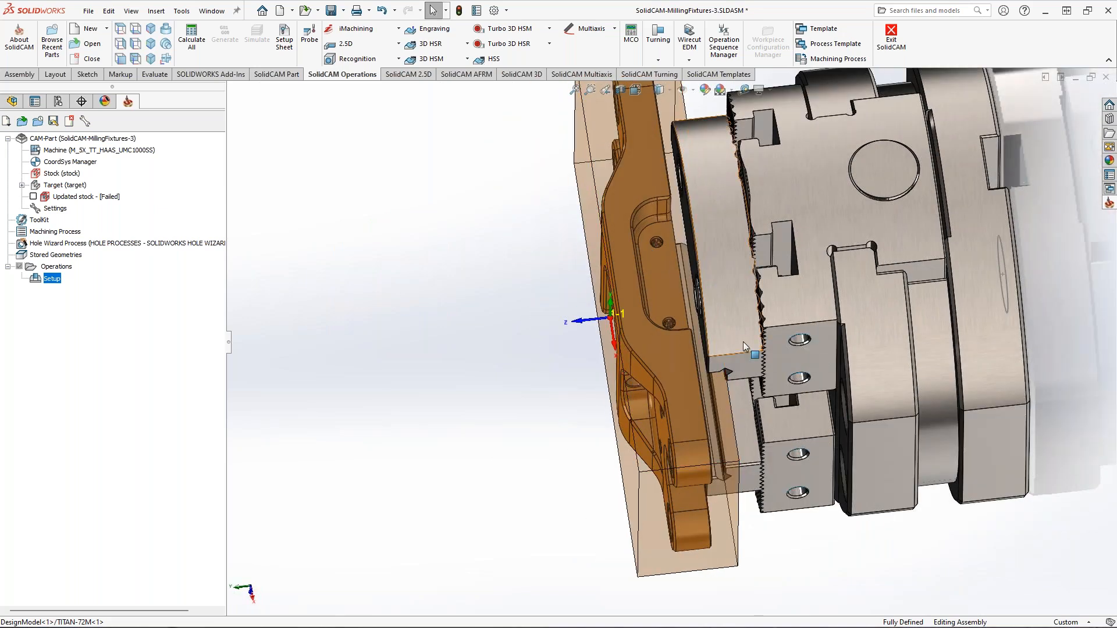
pyautogui.doubleClick(62, 164)
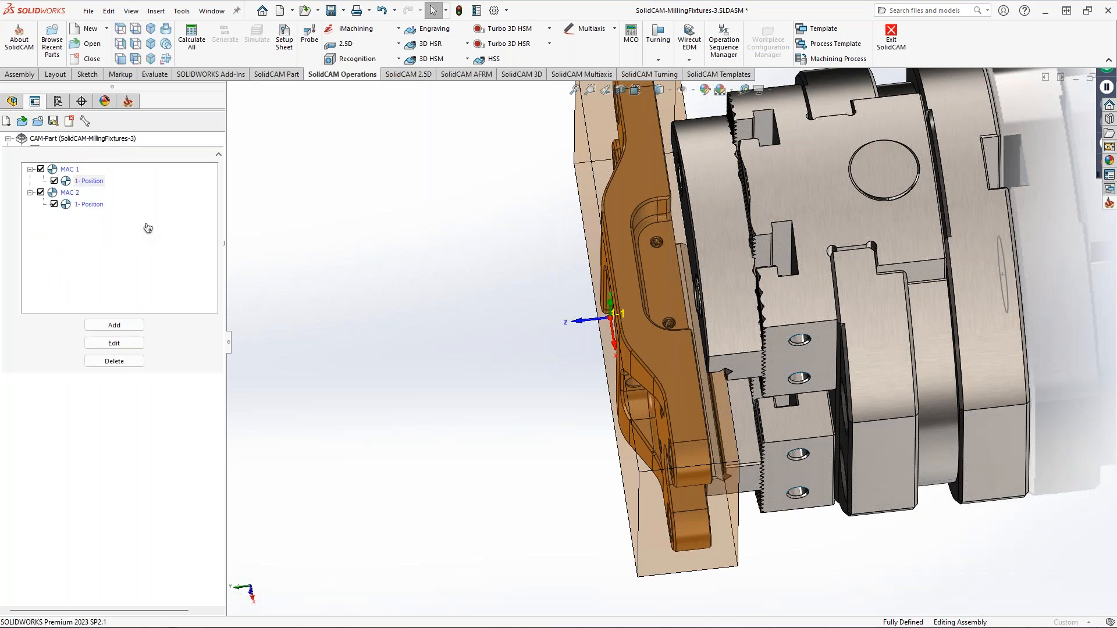
pyautogui.moveTo(494, 288); pyautogui.dragTo(566, 339, button='middle')
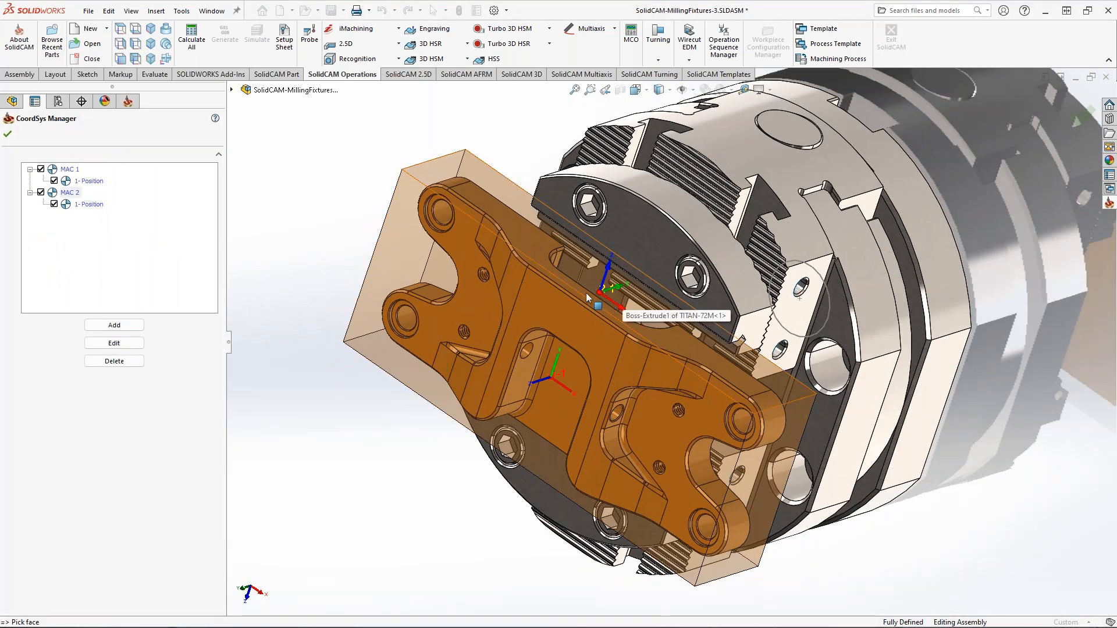
pyautogui.click(8, 136)
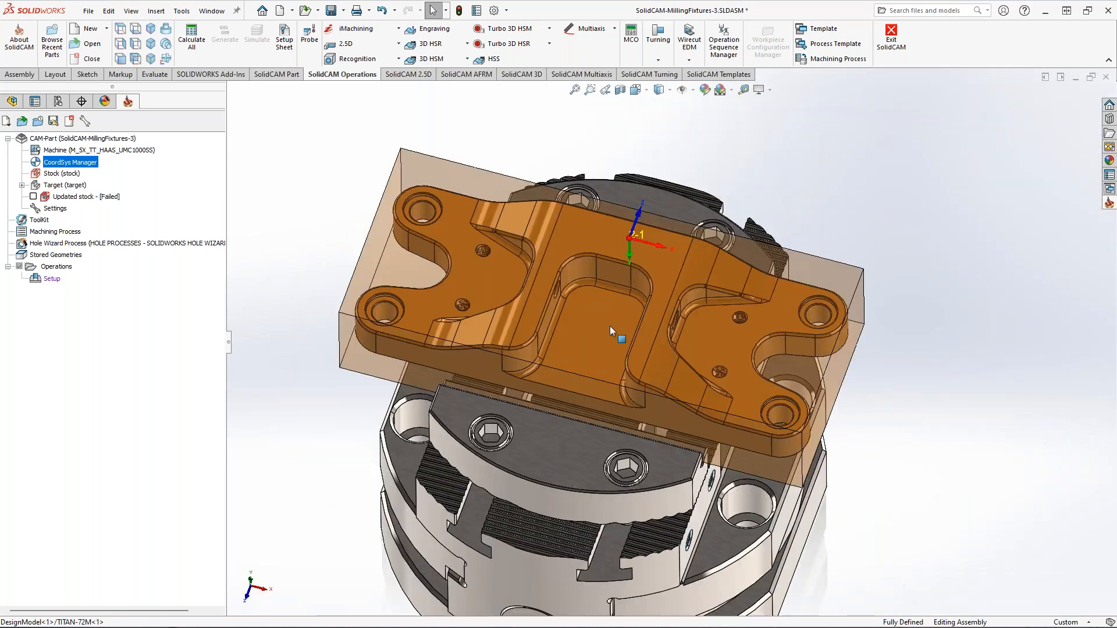
# - Open the machine setup for editing, name it OP10 and check its part mounting data
pyautogui.rightClick(49, 283)
pyautogui.click(70, 290)
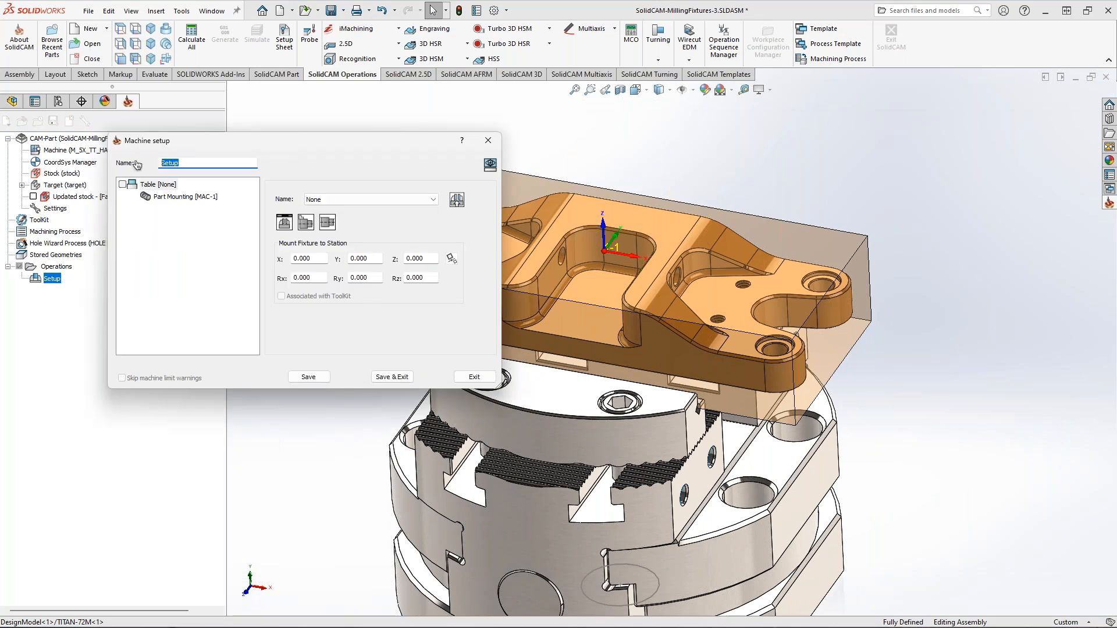
pyautogui.write('OP10')
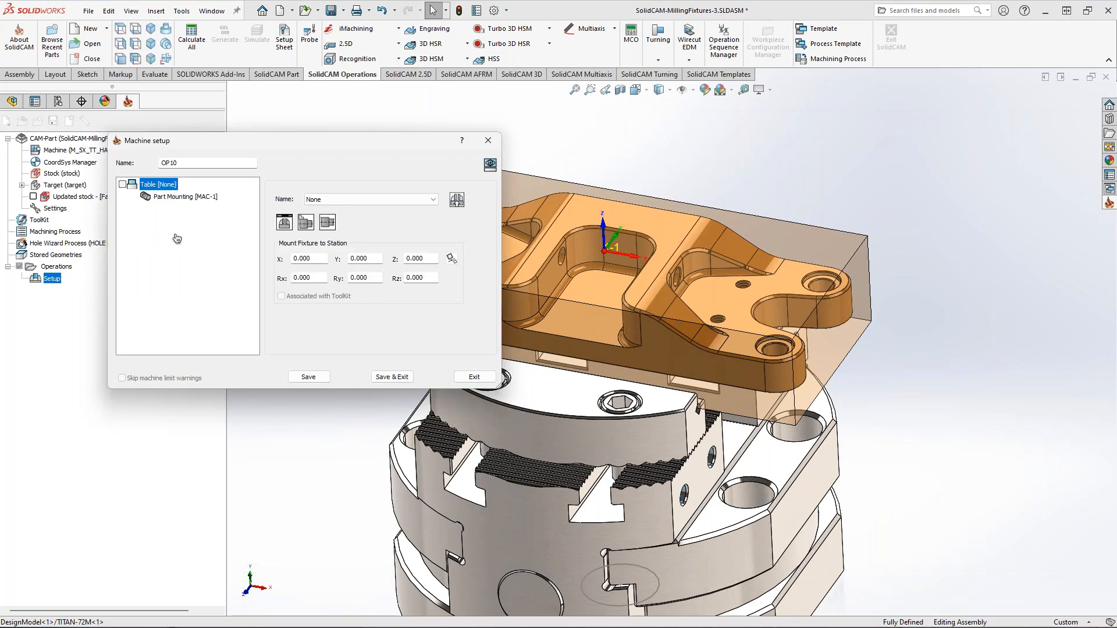
pyautogui.click(192, 197)
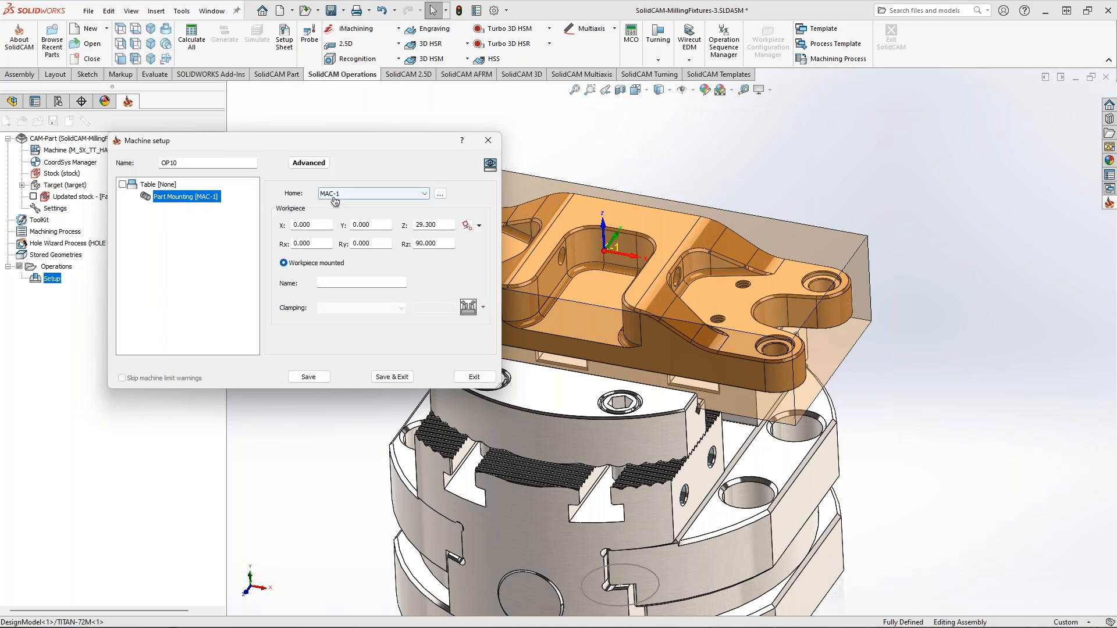
# - Define the table fixture by picking it from CAD, using the Multitasking-Setup1 subassembly as the geometry of clamping fixture1
pyautogui.click(158, 184)
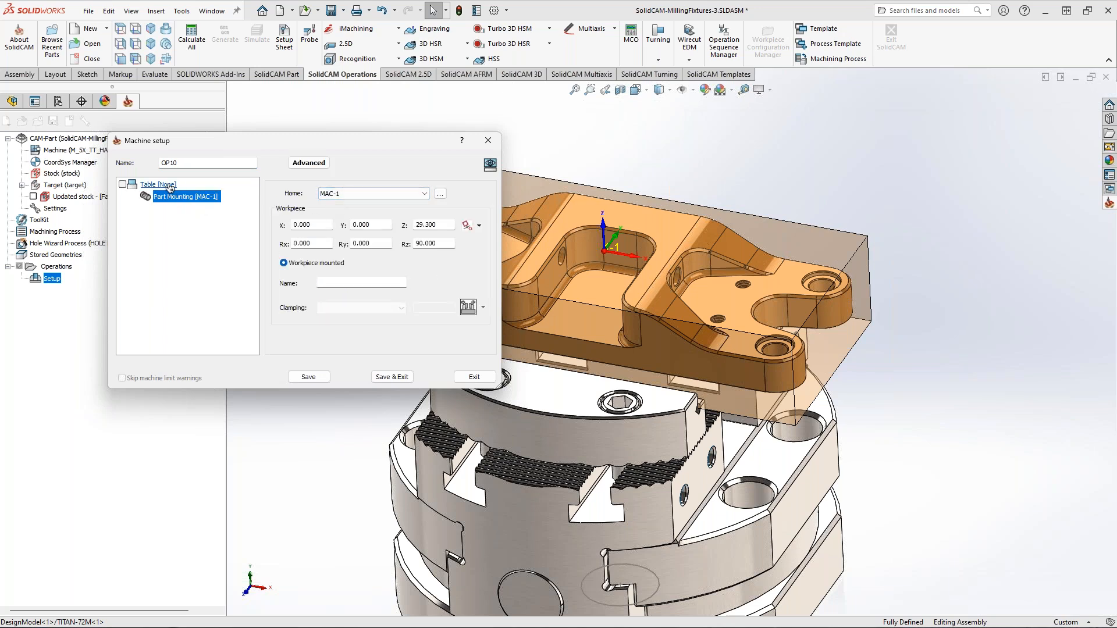
pyautogui.click(349, 200)
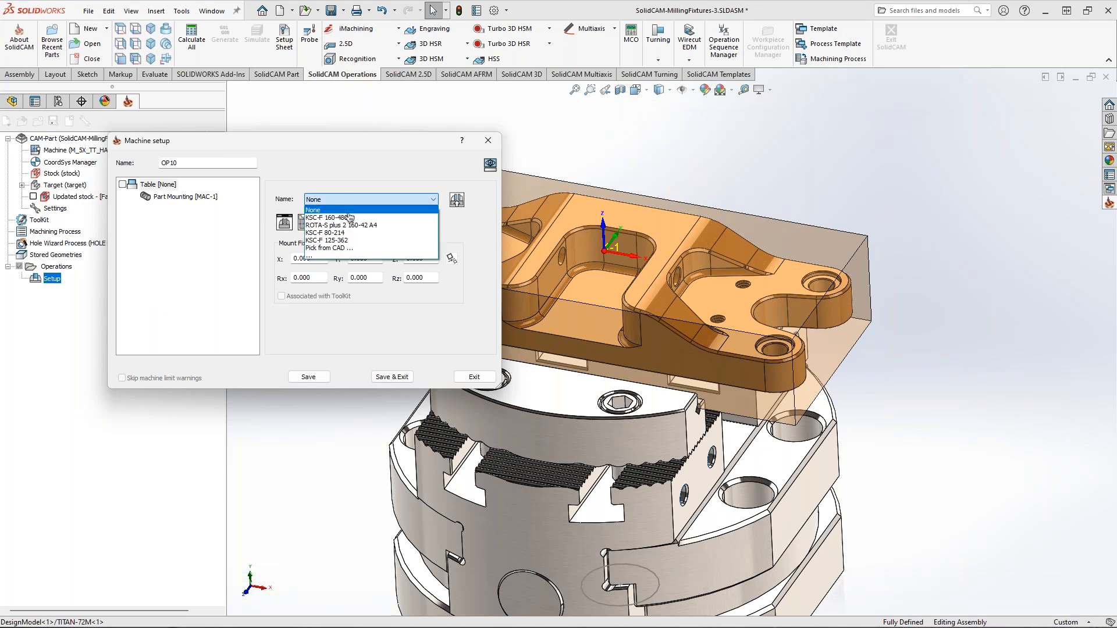
pyautogui.click(343, 248)
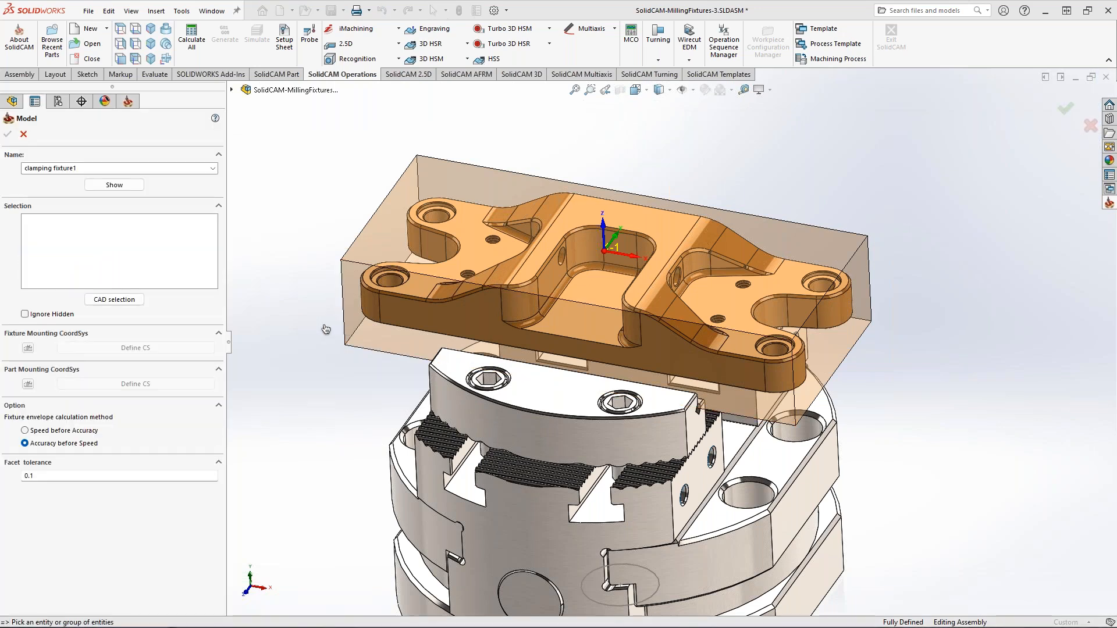
pyautogui.click(119, 302)
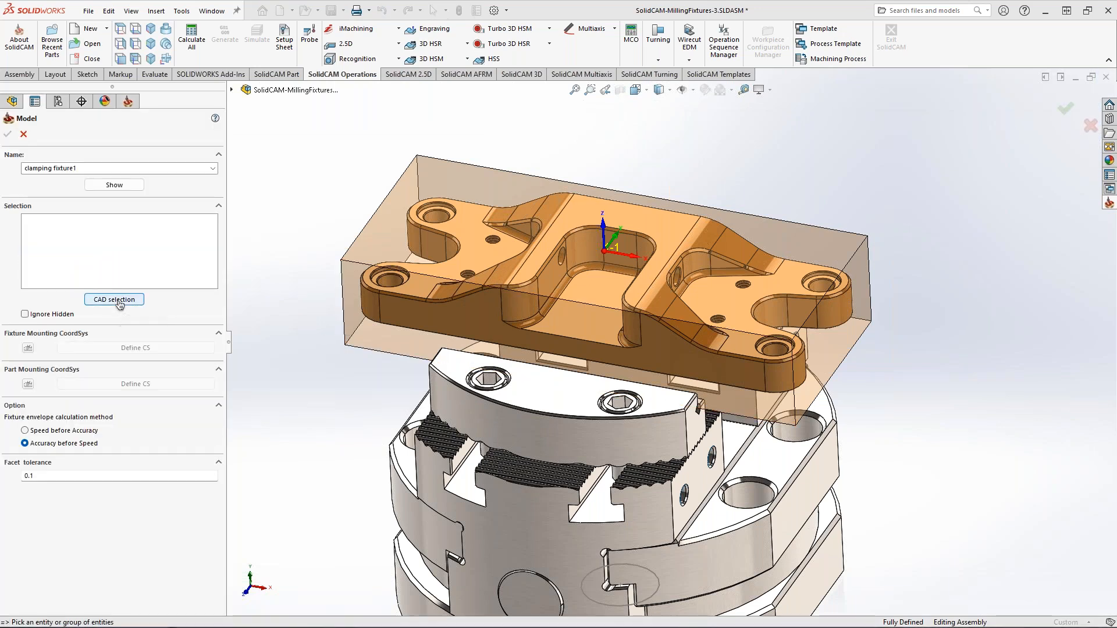
pyautogui.click(232, 90)
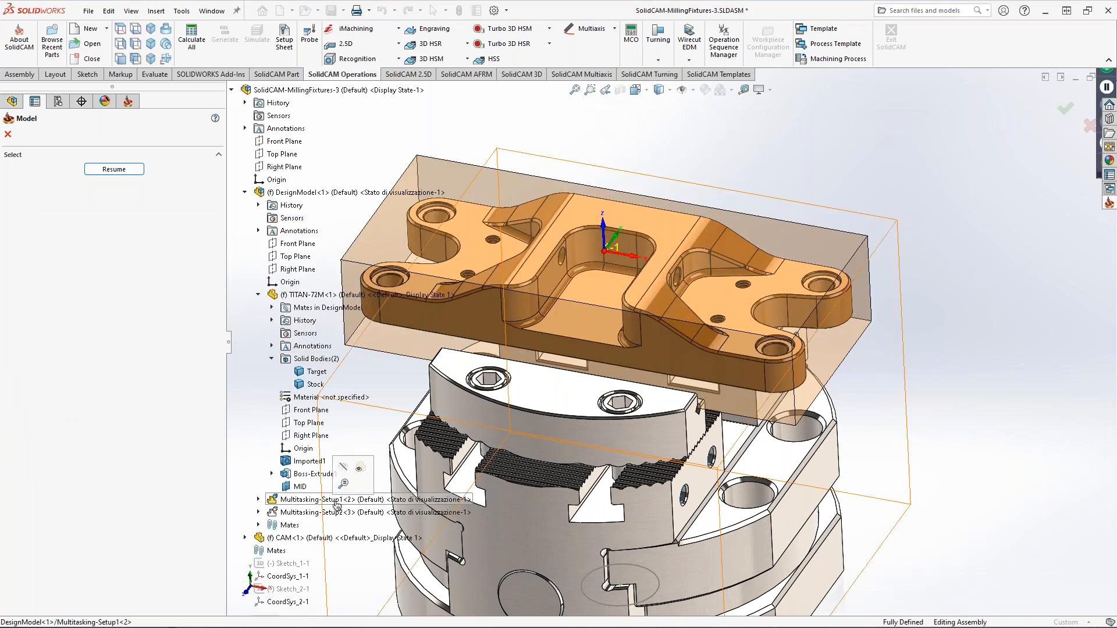
pyautogui.click(336, 504)
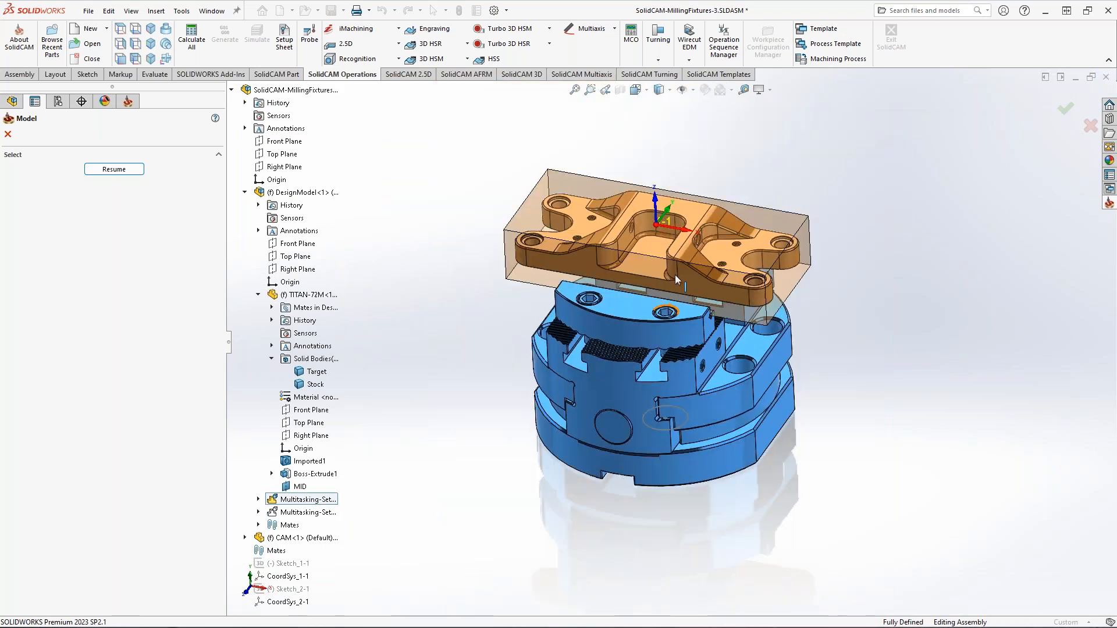
pyautogui.click(130, 169)
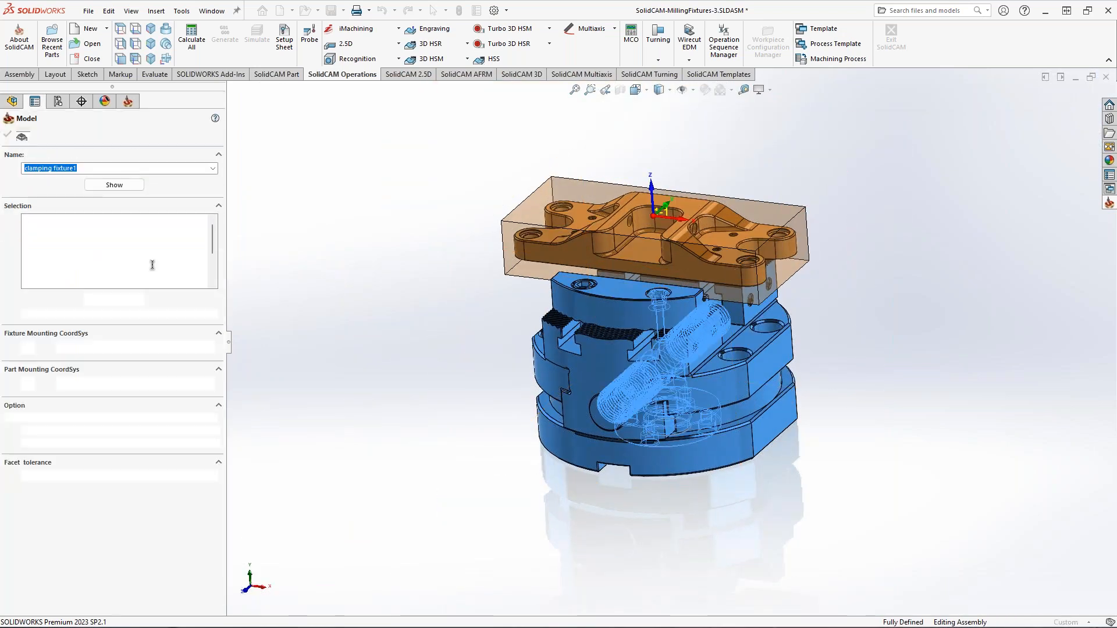
# - Inspect the selected fixture solids, set the facet tolerance to 0.2 and accept the clamping fixture1 model
pyautogui.scroll(-5, 633, 305)
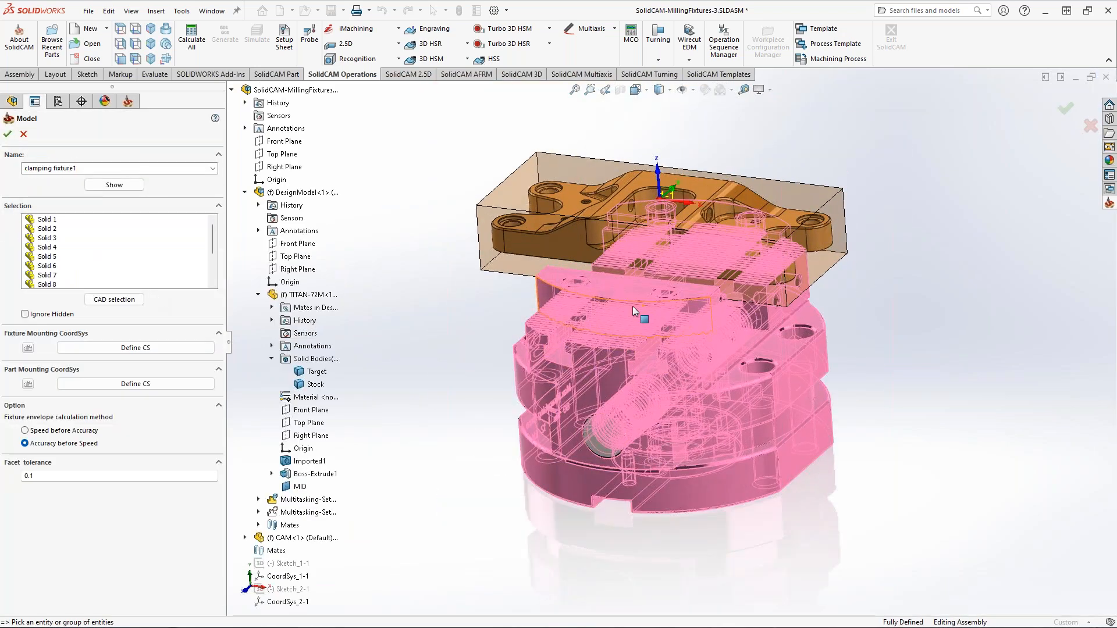
pyautogui.scroll(-3, 647, 323)
pyautogui.moveTo(647, 323); pyautogui.dragTo(909, 264, button='middle')
pyautogui.scroll(2, 689, 288)
pyautogui.scroll(-1, 689, 289)
pyautogui.moveTo(689, 289); pyautogui.dragTo(718, 289, button='middle')
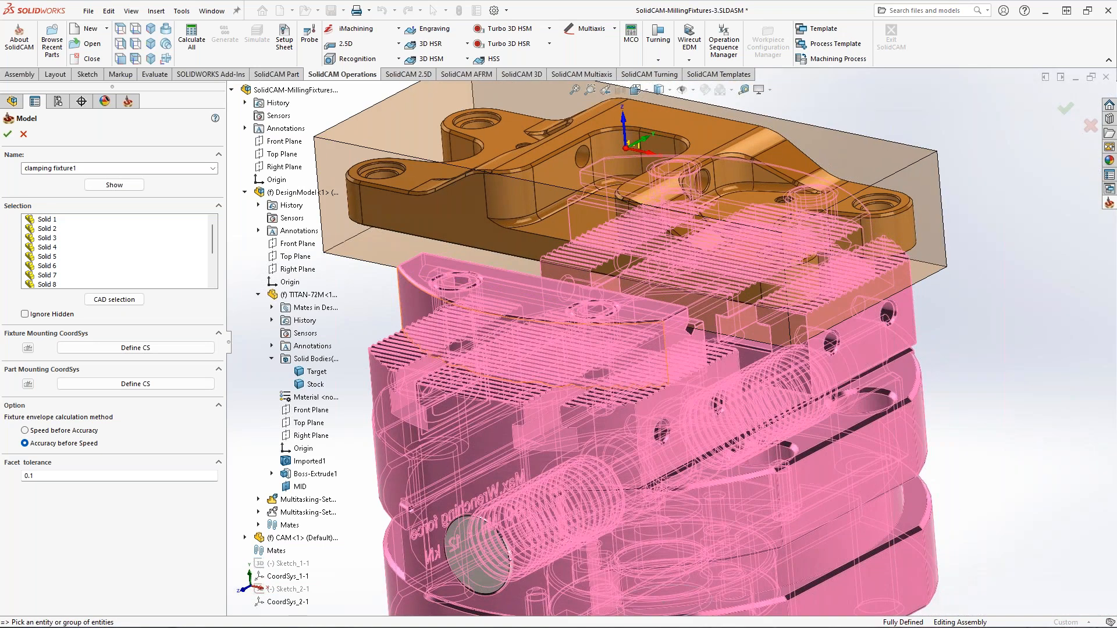
pyautogui.click(40, 477)
pyautogui.press('BackSpace')
pyautogui.write('2')
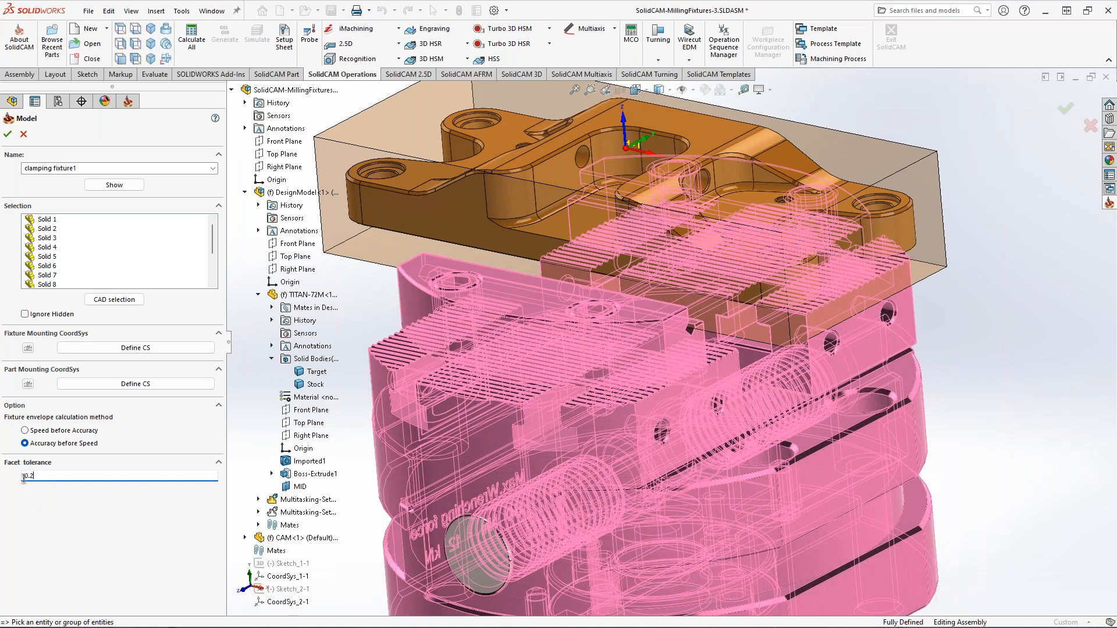
pyautogui.click(8, 134)
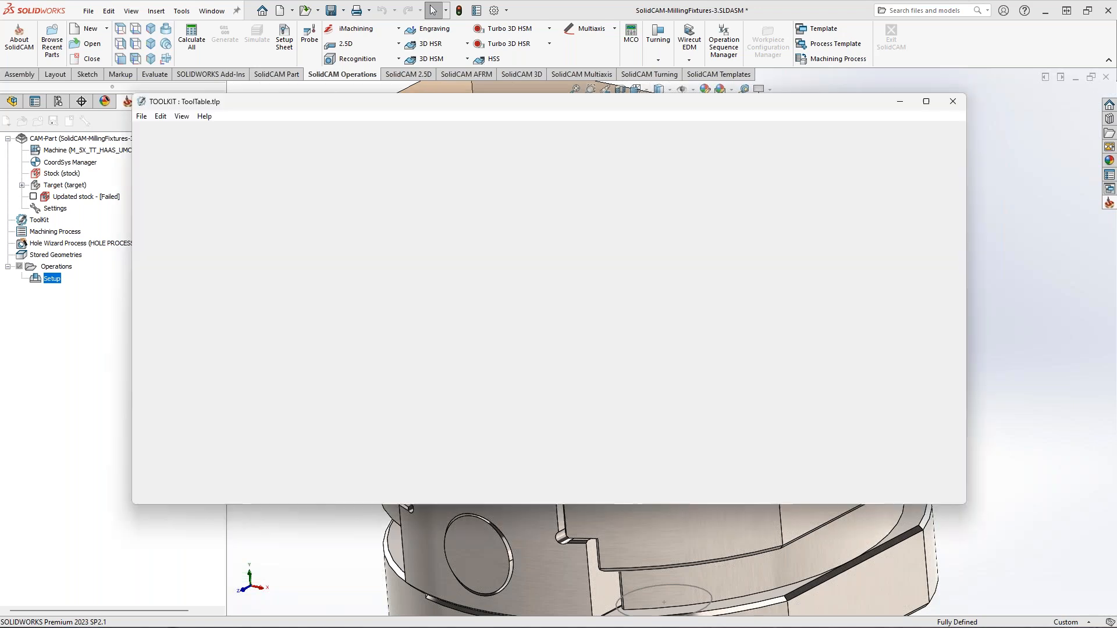
# - Preview clamping fixture1 in the Tool Viewer and widen the toolkit window to reach its CAD import option
pyautogui.click(502, 199)
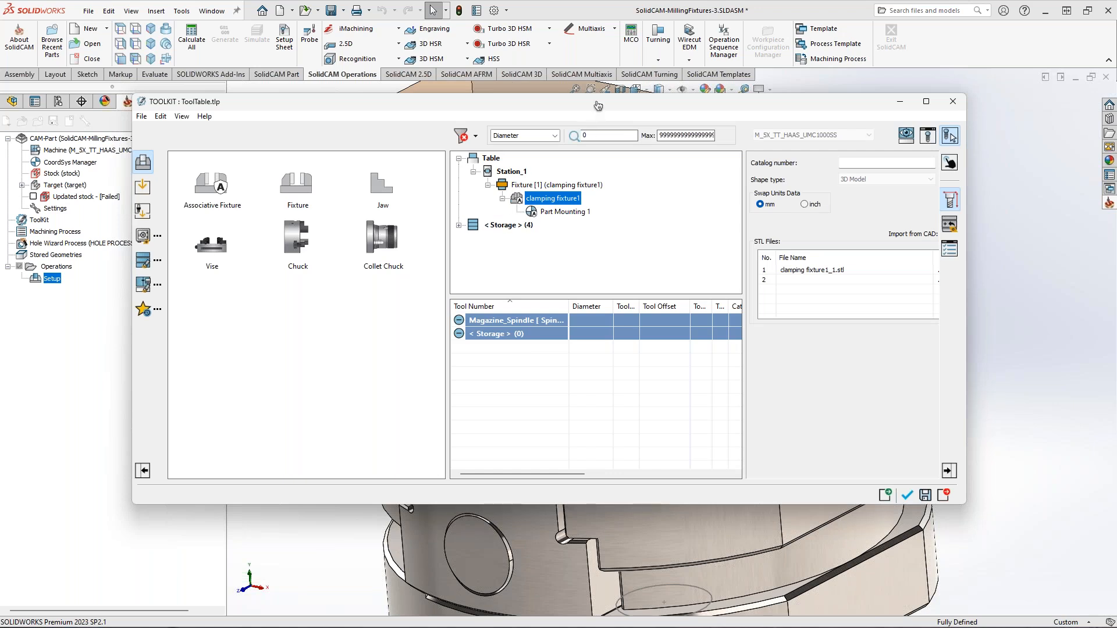
pyautogui.click(799, 155)
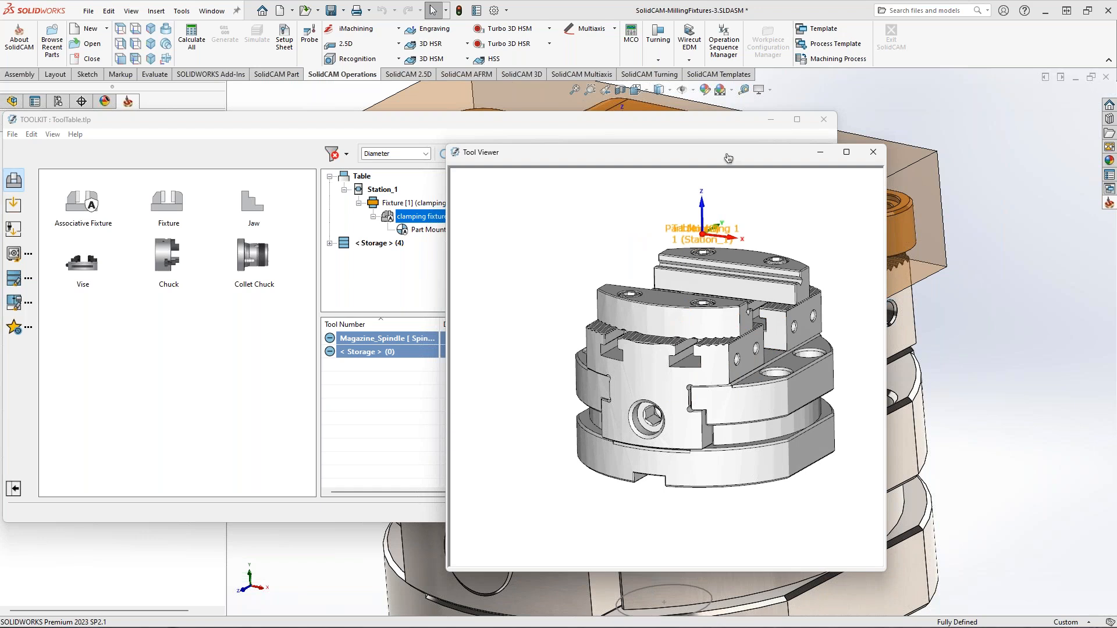
pyautogui.click(873, 153)
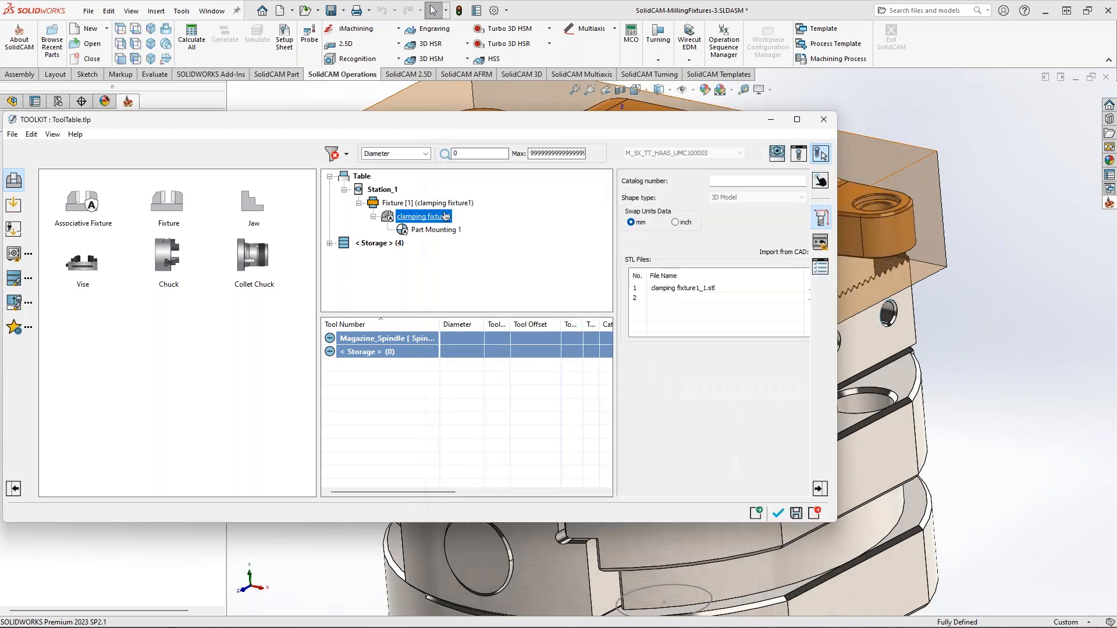
pyautogui.moveTo(837, 260); pyautogui.dragTo(884, 259)
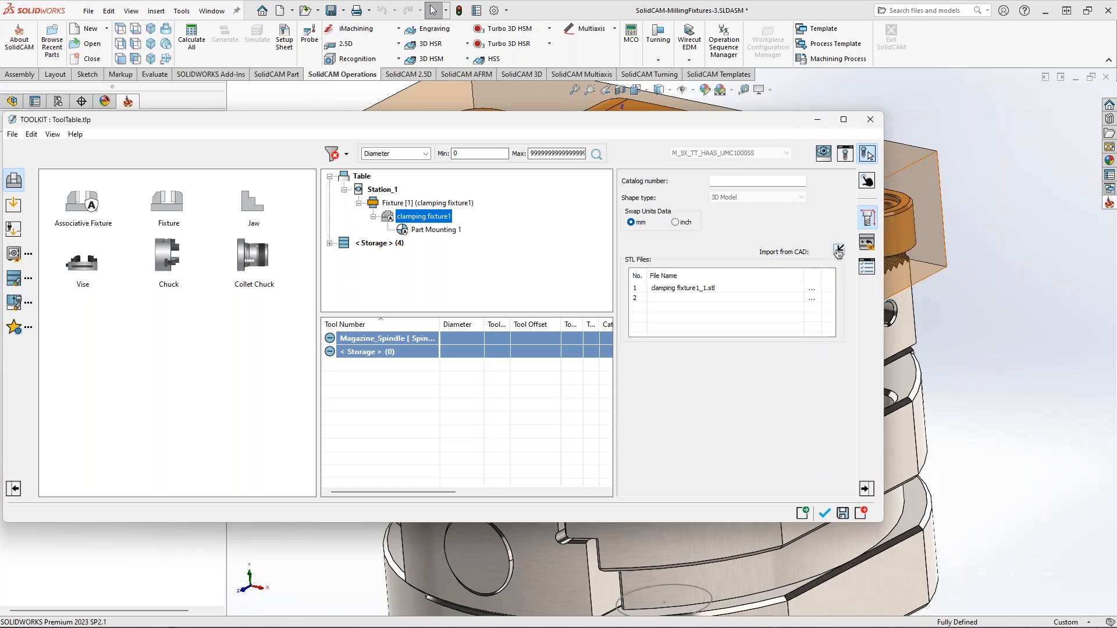
# - Reopen the clamping fixture1 CAD import and define its Fixture Mounting CoordSys from the base's round side face, with origin at Bottom center of model box
pyautogui.click(838, 249)
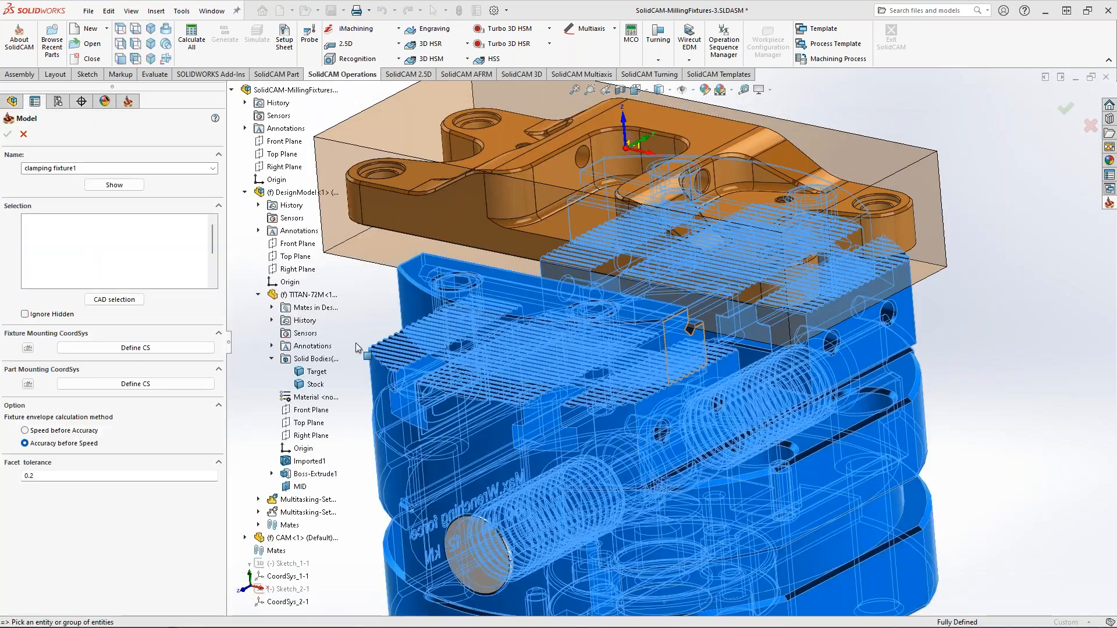
pyautogui.click(356, 347)
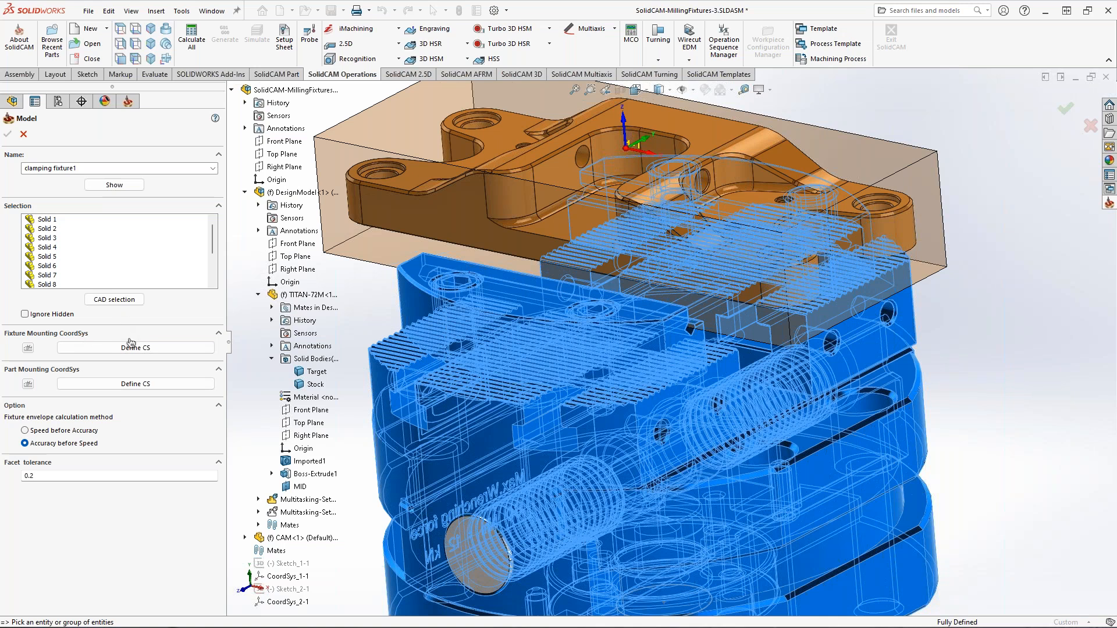
pyautogui.click(153, 347)
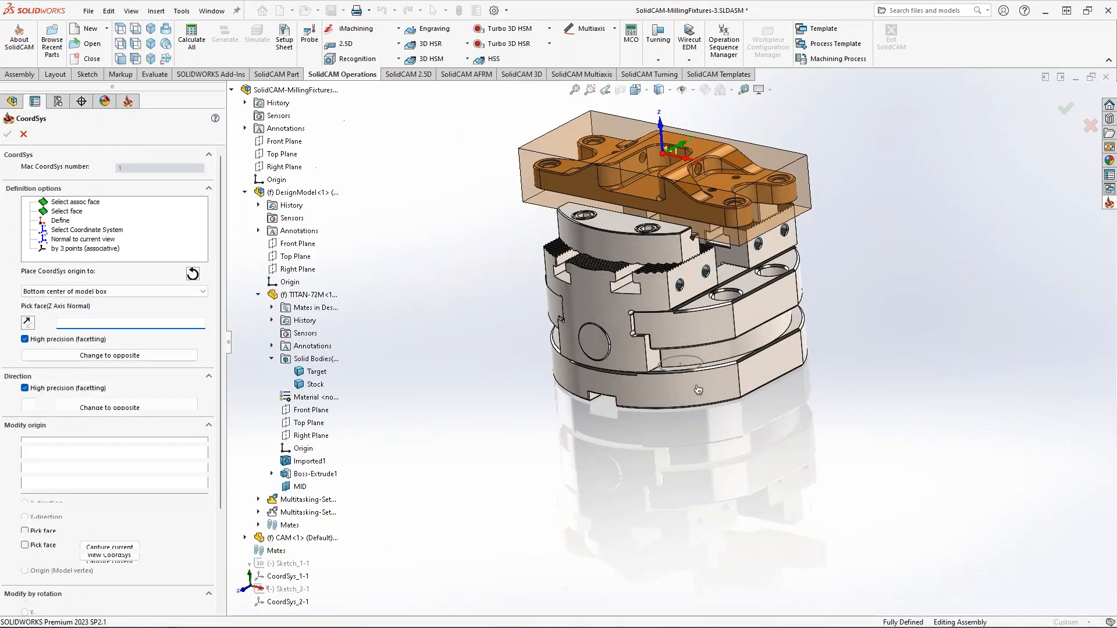
pyautogui.click(60, 291)
pyautogui.click(69, 298)
pyautogui.click(706, 349)
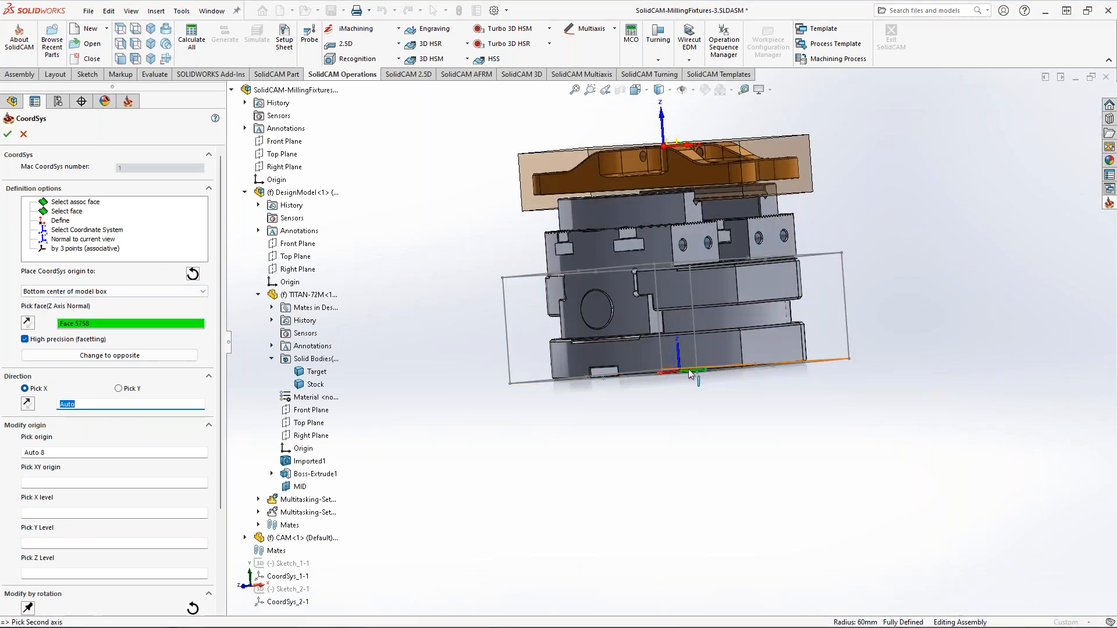
# - Rotate the fixture mounting coordinate system 90 degrees about Z and accept the clamping fixture1 model
pyautogui.moveTo(708, 365); pyautogui.dragTo(710, 416, button='middle')
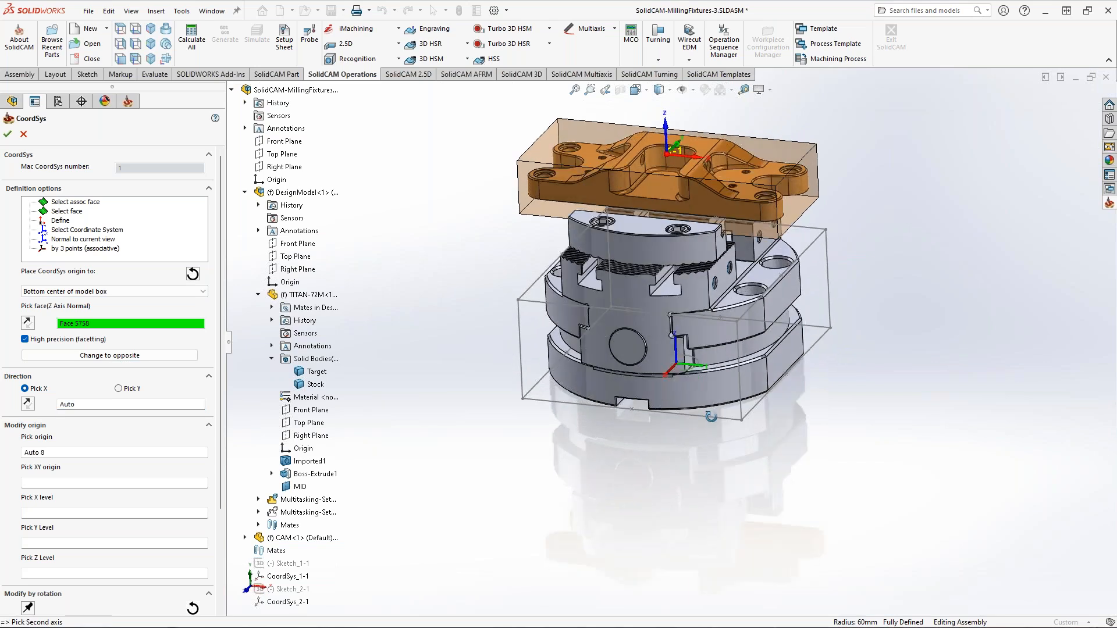
pyautogui.scroll(-1, 668, 371)
pyautogui.keyDown('ctrl'); pyautogui.moveTo(668, 371); pyautogui.dragTo(655, 435, button='middle'); pyautogui.keyUp('ctrl')
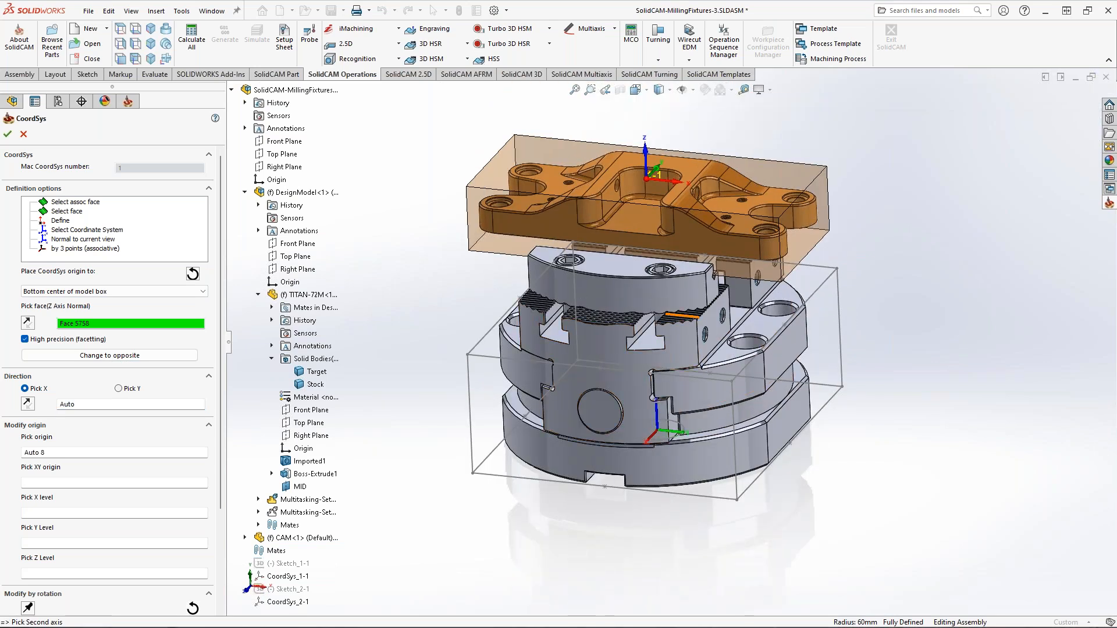
pyautogui.scroll(-3, 119, 488)
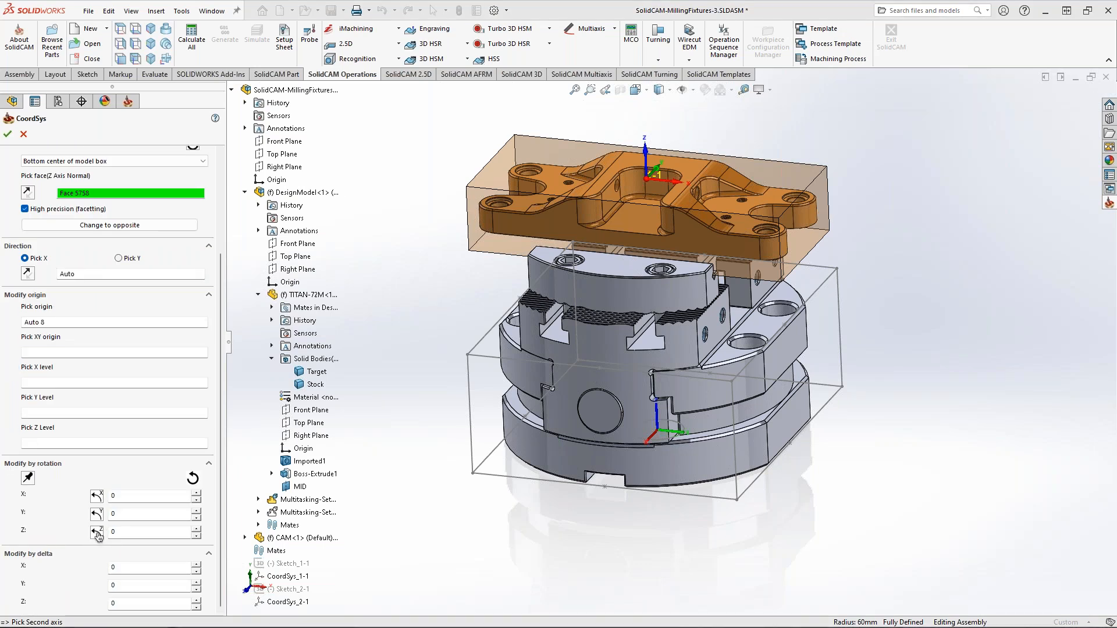
pyautogui.click(97, 532)
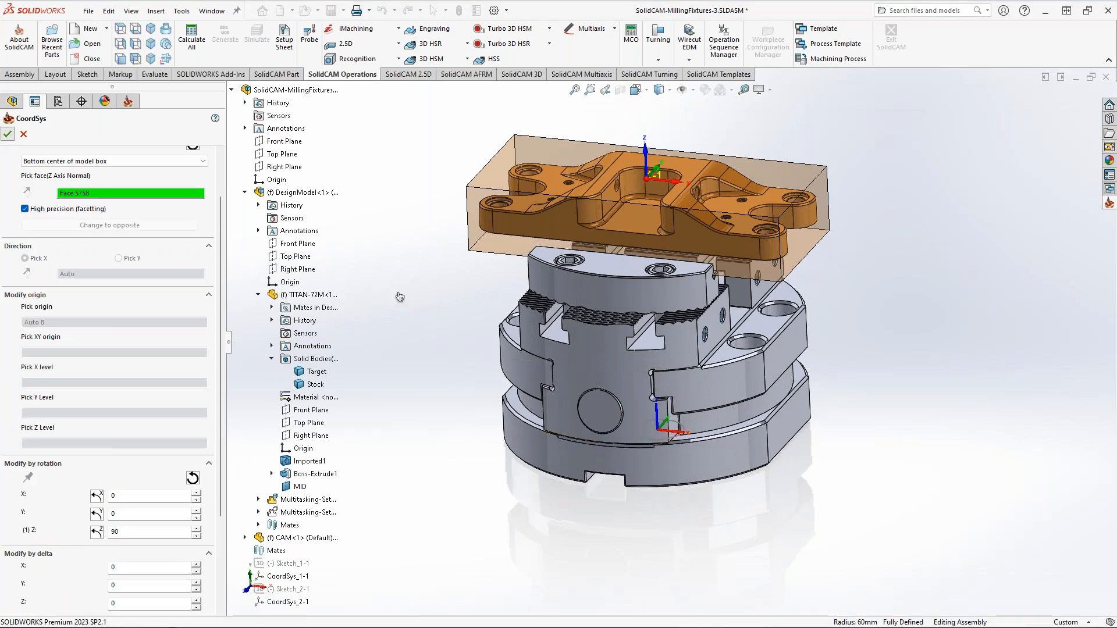
pyautogui.click(8, 136)
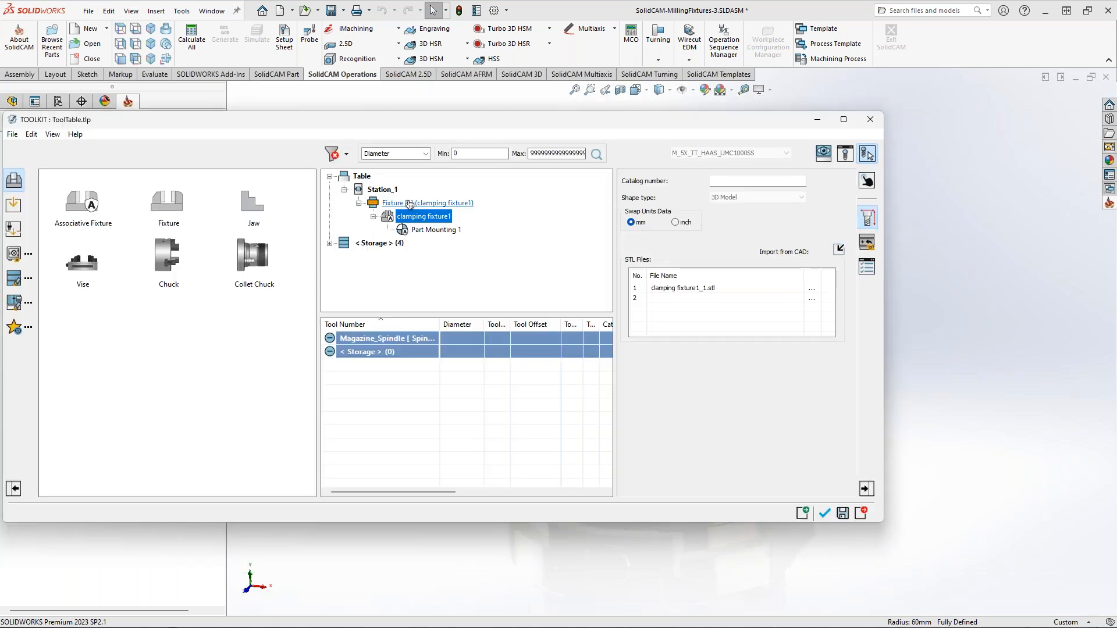
# - Rename the fixture on Station_1 as OP10 and accept the toolkit changes
pyautogui.write('OP10')
pyautogui.press('Return')
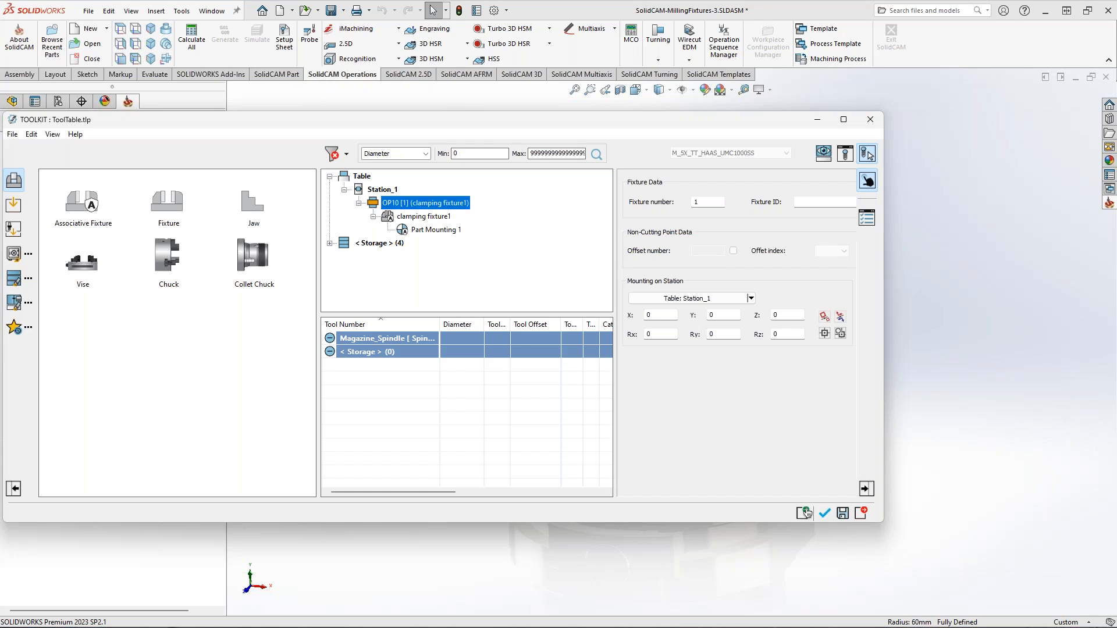
pyautogui.click(824, 513)
# - Examine in the machine preview how the OP10 fixture and the part sit on the table
pyautogui.click(490, 165)
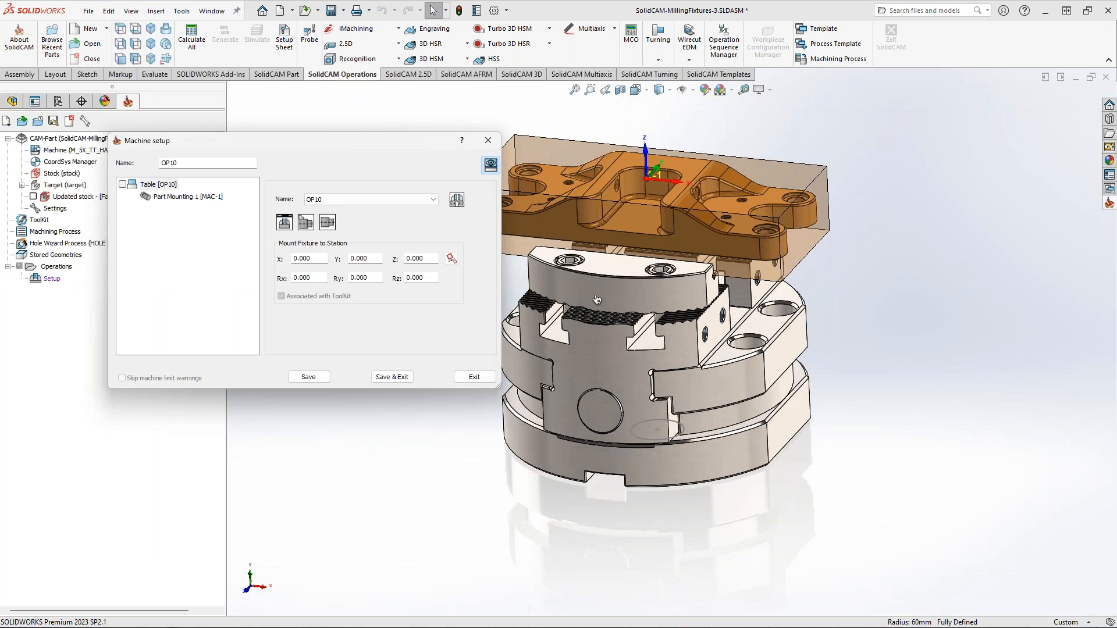
pyautogui.moveTo(596, 298); pyautogui.dragTo(595, 297, button='middle')
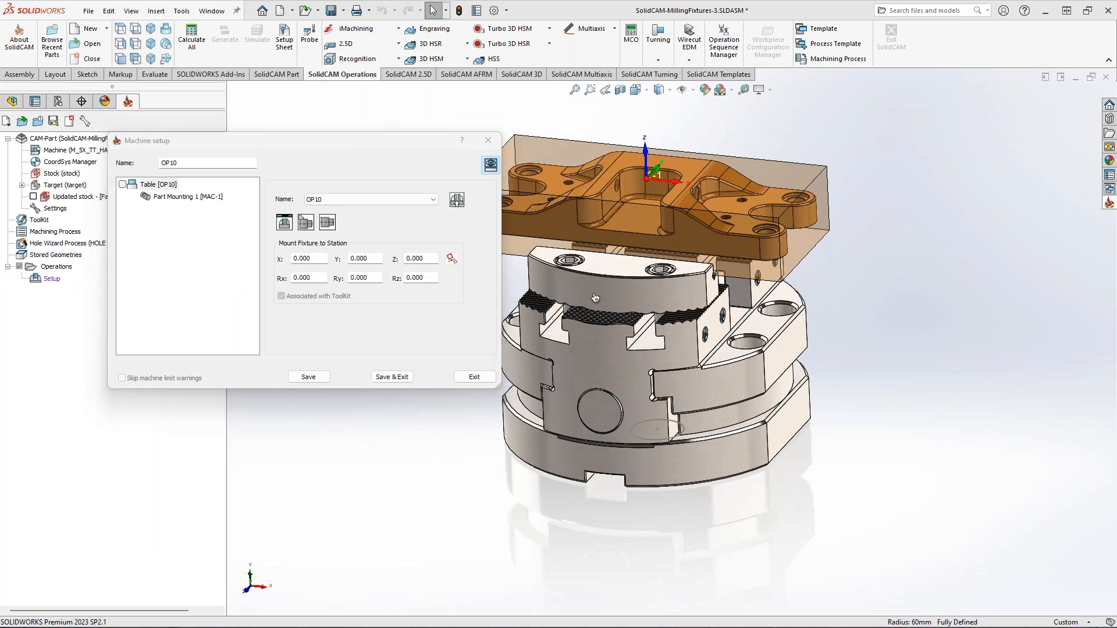
pyautogui.scroll(5, 690, 378)
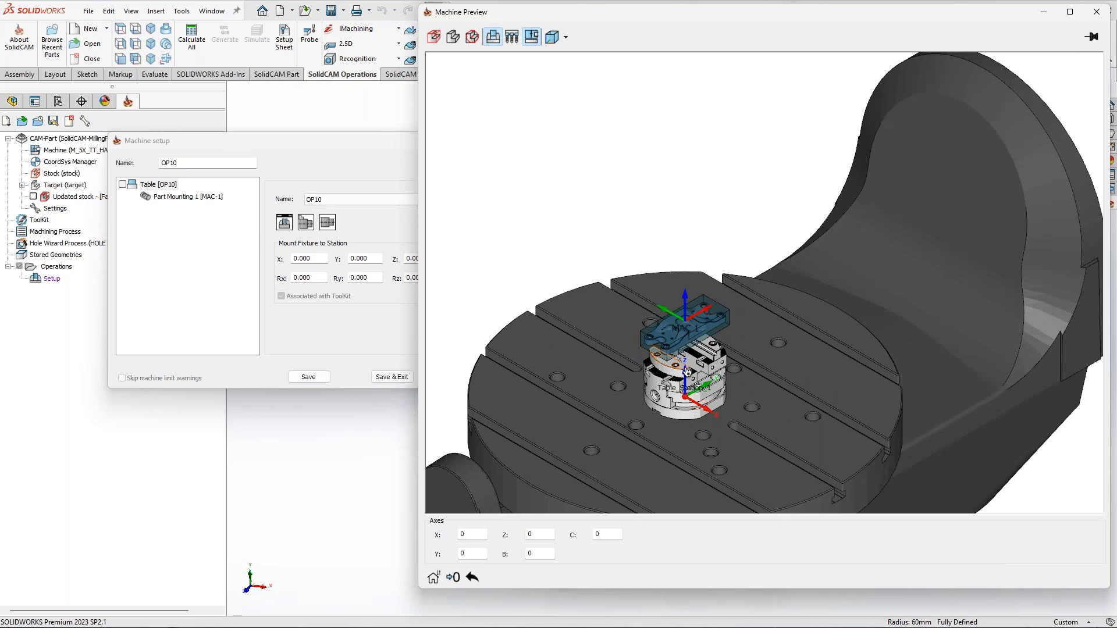
pyautogui.moveTo(715, 365); pyautogui.dragTo(723, 347, button='middle')
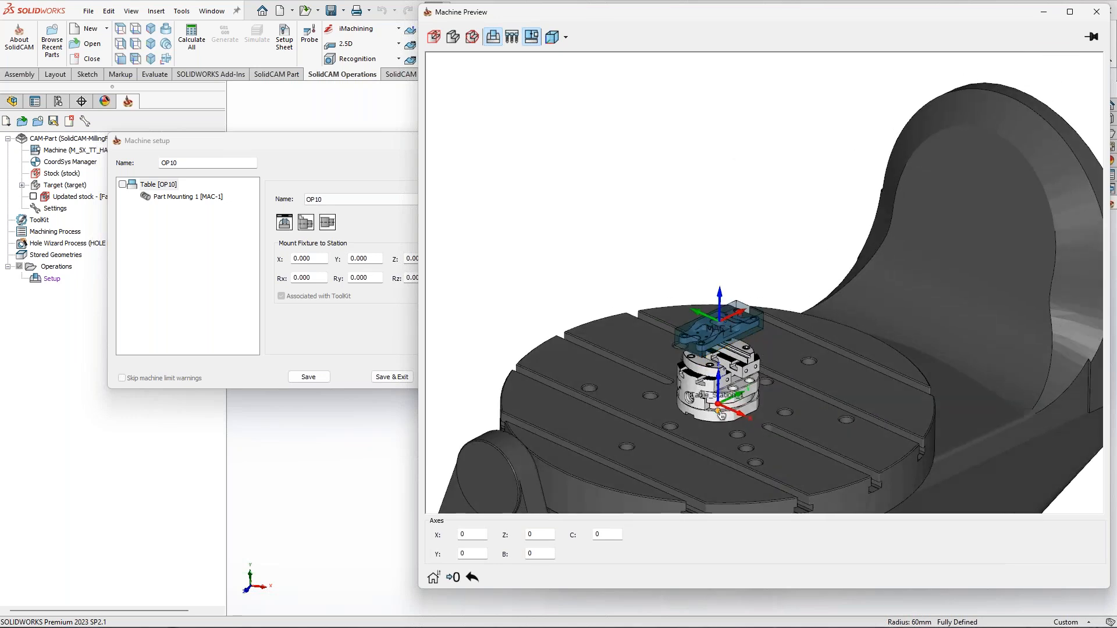
pyautogui.moveTo(300, 144); pyautogui.dragTo(268, 148)
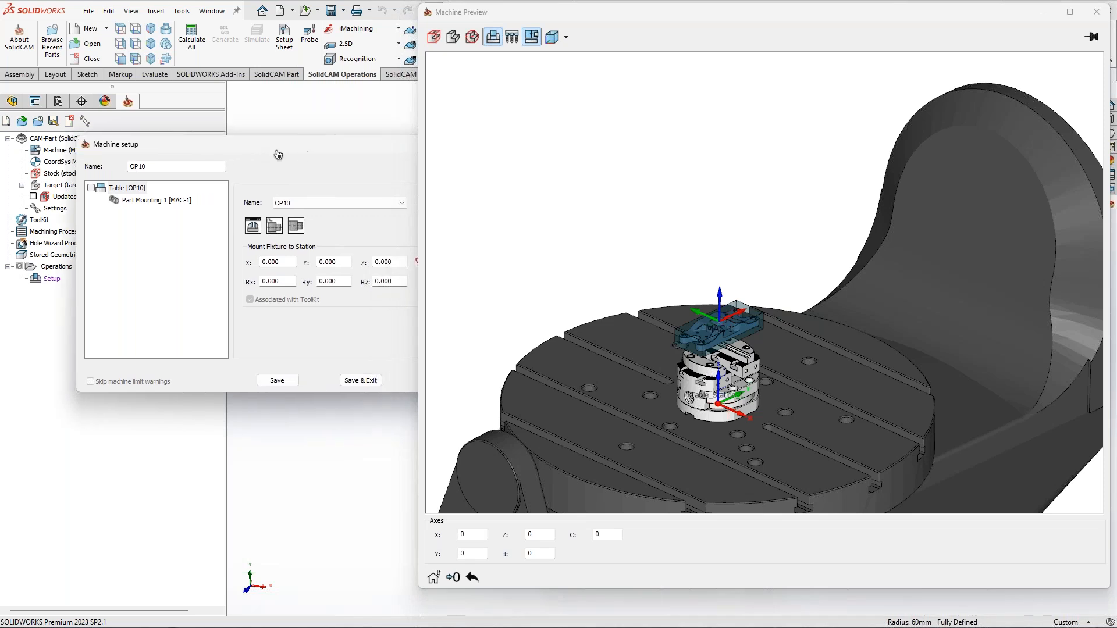
pyautogui.click(1096, 11)
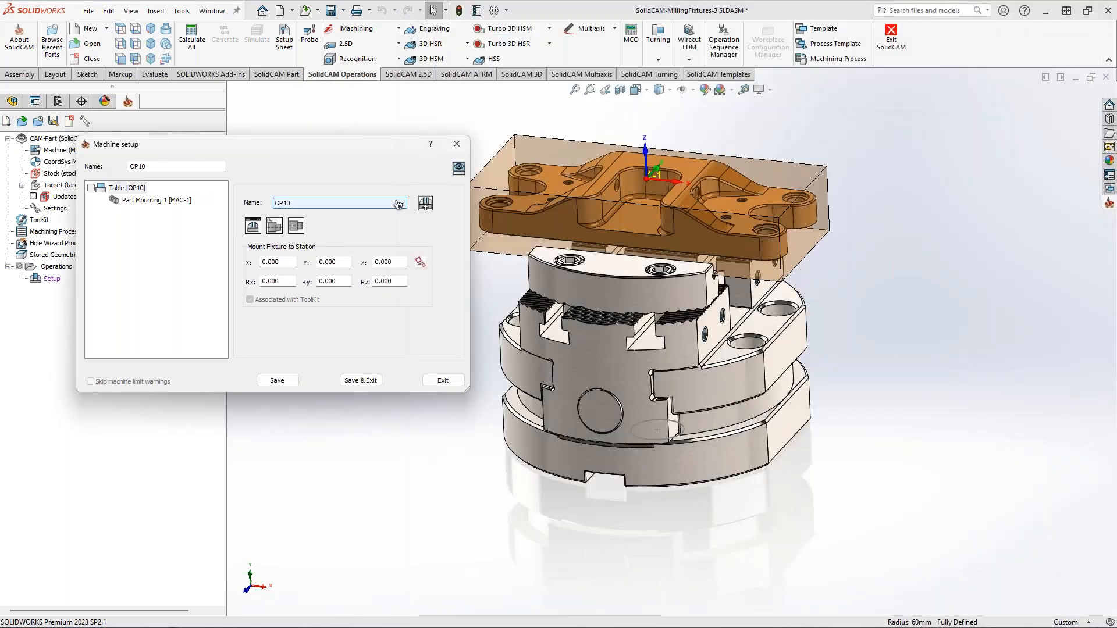
# - Reset the table fixture to None and define clamping fixture2 from CAD, using the Multitasking subassembly as its geometry
pyautogui.click(360, 203)
pyautogui.click(363, 214)
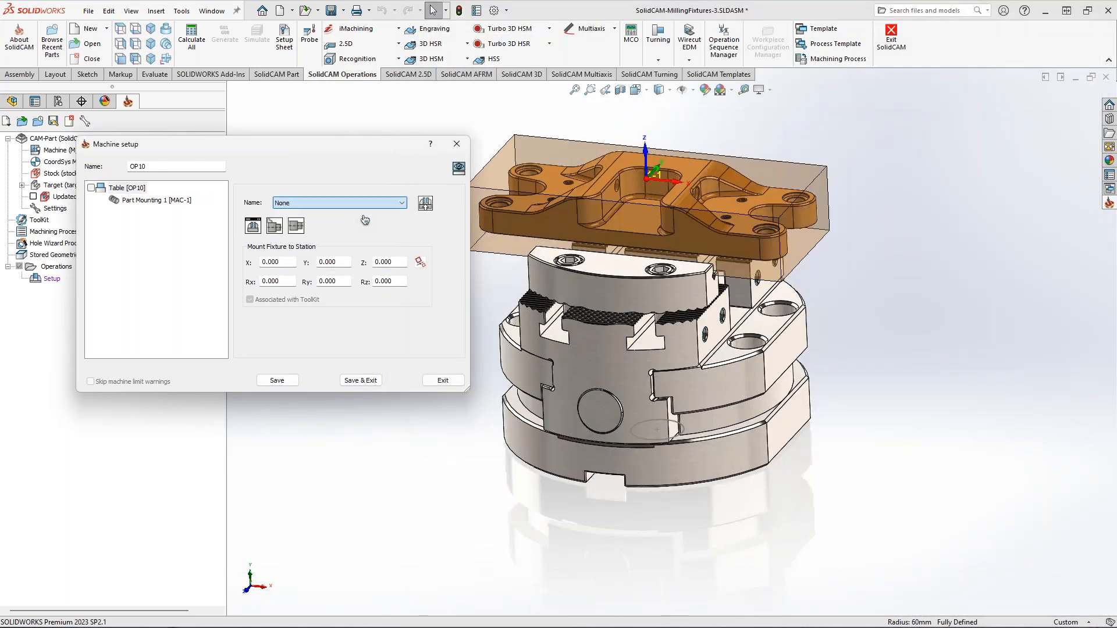
pyautogui.click(398, 206)
pyautogui.click(327, 259)
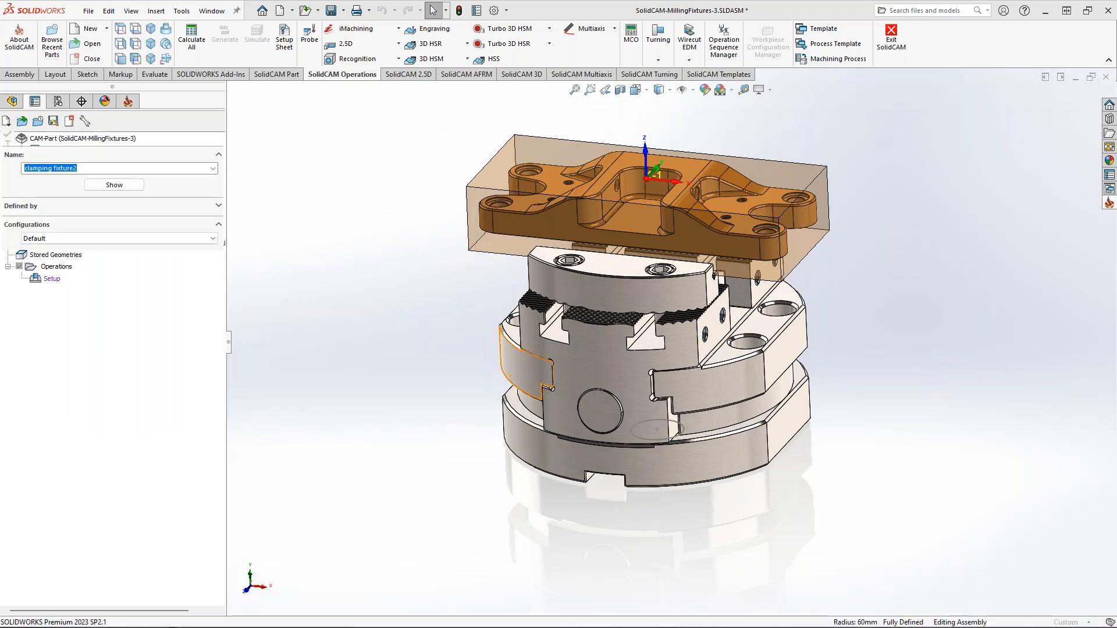
pyautogui.click(114, 300)
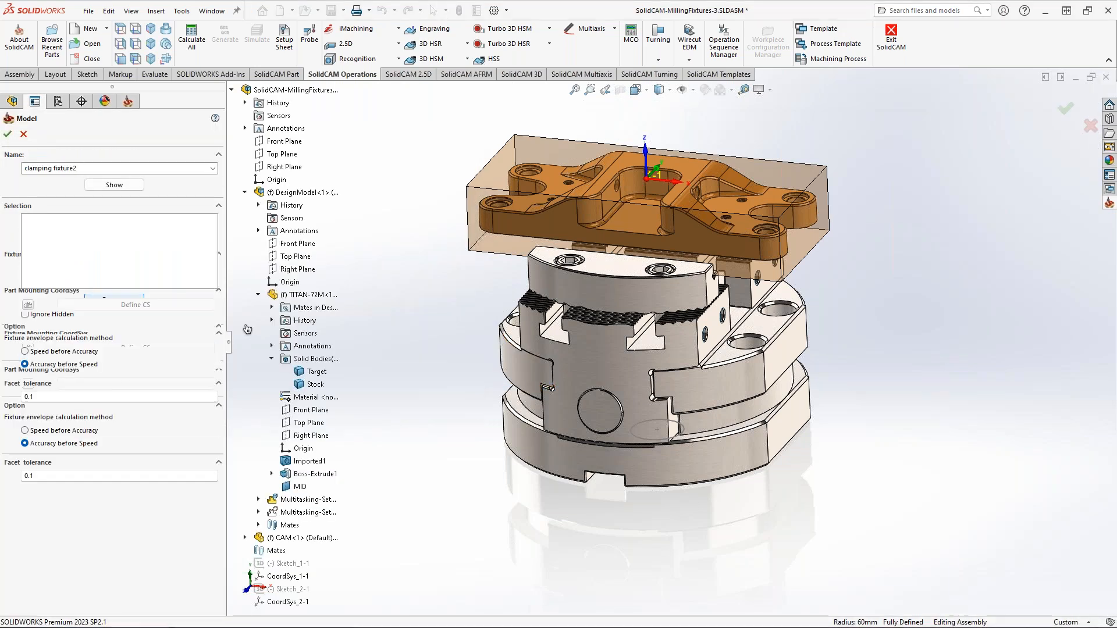
pyautogui.click(306, 501)
pyautogui.click(114, 169)
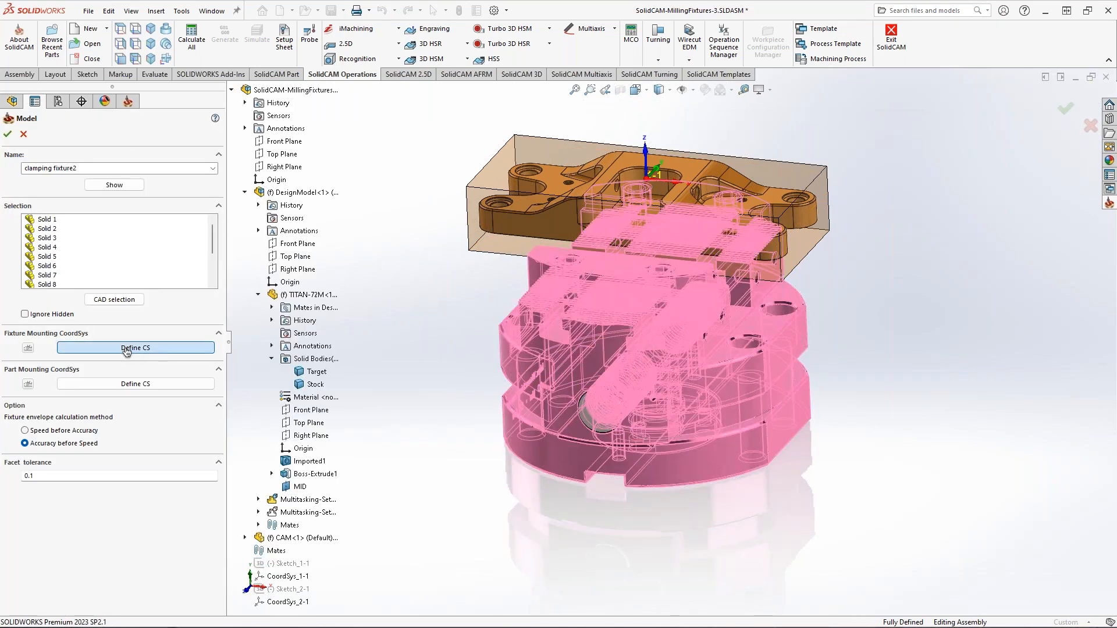
# - Define clamping fixture2's mounting CoordSys from the base's round side face at Bottom center of model box, rotate it about Z, and adjust the facet tolerance
pyautogui.click(129, 350)
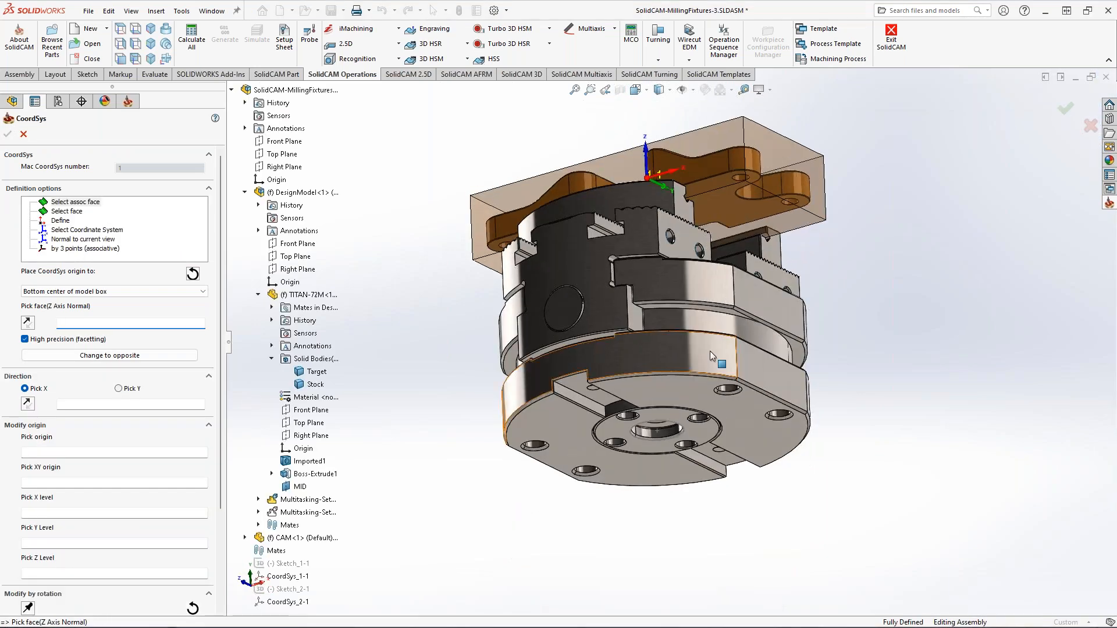
pyautogui.click(709, 351)
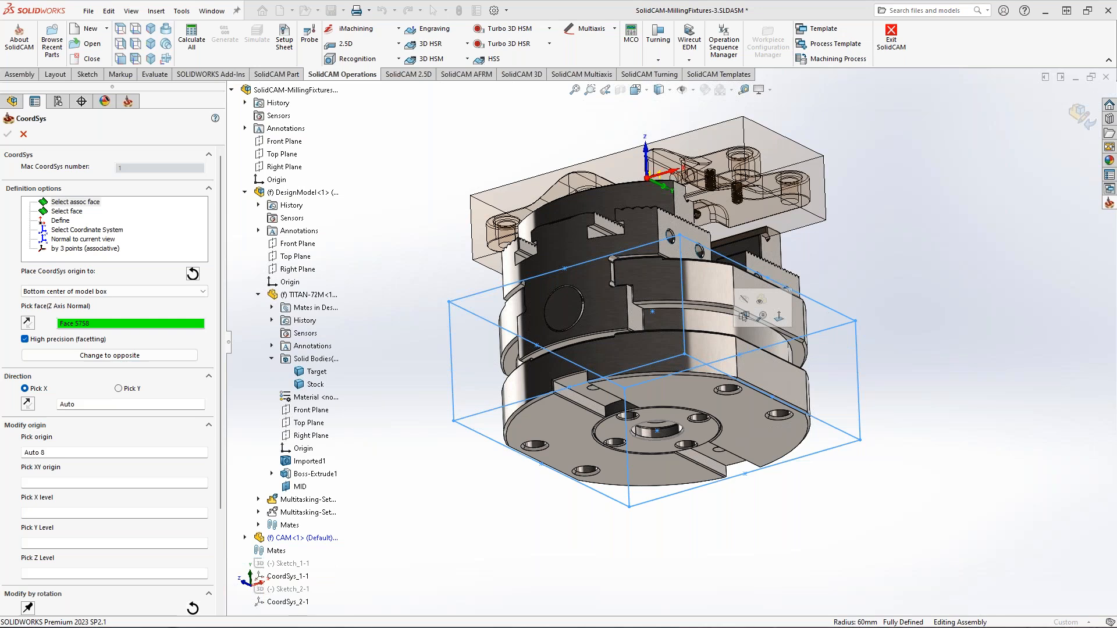
pyautogui.scroll(-3, 100, 541)
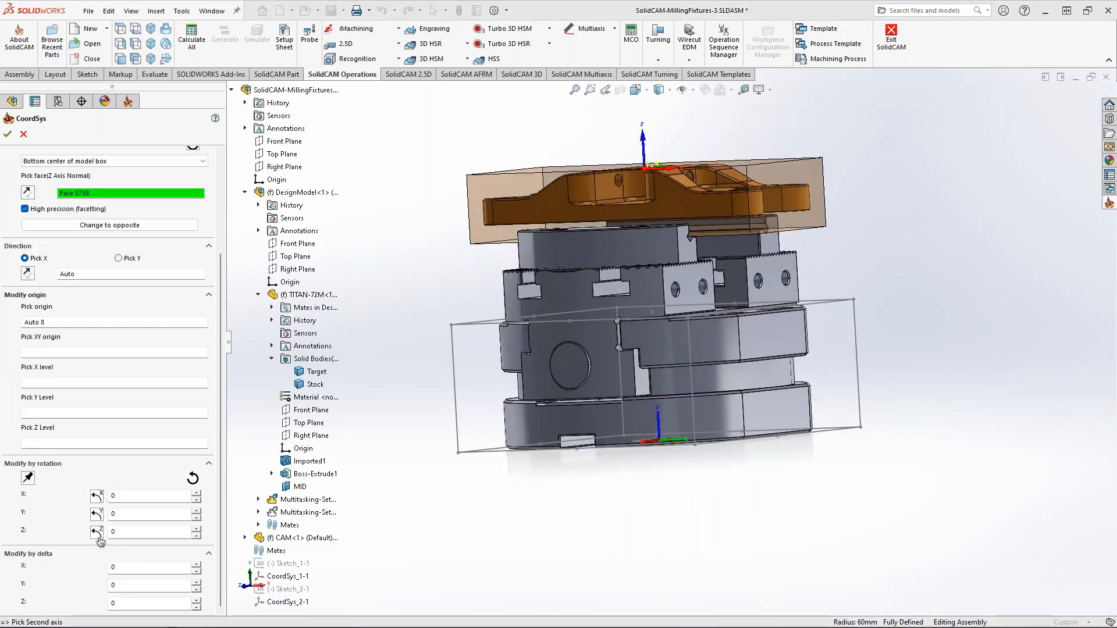
pyautogui.click(98, 537)
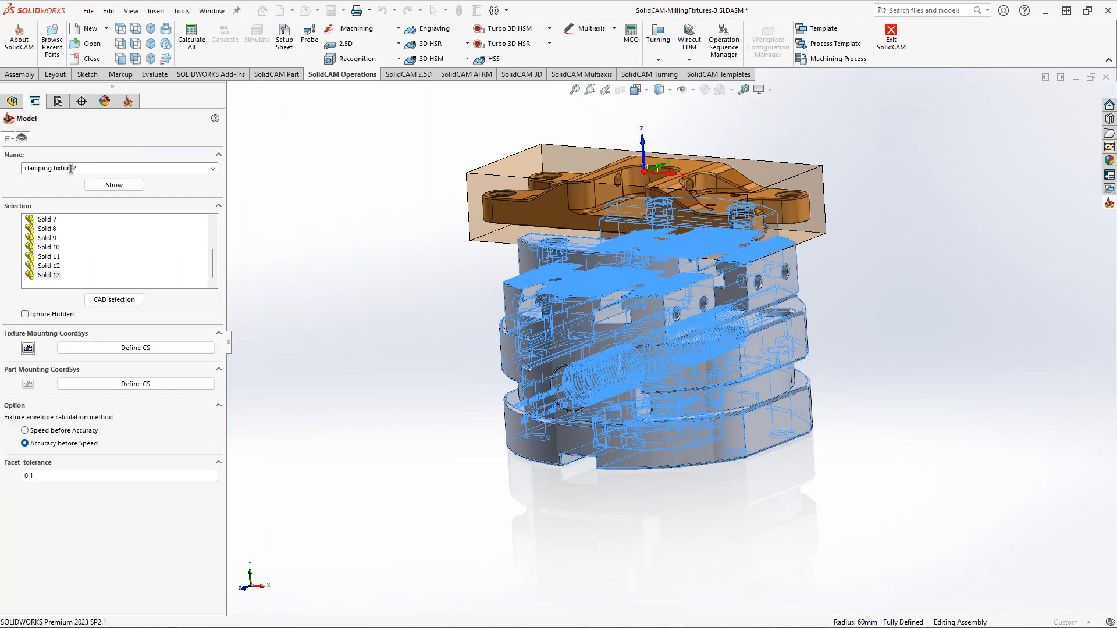
pyautogui.doubleClick(30, 476)
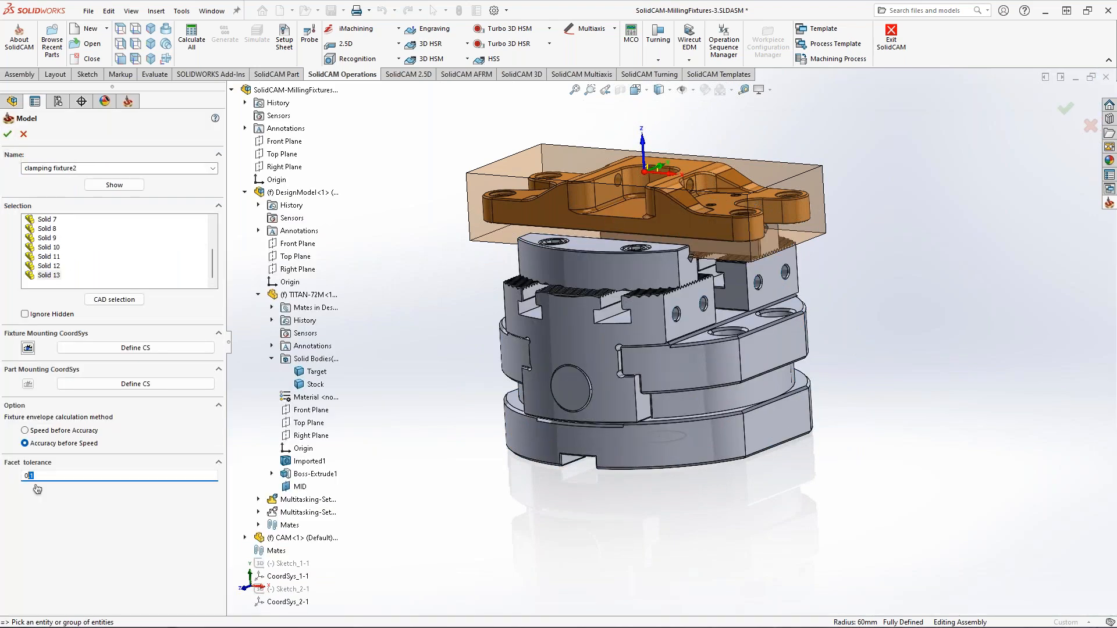
pyautogui.click(8, 135)
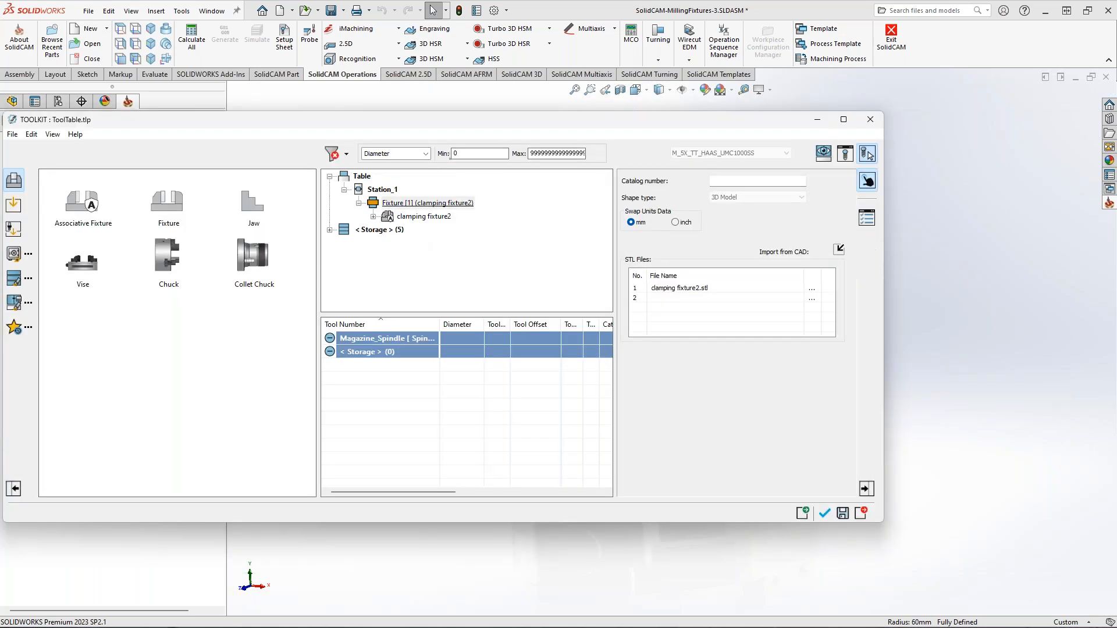
# - Rename the new Station_1 fixture as OP10_2, check its Part Mounting 1 coordinate data and accept the toolkit changes
pyautogui.doubleClick(407, 204)
pyautogui.write('OP10_2')
pyautogui.press('Return')
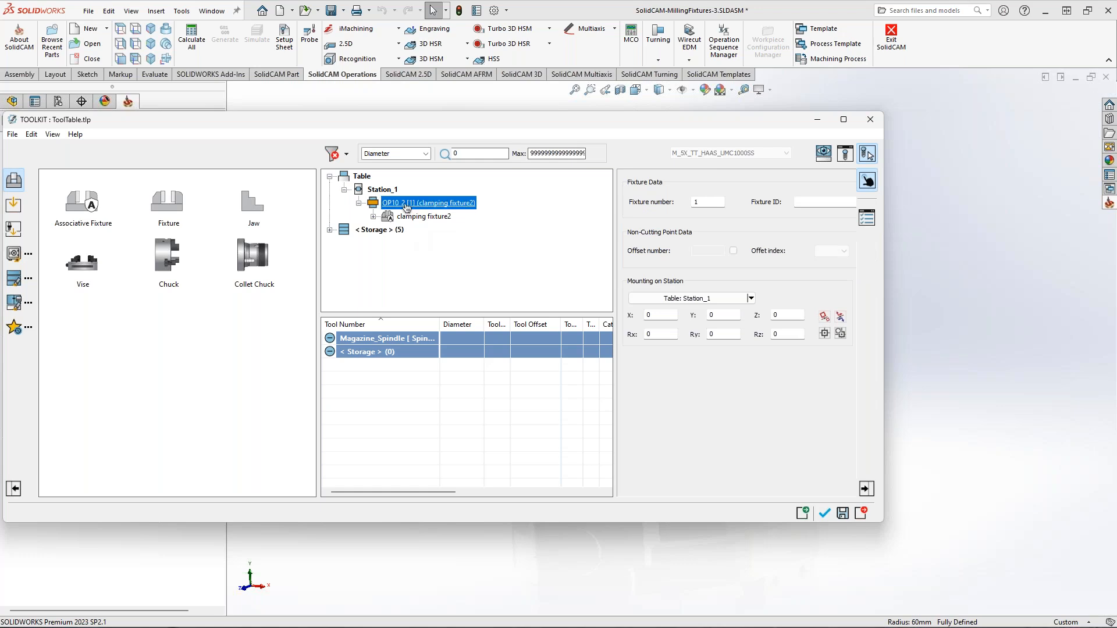
pyautogui.click(373, 216)
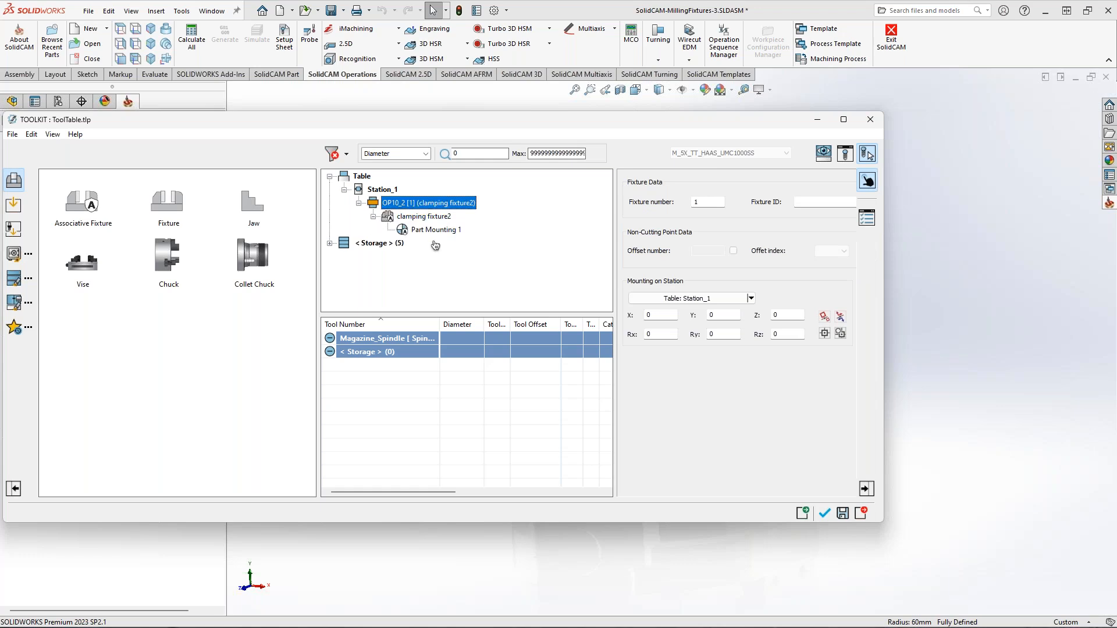
pyautogui.click(435, 231)
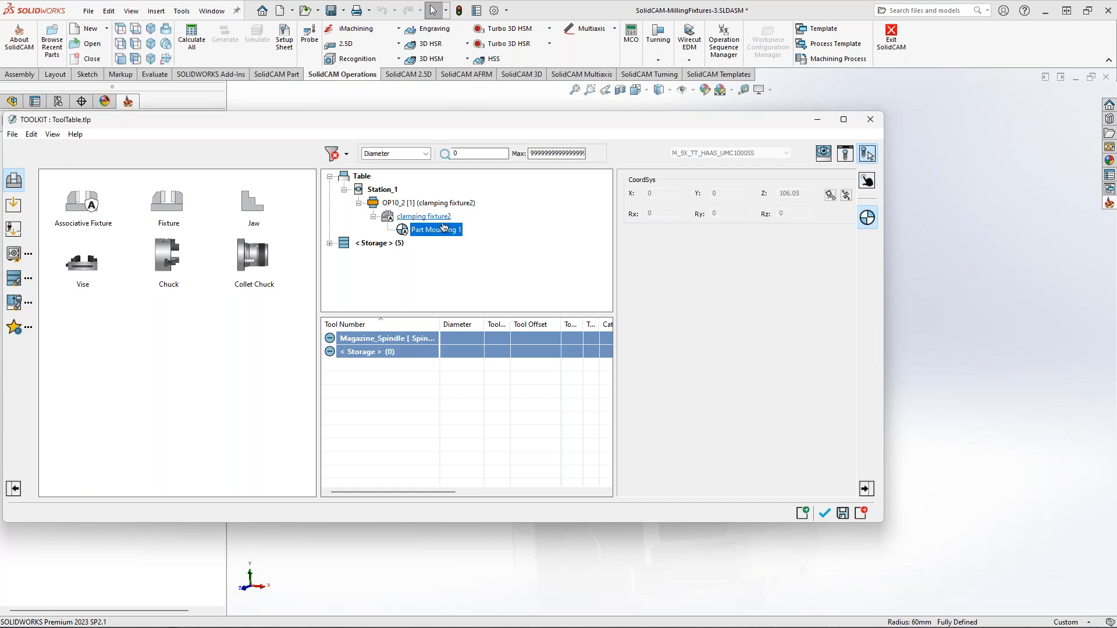
pyautogui.click(824, 513)
# - Check the OP10_2 fixture on the table in the machine preview, and save and close the machine setup
pyautogui.click(459, 172)
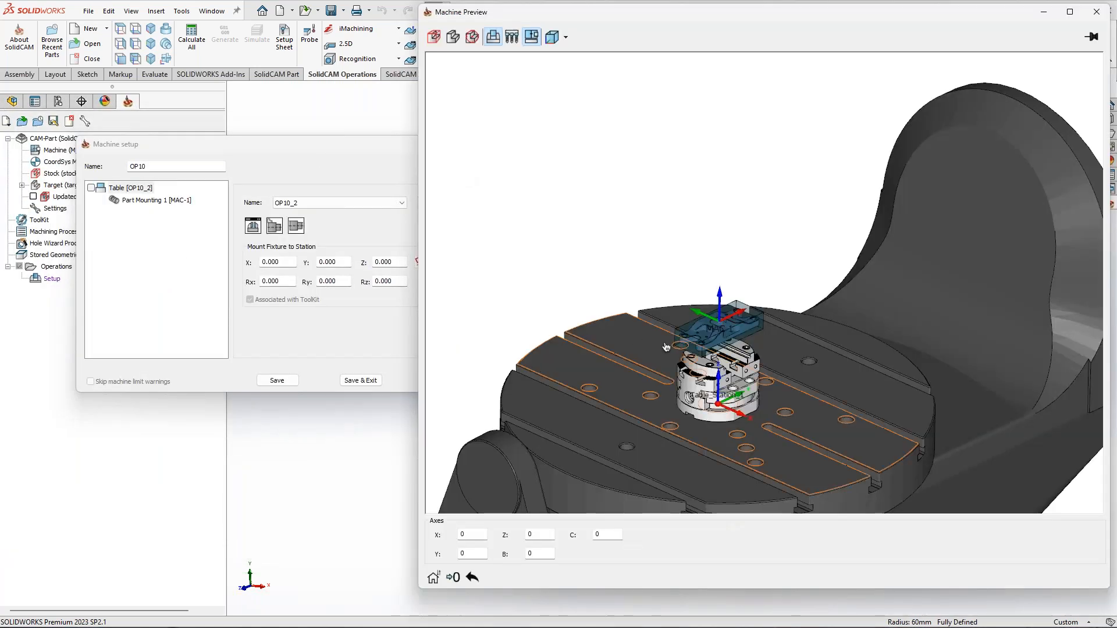
pyautogui.scroll(5, 728, 378)
pyautogui.scroll(-3, 756, 302)
pyautogui.moveTo(989, 15); pyautogui.dragTo(882, 27)
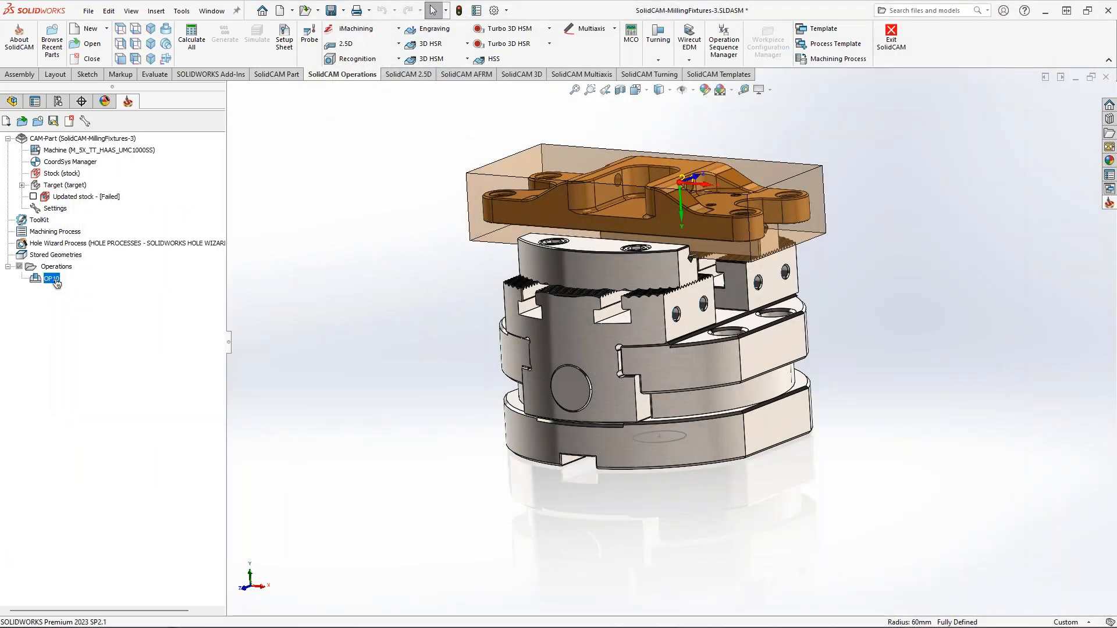
# - Reopen the OP10 setup for editing and place its machine preview beside the setup dialog
pyautogui.rightClick(56, 280)
pyautogui.click(82, 290)
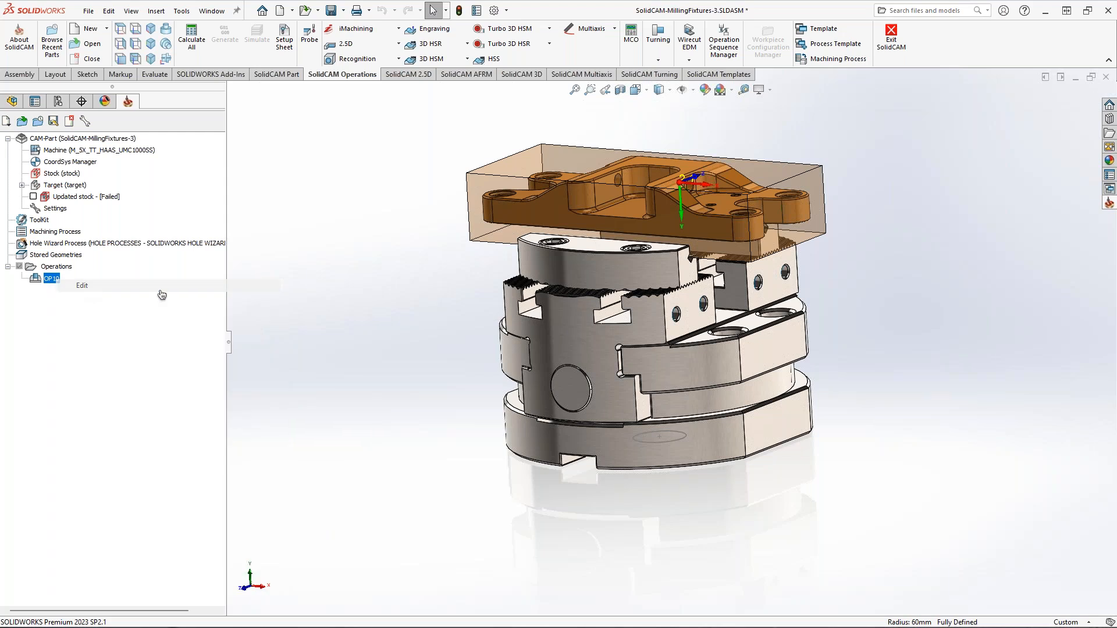
pyautogui.click(527, 312)
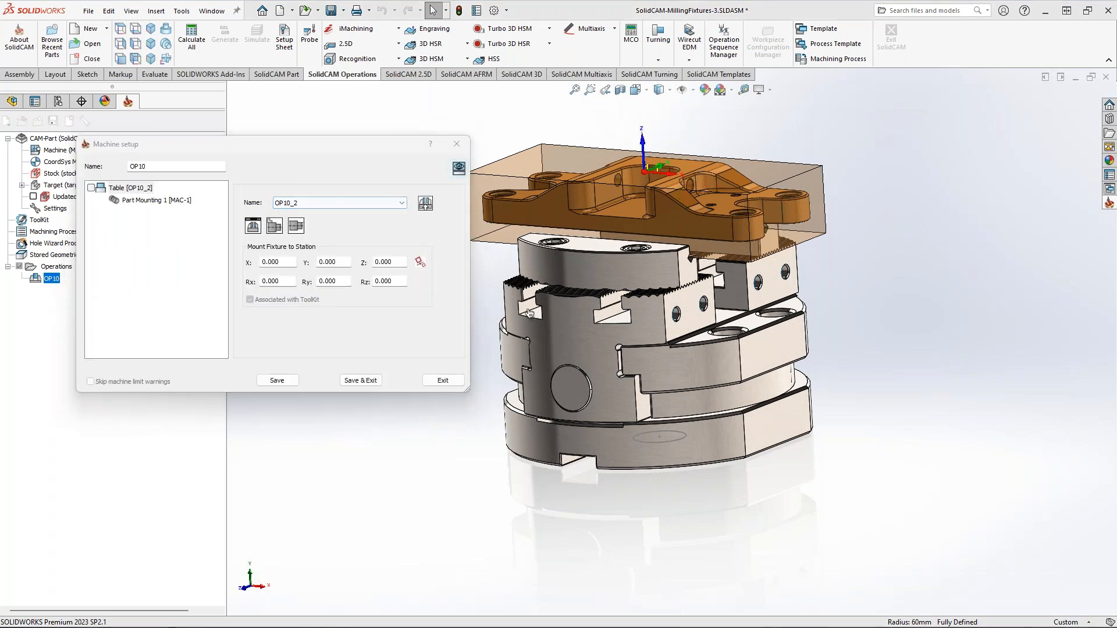
pyautogui.scroll(-10, 562, 407)
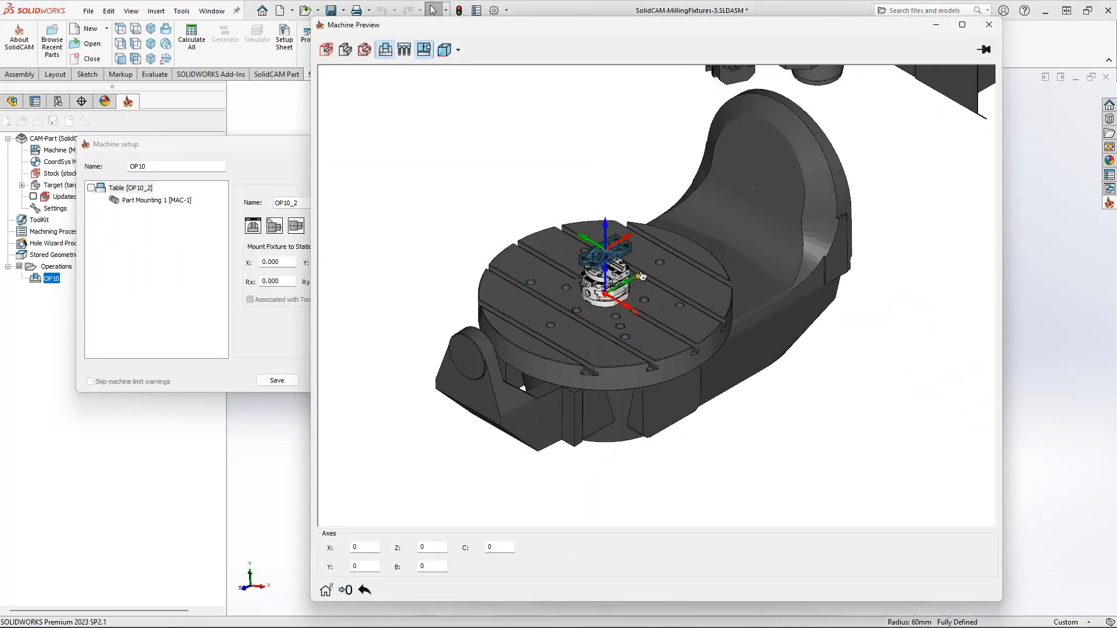
pyautogui.moveTo(605, 35); pyautogui.dragTo(835, 33)
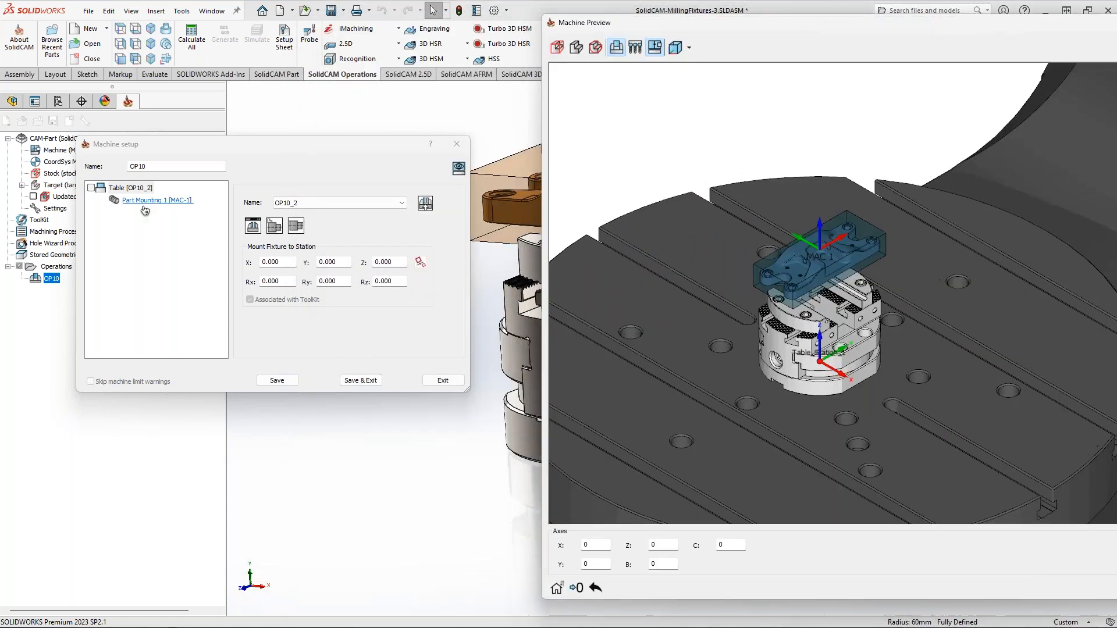
# - Set Part Mounting 1's workpiece X, Y, Z, Rx, Ry and Rz offsets to 0 and save the OP10 setup
pyautogui.click(143, 202)
pyautogui.doubleClick(407, 246)
pyautogui.write('0')
pyautogui.doubleClick(414, 228)
pyautogui.write('0')
pyautogui.doubleClick(344, 229)
pyautogui.doubleClick(274, 228)
pyautogui.doubleClick(281, 247)
pyautogui.click(278, 380)
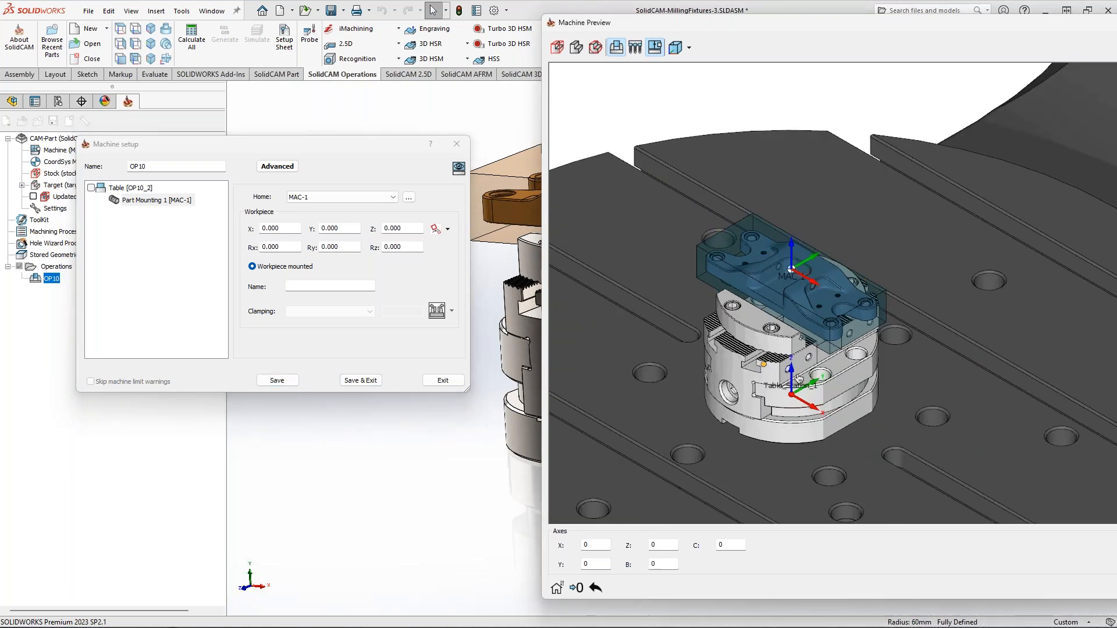
# - Inspect how the part sits between the fixture jaws in the machine preview, and save and close the OP10 setup
pyautogui.moveTo(806, 365); pyautogui.dragTo(804, 372, button='middle')
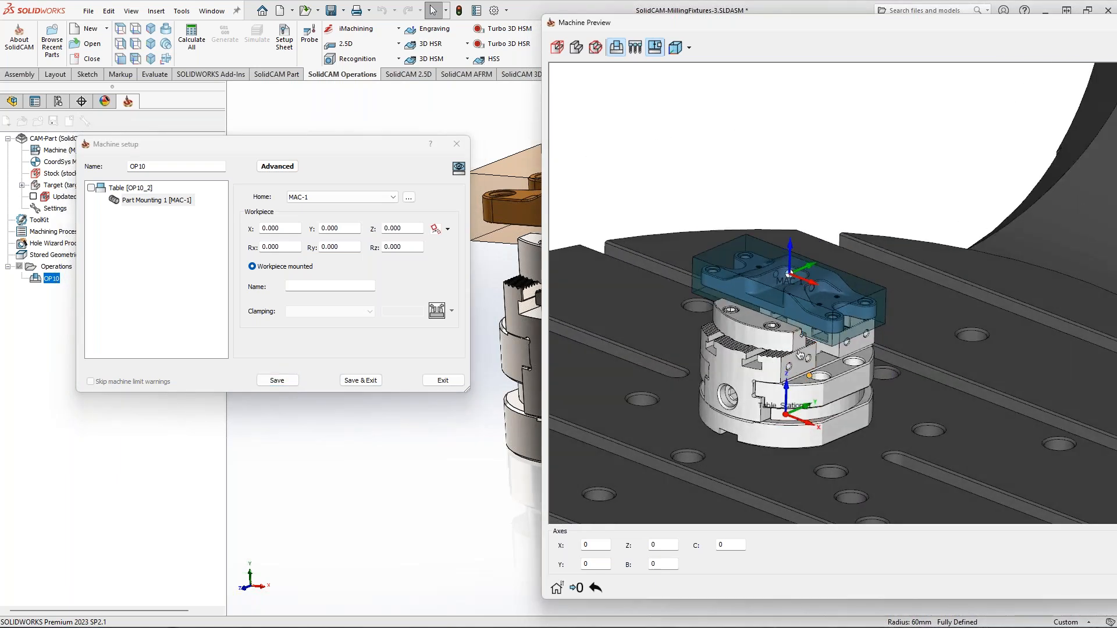
pyautogui.scroll(4, 793, 354)
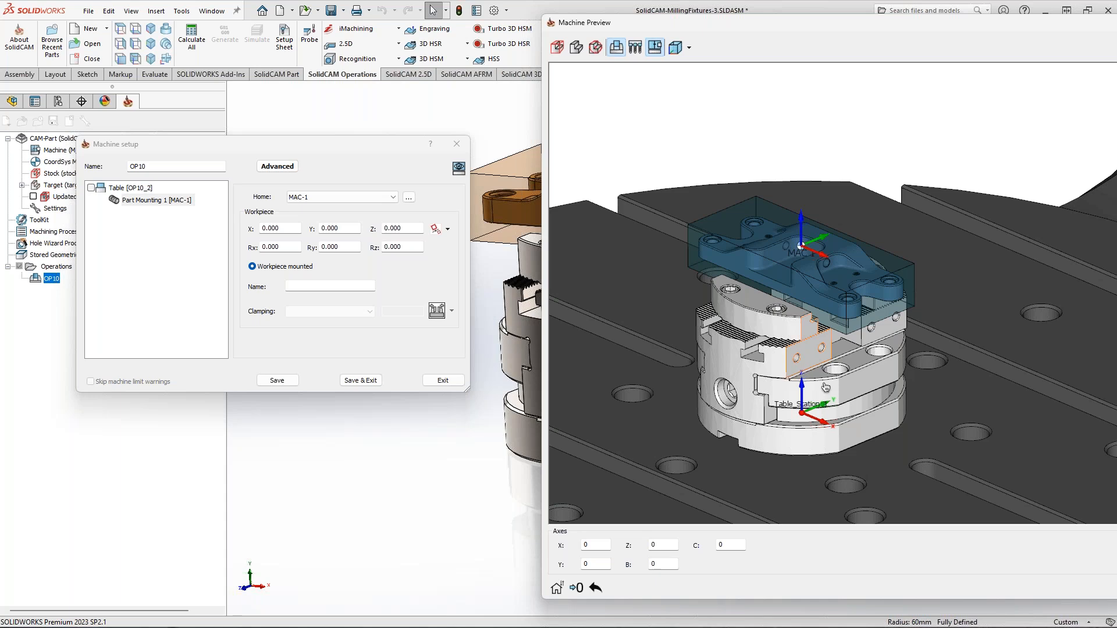
pyautogui.moveTo(829, 353)
pyautogui.mouseDown(button='middle')
pyautogui.moveTo(796, 343)
pyautogui.moveTo(815, 346)
pyautogui.mouseUp(button='middle')
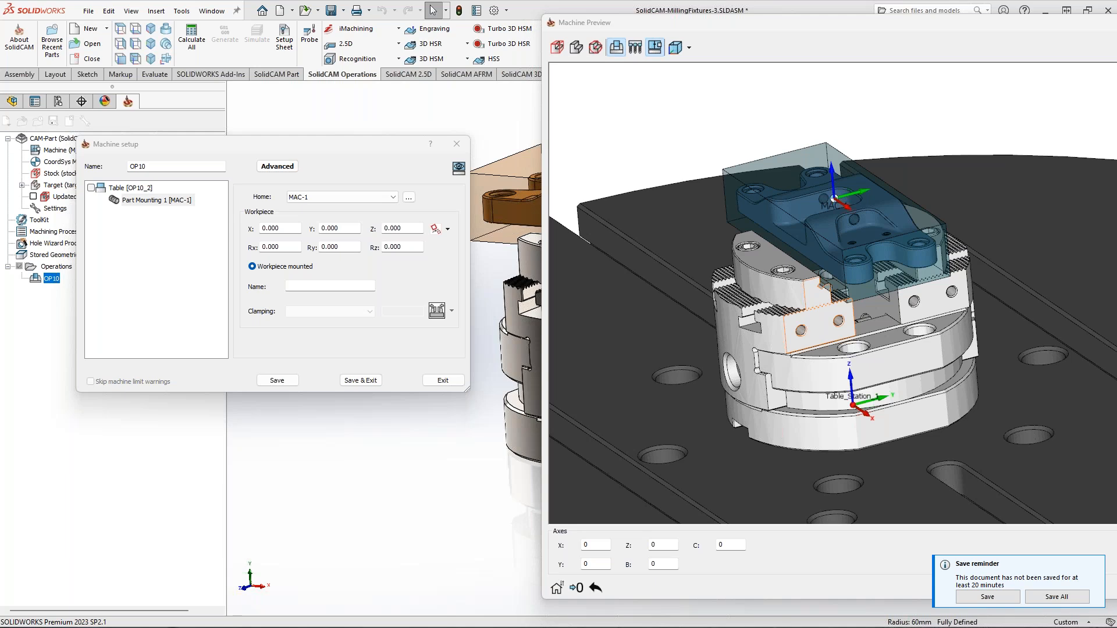
pyautogui.moveTo(820, 257); pyautogui.dragTo(833, 314, button='middle')
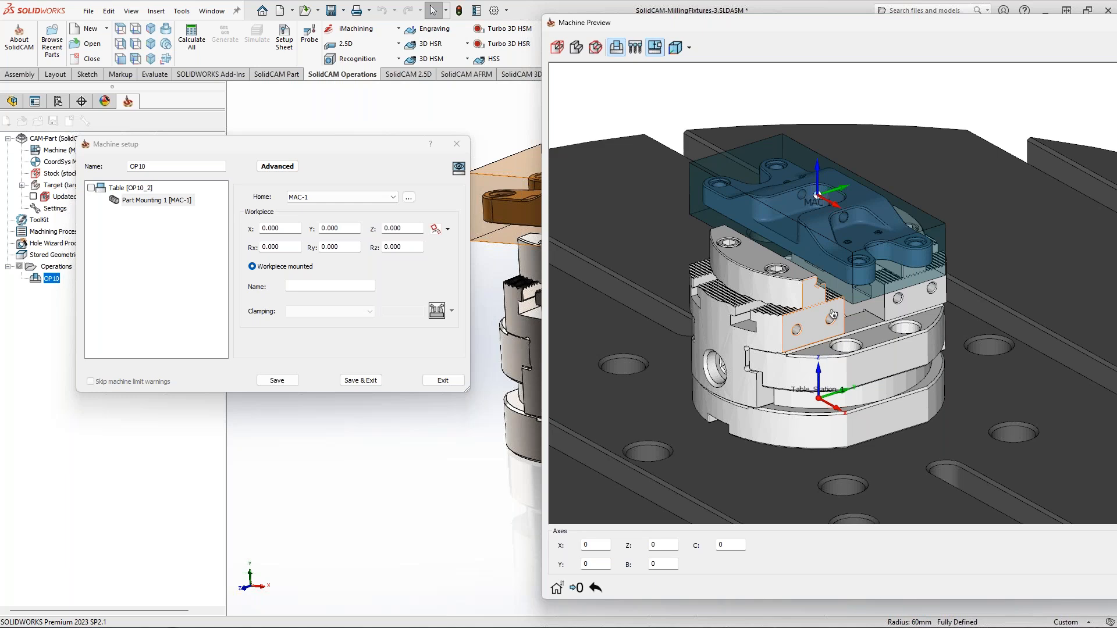
pyautogui.moveTo(840, 317); pyautogui.dragTo(814, 300, button='middle')
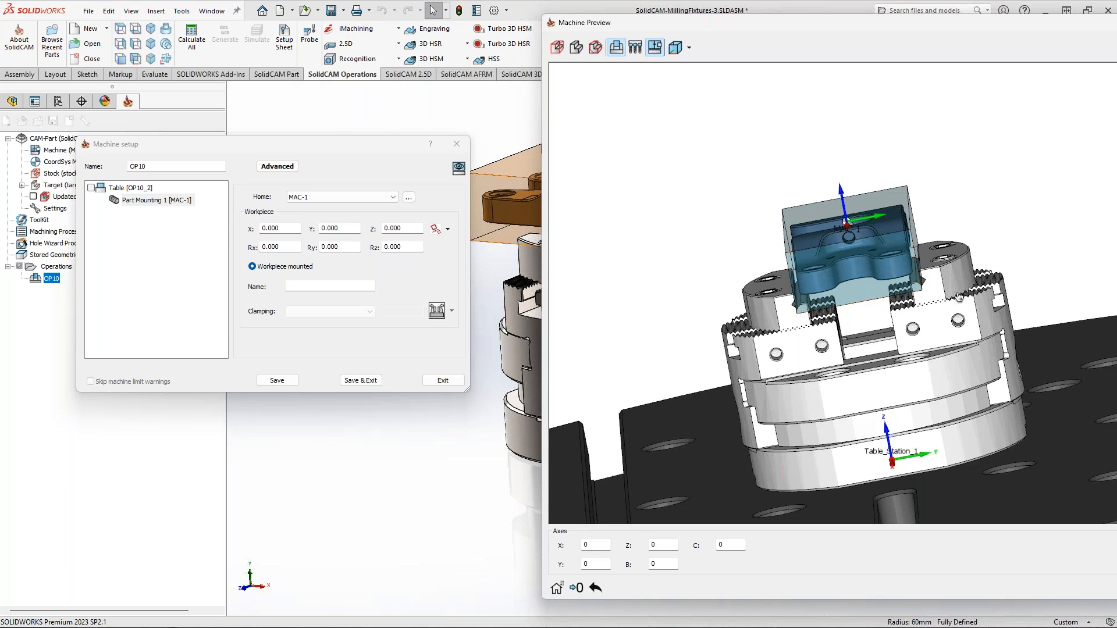
pyautogui.scroll(5, 881, 323)
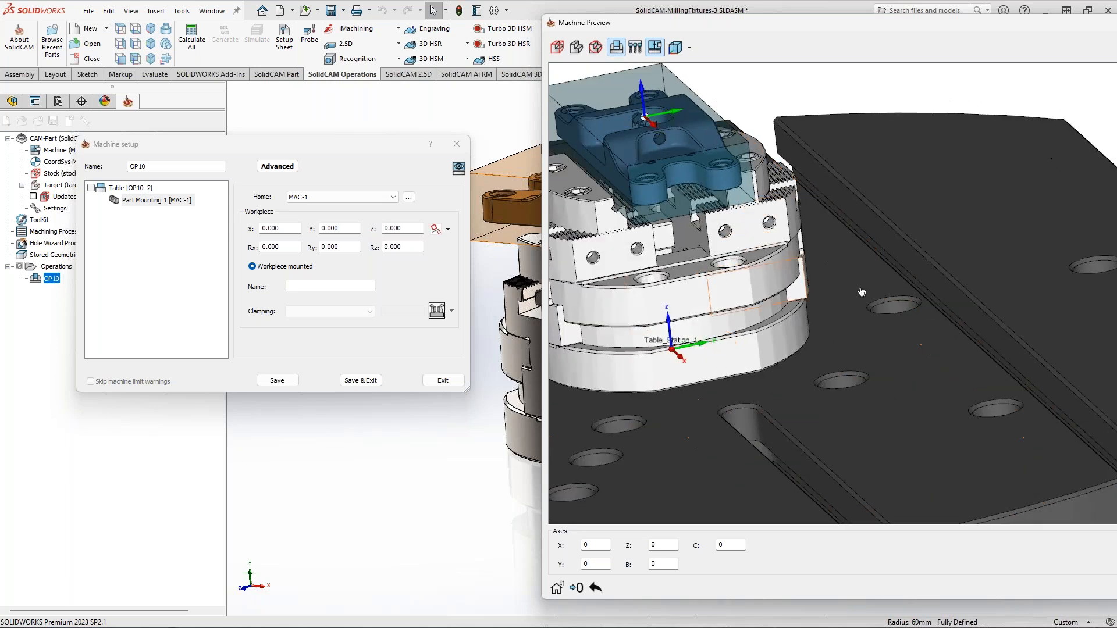
pyautogui.keyDown('ctrl'); pyautogui.moveTo(861, 292); pyautogui.dragTo(936, 302, button='middle'); pyautogui.keyUp('ctrl')
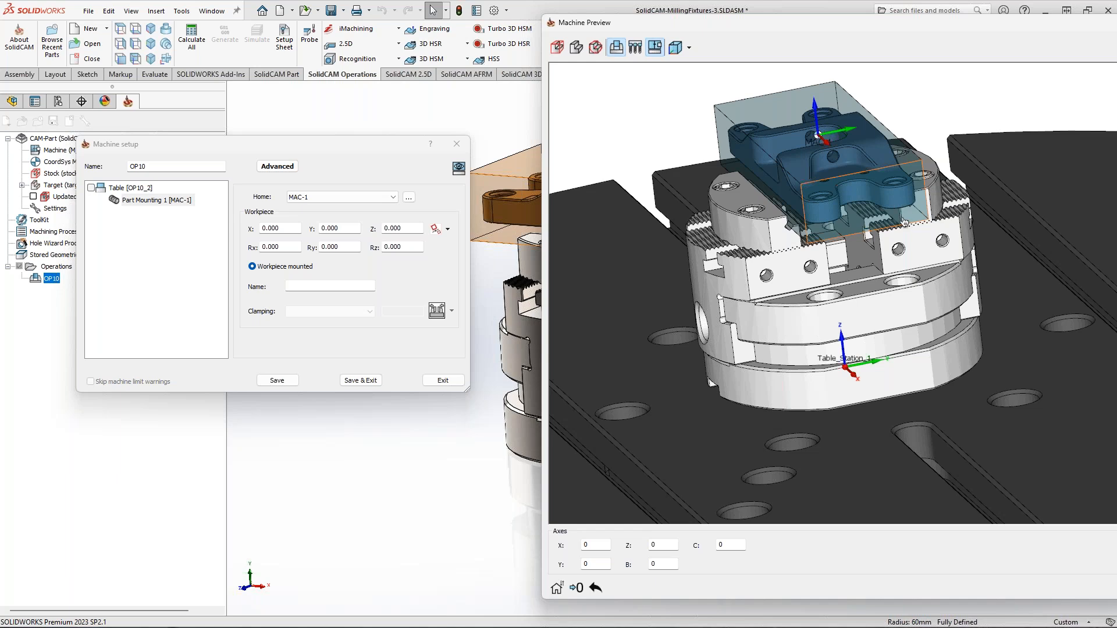
pyautogui.keyDown('ctrl'); pyautogui.moveTo(897, 245); pyautogui.dragTo(907, 263, button='middle'); pyautogui.keyUp('ctrl')
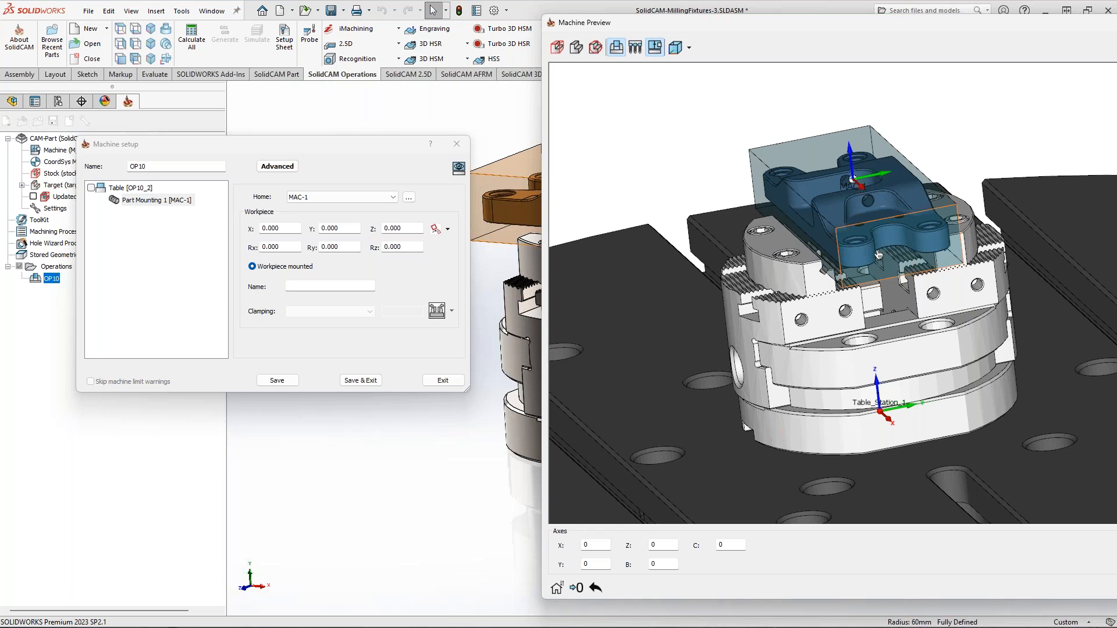
pyautogui.moveTo(885, 257); pyautogui.dragTo(904, 270, button='middle')
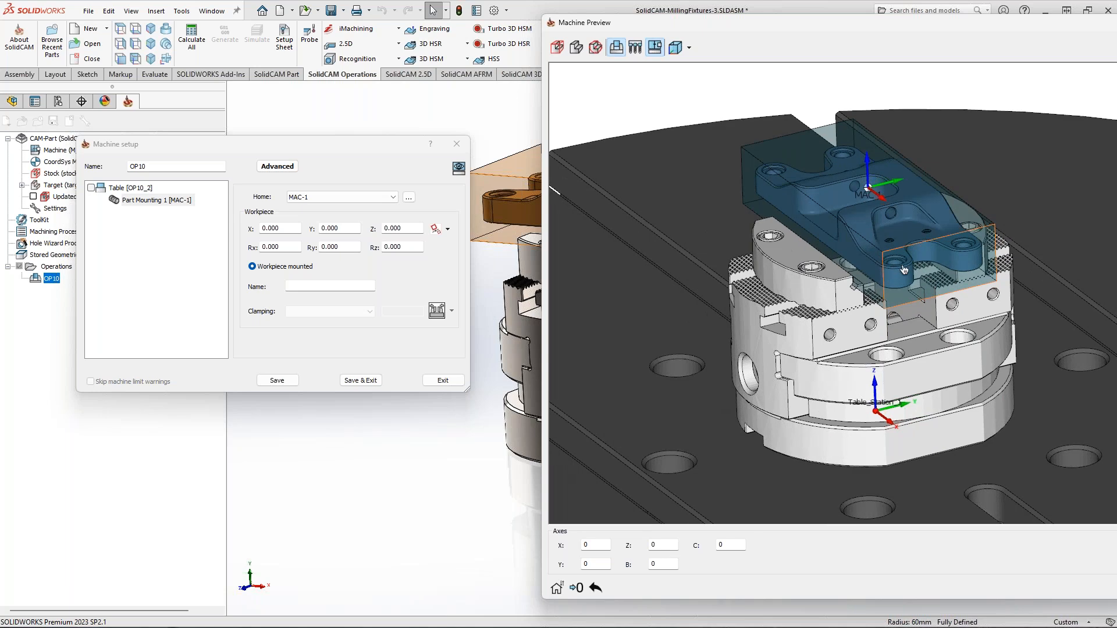
pyautogui.moveTo(869, 282)
pyautogui.mouseDown(button='middle')
pyautogui.moveTo(891, 269)
pyautogui.moveTo(873, 288)
pyautogui.mouseUp(button='middle')
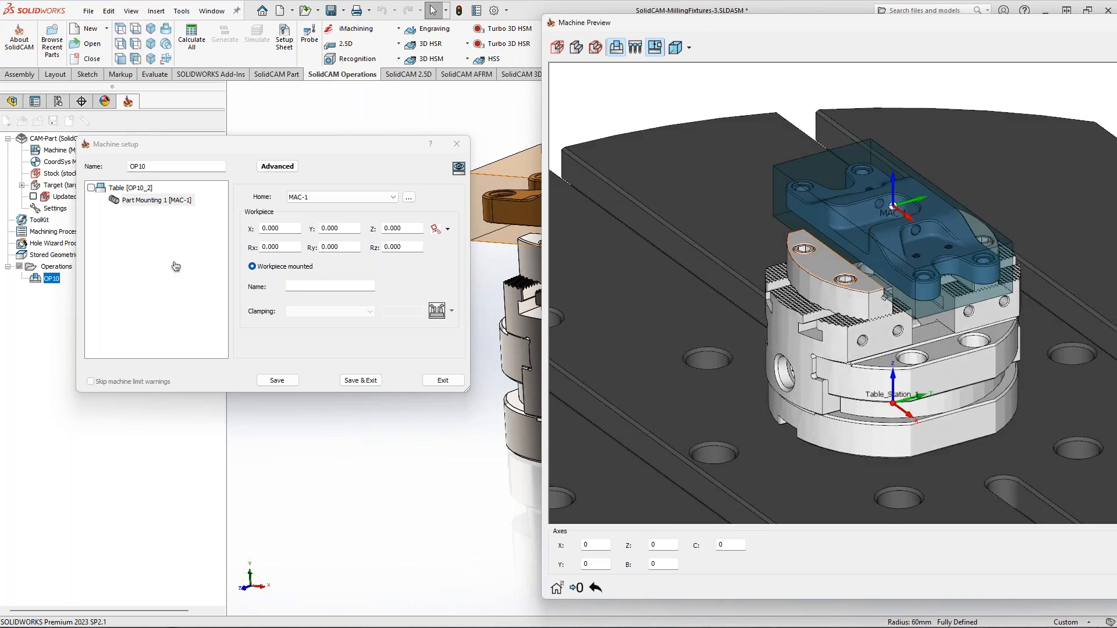
pyautogui.click(356, 381)
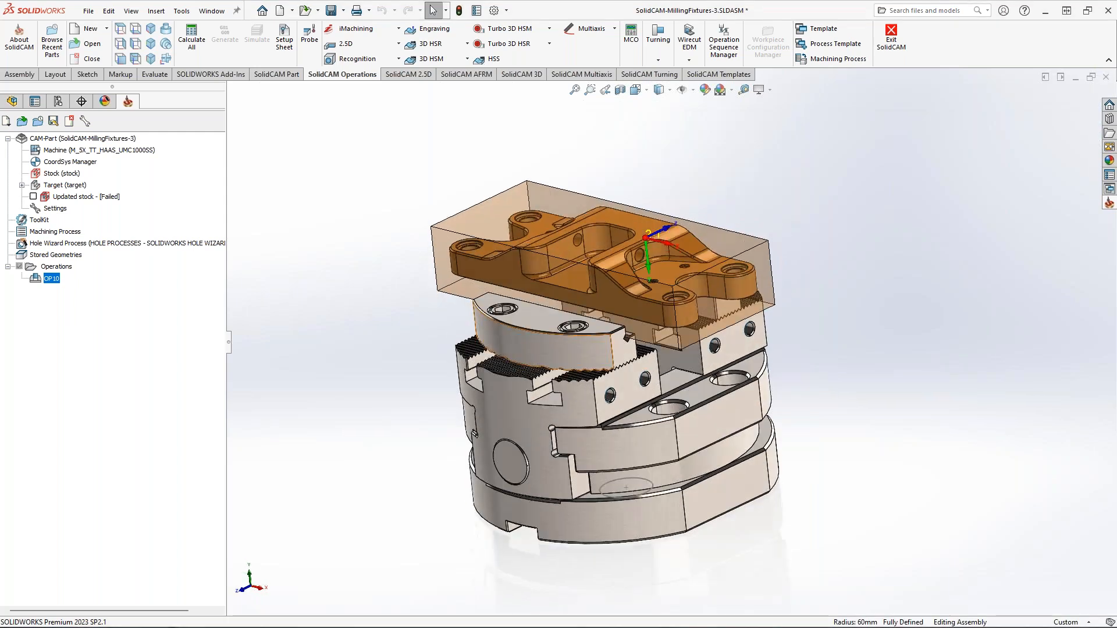
# - Hide the Multitasking-Setup1 fixture subassembly in the model tree and show Multitasking-Setup2 instead
pyautogui.click(12, 102)
pyautogui.scroll(-5, 107, 456)
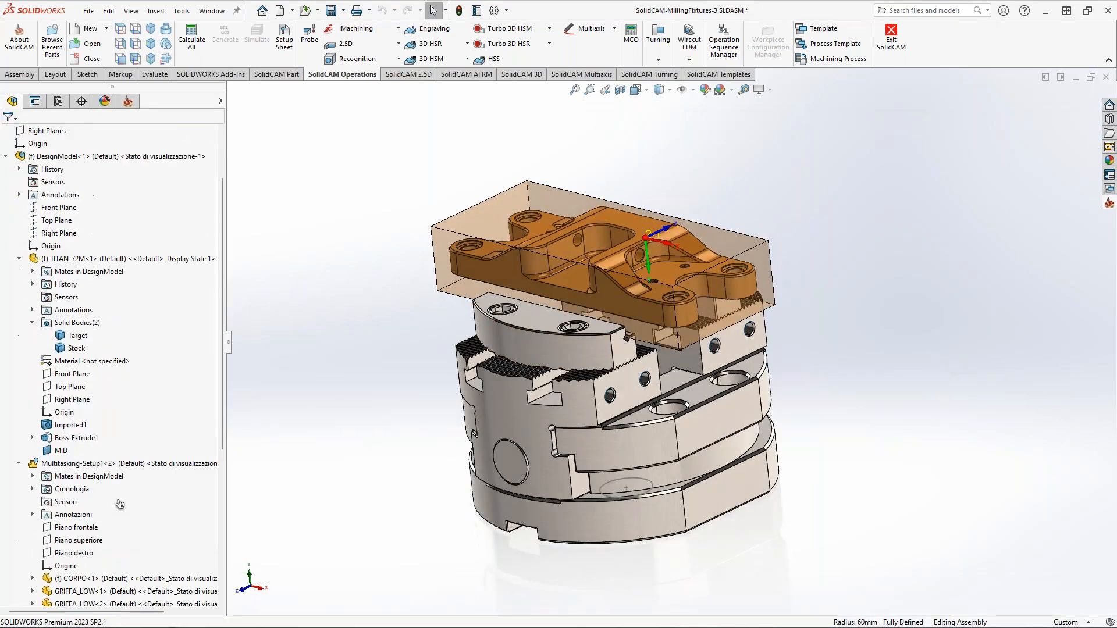
pyautogui.click(100, 426)
pyautogui.click(161, 416)
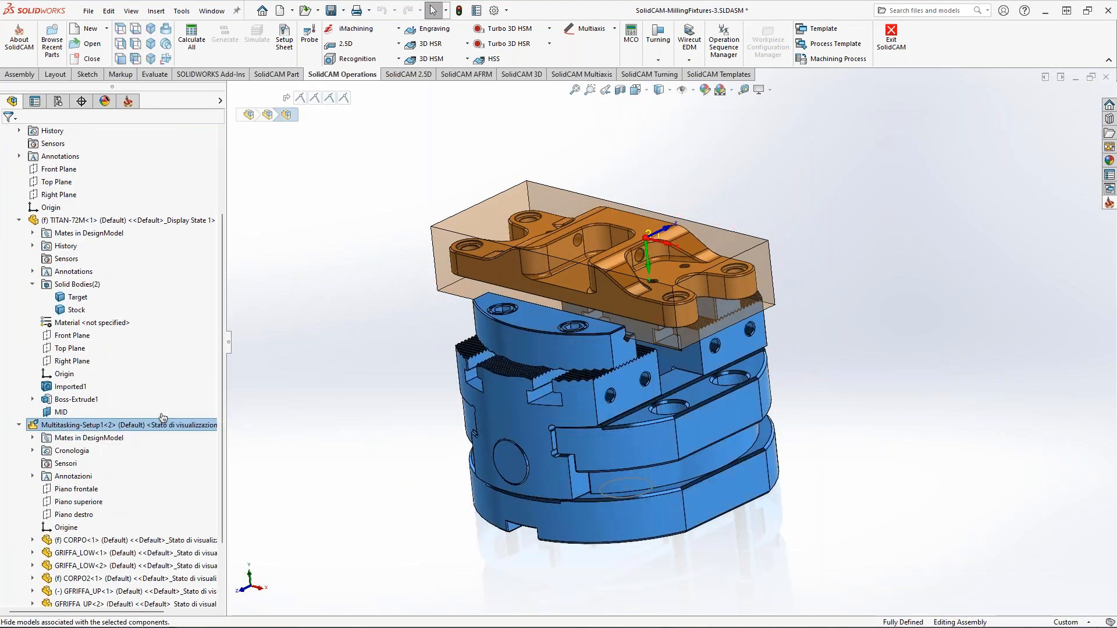
pyautogui.scroll(-2, 109, 498)
pyautogui.click(110, 502)
pyautogui.click(178, 470)
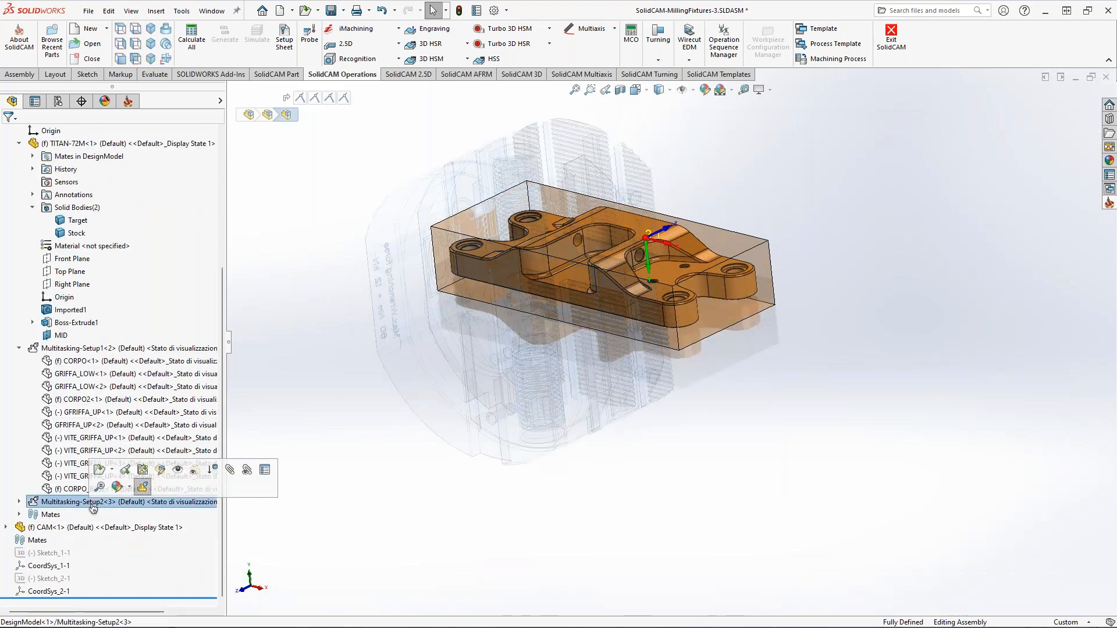
pyautogui.click(179, 470)
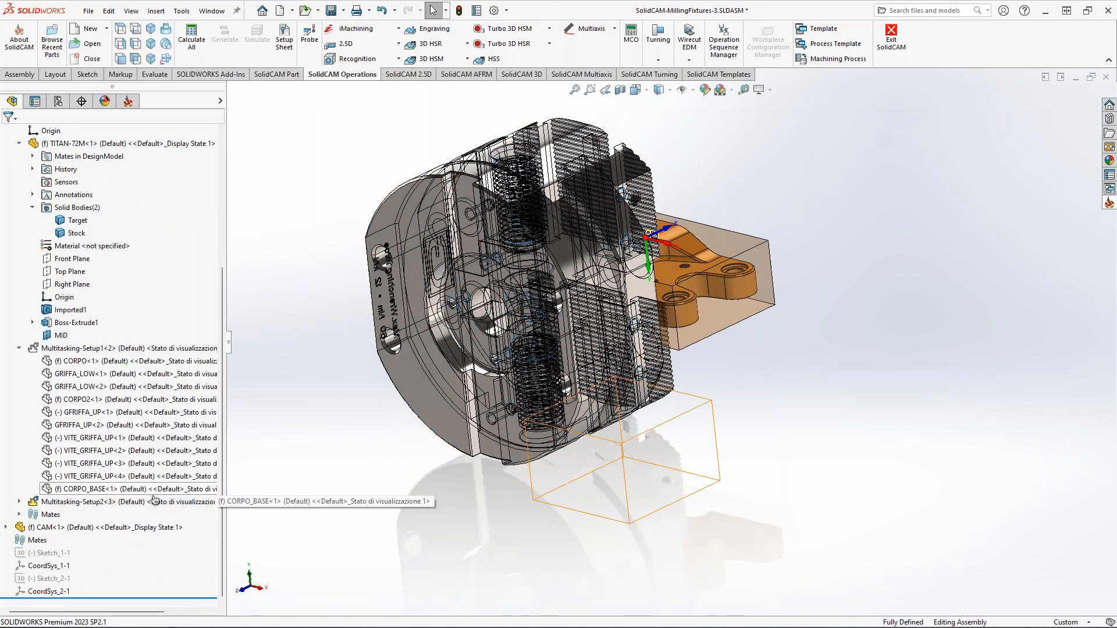
# - Set the component display of the Multitasking-Setup2 subassembly to Shaded With Edges
pyautogui.rightClick(105, 506)
pyautogui.moveTo(192, 393)
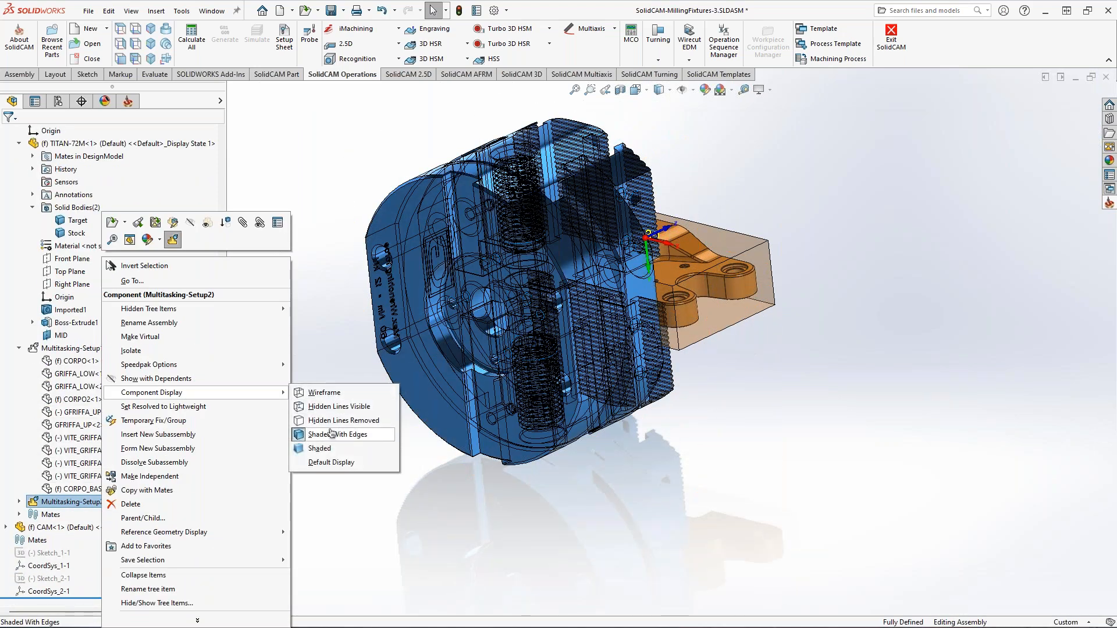
pyautogui.click(321, 448)
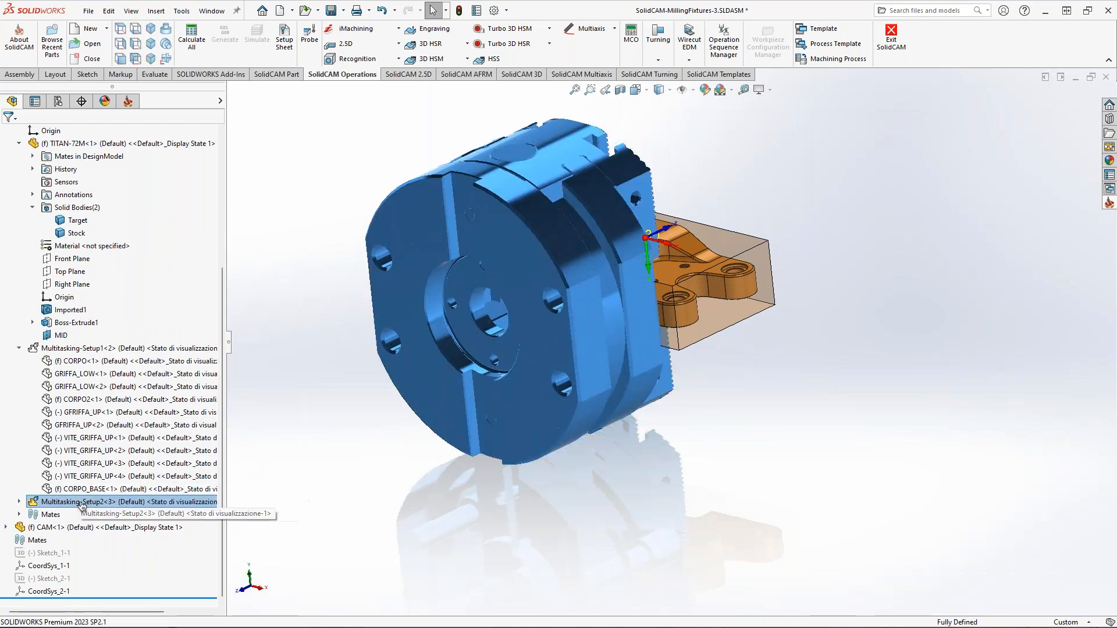
pyautogui.rightClick(82, 502)
pyautogui.moveTo(175, 393)
pyautogui.click(314, 431)
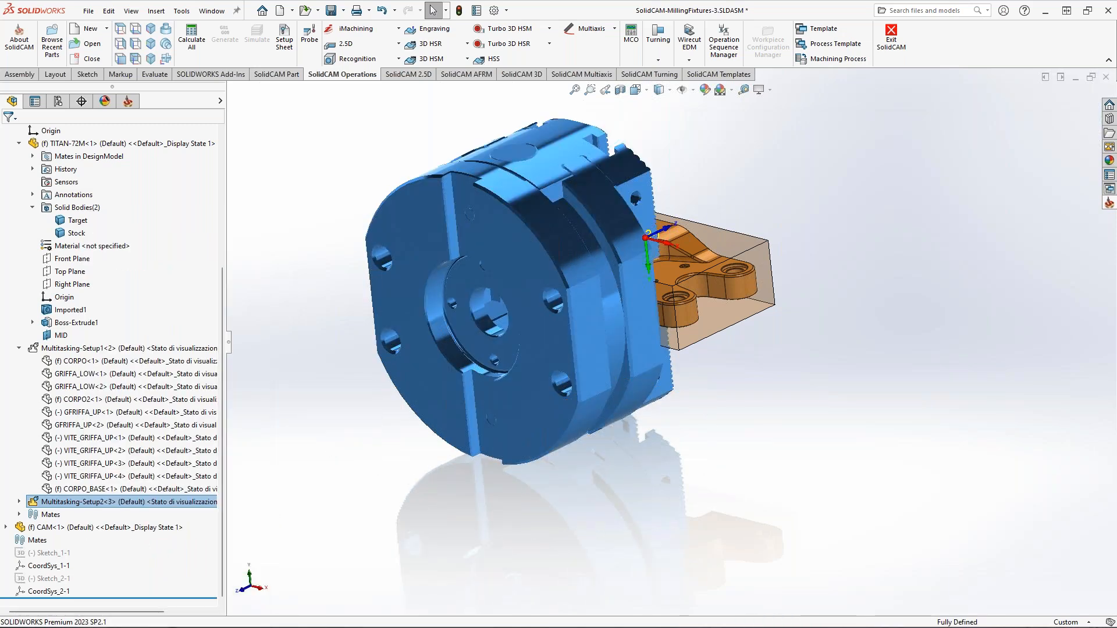
pyautogui.moveTo(541, 232); pyautogui.dragTo(519, 317, button='middle')
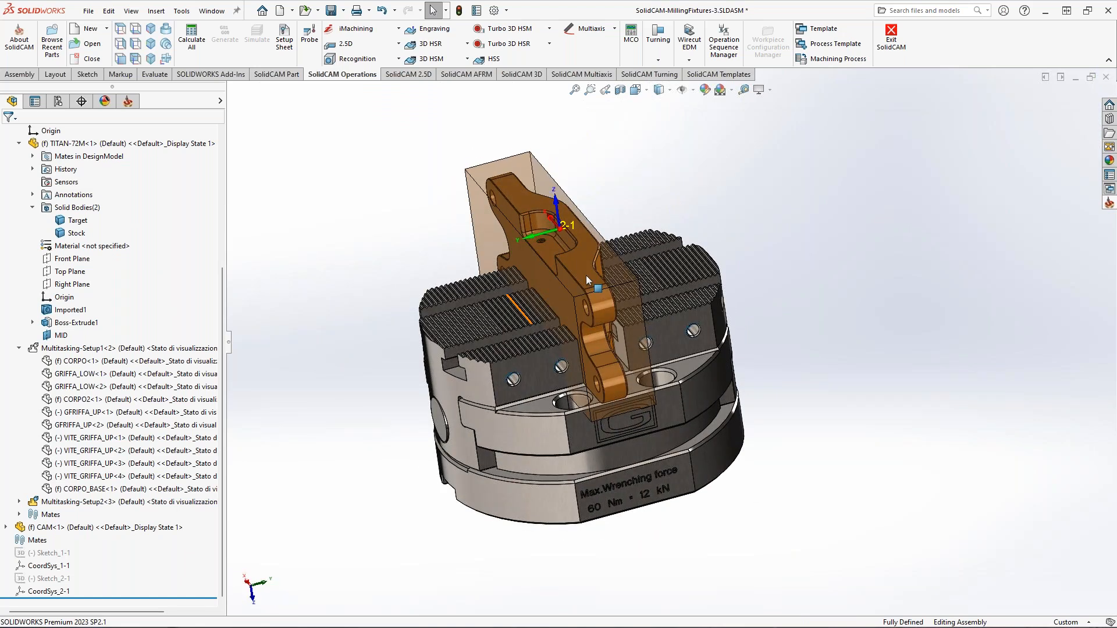
pyautogui.moveTo(652, 272); pyautogui.dragTo(674, 269, button='middle')
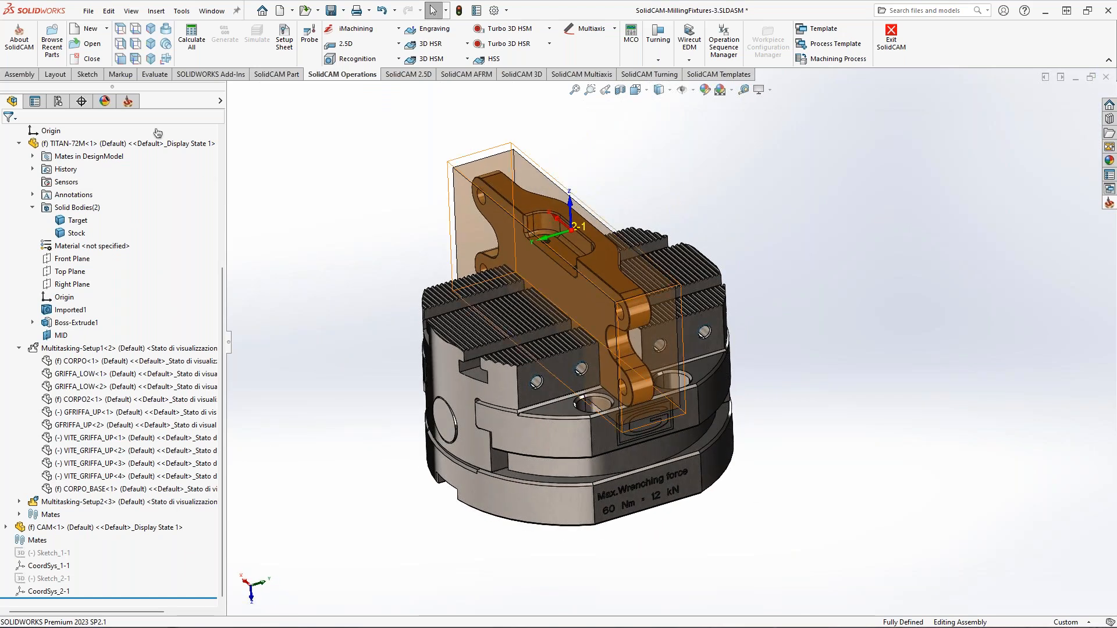
# - Add a new machine setup at the end of the operations tree and name it OP20
pyautogui.click(130, 105)
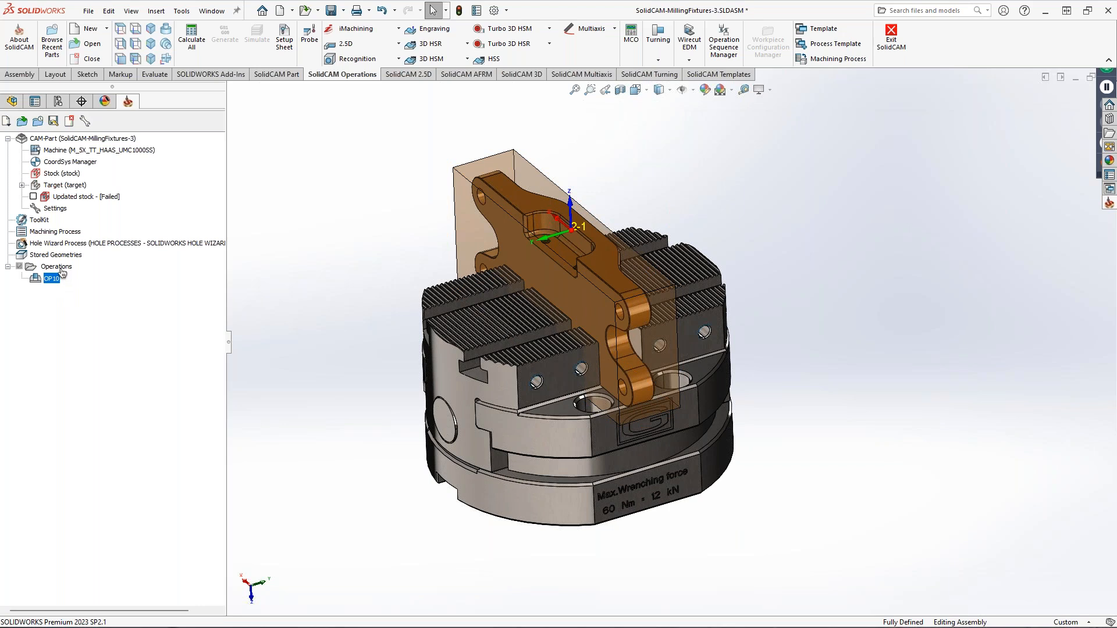
pyautogui.rightClick(62, 271)
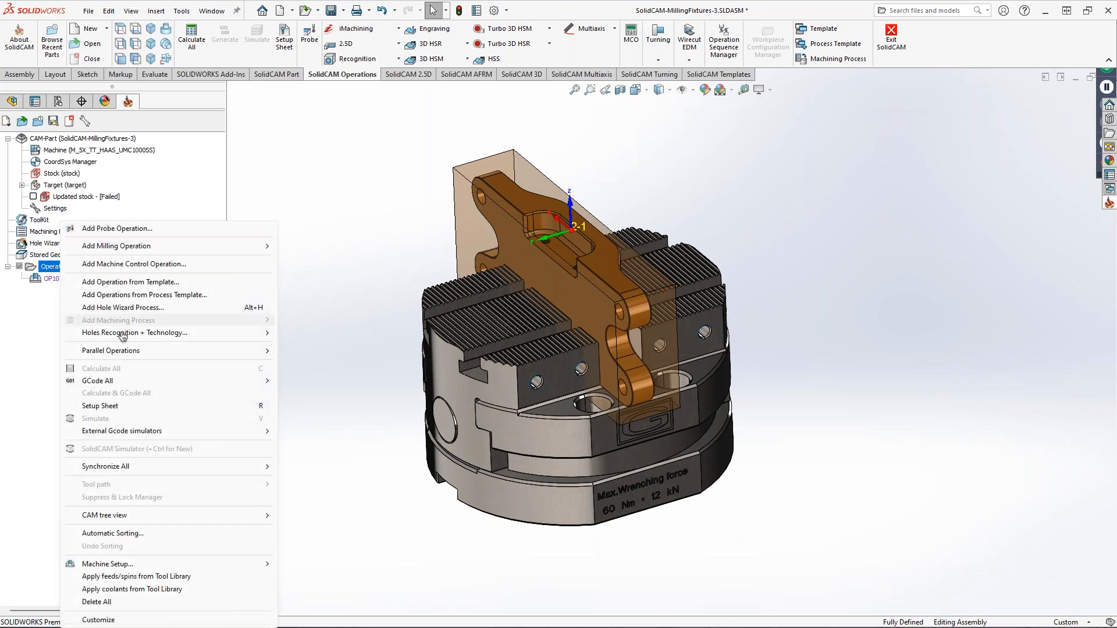
pyautogui.moveTo(172, 569)
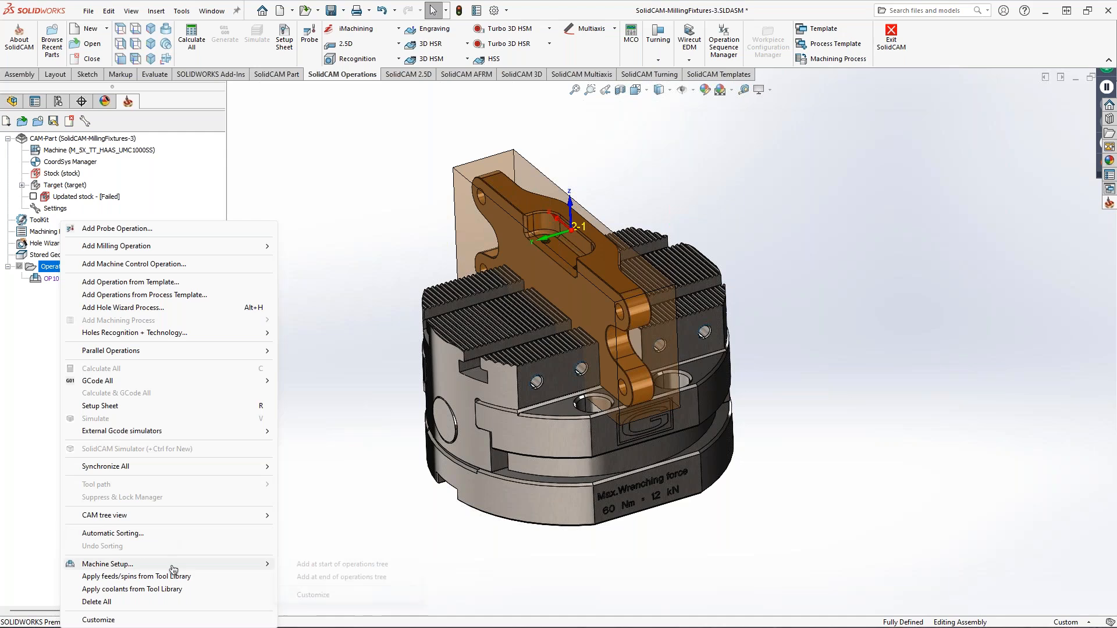
pyautogui.click(349, 577)
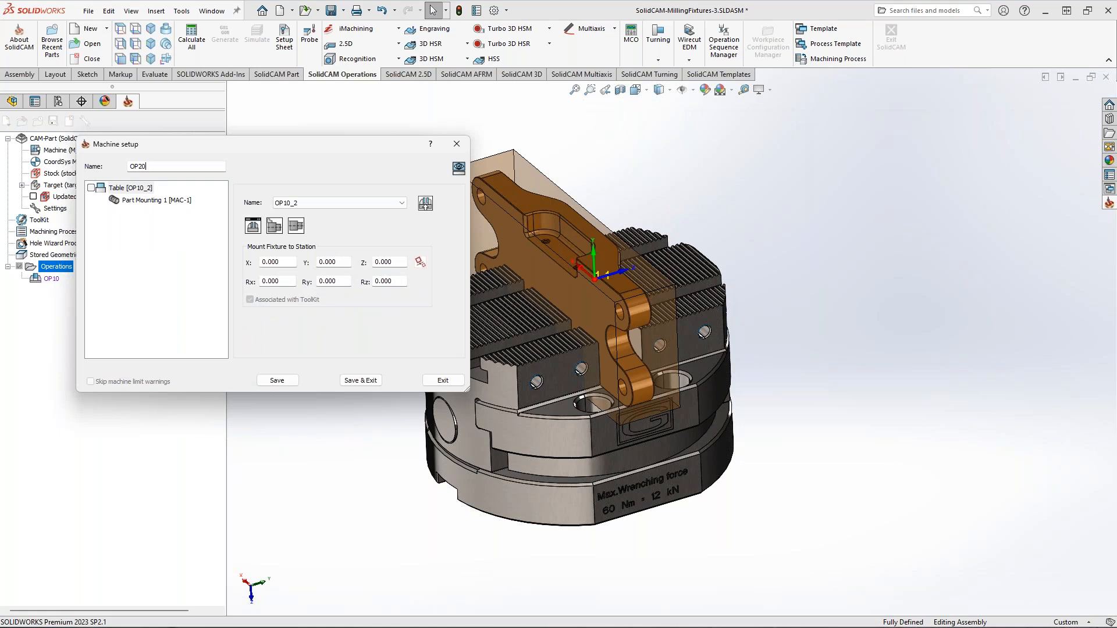
pyautogui.click(309, 203)
pyautogui.click(299, 266)
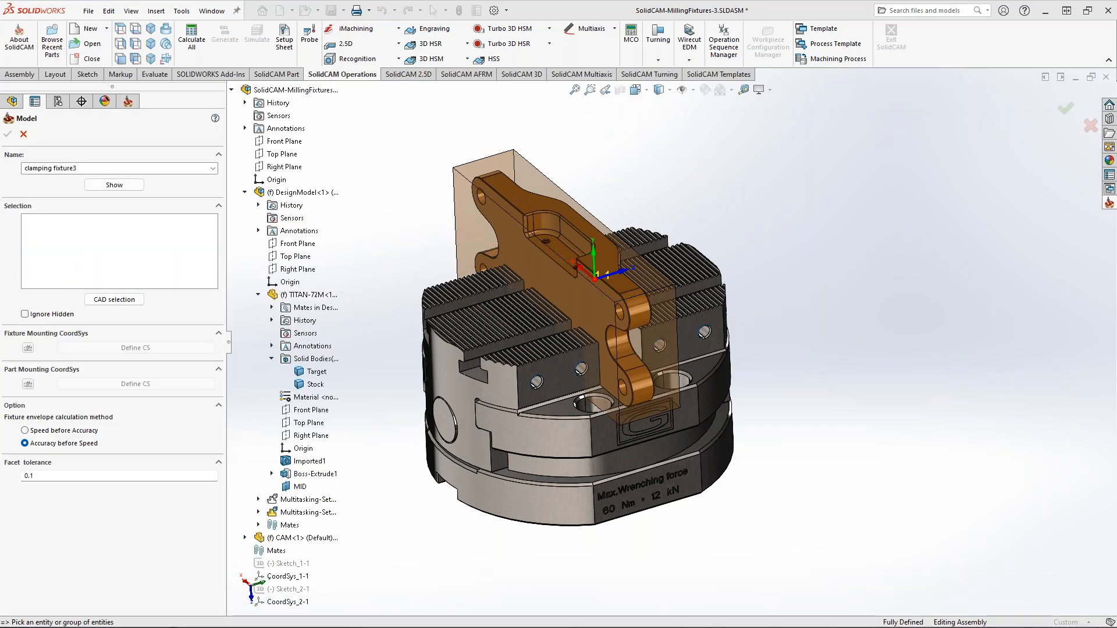
pyautogui.moveTo(563, 345); pyautogui.dragTo(546, 289, button='middle')
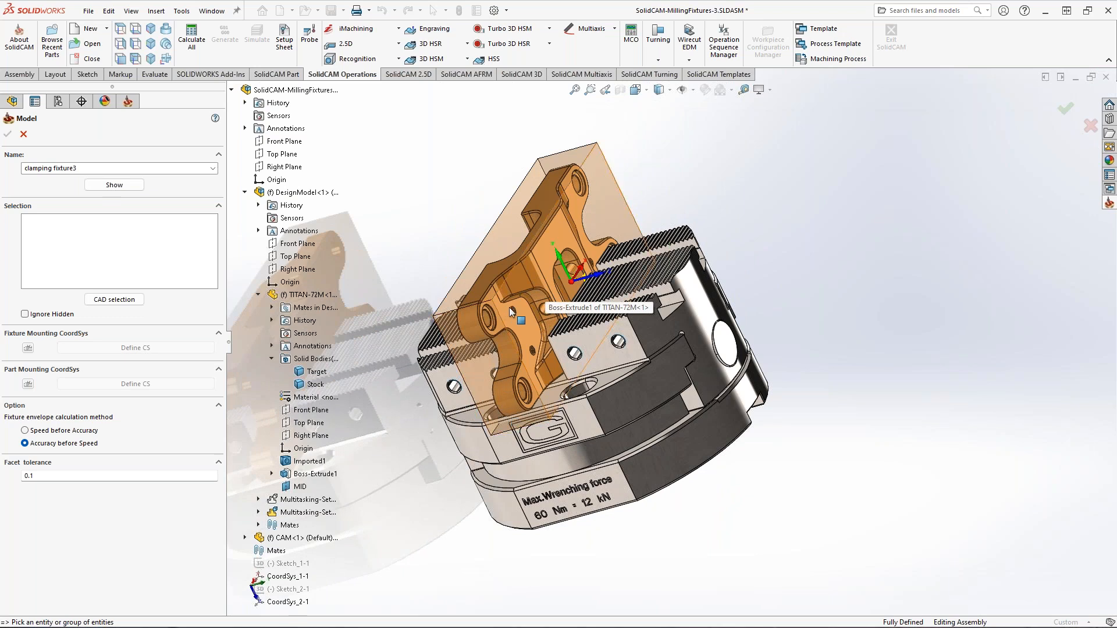
pyautogui.moveTo(504, 287); pyautogui.dragTo(587, 284, button='middle')
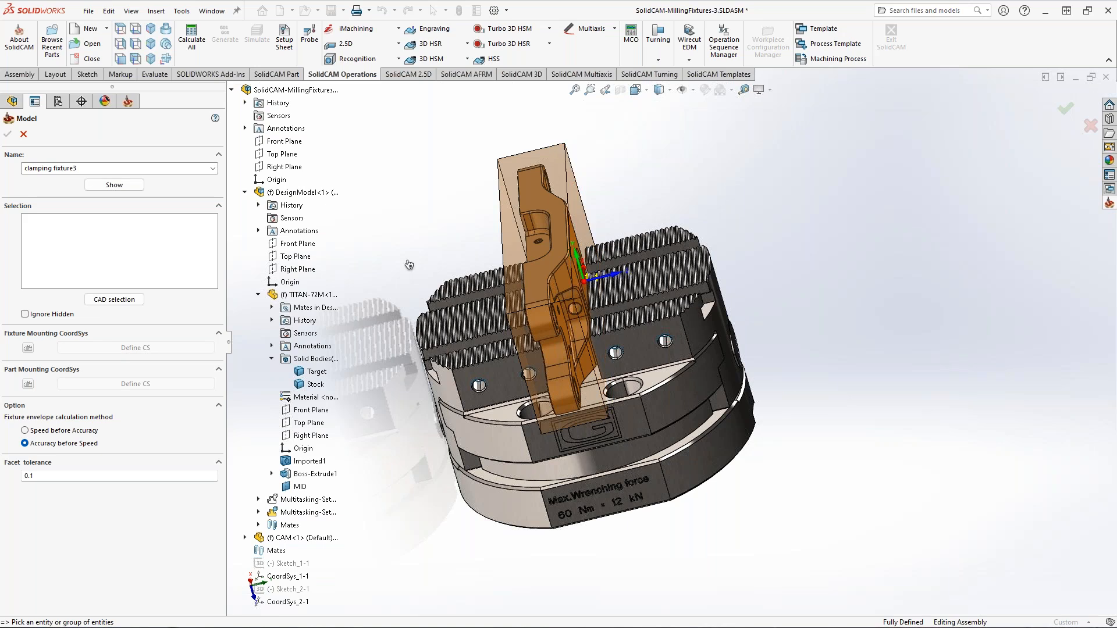
pyautogui.click(24, 135)
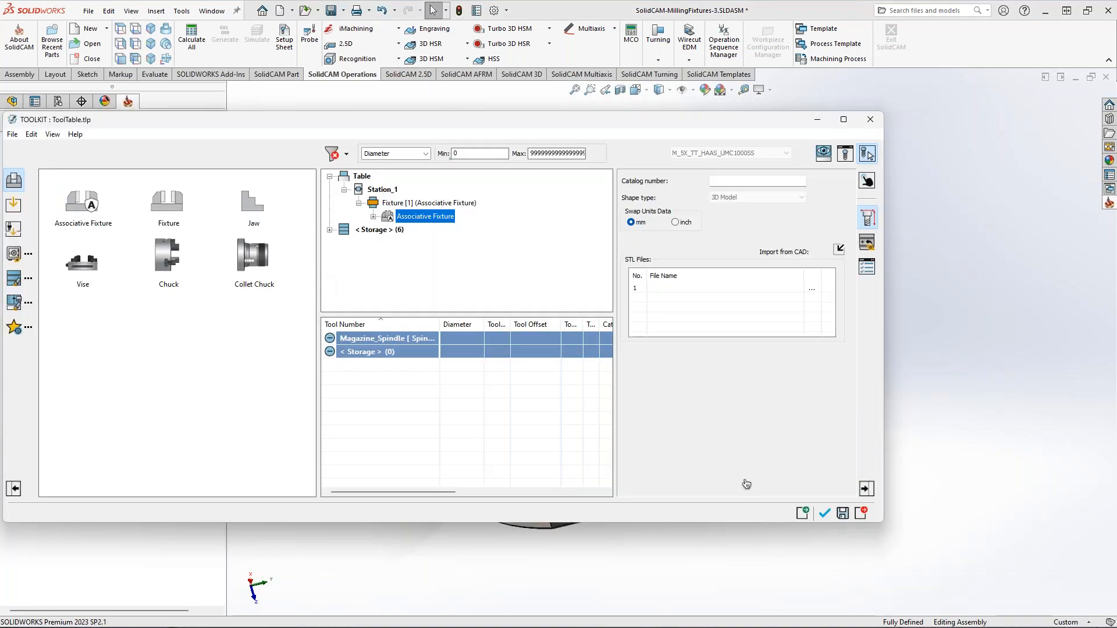
pyautogui.click(862, 513)
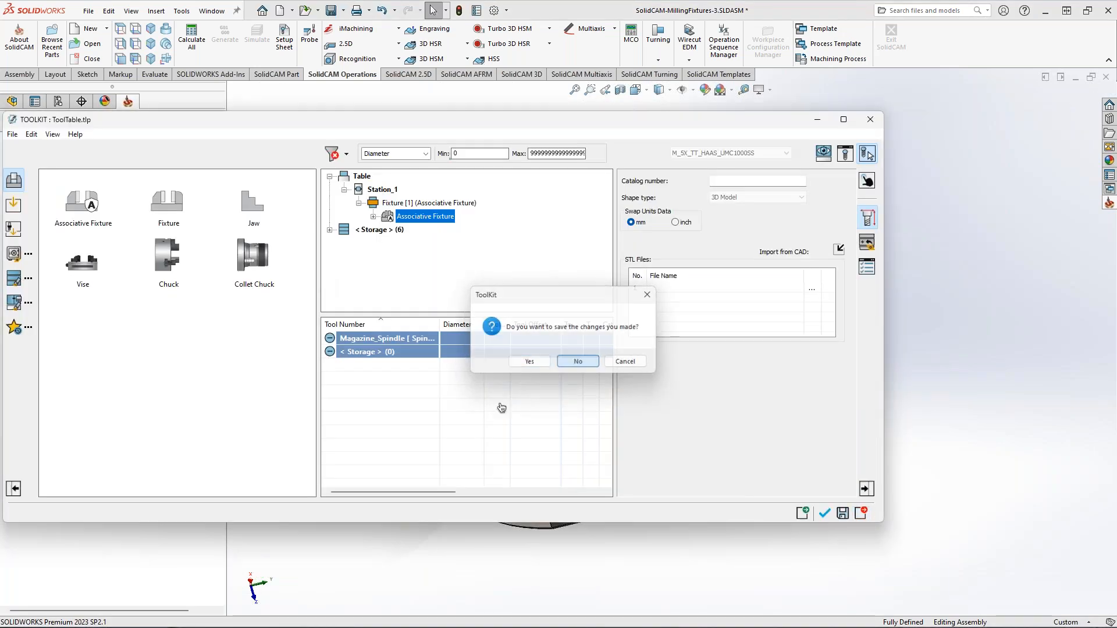
pyautogui.click(574, 361)
# - Set the home of OP20's part mounting to MAC-2
pyautogui.click(193, 201)
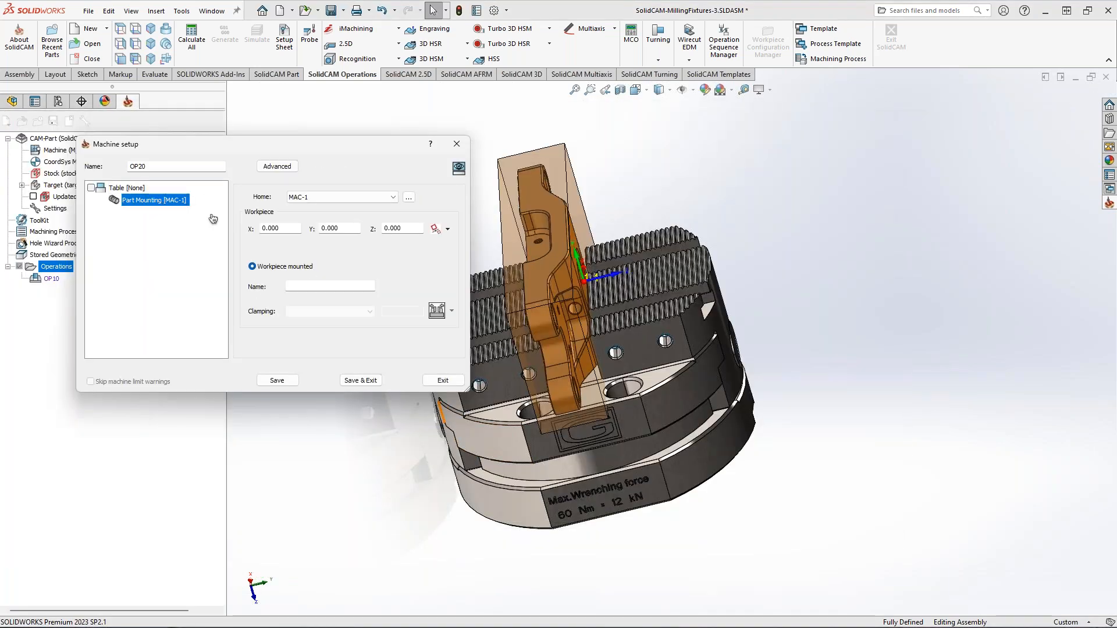
pyautogui.click(296, 197)
pyautogui.click(299, 215)
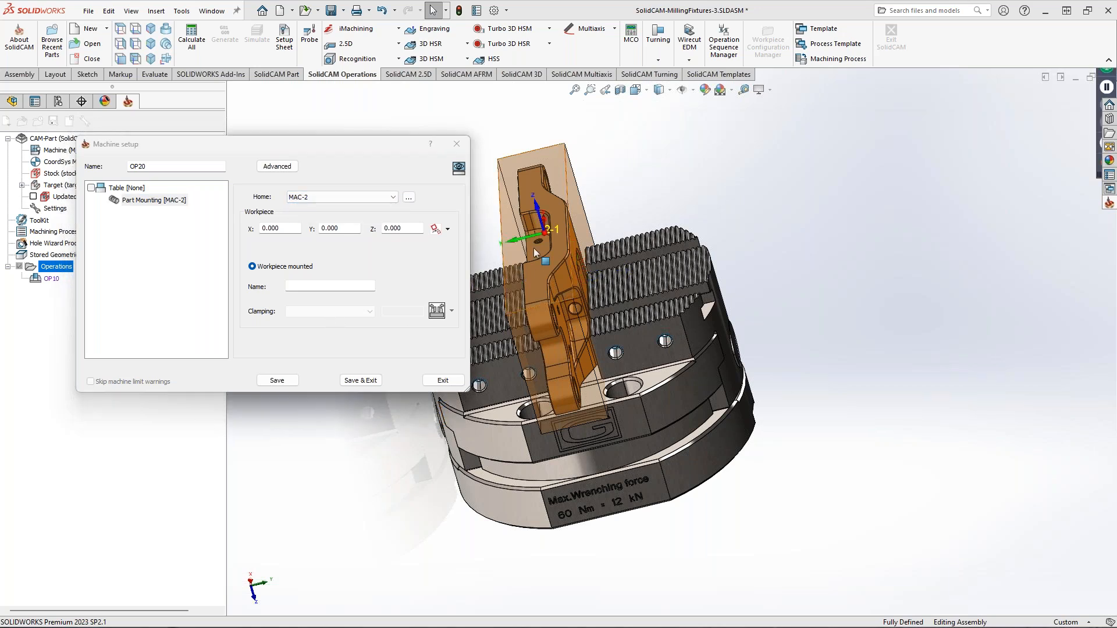
# - Start a table fixture for OP20 from CAD and select the Multitasking-Setup2 subassembly as its geometry
pyautogui.click(126, 188)
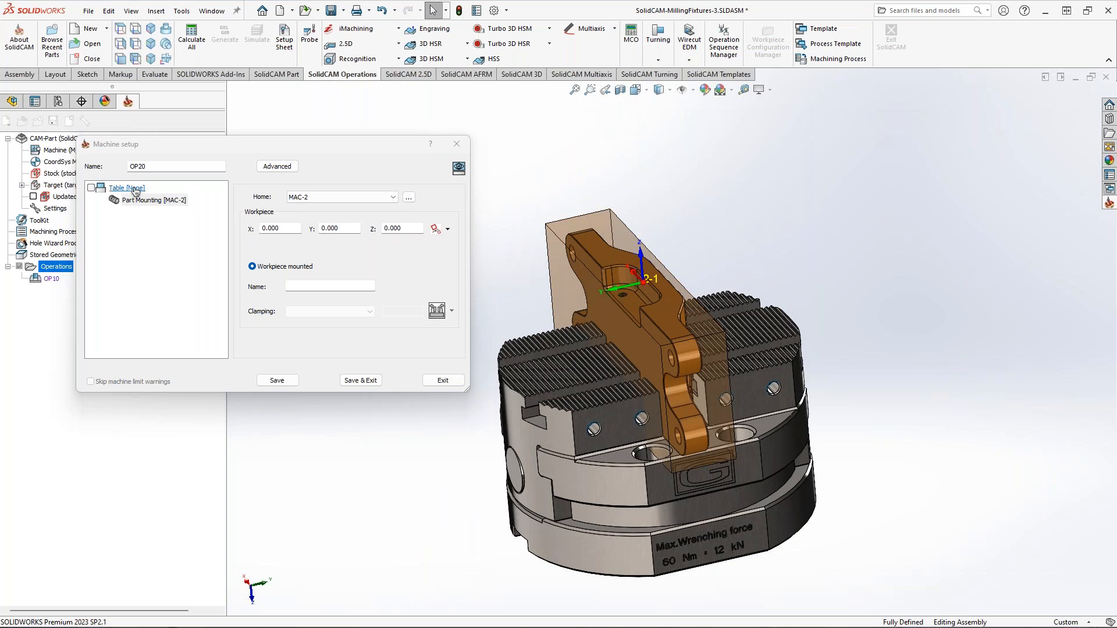
pyautogui.click(340, 203)
pyautogui.click(338, 266)
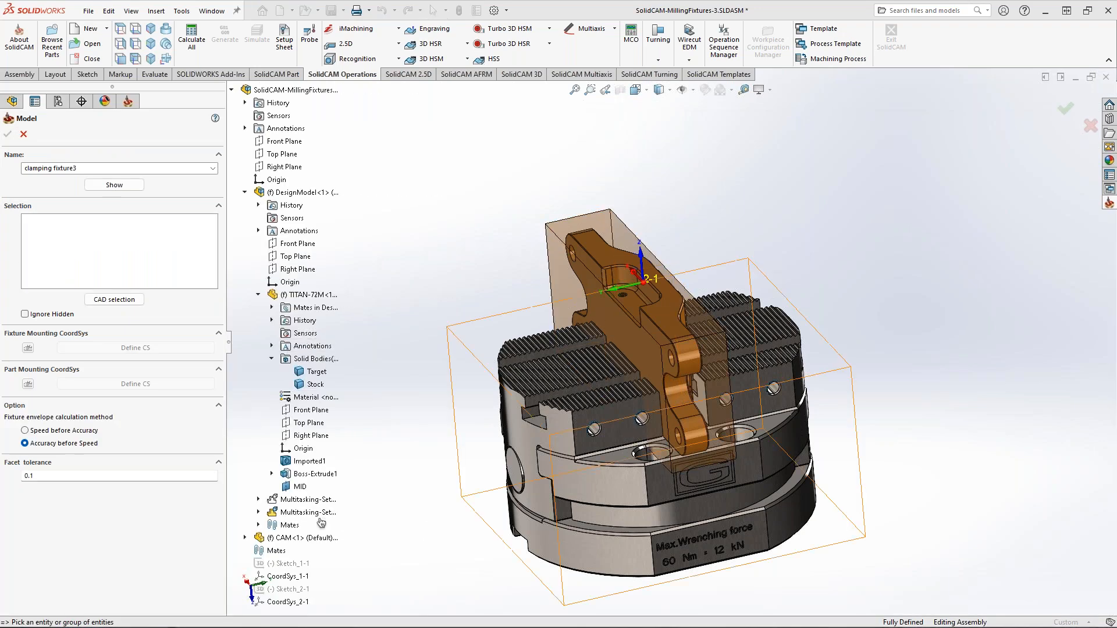
pyautogui.click(121, 303)
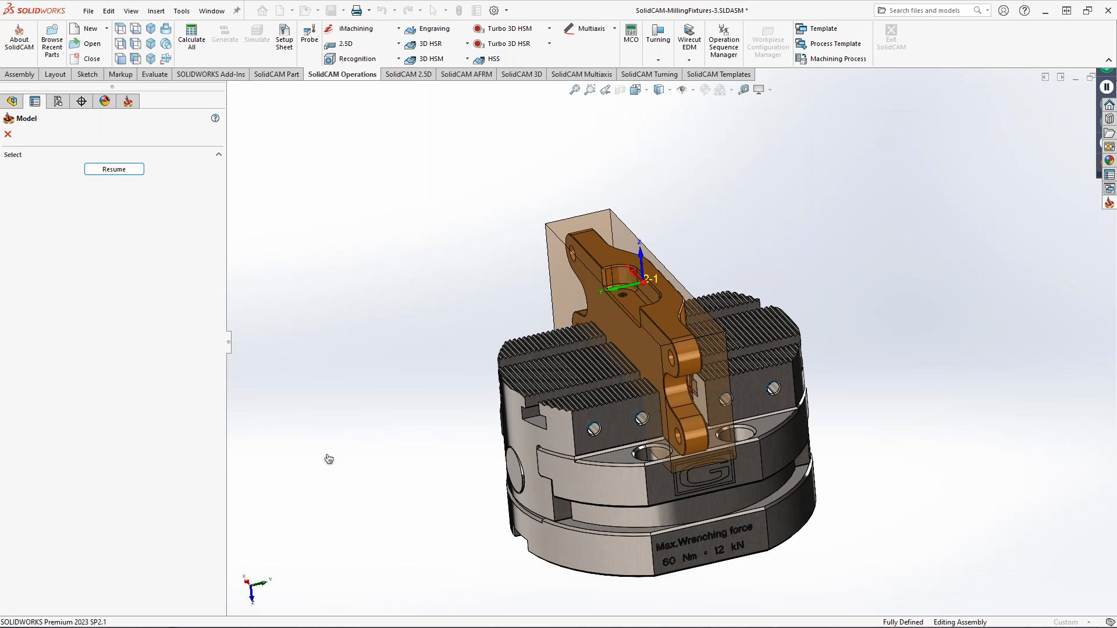
pyautogui.click(317, 511)
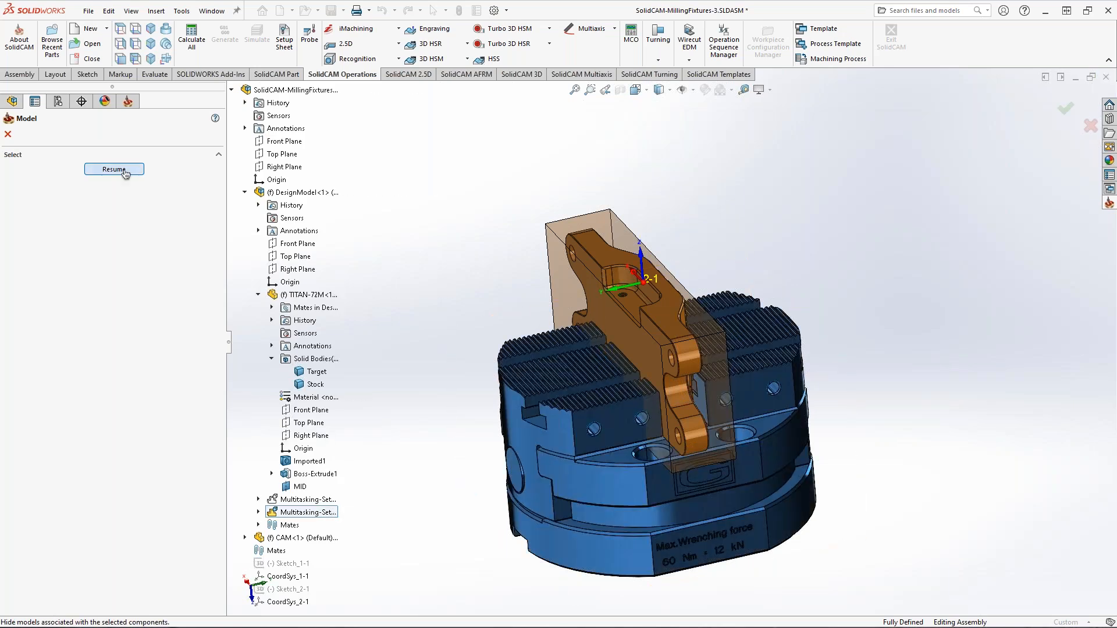
pyautogui.click(114, 169)
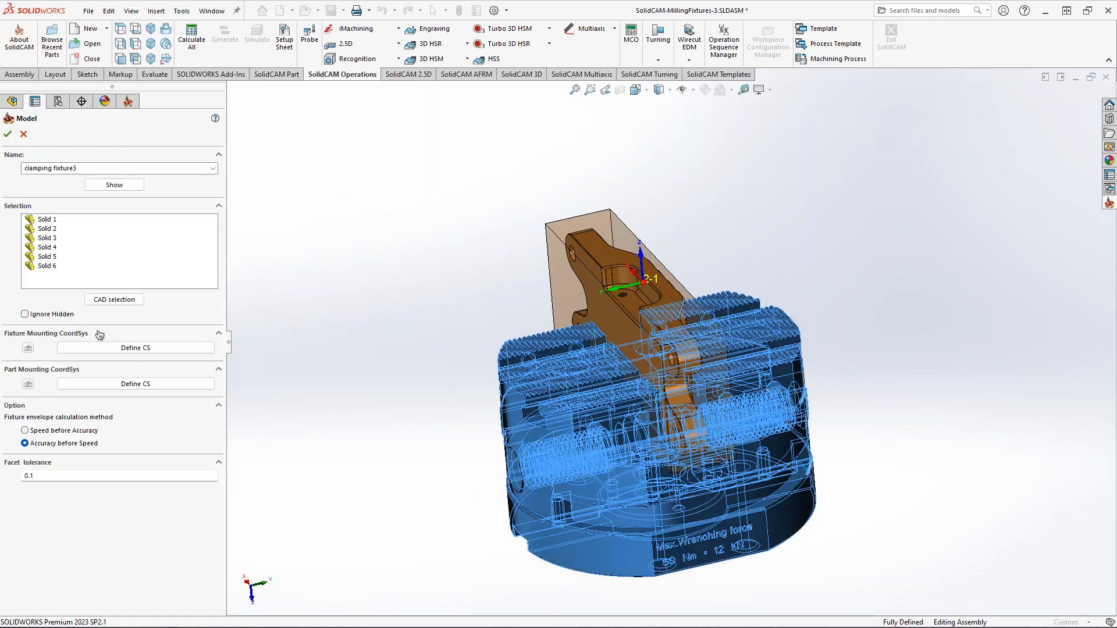
# - Define the fixture mounting CoordSys from the vise base's round face at the bottom center of model box, with a 0.2 facet tolerance
pyautogui.click(98, 350)
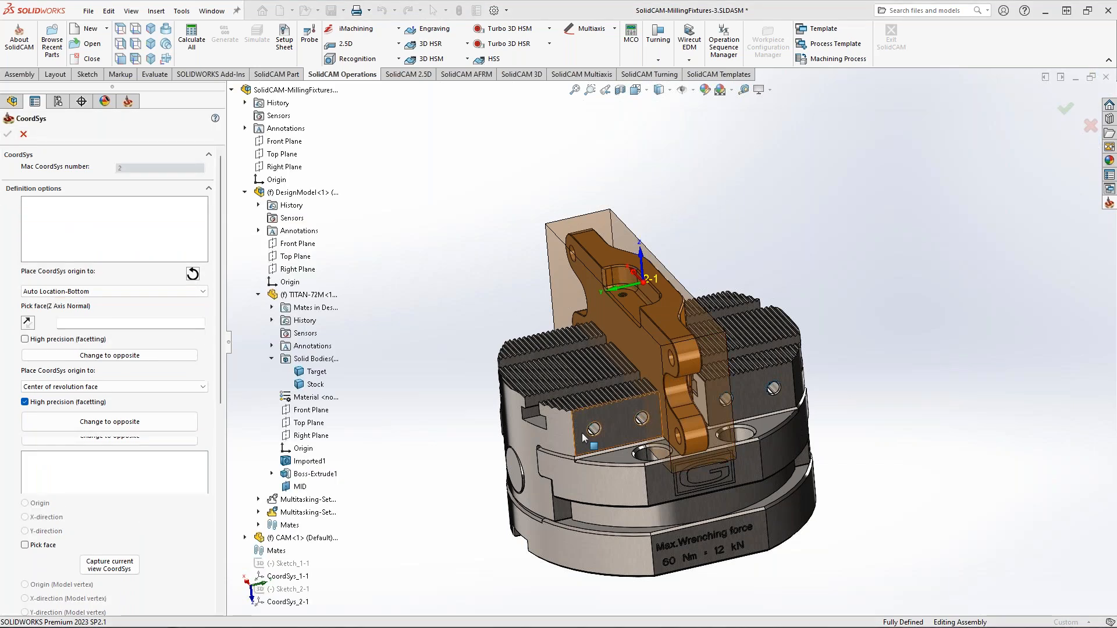
pyautogui.moveTo(651, 402); pyautogui.dragTo(611, 385, button='middle')
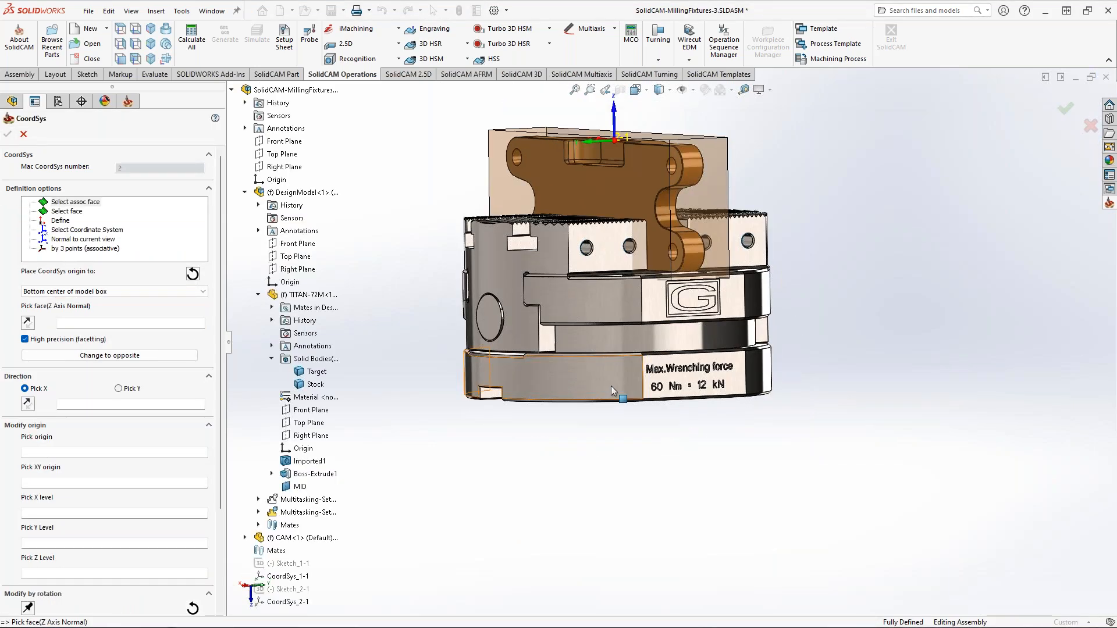
pyautogui.click(610, 385)
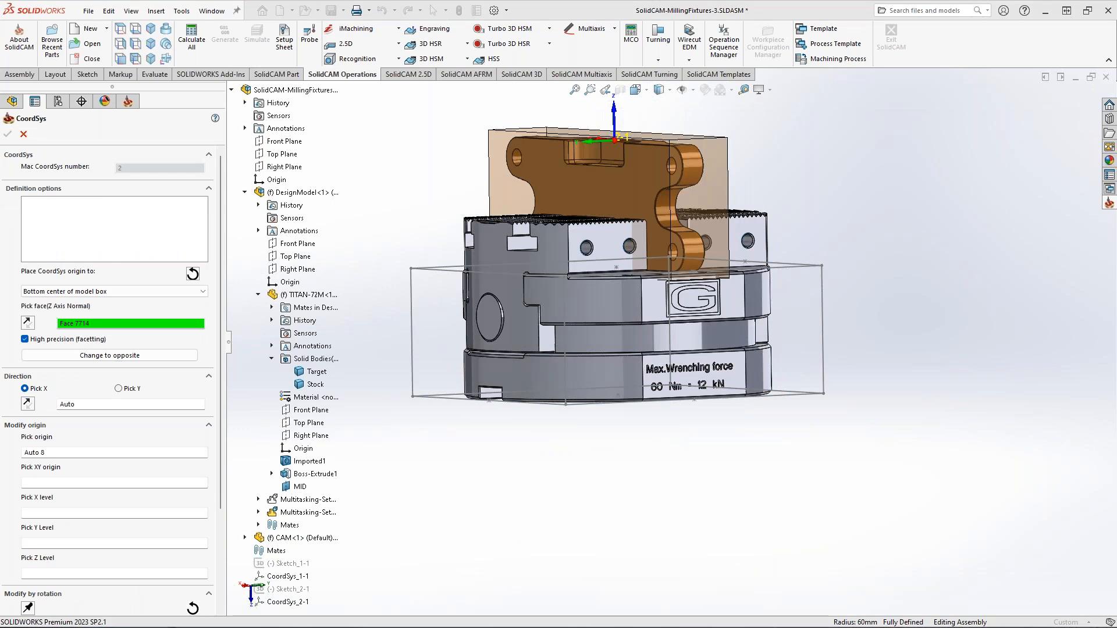
pyautogui.moveTo(633, 408); pyautogui.dragTo(633, 465, button='middle')
pyautogui.scroll(-3, 149, 553)
pyautogui.click(97, 535)
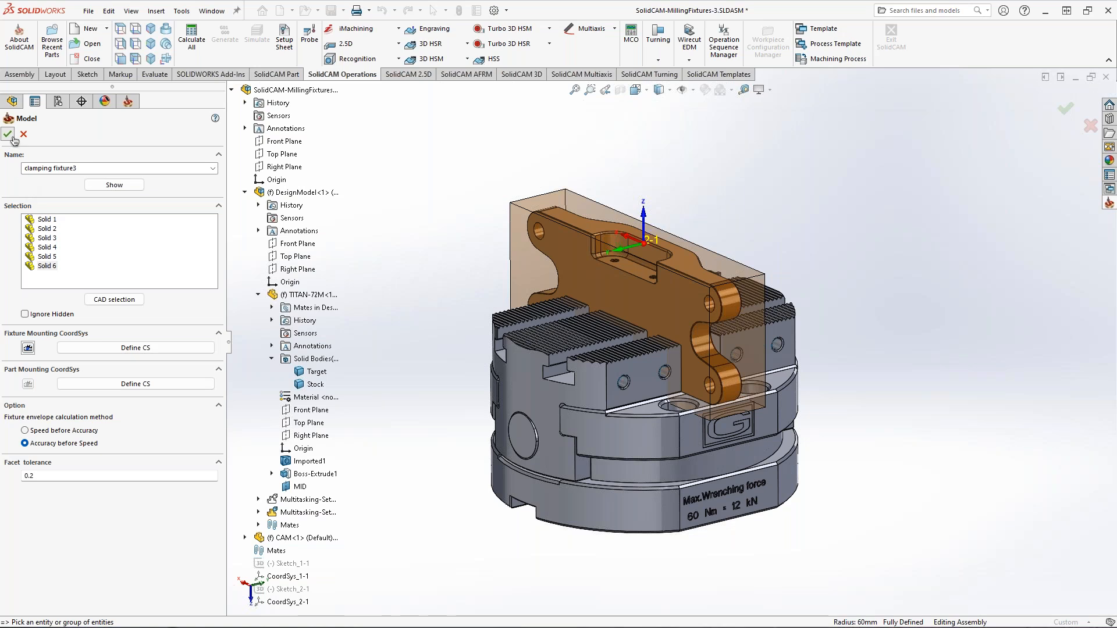
pyautogui.click(12, 137)
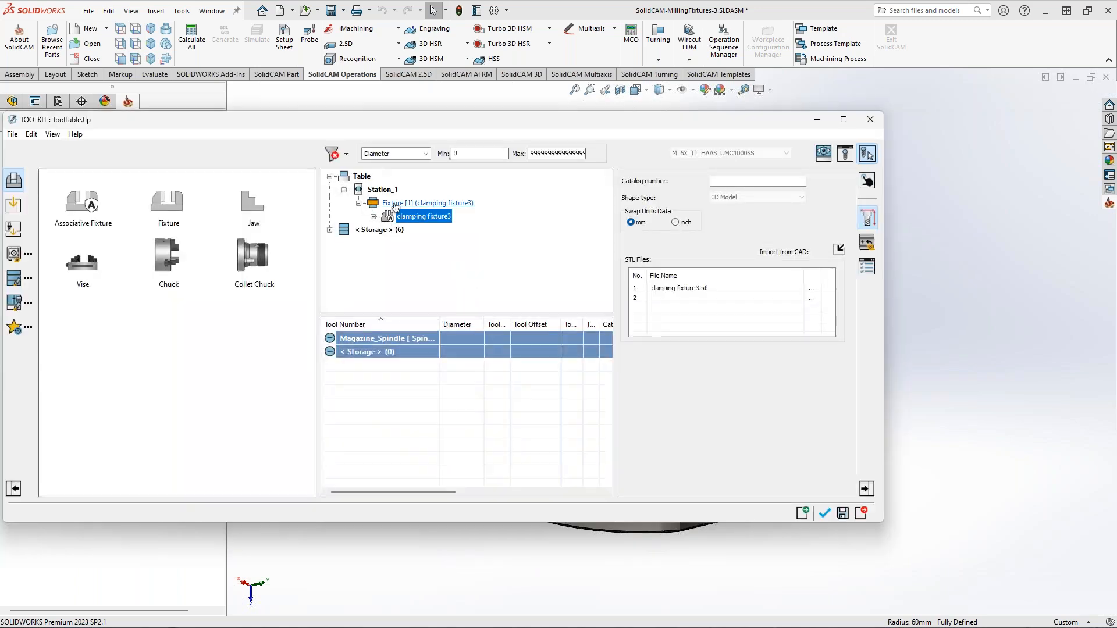
# - Rename the table fixture as OP20 in the ToolKit and accept it for the machine setup
pyautogui.press('F2')
pyautogui.write('OP20')
pyautogui.press('Return')
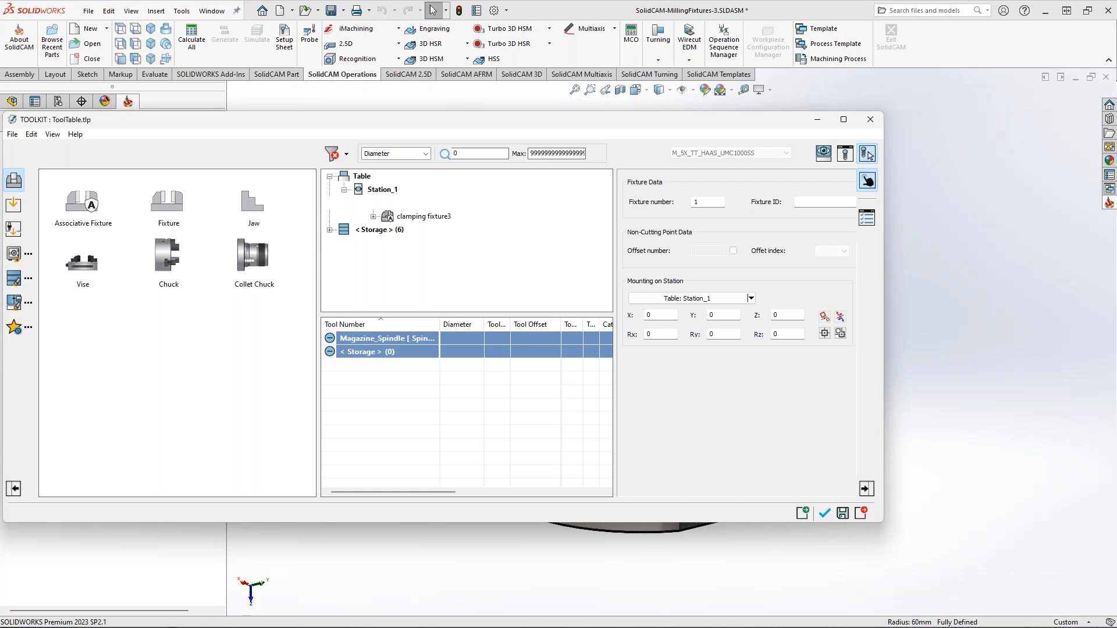
pyautogui.click(374, 216)
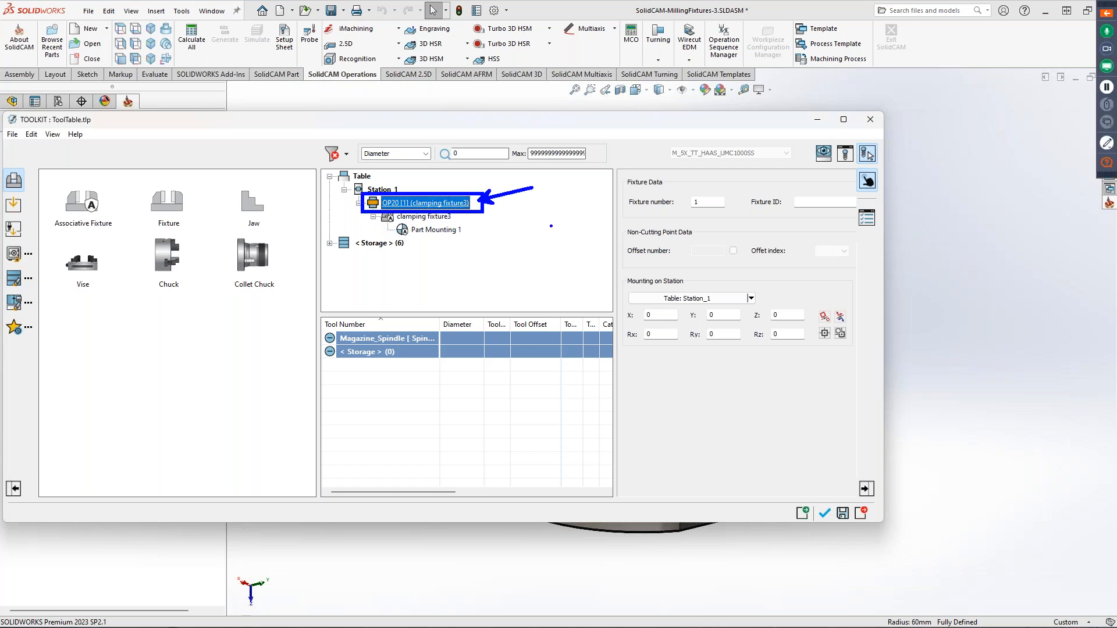
pyautogui.press('Escape')
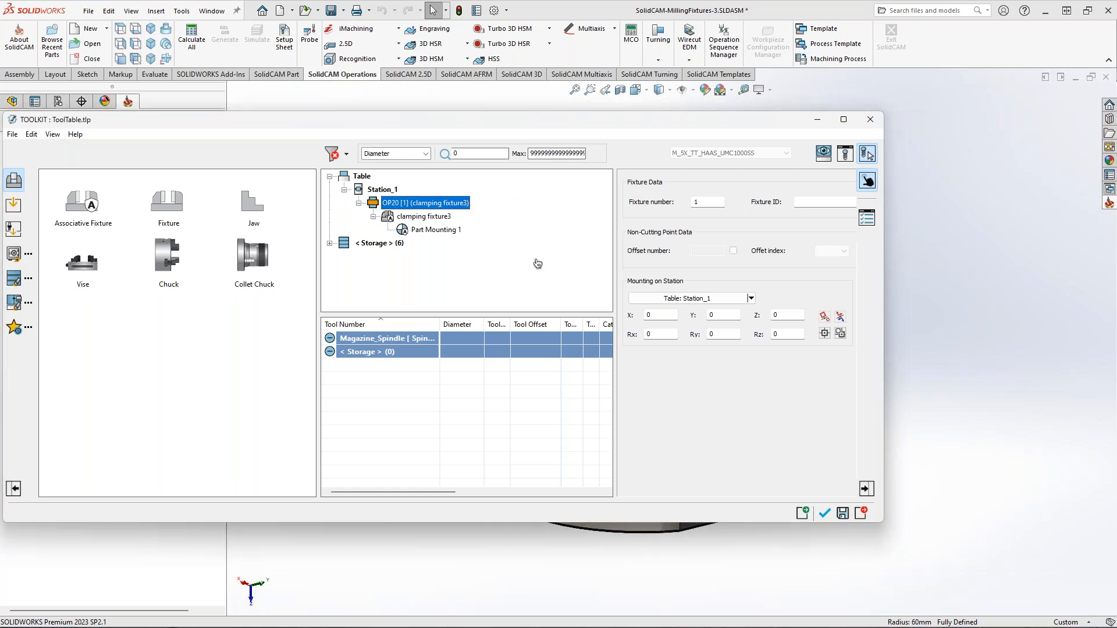
pyautogui.click(825, 514)
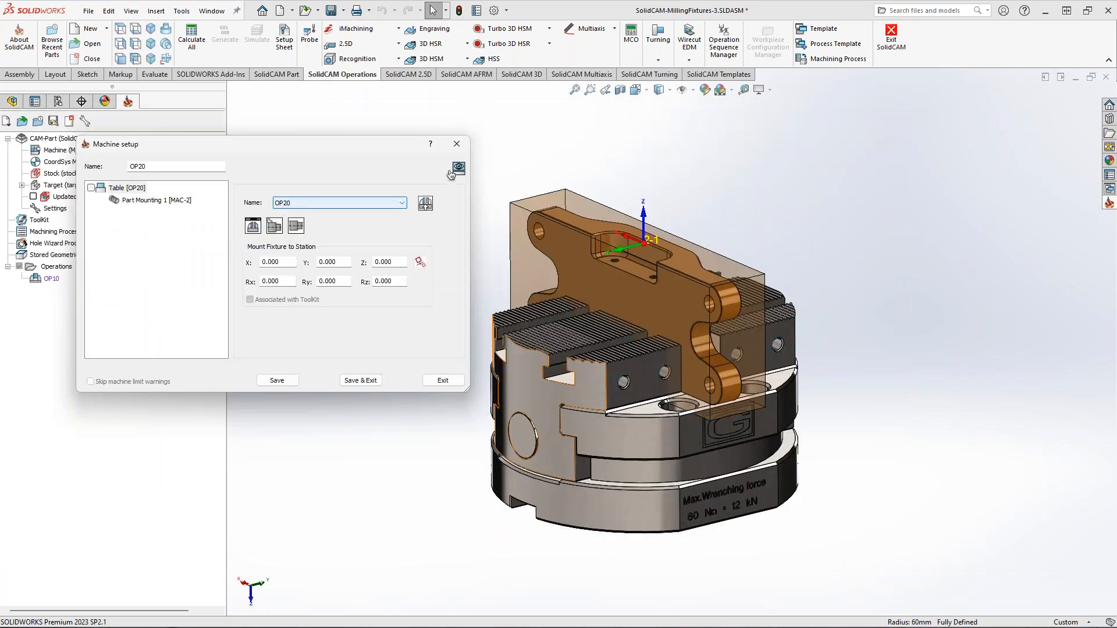
# - Examine the placement of the OP20 fixture and part on the machine table in the Machine Preview
pyautogui.click(457, 168)
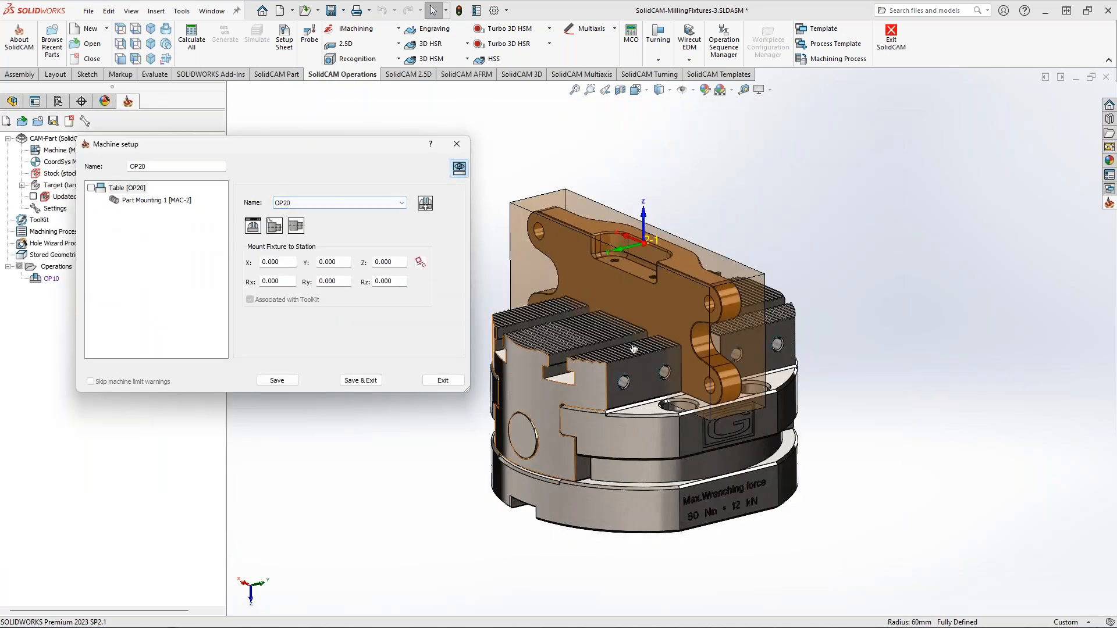
pyautogui.click(658, 343)
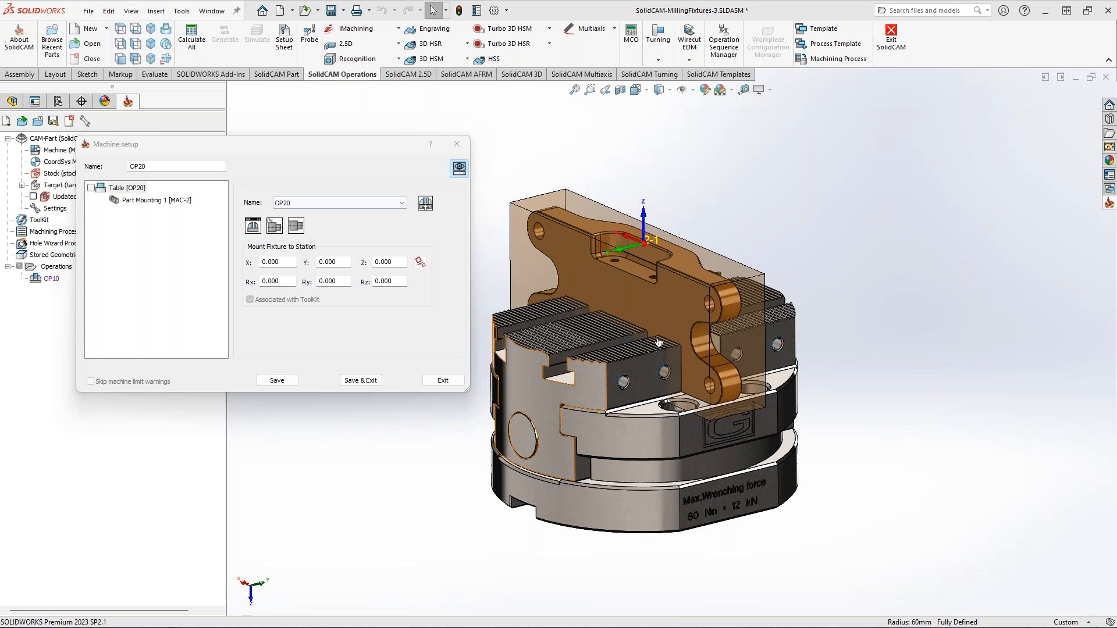
pyautogui.scroll(10, 803, 325)
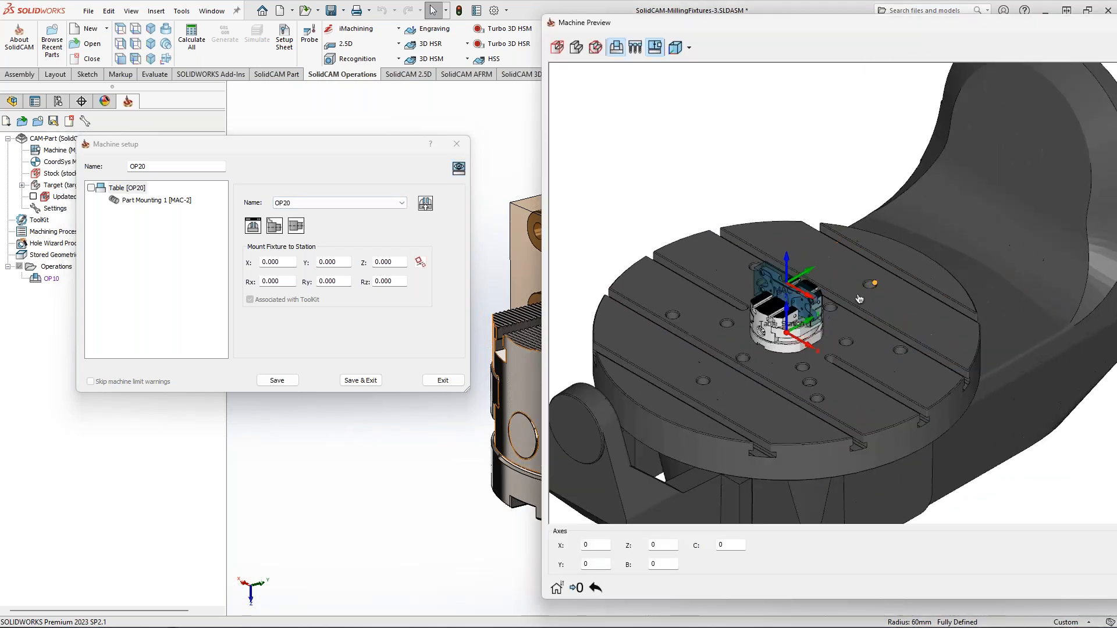
pyautogui.moveTo(802, 318)
pyautogui.mouseDown(button='middle')
pyautogui.moveTo(768, 298)
pyautogui.moveTo(792, 303)
pyautogui.mouseUp(button='middle')
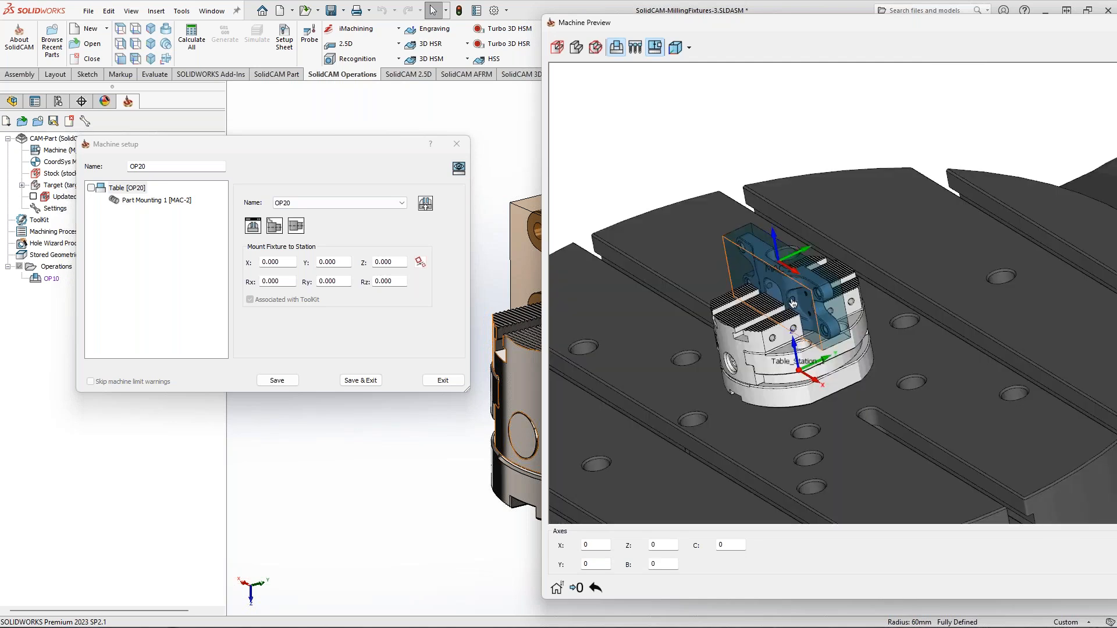
pyautogui.moveTo(911, 28); pyautogui.dragTo(726, 56)
pyautogui.click(1031, 50)
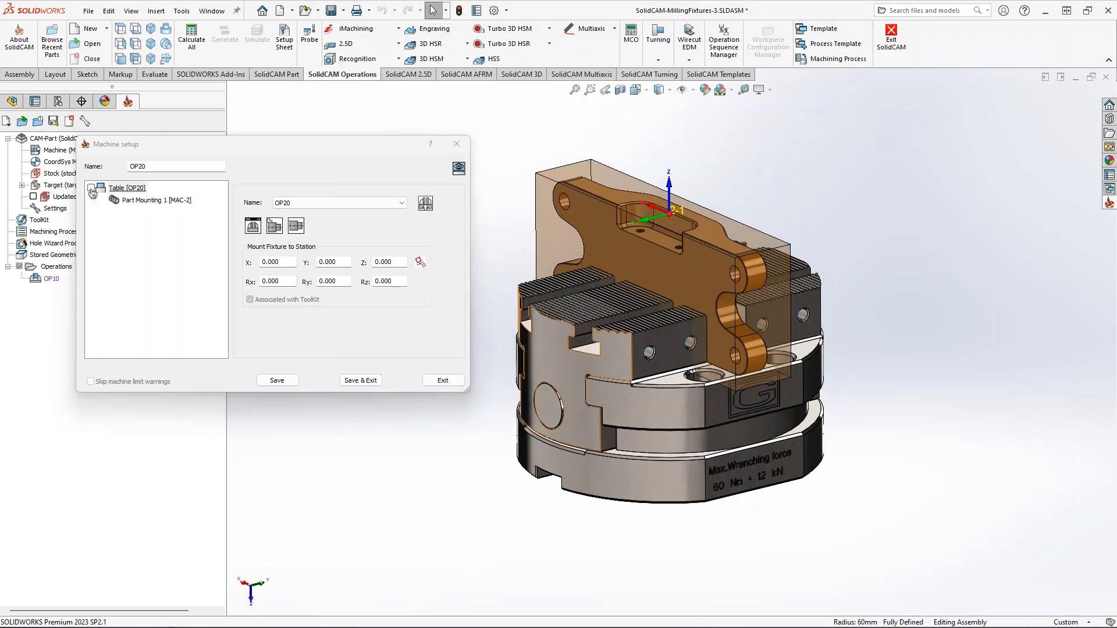
# - Save the OP20 machine setup and close its definition
pyautogui.click(361, 381)
pyautogui.scroll(-2, 700, 305)
pyautogui.moveTo(699, 306)
pyautogui.mouseDown(button='middle')
pyautogui.moveTo(643, 309)
pyautogui.moveTo(686, 317)
pyautogui.mouseUp(button='middle')
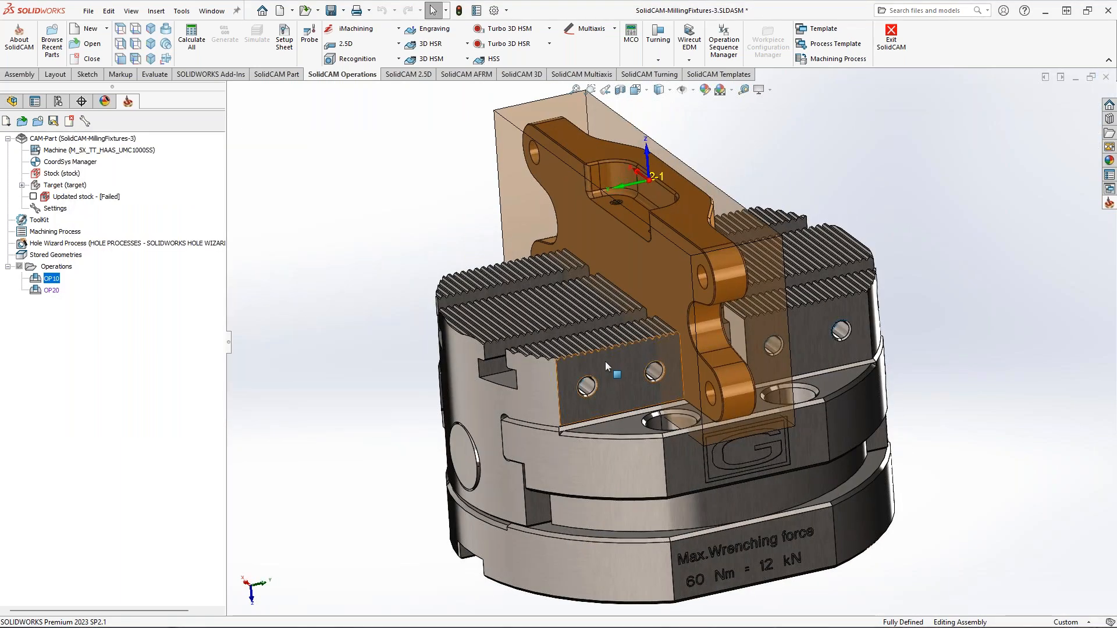
# - Examine the mates of the GRIFFA_LOW<2> jaw in Multitasking-Setup2, including the definition of its Symmetric2 mate
pyautogui.click(12, 102)
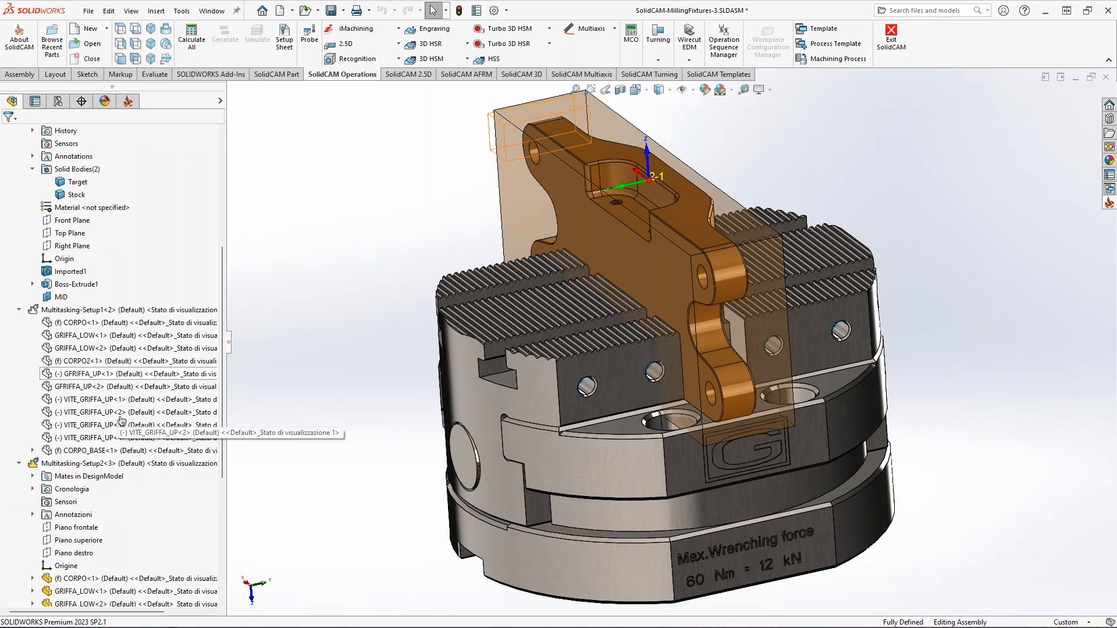
pyautogui.scroll(-5, 119, 423)
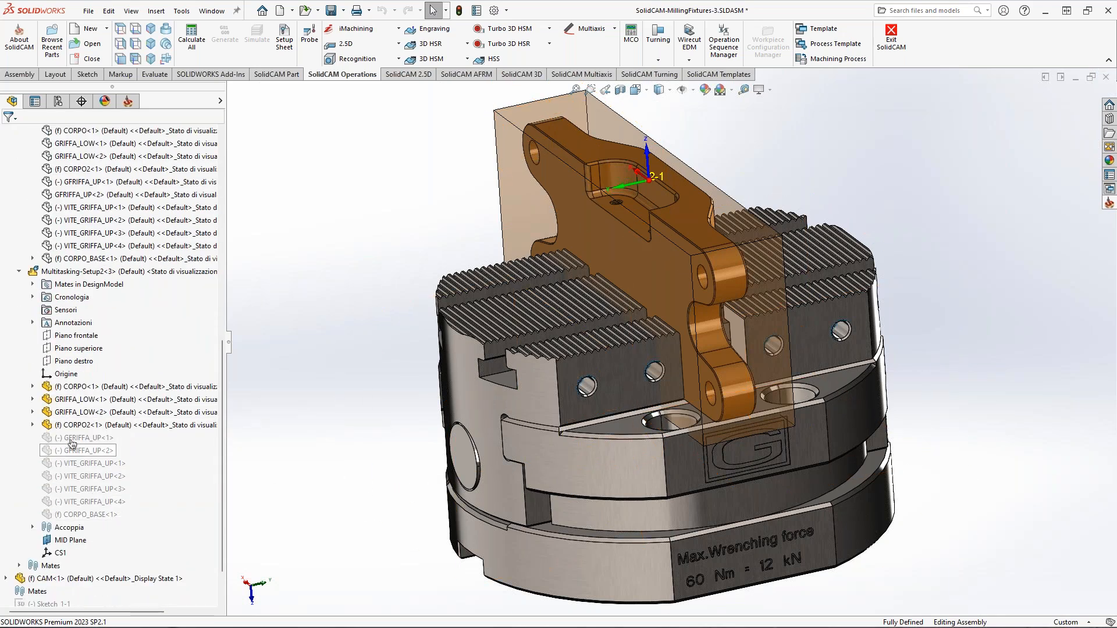
pyautogui.click(595, 365)
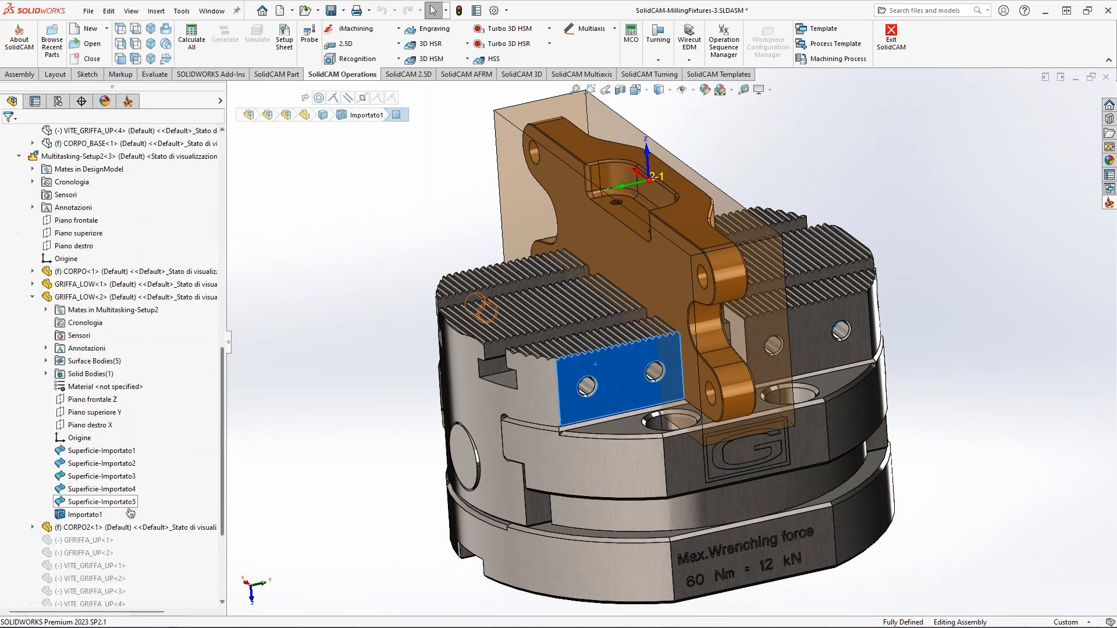
pyautogui.click(46, 310)
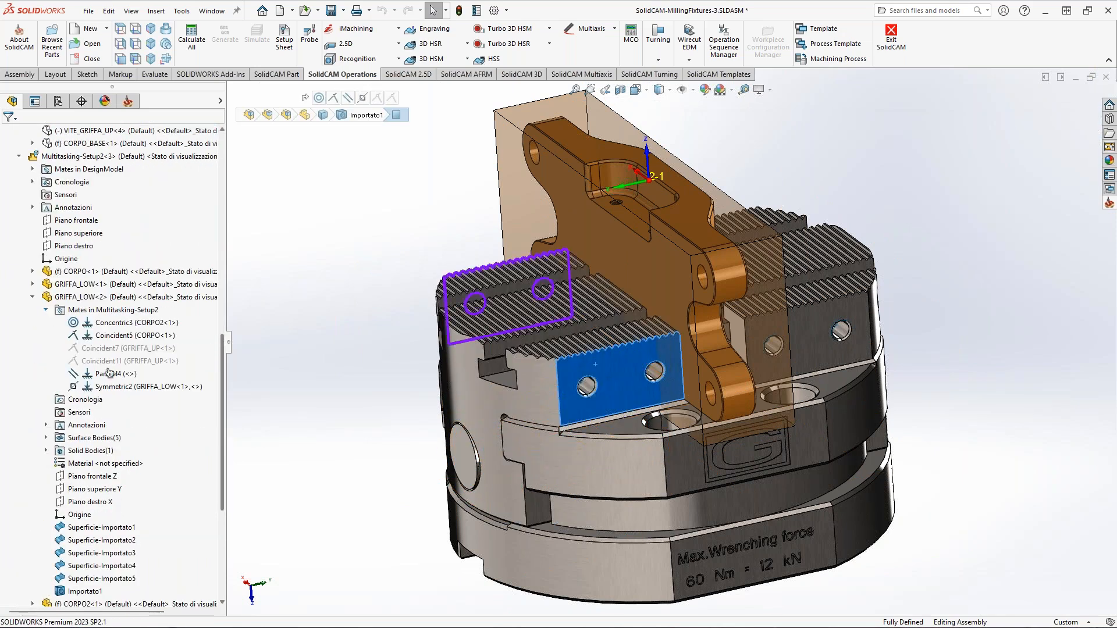
pyautogui.click(120, 388)
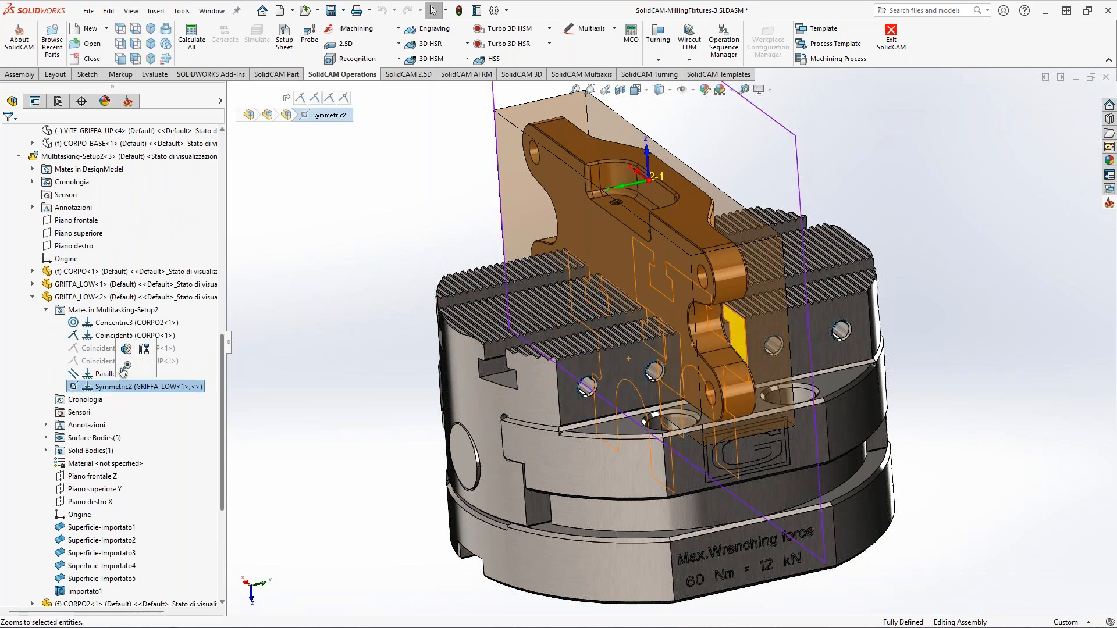
pyautogui.scroll(3, 672, 361)
pyautogui.moveTo(671, 364); pyautogui.dragTo(516, 384, button='middle')
pyautogui.rightClick(144, 387)
pyautogui.click(154, 353)
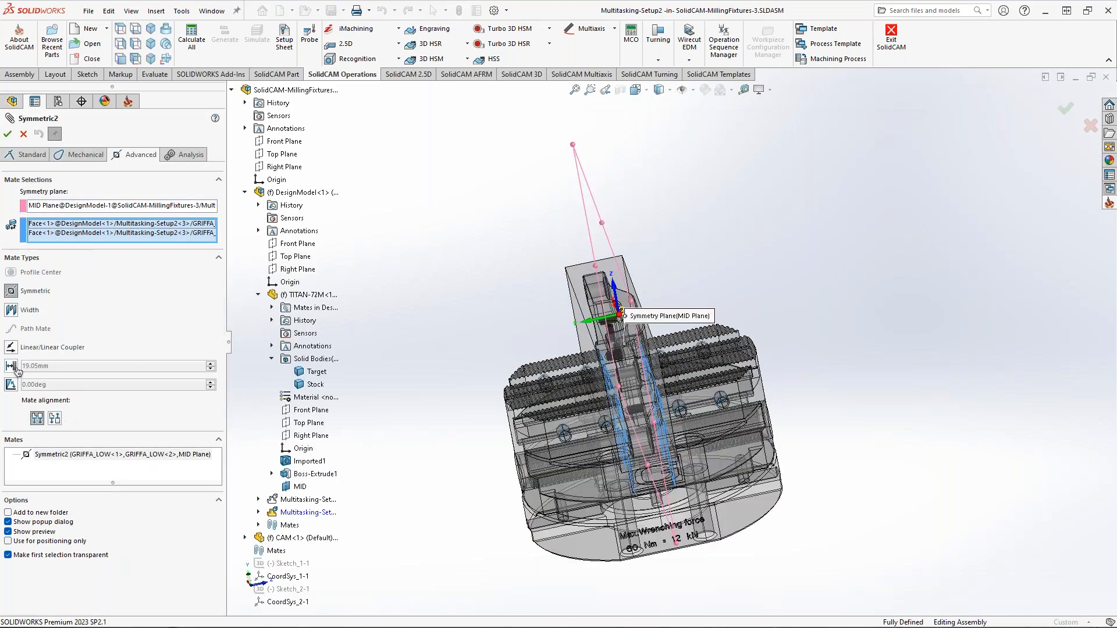
pyautogui.click(23, 134)
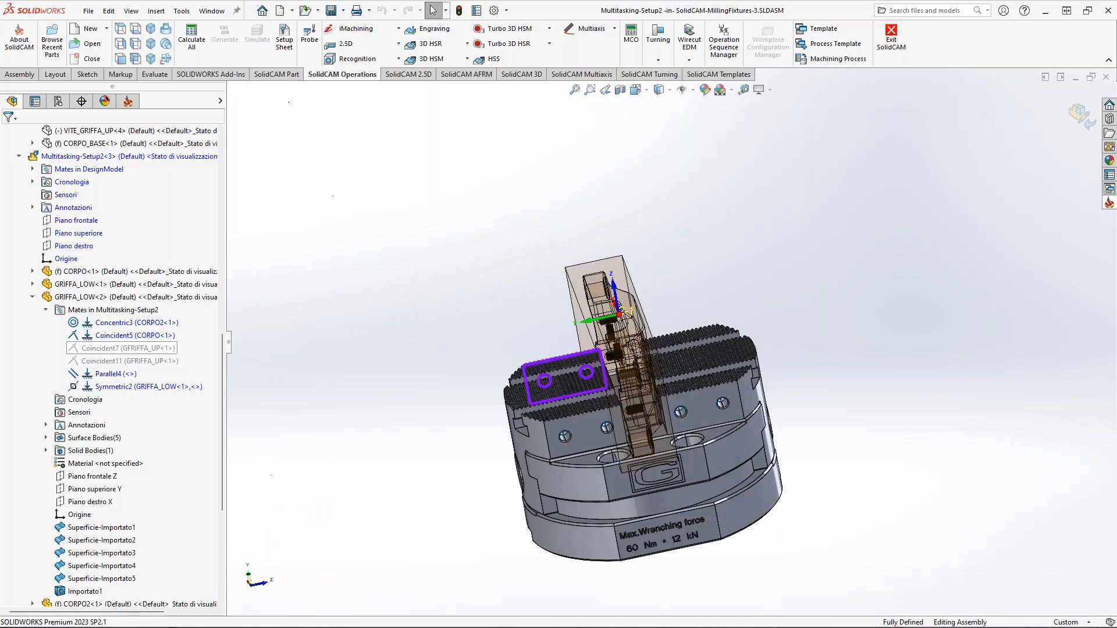
# - Check which references the jaw's Parallel4 and Symmetric2 mates use and look through the Multitasking-Setup2 mates folder
pyautogui.scroll(-3, 150, 389)
pyautogui.scroll(-3, 82, 495)
pyautogui.click(78, 491)
pyautogui.scroll(4, 99, 471)
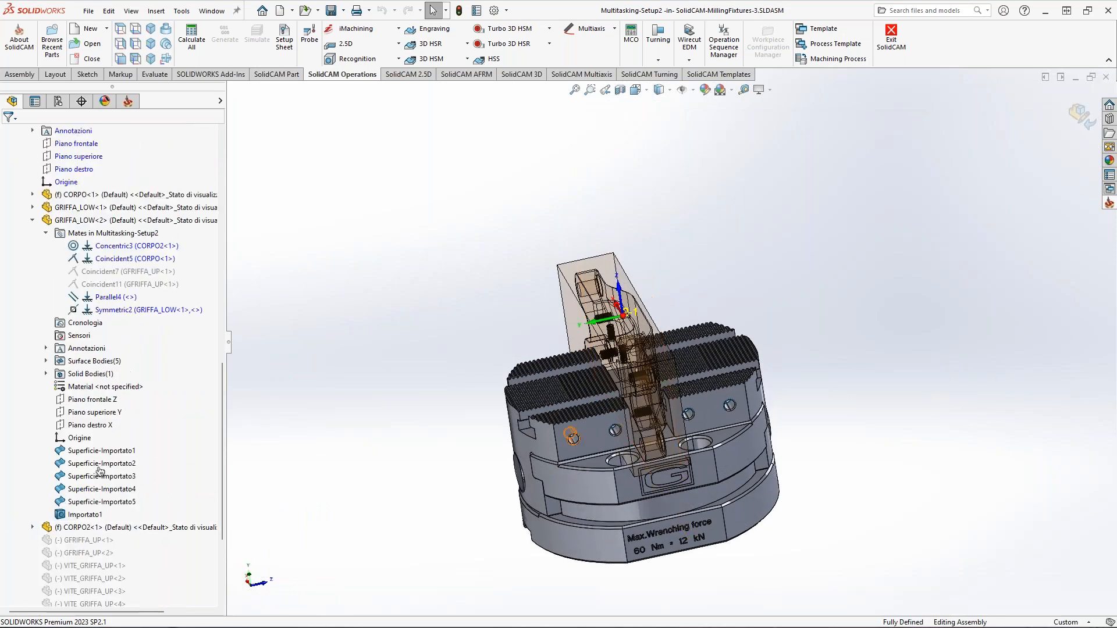
pyautogui.click(125, 297)
pyautogui.moveTo(448, 381)
pyautogui.mouseDown(button='middle')
pyautogui.moveTo(436, 306)
pyautogui.moveTo(445, 375)
pyautogui.mouseUp(button='middle')
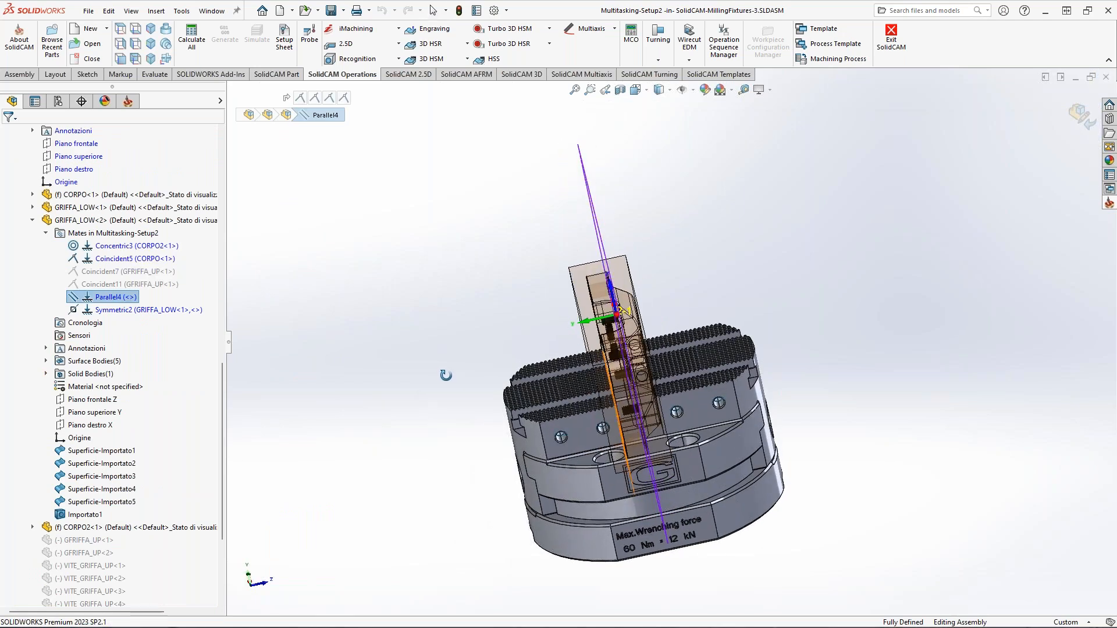
pyautogui.click(133, 309)
pyautogui.scroll(-1, 115, 492)
pyautogui.scroll(-8, 115, 492)
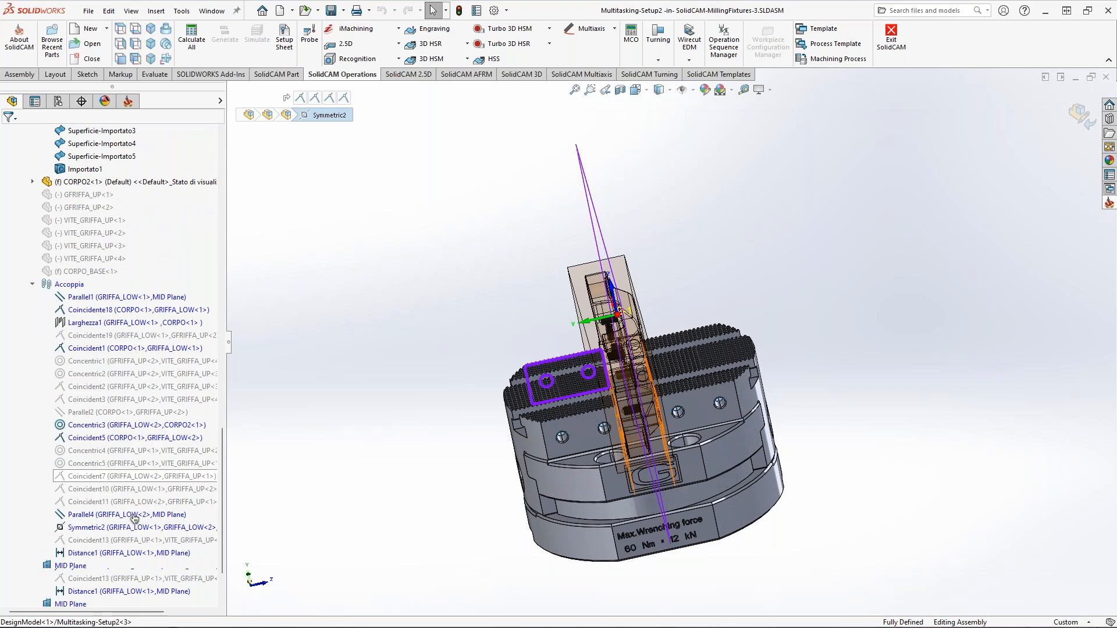
# - Set the Distance1 mate between the GRIFFA_LOW<1> jaw and MID Plane to 20 mm
pyautogui.click(104, 553)
pyautogui.click(110, 516)
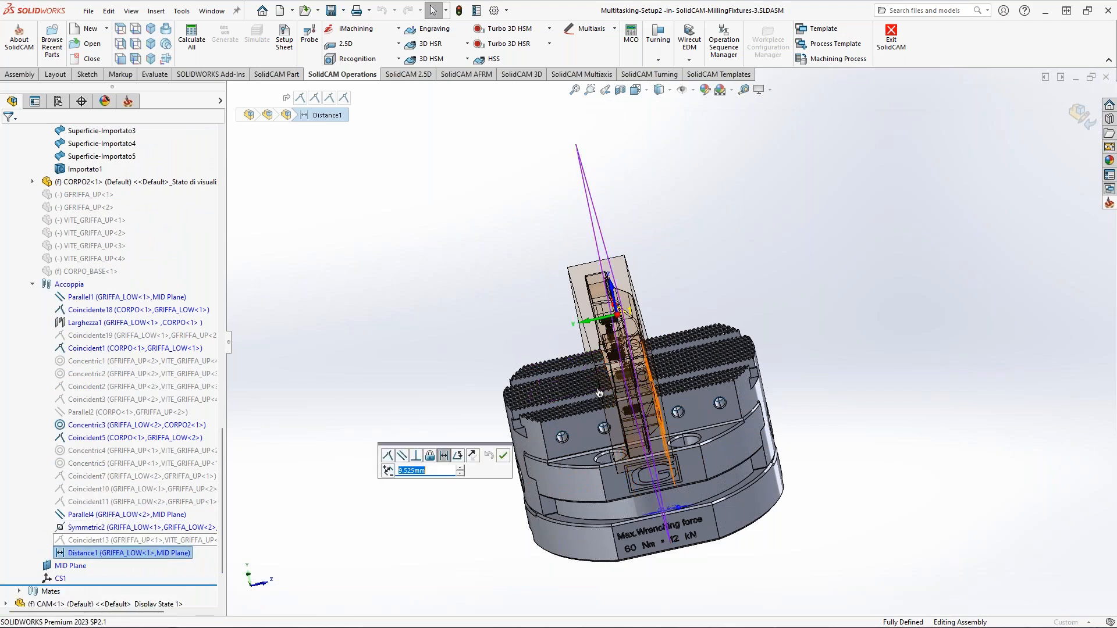
pyautogui.write('20')
pyautogui.press('Return')
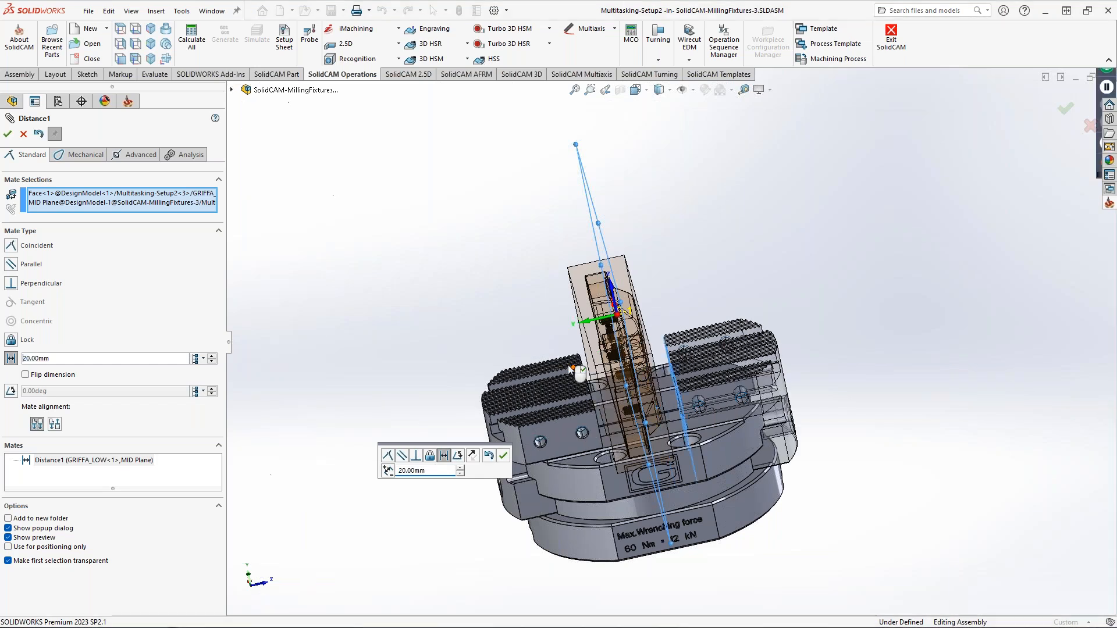
pyautogui.moveTo(490, 304); pyautogui.dragTo(516, 303, button='middle')
pyautogui.click(9, 135)
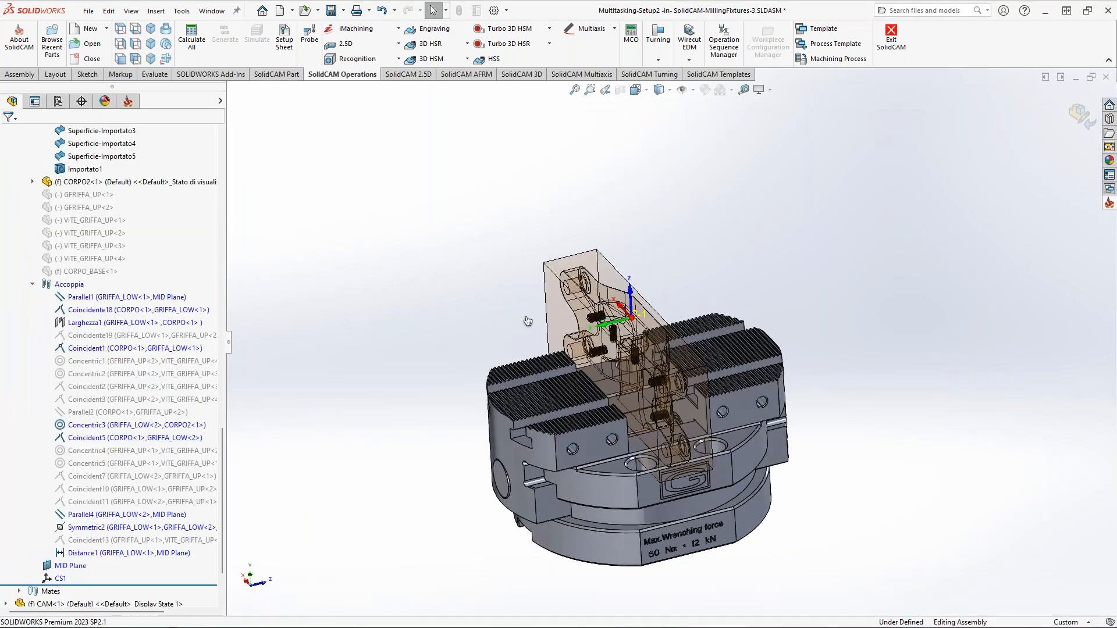
# - Check the synchronization of the SolidCAM-MillingFixtures-3 CAM-Part with the changed vise
pyautogui.scroll(-2, 620, 379)
pyautogui.moveTo(620, 379)
pyautogui.mouseDown(button='middle')
pyautogui.moveTo(606, 381)
pyautogui.moveTo(644, 379)
pyautogui.moveTo(604, 381)
pyautogui.mouseUp(button='middle')
pyautogui.click(127, 101)
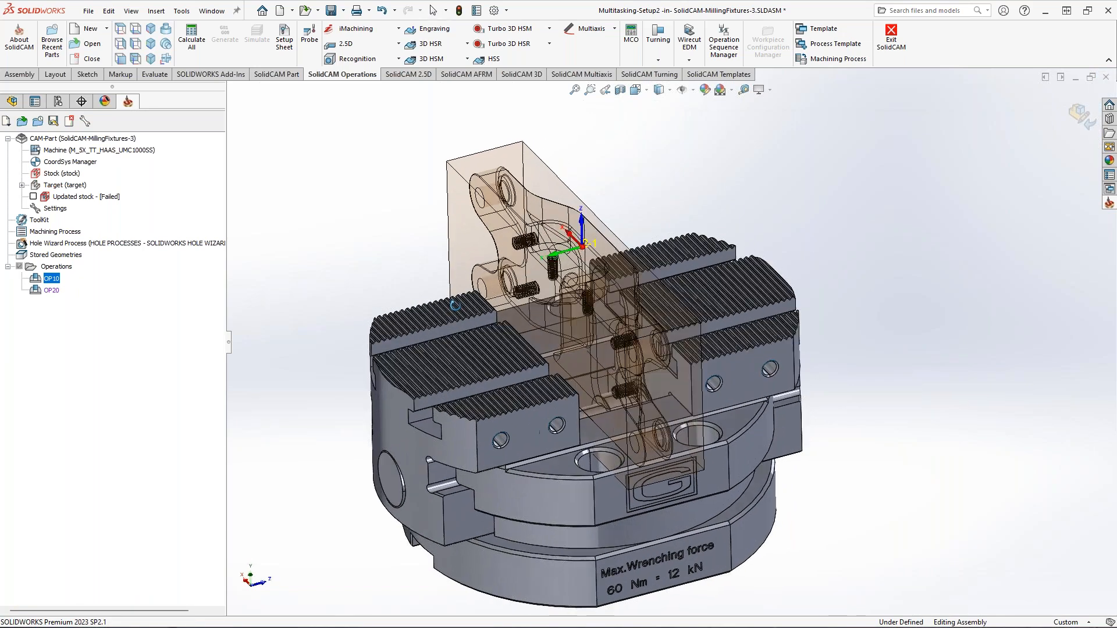
pyautogui.rightClick(89, 144)
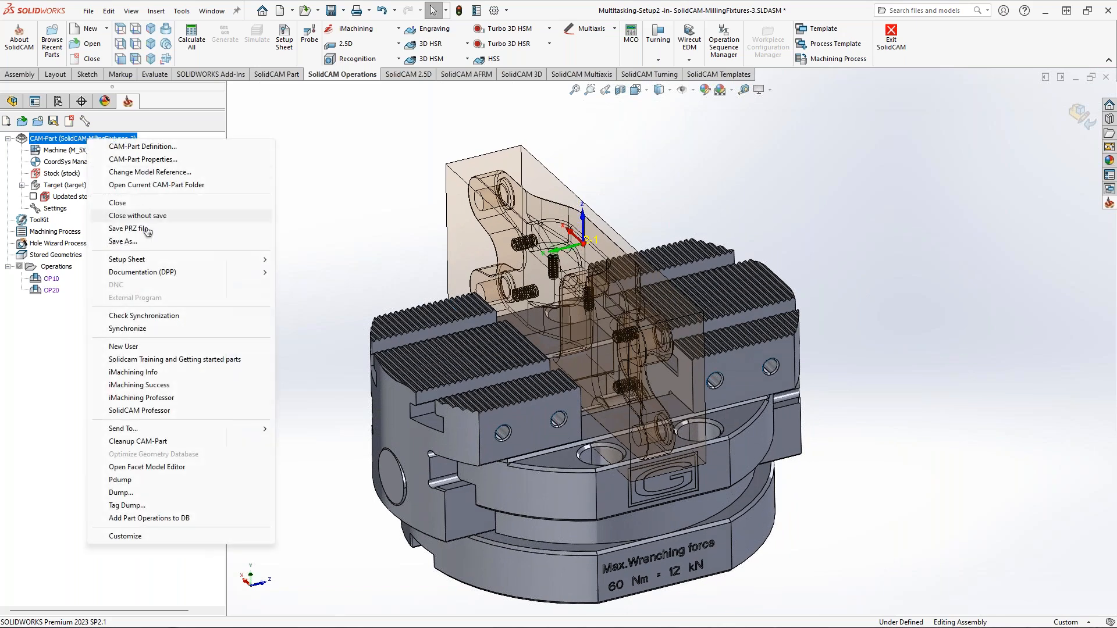
pyautogui.click(160, 317)
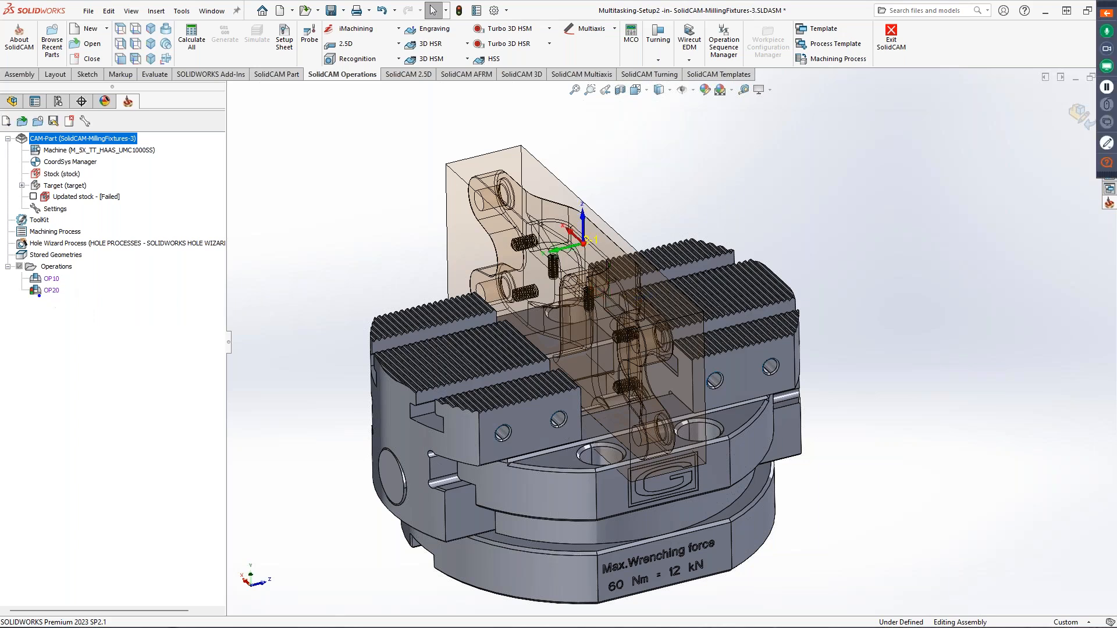
# - Open the OP20 machine setup for editing and examine the vise and its jaws in the machine preview
pyautogui.moveTo(39, 295); pyautogui.dragTo(102, 382)
pyautogui.rightClick(50, 289)
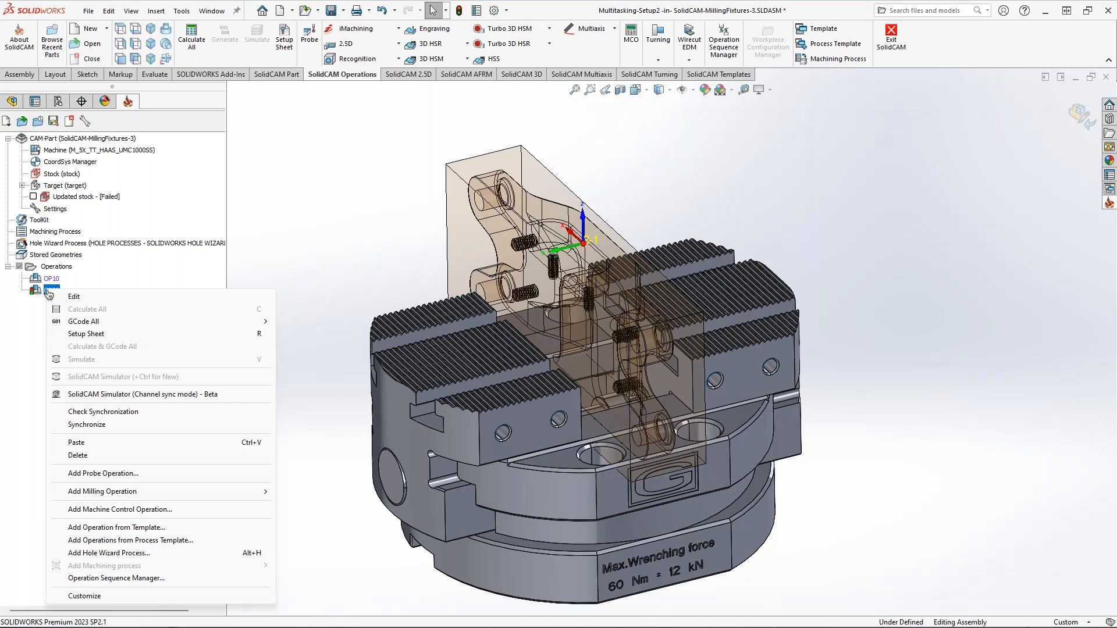
pyautogui.click(173, 269)
pyautogui.rightClick(51, 290)
pyautogui.click(162, 299)
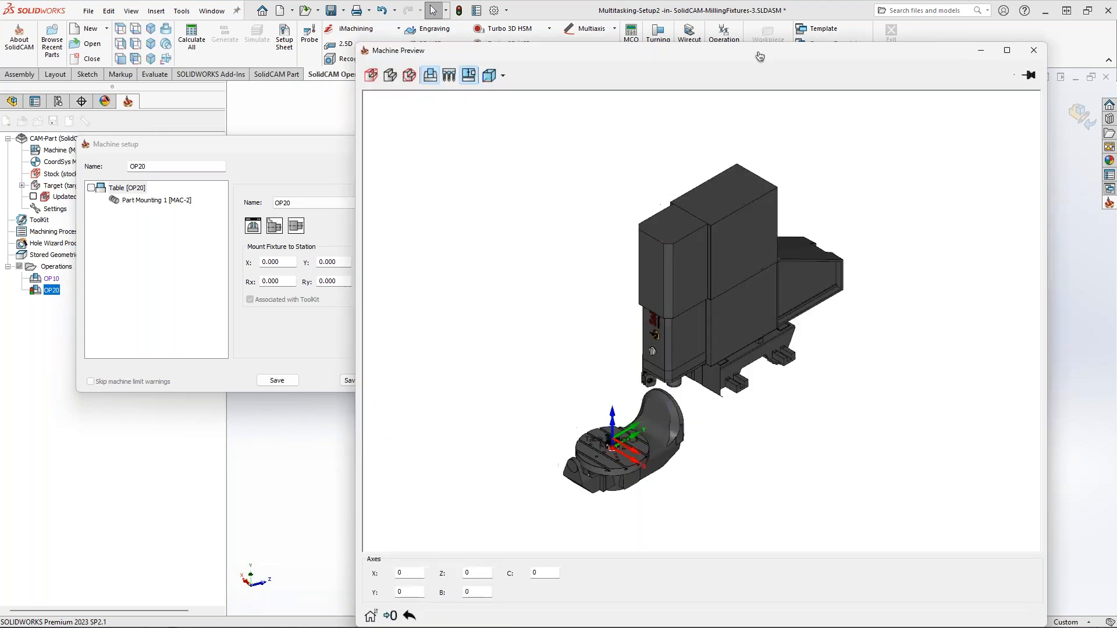
pyautogui.moveTo(761, 55); pyautogui.dragTo(1114, 99)
pyautogui.moveTo(931, 9); pyautogui.dragTo(1116, 134)
pyautogui.scroll(10, 822, 346)
pyautogui.scroll(5, 822, 347)
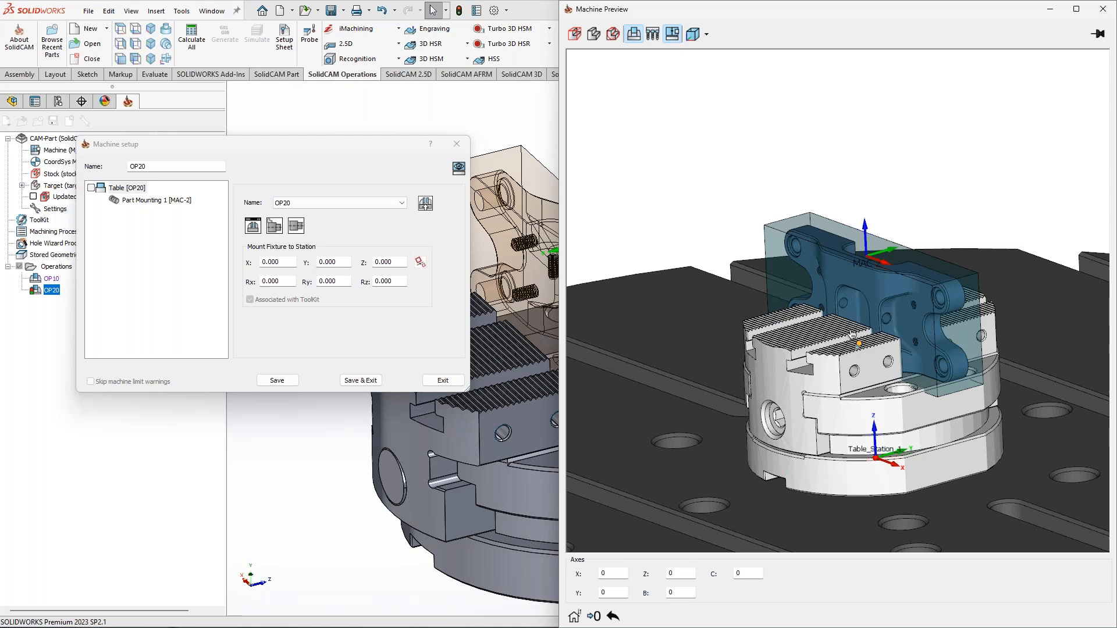
pyautogui.moveTo(852, 334)
pyautogui.mouseDown(button='middle')
pyautogui.moveTo(821, 333)
pyautogui.moveTo(858, 356)
pyautogui.mouseUp(button='middle')
pyautogui.scroll(3, 863, 319)
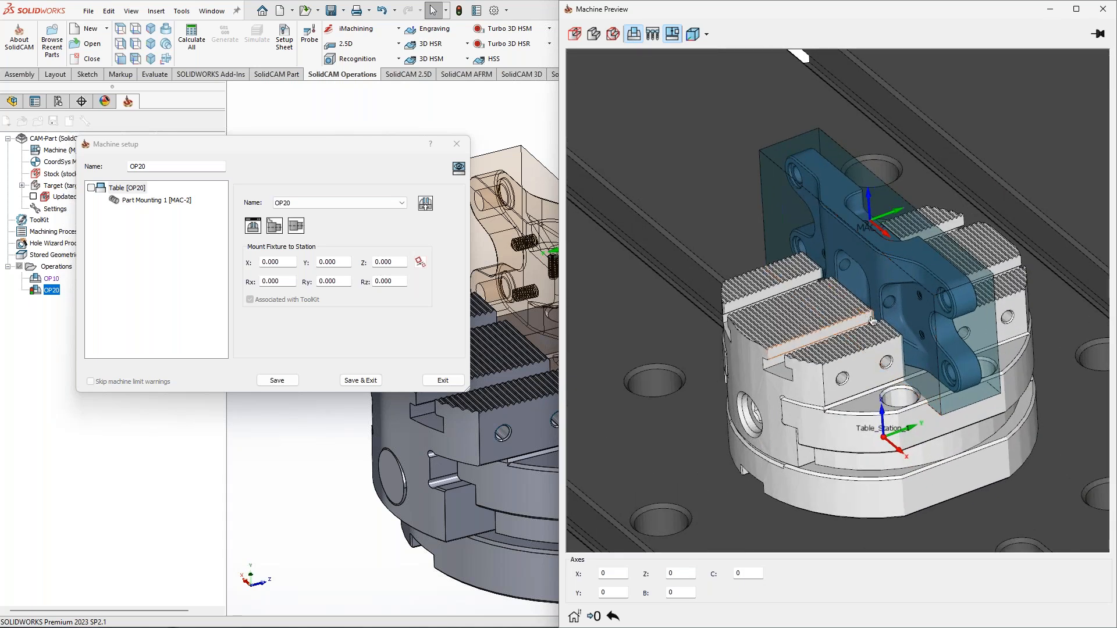
pyautogui.moveTo(870, 318); pyautogui.dragTo(873, 320, button='middle')
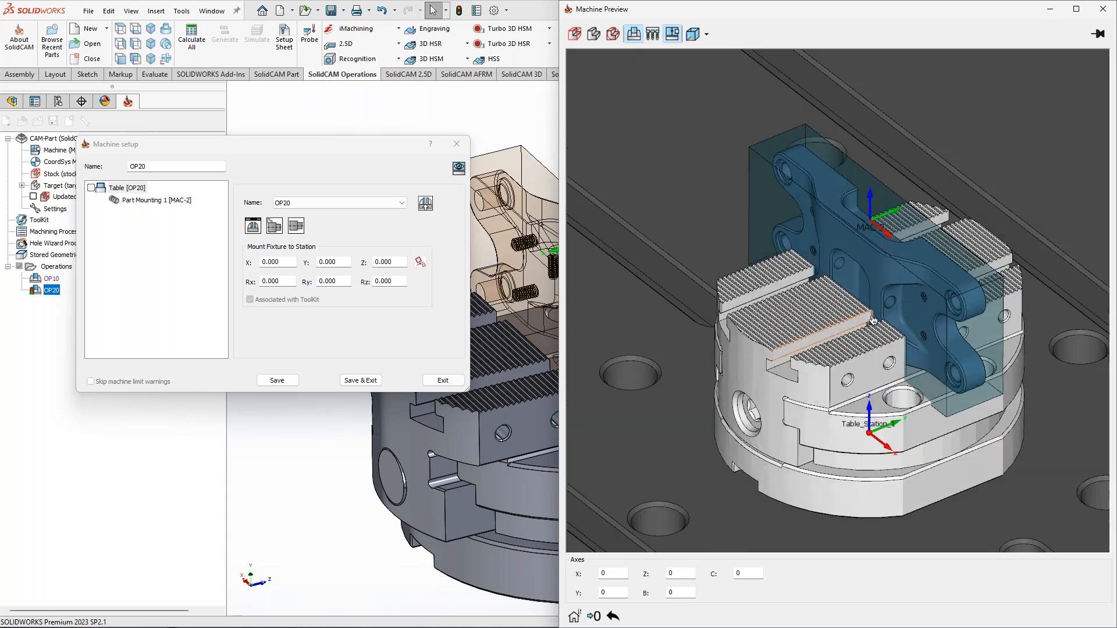
# - Synchronize the OP20 table fixture with the changed jaw distance, then save and close the machine setup
pyautogui.rightClick(129, 190)
pyautogui.click(165, 214)
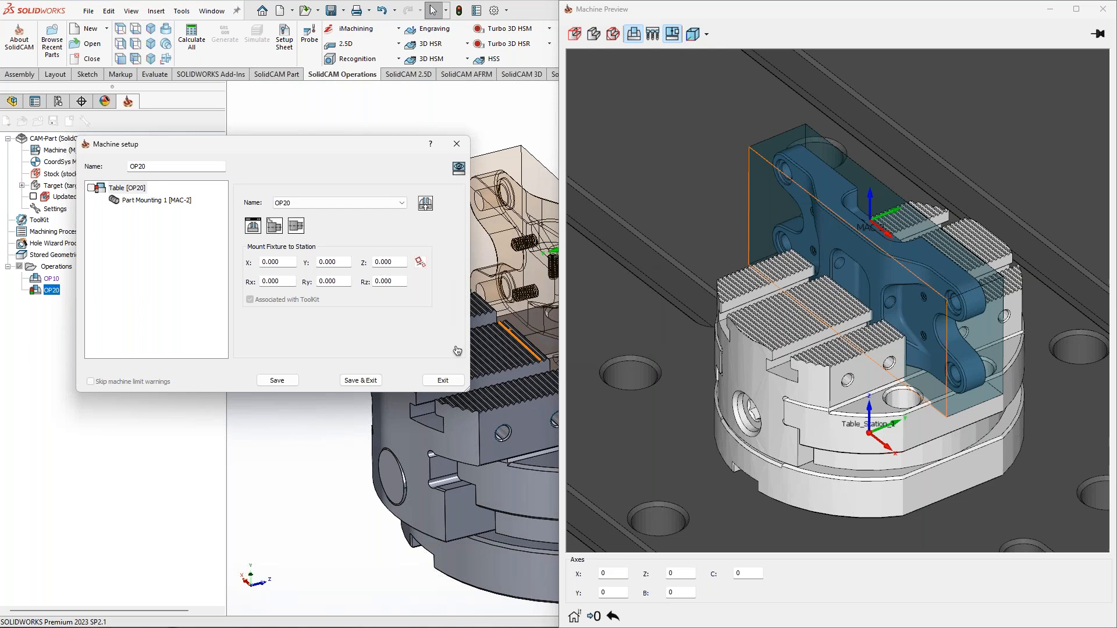
pyautogui.moveTo(696, 353); pyautogui.dragTo(856, 343)
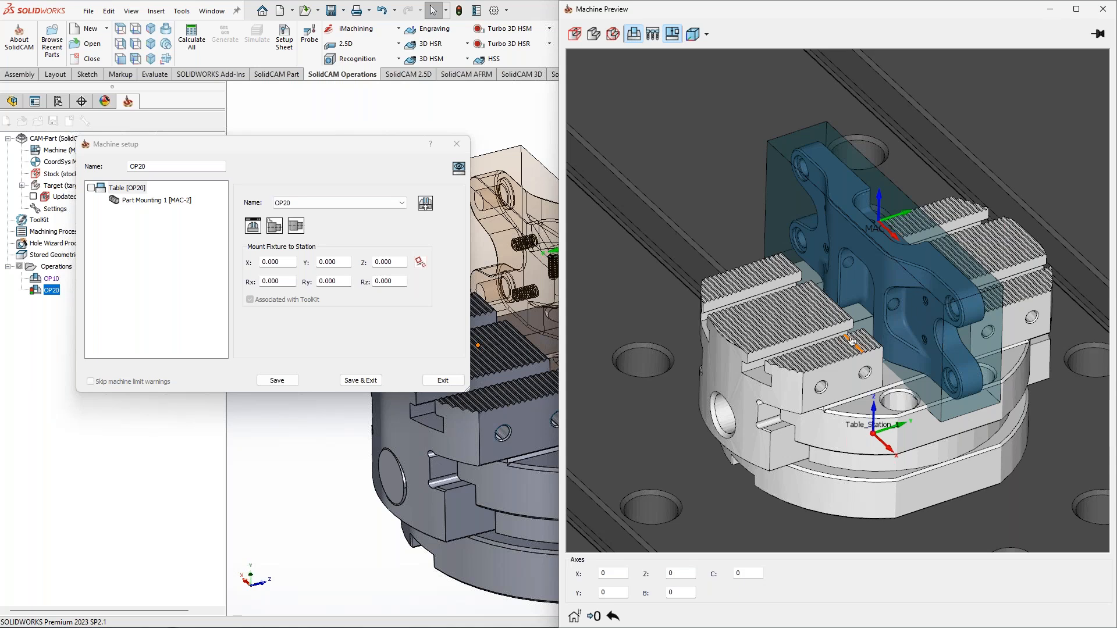
pyautogui.click(361, 380)
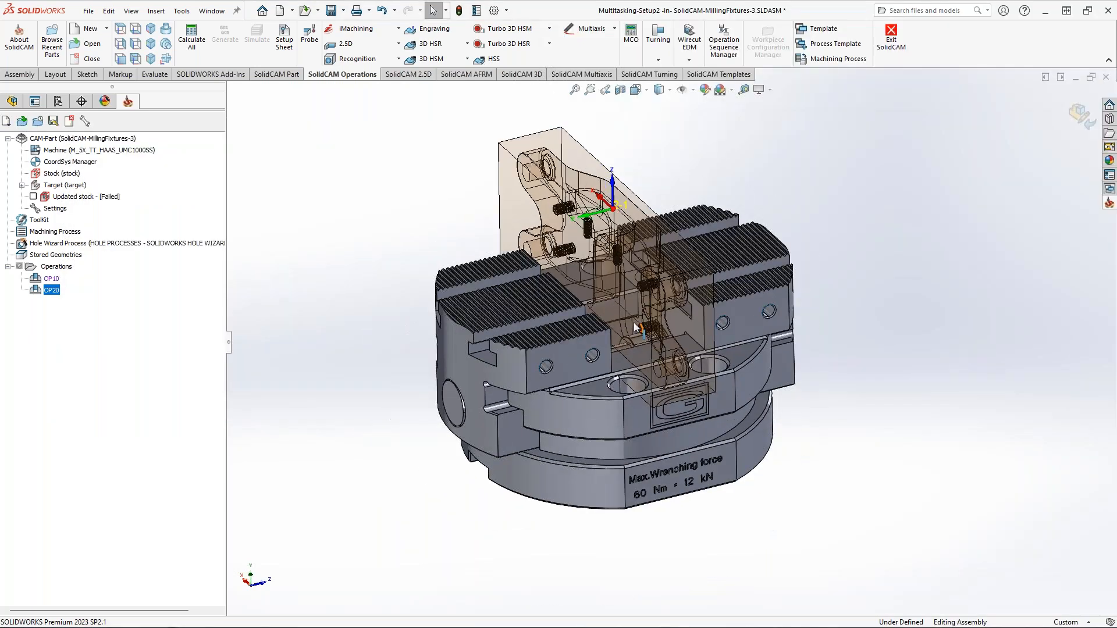
# - Collapse the expanded jaw branches and the Multitasking-Setup2 component in the feature tree
pyautogui.click(12, 105)
pyautogui.scroll(5, 96, 348)
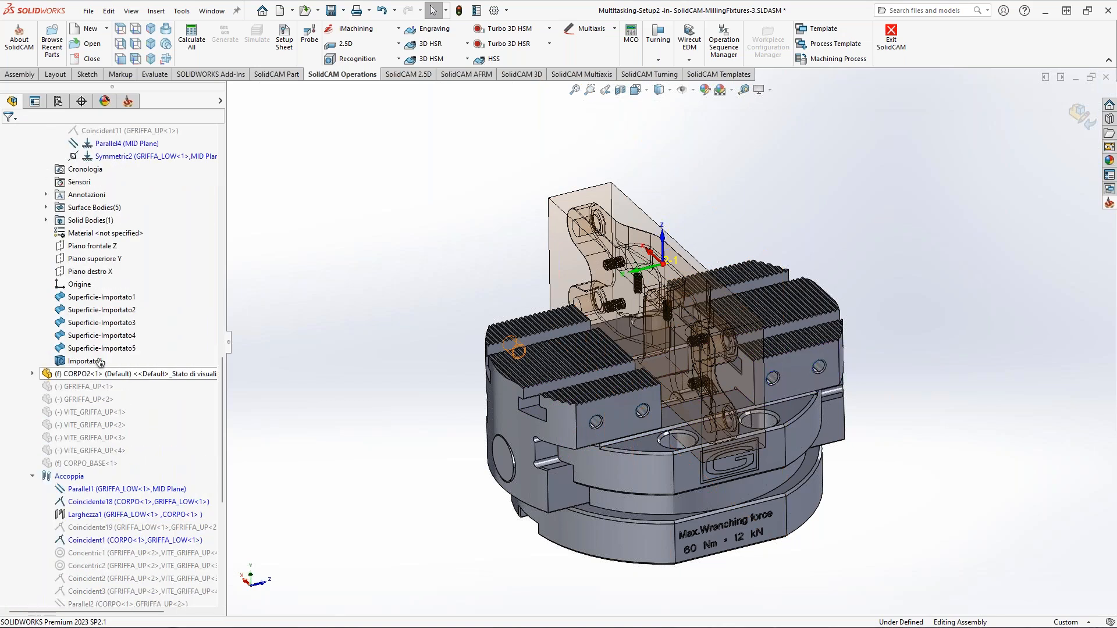
pyautogui.click(33, 183)
pyautogui.scroll(1, 80, 361)
pyautogui.scroll(2, 81, 362)
pyautogui.click(33, 412)
pyautogui.scroll(3, 90, 387)
pyautogui.click(23, 336)
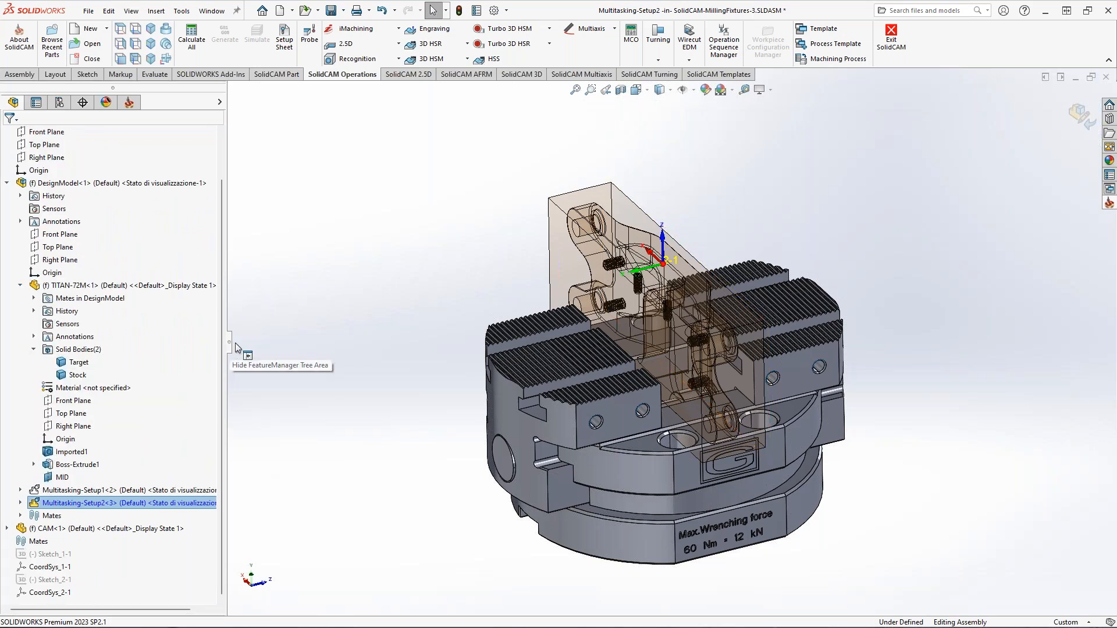
# - Finish editing Multitasking-Setup2 in context and return to the SolidCAM-MillingFixtures-3 assembly
pyautogui.moveTo(235, 343); pyautogui.dragTo(249, 372)
pyautogui.scroll(-2, 649, 376)
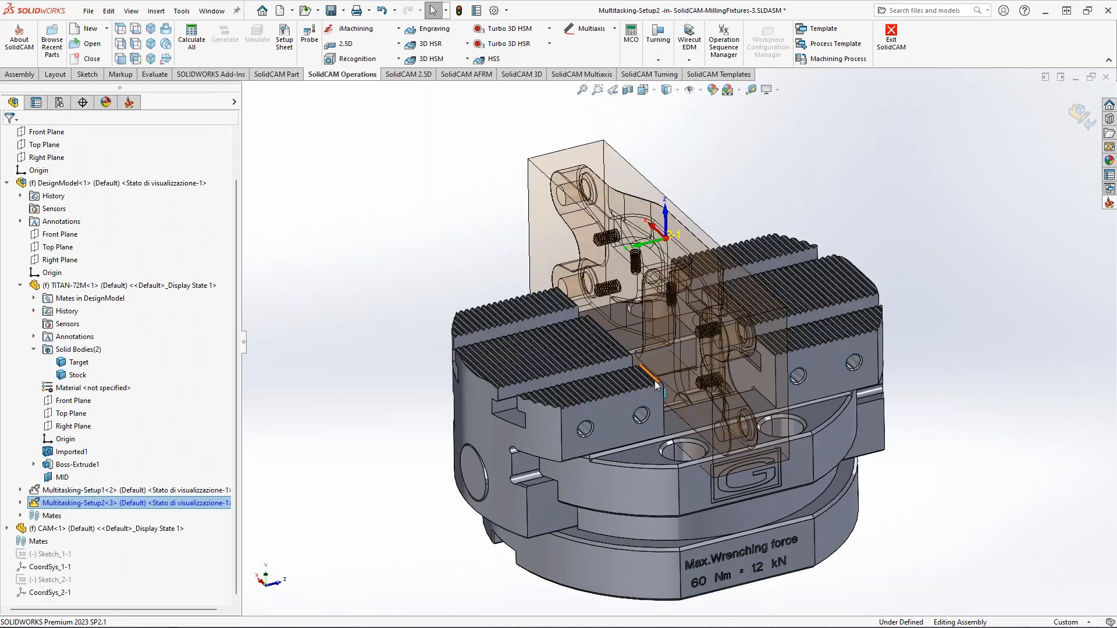
pyautogui.moveTo(651, 377); pyautogui.dragTo(643, 348, button='middle')
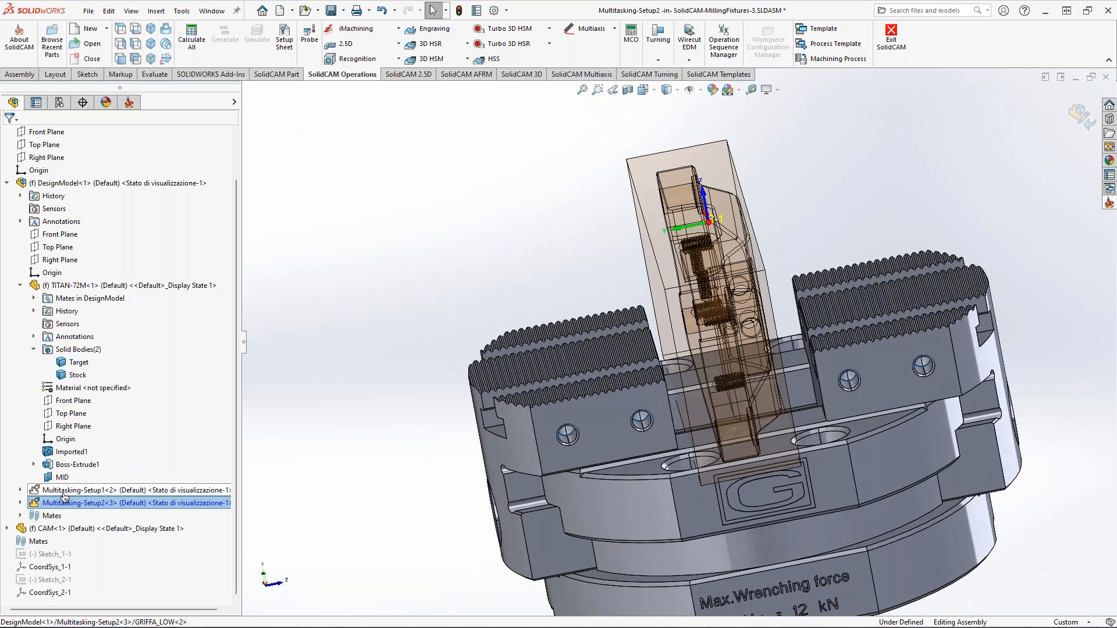
pyautogui.rightClick(51, 505)
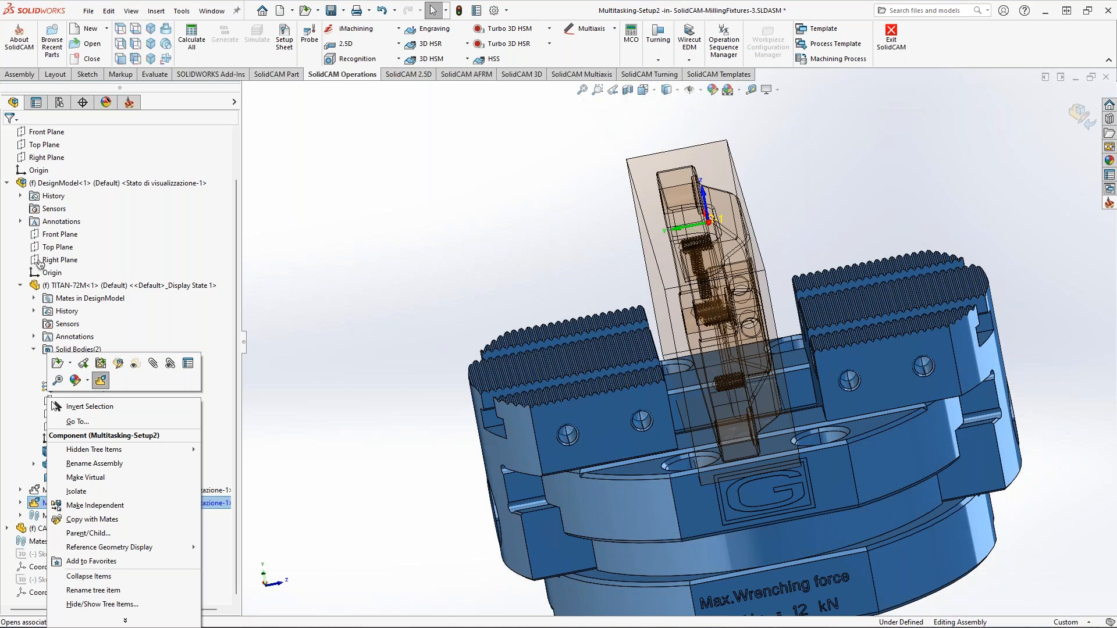
pyautogui.click(100, 381)
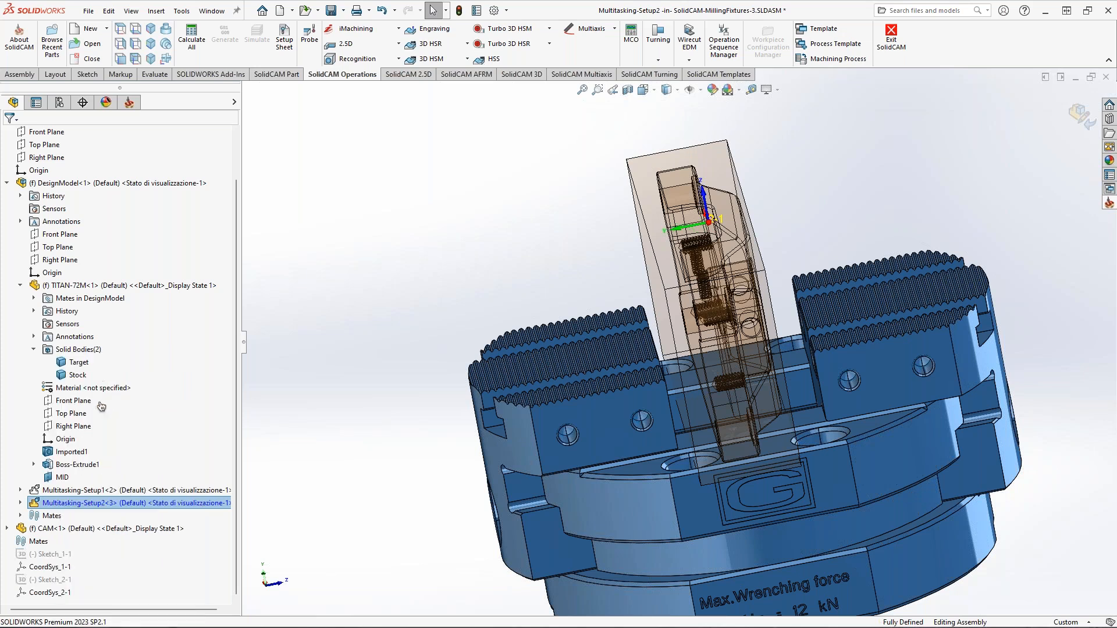
pyautogui.rightClick(53, 503)
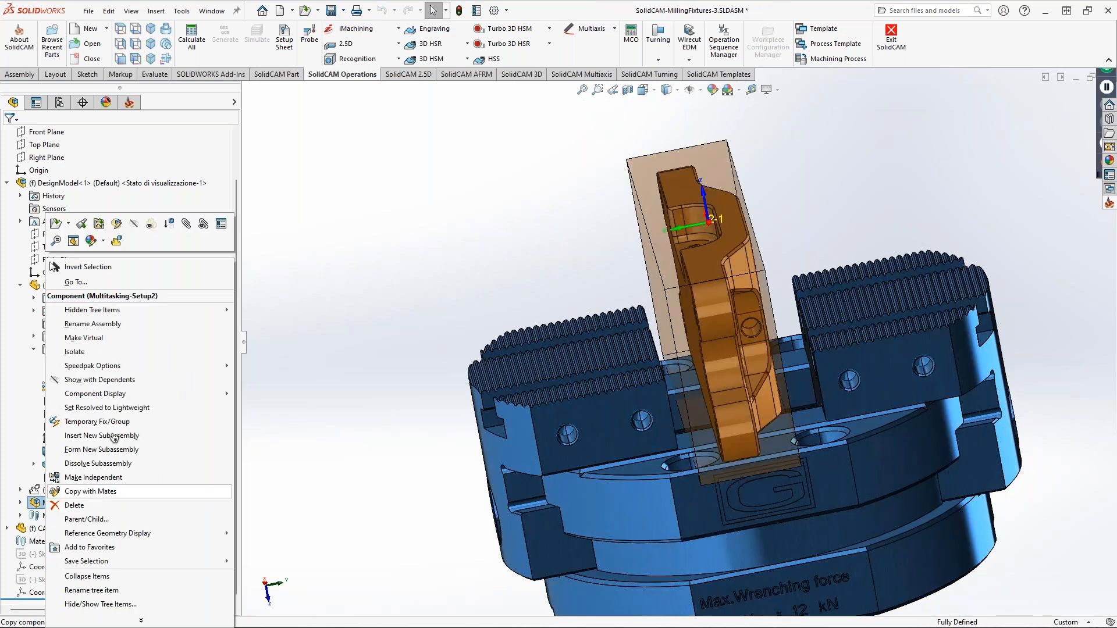
pyautogui.click(117, 242)
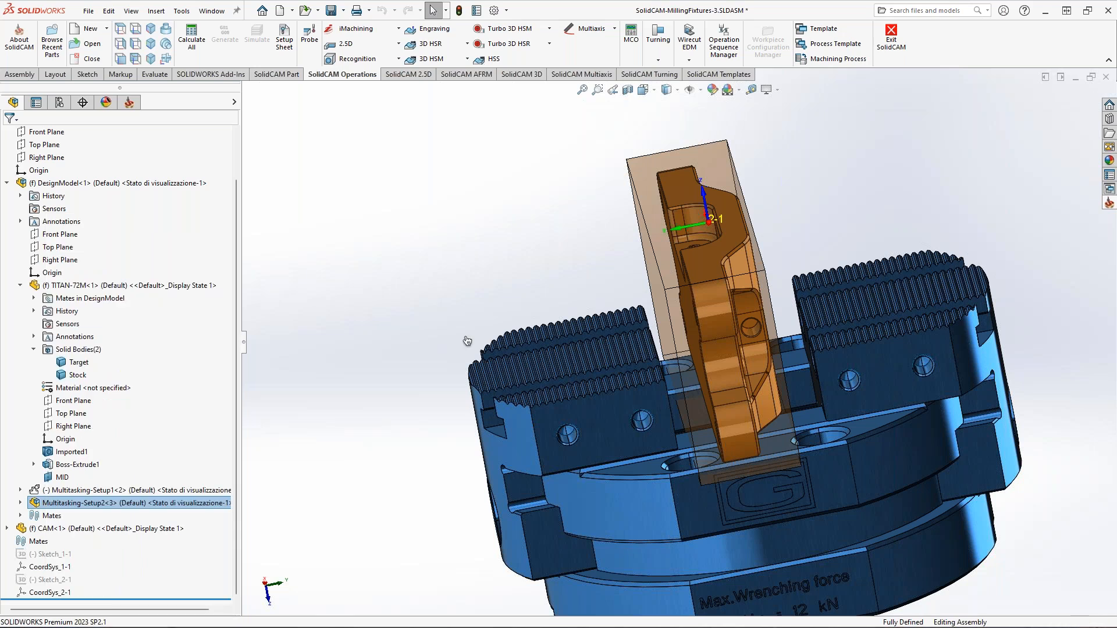
# - Hide the Multitasking-Setup2 vise and view the part and its stock on their own
pyautogui.moveTo(547, 362); pyautogui.dragTo(420, 224, button='middle')
pyautogui.click(117, 503)
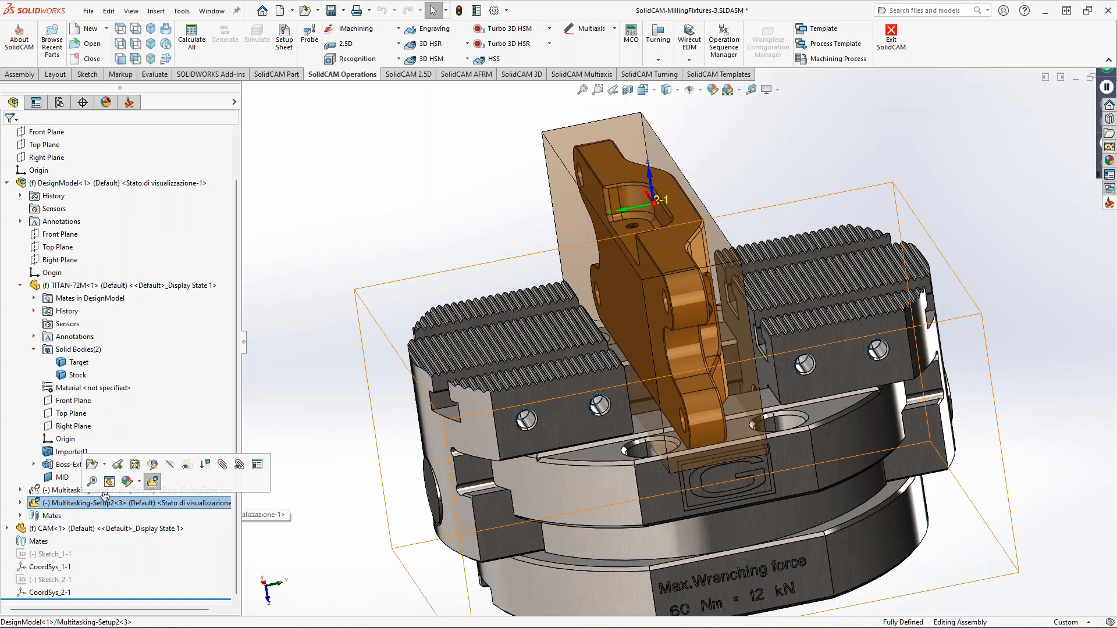
pyautogui.click(175, 463)
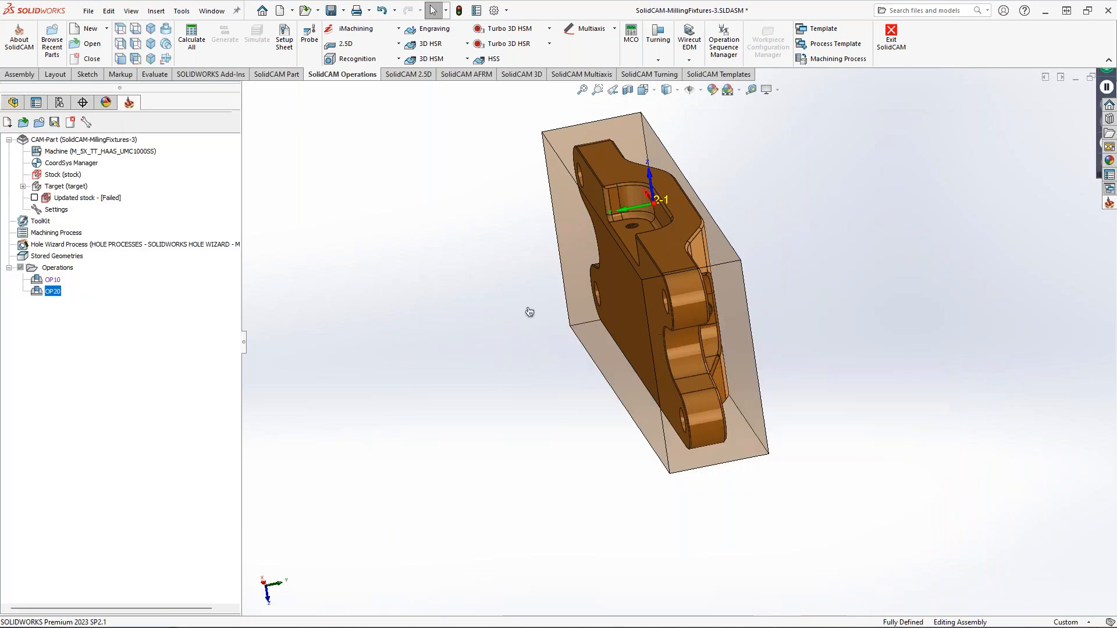
pyautogui.scroll(2, 529, 312)
pyautogui.moveTo(483, 344); pyautogui.dragTo(567, 495, button='middle')
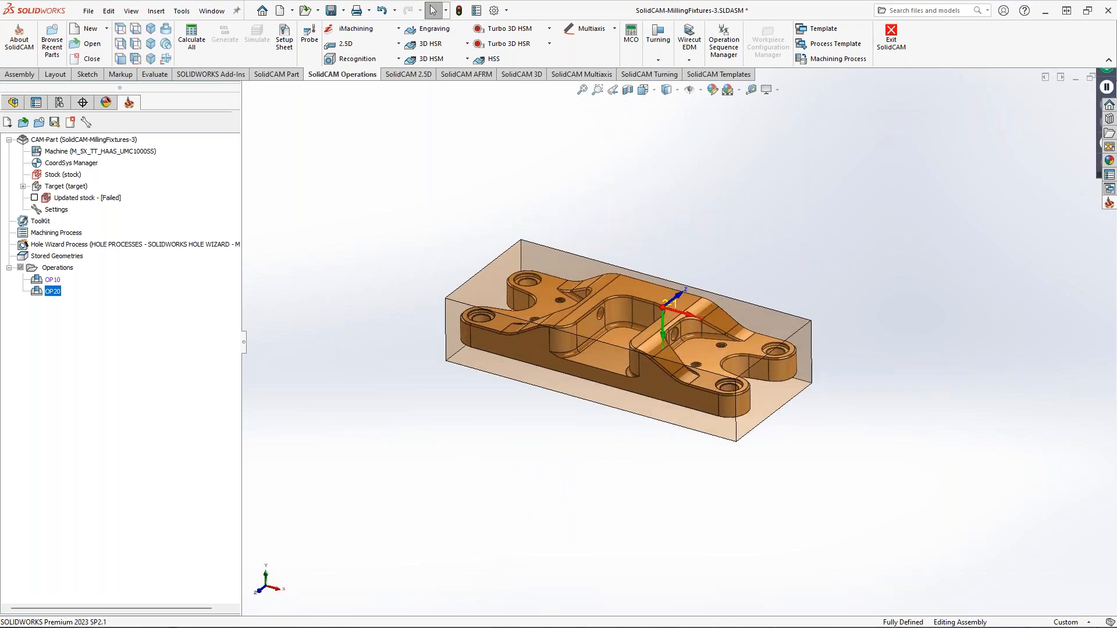
pyautogui.moveTo(621, 449); pyautogui.dragTo(625, 453, button='middle')
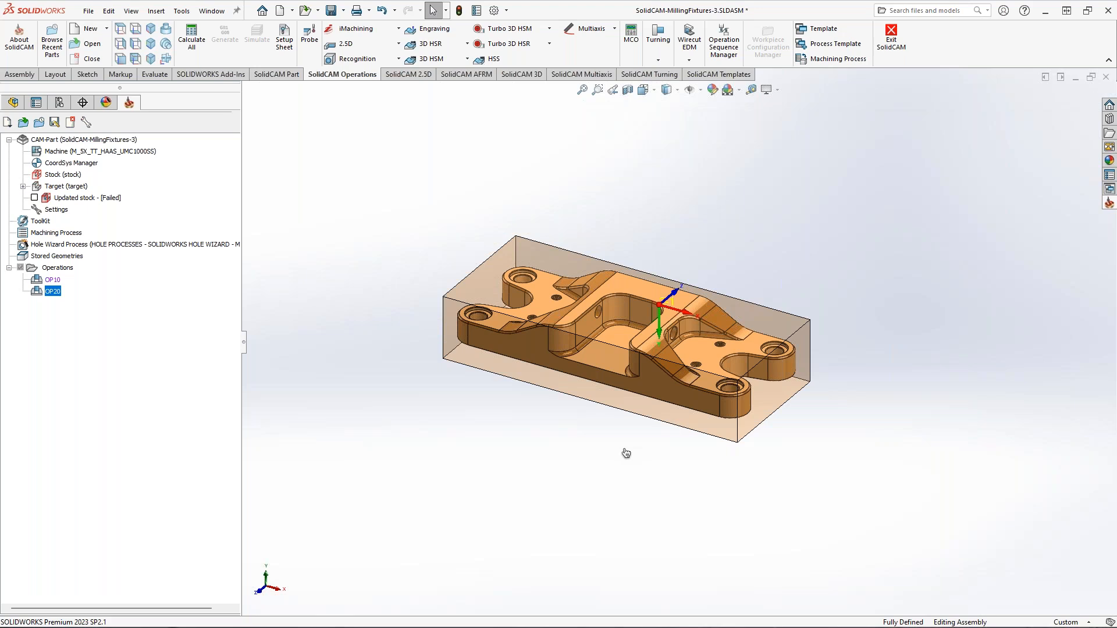
# - Open the Multitasking vise assembly from the recent documents
pyautogui.click(88, 10)
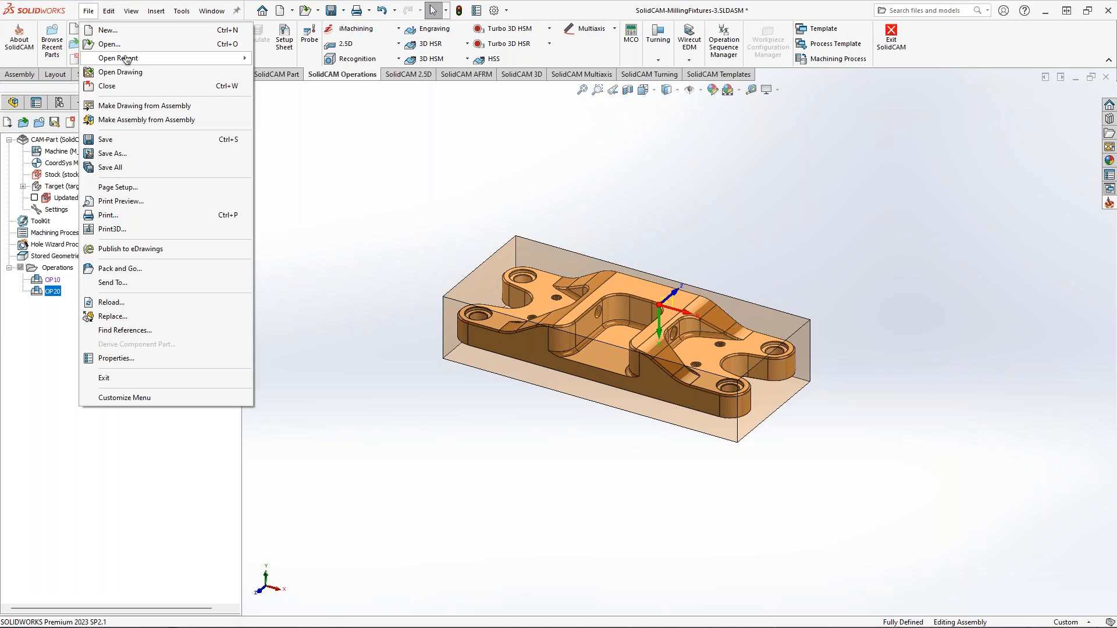
pyautogui.moveTo(129, 60)
pyautogui.click(315, 100)
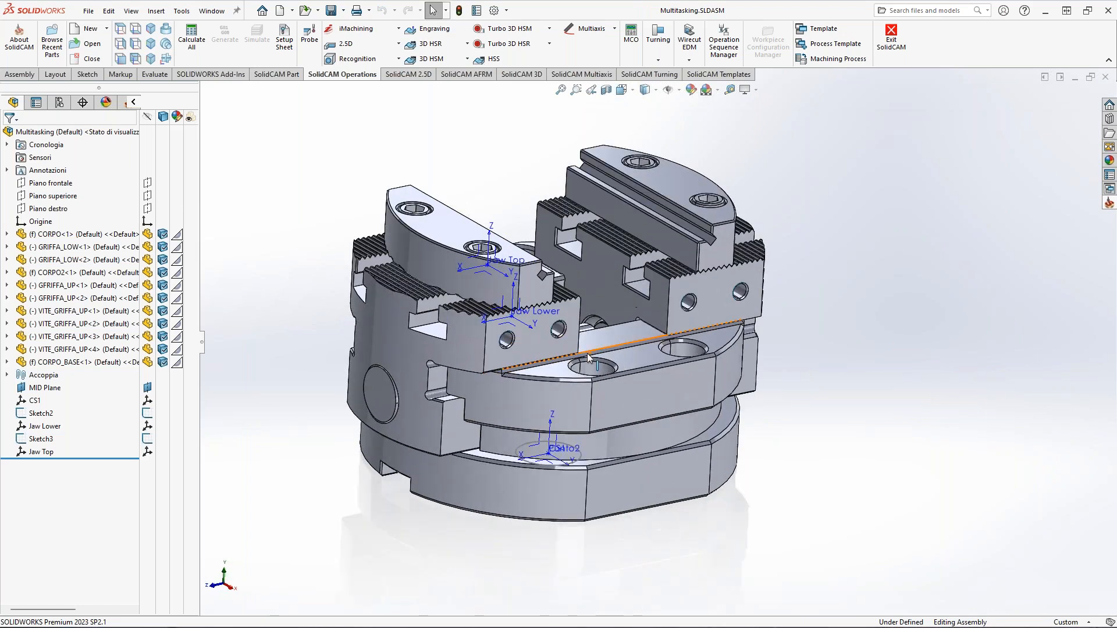
# - Slide the GRIFFA_LOW<1> jaw slightly inwards along the vise body and examine the jaws with their coordinate systems
pyautogui.moveTo(657, 372); pyautogui.dragTo(627, 418, button='middle')
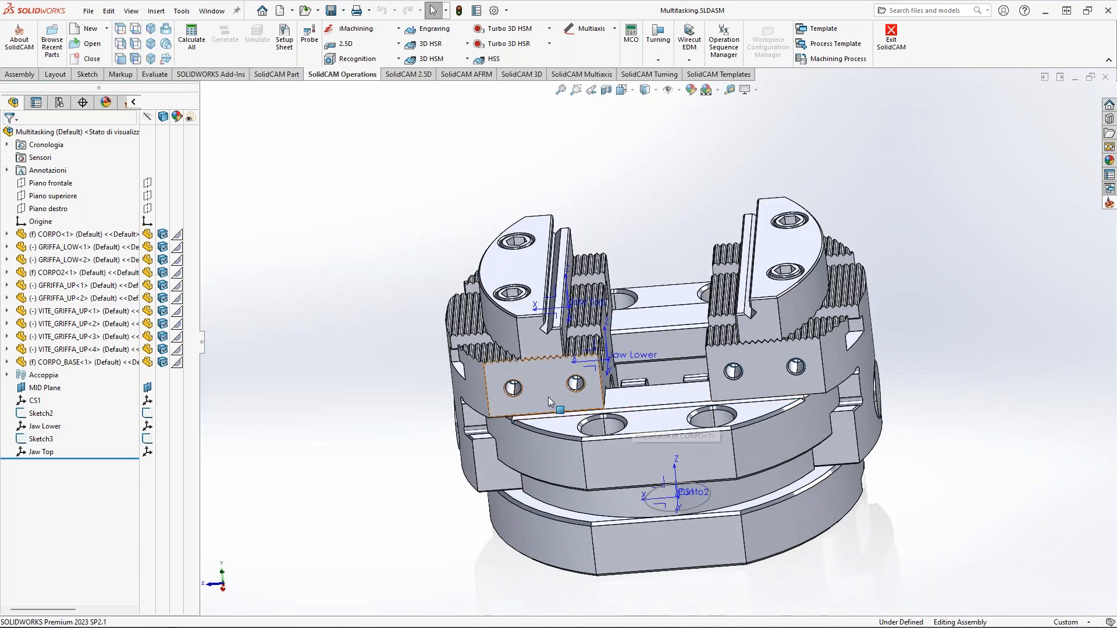
pyautogui.moveTo(548, 396); pyautogui.dragTo(573, 387, button='middle')
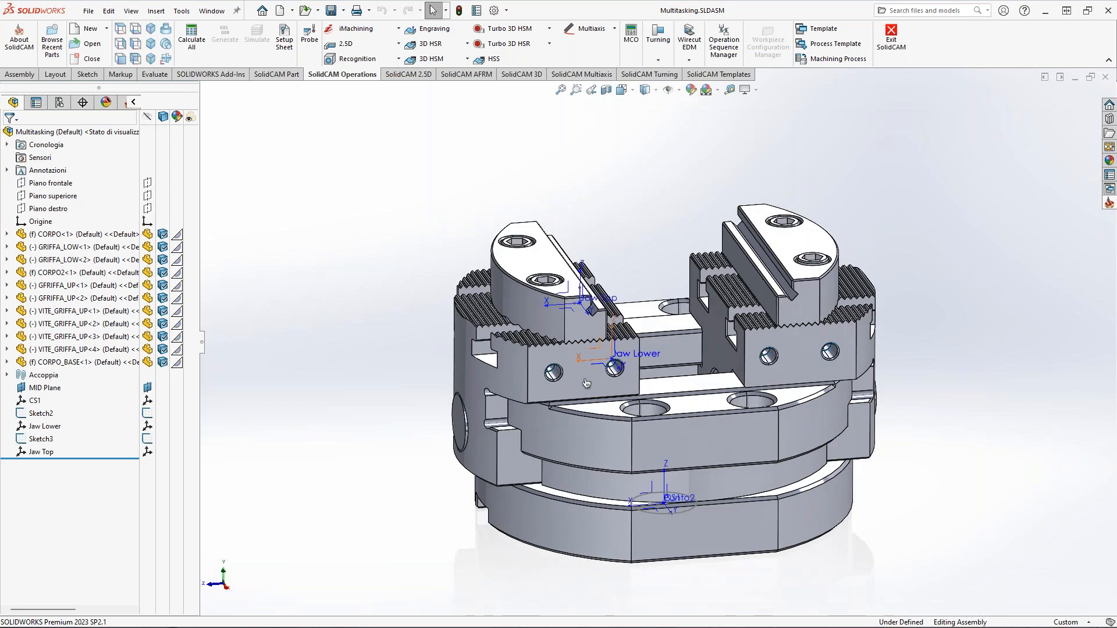
pyautogui.click(574, 387)
pyautogui.moveTo(575, 387); pyautogui.dragTo(582, 385)
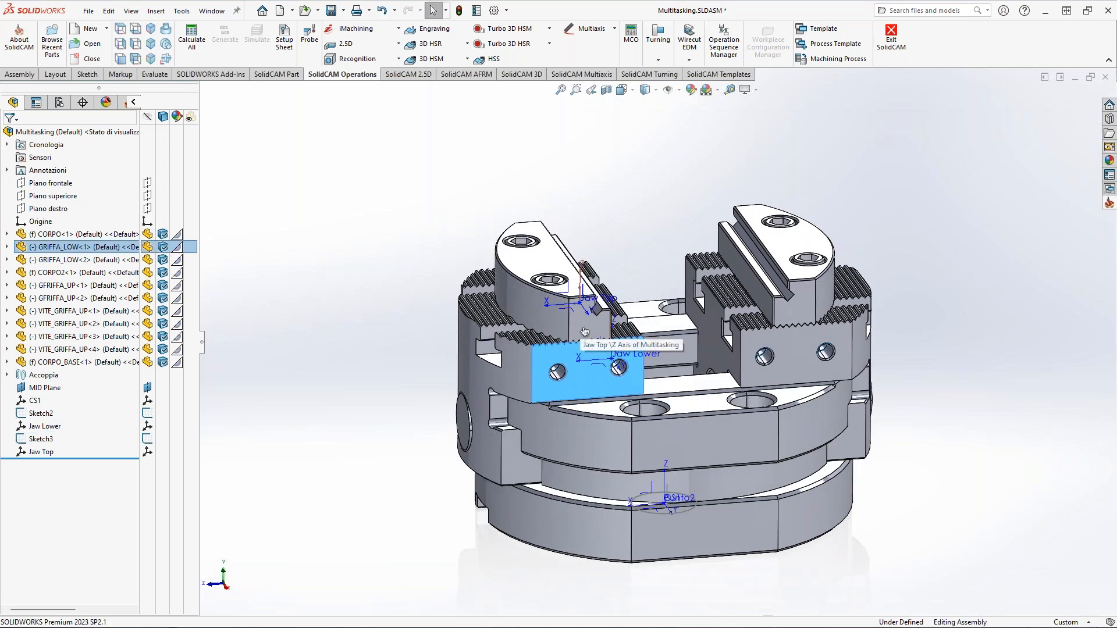
pyautogui.moveTo(714, 385); pyautogui.dragTo(716, 411, button='middle')
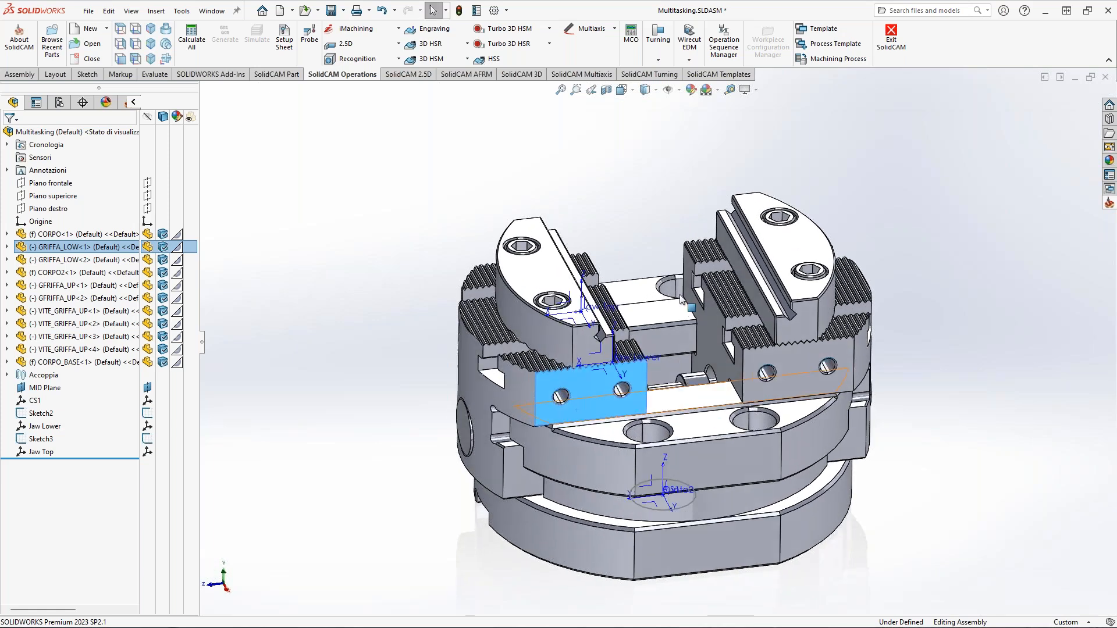
pyautogui.press('Escape')
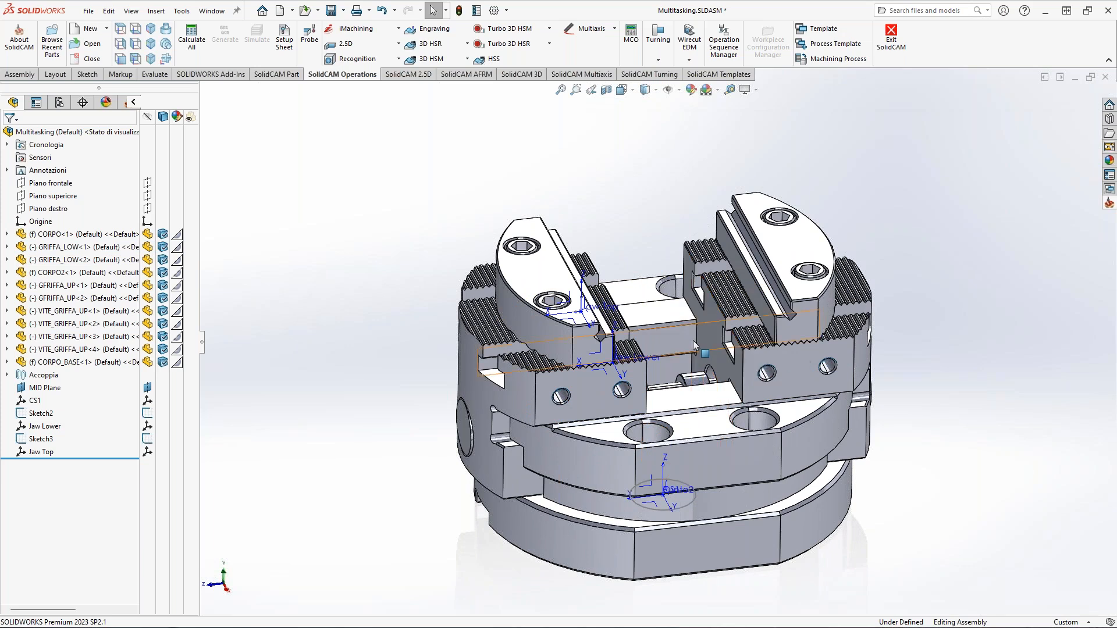
pyautogui.moveTo(692, 340); pyautogui.dragTo(685, 362, button='middle')
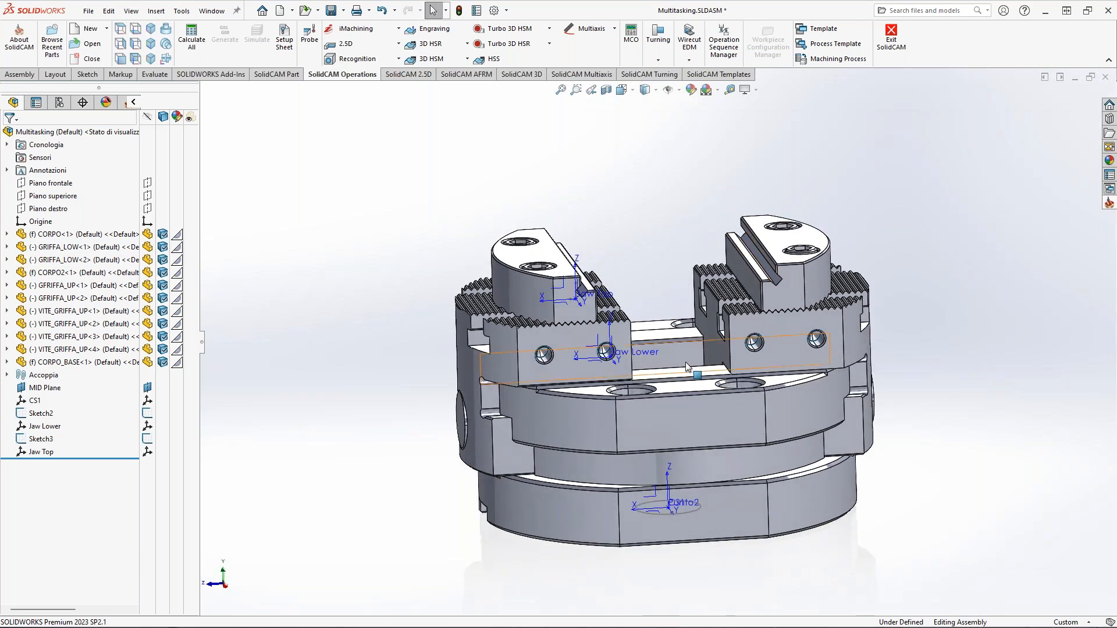
pyautogui.moveTo(667, 290)
pyautogui.mouseDown(button='middle')
pyautogui.moveTo(655, 293)
pyautogui.moveTo(652, 340)
pyautogui.moveTo(683, 333)
pyautogui.mouseUp(button='middle')
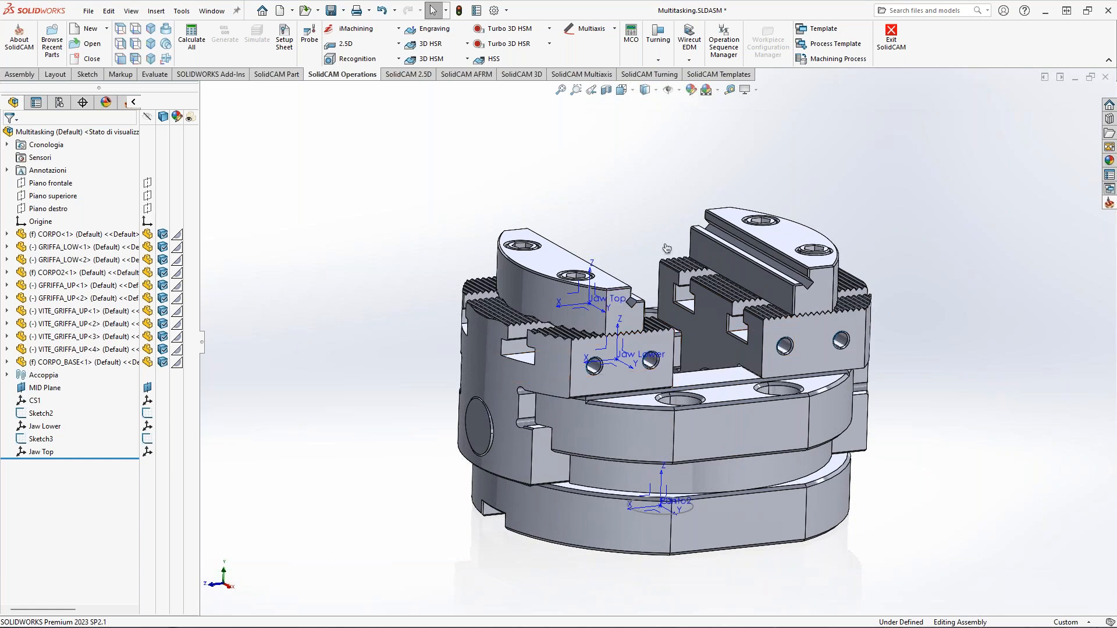
pyautogui.moveTo(648, 246); pyautogui.dragTo(642, 253, button='middle')
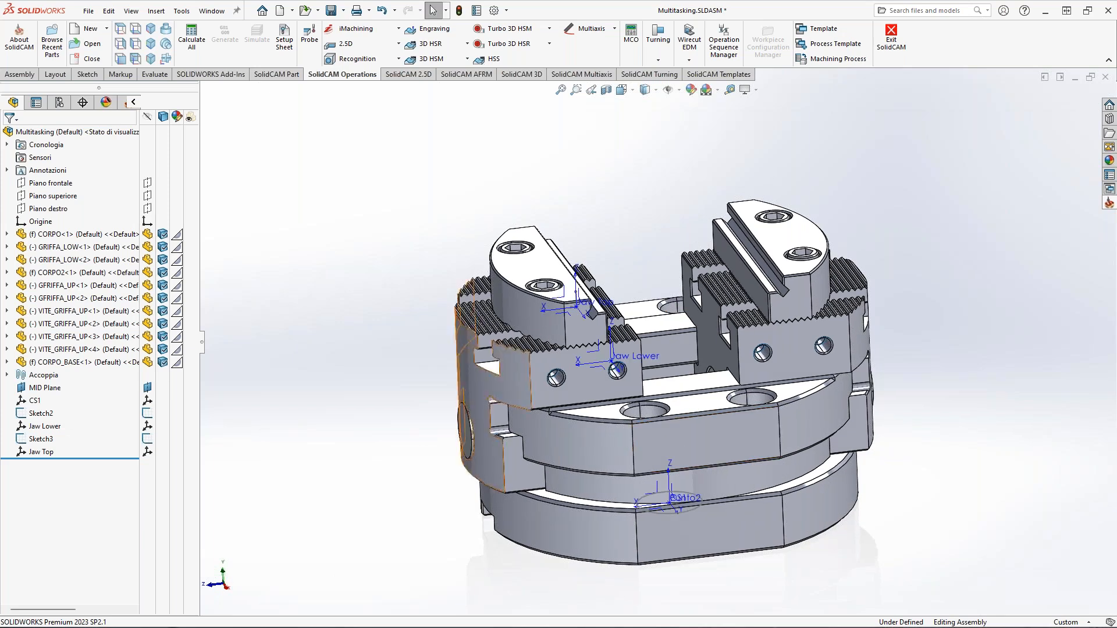
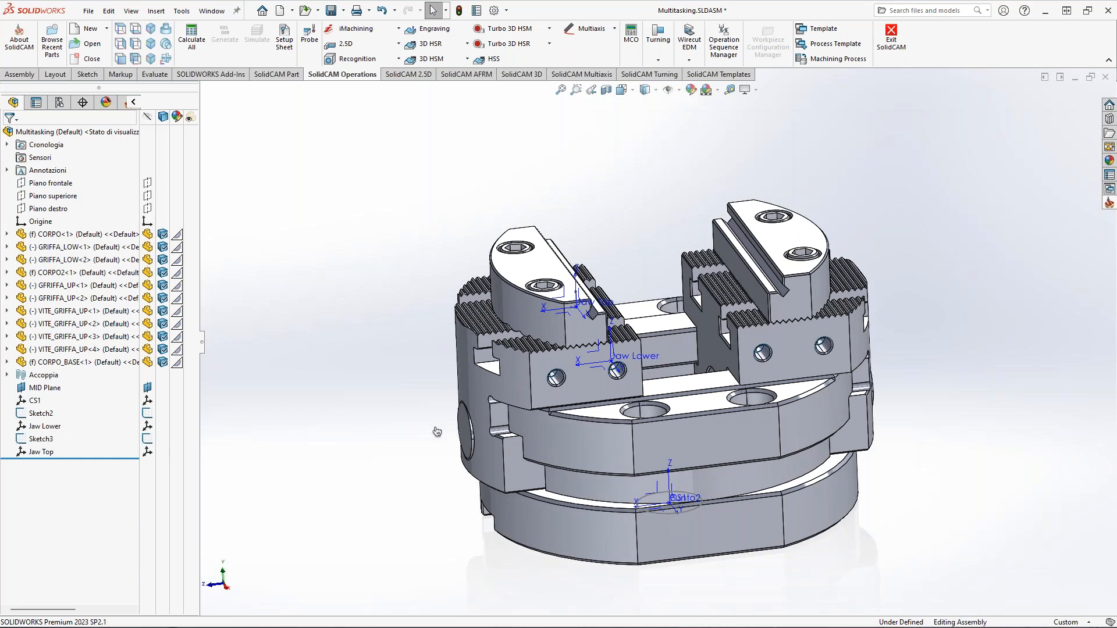
# - Select the CS1 coordinate system and examine its location at the base of the vise
pyautogui.click(34, 401)
pyautogui.scroll(-2, 691, 471)
pyautogui.moveTo(691, 472); pyautogui.dragTo(752, 546, button='middle')
pyautogui.scroll(-3, 752, 545)
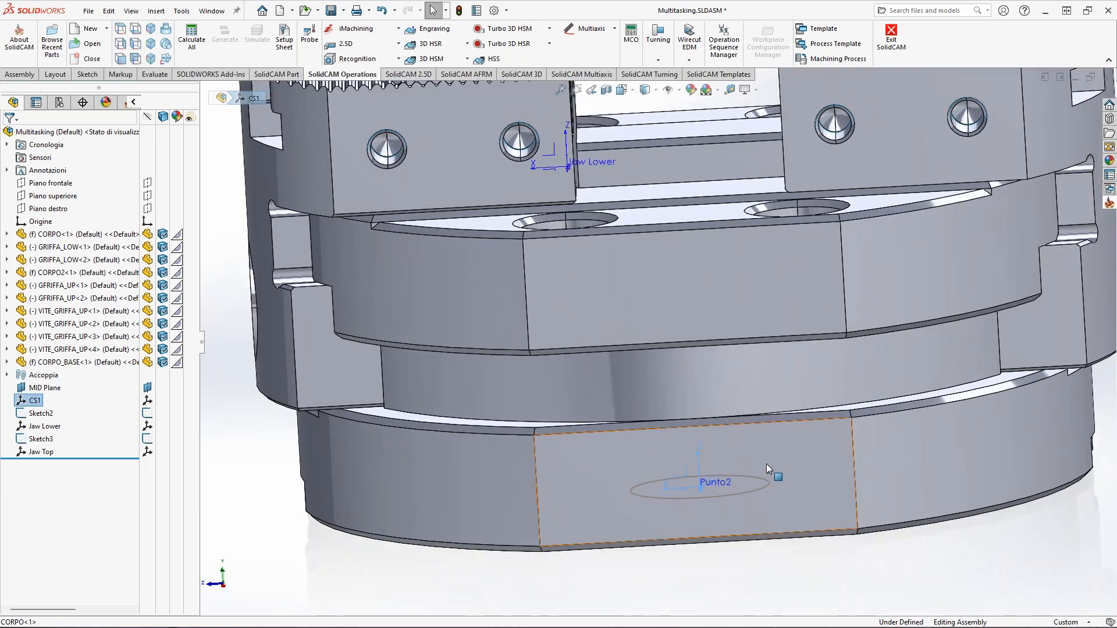
# - Examine the whole vise assembly and the placement of its coordinate systems from the front and the side
pyautogui.moveTo(662, 463); pyautogui.dragTo(669, 477, button='middle')
pyautogui.scroll(1, 681, 480)
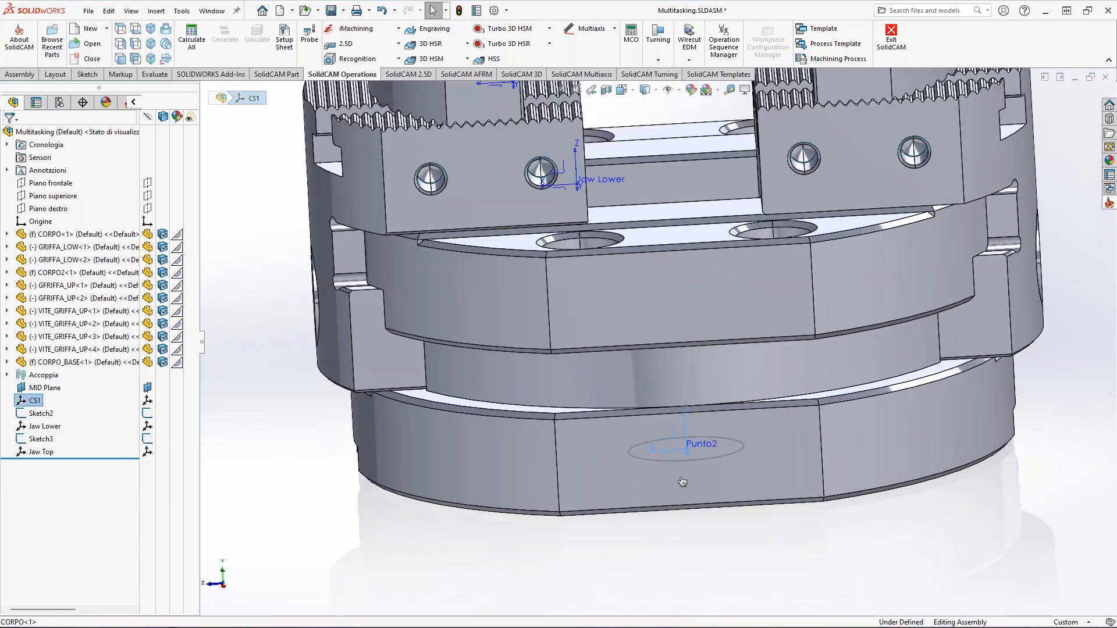
pyautogui.scroll(2, 683, 482)
pyautogui.scroll(2, 685, 433)
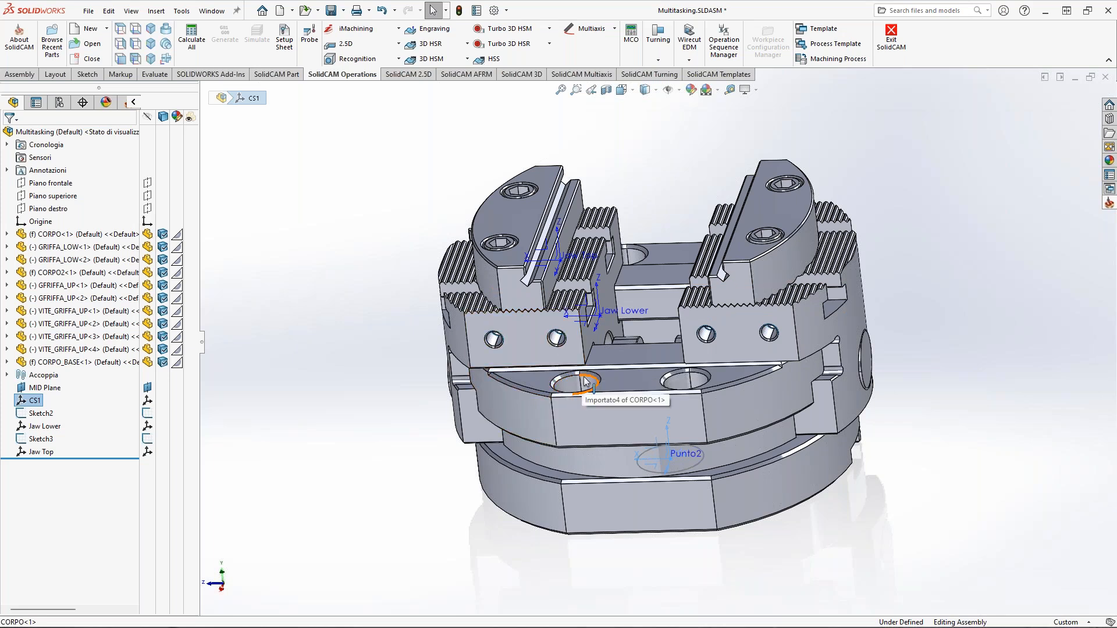
pyautogui.keyDown('ctrl'); pyautogui.moveTo(635, 321); pyautogui.dragTo(675, 379, button='middle'); pyautogui.keyUp('ctrl')
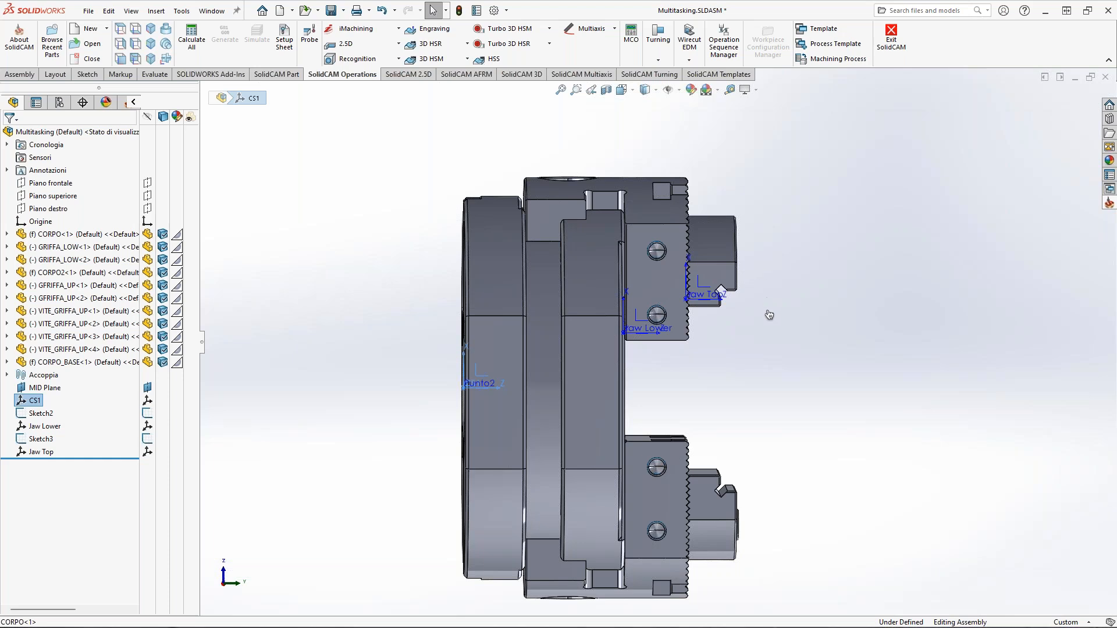
pyautogui.moveTo(763, 269); pyautogui.dragTo(754, 329)
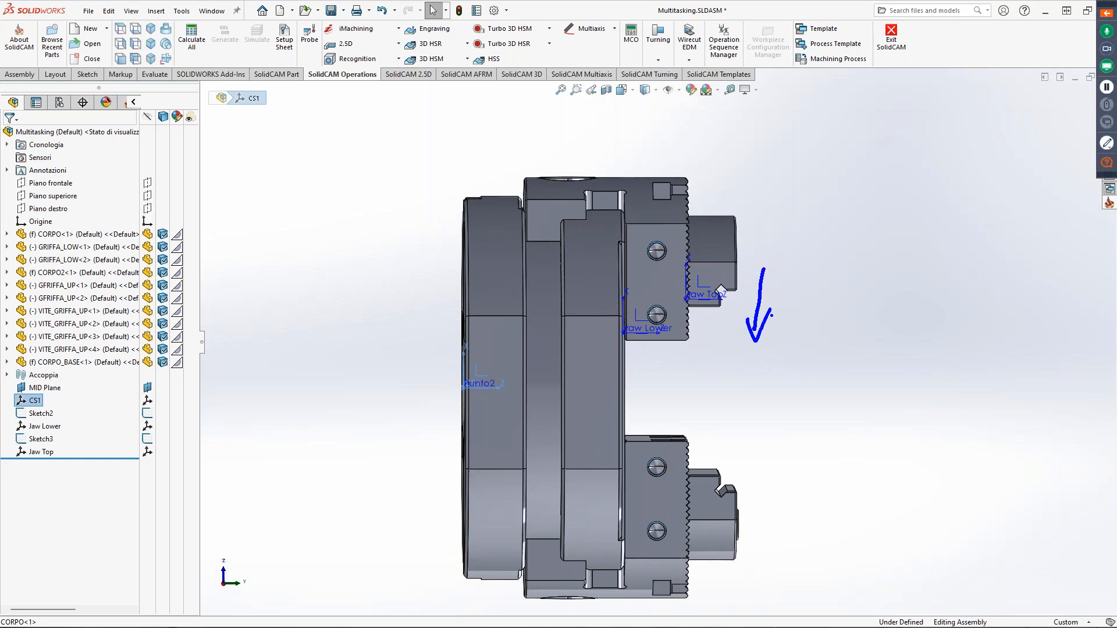
pyautogui.moveTo(752, 474)
pyautogui.mouseDown()
pyautogui.moveTo(751, 414)
pyautogui.moveTo(766, 445)
pyautogui.mouseUp()
pyautogui.moveTo(819, 218); pyautogui.dragTo(818, 281)
pyautogui.moveTo(806, 239); pyautogui.dragTo(834, 230)
pyautogui.moveTo(816, 282)
pyautogui.mouseDown()
pyautogui.moveTo(889, 283)
pyautogui.moveTo(926, 269)
pyautogui.mouseUp()
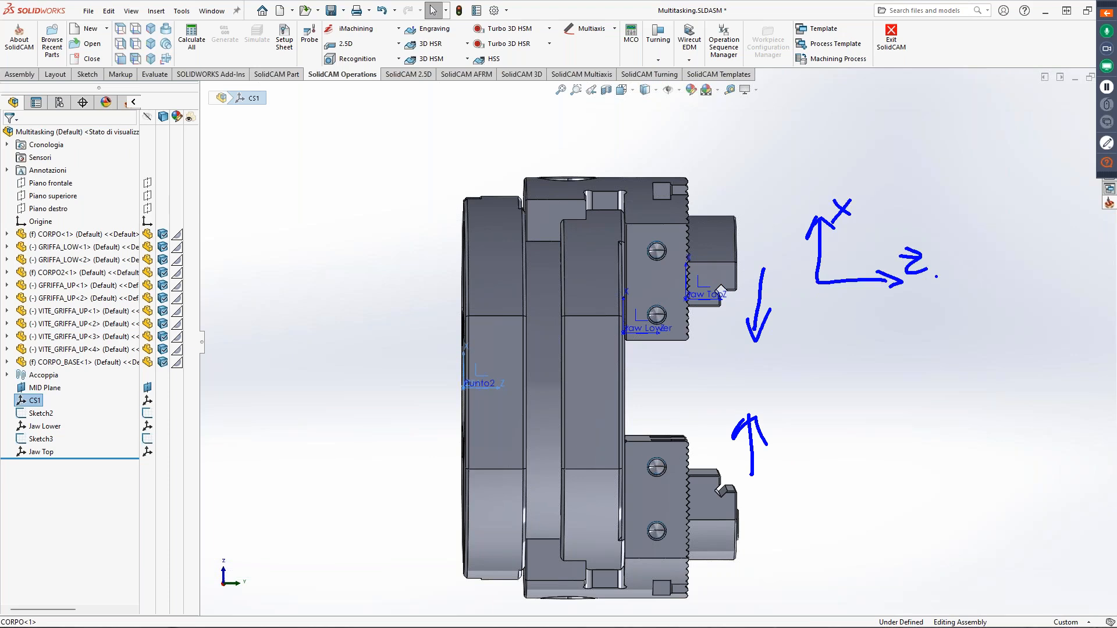
pyautogui.press('Escape')
# - Examine the Jaw Lower and Jaw Top coordinate systems relative to the inner face of the GRIFFA_LOW<1> jaw
pyautogui.moveTo(692, 375)
pyautogui.mouseDown(button='middle')
pyautogui.moveTo(582, 419)
pyautogui.moveTo(614, 404)
pyautogui.moveTo(572, 338)
pyautogui.mouseUp(button='middle')
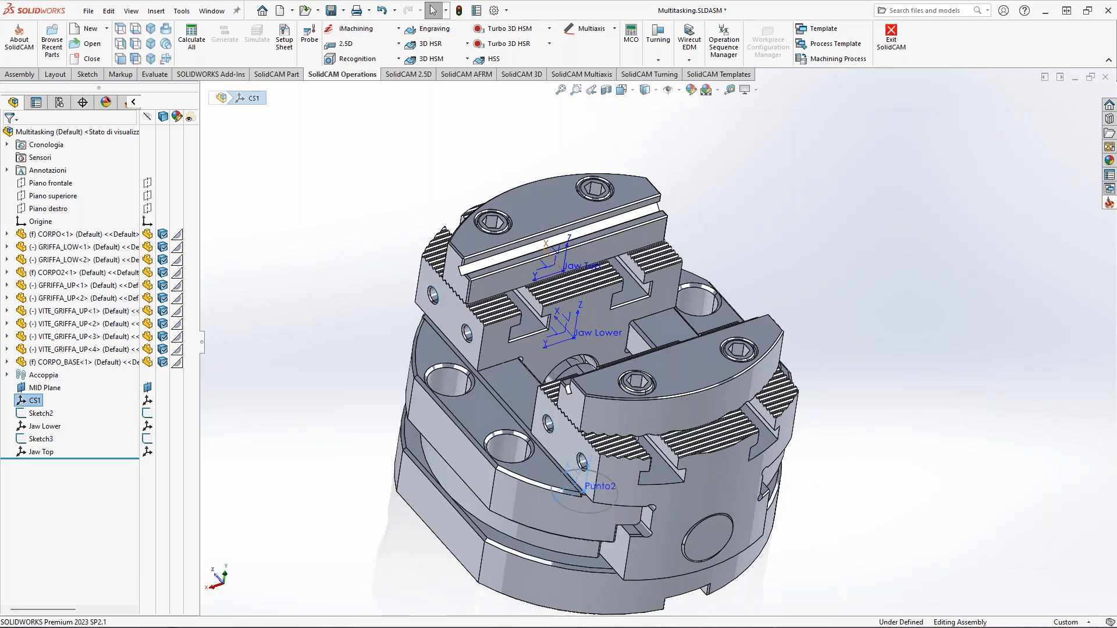
pyautogui.scroll(-3, 578, 344)
pyautogui.moveTo(587, 352); pyautogui.dragTo(725, 414, button='middle')
pyautogui.moveTo(592, 325); pyautogui.dragTo(585, 330, button='middle')
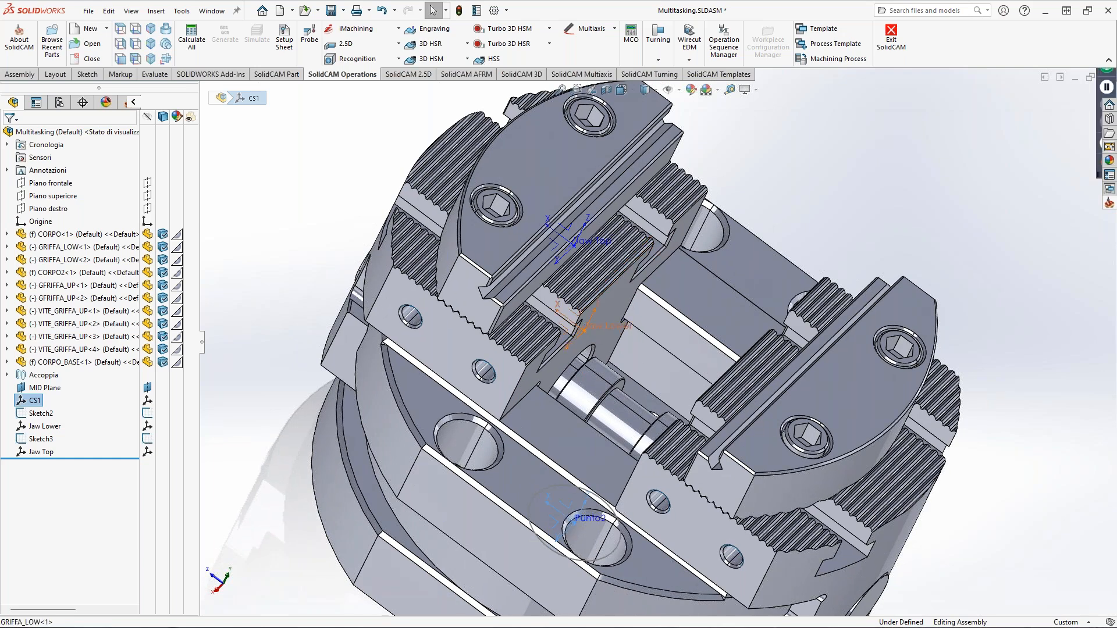
pyautogui.moveTo(618, 296); pyautogui.dragTo(620, 284, button='middle')
pyautogui.click(620, 284)
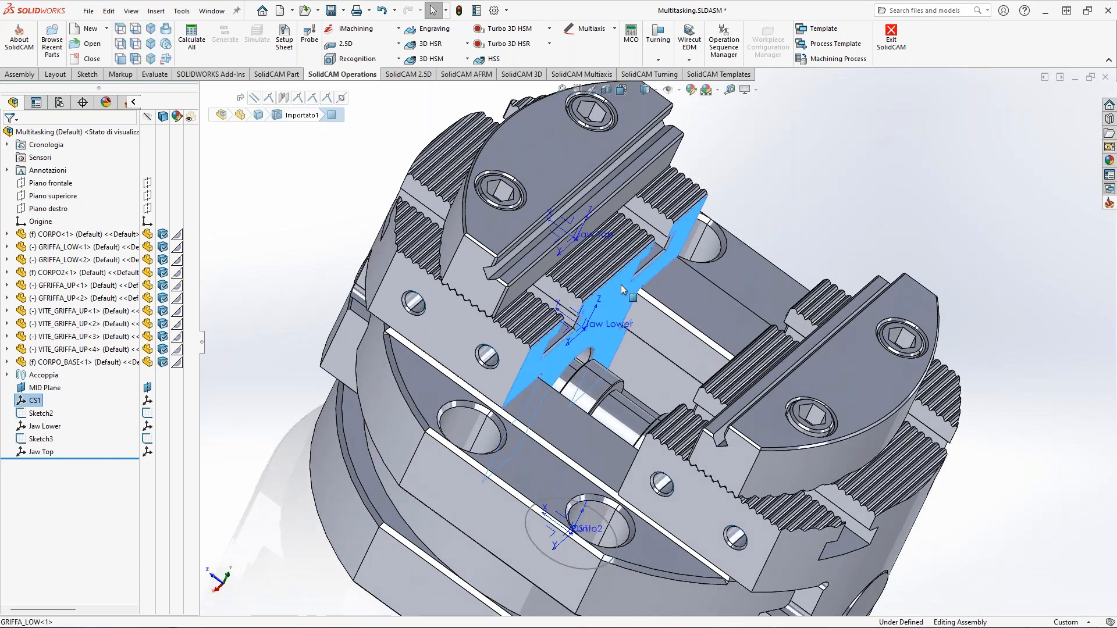
pyautogui.click(866, 235)
pyautogui.moveTo(866, 235)
pyautogui.mouseDown(button='middle')
pyautogui.moveTo(731, 314)
pyautogui.moveTo(715, 361)
pyautogui.moveTo(722, 398)
pyautogui.moveTo(671, 363)
pyautogui.mouseUp(button='middle')
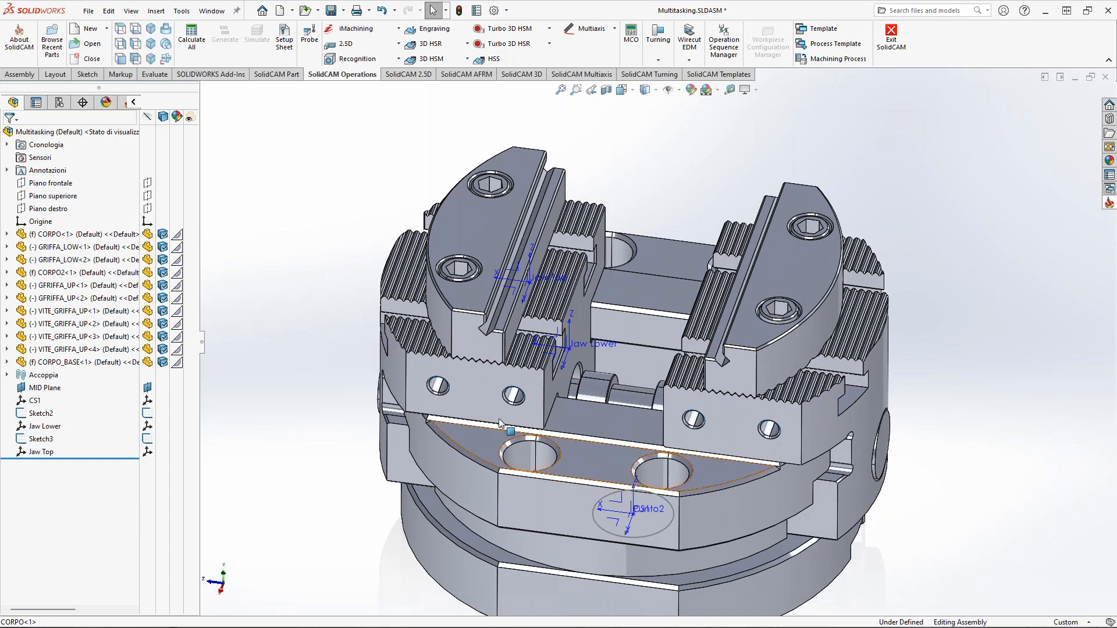
# - Hide both lower jaws, both upper jaws and the jaw screws so only the vise body parts are displayed
pyautogui.press('Tab')
pyautogui.press('Tab')
pyautogui.press('Tab')
pyautogui.press('Tab')
pyautogui.press('Tab')
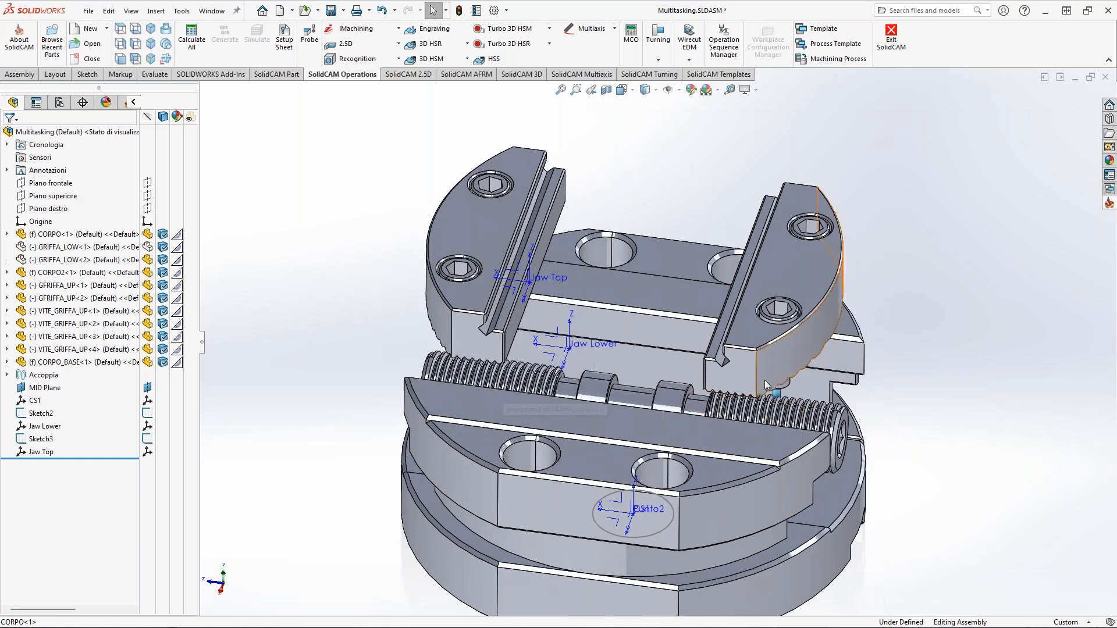
pyautogui.press('Tab')
pyautogui.press('Tab')
pyautogui.moveTo(634, 376)
pyautogui.mouseDown(button='middle')
pyautogui.moveTo(617, 371)
pyautogui.moveTo(616, 422)
pyautogui.moveTo(616, 374)
pyautogui.mouseUp(button='middle')
# - Show the GRIFFA_LOW<1> lower jaw again and hide the vise body parts to isolate it
pyautogui.hotkey('shift', 'Tab')
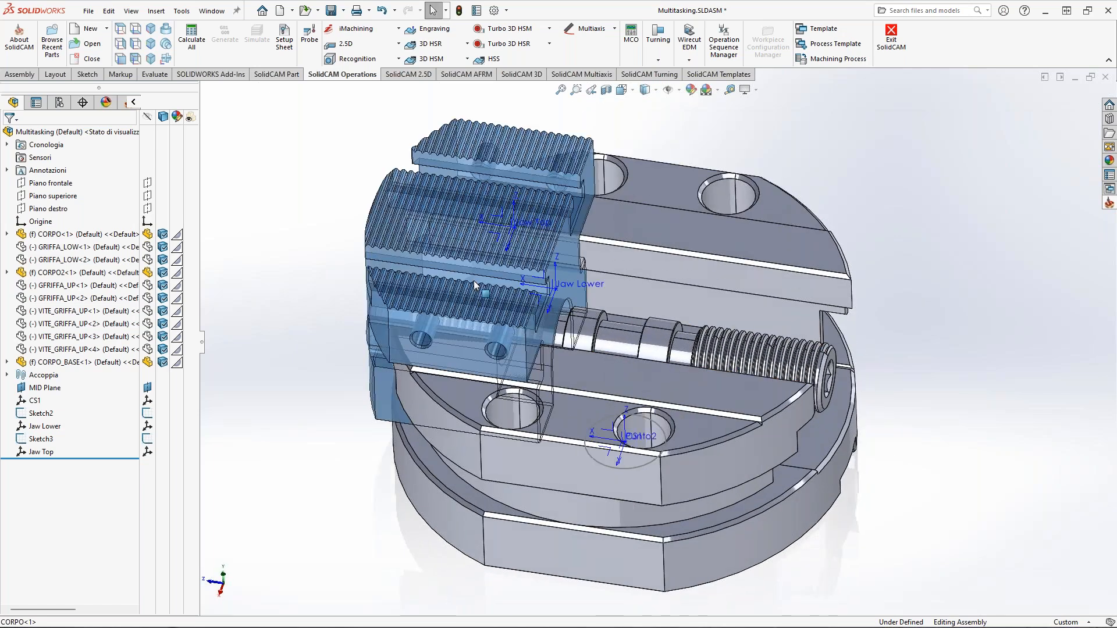
pyautogui.press('Tab')
pyautogui.press('Tab')
pyautogui.moveTo(541, 287)
pyautogui.mouseDown(button='middle')
pyautogui.moveTo(548, 276)
pyautogui.moveTo(503, 315)
pyautogui.moveTo(531, 303)
pyautogui.mouseUp(button='middle')
pyautogui.press('Tab')
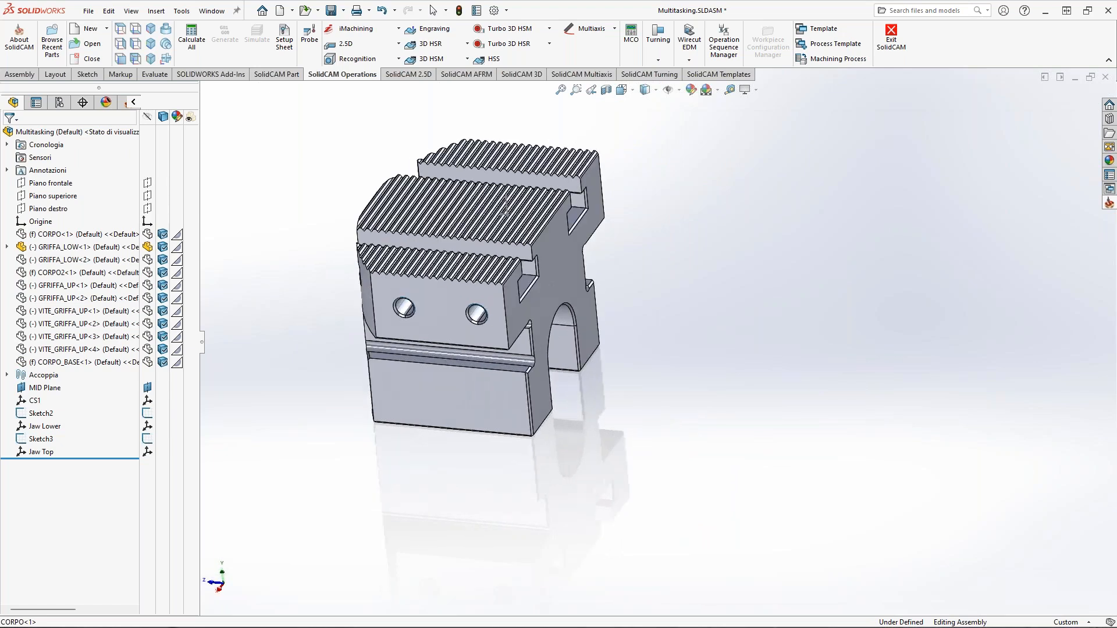
# - Isolate the GFRIFFA_UP<2> upper jaw in place of the lower jaw and examine it with the Jaw Top coordinate system
pyautogui.press('Tab')
pyautogui.hotkey('shift', 'Tab')
pyautogui.hotkey('shift', 'Tab')
pyautogui.press('Tab')
pyautogui.keyDown('ctrl'); pyautogui.moveTo(552, 262); pyautogui.dragTo(607, 349, button='middle'); pyautogui.keyUp('ctrl')
pyautogui.moveTo(624, 416); pyautogui.dragTo(632, 432, button='middle')
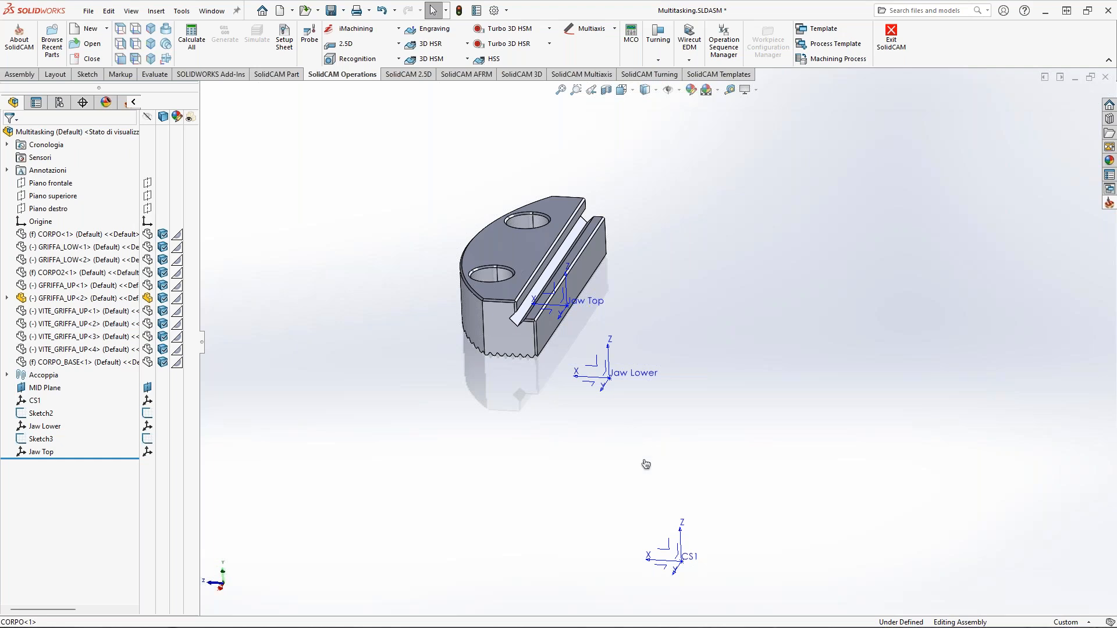
pyautogui.moveTo(659, 485); pyautogui.dragTo(688, 477, button='middle')
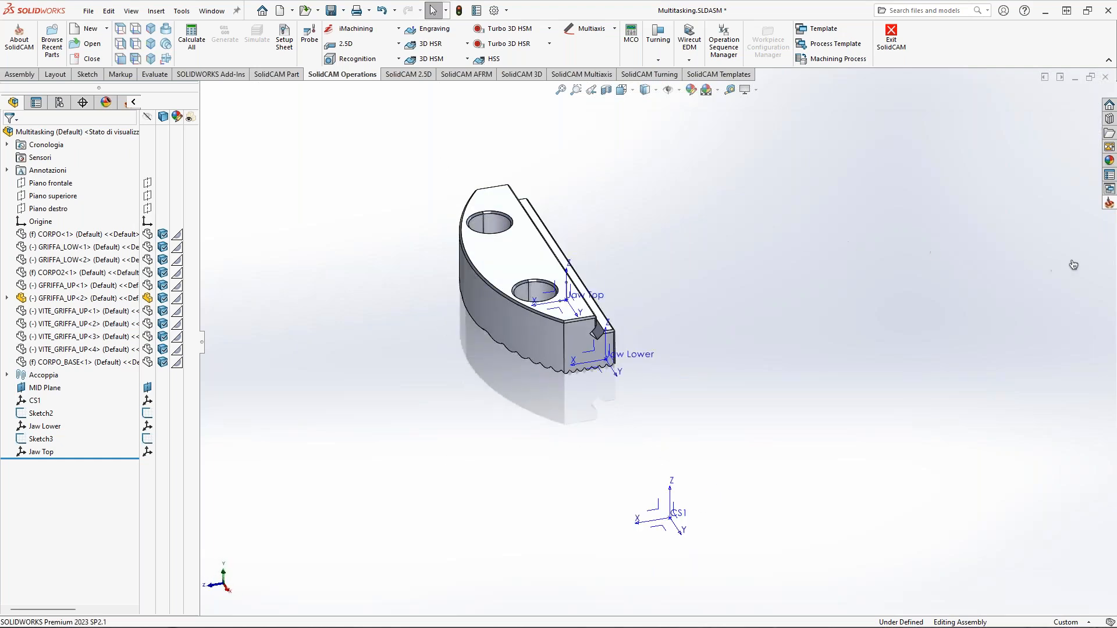
# - Create a new tool components library and save it as W2.tlv in the Tools Libraries folder
pyautogui.click(1109, 204)
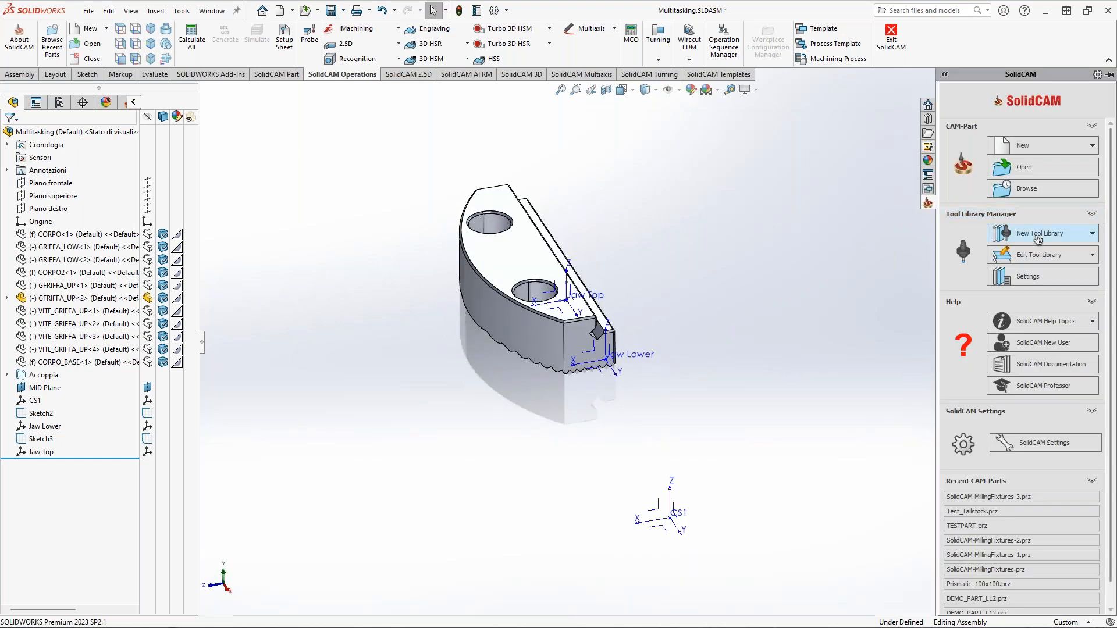
pyautogui.click(1037, 238)
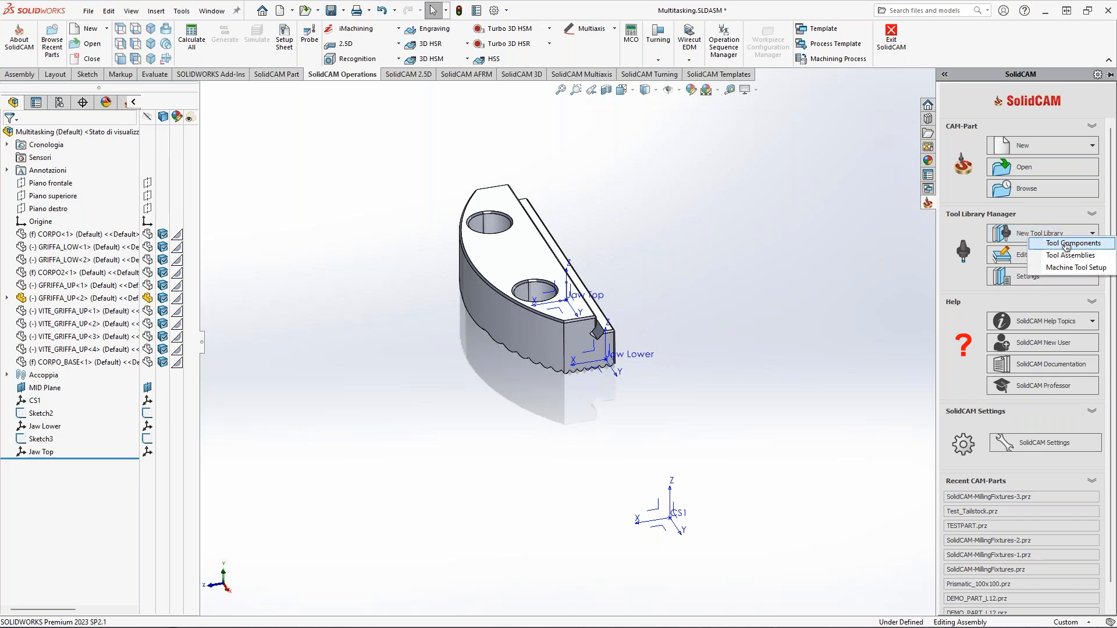
pyautogui.click(1066, 244)
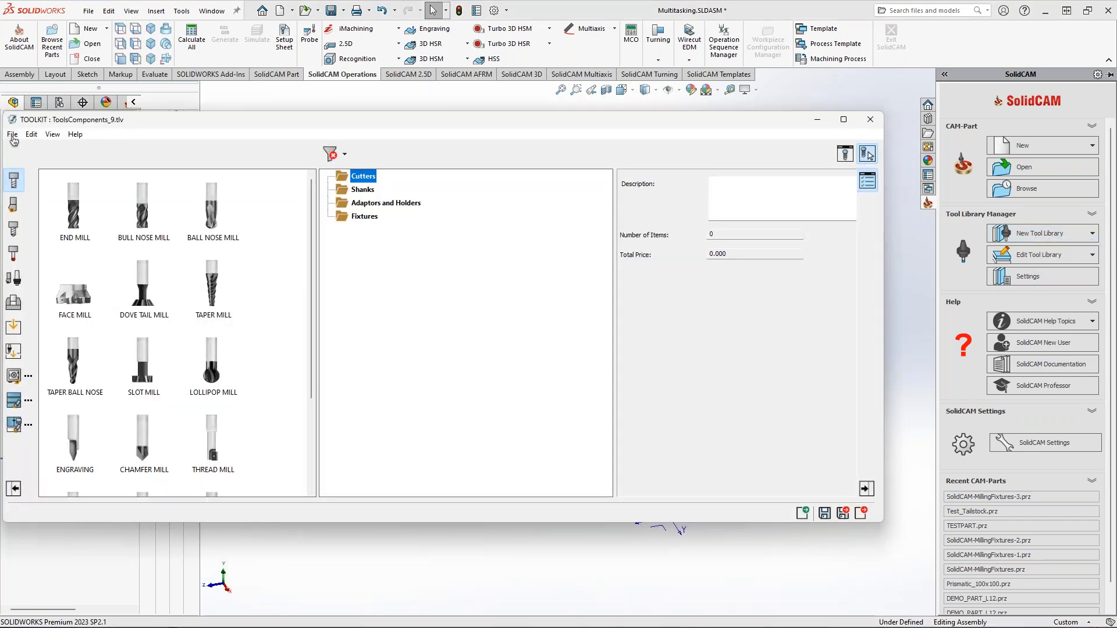
pyautogui.click(12, 141)
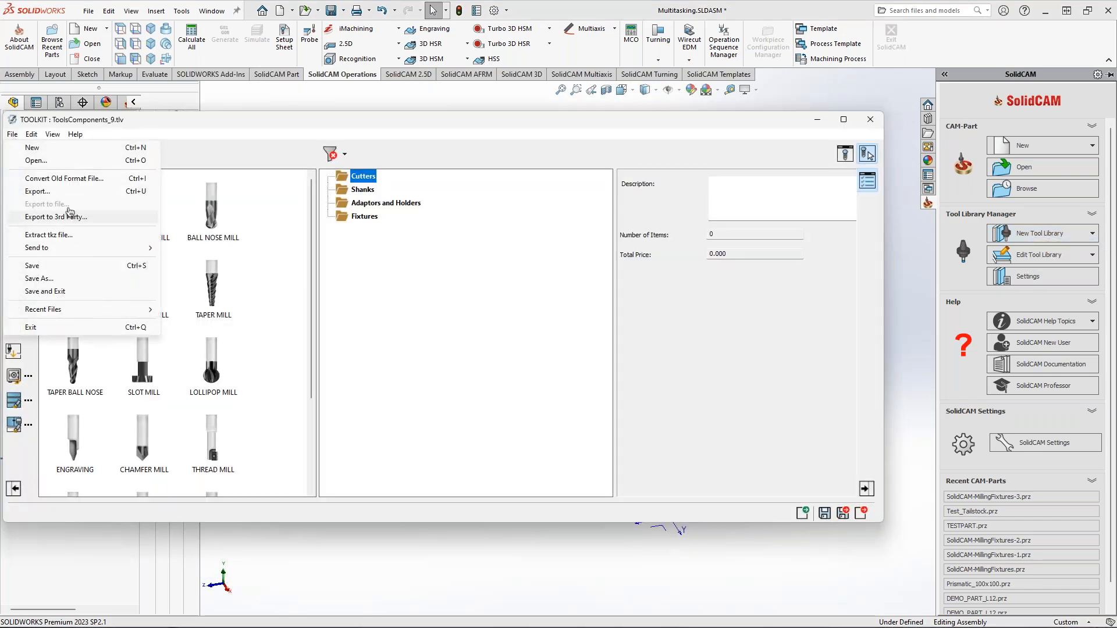
pyautogui.click(39, 278)
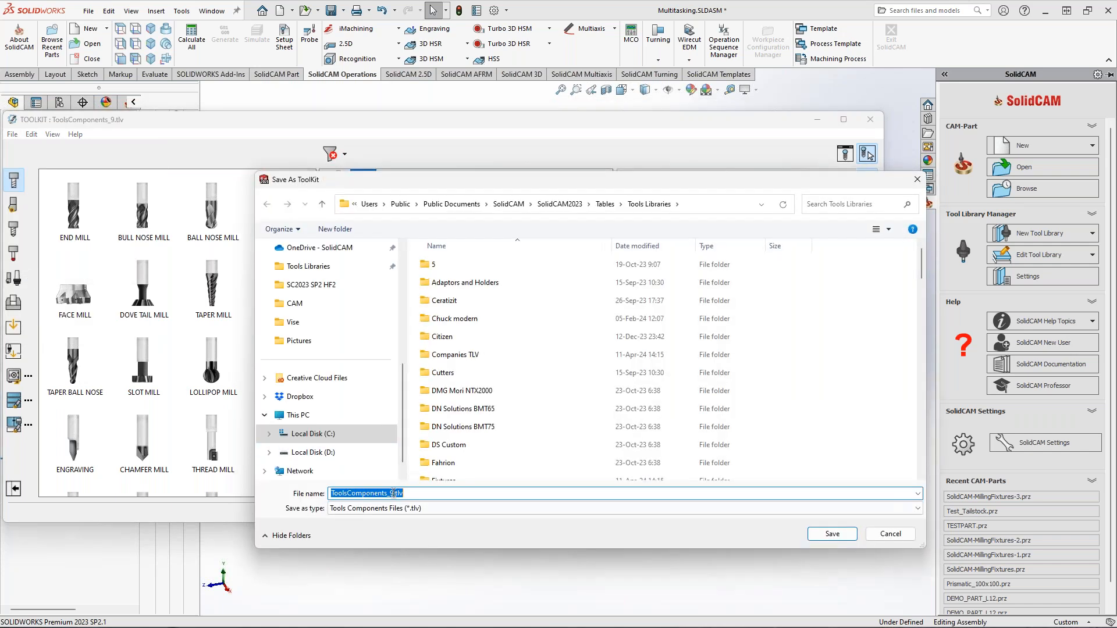
pyautogui.write('W2')
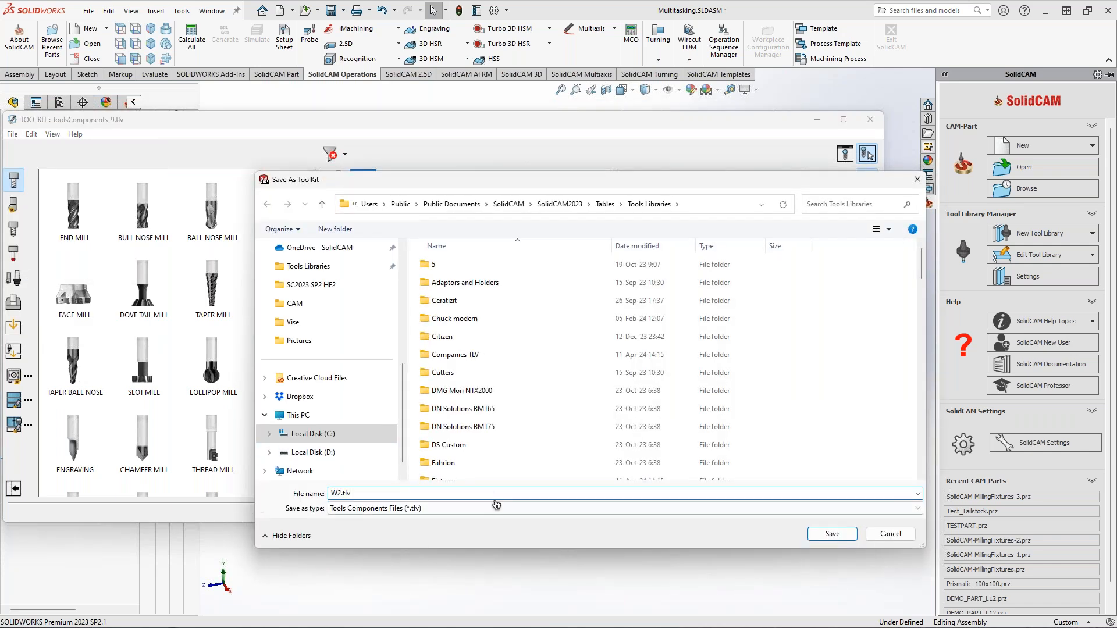
pyautogui.click(832, 533)
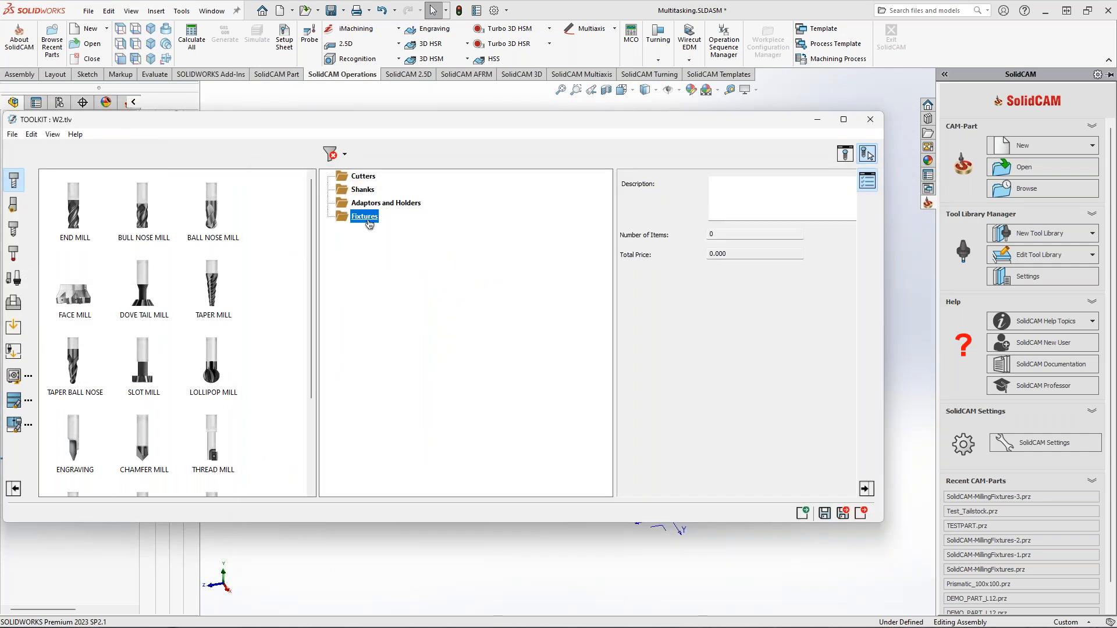
# - Start a structure import into the library's Fixtures folder and browse to the Webinar Fixture - Part 2 folder
pyautogui.click(18, 306)
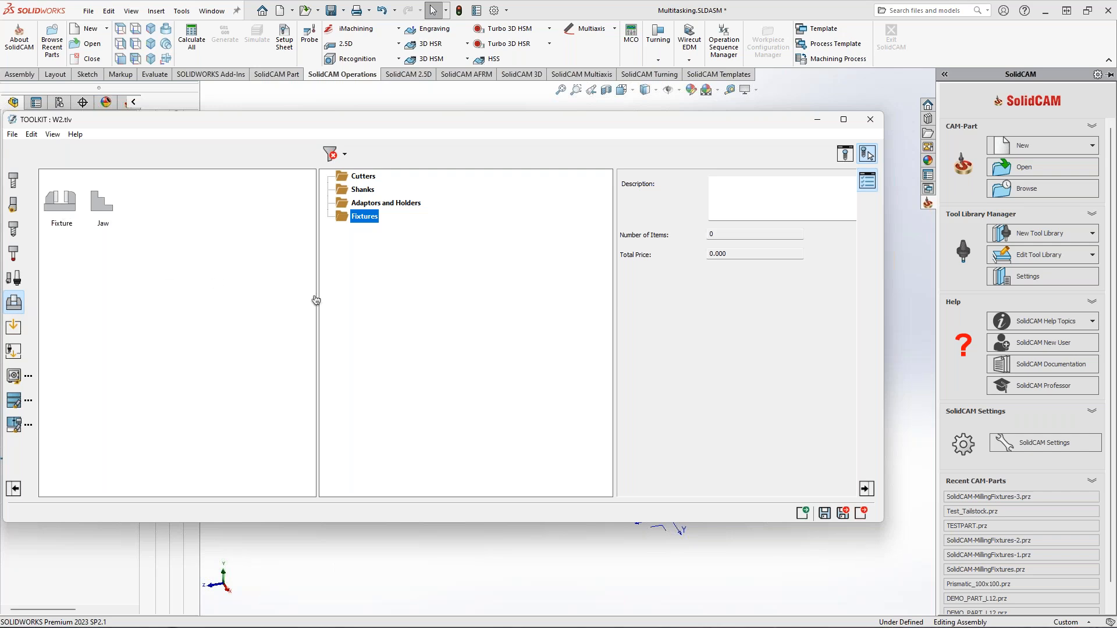
pyautogui.moveTo(161, 297); pyautogui.dragTo(157, 297)
pyautogui.rightClick(193, 215)
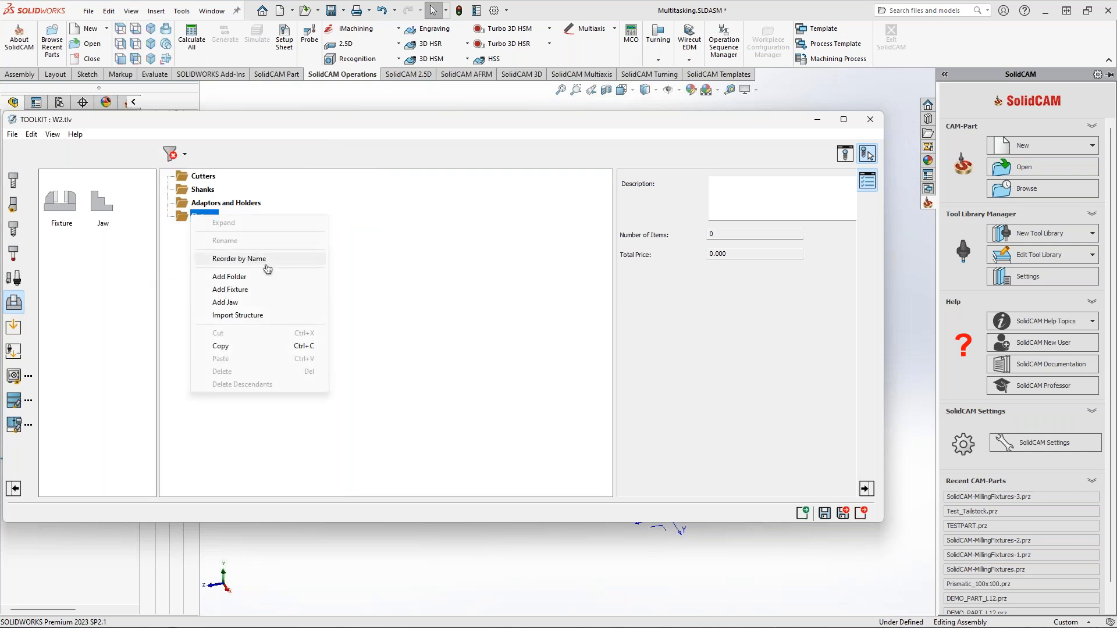
pyautogui.click(261, 317)
pyautogui.click(526, 373)
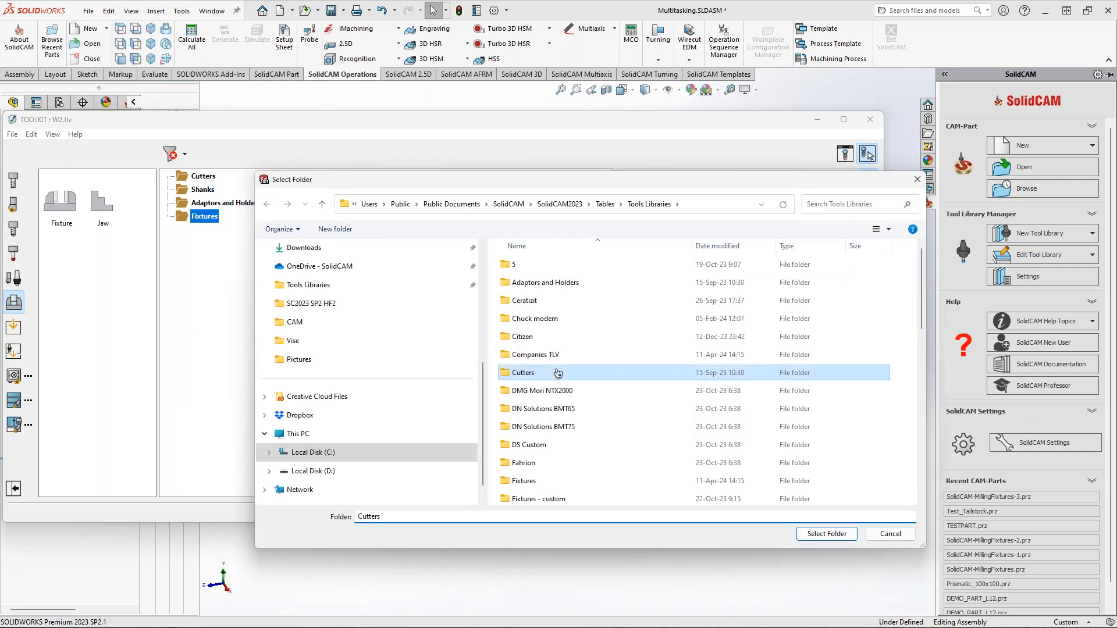
pyautogui.scroll(-1, 590, 449)
pyautogui.scroll(-2, 590, 449)
pyautogui.scroll(4, 417, 466)
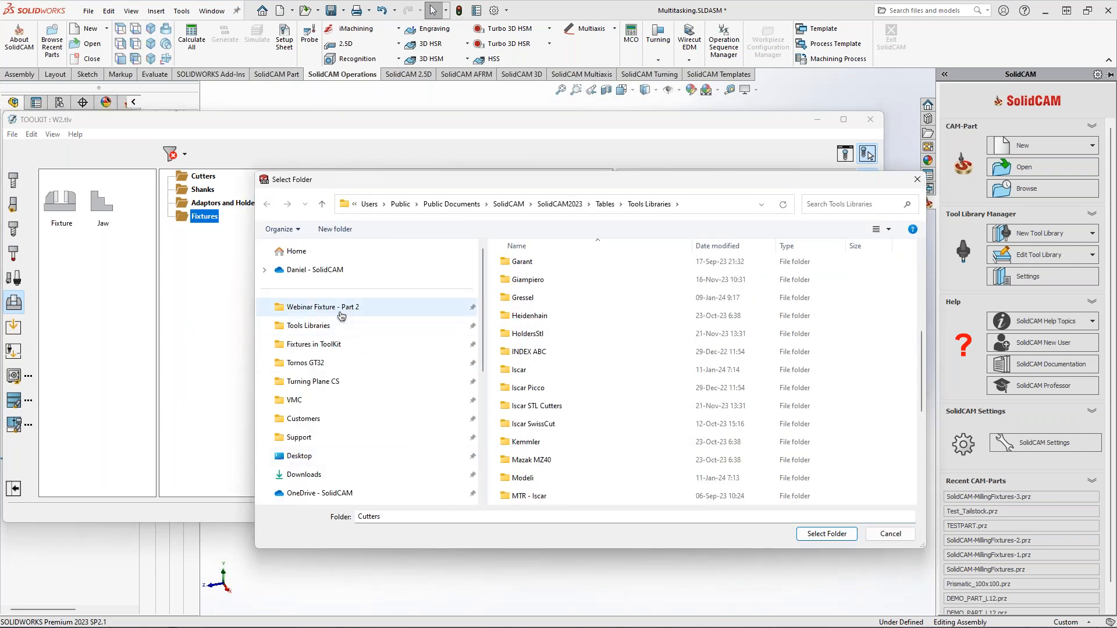
pyautogui.click(341, 309)
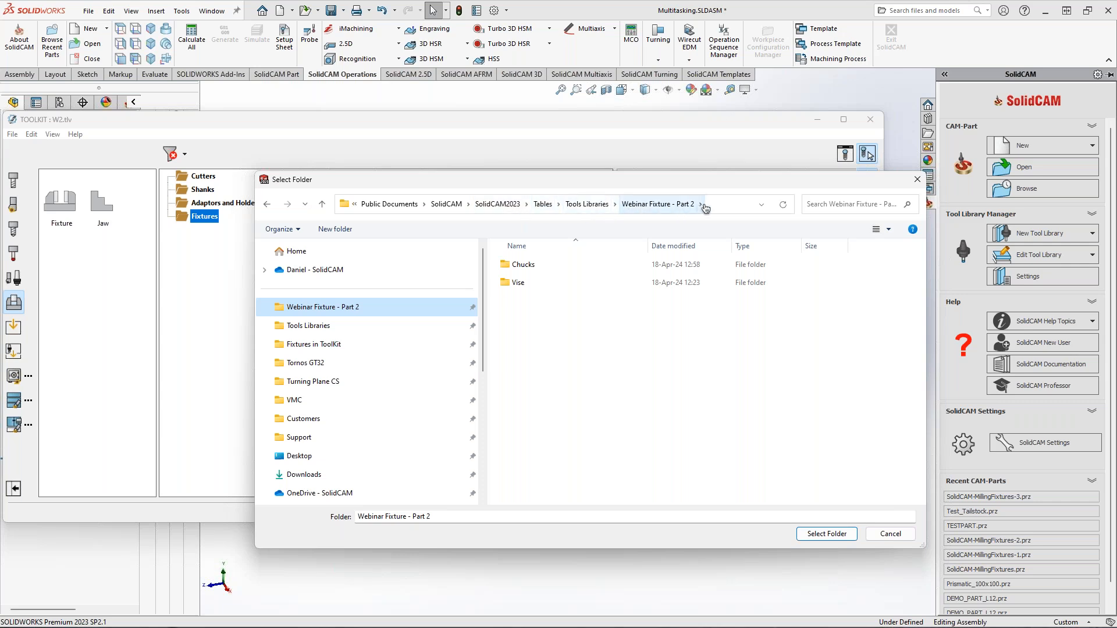
# - Choose the Vise folder inside Webinar Fixture - Part 2 and import it as the structure under Fixtures
pyautogui.doubleClick(518, 283)
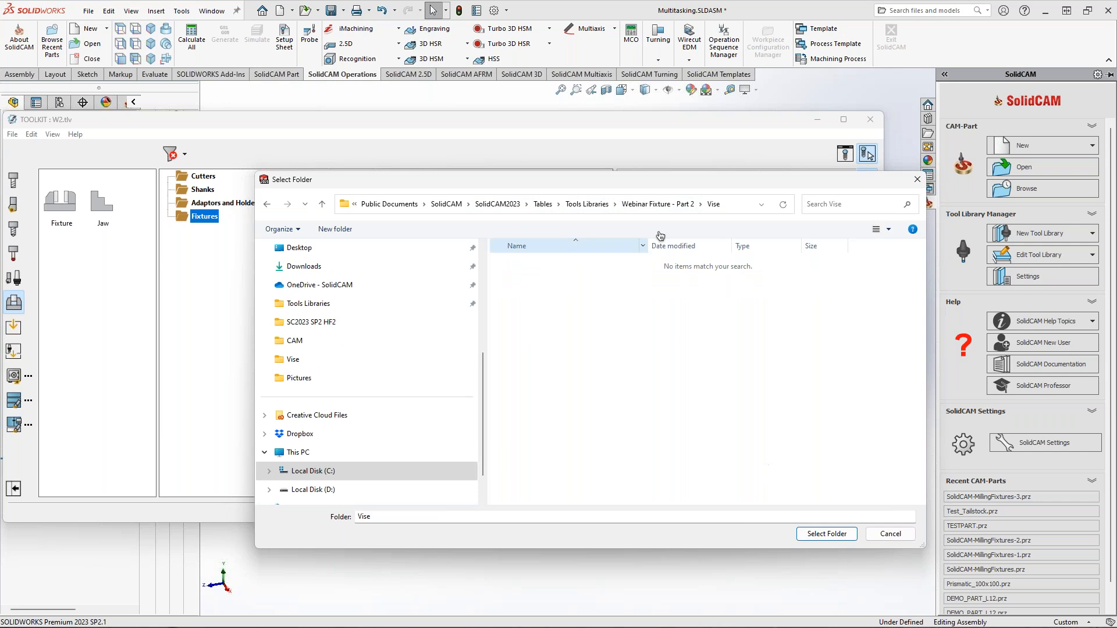
pyautogui.click(587, 204)
pyautogui.scroll(-4, 577, 442)
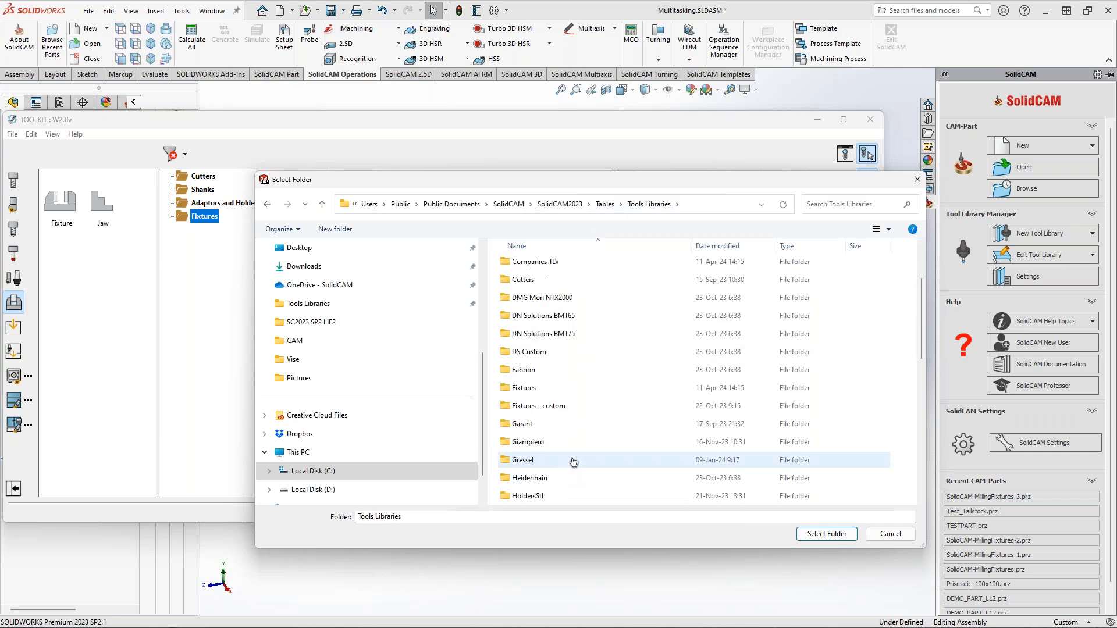
pyautogui.scroll(-2, 579, 442)
pyautogui.doubleClick(579, 471)
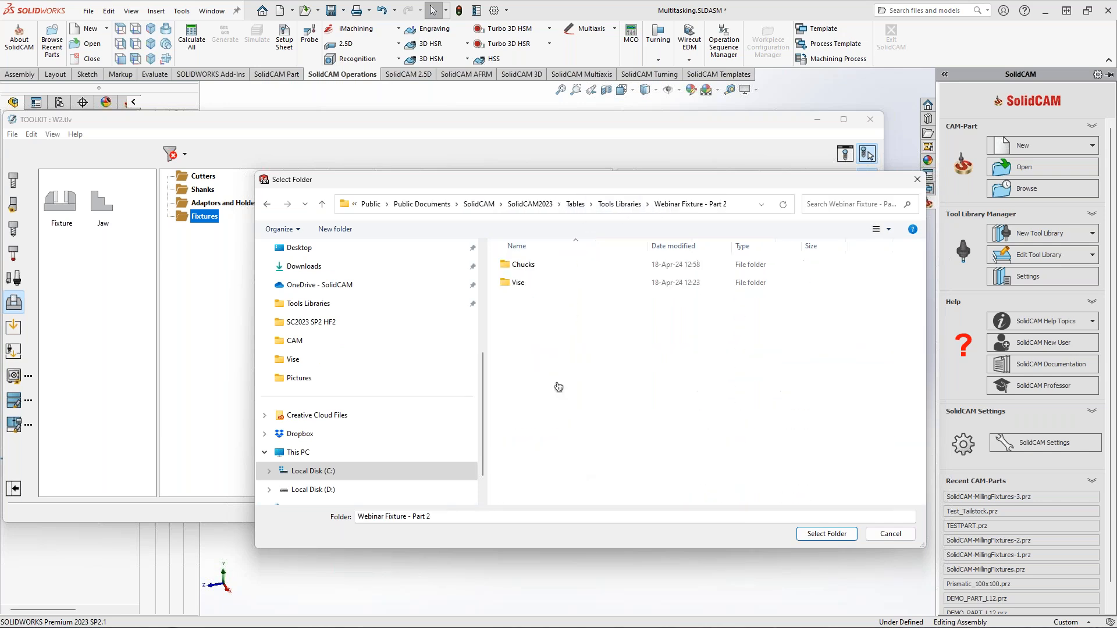
pyautogui.doubleClick(536, 281)
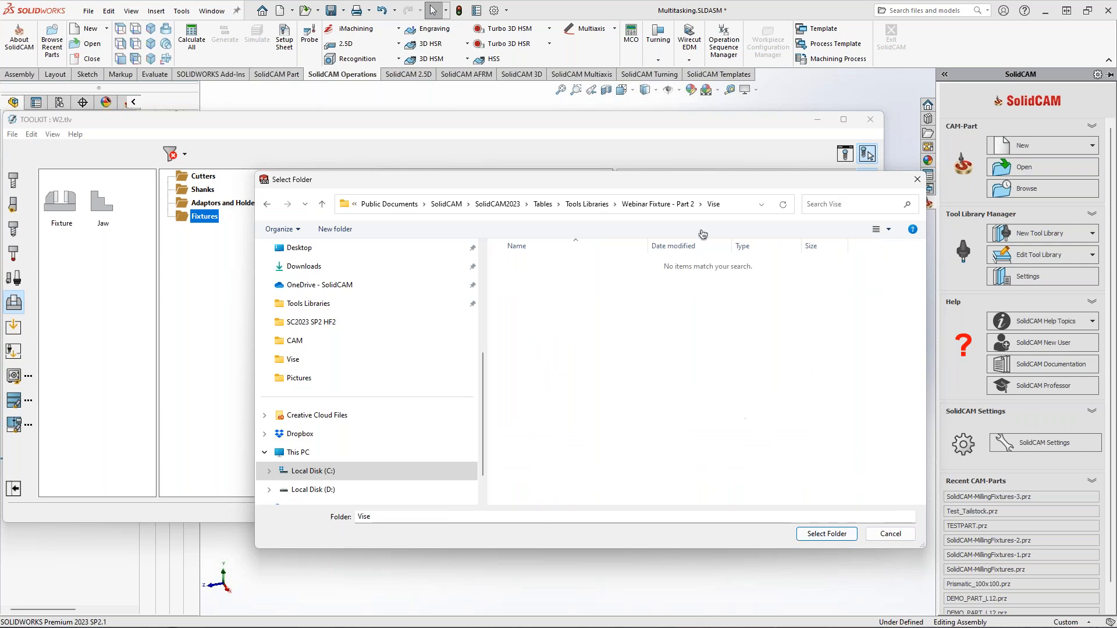
pyautogui.click(678, 206)
pyautogui.click(517, 284)
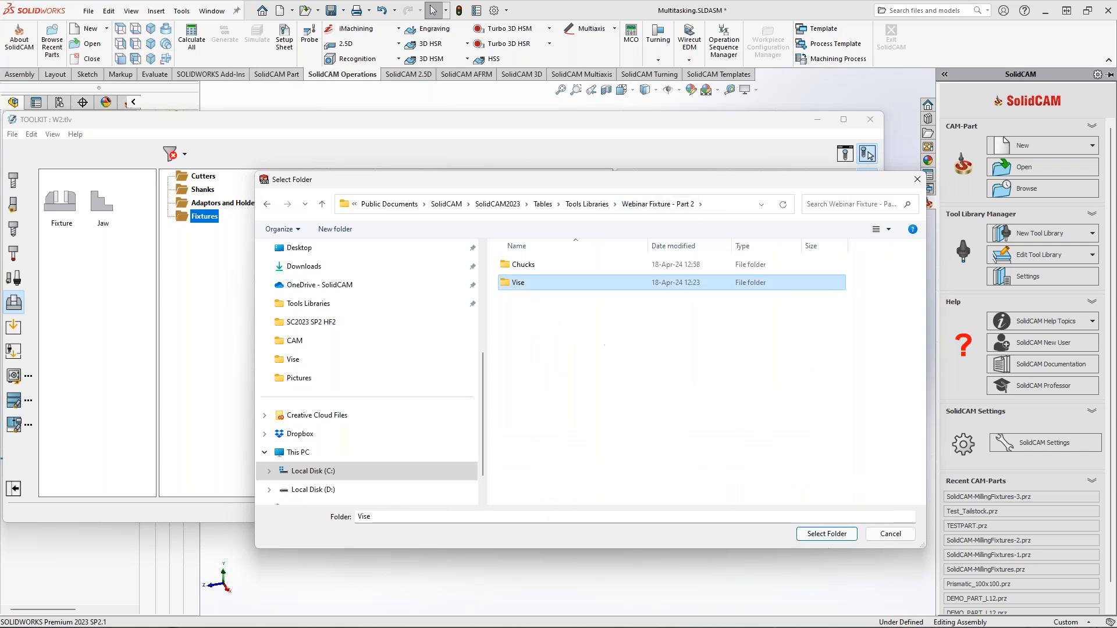
pyautogui.click(827, 534)
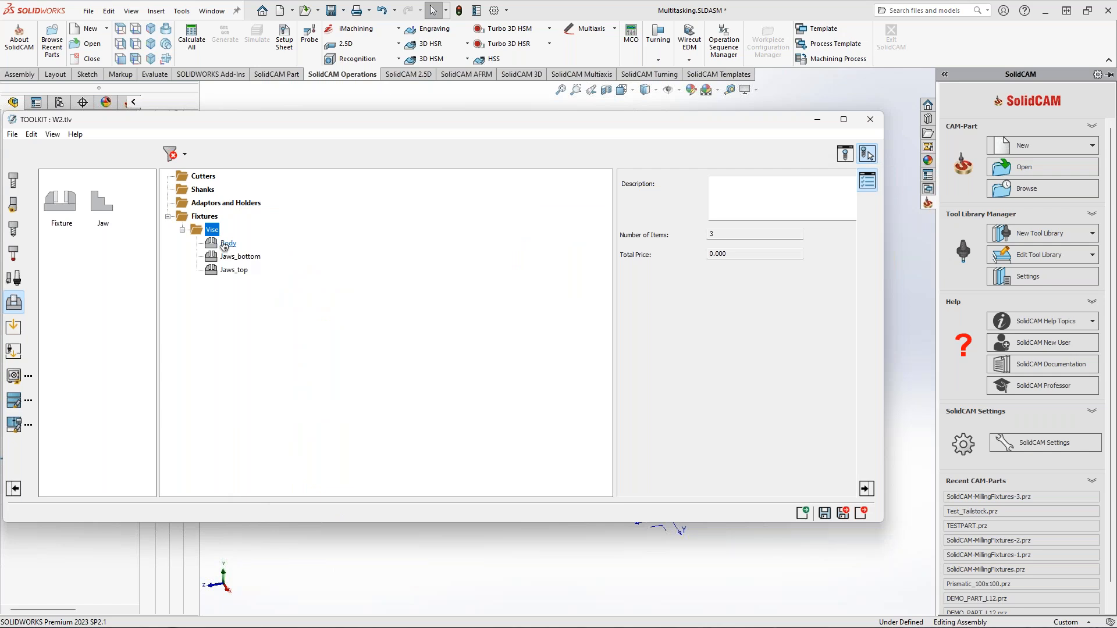
# - Open the imported vise Body fixture in the 3D tool viewer and examine its coordinate system and threaded spindle
pyautogui.click(228, 243)
pyautogui.click(867, 153)
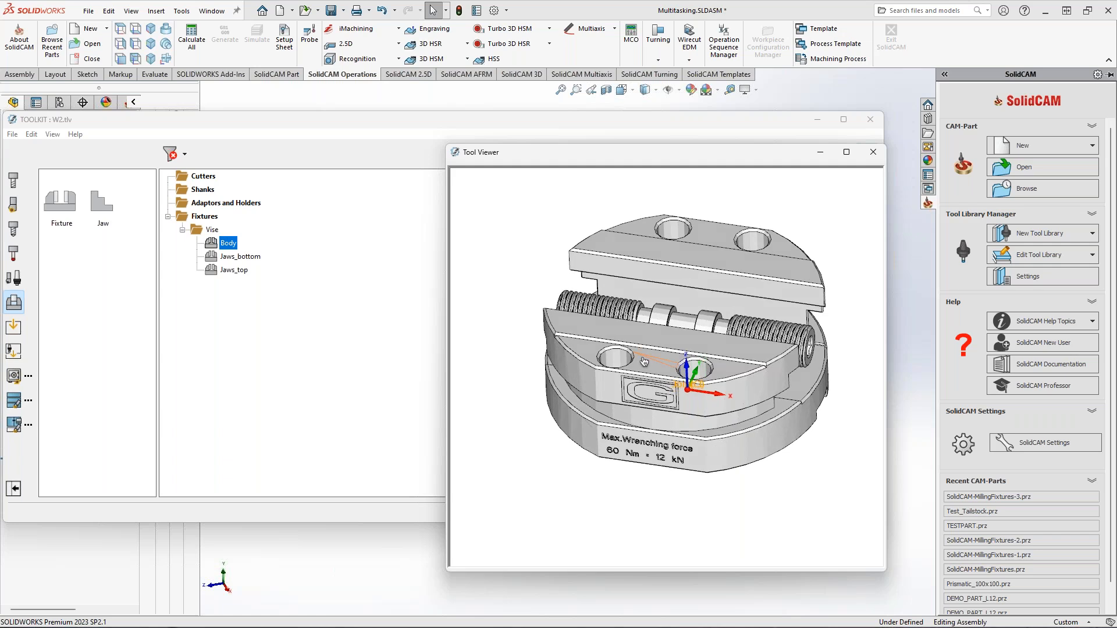
pyautogui.scroll(4, 735, 345)
pyautogui.moveTo(654, 337); pyautogui.dragTo(690, 359, button='middle')
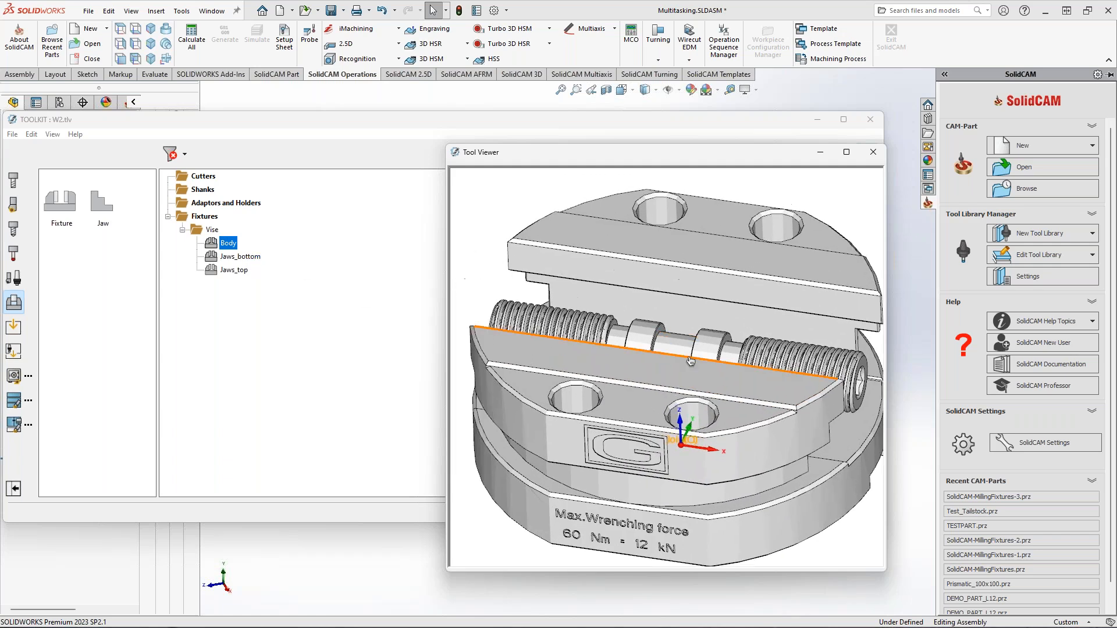
pyautogui.moveTo(552, 320); pyautogui.dragTo(698, 364, button='middle')
pyautogui.scroll(2, 562, 353)
pyautogui.scroll(3, 658, 339)
pyautogui.scroll(1, 660, 342)
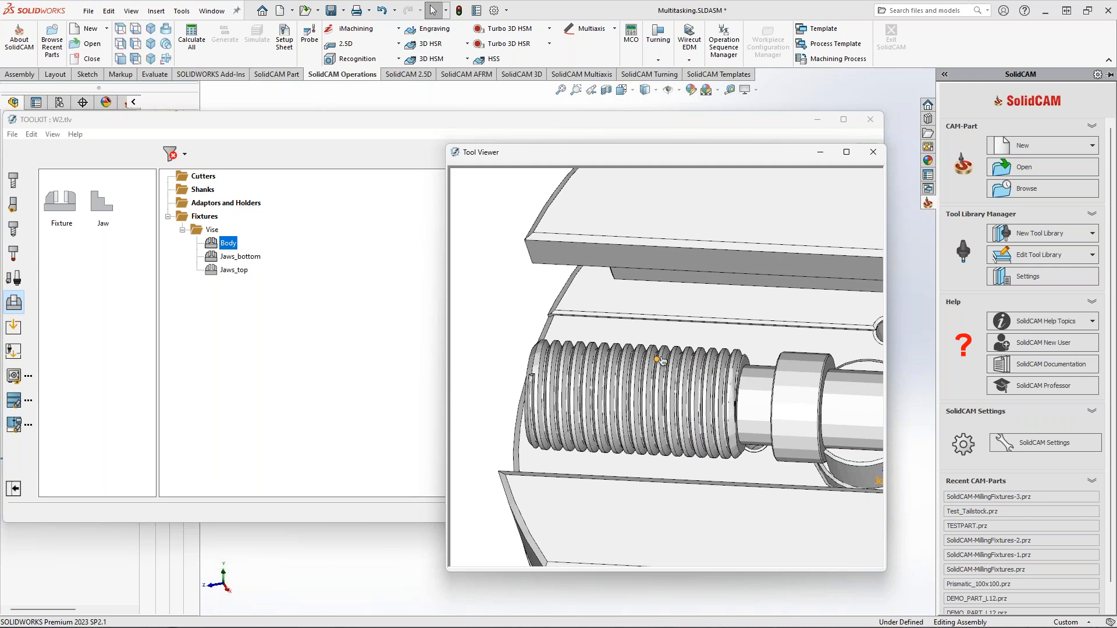
# - Switch to File Explorer's Vise folder and check the file sizes of the Body, Jaws_bottom and Jaws_top STL files
pyautogui.moveTo(678, 367); pyautogui.dragTo(686, 366, button='middle')
pyautogui.press('super+e')
pyautogui.click(419, 231)
pyautogui.doubleClick(567, 226)
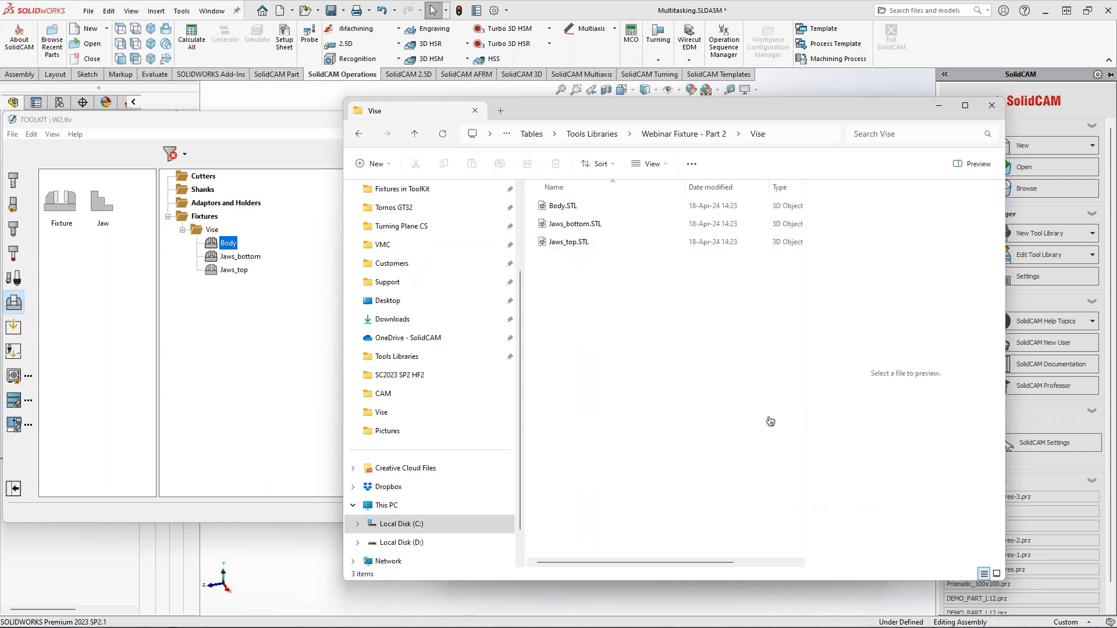
pyautogui.moveTo(683, 186); pyautogui.dragTo(627, 186)
pyautogui.moveTo(780, 187); pyautogui.dragTo(748, 187)
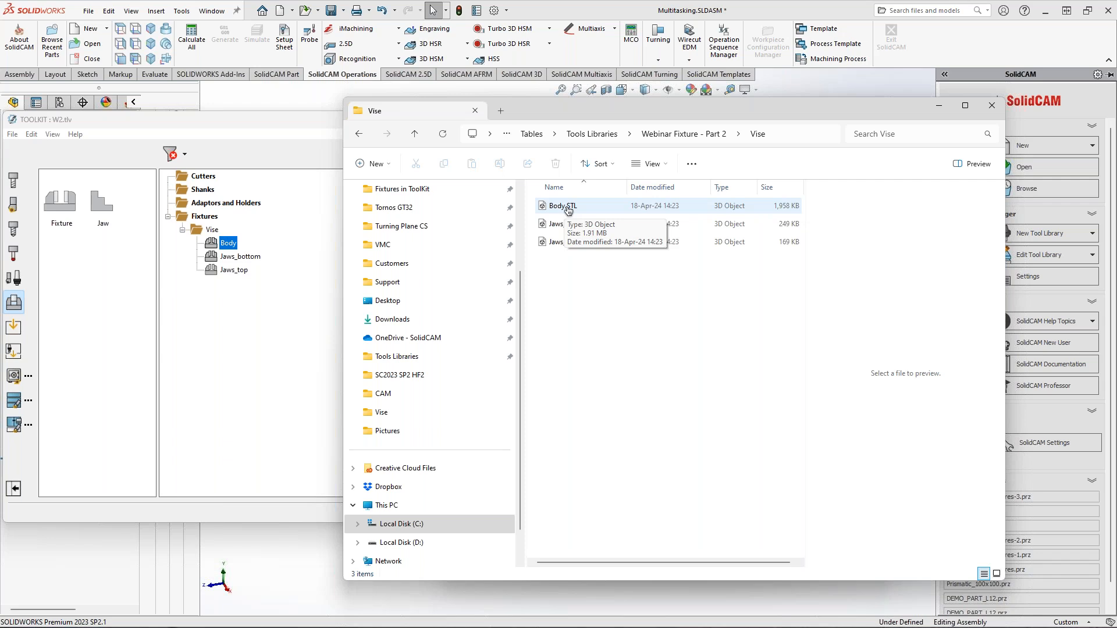
pyautogui.click(291, 384)
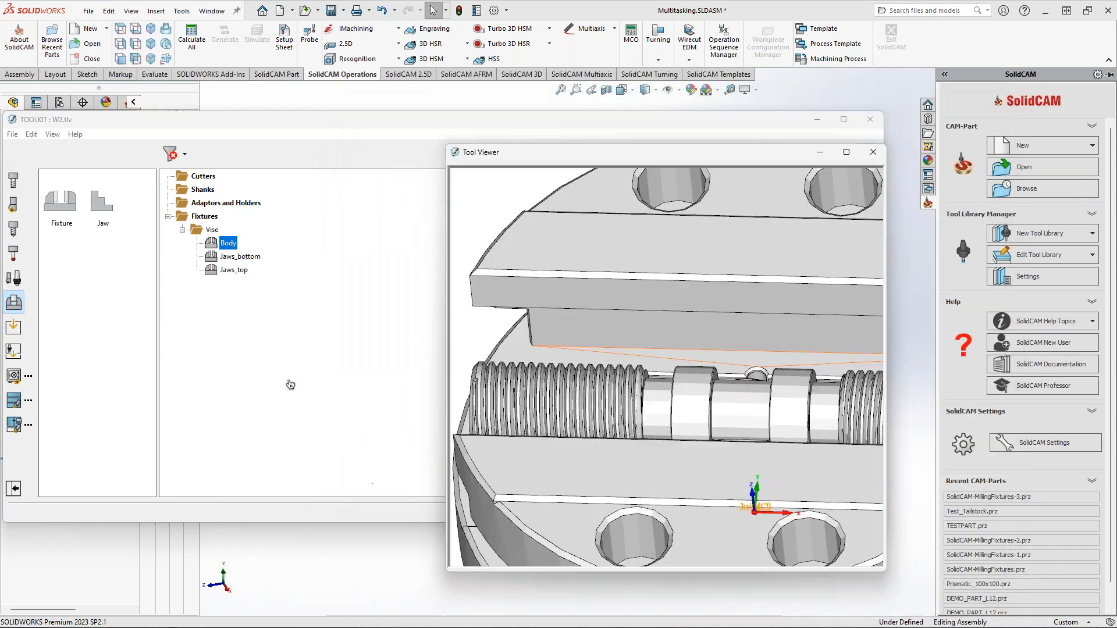
# - Close the 3D view of the Body fixture, then save the W2 library and exit it
pyautogui.scroll(-3, 712, 387)
pyautogui.moveTo(708, 393); pyautogui.dragTo(687, 369, button='middle')
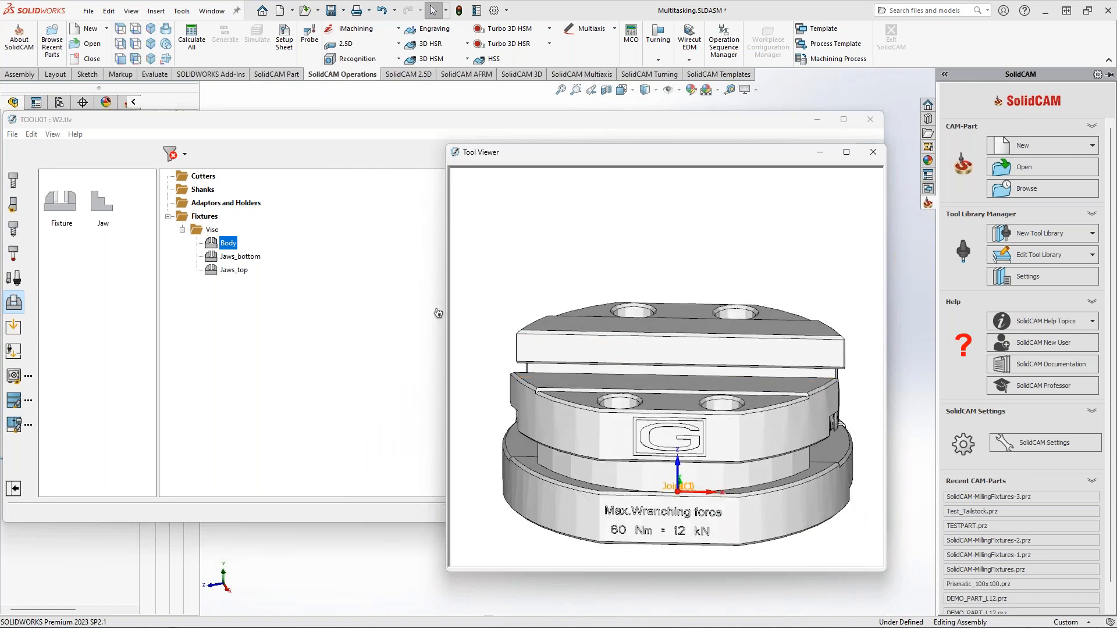
pyautogui.click(873, 152)
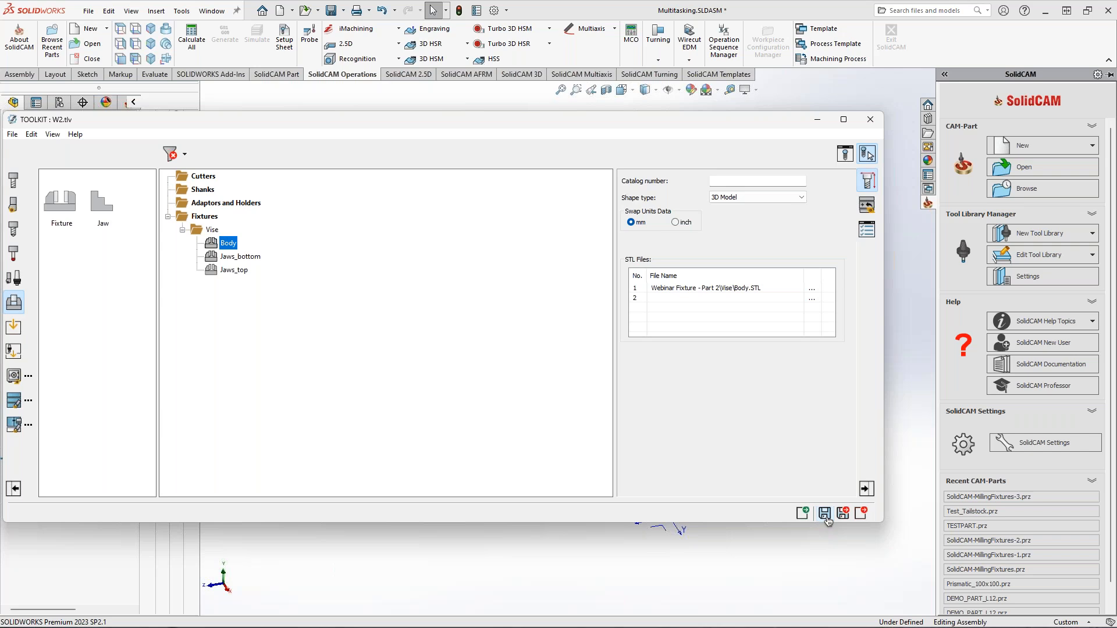
pyautogui.click(844, 516)
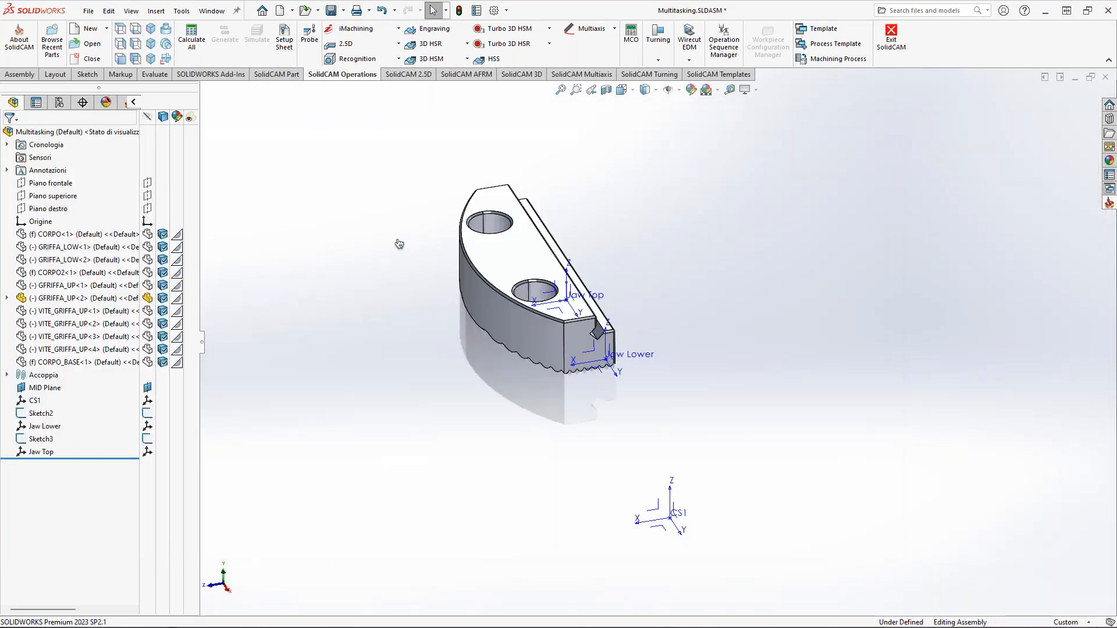
# - Reopen the tool components library W2.tlv from the Tools Libraries folder for editing
pyautogui.click(1108, 203)
pyautogui.click(1053, 256)
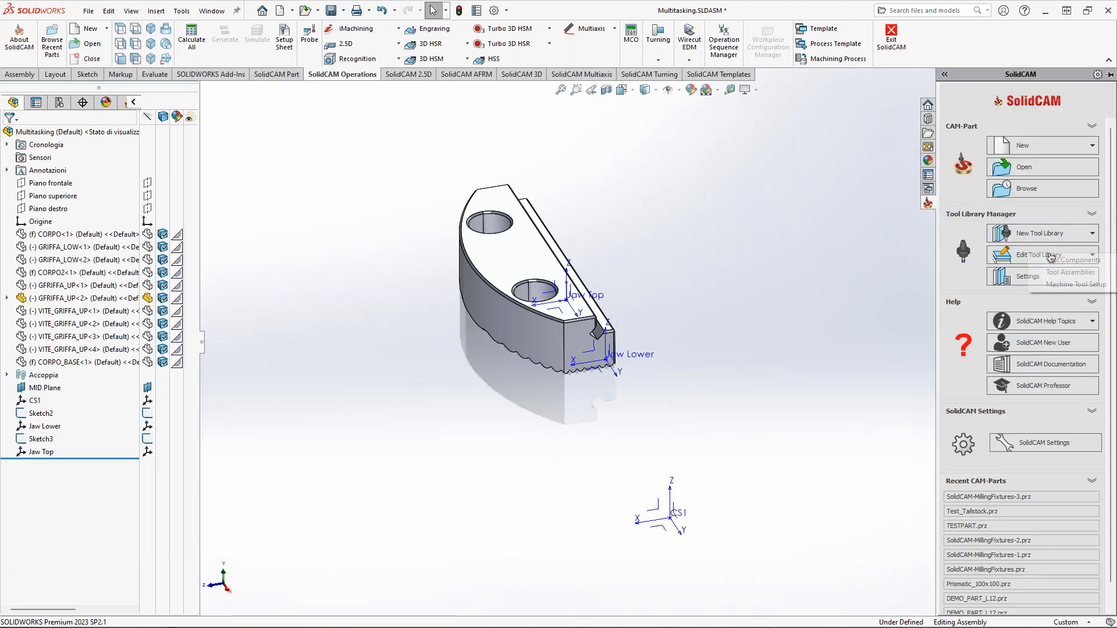
pyautogui.click(1062, 261)
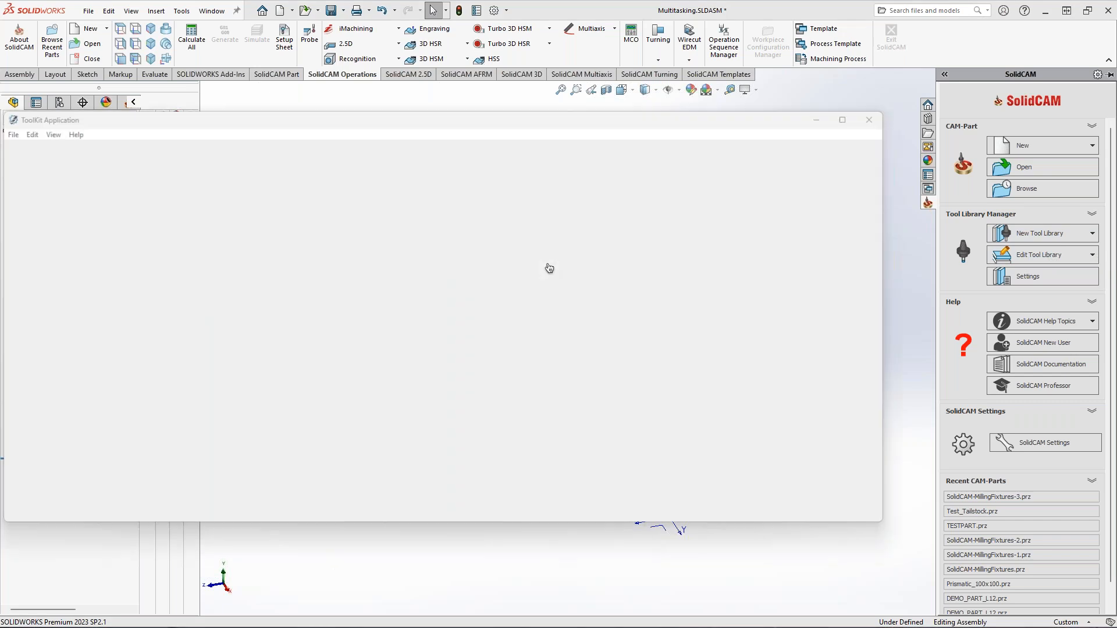
pyautogui.scroll(-10, 558, 396)
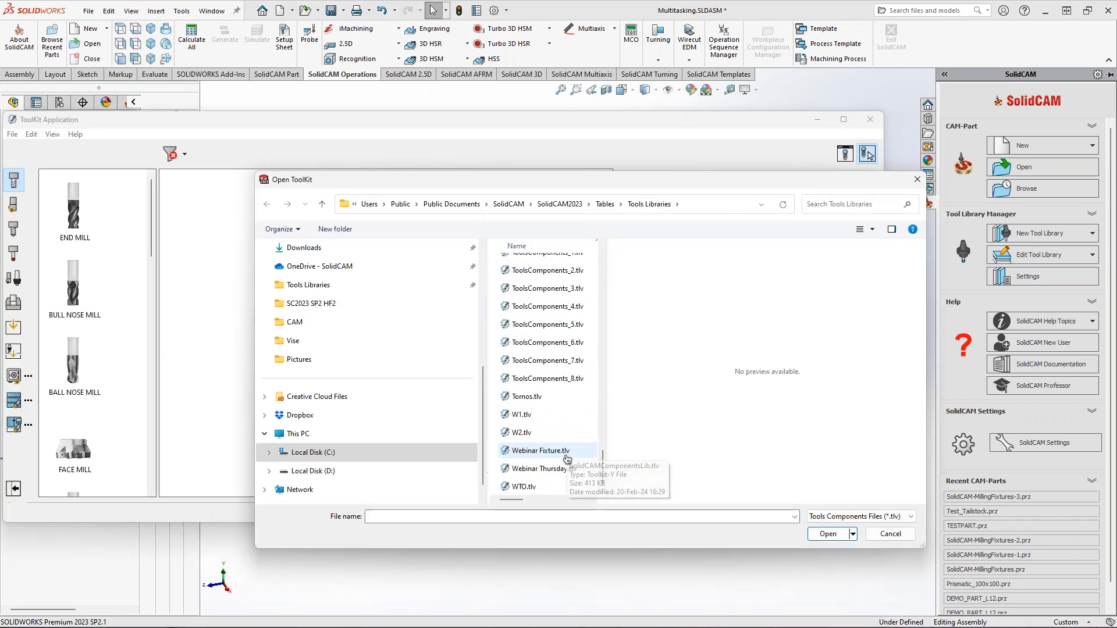
pyautogui.doubleClick(523, 434)
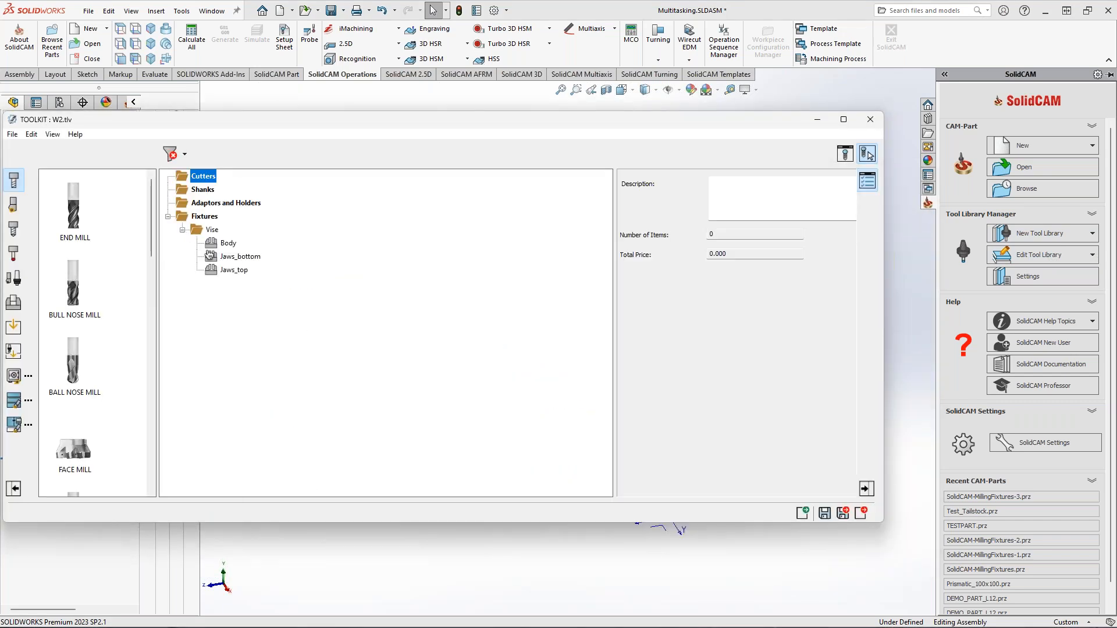
# - Show the Body fixture's mounting and joint data next to its 3D view, with both windows arranged side by side
pyautogui.moveTo(616, 316); pyautogui.dragTo(349, 302)
pyautogui.click(866, 204)
pyautogui.click(846, 154)
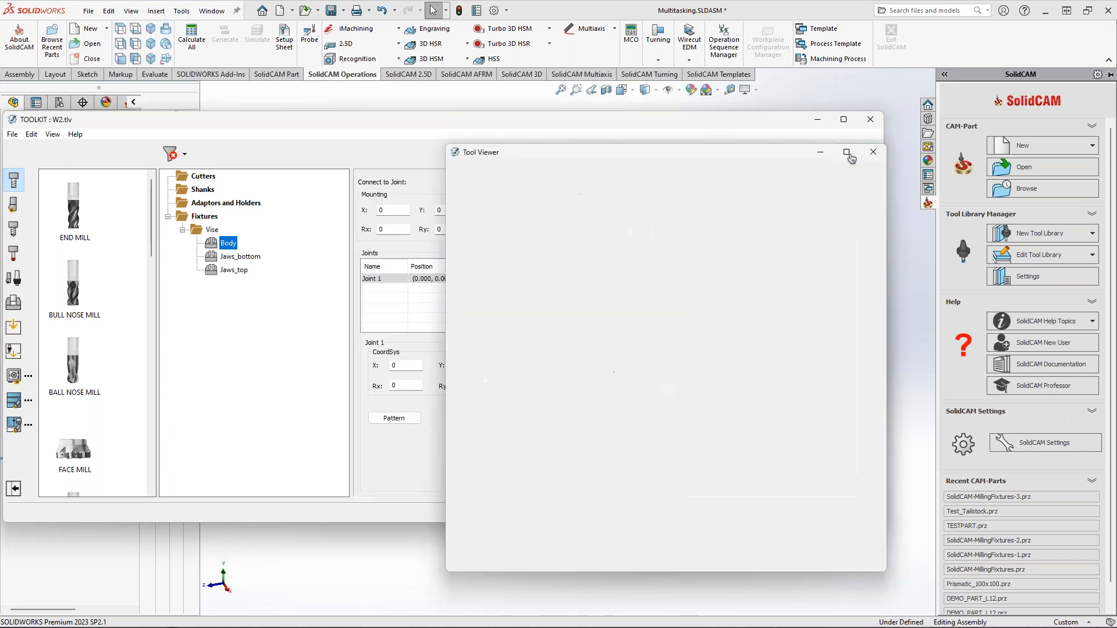
pyautogui.moveTo(739, 337); pyautogui.dragTo(731, 400, button='middle')
pyautogui.moveTo(749, 155); pyautogui.dragTo(820, 187)
pyautogui.moveTo(872, 361); pyautogui.dragTo(790, 389, button='middle')
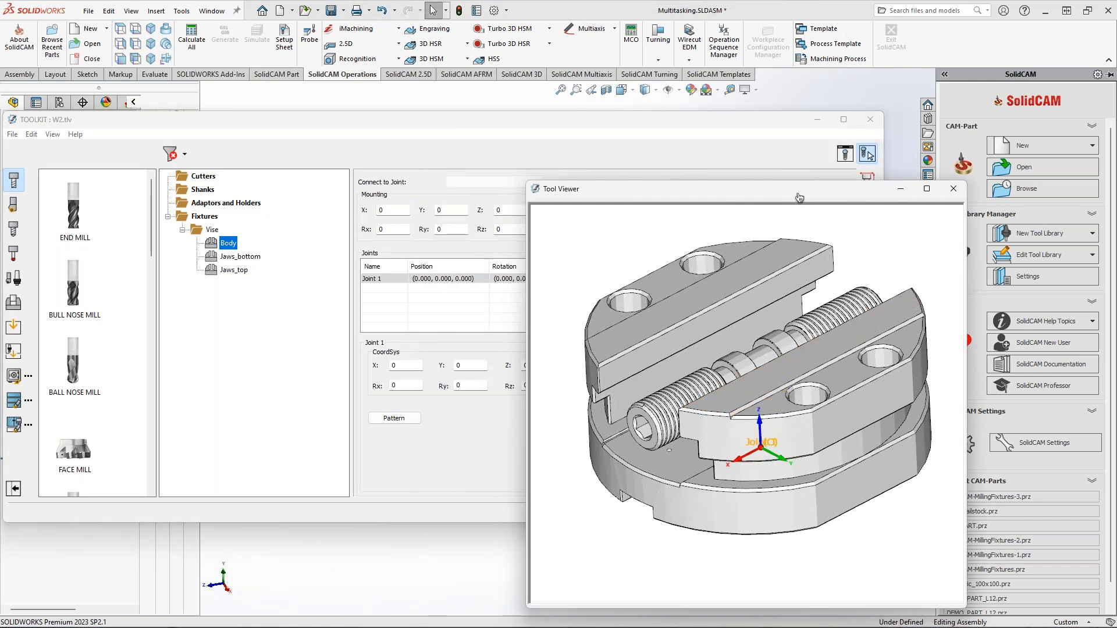
pyautogui.moveTo(800, 188); pyautogui.dragTo(915, 150)
pyautogui.moveTo(780, 124); pyautogui.dragTo(493, 169)
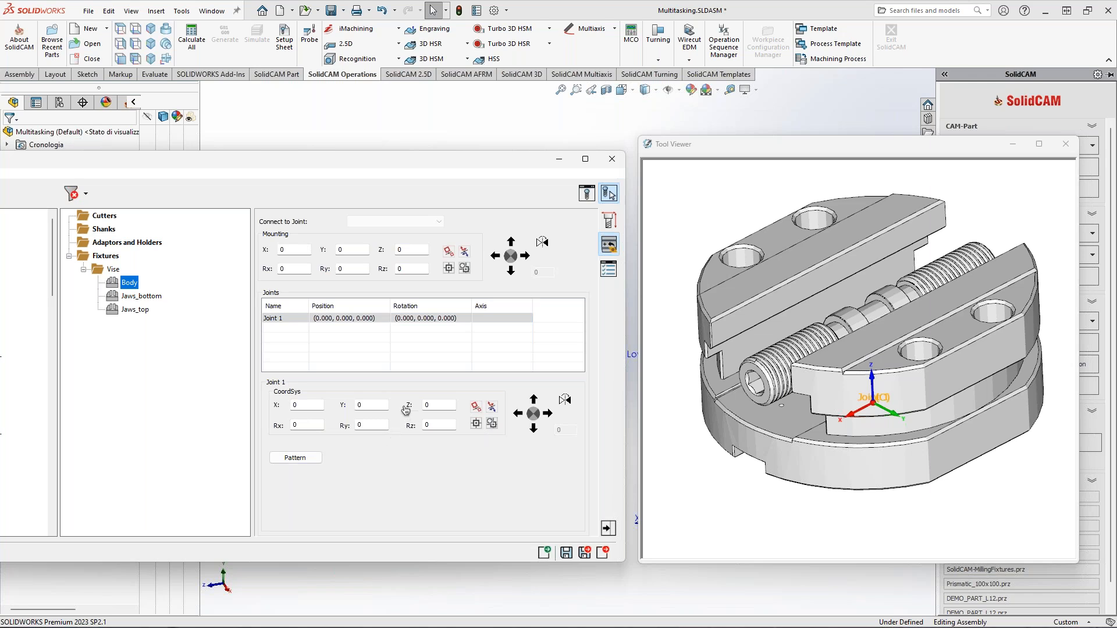
# - Rename the Body's joint as Joint Lower 1 and set it as a joint with linear axis
pyautogui.doubleClick(286, 318)
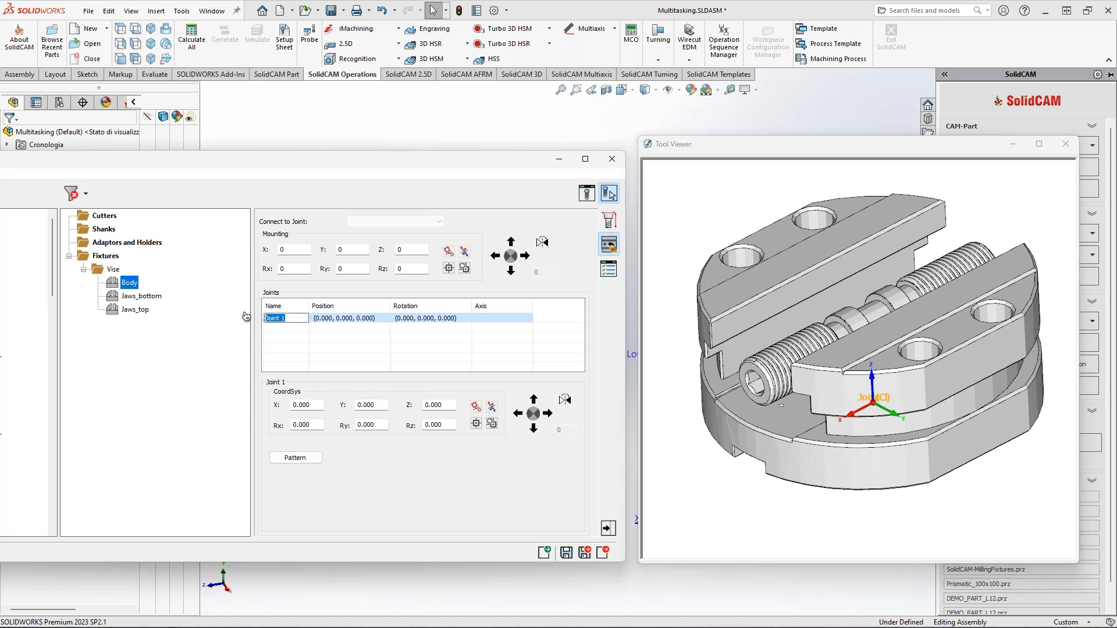
pyautogui.write('J')
pyautogui.press('Return')
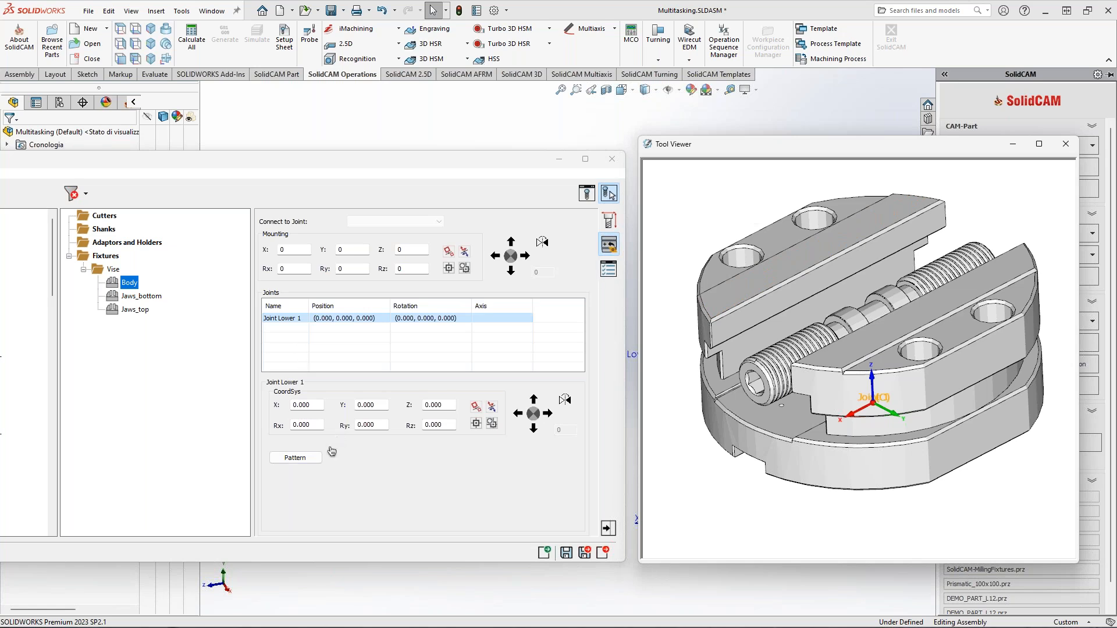
pyautogui.rightClick(293, 321)
pyautogui.moveTo(346, 349)
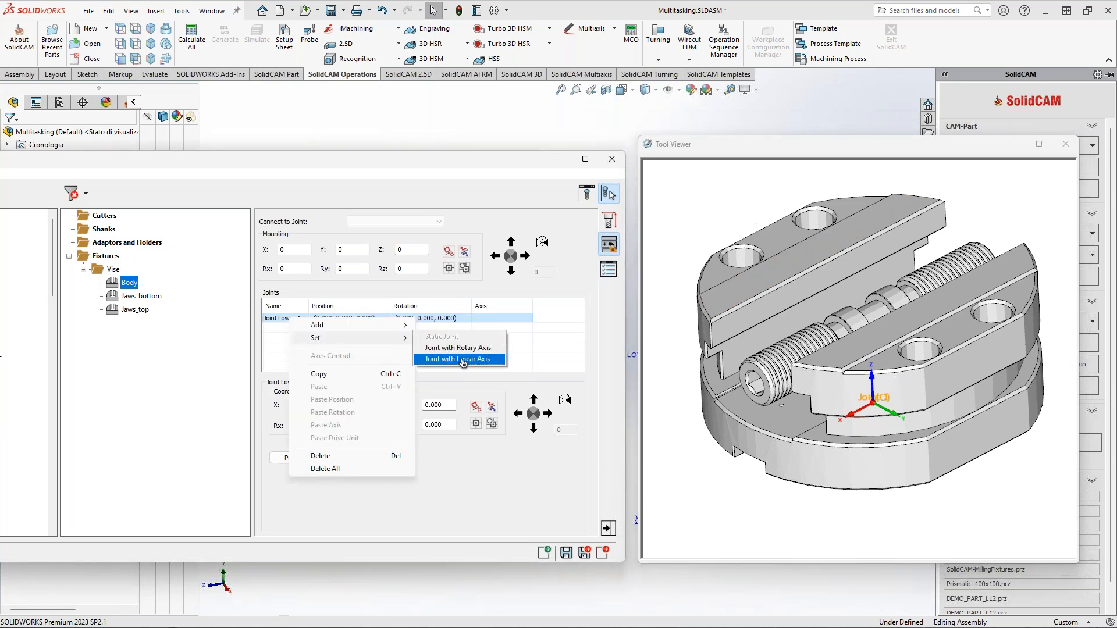
pyautogui.click(442, 361)
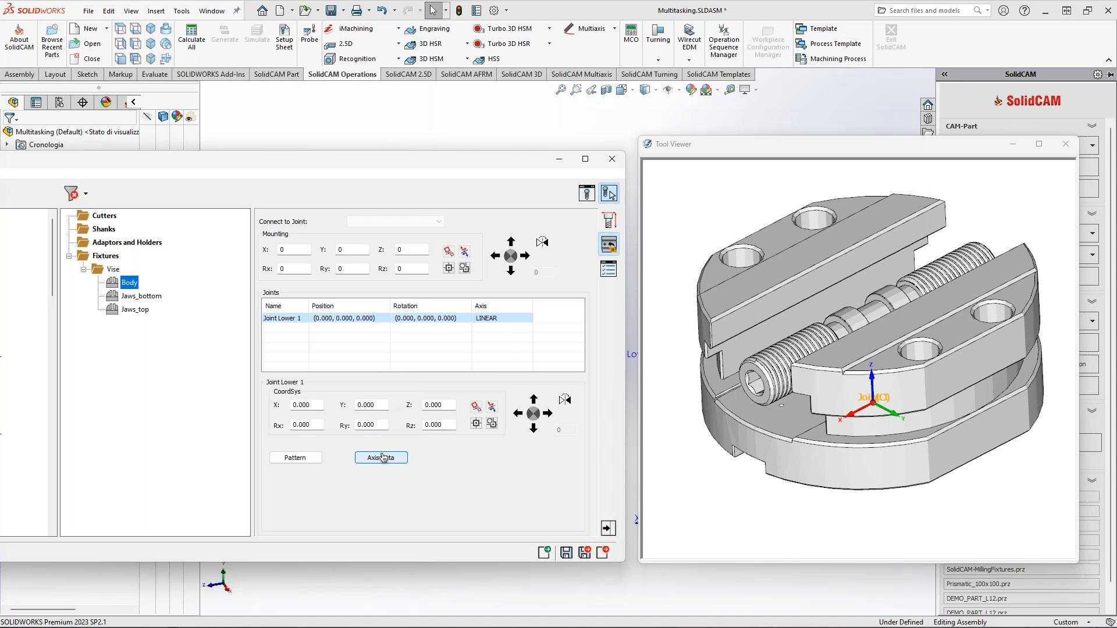
# - Try Z positions of 36 and 56 for the Joint Lower 1 coordinate system
pyautogui.moveTo(872, 361); pyautogui.dragTo(866, 325, button='middle')
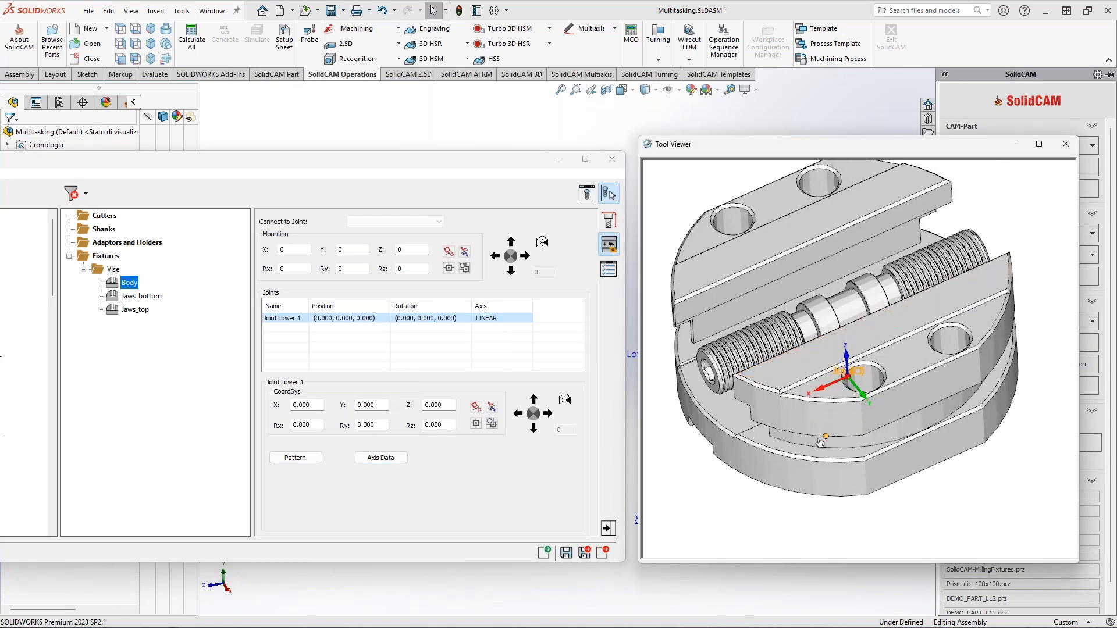
pyautogui.click(453, 410)
pyautogui.write('46')
pyautogui.press('Return')
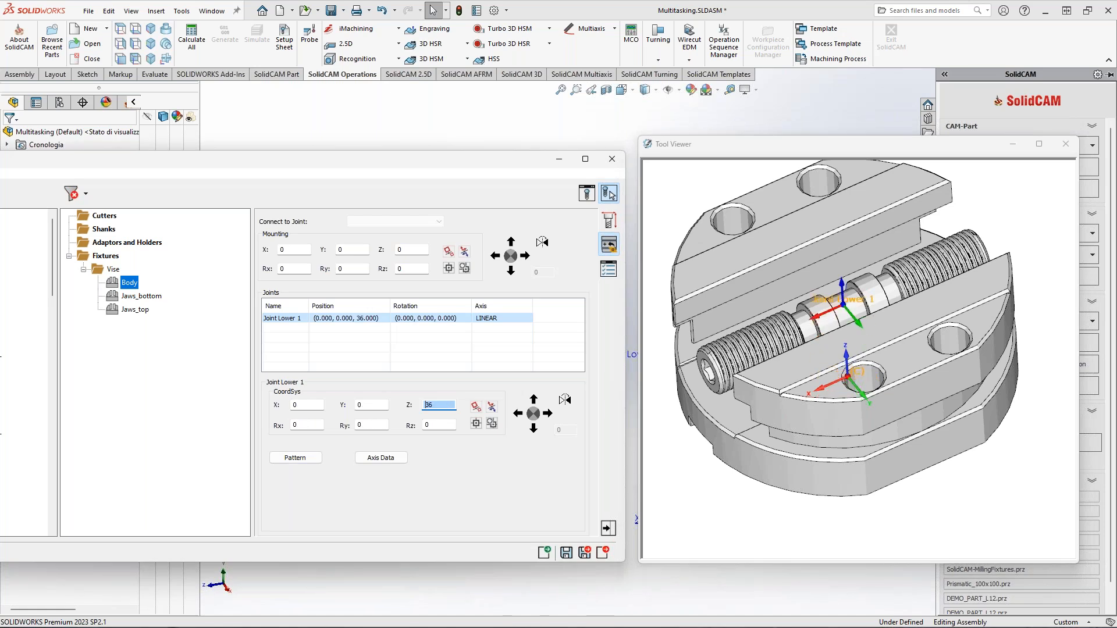
pyautogui.write('56')
pyautogui.press('Return')
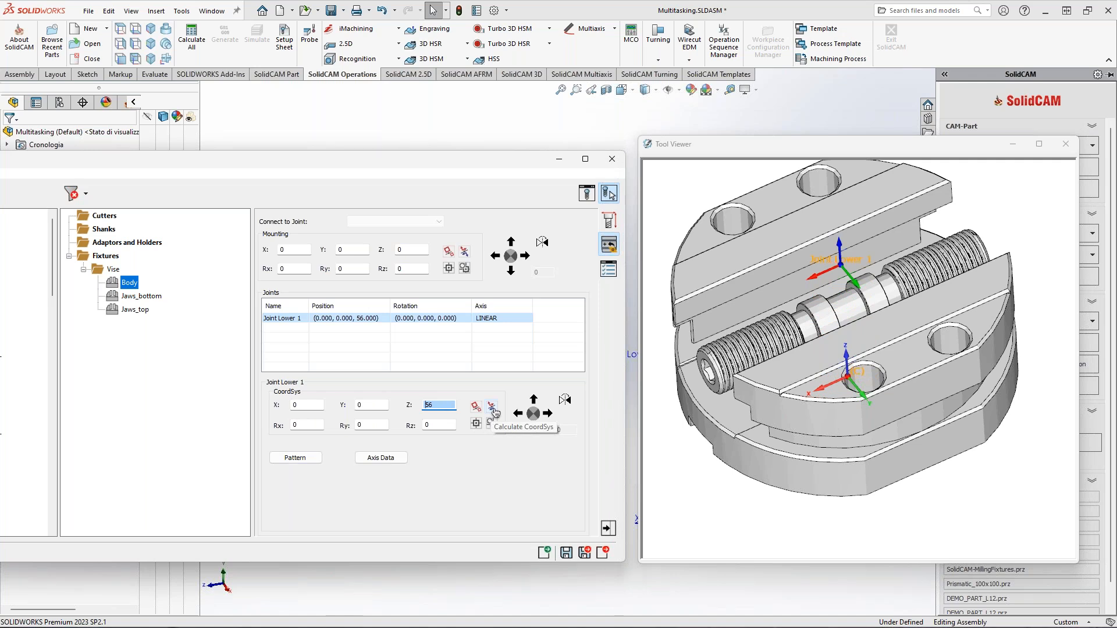
# - Set the Z position of Joint Lower 1 to 50 by picking geometry on the rear jaw seat of the Body
pyautogui.moveTo(761, 408); pyautogui.dragTo(757, 365, button='middle')
pyautogui.scroll(1, 792, 366)
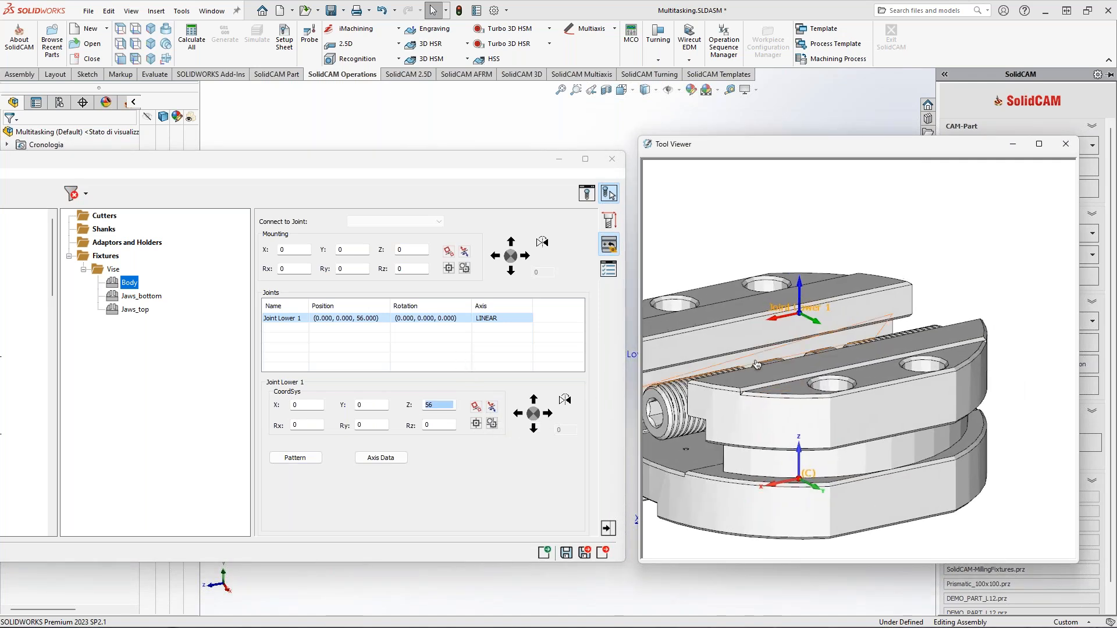
pyautogui.click(446, 405)
pyautogui.click(739, 315)
pyautogui.rightClick(738, 311)
pyautogui.click(756, 260)
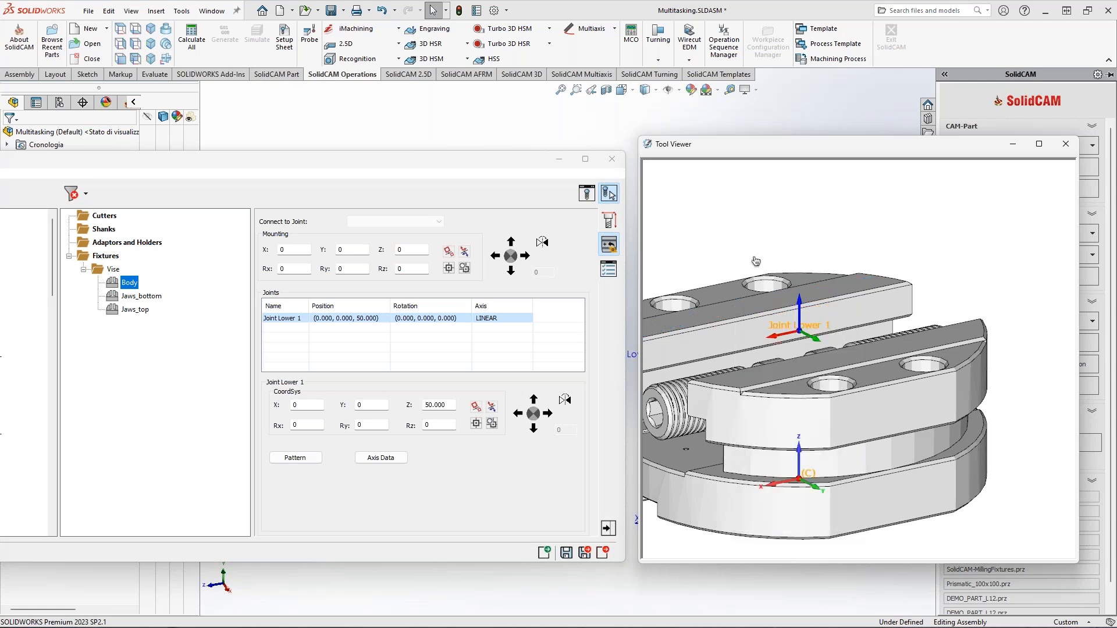
# - Reset the Z position of Joint Lower 1 to 0
pyautogui.scroll(2, 748, 348)
pyautogui.moveTo(807, 347); pyautogui.dragTo(811, 318, button='middle')
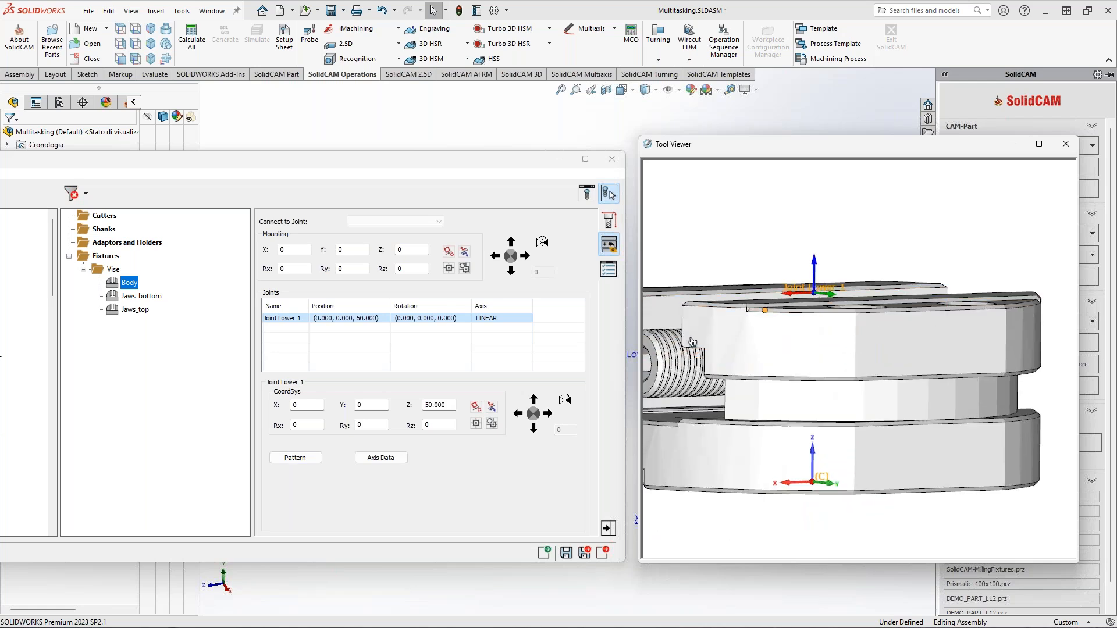
pyautogui.moveTo(448, 405); pyautogui.dragTo(420, 409)
pyautogui.write('0')
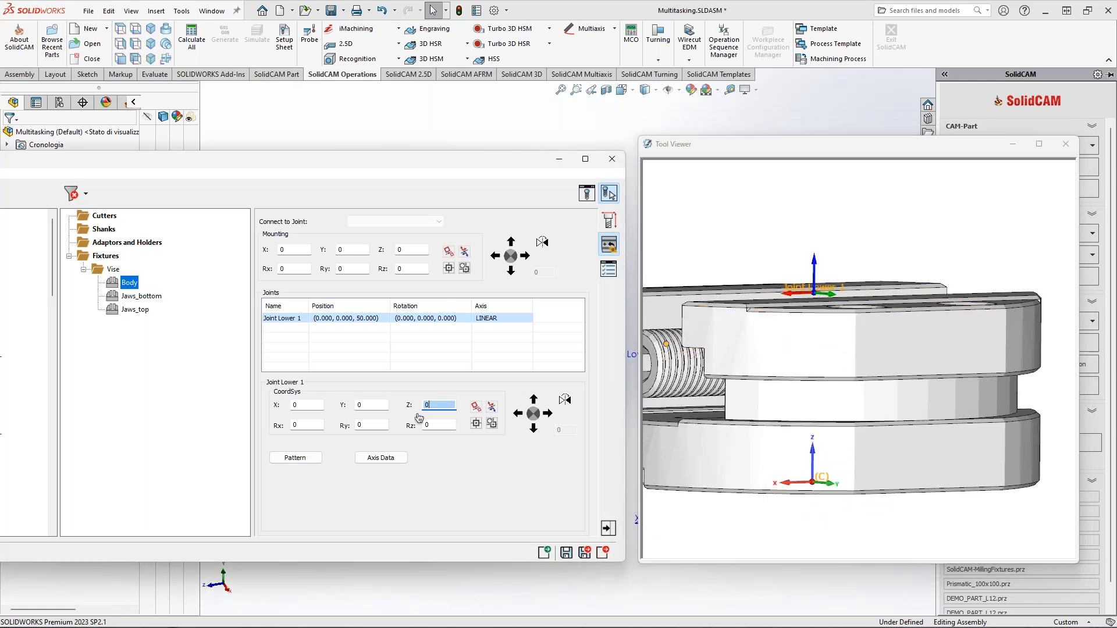
pyautogui.click(378, 406)
pyautogui.doubleClick(436, 405)
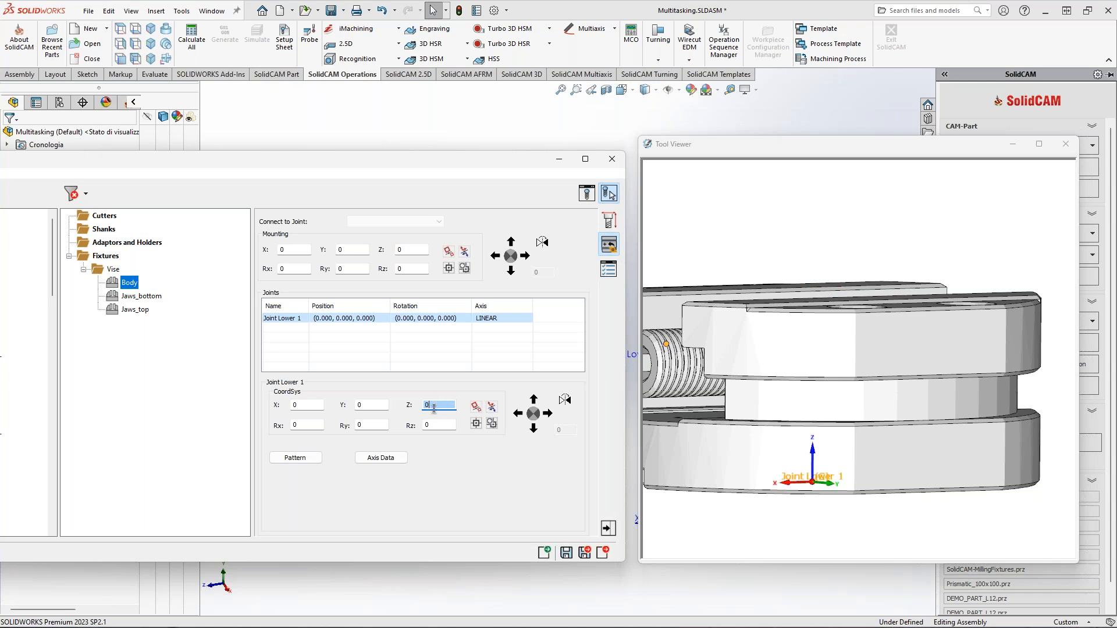
# - Pick the long upper edge of the rear jaw seat to place Joint Lower 1 at Z 50
pyautogui.moveTo(782, 294); pyautogui.dragTo(782, 318, button='middle')
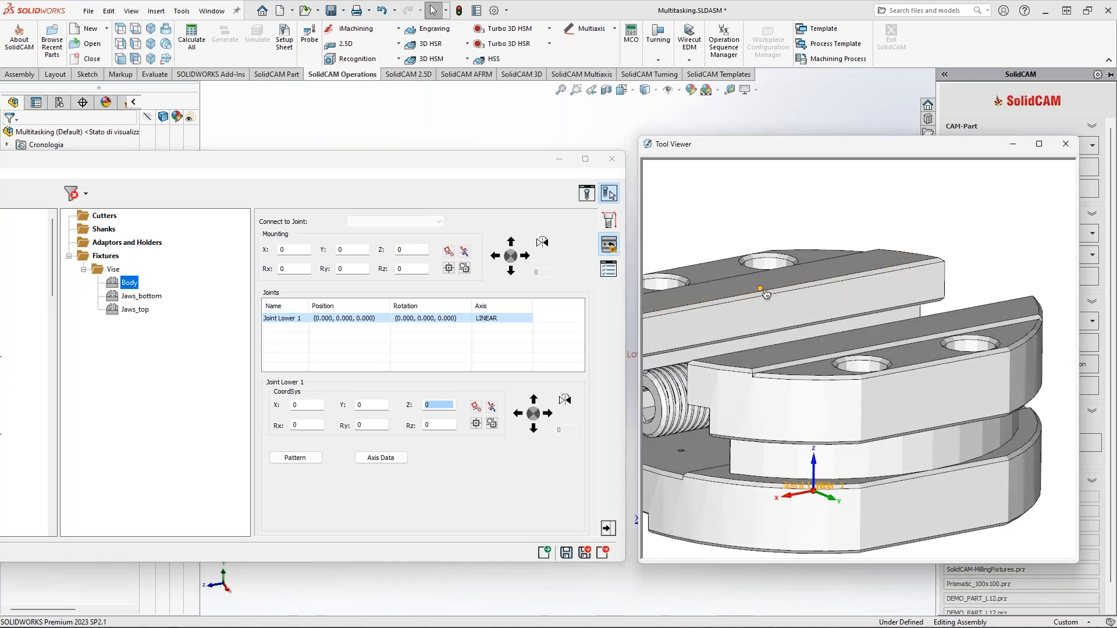
pyautogui.click(765, 295)
pyautogui.moveTo(765, 294); pyautogui.dragTo(805, 369, button='middle')
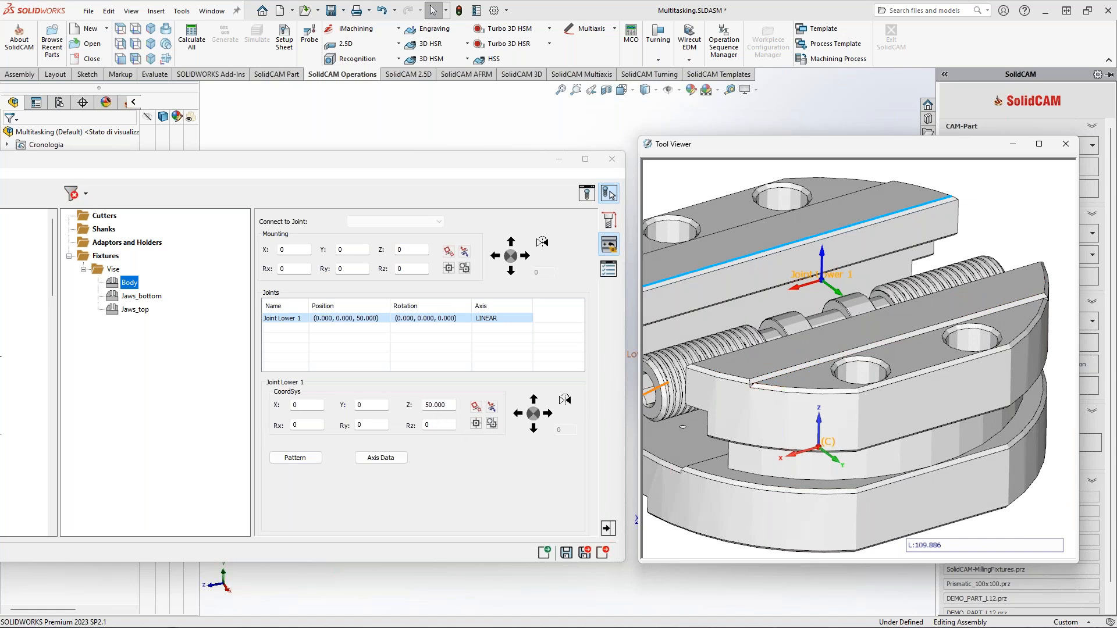
pyautogui.click(439, 405)
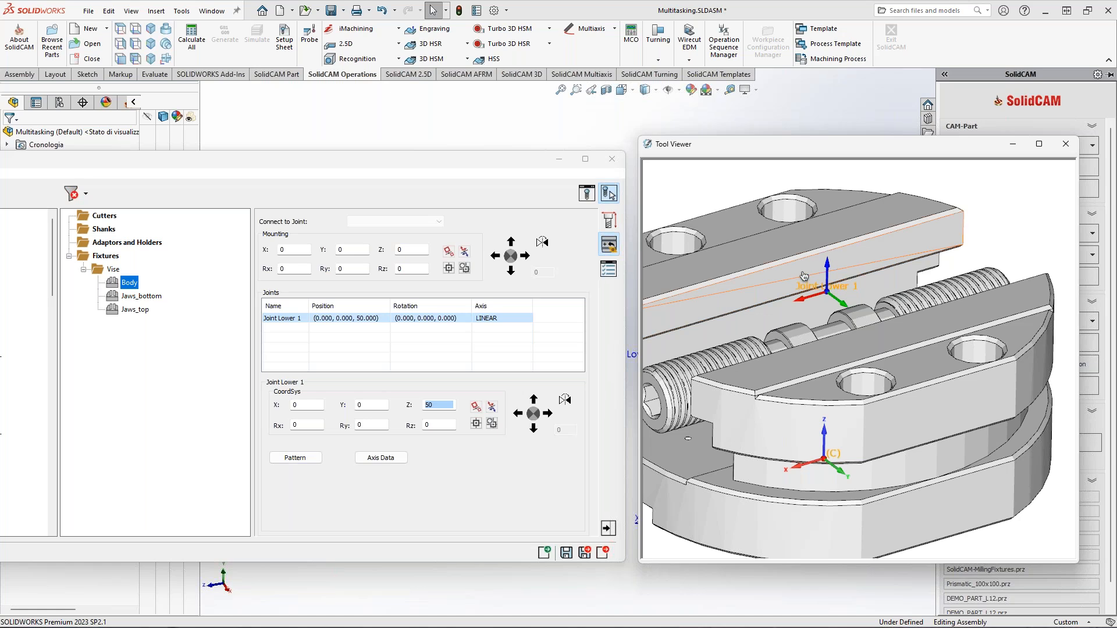
# - Try rotating Joint Lower 1 to Rz -90 and 90 by picking the underside face of the rear jaw seat
pyautogui.click(434, 425)
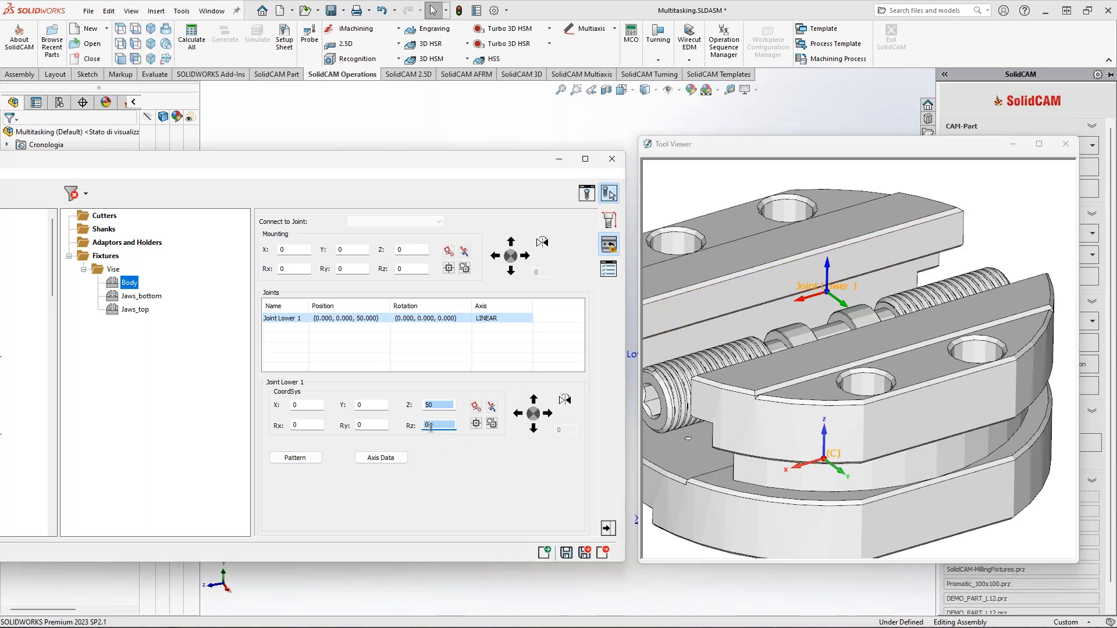
pyautogui.click(304, 425)
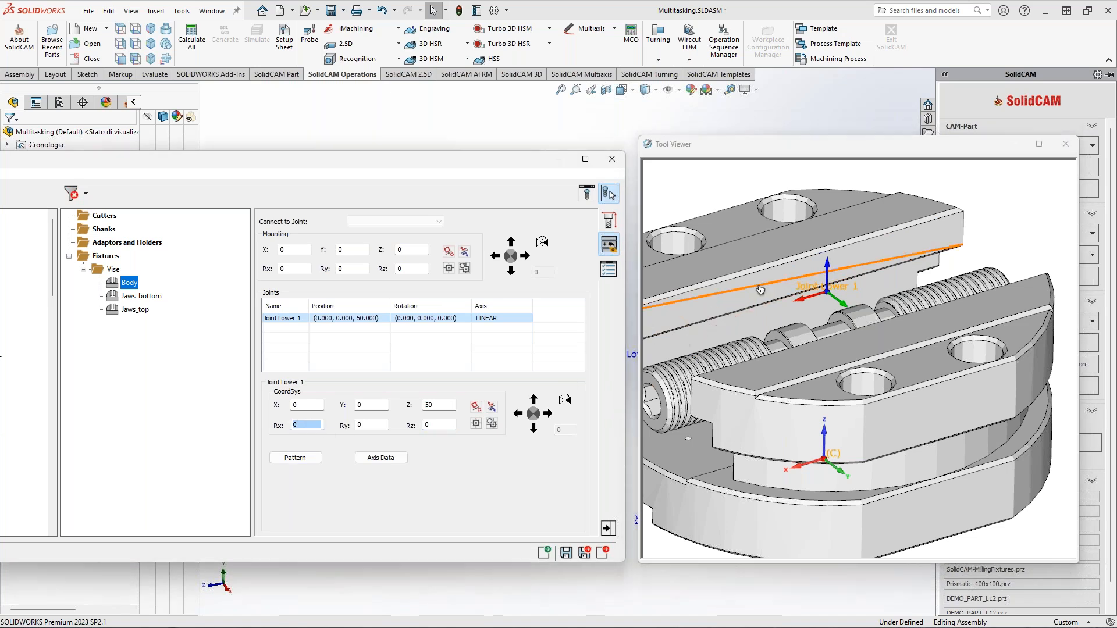
pyautogui.click(805, 285)
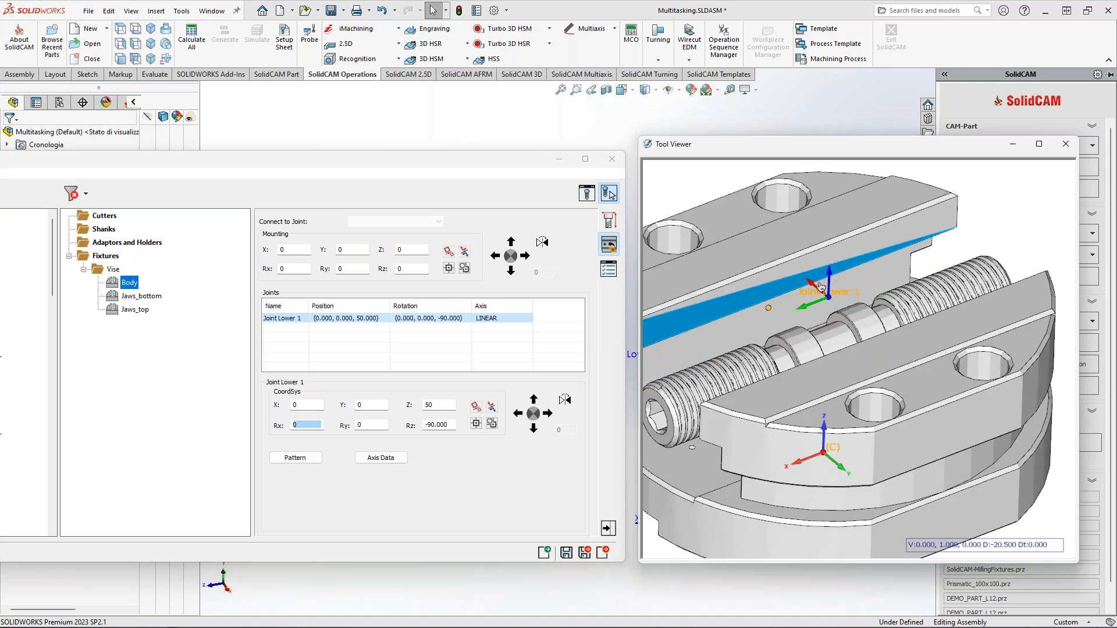
pyautogui.click(819, 285)
pyautogui.click(297, 427)
pyautogui.click(703, 330)
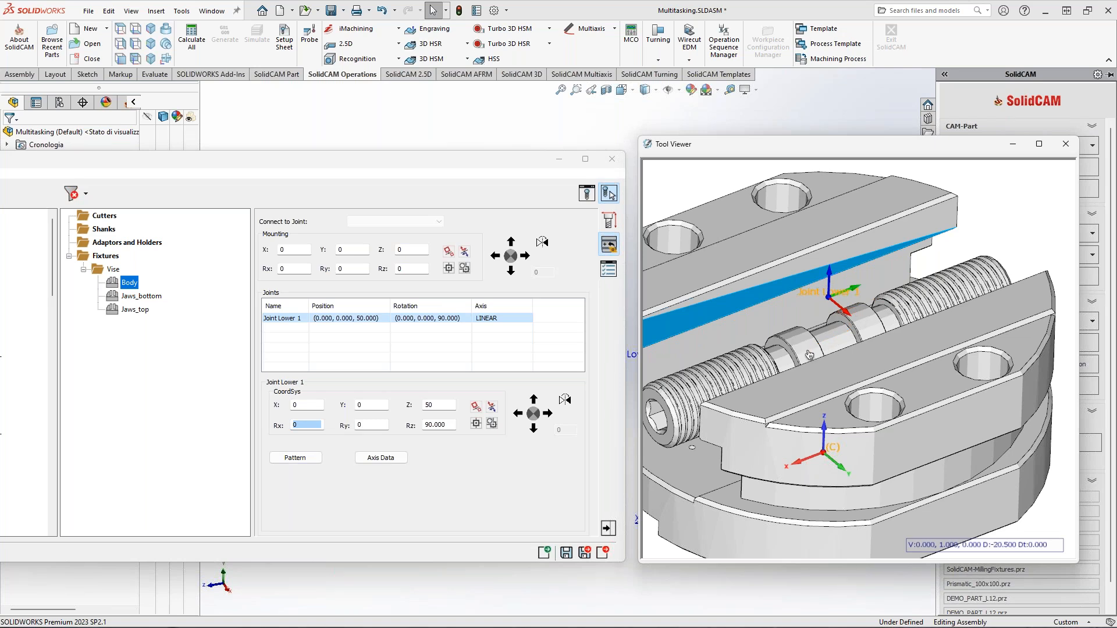
# - Set the Rz rotation of Joint Lower 1 back to 0
pyautogui.doubleClick(450, 425)
pyautogui.write('0')
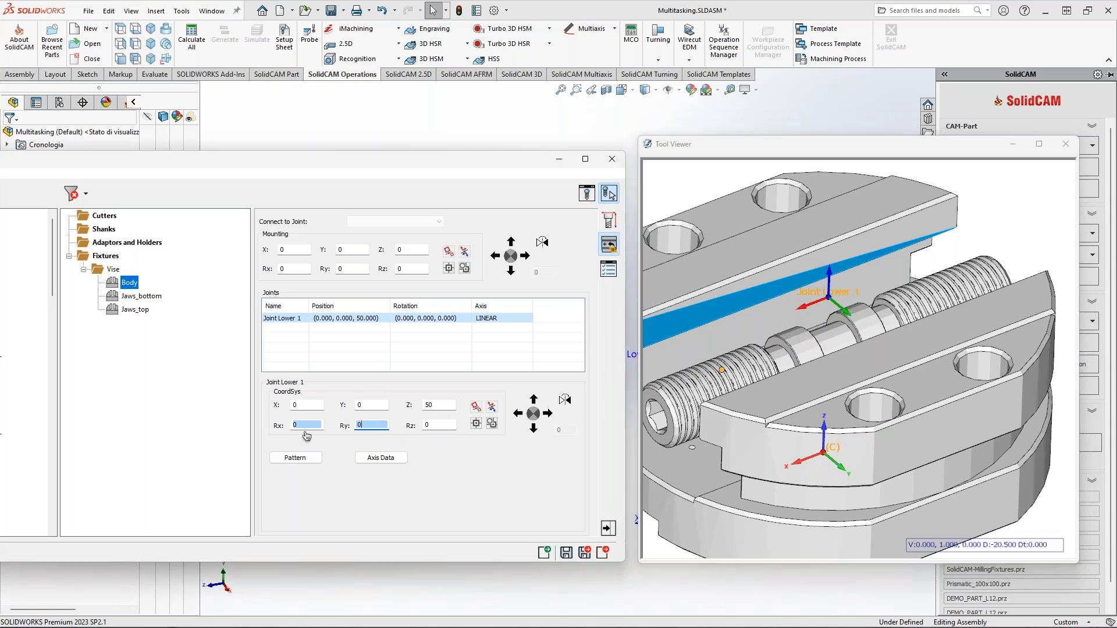
pyautogui.doubleClick(304, 426)
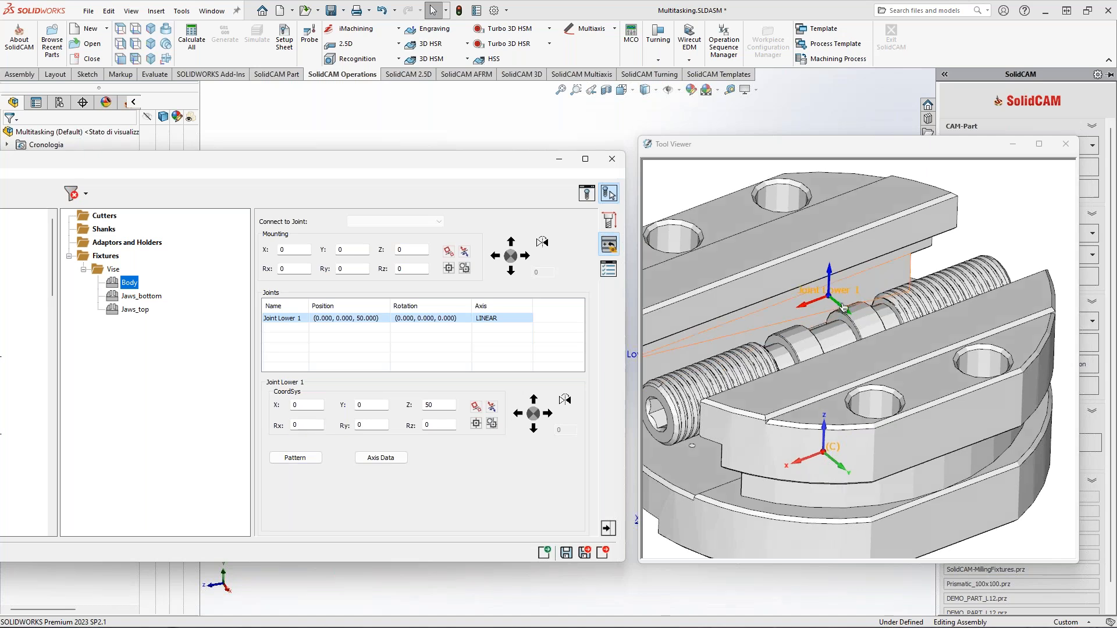
pyautogui.moveTo(844, 307); pyautogui.dragTo(835, 267, button='middle')
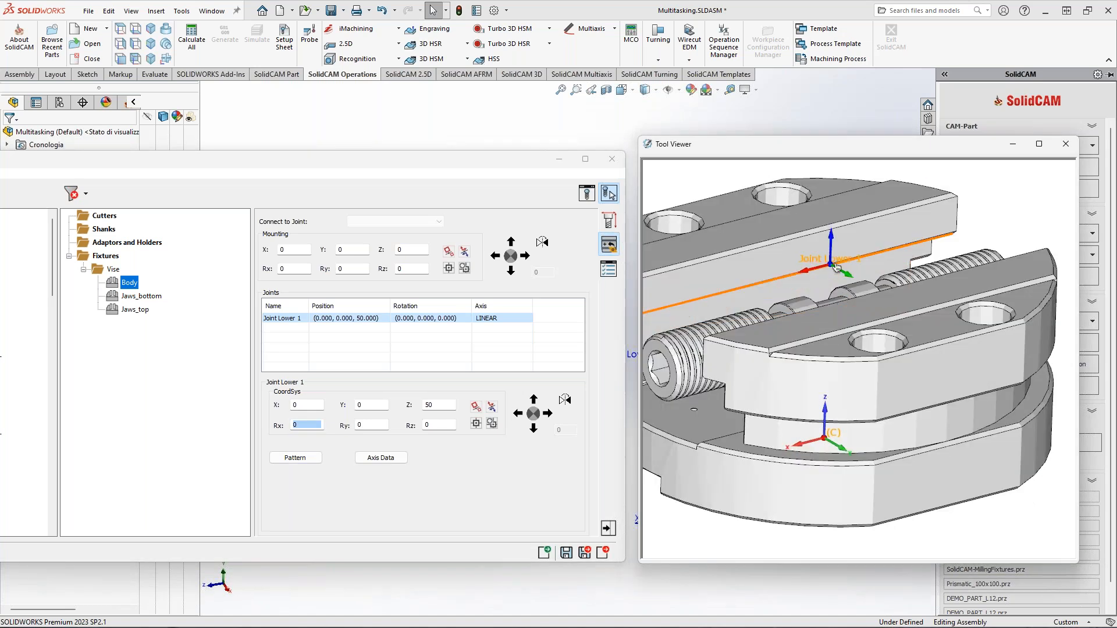
# - Name the linear axis of the Body's Joint Lower 1 "Lower Joint" in its axis data
pyautogui.click(380, 457)
pyautogui.write('J')
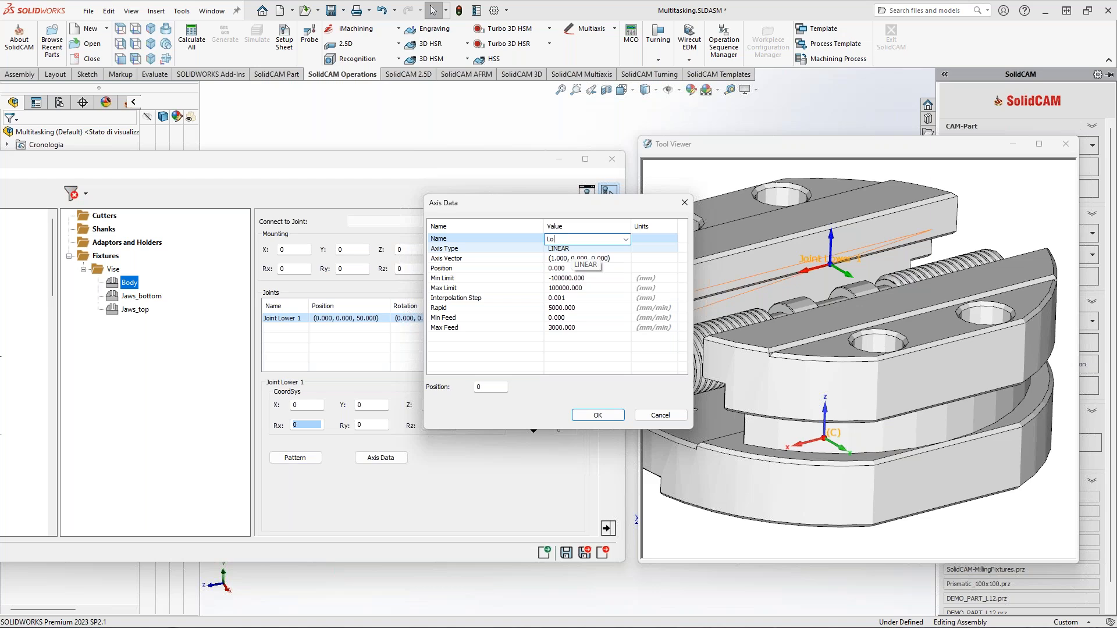
pyautogui.press('Return')
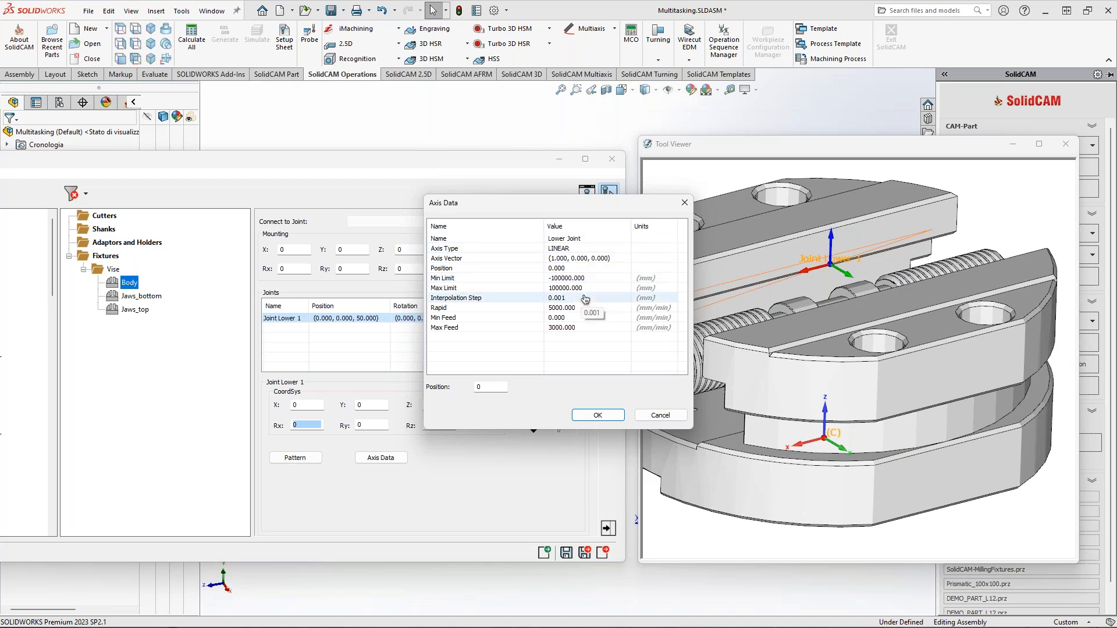
pyautogui.click(595, 415)
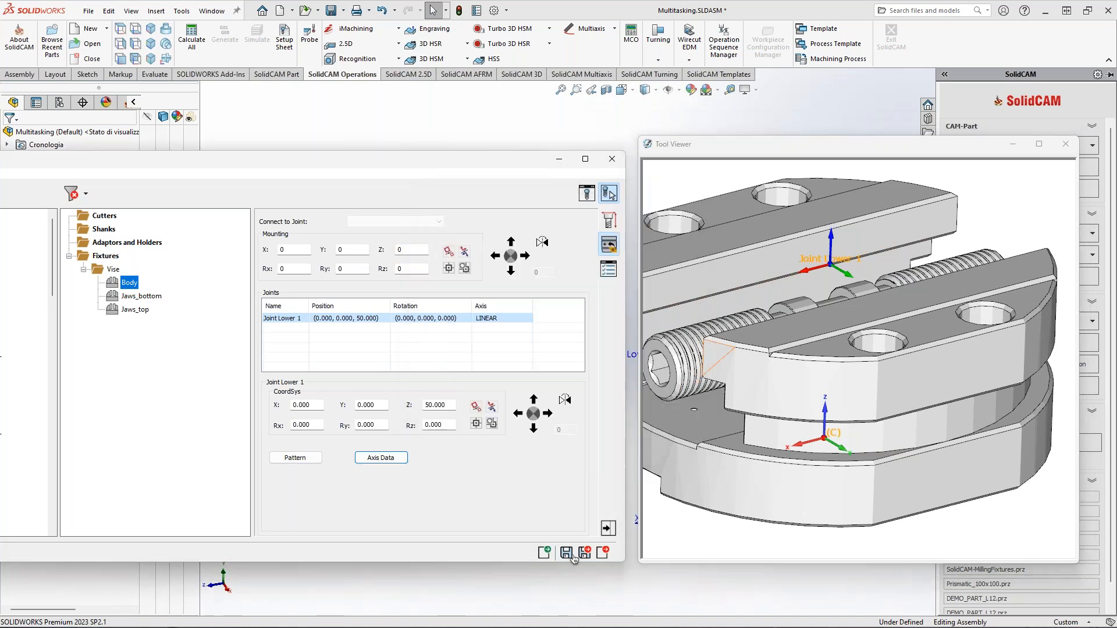
# - Give Joint 1 of Jaws_bottom a linear axis and name that axis "Jaws Top"
pyautogui.click(140, 296)
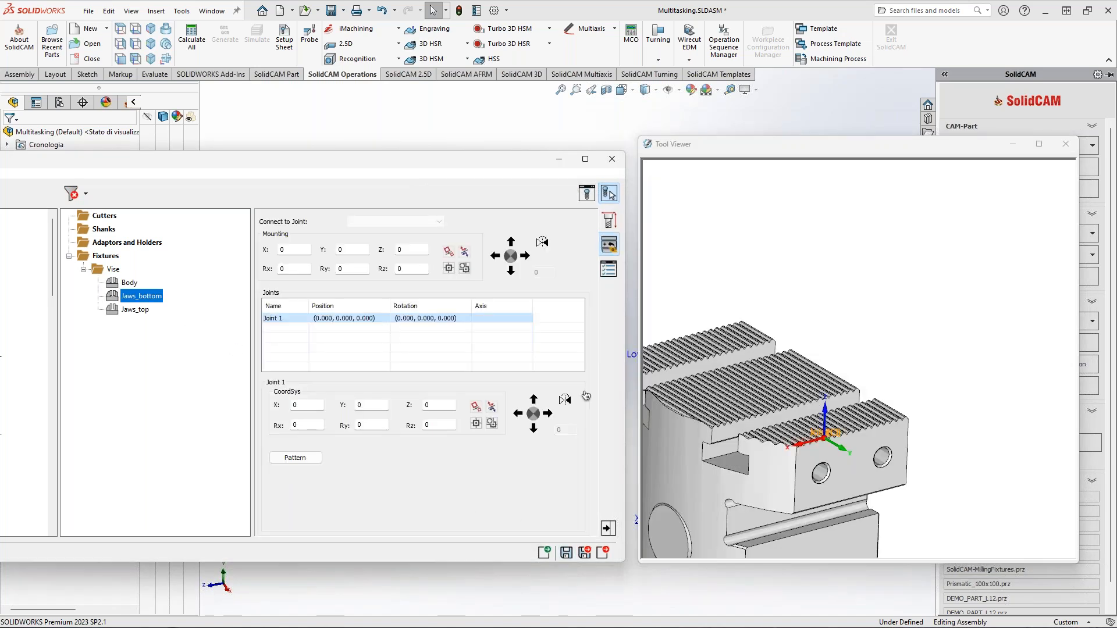
pyautogui.moveTo(765, 410); pyautogui.dragTo(852, 373, button='middle')
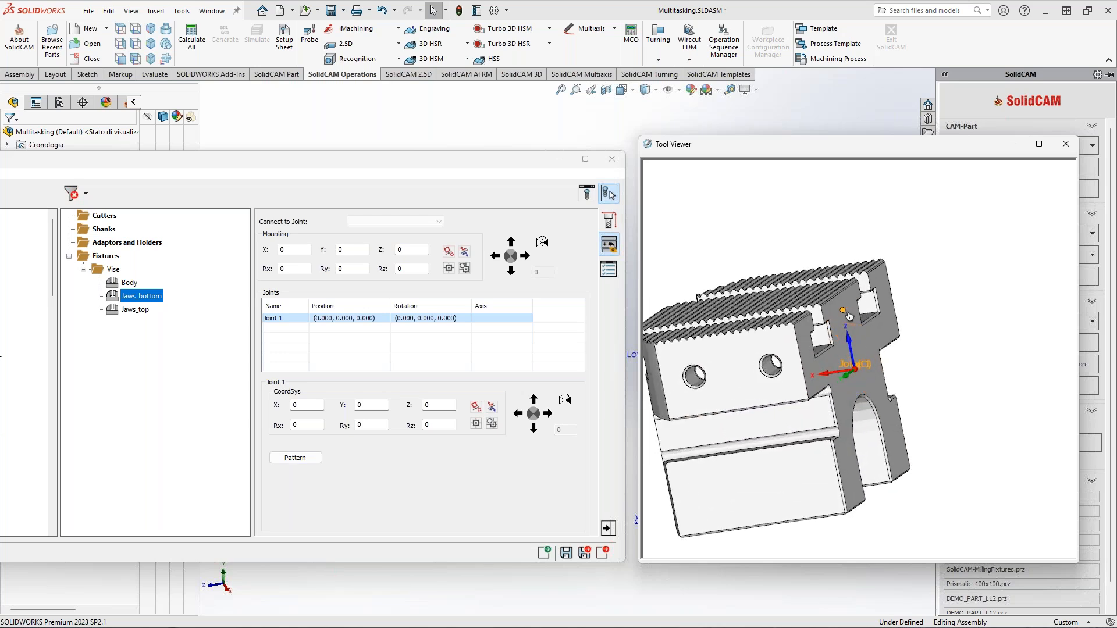
pyautogui.rightClick(279, 319)
pyautogui.moveTo(327, 340)
pyautogui.click(462, 362)
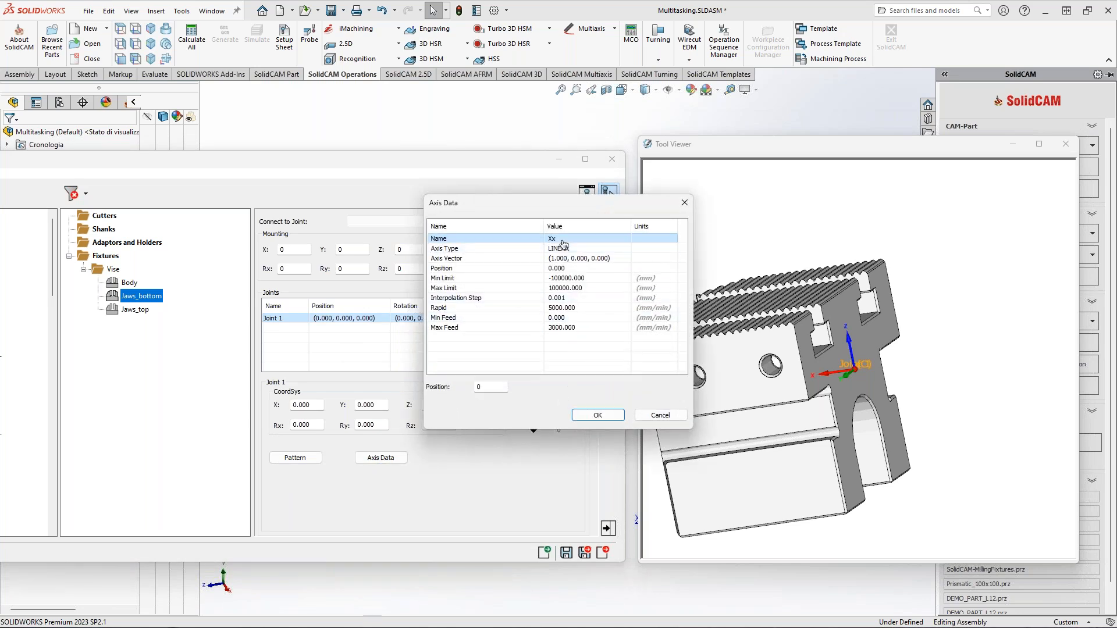
pyautogui.click(536, 240)
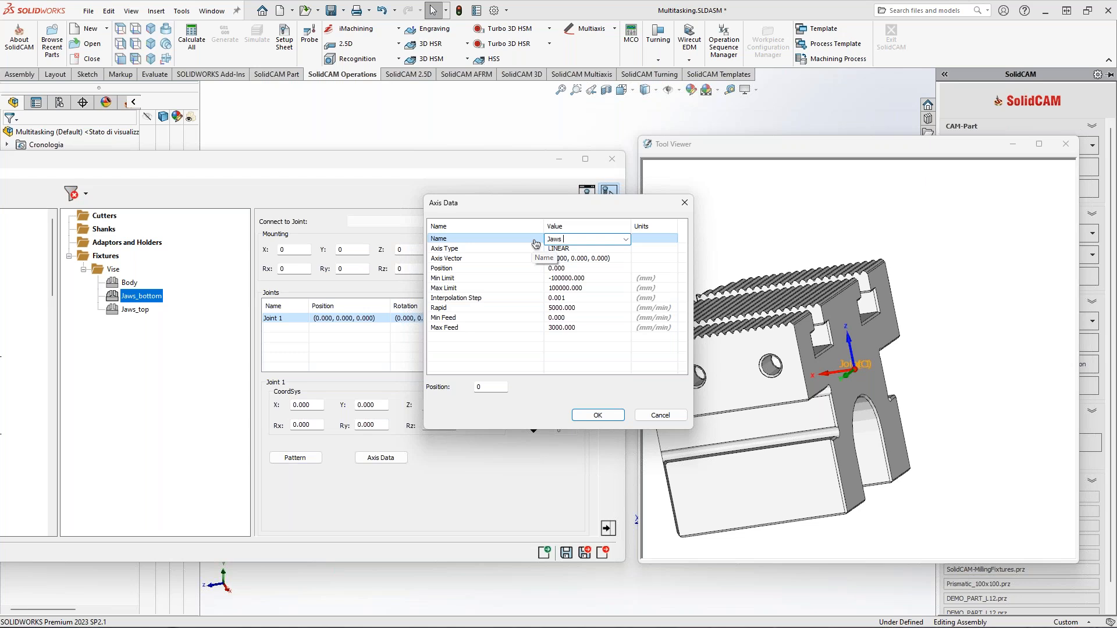
pyautogui.click(536, 243)
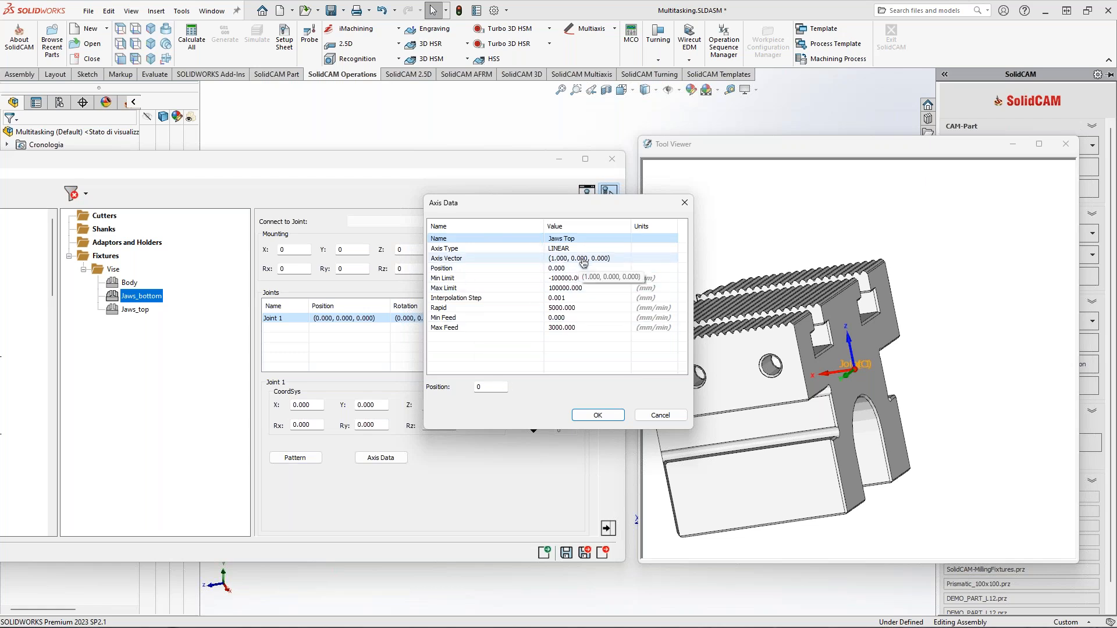
pyautogui.click(596, 416)
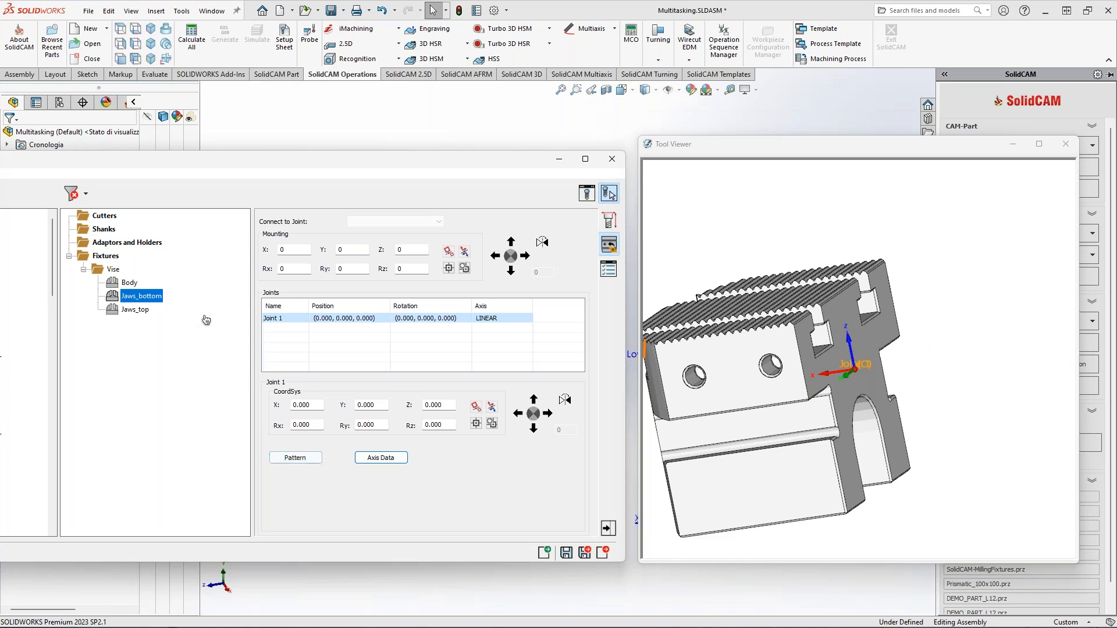
# - Pick the upper end edge of the middle serrated strip on Jaws_bottom to place Joint 1 at Z 19.5
pyautogui.click(448, 404)
pyautogui.scroll(5, 837, 319)
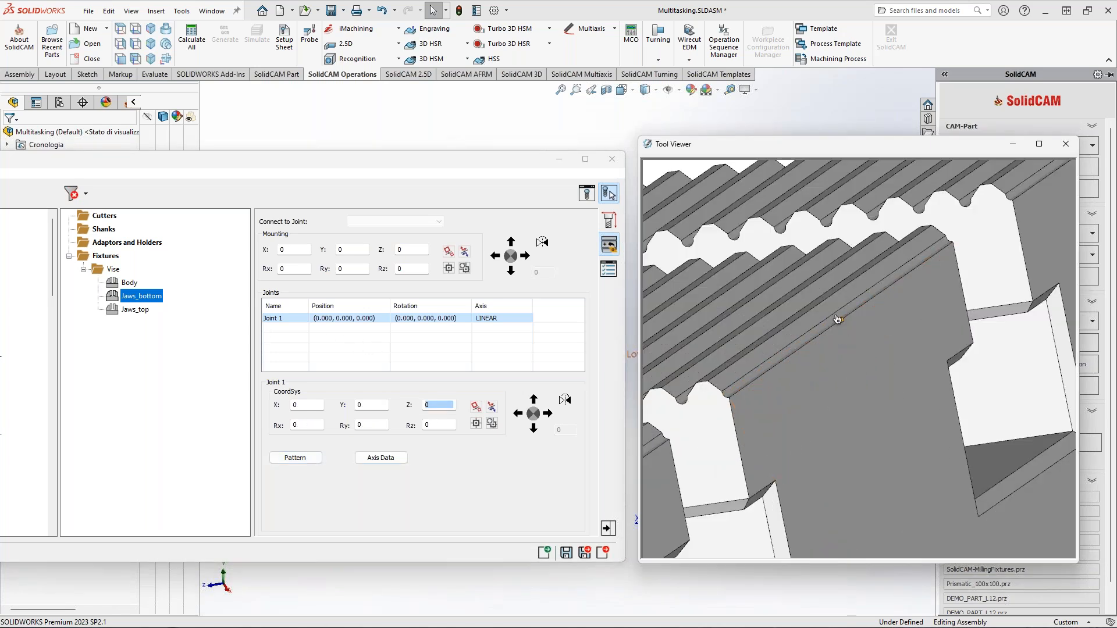
pyautogui.click(837, 320)
pyautogui.scroll(-3, 835, 344)
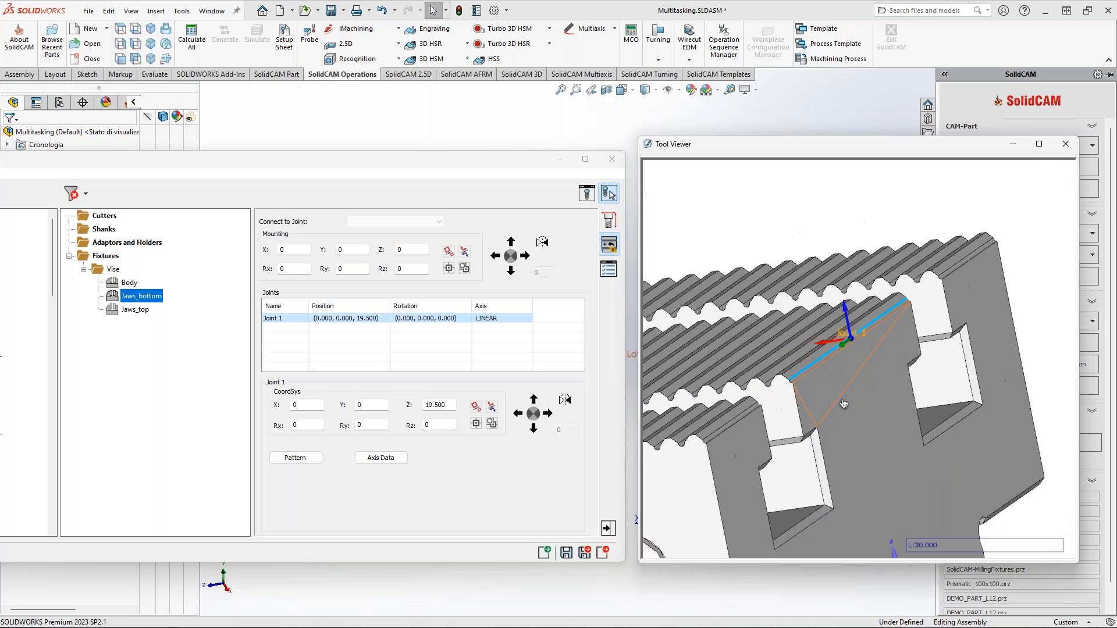
pyautogui.scroll(-5, 843, 403)
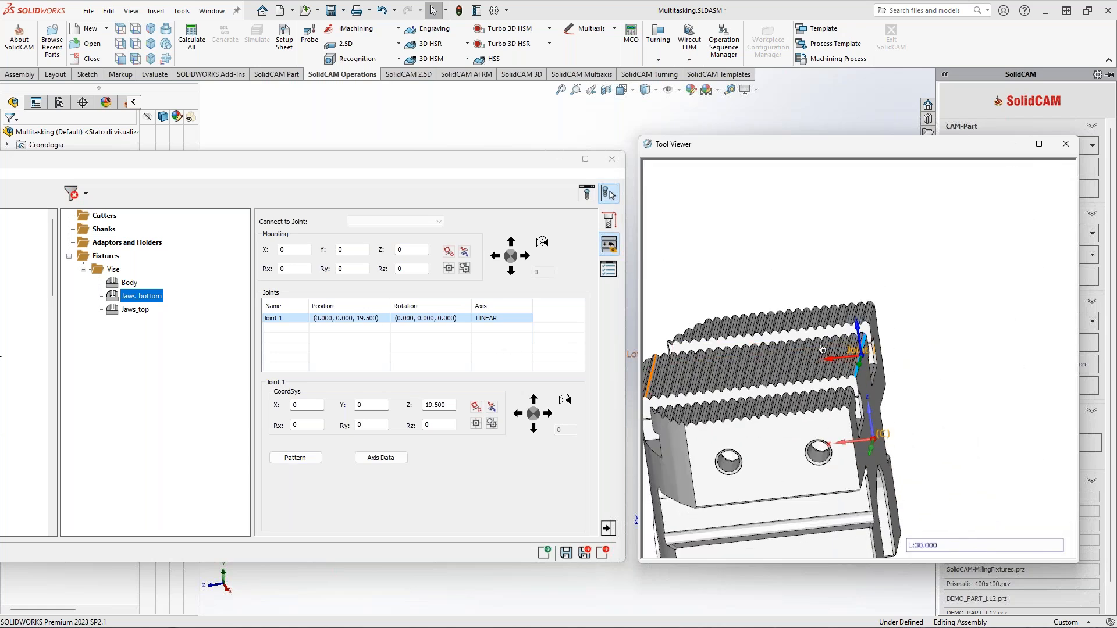
pyautogui.scroll(-3, 822, 349)
pyautogui.moveTo(782, 351); pyautogui.dragTo(751, 316, button='middle')
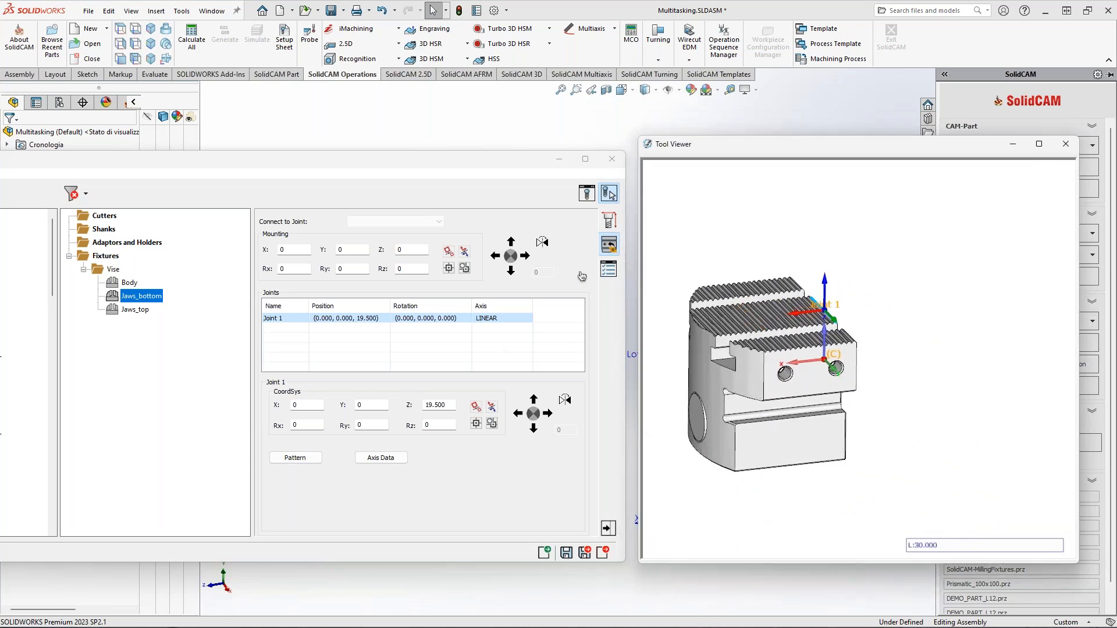
# - Pattern the Body's Joint Lower 1 by adding one item with a shift of 180
pyautogui.click(129, 282)
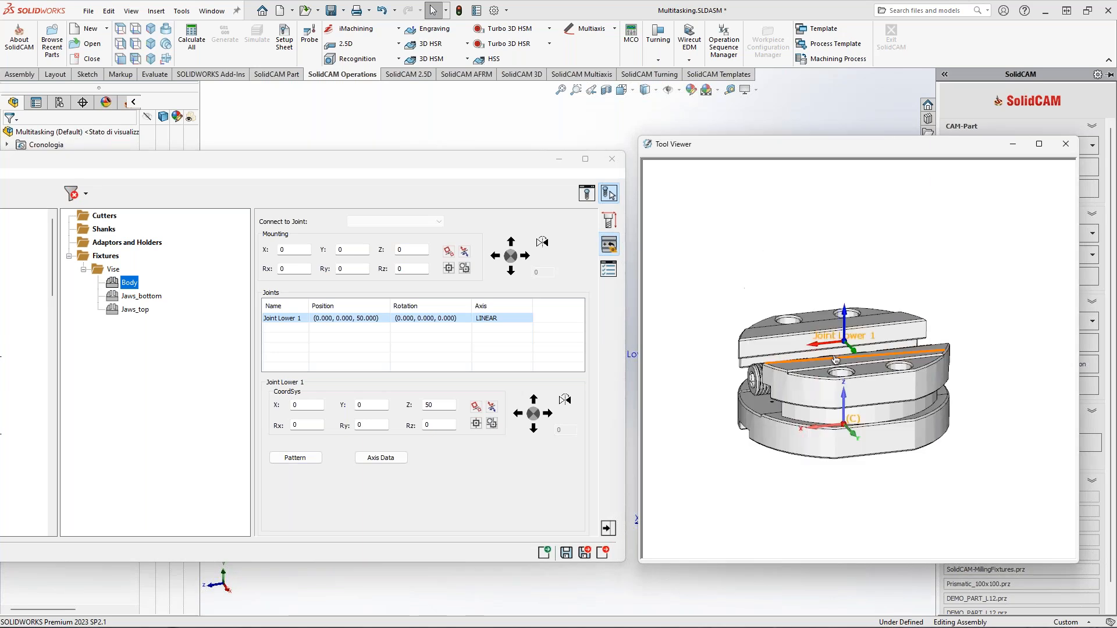
pyautogui.moveTo(790, 259)
pyautogui.mouseDown()
pyautogui.moveTo(870, 369)
pyautogui.moveTo(771, 263)
pyautogui.mouseUp()
pyautogui.moveTo(859, 297)
pyautogui.mouseDown()
pyautogui.moveTo(939, 285)
pyautogui.moveTo(925, 267)
pyautogui.mouseUp()
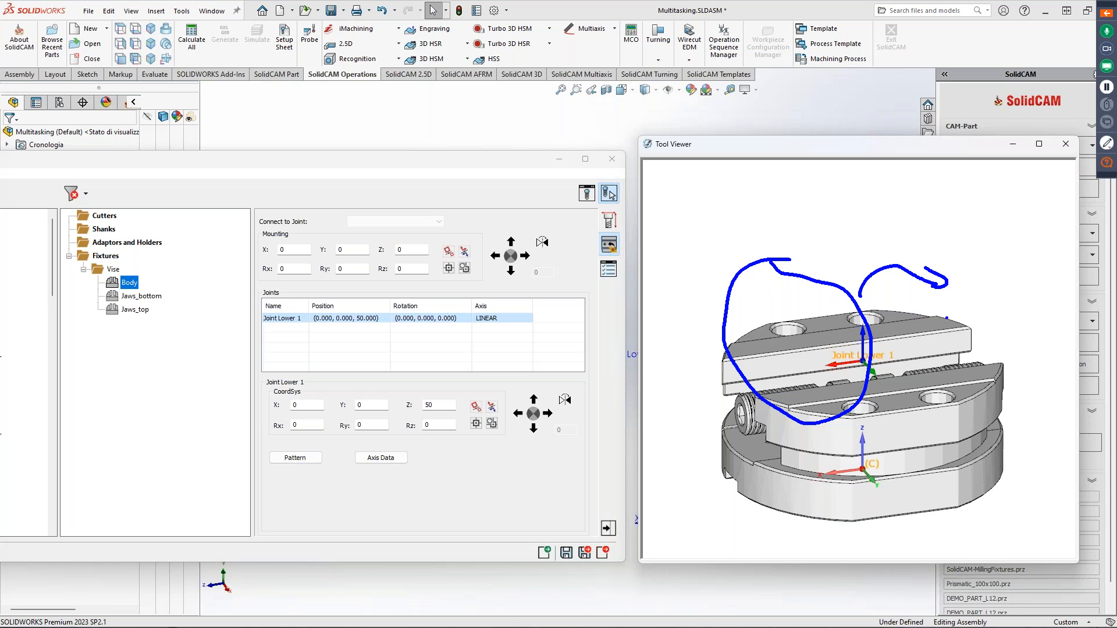
pyautogui.press('Escape')
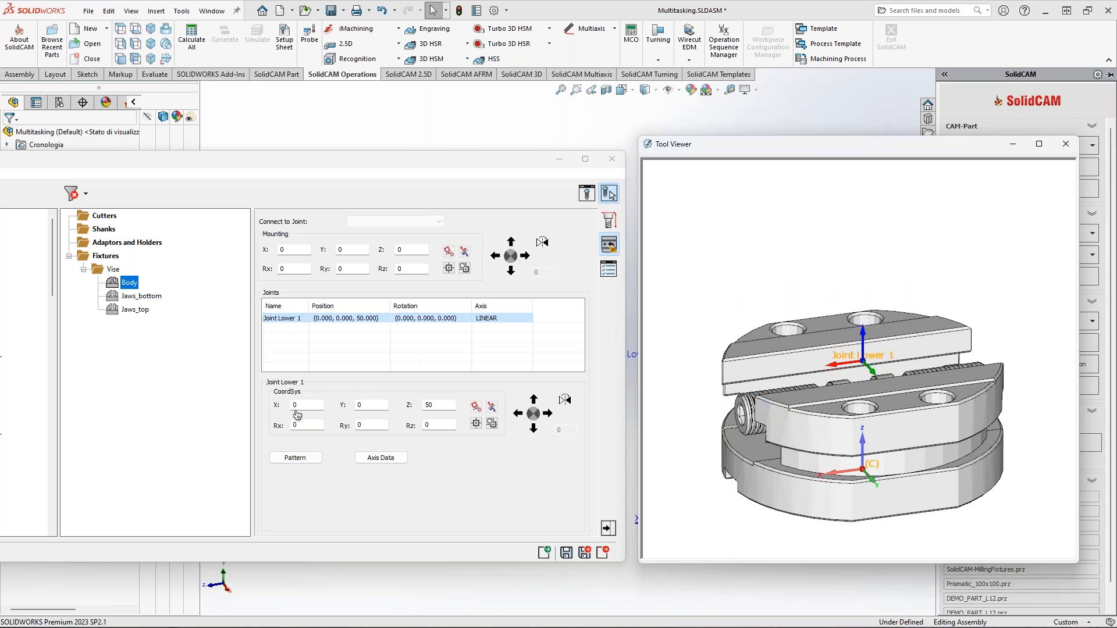
pyautogui.click(295, 457)
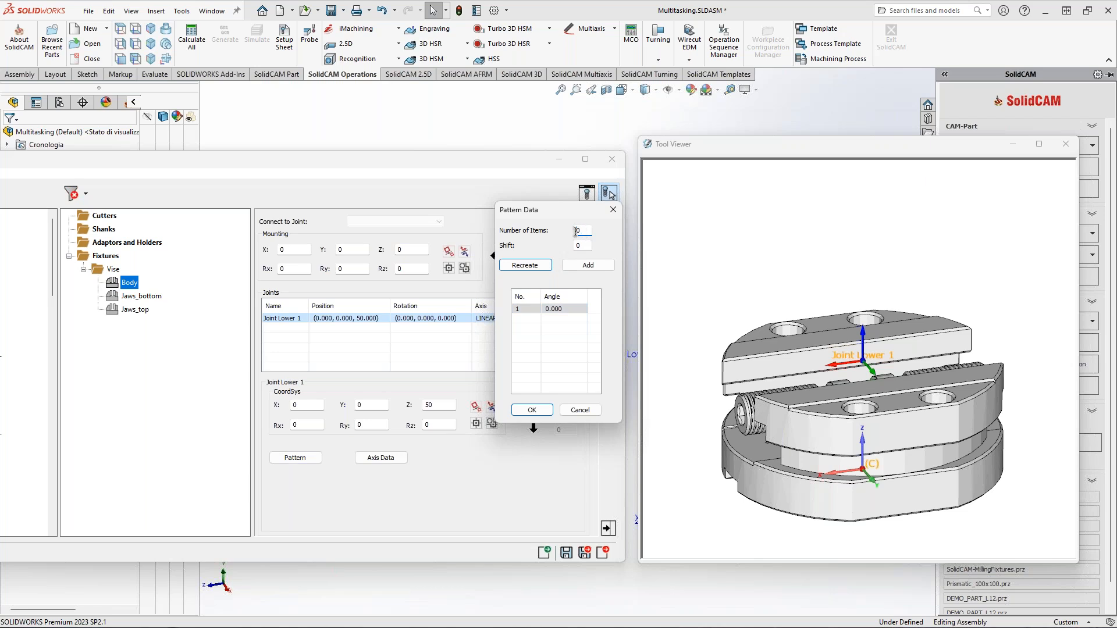
pyautogui.doubleClick(579, 247)
pyautogui.write('1')
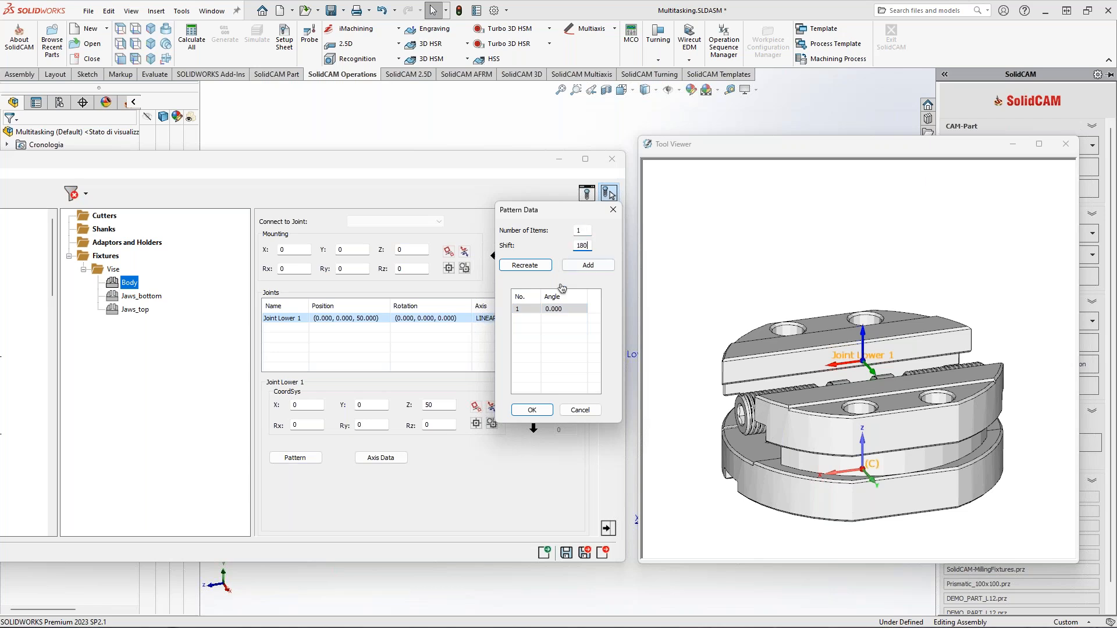
pyautogui.click(588, 265)
pyautogui.click(532, 410)
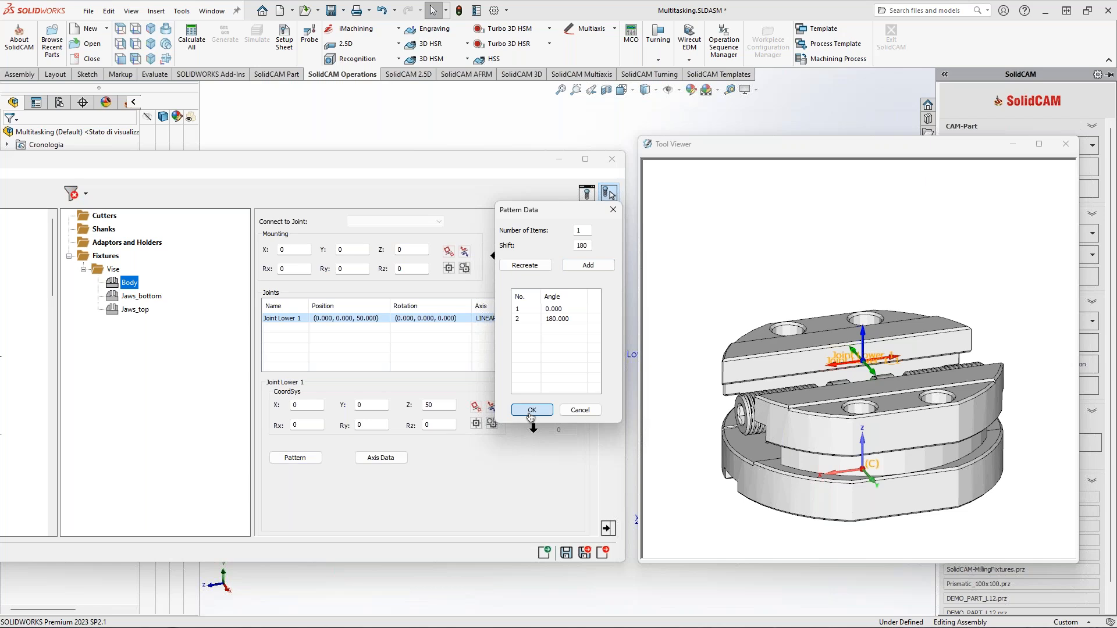
pyautogui.click(302, 463)
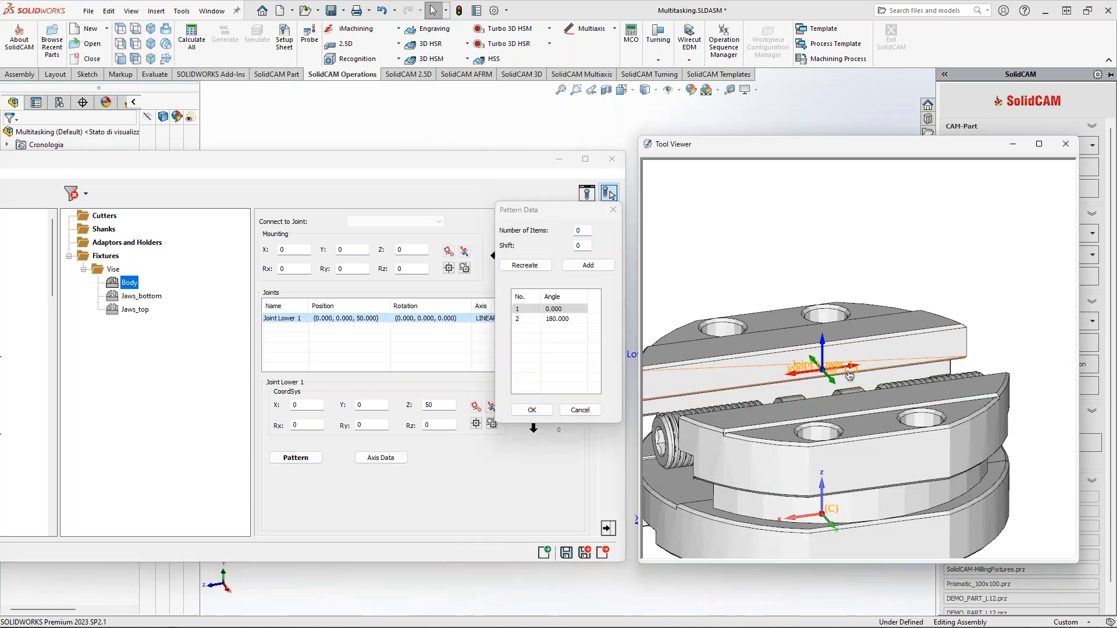
pyautogui.click(531, 410)
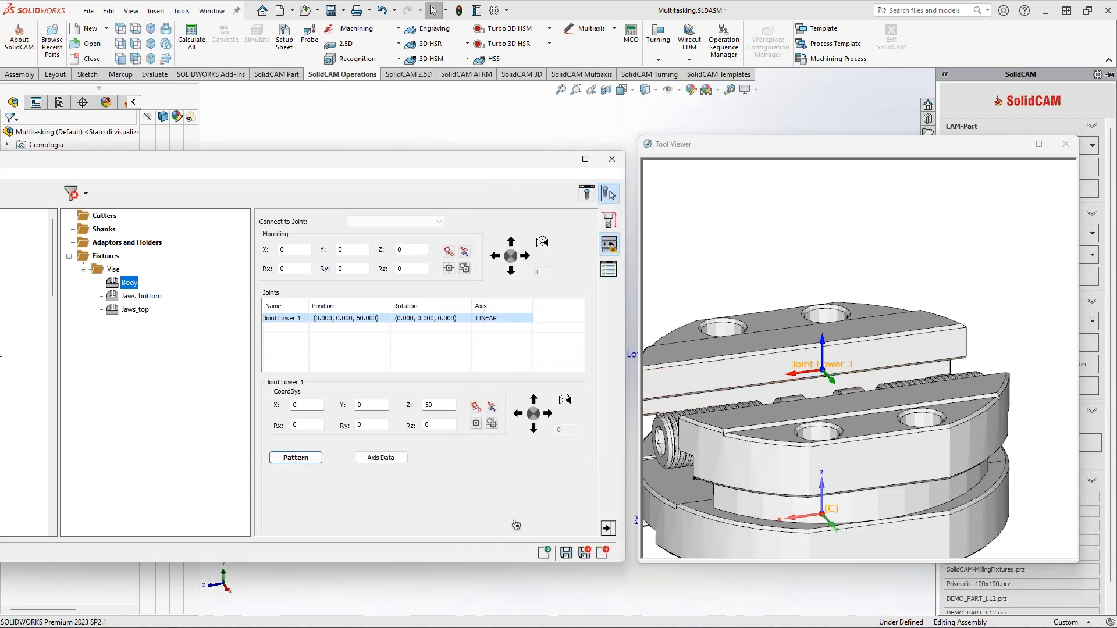
# - Save the fixture library and switch to the SolidCAM-MillingFixtures-3 assembly
pyautogui.click(565, 553)
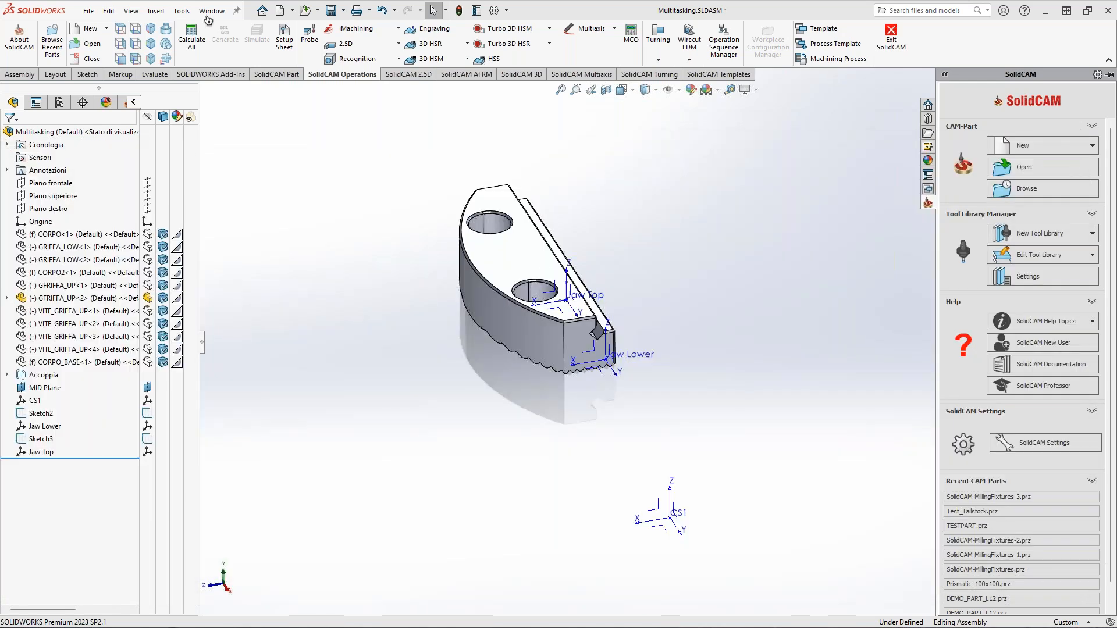
pyautogui.click(212, 10)
pyautogui.click(273, 153)
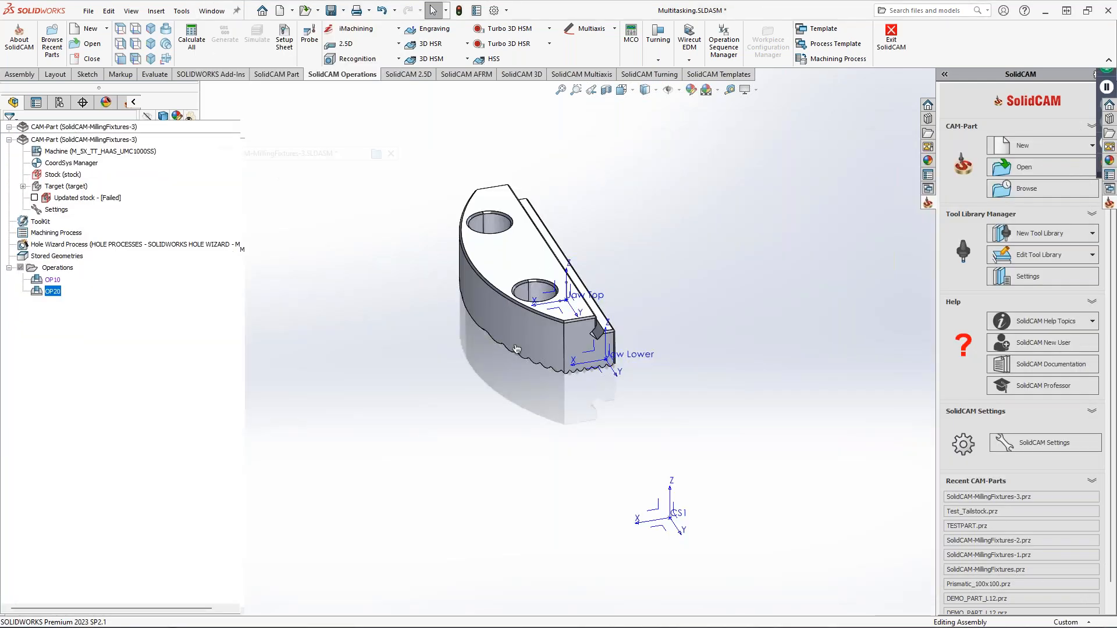
# - Edit setup OP10 and open its fixture ToolKit table
pyautogui.rightClick(53, 280)
pyautogui.click(204, 307)
pyautogui.scroll(3, 614, 329)
pyautogui.keyDown('ctrl'); pyautogui.moveTo(616, 330); pyautogui.dragTo(658, 374, button='middle'); pyautogui.keyUp('ctrl')
pyautogui.click(286, 209)
pyautogui.click(285, 214)
pyautogui.click(426, 205)
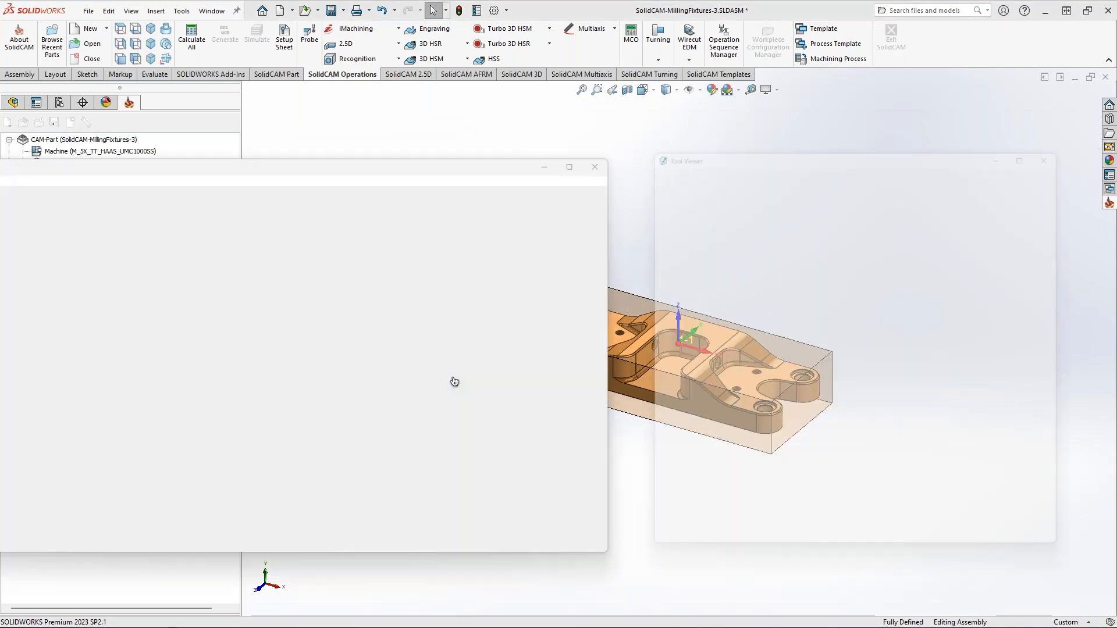
pyautogui.moveTo(611, 161); pyautogui.dragTo(709, 146)
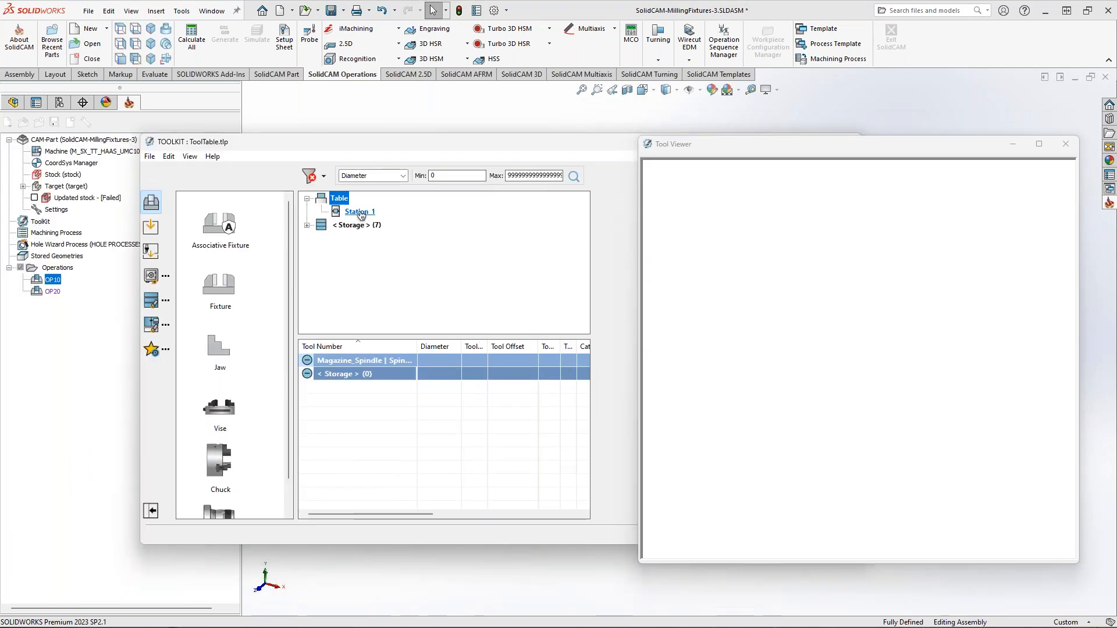
# - Open the W2.tlv library and mount the Vise Body with Jaws_bottom and Jaws_top on Station_1
pyautogui.click(156, 277)
pyautogui.scroll(-5, 244, 349)
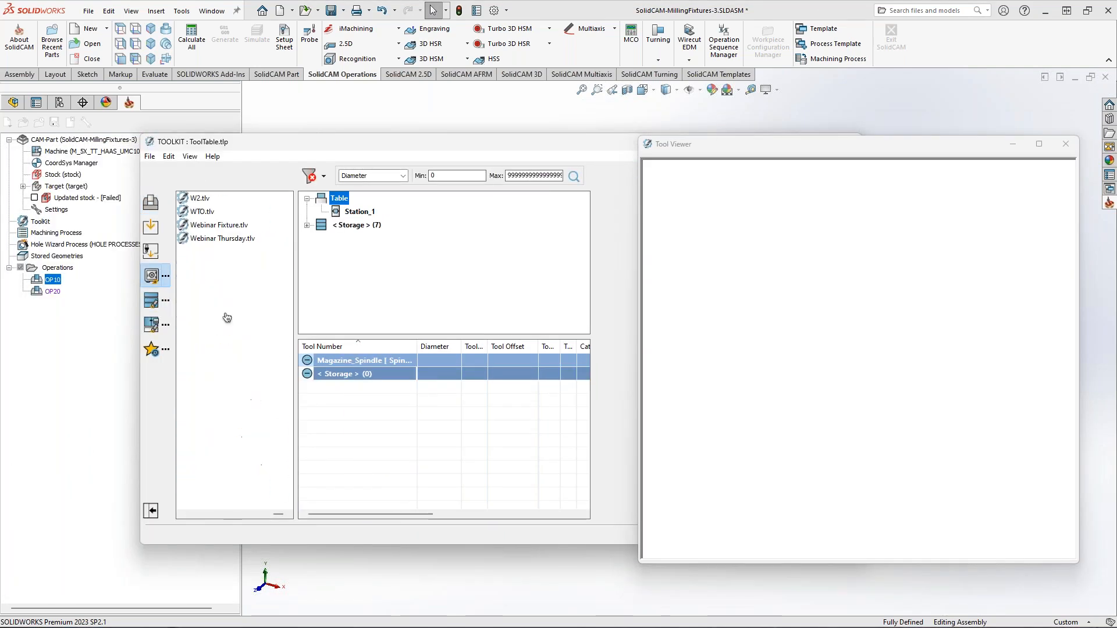
pyautogui.doubleClick(200, 198)
pyautogui.doubleClick(222, 251)
pyautogui.doubleClick(229, 265)
pyautogui.click(244, 279)
pyautogui.moveTo(243, 279); pyautogui.dragTo(382, 245)
pyautogui.moveTo(251, 306); pyautogui.dragTo(409, 252)
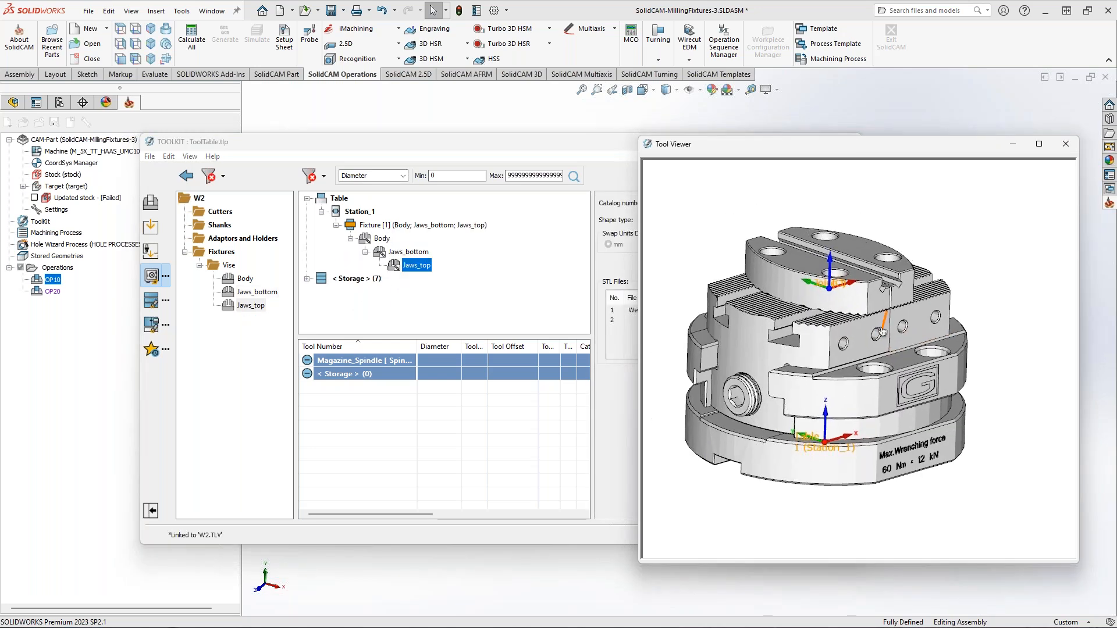
pyautogui.moveTo(859, 319); pyautogui.dragTo(861, 322, button='middle')
# - Arrange the ToolKit and Tool Viewer windows side by side so the fixture's parameters are accessible
pyautogui.click(1066, 143)
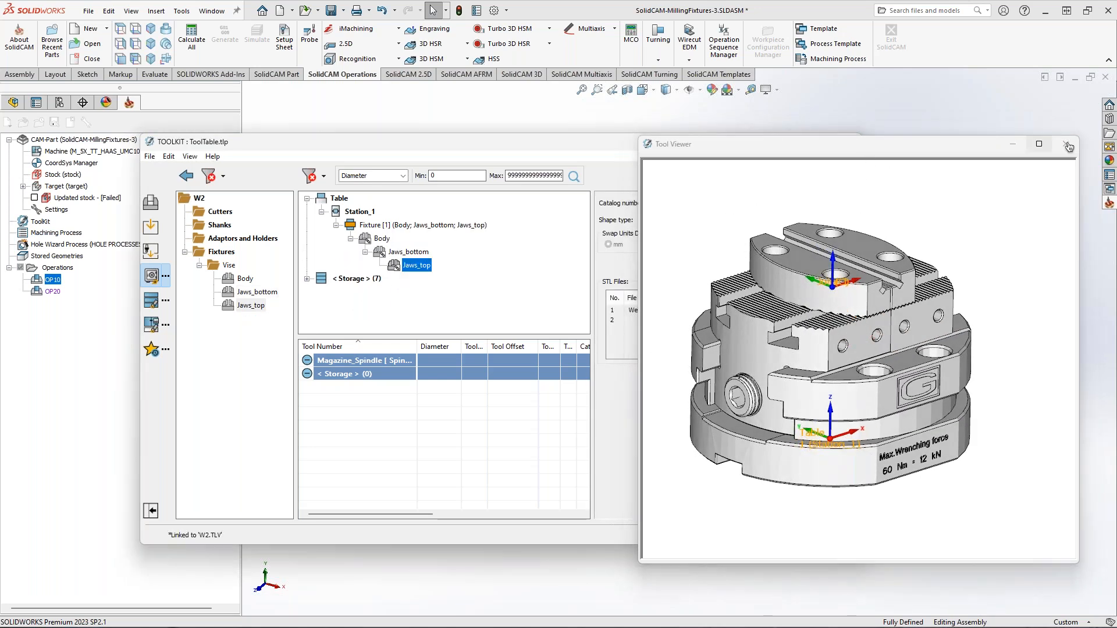
pyautogui.moveTo(963, 151); pyautogui.dragTo(994, 182)
pyautogui.moveTo(690, 147); pyautogui.dragTo(519, 173)
pyautogui.click(712, 181)
pyautogui.moveTo(712, 181); pyautogui.dragTo(735, 175)
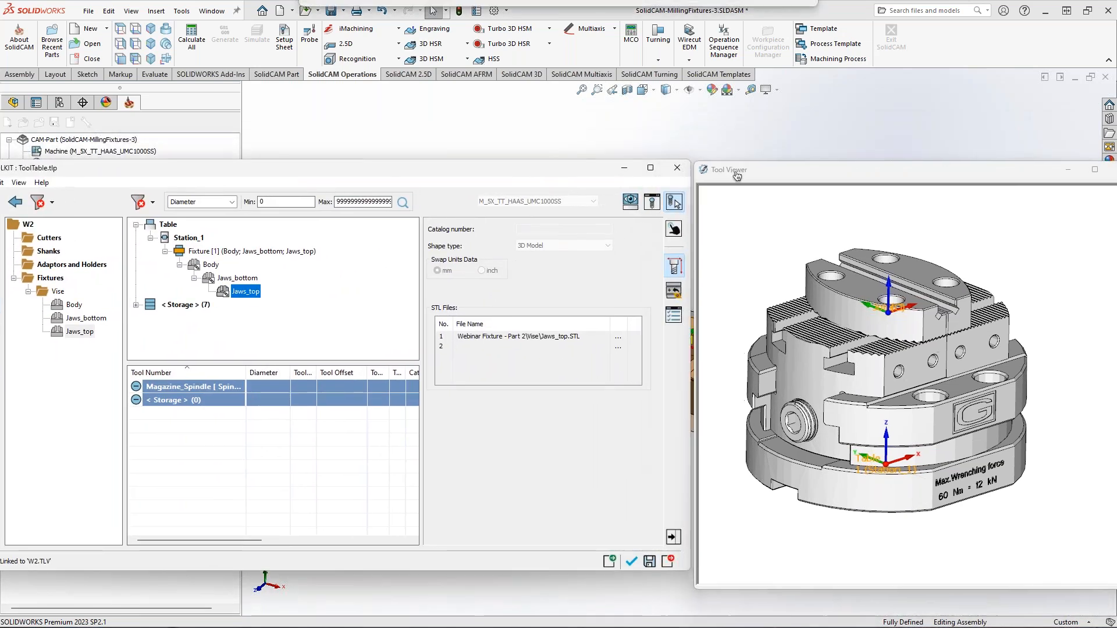
# - Set the fixture's component axes to 20 for Lower Joint and 10 for Jaws Top in the fixture data
pyautogui.click(674, 231)
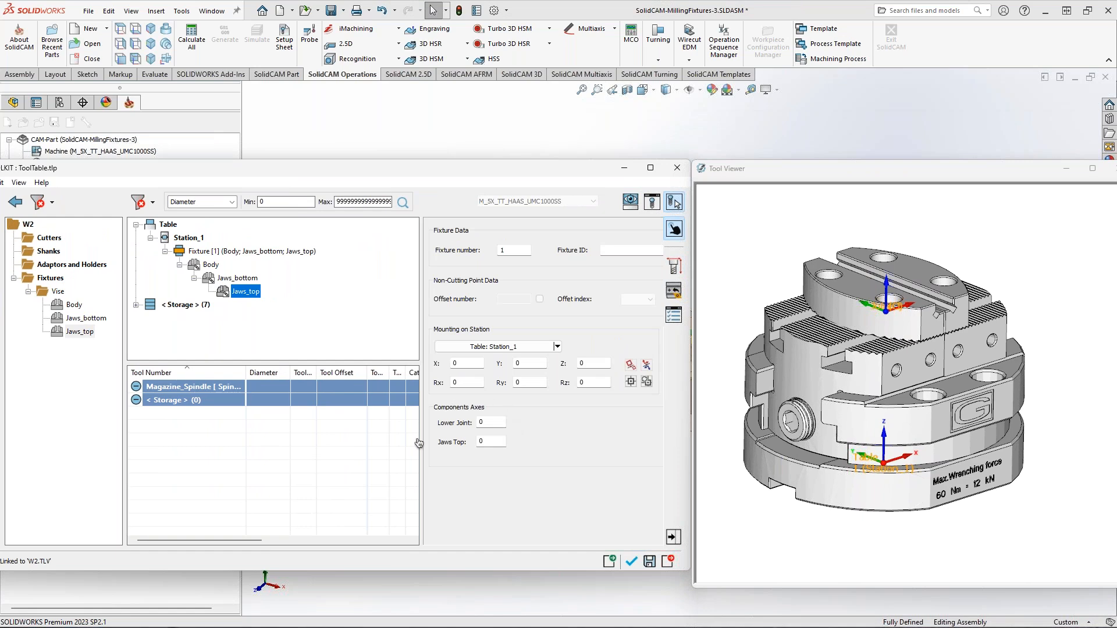
pyautogui.click(487, 422)
pyautogui.scroll(2, 488, 422)
pyautogui.click(481, 441)
pyautogui.scroll(1, 482, 441)
pyautogui.moveTo(938, 343)
pyautogui.mouseDown(button='middle')
pyautogui.moveTo(903, 311)
pyautogui.moveTo(925, 342)
pyautogui.mouseUp(button='middle')
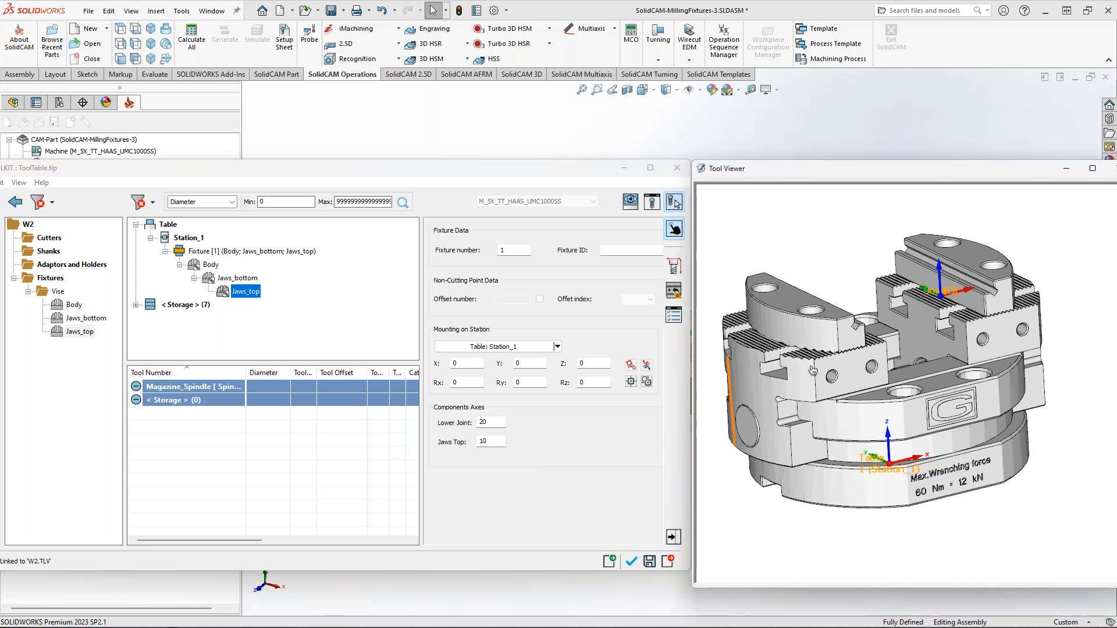
pyautogui.moveTo(879, 334)
pyautogui.mouseDown(button='middle')
pyautogui.moveTo(843, 302)
pyautogui.moveTo(875, 338)
pyautogui.mouseUp(button='middle')
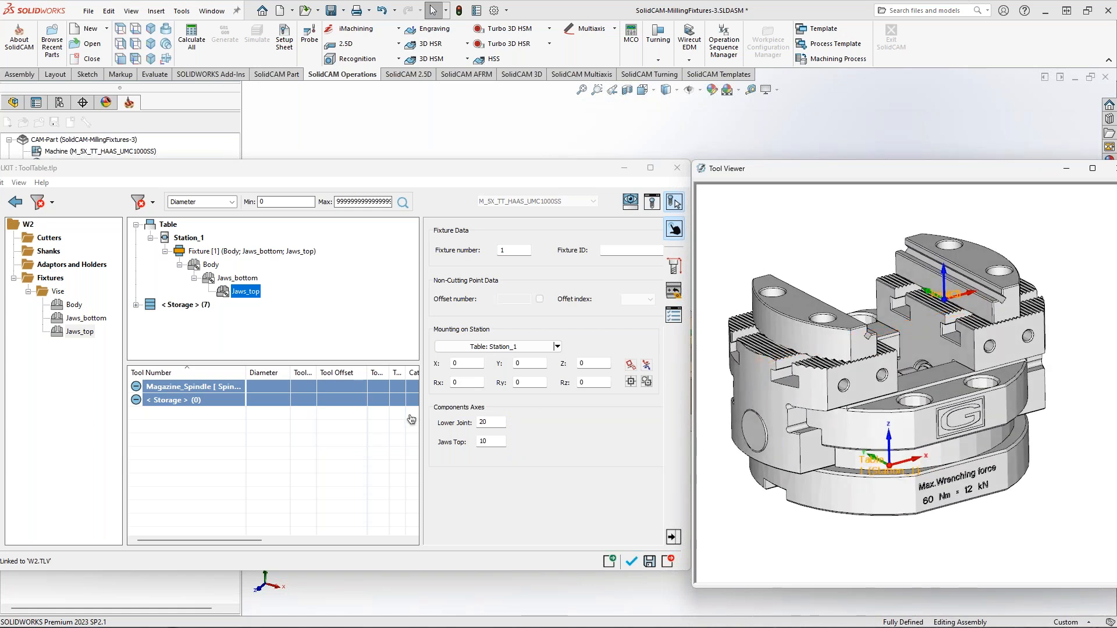
# - Try to accept the vise fixture on Station_1 for setup OP10
pyautogui.moveTo(563, 172); pyautogui.dragTo(558, 167)
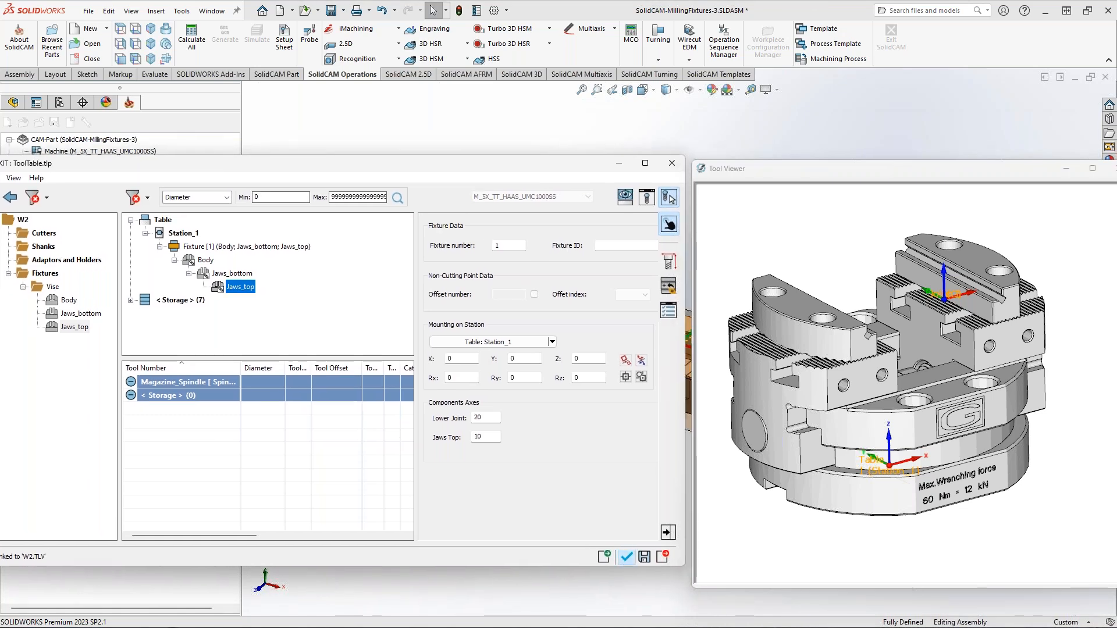
pyautogui.click(626, 558)
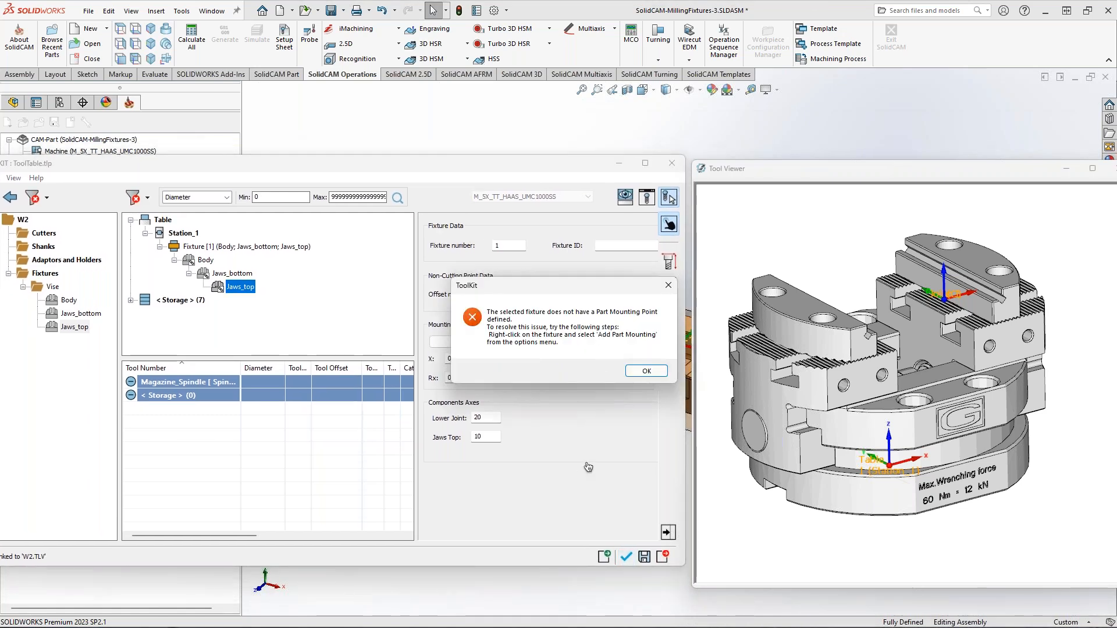
pyautogui.click(645, 370)
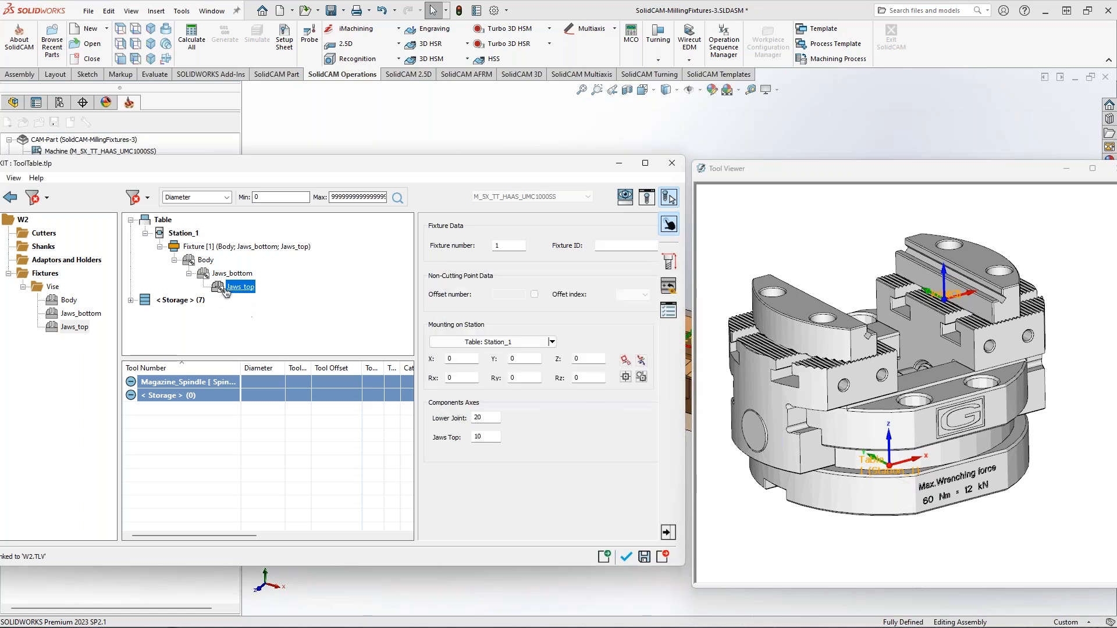
# - Add a part mounting to the fixture's Body component at Z 80 and accept the fixture
pyautogui.rightClick(205, 260)
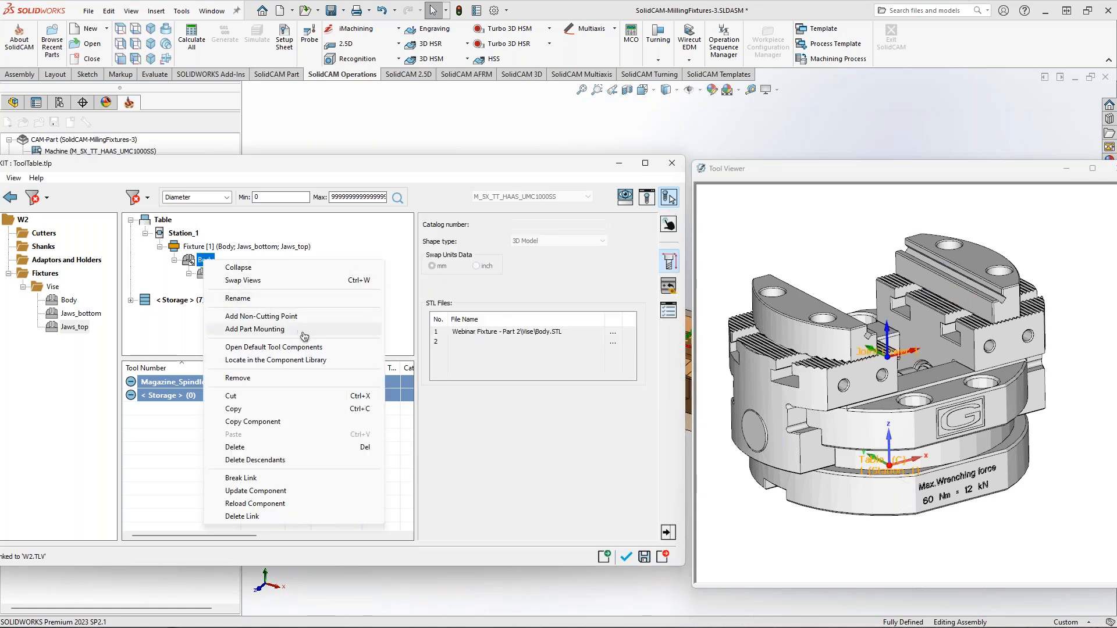
pyautogui.click(296, 331)
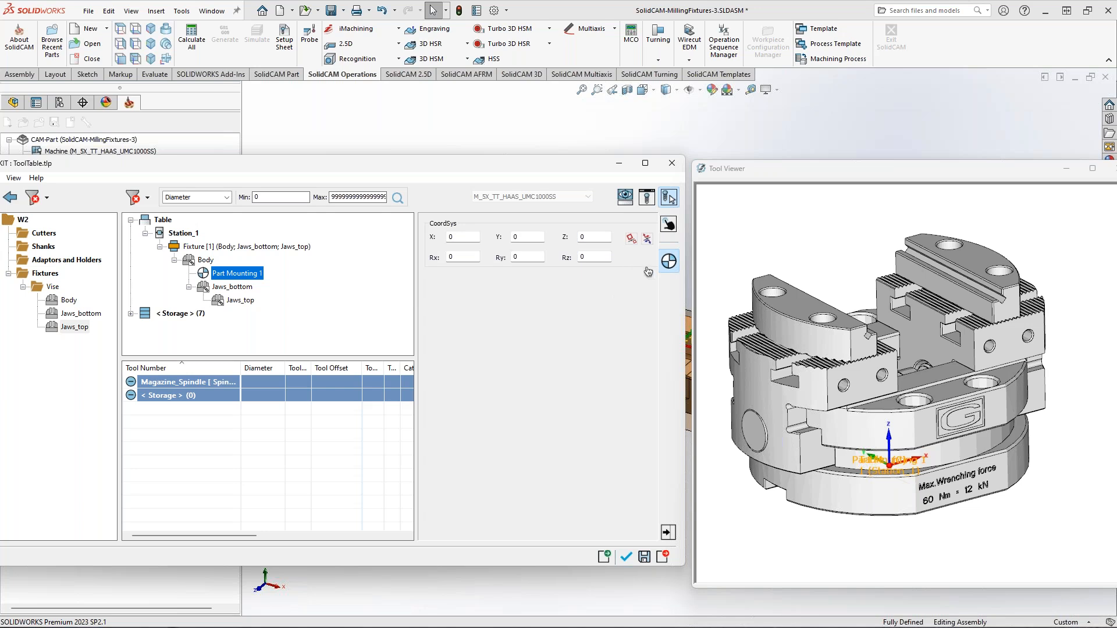
pyautogui.scroll(3, 974, 365)
pyautogui.moveTo(974, 365); pyautogui.dragTo(995, 383, button='middle')
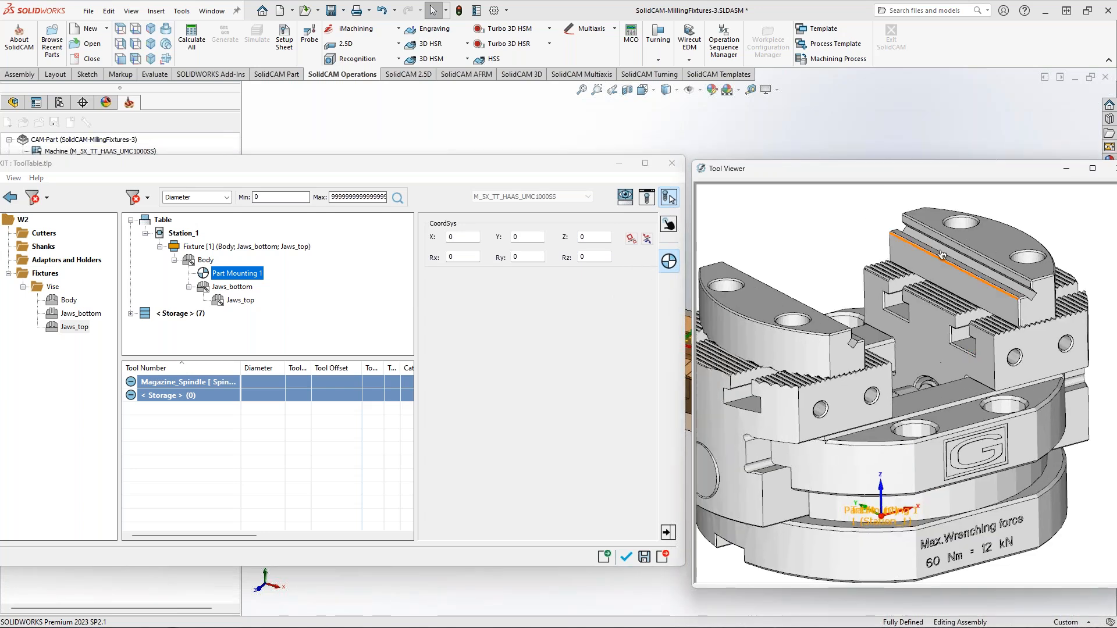
pyautogui.doubleClick(599, 237)
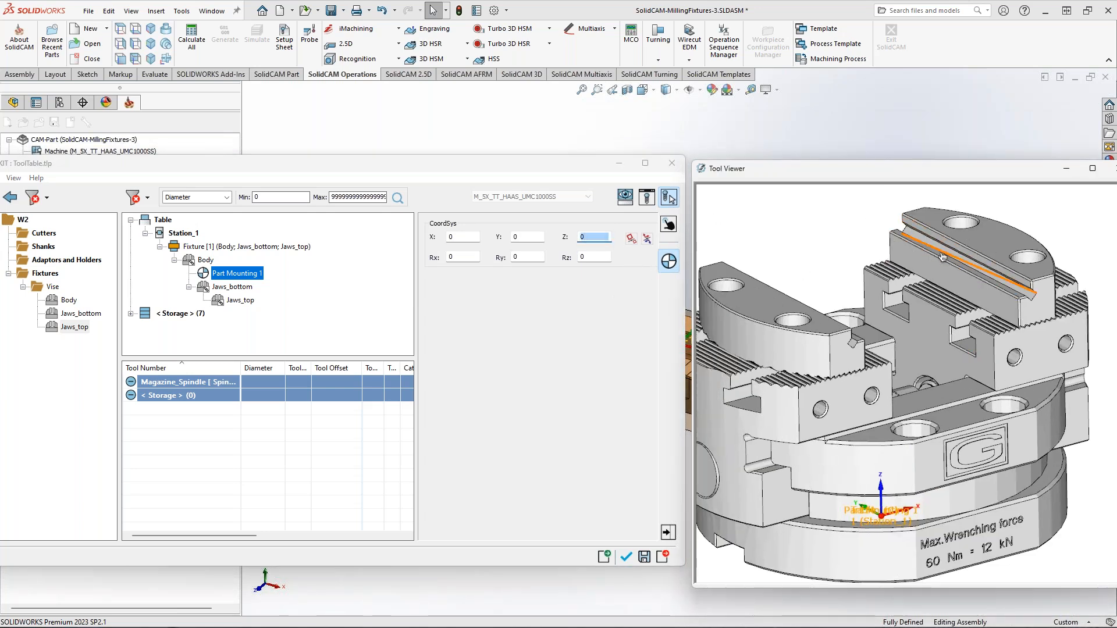
pyautogui.scroll(3, 947, 262)
pyautogui.click(940, 312)
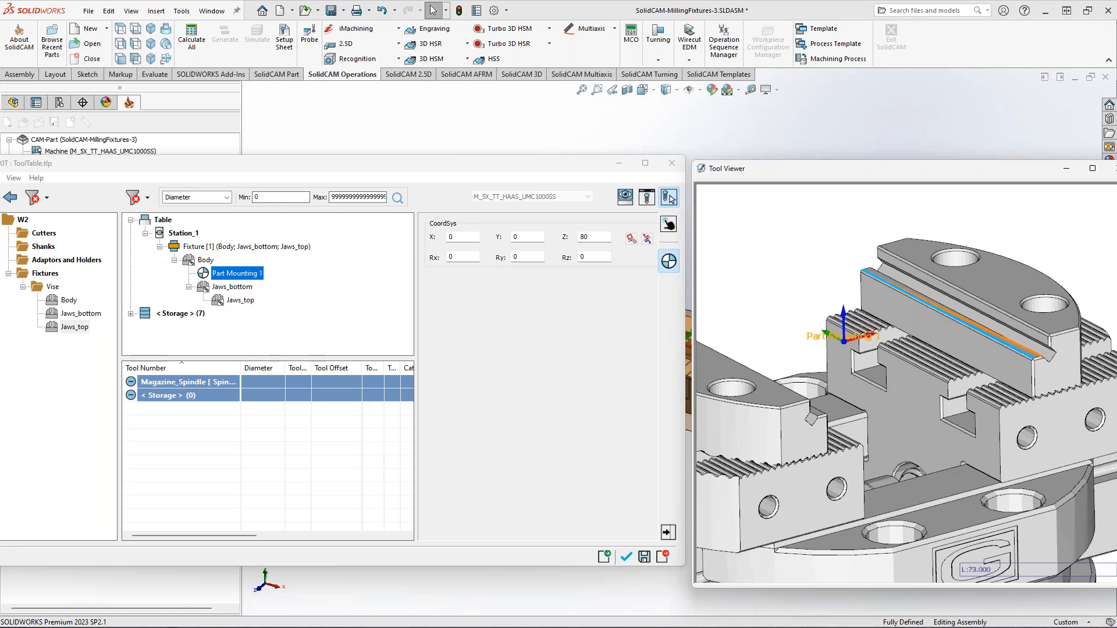
pyautogui.scroll(-4, 852, 358)
pyautogui.moveTo(852, 357); pyautogui.dragTo(721, 518, button='middle')
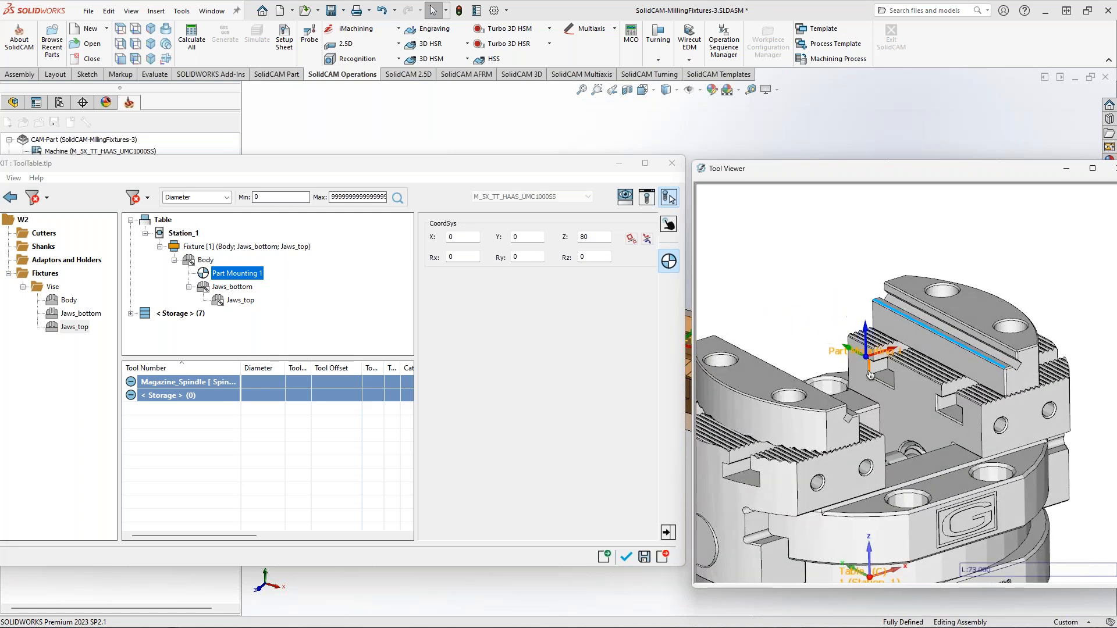
pyautogui.click(625, 557)
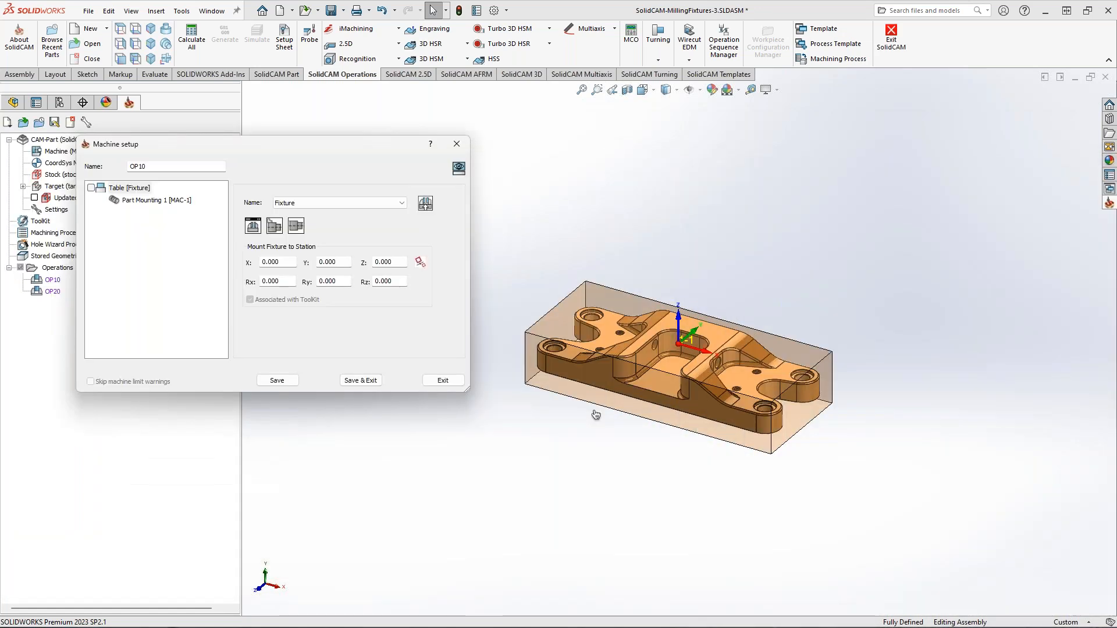
# - Preview the OP10 setup on the machine and set the workpiece rotation Rz on Part Mounting 1 to 90
pyautogui.click(458, 169)
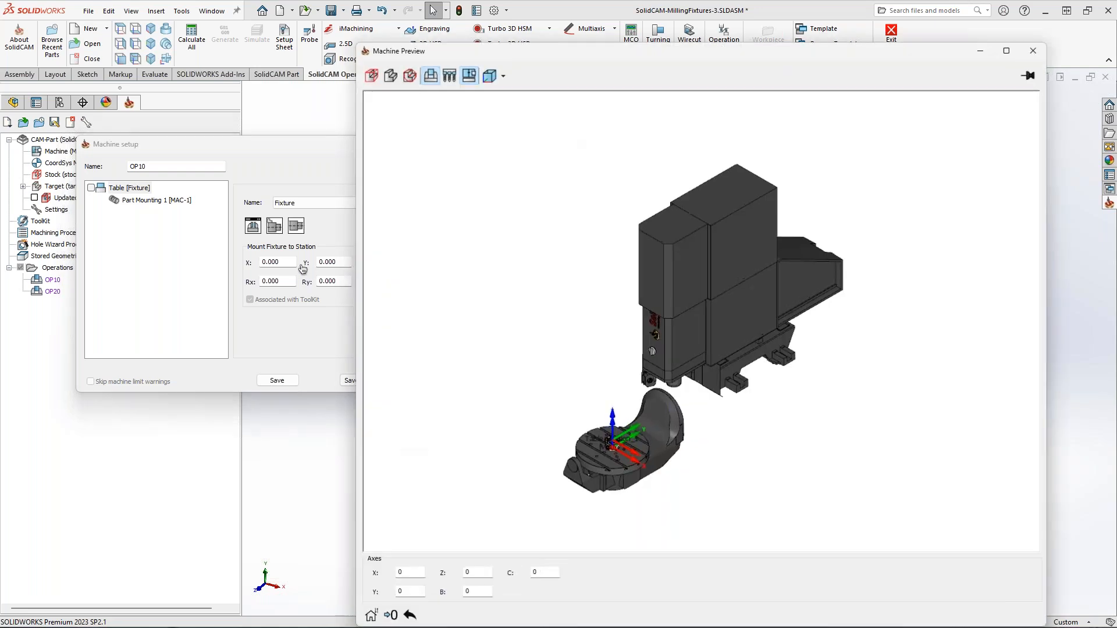
pyautogui.click(156, 200)
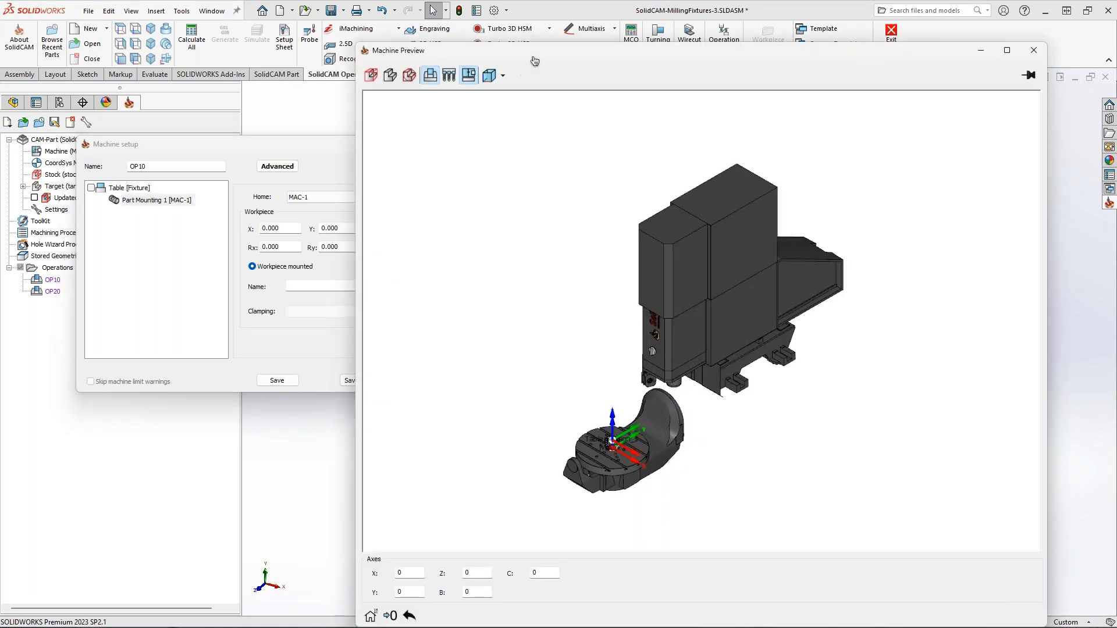
pyautogui.scroll(10, 817, 389)
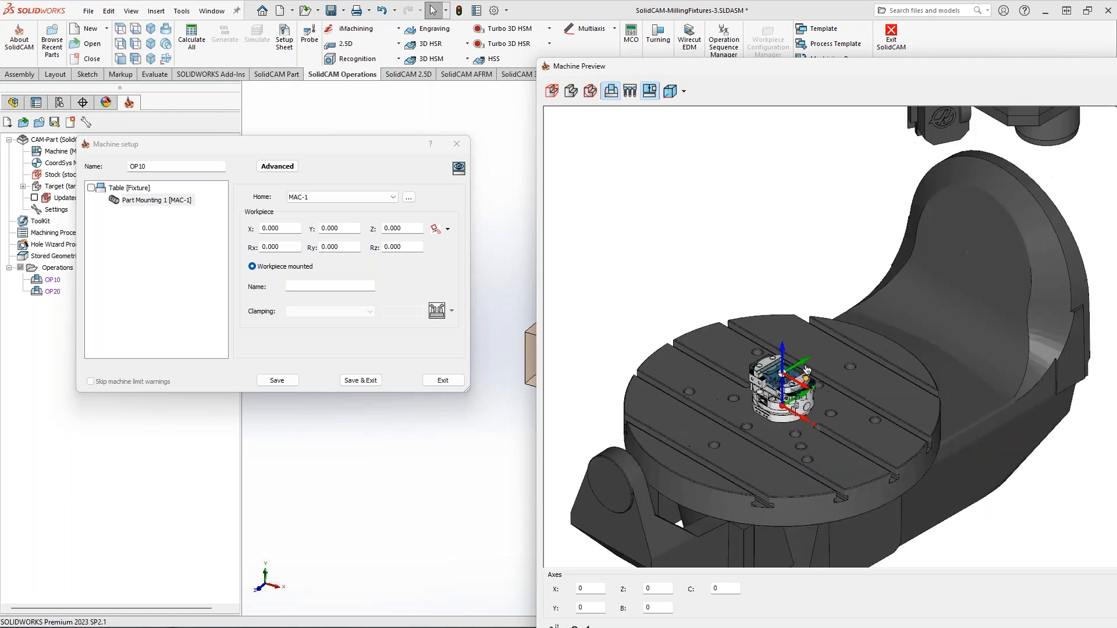
pyautogui.scroll(2, 817, 388)
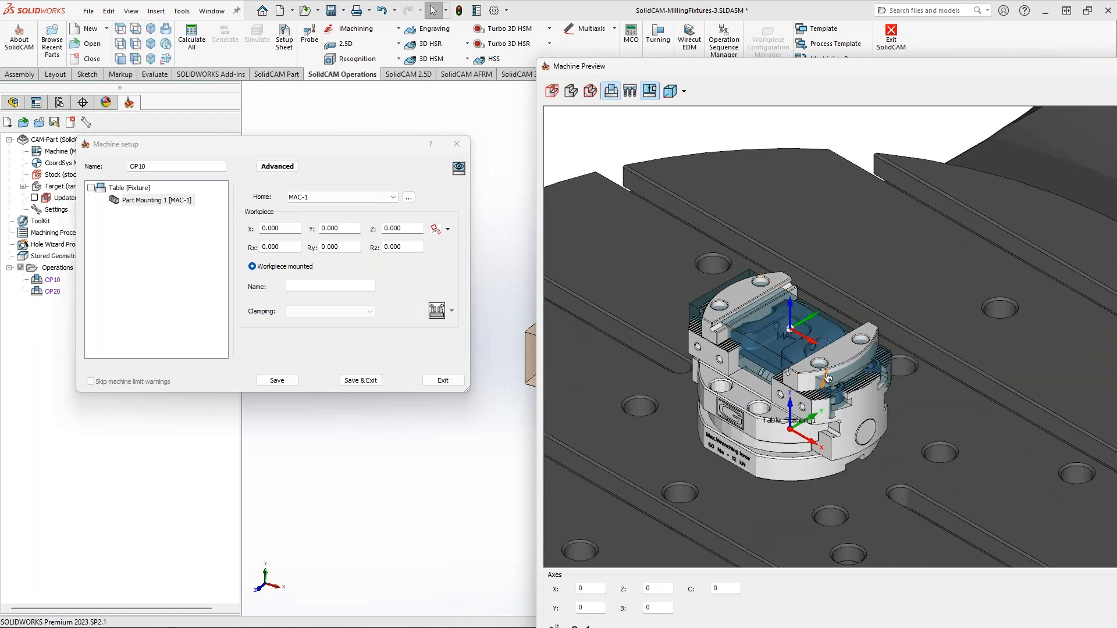
pyautogui.click(406, 245)
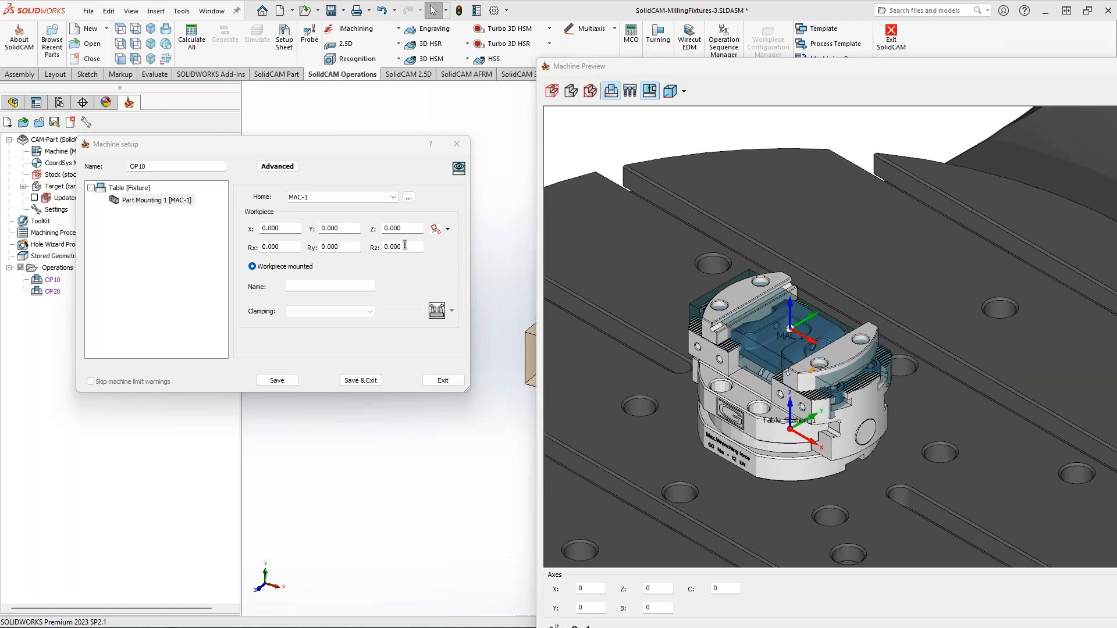
pyautogui.scroll(8, 406, 245)
pyautogui.scroll(1, 406, 244)
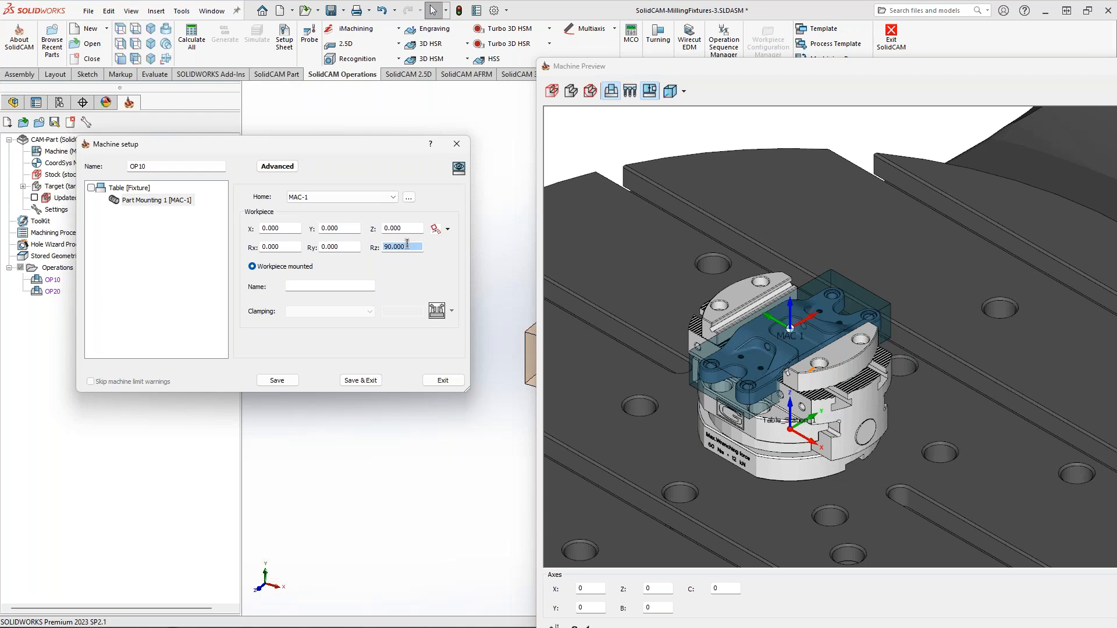
# - Hide the machine housing and match the stock's bottom face to the vise at distance 0.0, placing the workpiece at Z 26.050
pyautogui.click(435, 230)
pyautogui.moveTo(1069, 117); pyautogui.dragTo(971, 128)
pyautogui.moveTo(821, 369)
pyautogui.mouseDown(button='middle')
pyautogui.moveTo(809, 383)
pyautogui.moveTo(785, 362)
pyautogui.moveTo(720, 378)
pyautogui.moveTo(778, 386)
pyautogui.moveTo(802, 329)
pyautogui.moveTo(843, 387)
pyautogui.moveTo(805, 375)
pyautogui.mouseUp(button='middle')
pyautogui.scroll(-5, 795, 402)
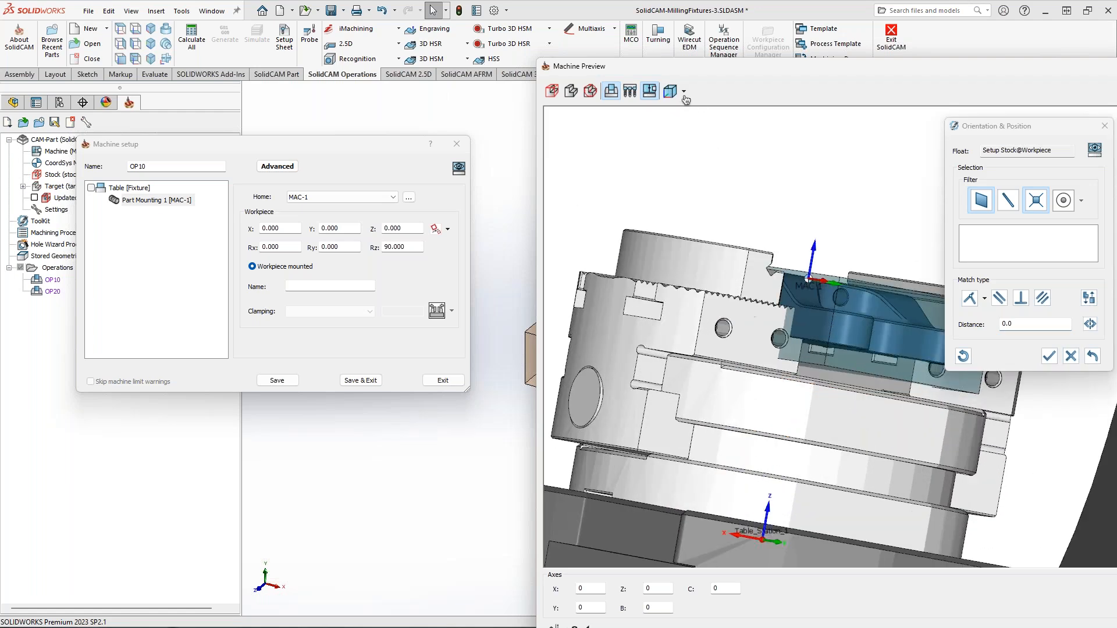
pyautogui.click(650, 93)
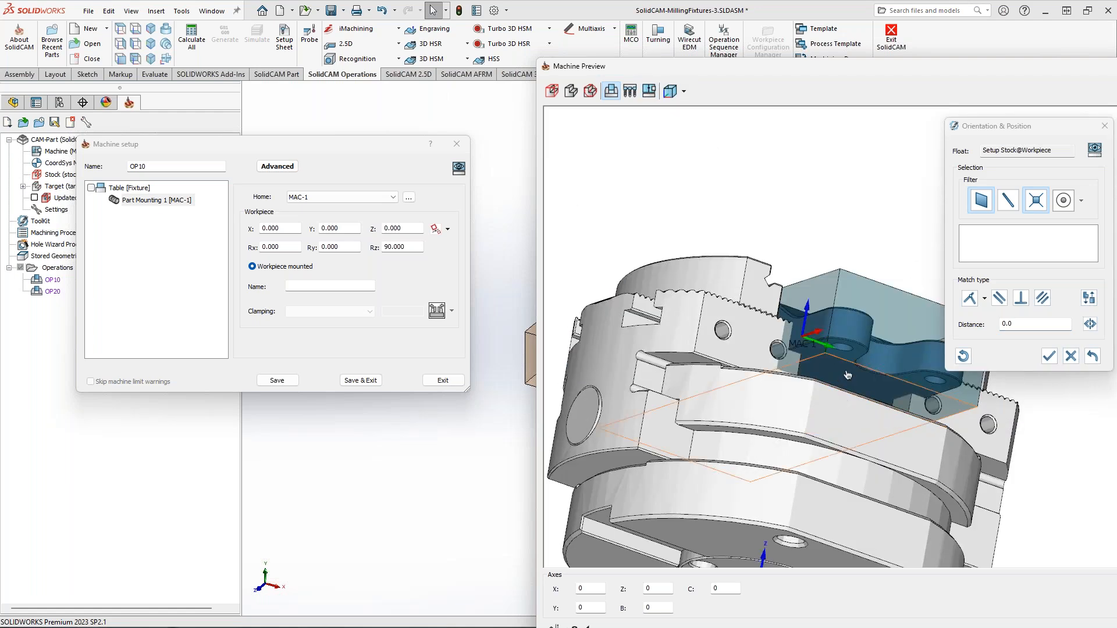
pyautogui.click(847, 376)
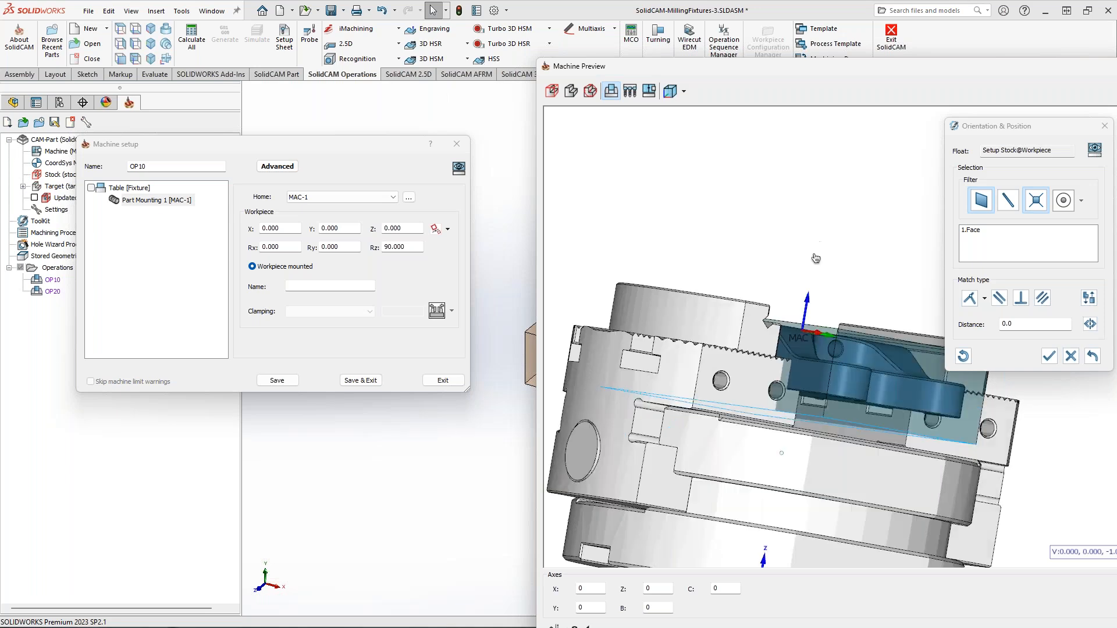
pyautogui.click(969, 298)
pyautogui.click(1049, 356)
# - Review the table fixture and Part Mounting 1 settings, and save and exit the OP10 machine setup
pyautogui.click(130, 188)
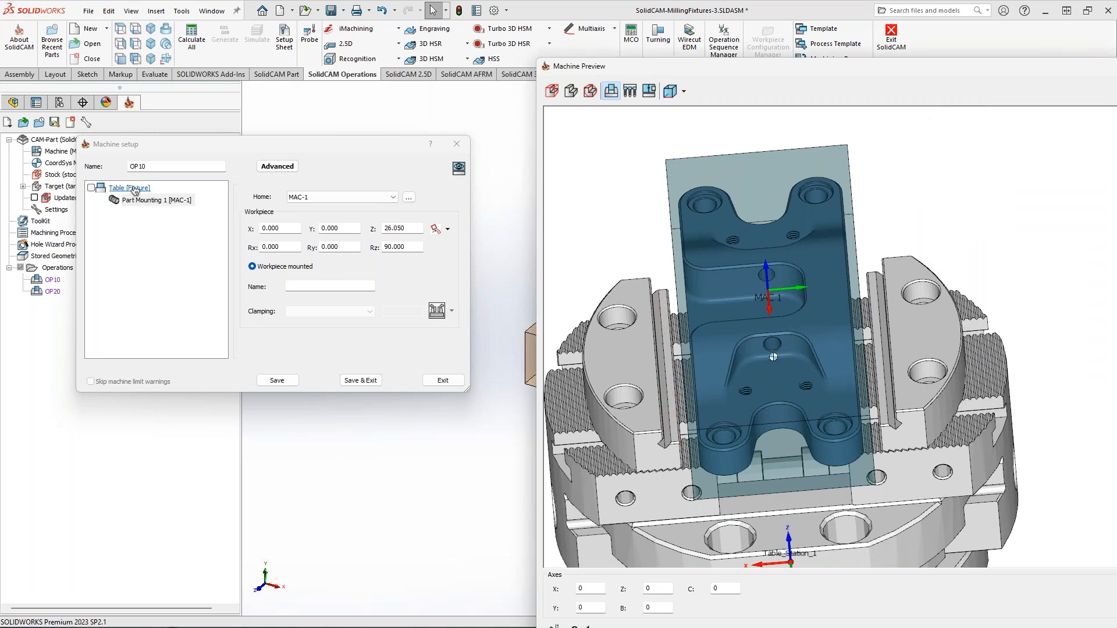
pyautogui.click(154, 201)
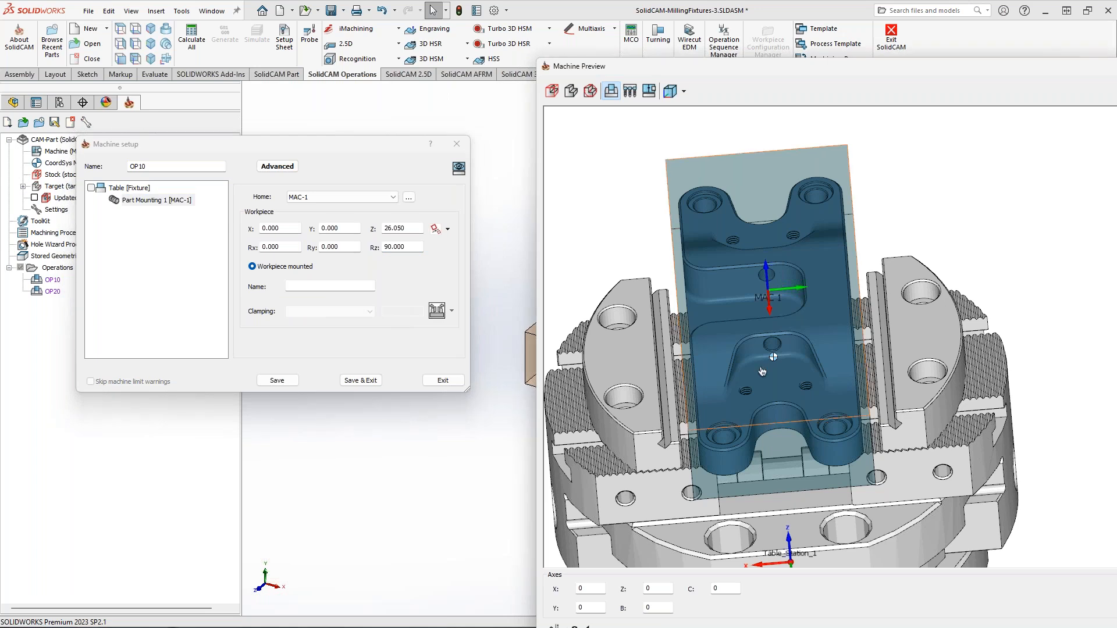
pyautogui.scroll(-4, 746, 385)
pyautogui.click(129, 188)
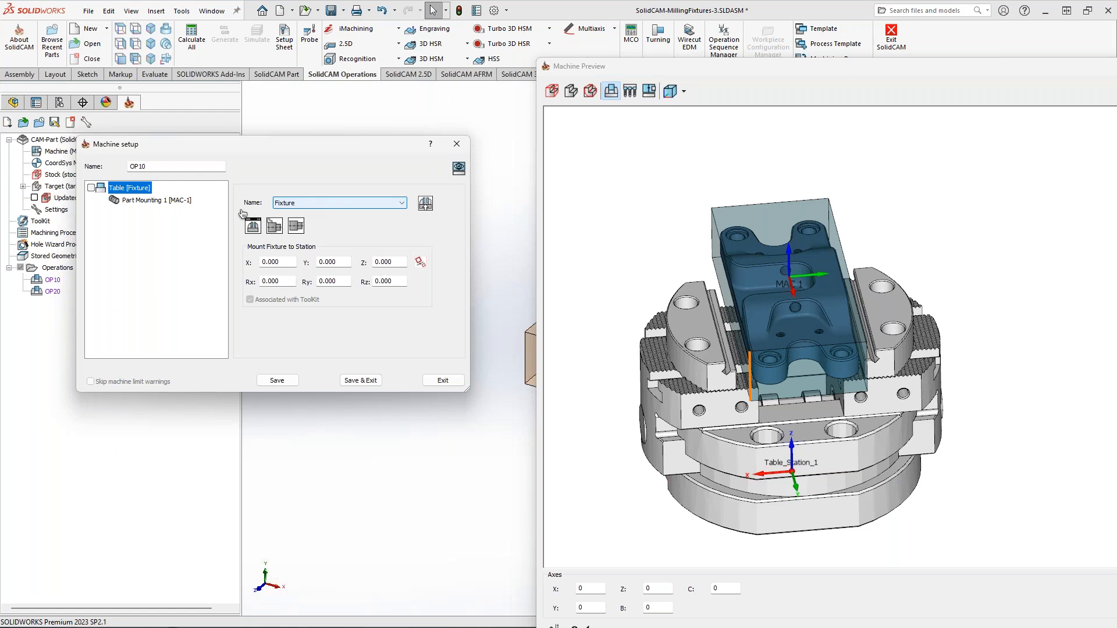
pyautogui.click(157, 200)
pyautogui.click(136, 188)
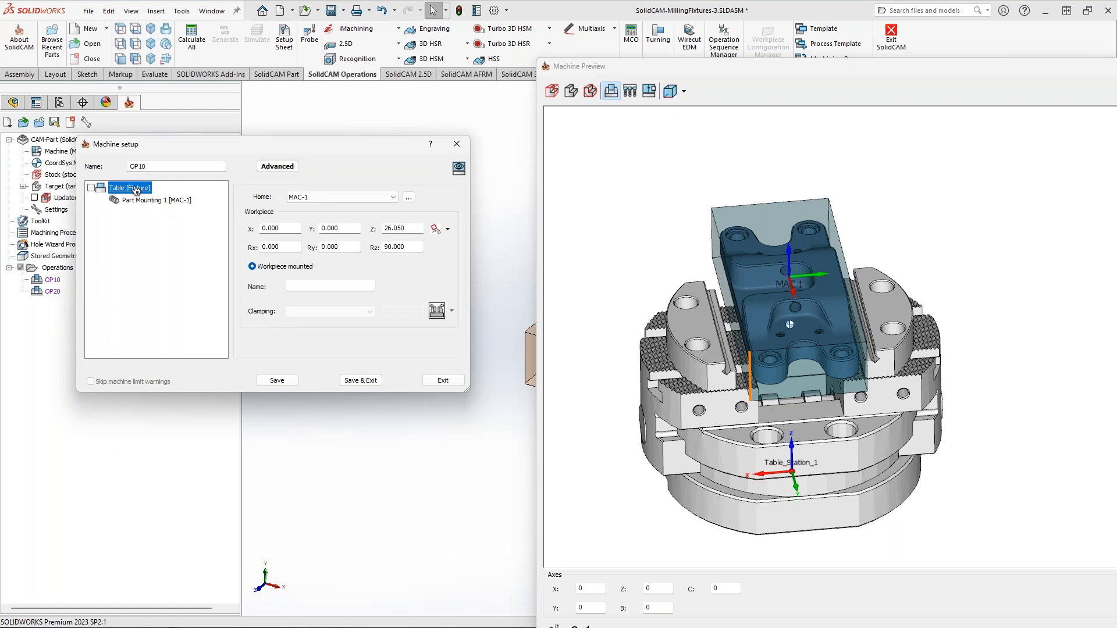
pyautogui.click(371, 380)
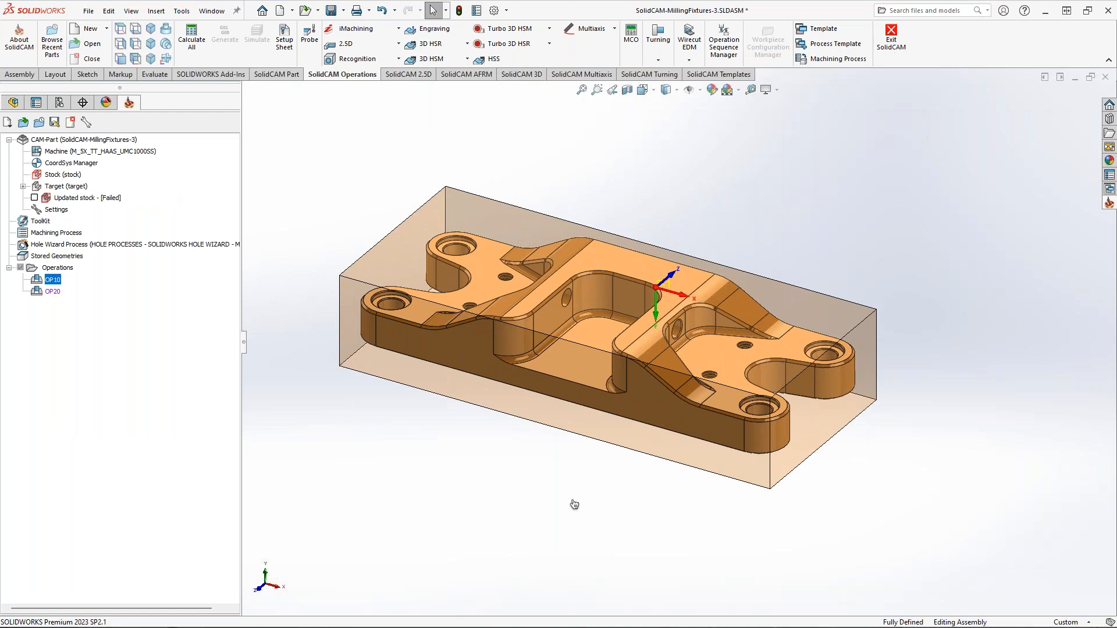
pyautogui.keyDown('ctrl'); pyautogui.moveTo(968, 355); pyautogui.dragTo(988, 358, button='middle'); pyautogui.keyUp('ctrl')
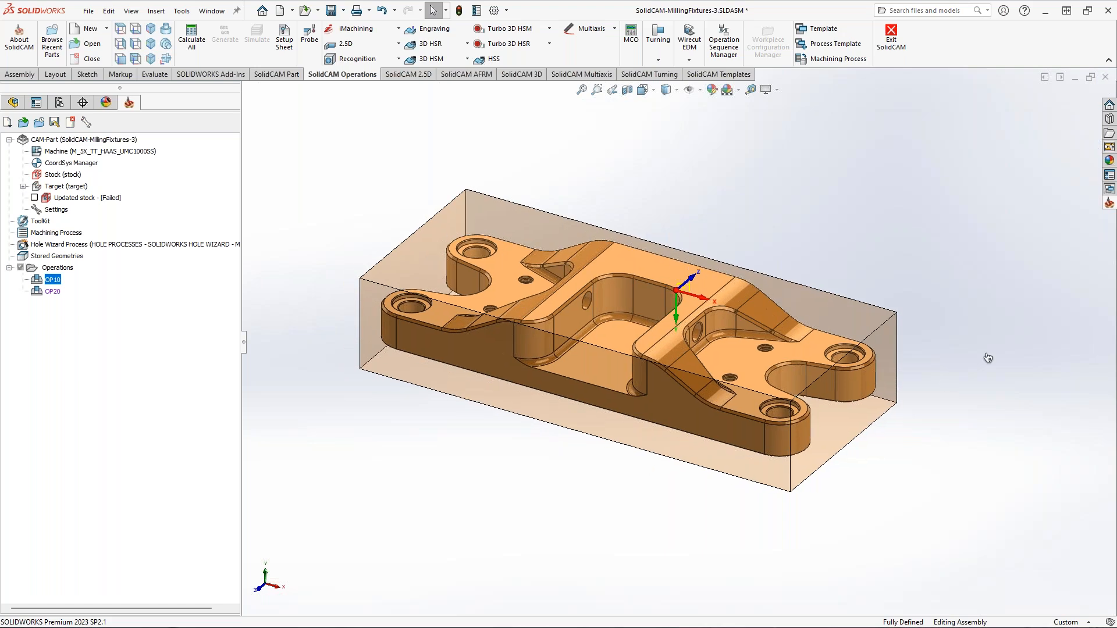
# - Open the W2.tlv tool components library and show its vise fixtures
pyautogui.click(1110, 205)
pyautogui.click(1047, 232)
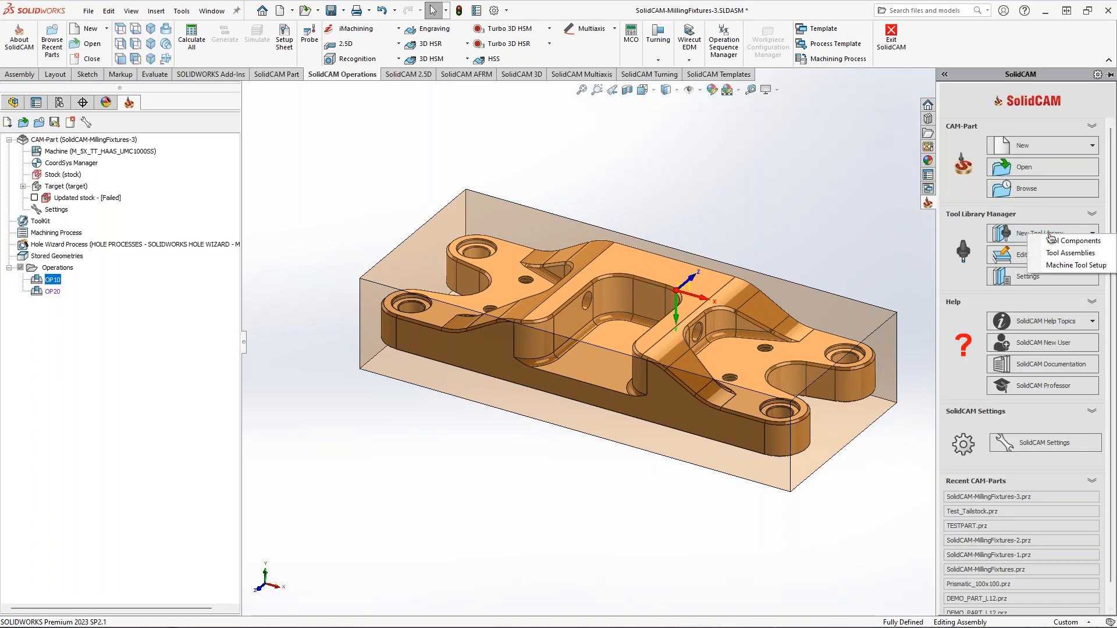
pyautogui.click(1069, 241)
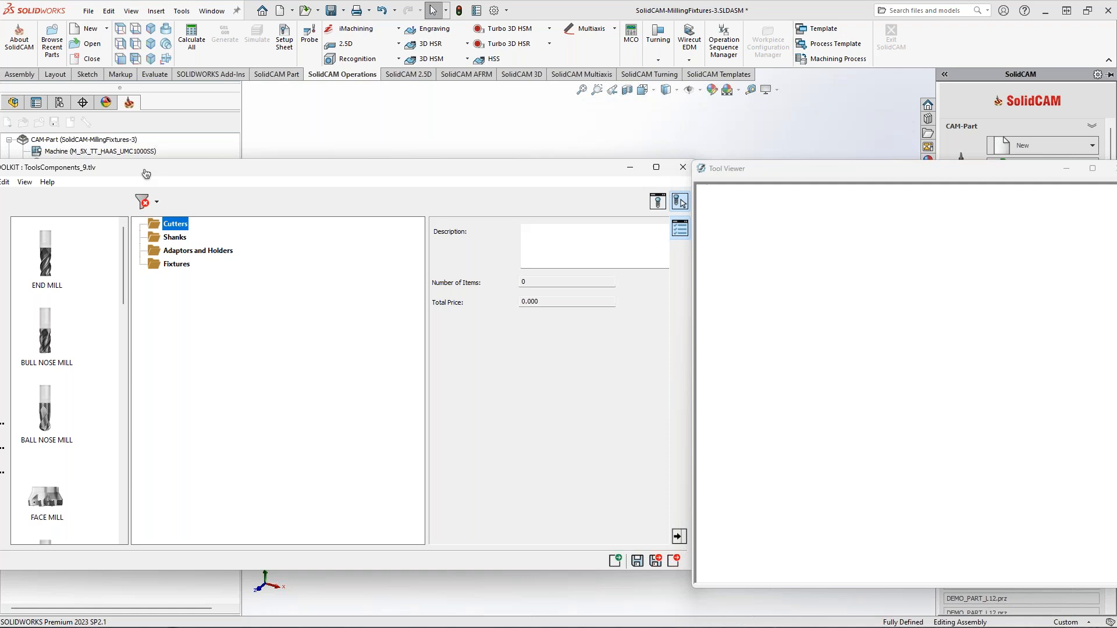
pyautogui.scroll(-20, 548, 486)
pyautogui.doubleClick(487, 488)
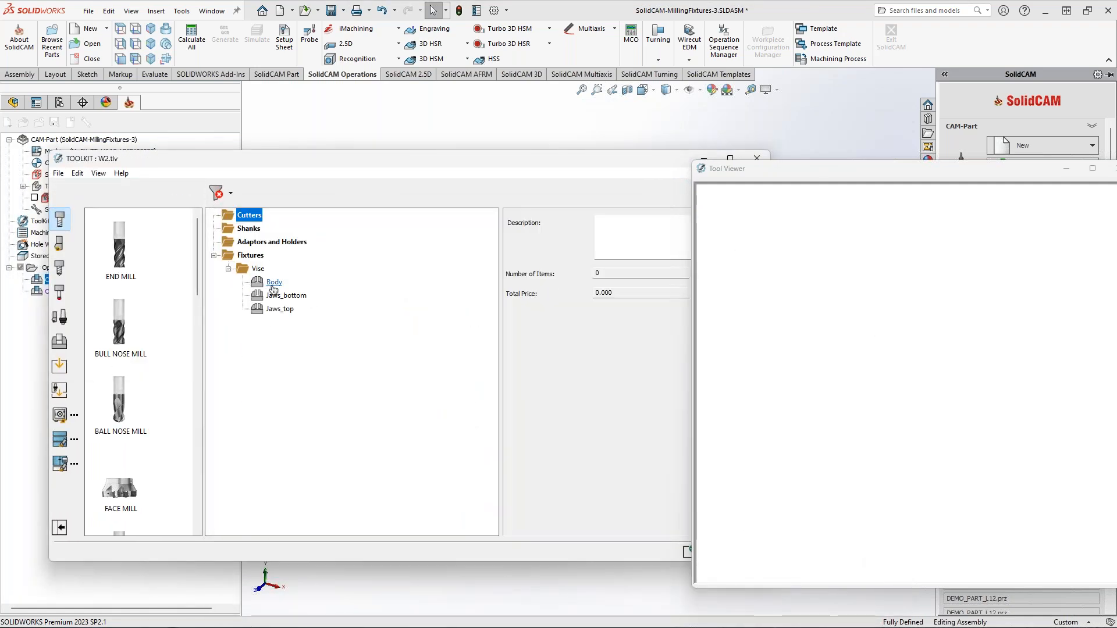
# - Convert the Jaws_bottom and Jaws_top fixture components in the Vise folder to jaws
pyautogui.click(275, 295)
pyautogui.keyDown('shift'); pyautogui.click(276, 310); pyautogui.keyUp('shift')
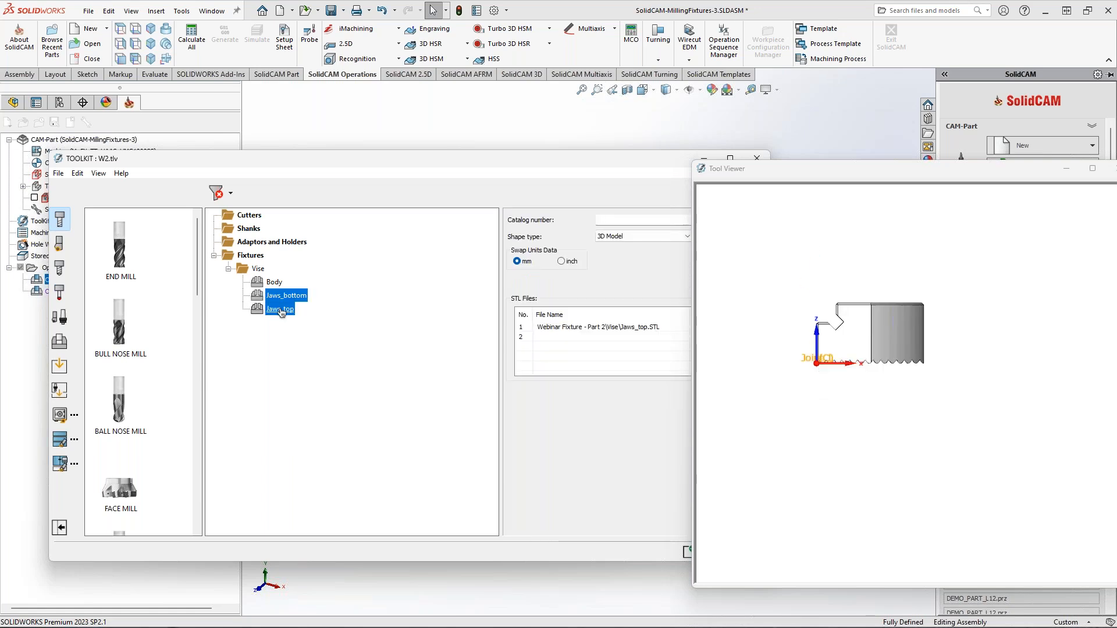
pyautogui.rightClick(278, 309)
pyautogui.press('Escape')
pyautogui.rightClick(271, 313)
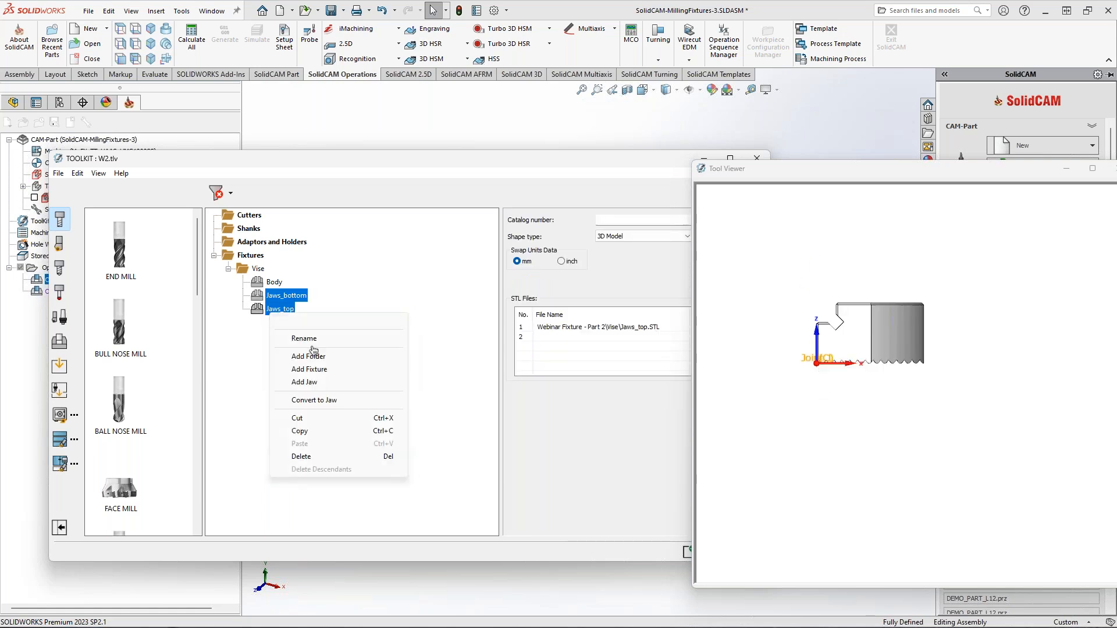
pyautogui.click(321, 395)
# - Set the jaw type of both vise jaws to Prismatic Jaw and save and close the library
pyautogui.click(642, 261)
pyautogui.click(628, 279)
pyautogui.click(275, 309)
pyautogui.click(642, 261)
pyautogui.click(628, 275)
pyautogui.moveTo(613, 167); pyautogui.dragTo(500, 160)
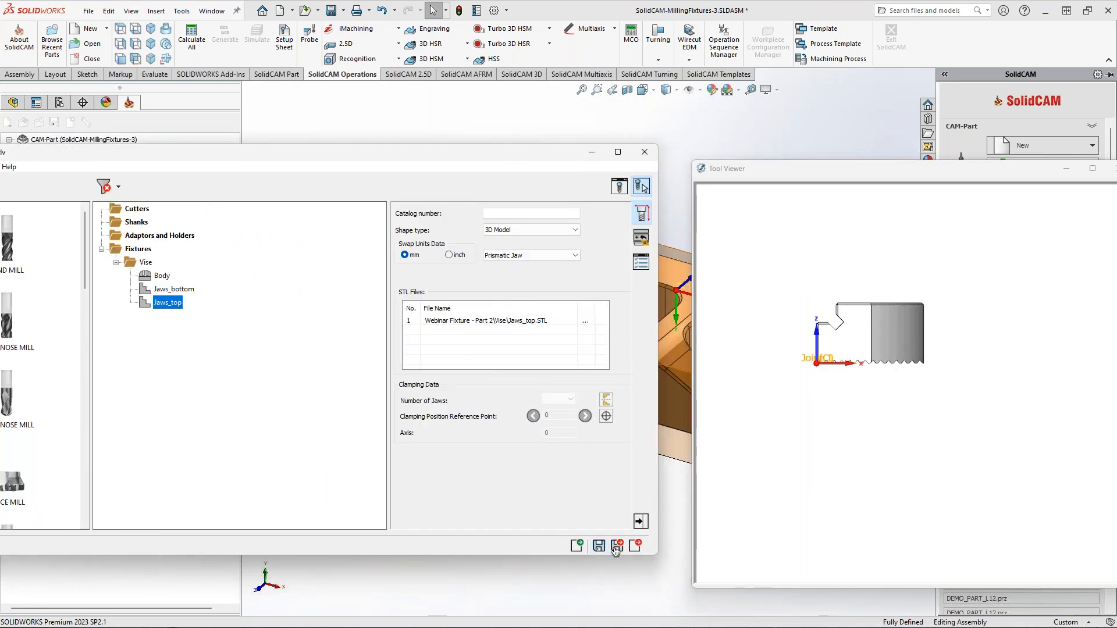
pyautogui.click(616, 547)
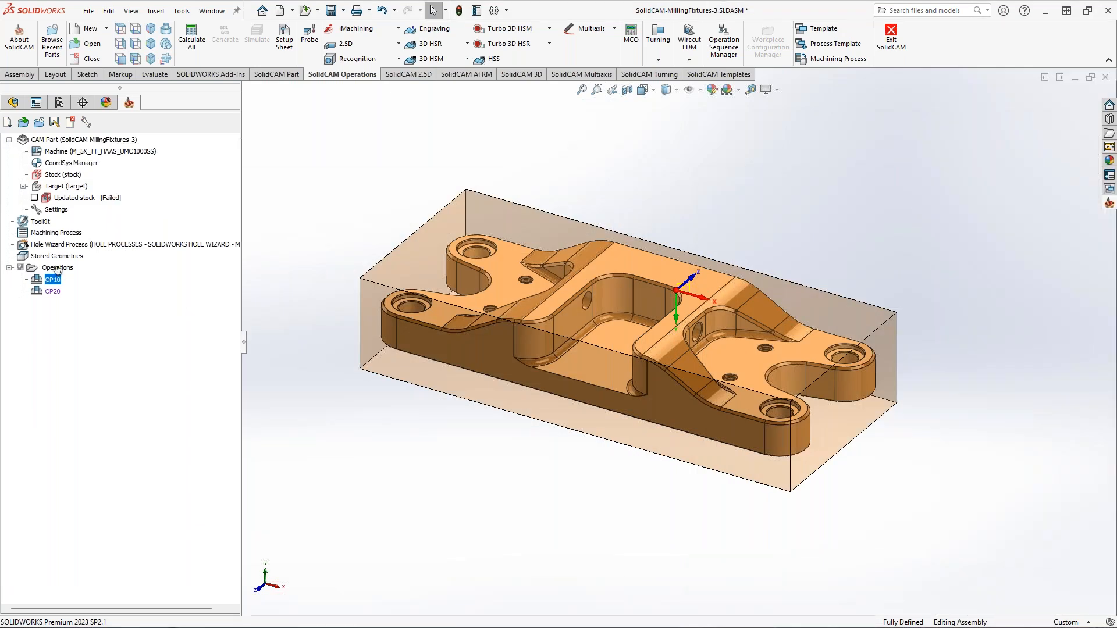
pyautogui.rightClick(51, 282)
pyautogui.doubleClick(46, 223)
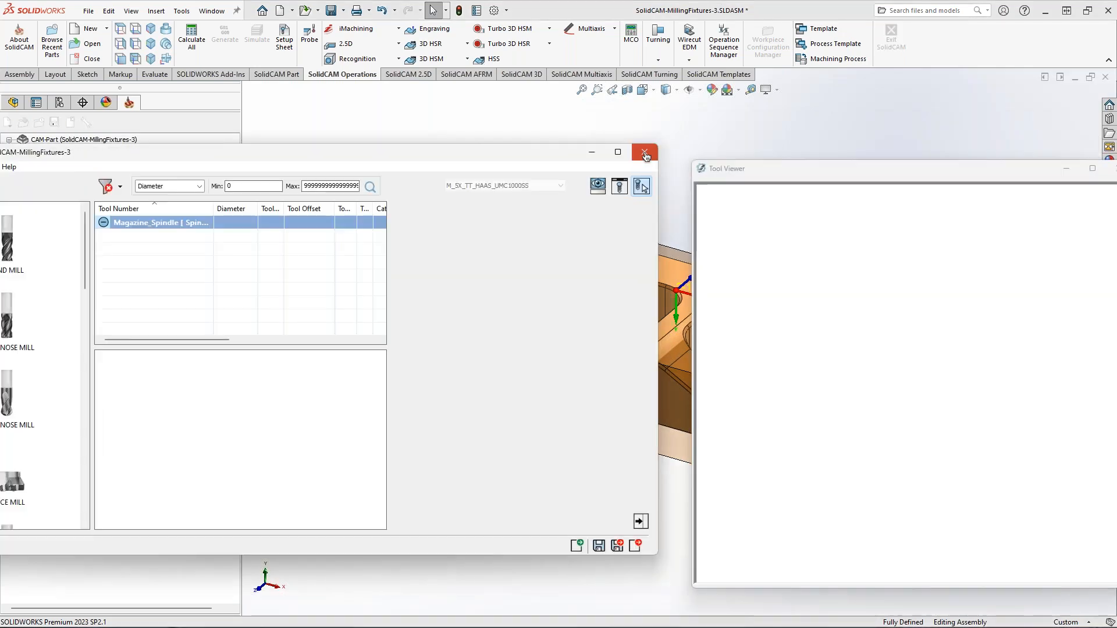
pyautogui.click(645, 155)
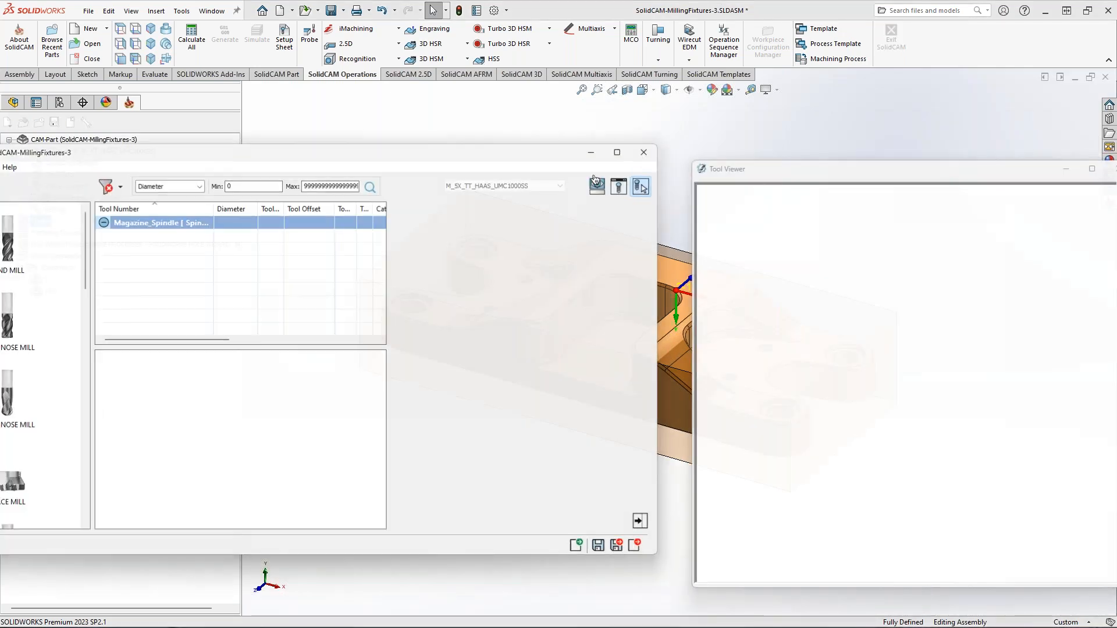
# - Open the OP10 machine setup for editing and bring up its fixture tool table
pyautogui.rightClick(59, 282)
pyautogui.click(85, 288)
pyautogui.click(355, 204)
pyautogui.click(354, 215)
pyautogui.click(284, 384)
pyautogui.click(425, 203)
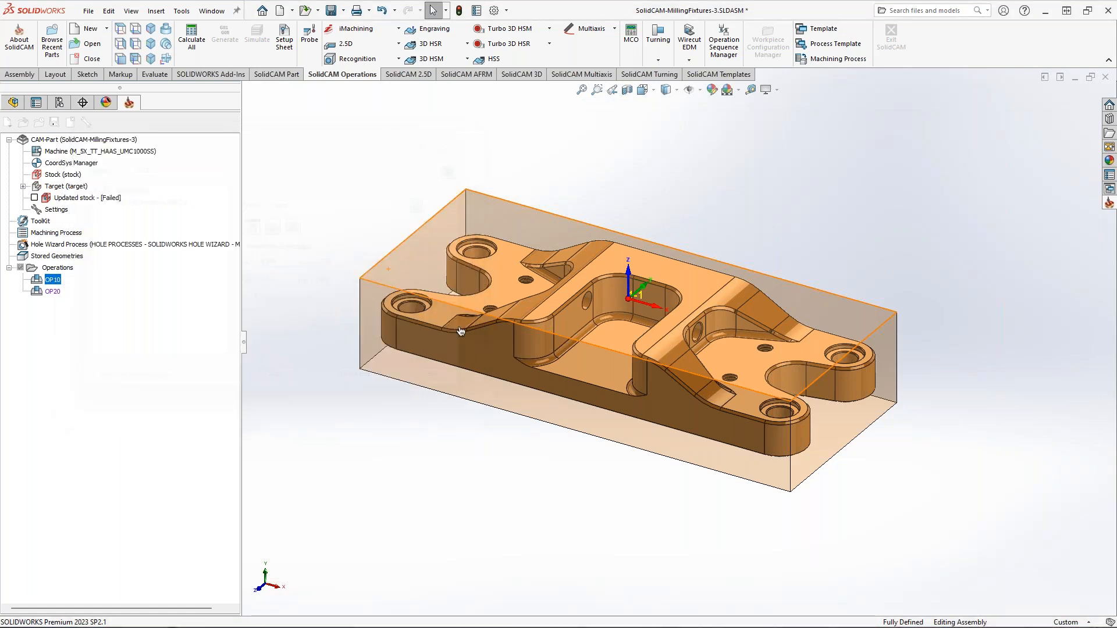
pyautogui.moveTo(471, 160); pyautogui.dragTo(618, 158)
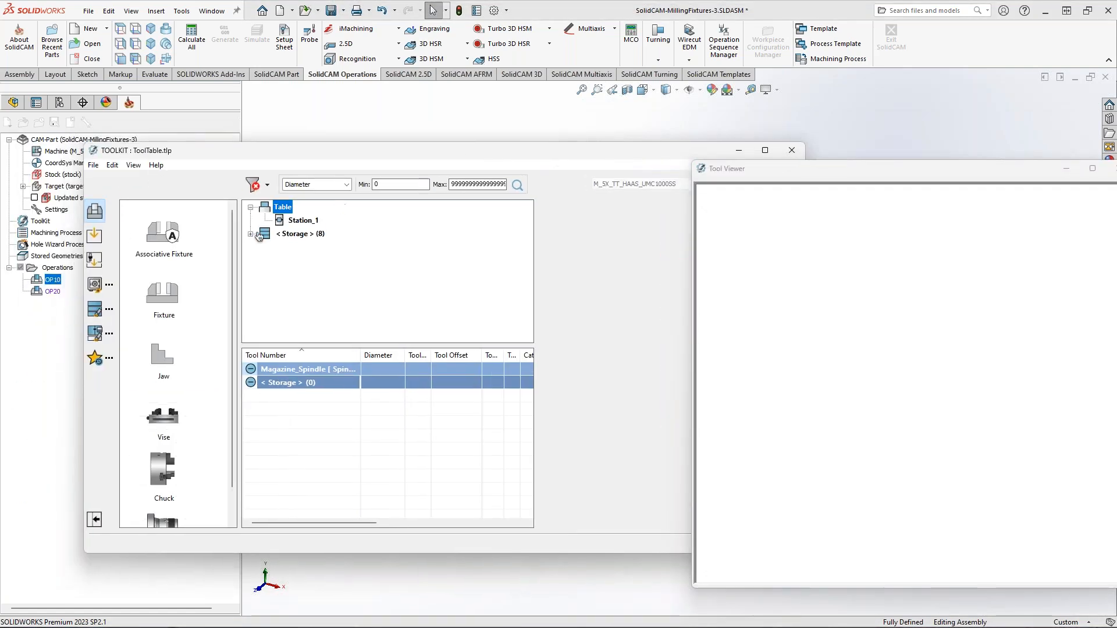
# - Expand the vise fixture in the table's storage and reload its Body component from the linked library
pyautogui.click(251, 234)
pyautogui.scroll(-3, 316, 317)
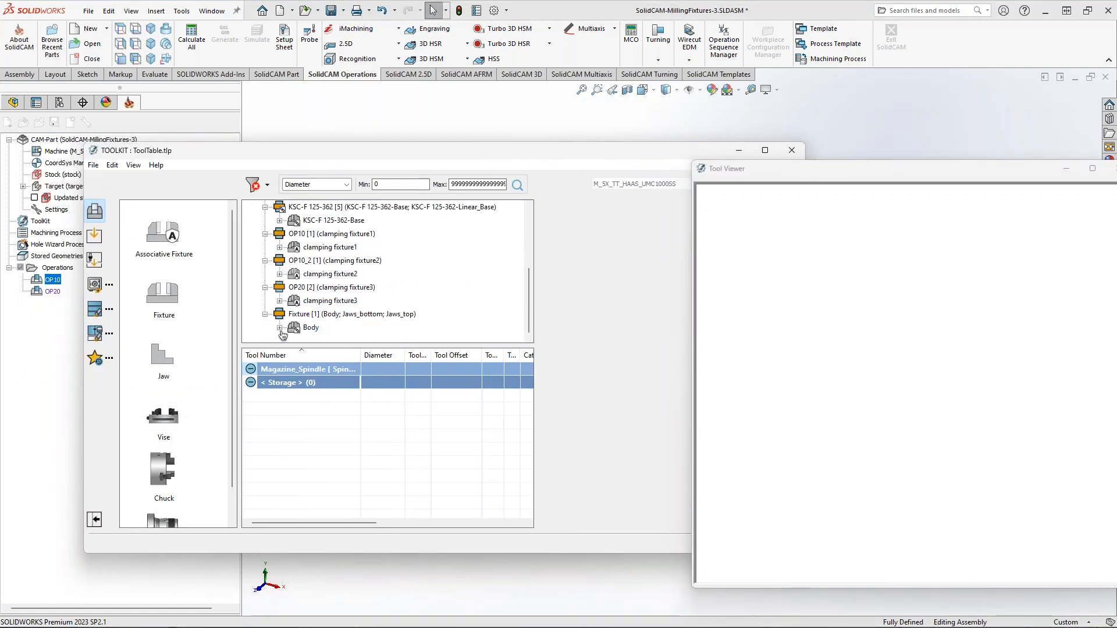
pyautogui.click(280, 329)
pyautogui.click(294, 330)
pyautogui.click(311, 287)
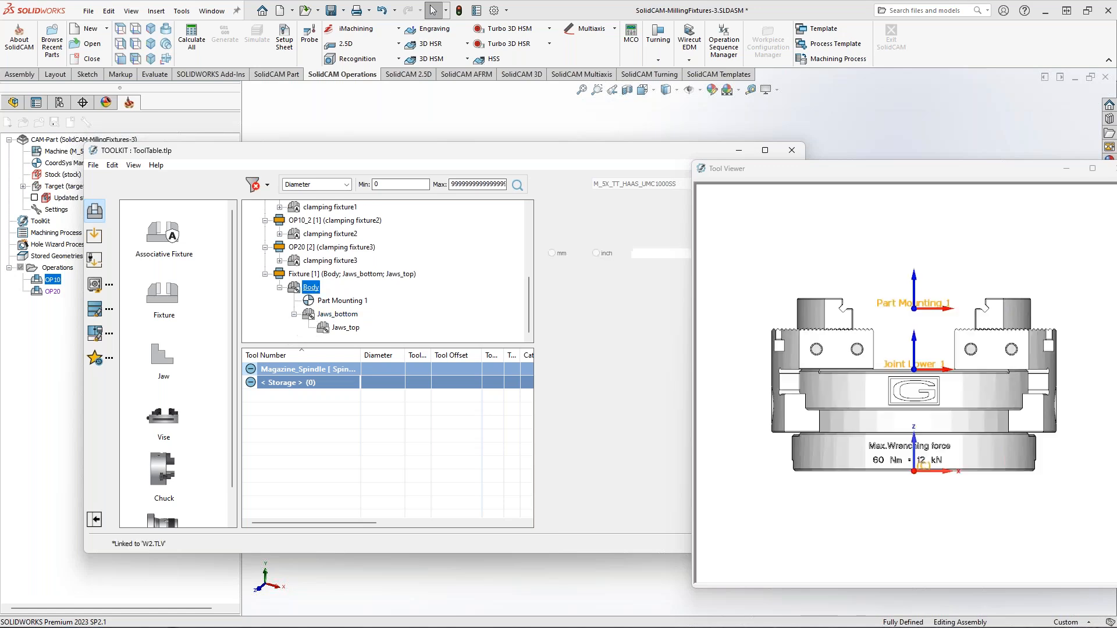
pyautogui.rightClick(311, 289)
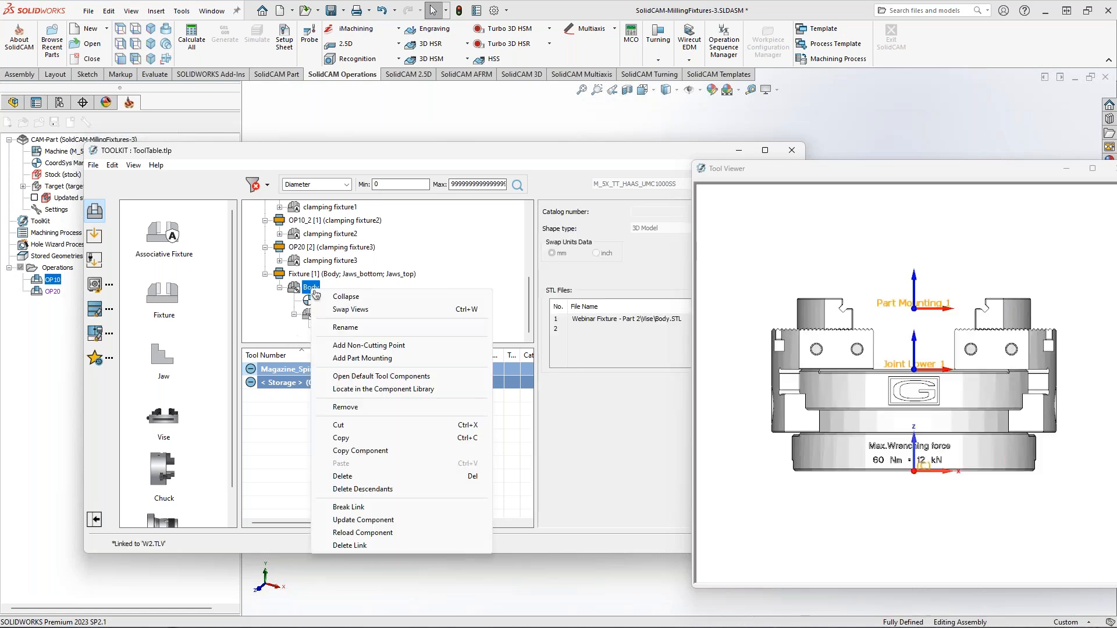
pyautogui.click(381, 532)
# - Reload the Jaws_bottom component under Body from the linked library
pyautogui.rightClick(336, 314)
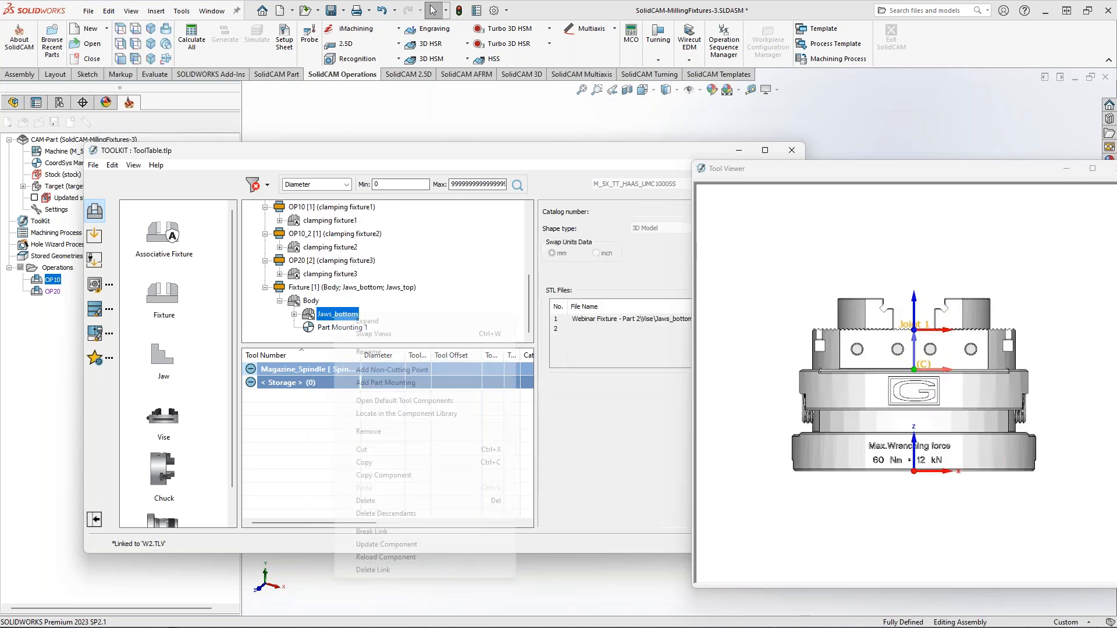
pyautogui.click(387, 559)
pyautogui.click(295, 314)
pyautogui.rightClick(333, 314)
pyautogui.click(369, 529)
# - Break and restore the library link of Jaws_bottom, and try reloading the component
pyautogui.rightClick(336, 314)
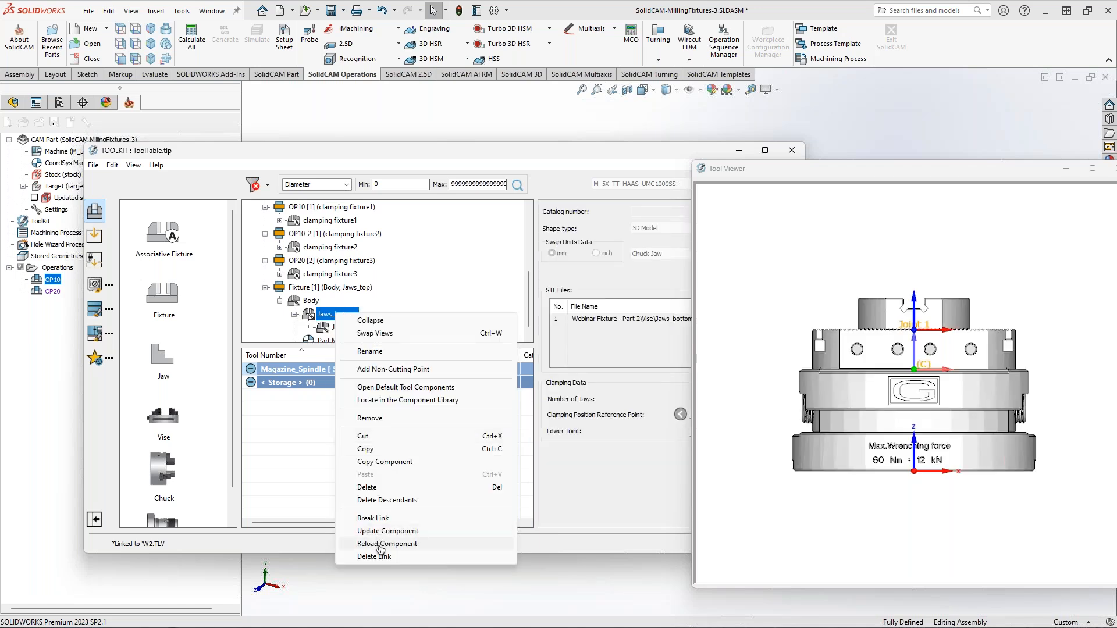
pyautogui.click(372, 518)
pyautogui.rightClick(336, 314)
pyautogui.click(366, 518)
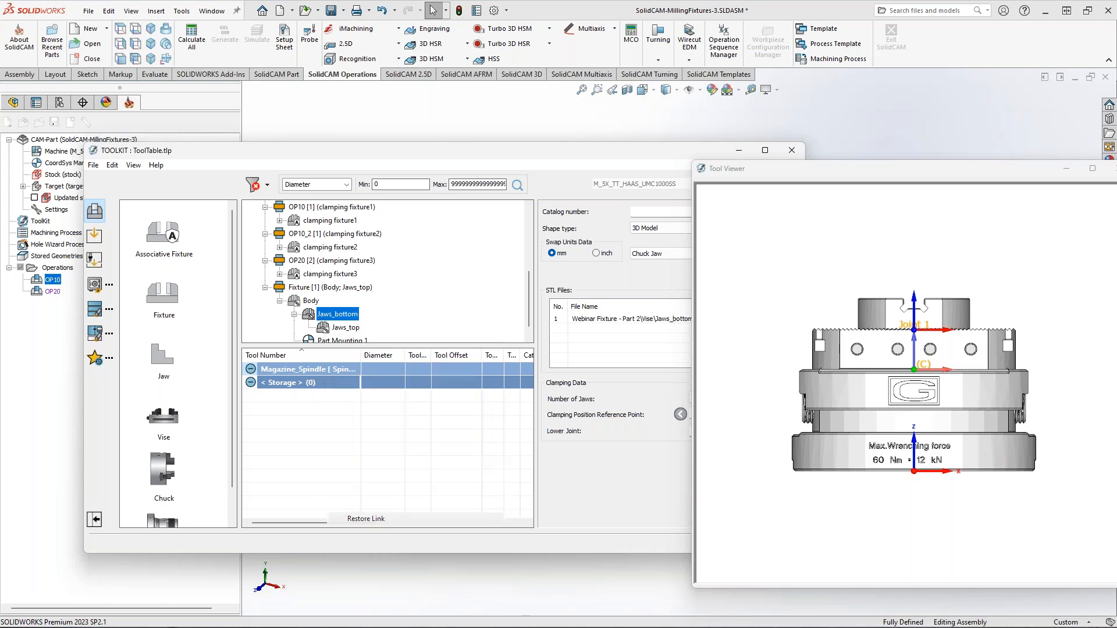
pyautogui.rightClick(336, 314)
pyautogui.click(368, 536)
# - Select the vise fixture made of Body and jaws, and close the Tool Viewer
pyautogui.rightClick(312, 289)
pyautogui.click(635, 527)
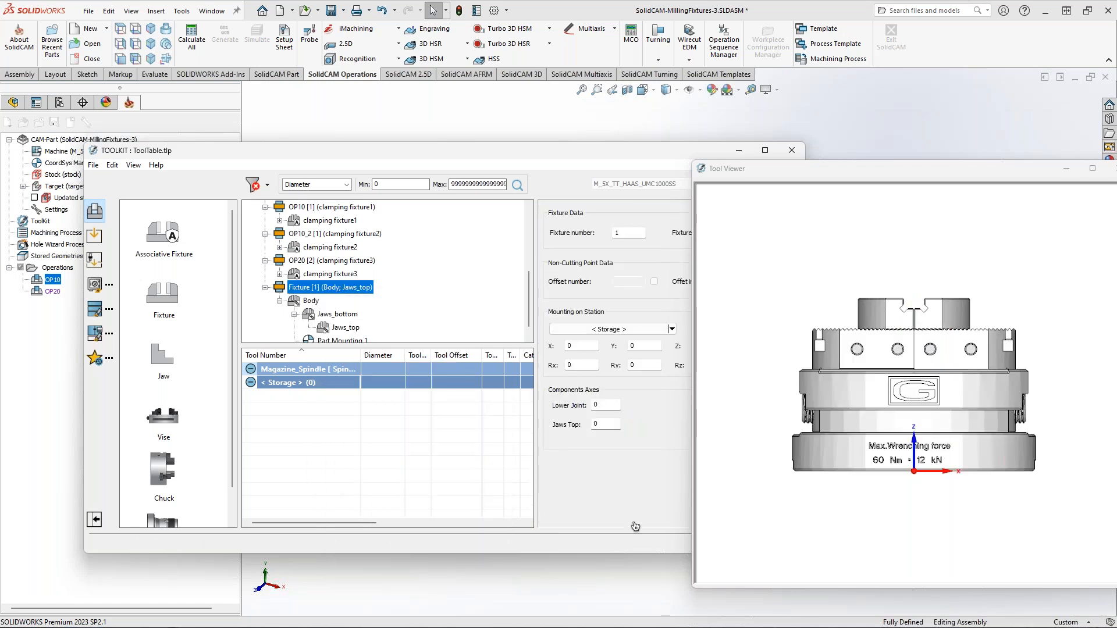
pyautogui.moveTo(814, 168); pyautogui.dragTo(645, 155)
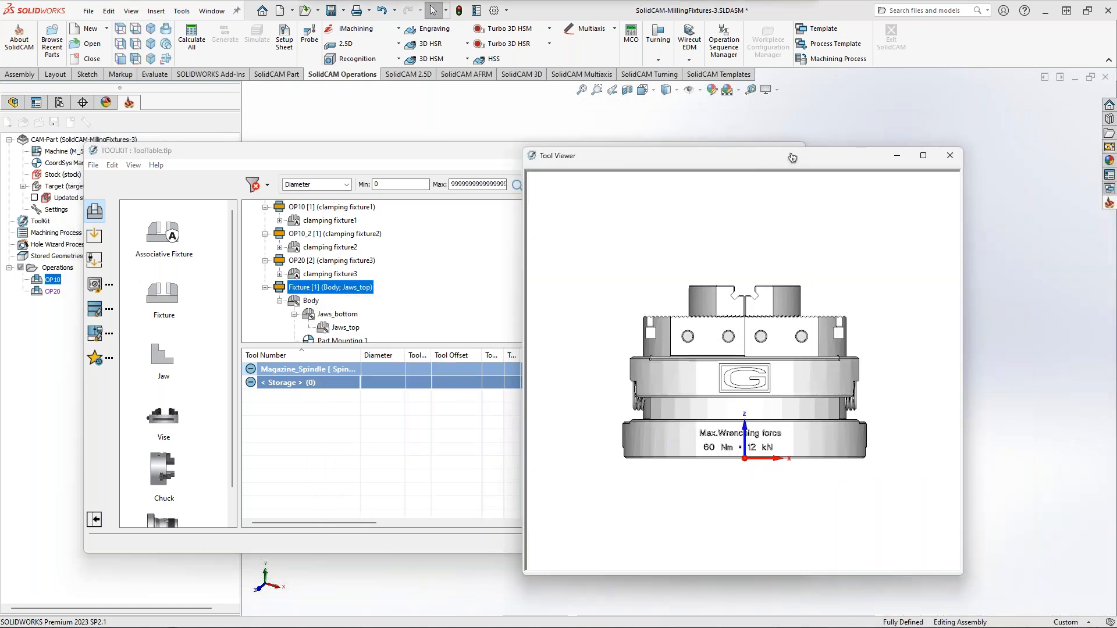
pyautogui.click(948, 162)
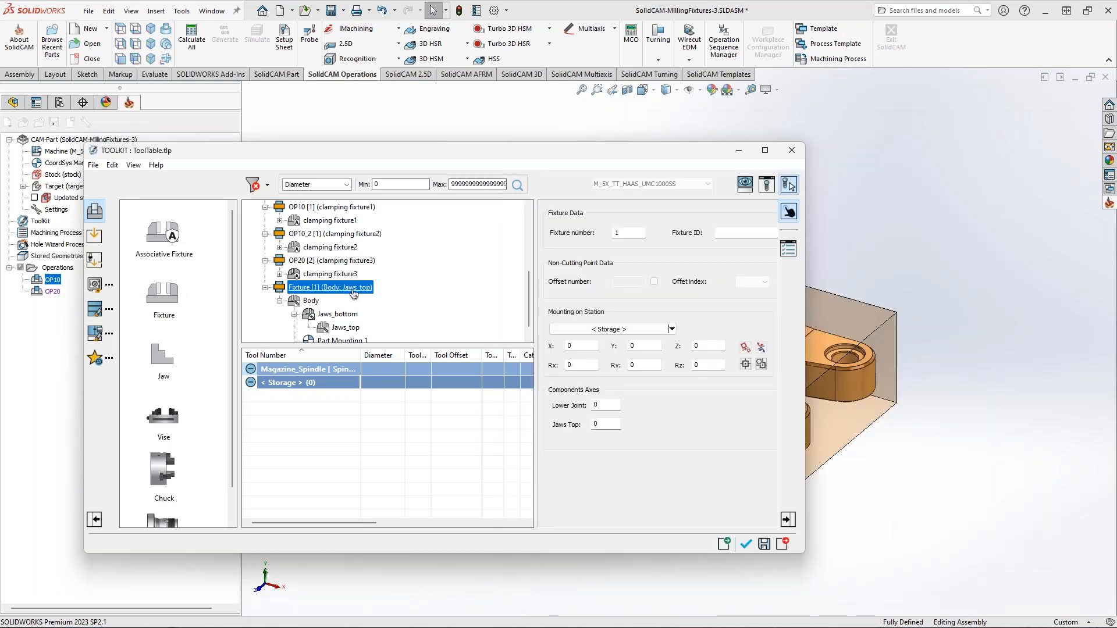
# - Try once more to reload the Jaws_bottom component of the vise fixture
pyautogui.scroll(5, 452, 318)
pyautogui.scroll(-5, 451, 318)
pyautogui.rightClick(332, 305)
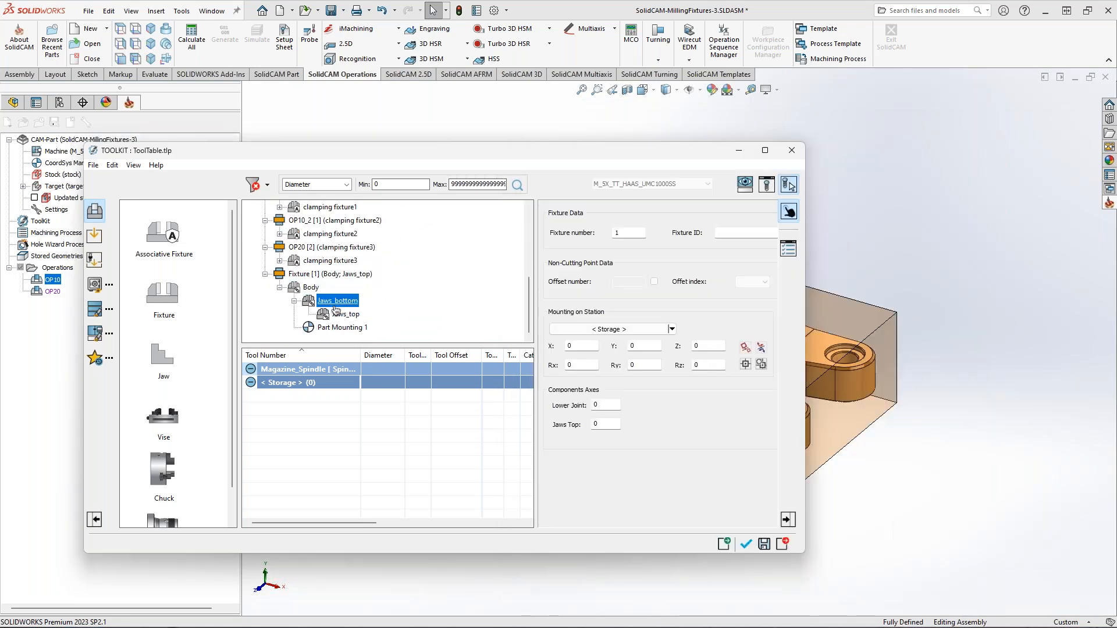
pyautogui.click(367, 537)
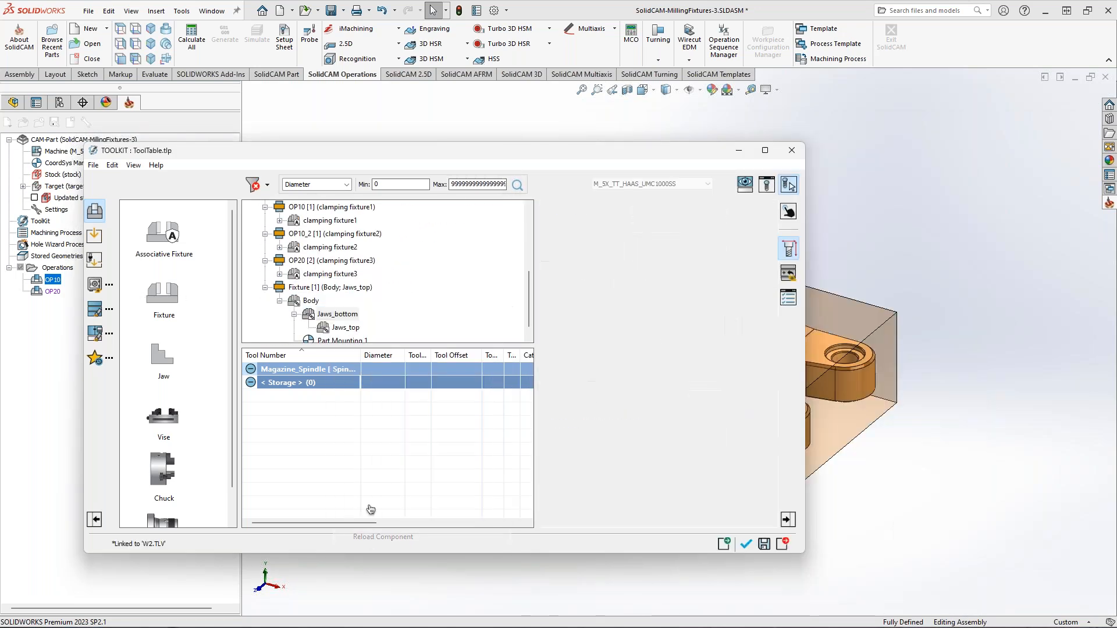
# - Delete the Jaws_top and Jaws_bottom components from the stored vise fixture
pyautogui.click(345, 328)
pyautogui.press('Delete')
pyautogui.press('Delete')
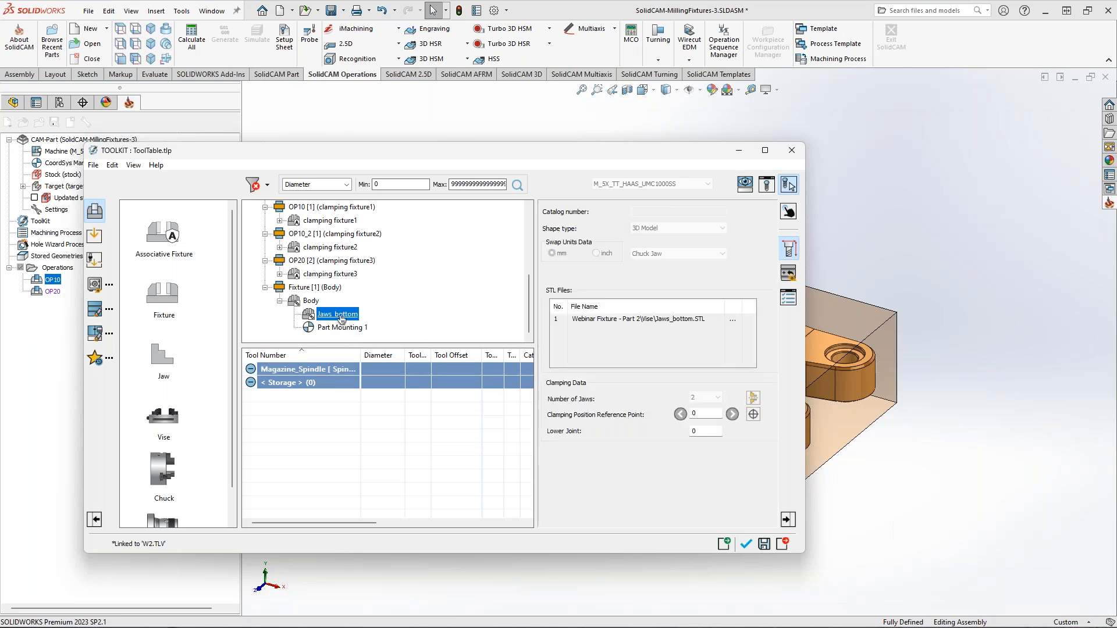
pyautogui.click(306, 316)
# - Attach Jaws_bottom from the W2.tlv library to Body and Jaws_top to Jaws_bottom
pyautogui.click(94, 283)
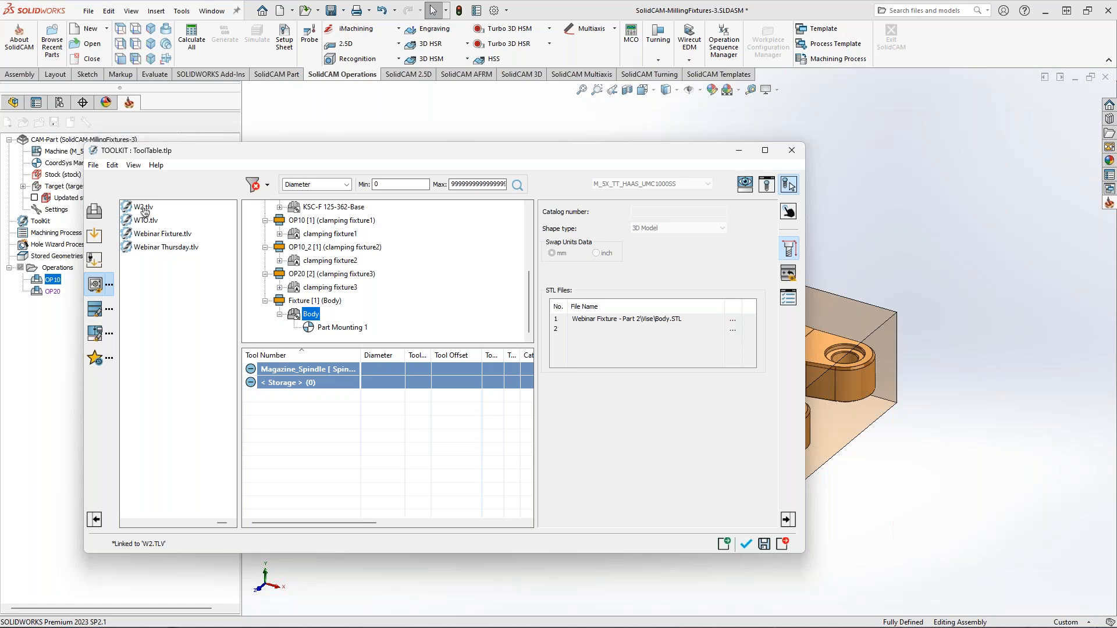
pyautogui.doubleClick(144, 208)
pyautogui.moveTo(197, 305); pyautogui.dragTo(318, 315)
pyautogui.moveTo(194, 315); pyautogui.dragTo(337, 327)
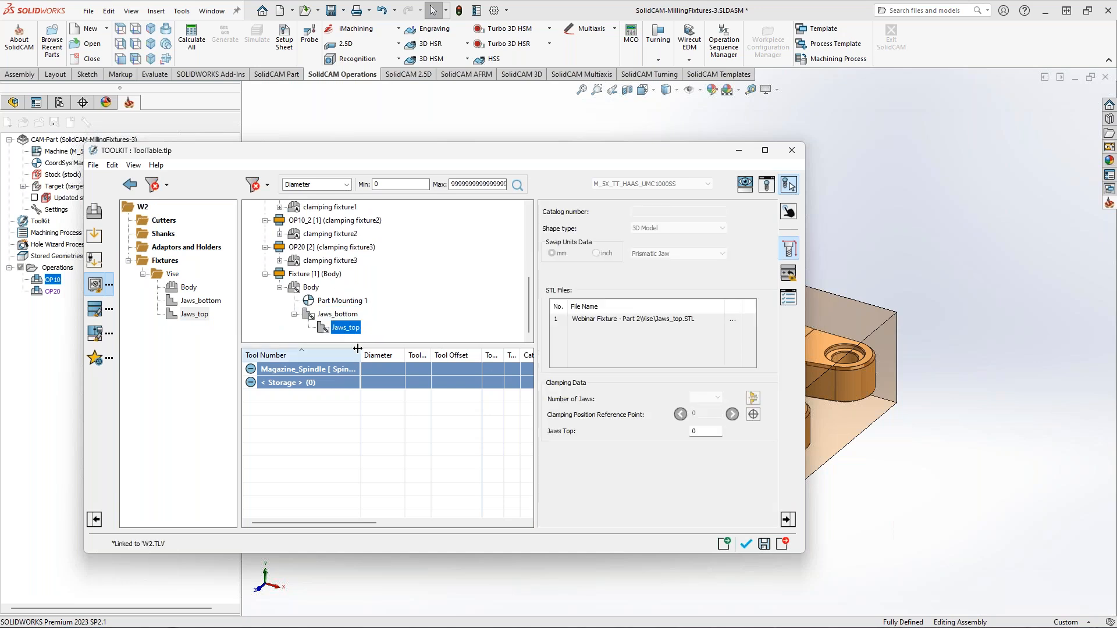
# - Examine the reassembled vise and its Part Mounting 1 position in the Tool Viewer
pyautogui.click(789, 214)
pyautogui.click(764, 189)
pyautogui.scroll(2, 774, 340)
pyautogui.moveTo(765, 347); pyautogui.dragTo(762, 356, button='middle')
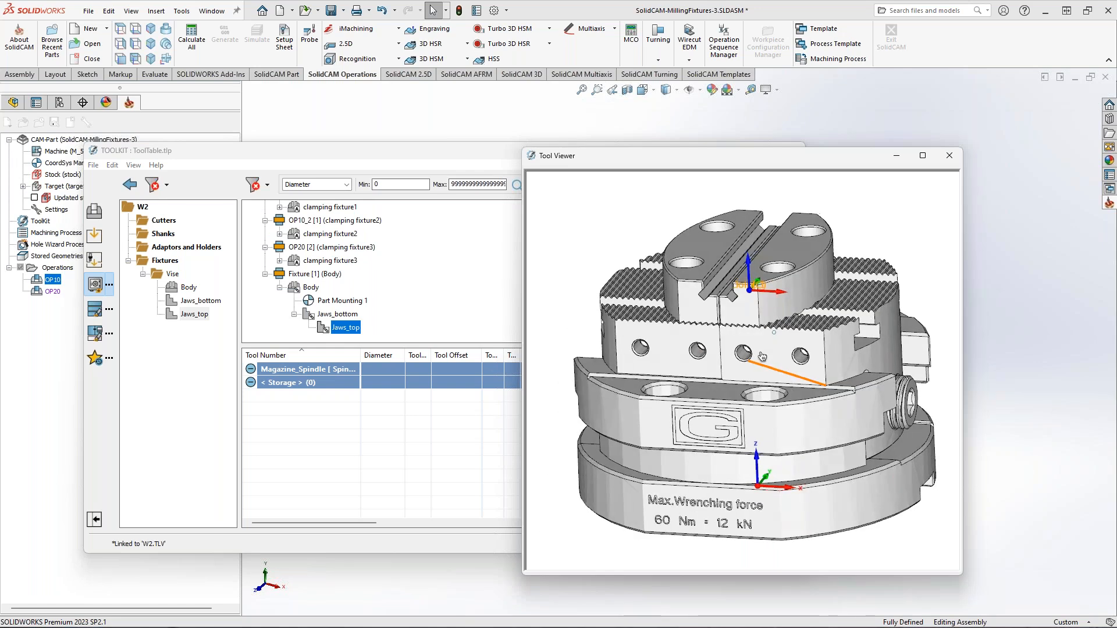
pyautogui.click(342, 300)
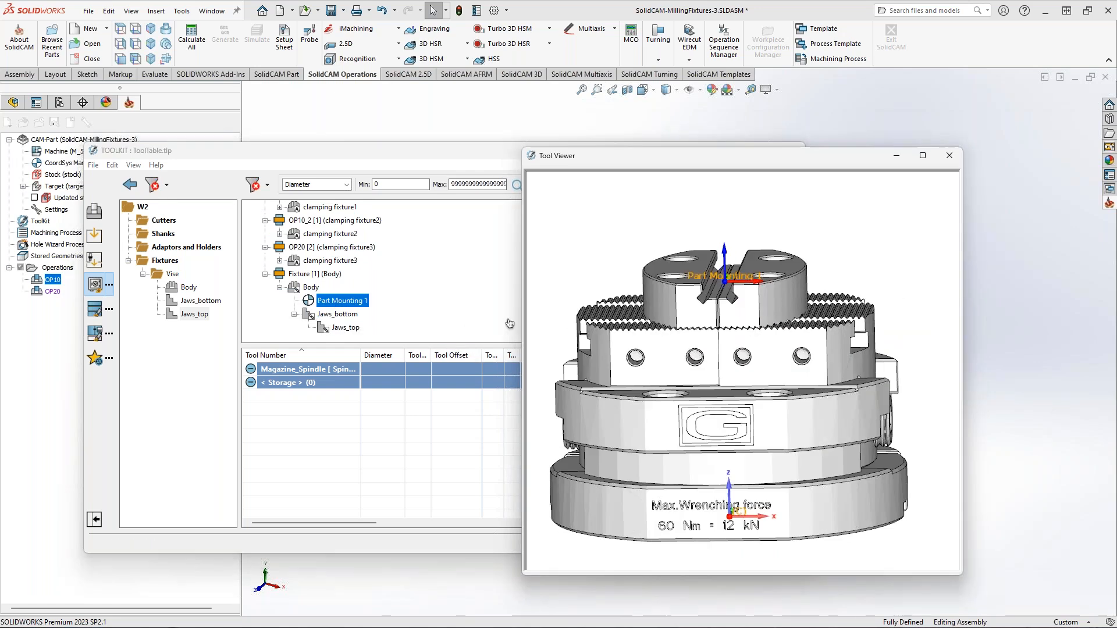
# - Set the fixture's component axes to 20 for Lower Joint and 10 for Jaws Top
pyautogui.moveTo(707, 163); pyautogui.dragTo(919, 230)
pyautogui.click(789, 209)
pyautogui.doubleClick(596, 404)
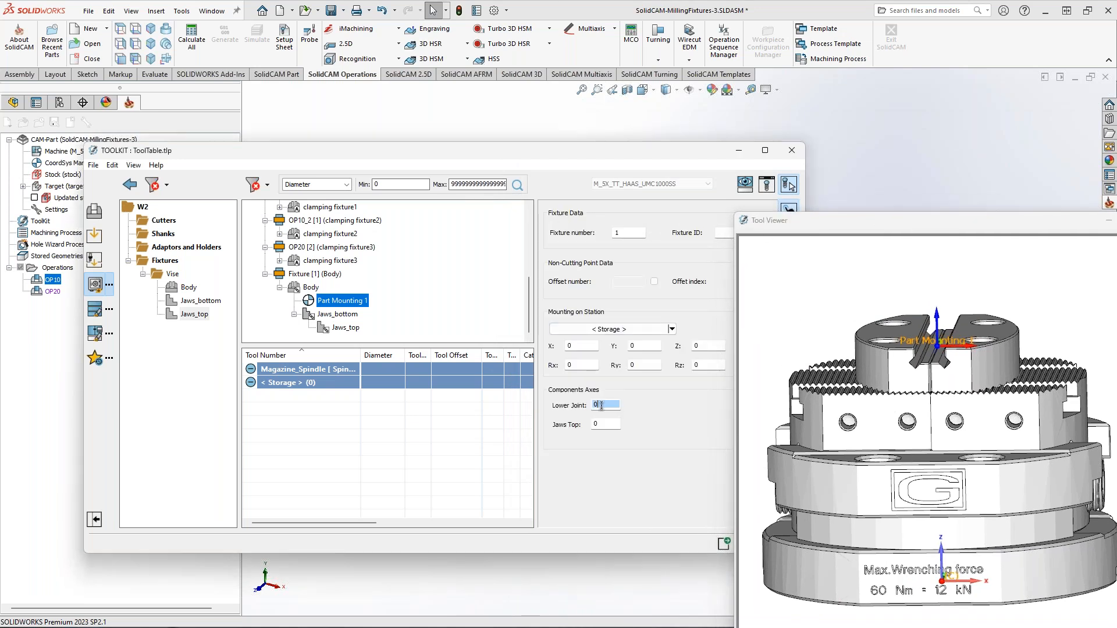
pyautogui.scroll(1, 607, 403)
pyautogui.click(610, 423)
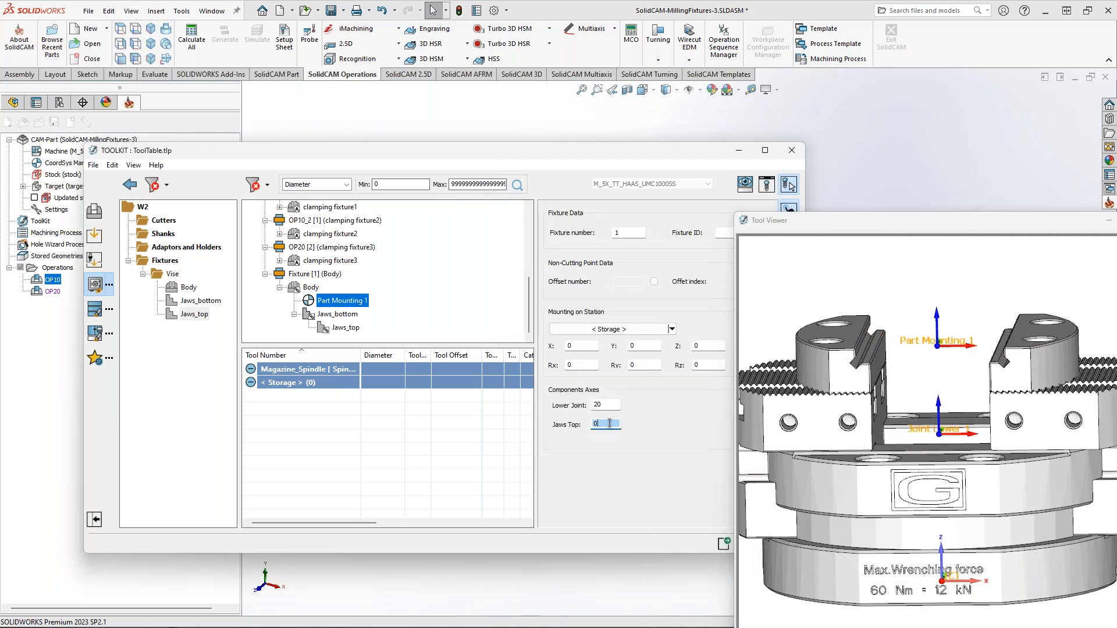
pyautogui.scroll(1, 609, 424)
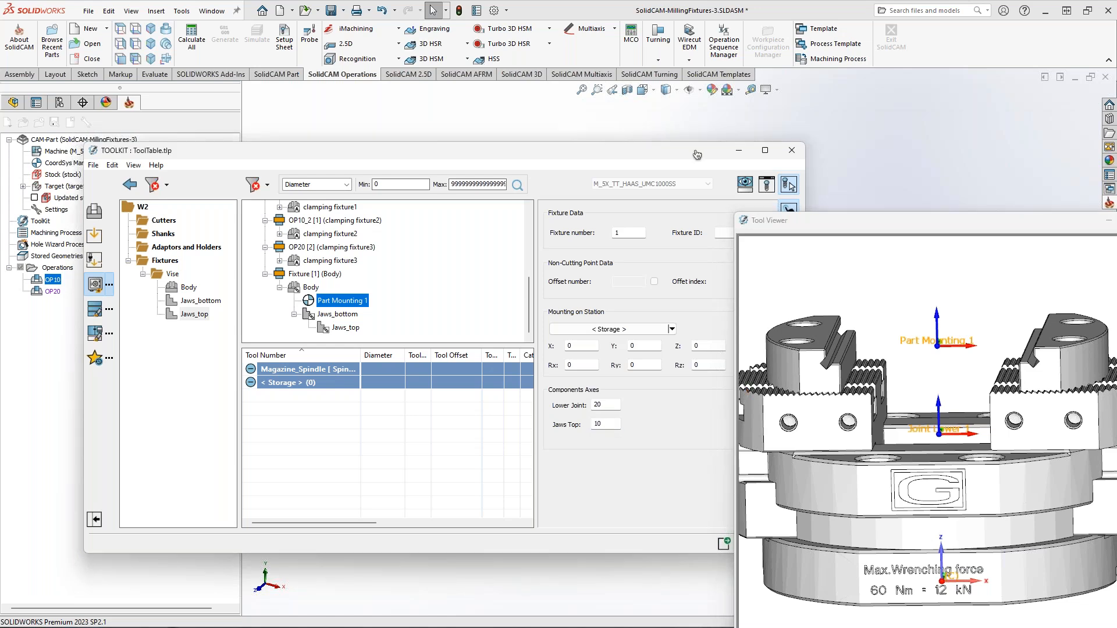
# - Mount the vise fixture to Table - Station_1 and apply it to the OP10 setup
pyautogui.moveTo(695, 152); pyautogui.dragTo(592, 146)
pyautogui.click(642, 537)
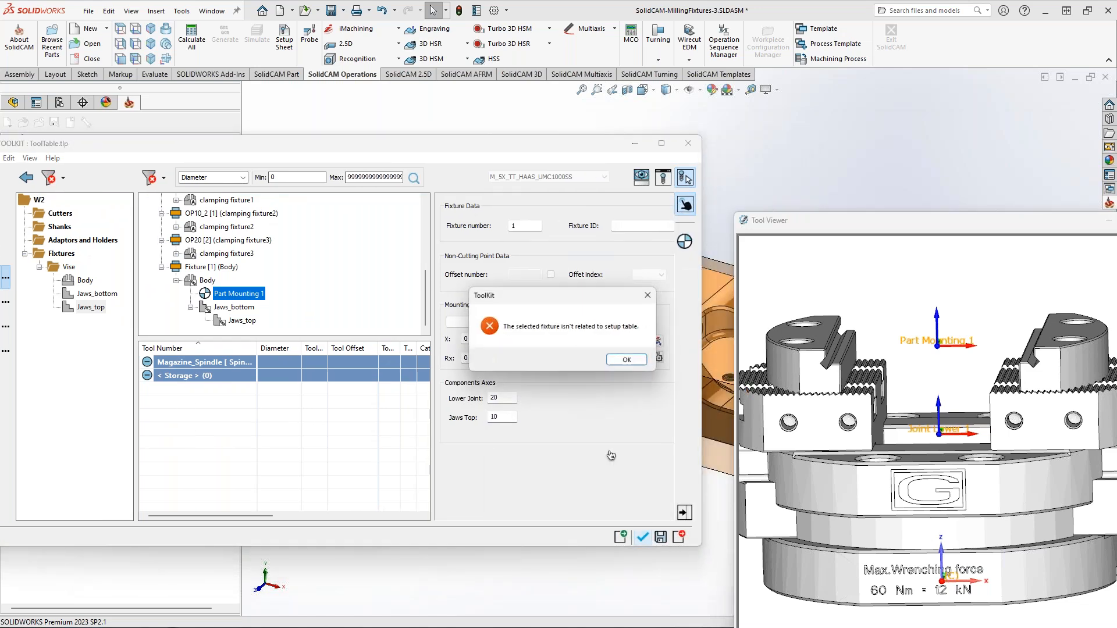
pyautogui.click(626, 360)
pyautogui.rightClick(211, 267)
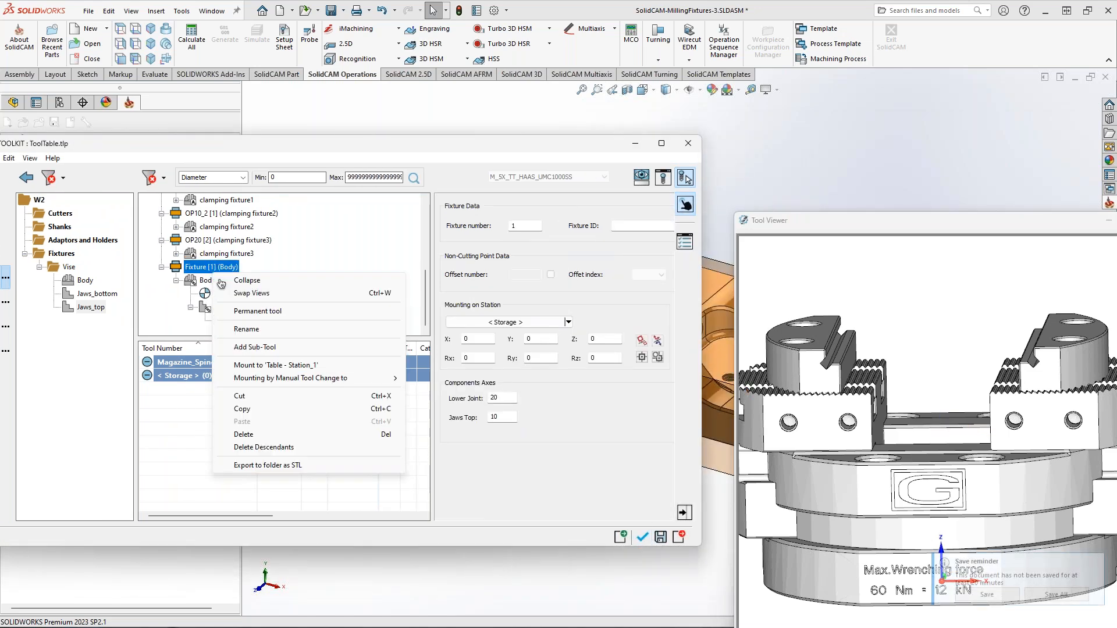
pyautogui.click(297, 367)
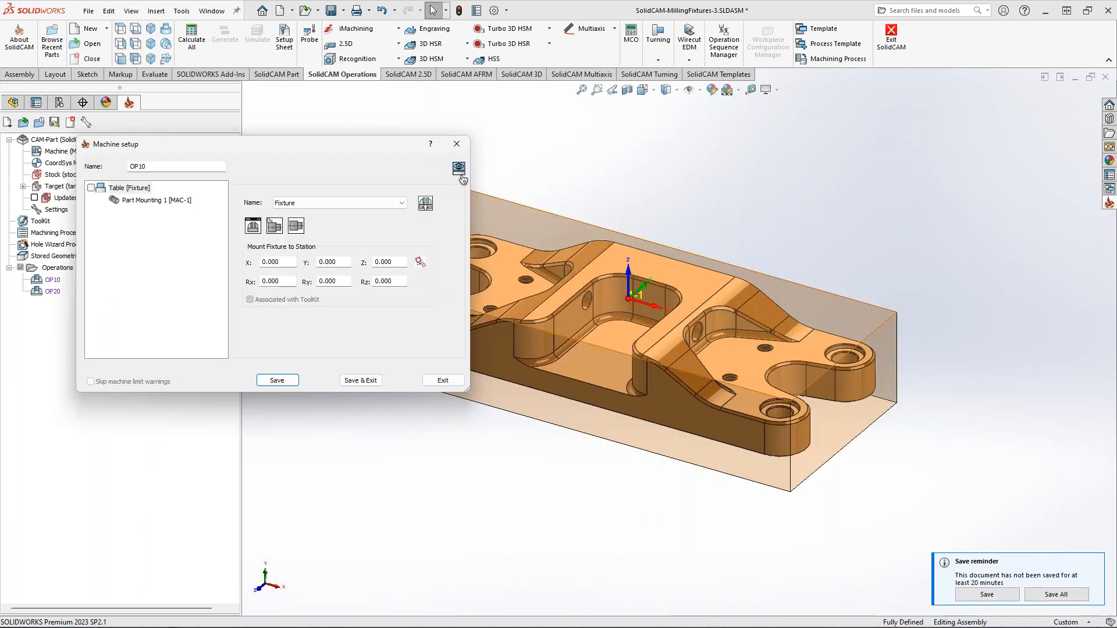
# - Open the machine preview for OP10 and examine the part in the vise on the table
pyautogui.click(461, 172)
pyautogui.click(726, 331)
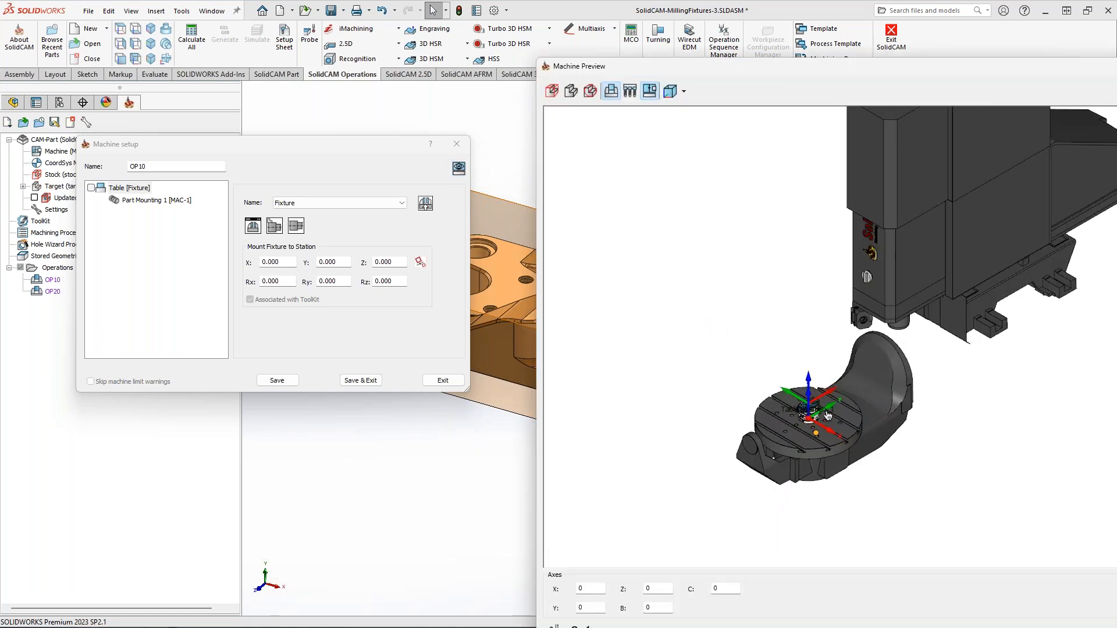
pyautogui.scroll(8, 825, 417)
pyautogui.scroll(10, 855, 363)
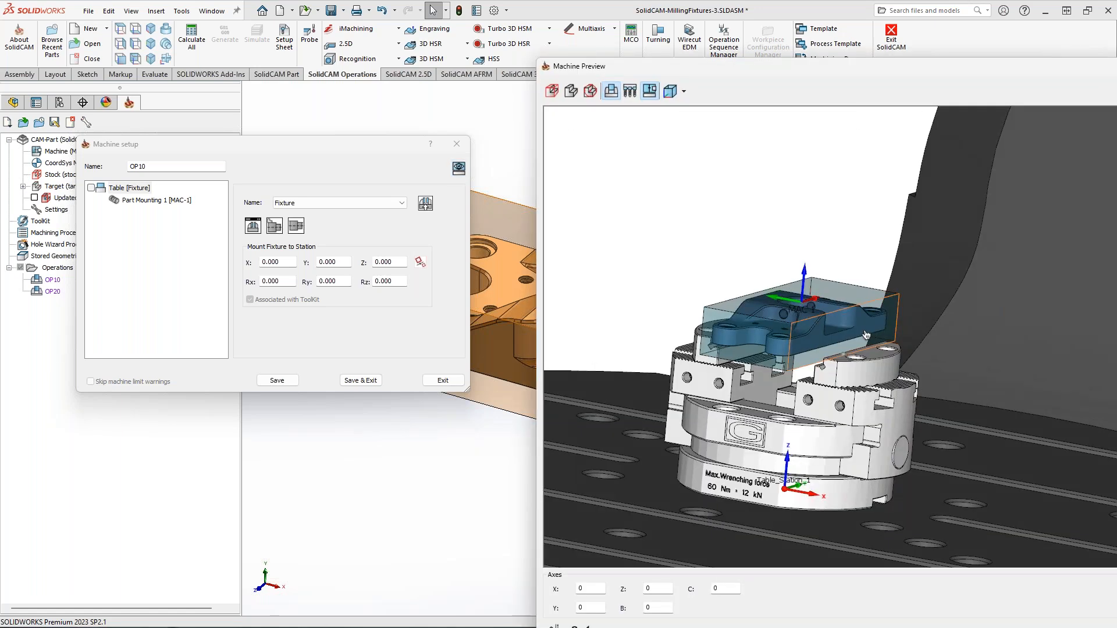
# - Auto-close the Lower Joint clamping of Part Mounting 1 on the stock and examine the clamped part
pyautogui.moveTo(865, 335); pyautogui.dragTo(905, 336, button='middle')
pyautogui.click(156, 202)
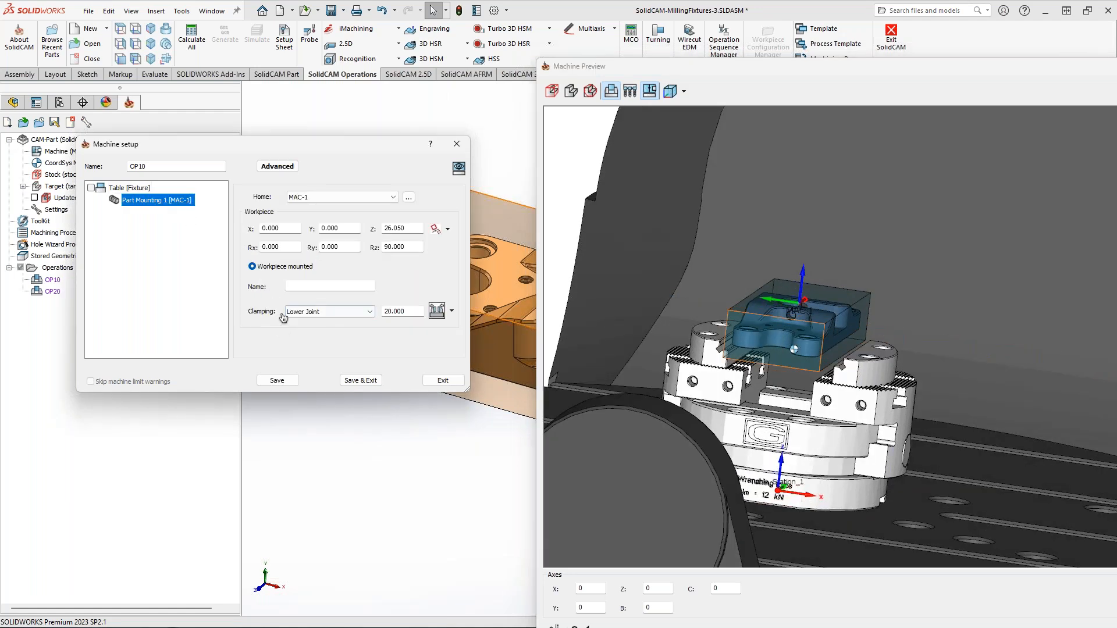
pyautogui.click(436, 310)
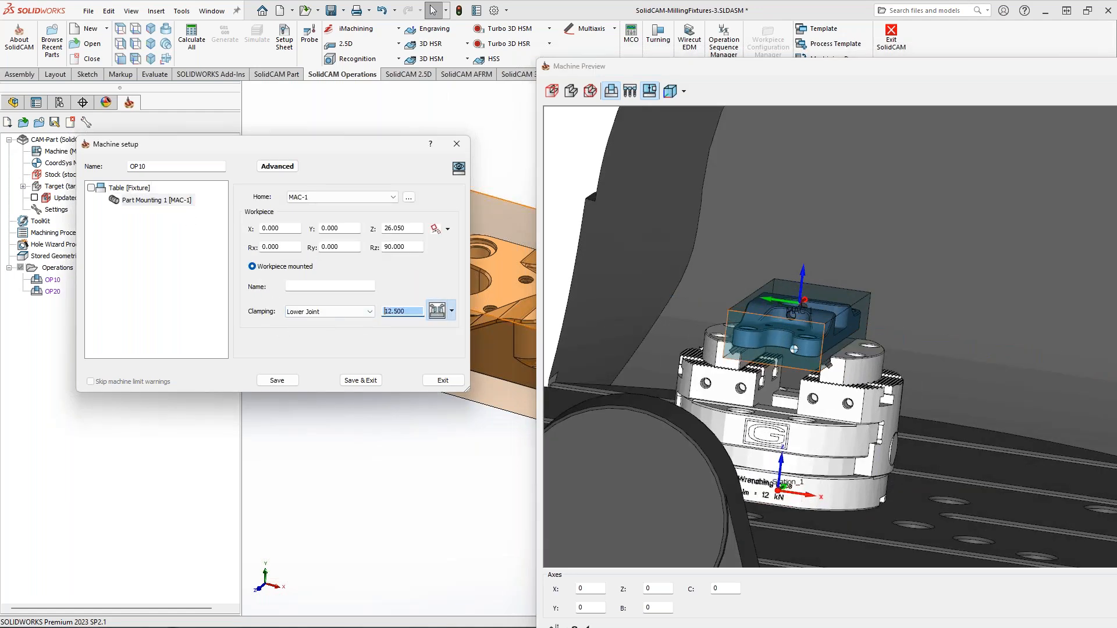
pyautogui.moveTo(842, 379); pyautogui.dragTo(826, 410, button='middle')
pyautogui.scroll(-5, 826, 410)
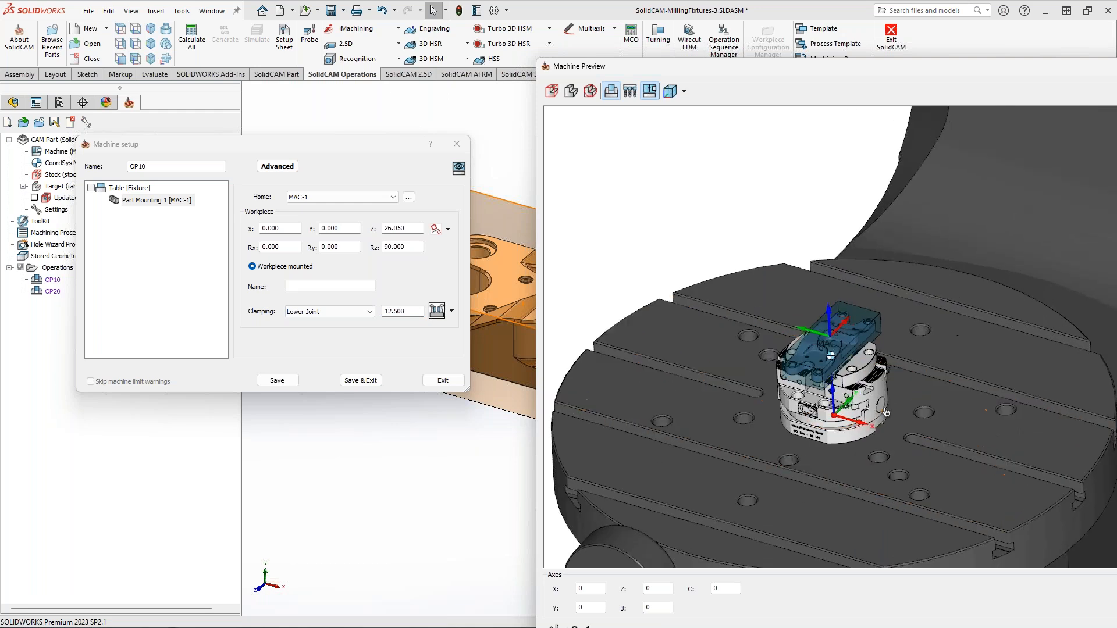
pyautogui.scroll(3, 860, 412)
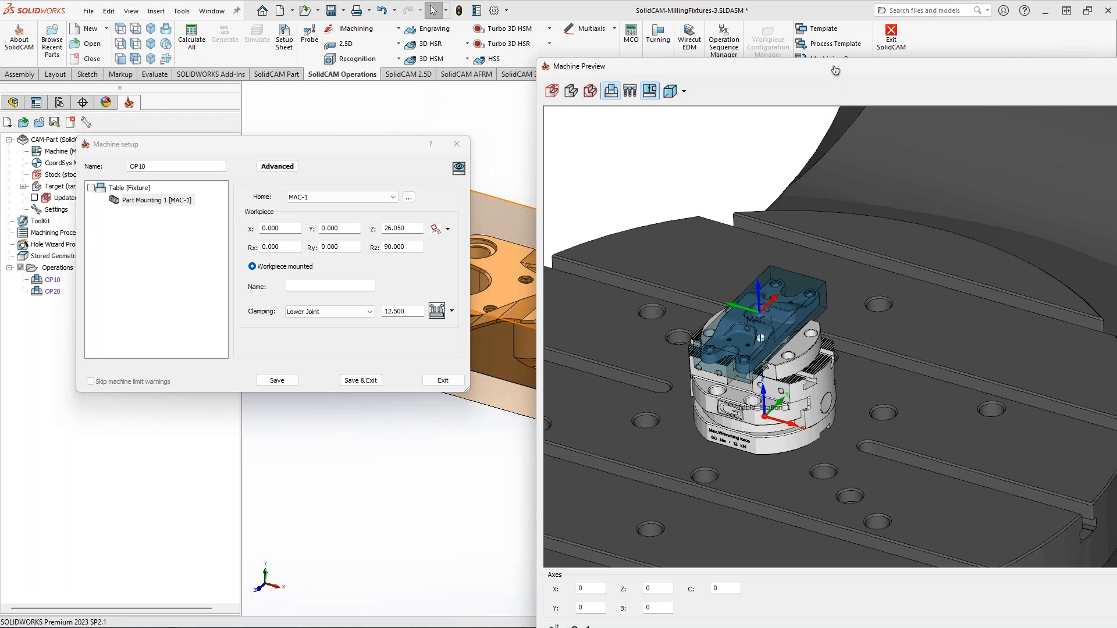
# - Put the machine preview away and show the table fixture around the part in the model view to examine it
pyautogui.moveTo(835, 70); pyautogui.dragTo(608, 78)
pyautogui.click(980, 77)
pyautogui.click(100, 188)
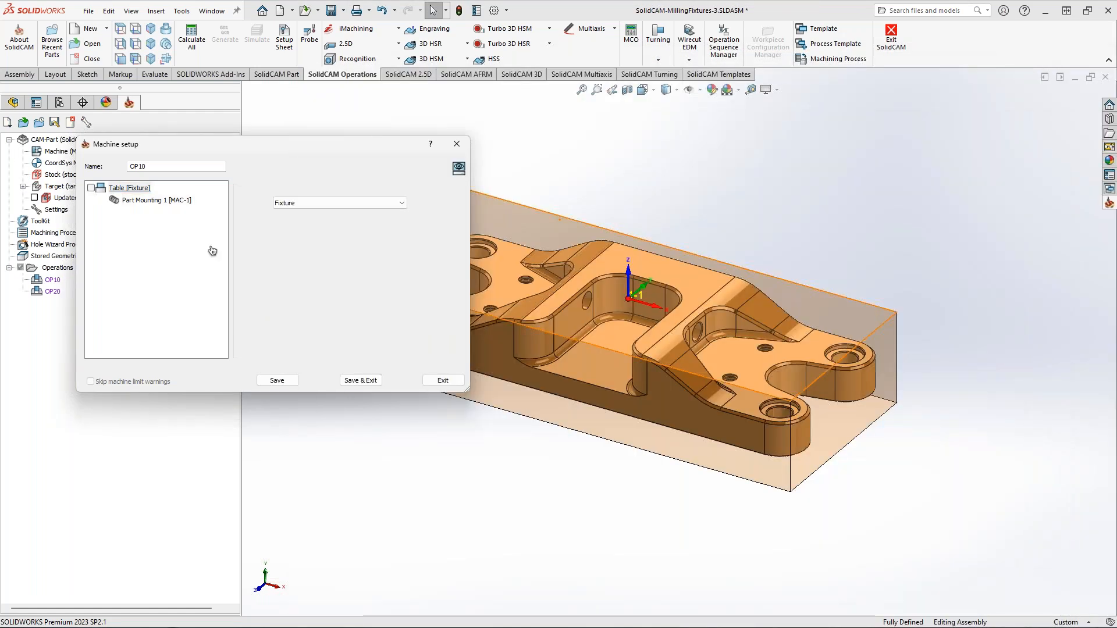
pyautogui.click(91, 188)
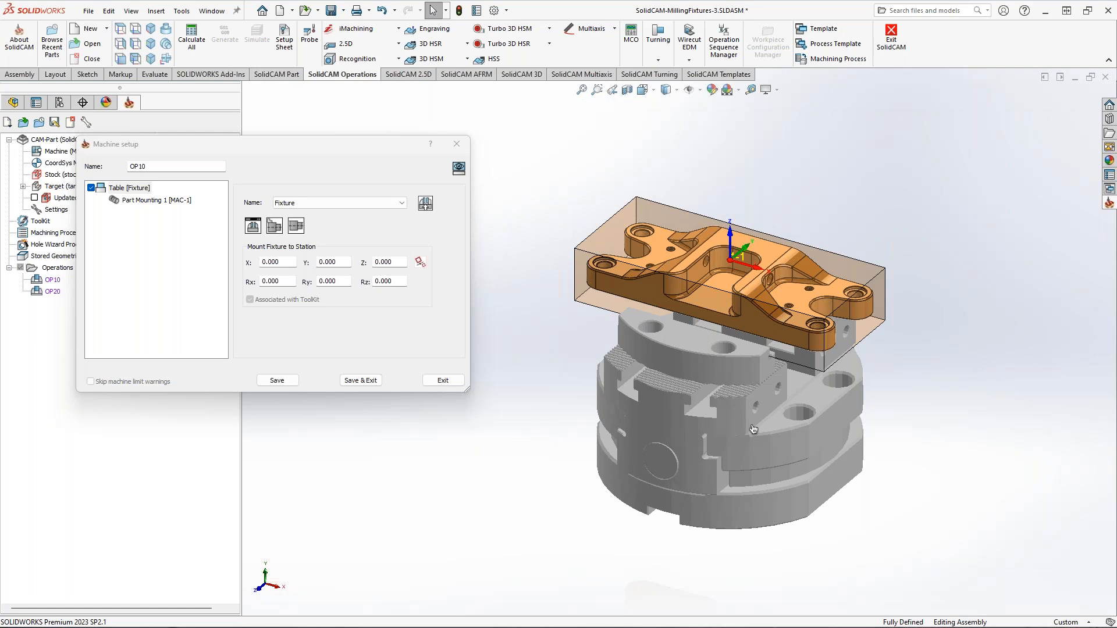
pyautogui.moveTo(756, 377); pyautogui.dragTo(806, 392, button='middle')
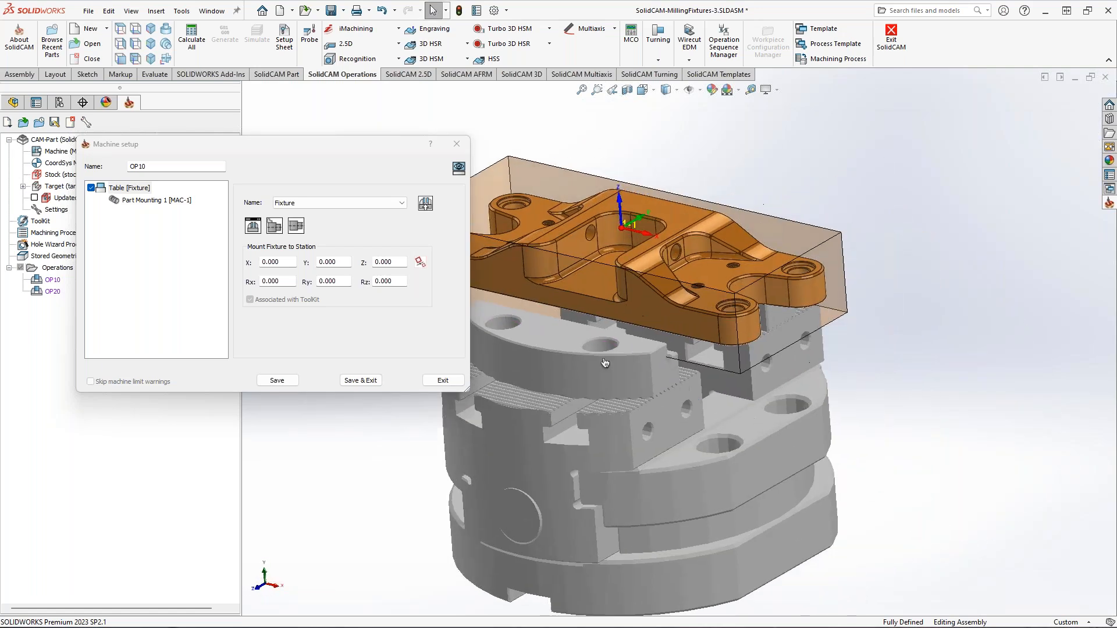
pyautogui.moveTo(667, 411)
pyautogui.mouseDown(button='middle')
pyautogui.moveTo(623, 419)
pyautogui.moveTo(667, 411)
pyautogui.mouseUp(button='middle')
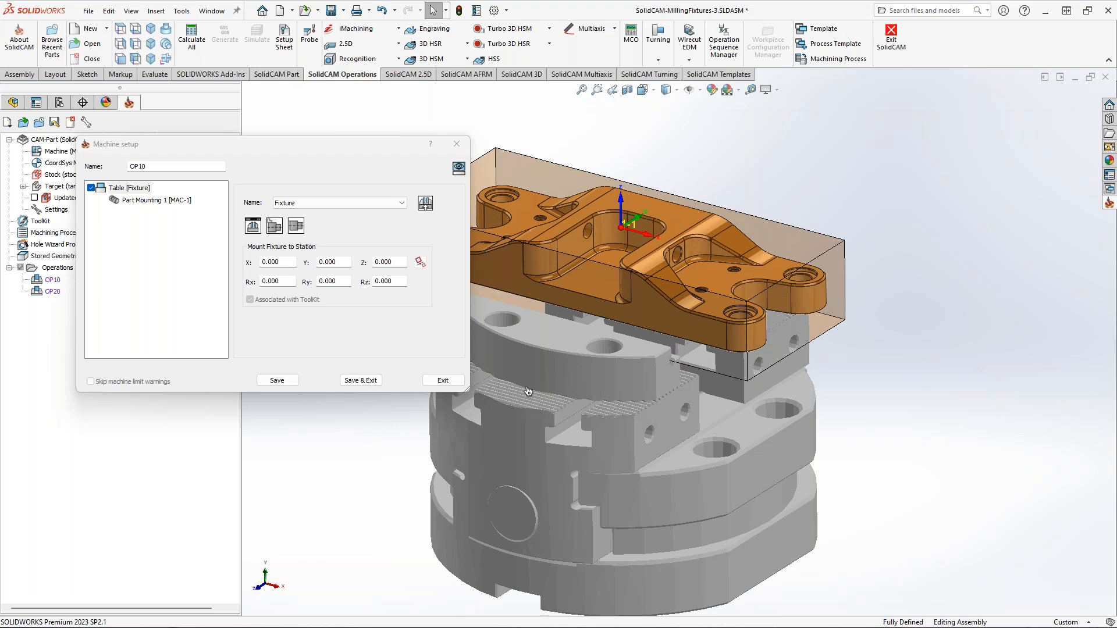
# - Reopen the machine preview for Part Mounting 1 beside the machine setup and examine the vise jaws up close
pyautogui.click(148, 200)
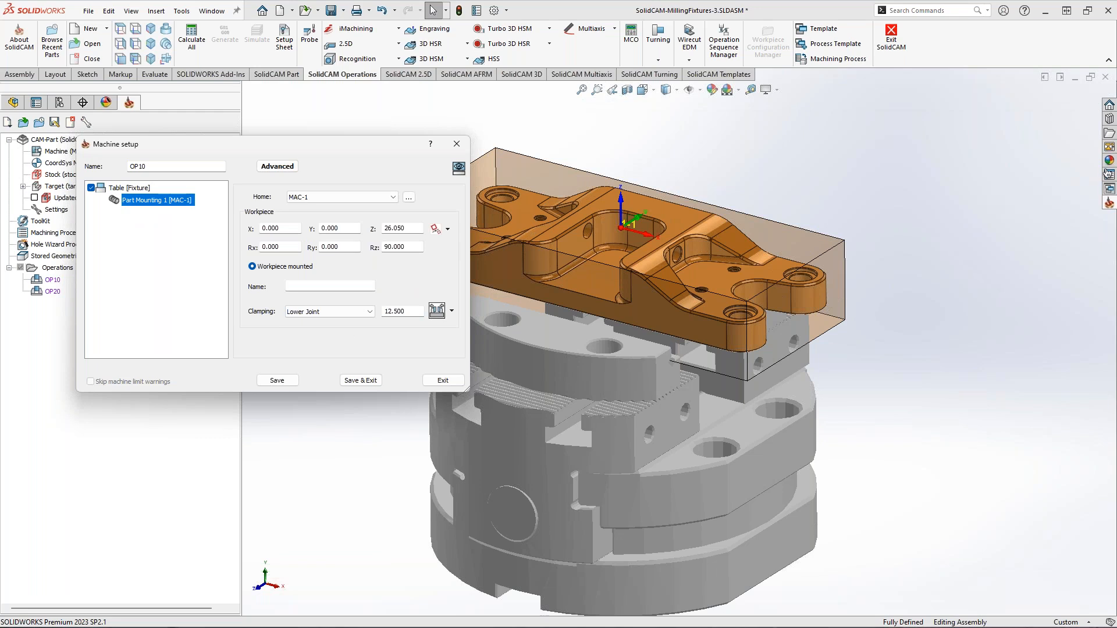
pyautogui.click(1082, 181)
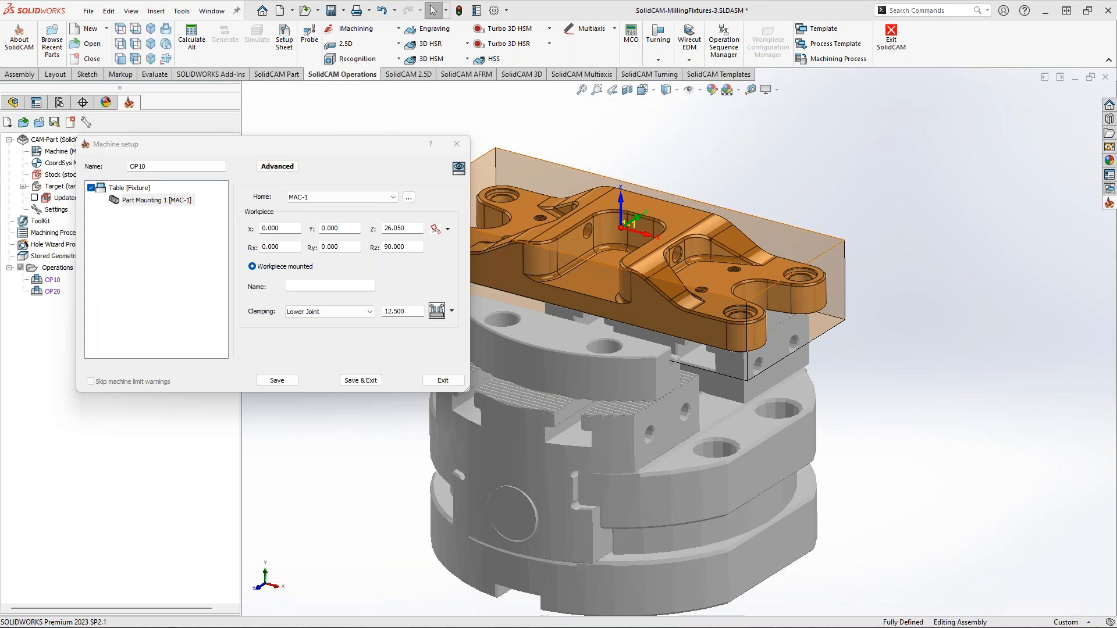
pyautogui.click(458, 168)
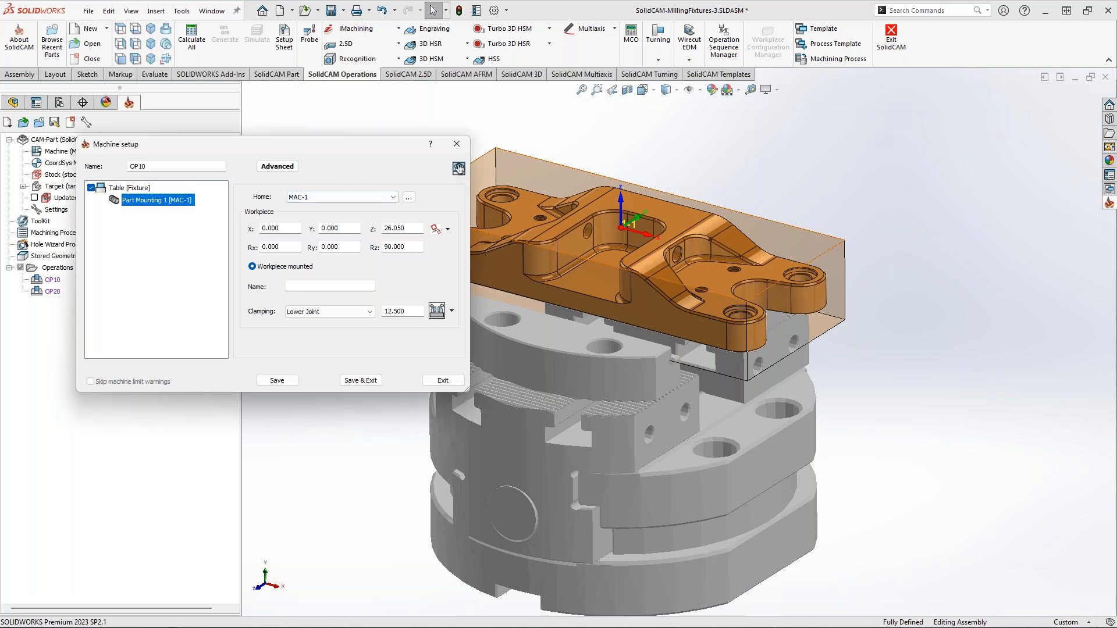
pyautogui.scroll(2, 547, 364)
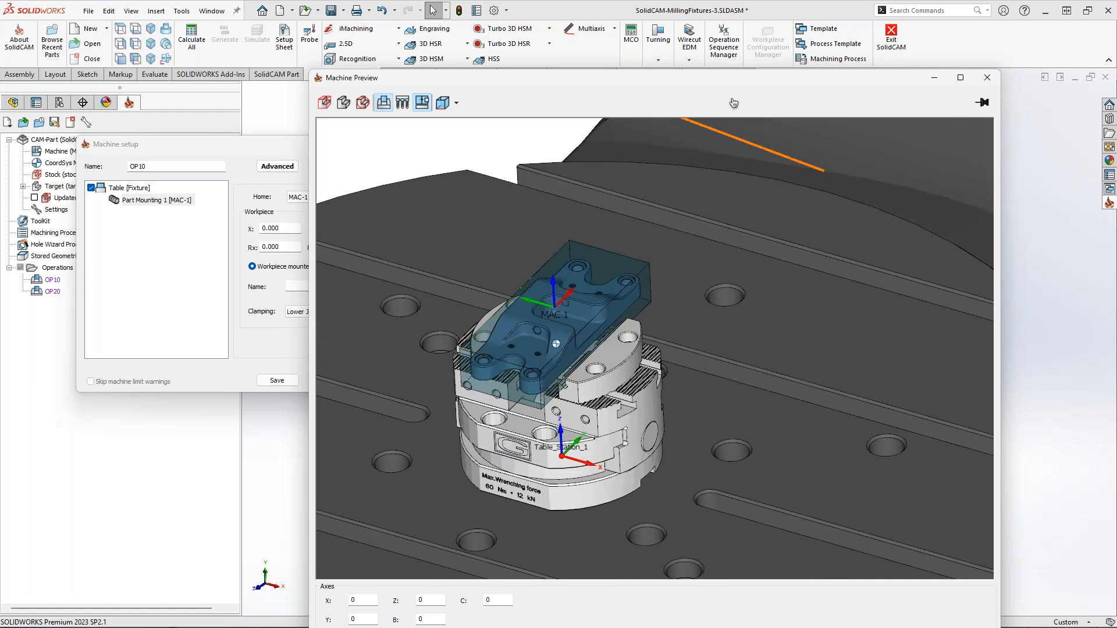
pyautogui.moveTo(730, 82); pyautogui.dragTo(1116, 111)
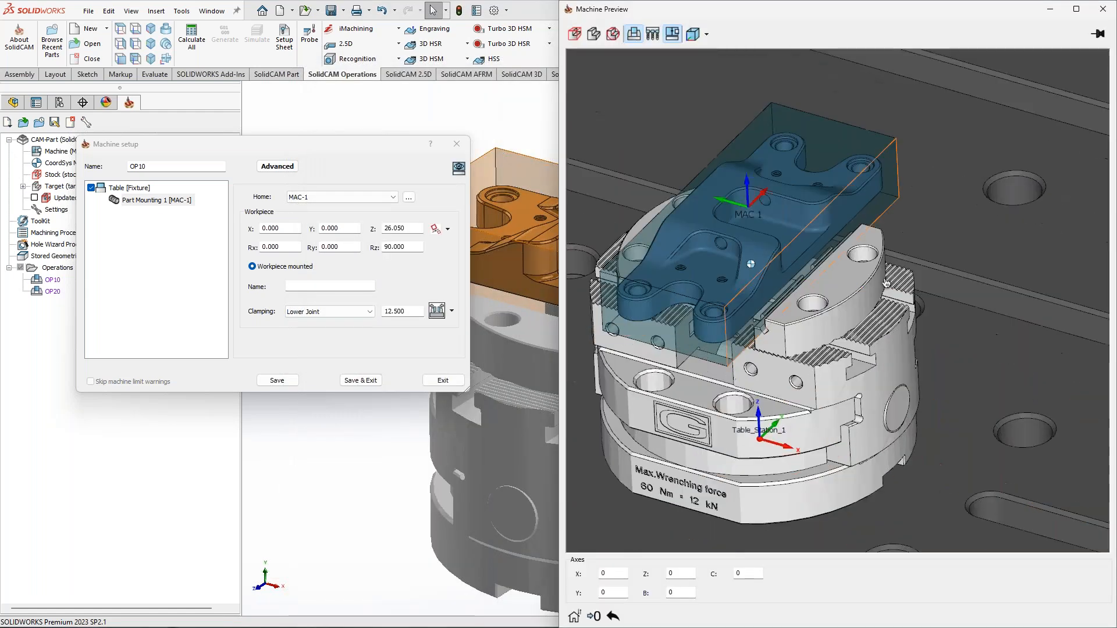
pyautogui.scroll(2, 827, 324)
pyautogui.scroll(3, 827, 323)
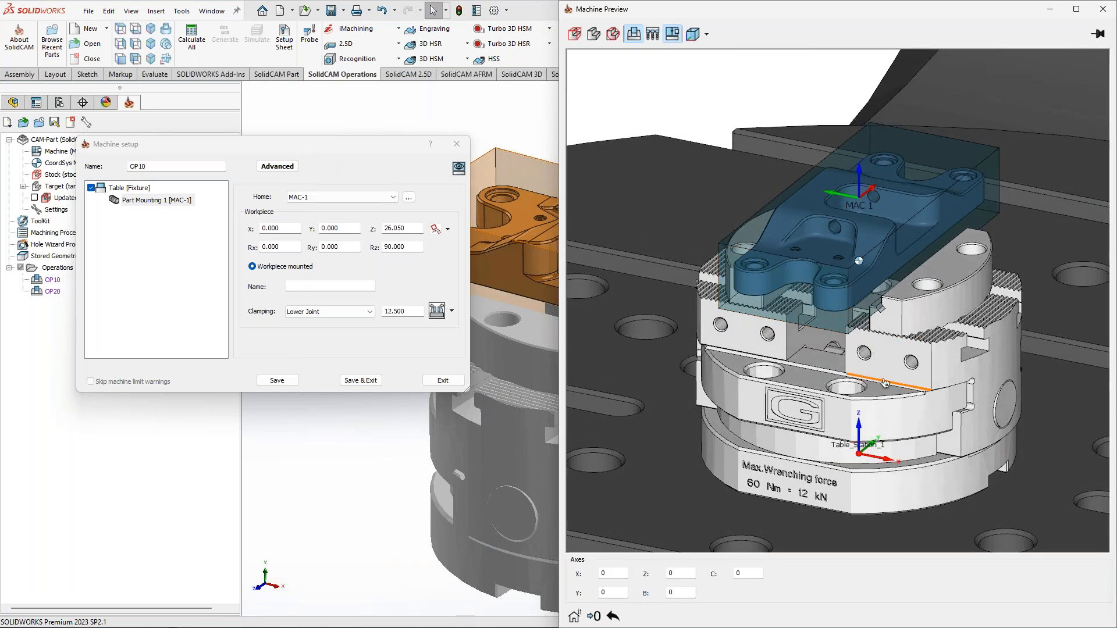
# - Set the Lower Joint clamping value of Part Mounting 1 to 22.500 and show the alternative clamping options
pyautogui.doubleClick(408, 312)
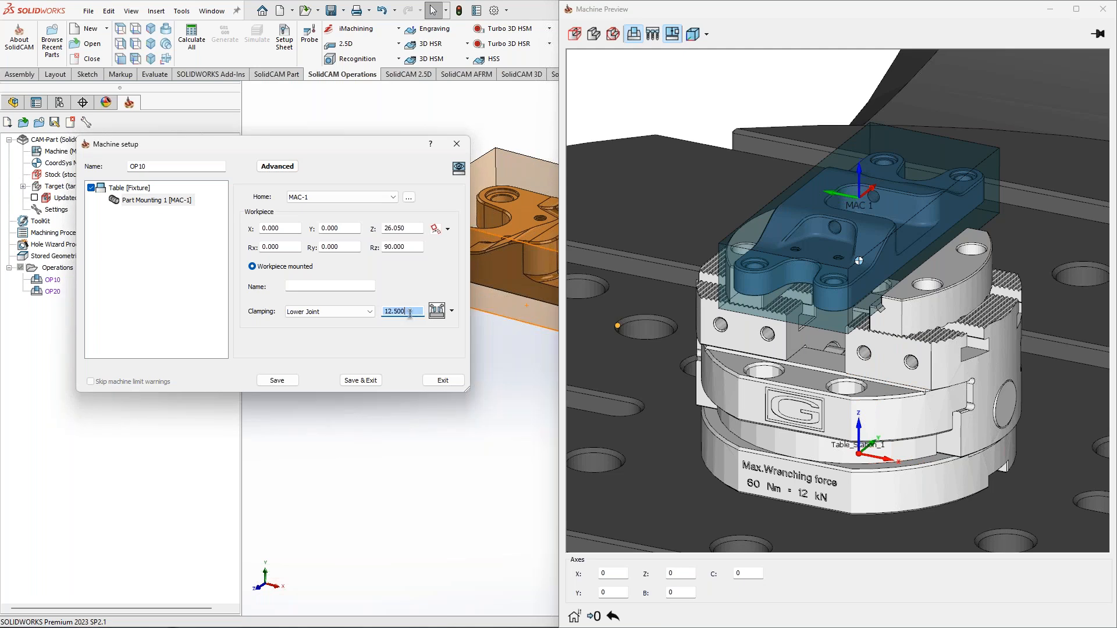
pyautogui.scroll(2, 410, 314)
pyautogui.click(721, 320)
pyautogui.moveTo(722, 320); pyautogui.dragTo(778, 330, button='middle')
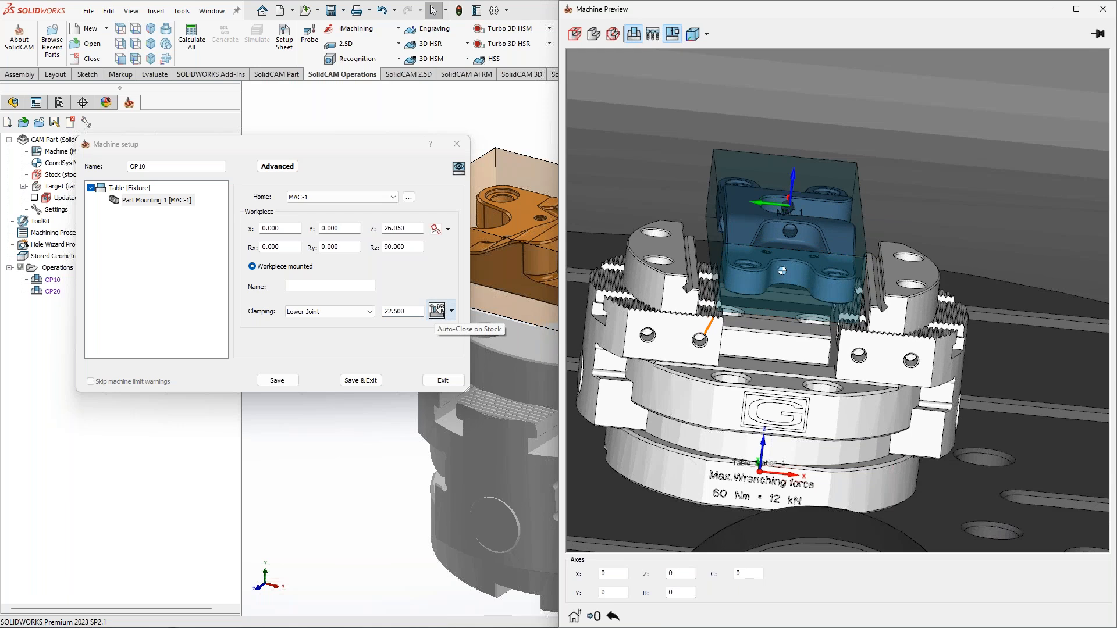
pyautogui.click(454, 315)
pyautogui.click(455, 314)
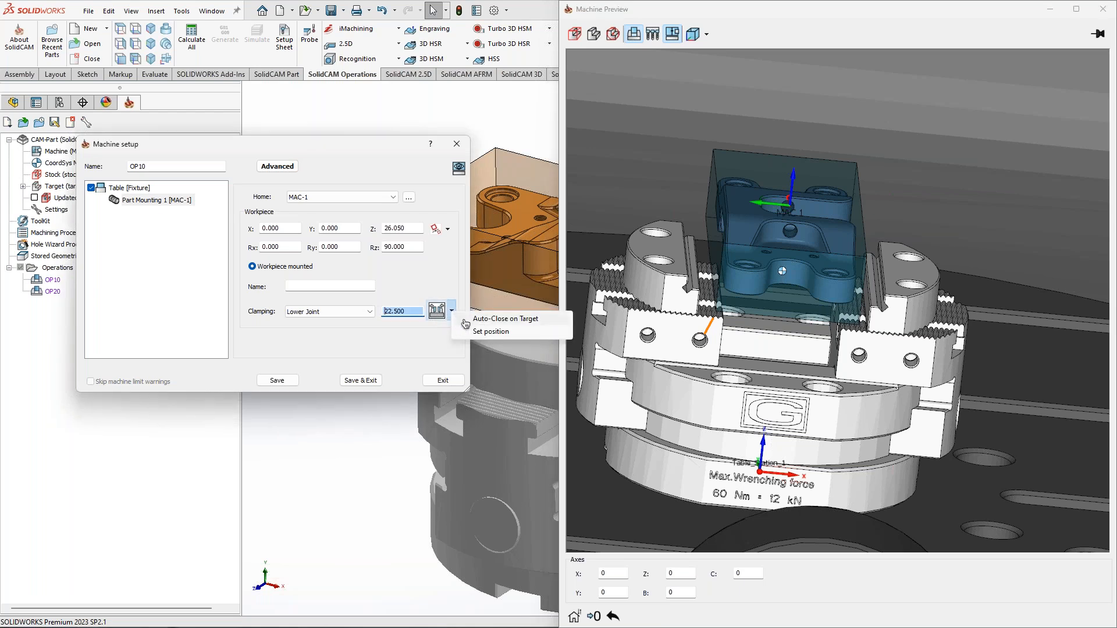
# - Hide the table fixture in the model view
pyautogui.click(99, 192)
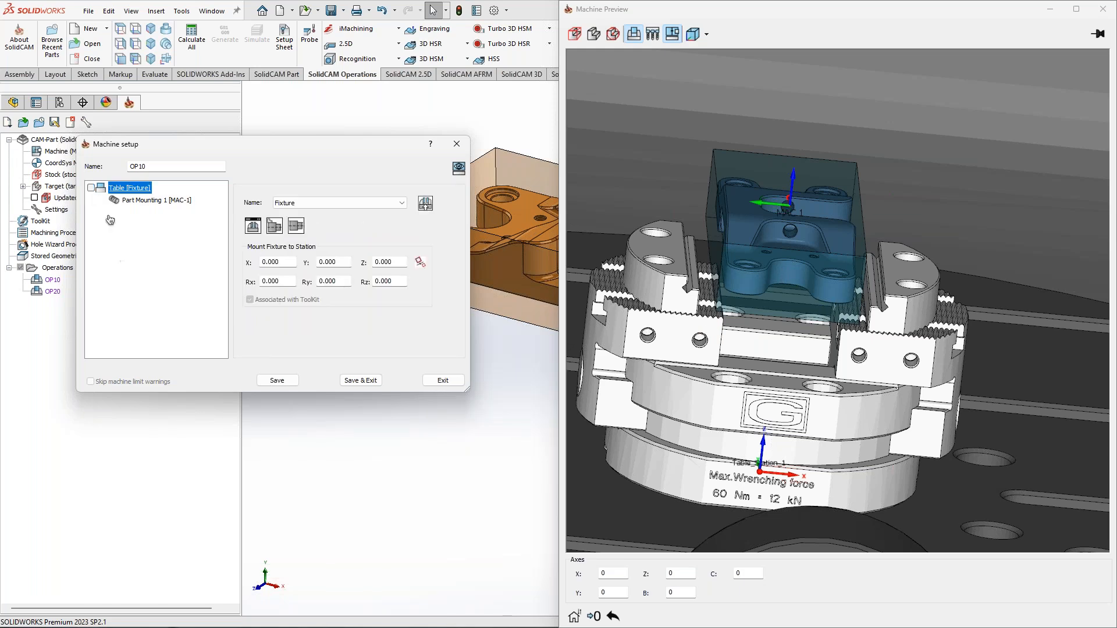
pyautogui.click(92, 188)
pyautogui.click(91, 188)
# - Start Set position for the Lower Joint clamping of Part Mounting 1 and pick the top jaw's clamping face and the stock's side face
pyautogui.click(153, 200)
pyautogui.click(451, 311)
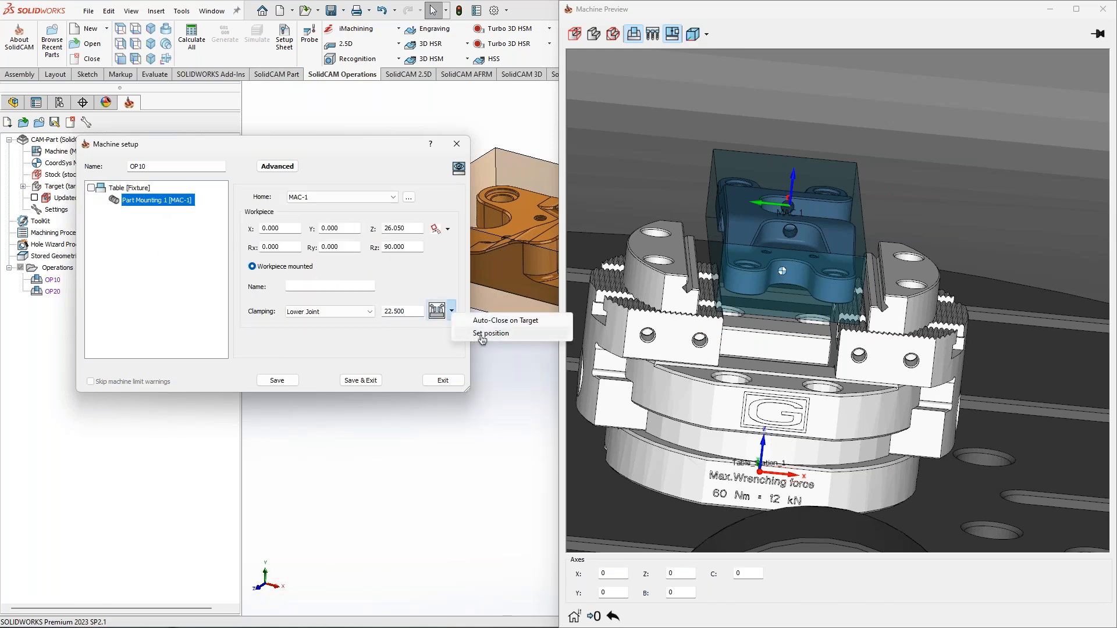
pyautogui.click(480, 336)
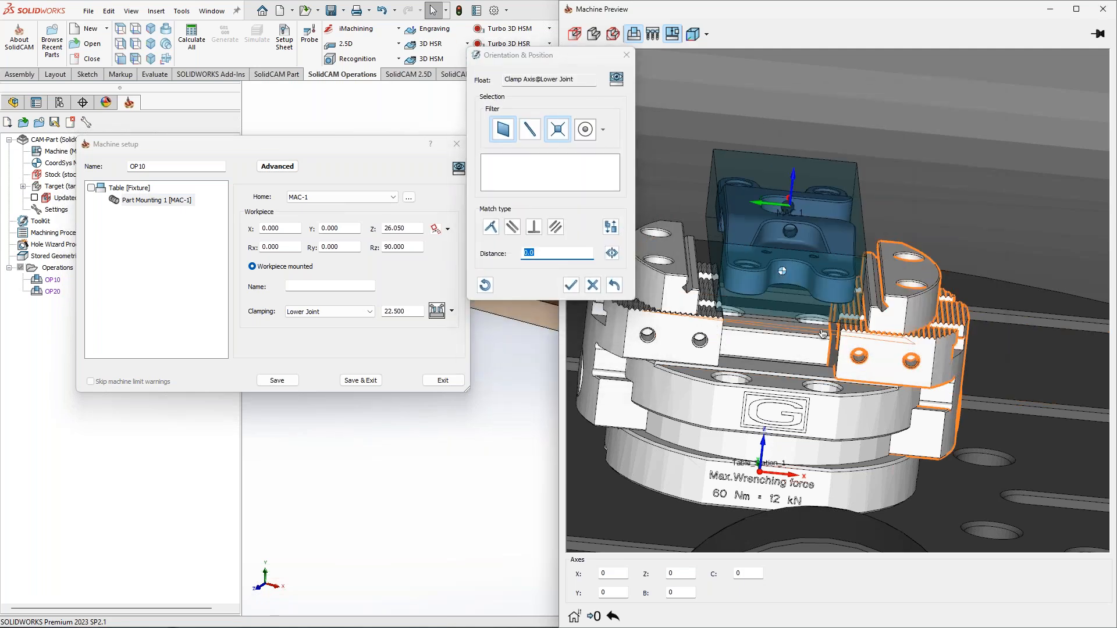
pyautogui.moveTo(565, 57); pyautogui.dragTo(554, 64)
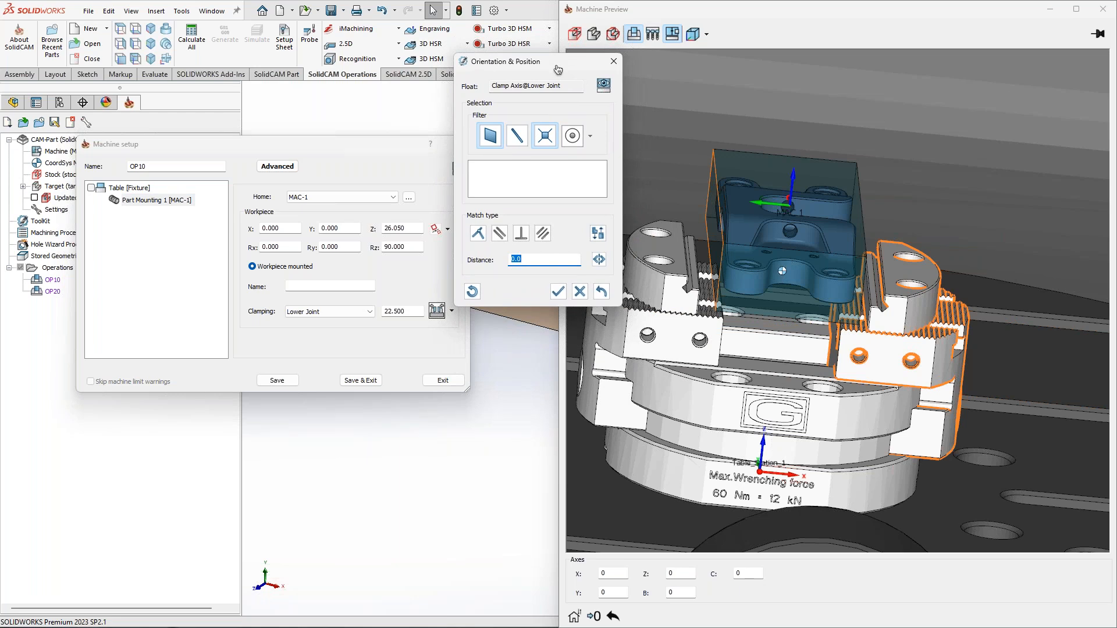
pyautogui.click(954, 255)
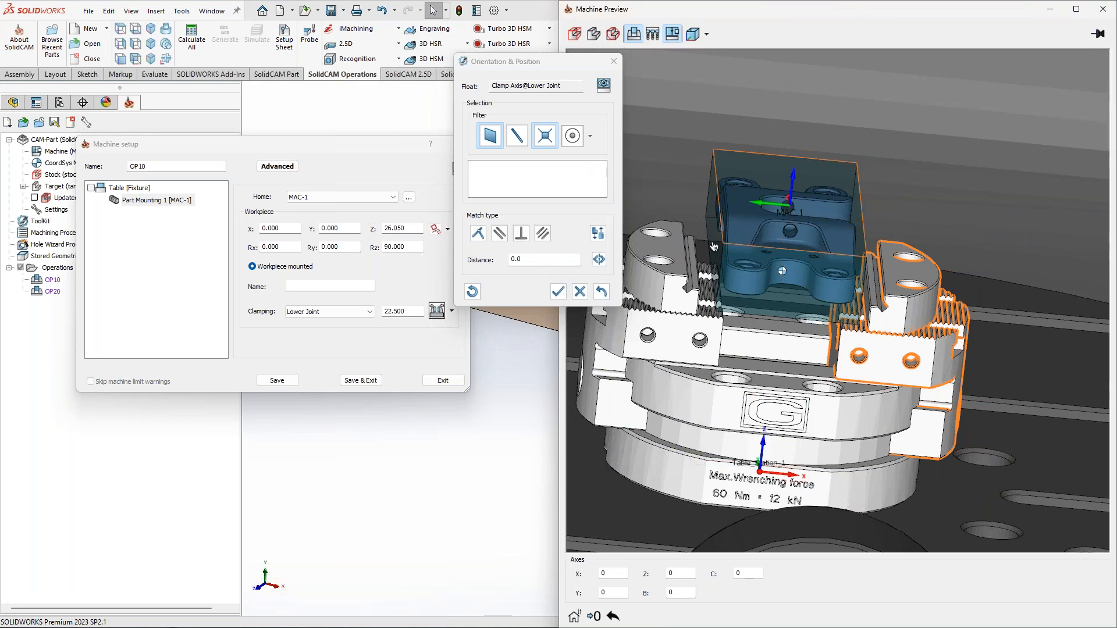
pyautogui.moveTo(498, 67)
pyautogui.mouseDown()
pyautogui.moveTo(651, 25)
pyautogui.moveTo(507, 56)
pyautogui.mouseUp()
pyautogui.moveTo(825, 268); pyautogui.dragTo(504, 162, button='middle')
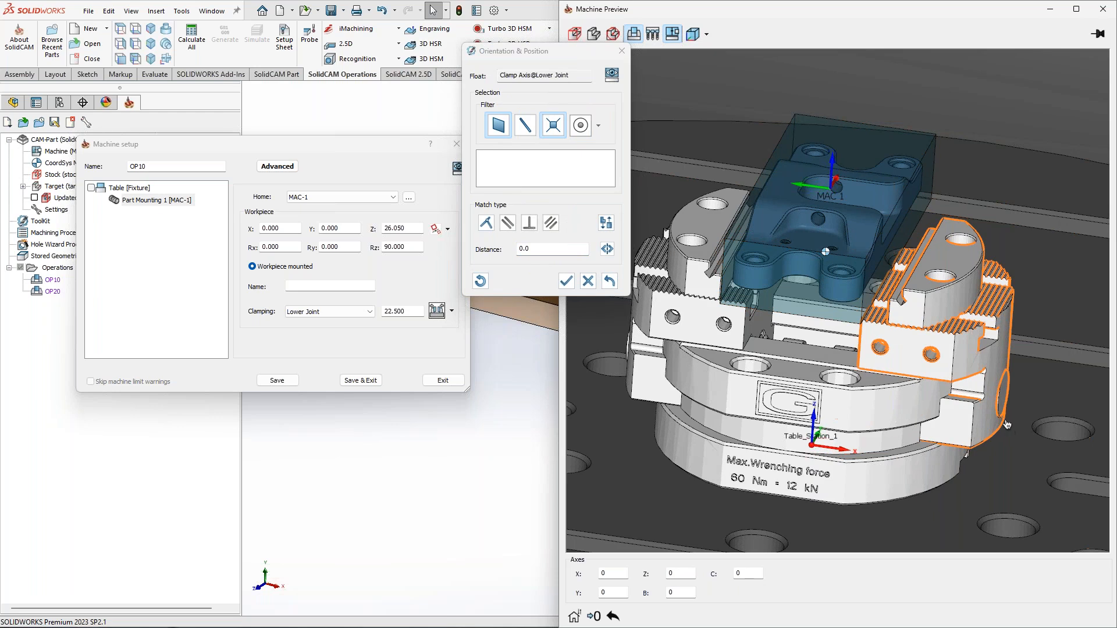
pyautogui.moveTo(916, 269); pyautogui.dragTo(937, 268, button='middle')
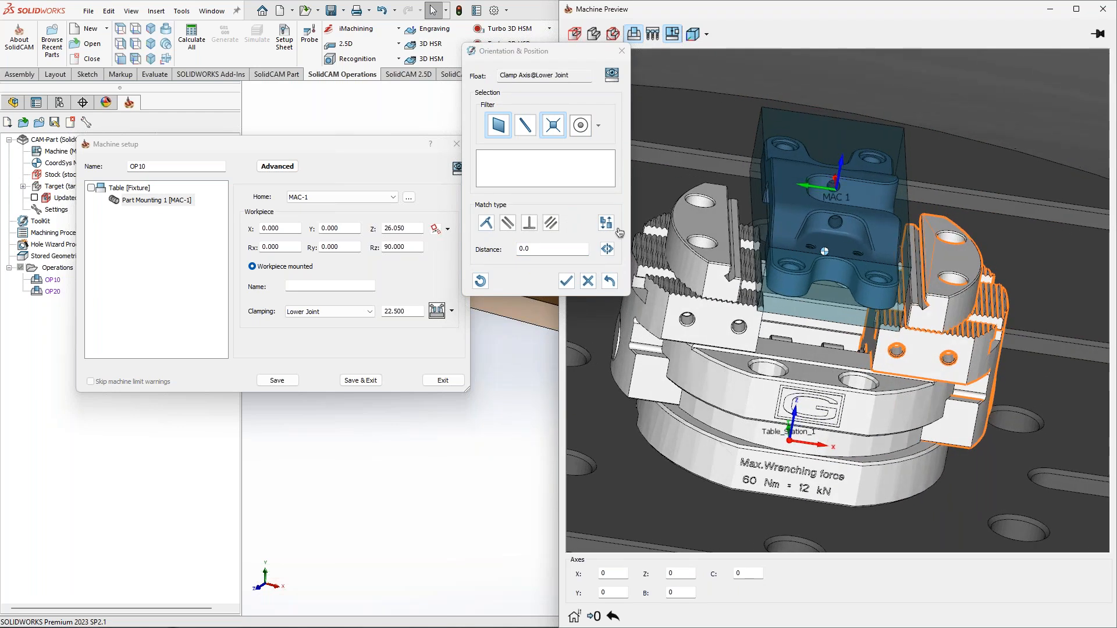
pyautogui.scroll(5, 937, 268)
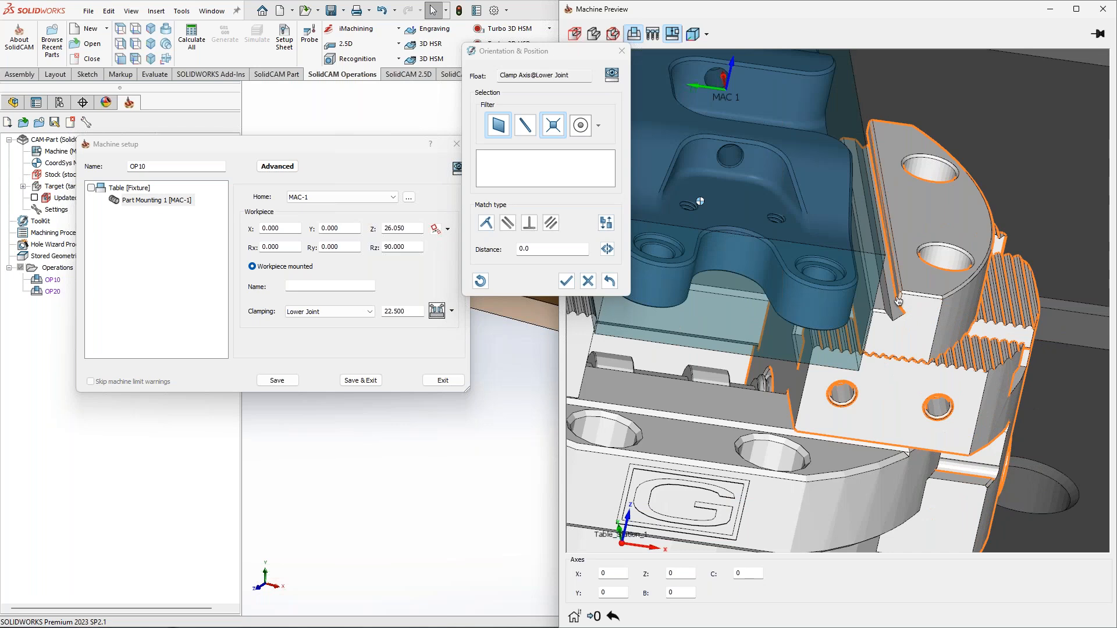
pyautogui.moveTo(884, 300); pyautogui.dragTo(847, 275, button='middle')
pyautogui.click(871, 306)
pyautogui.click(844, 273)
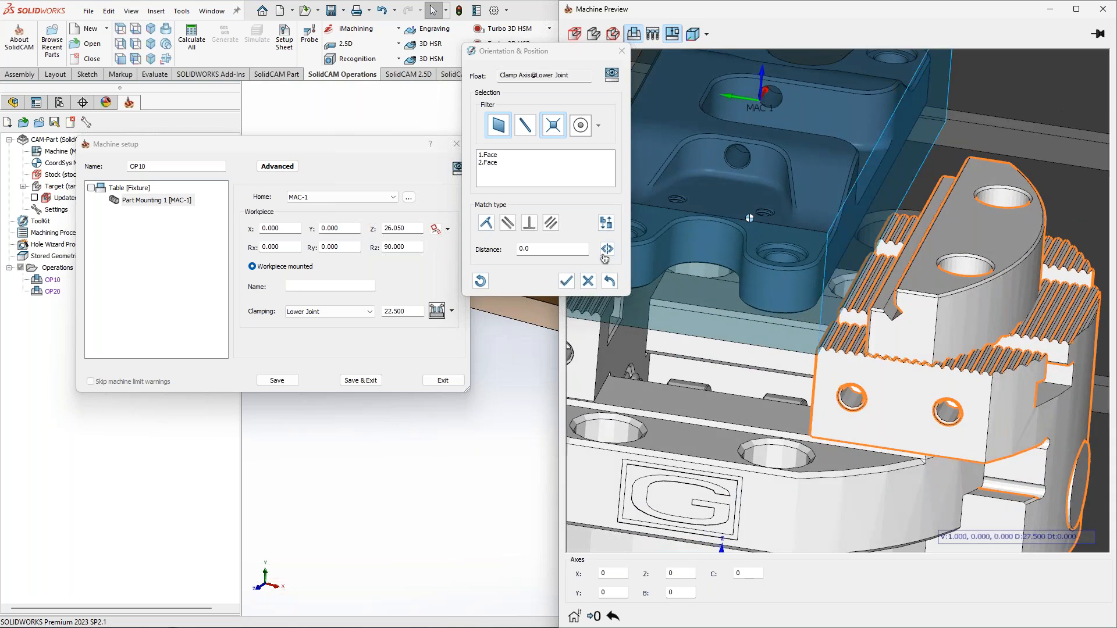
# - Match the two picked faces at a distance of 0.0, accept the jaw position, and save and exit the OP10 machine setup
pyautogui.click(486, 223)
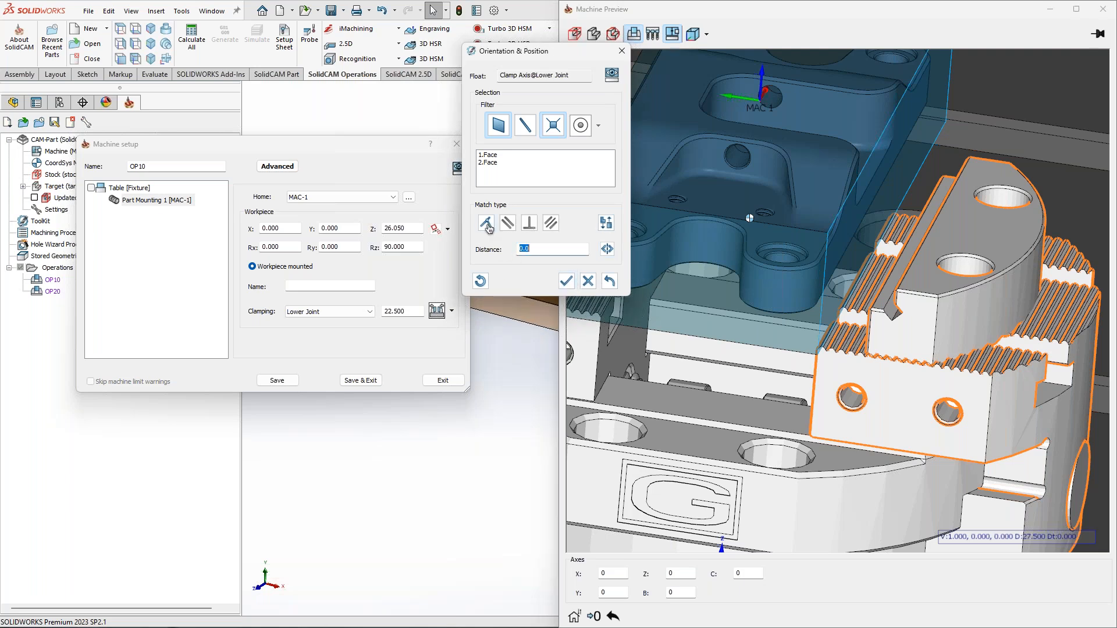
pyautogui.scroll(-5, 873, 294)
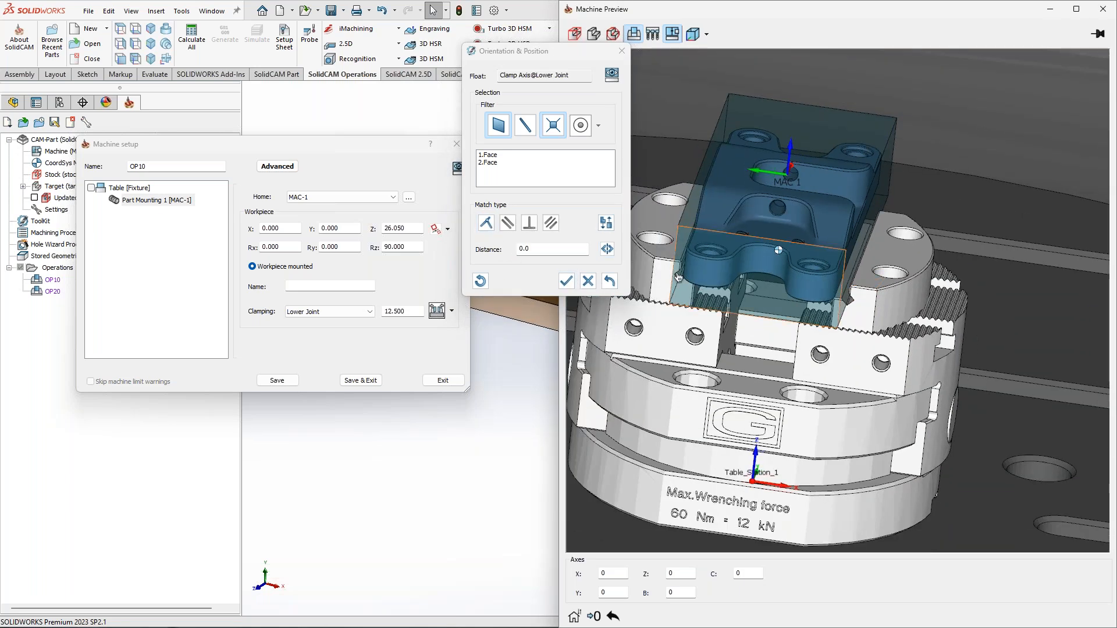
pyautogui.click(568, 283)
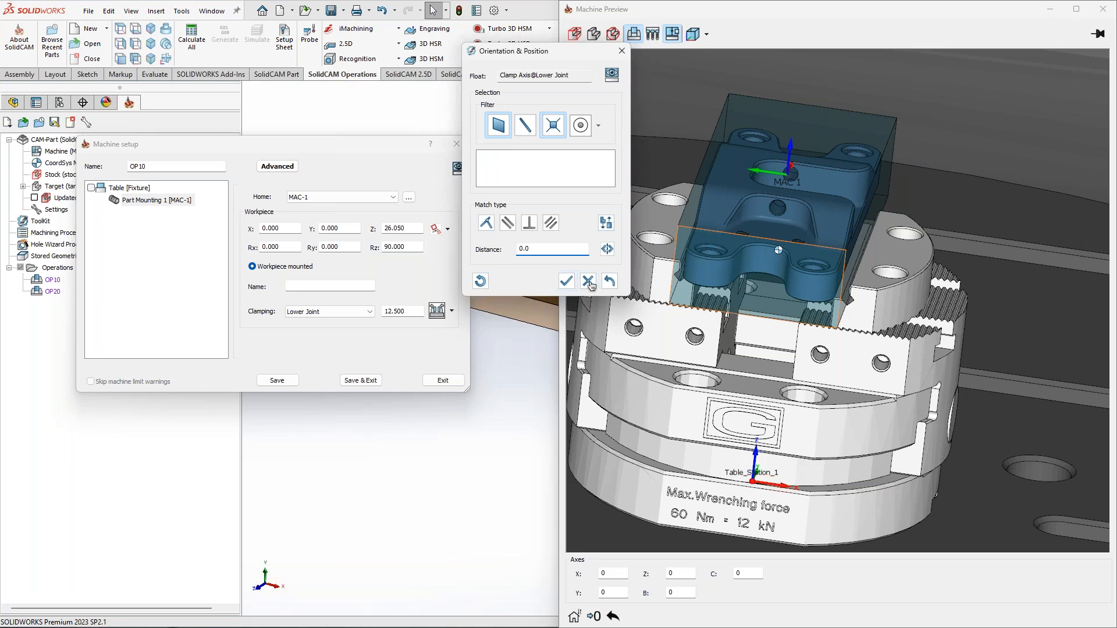
pyautogui.click(588, 282)
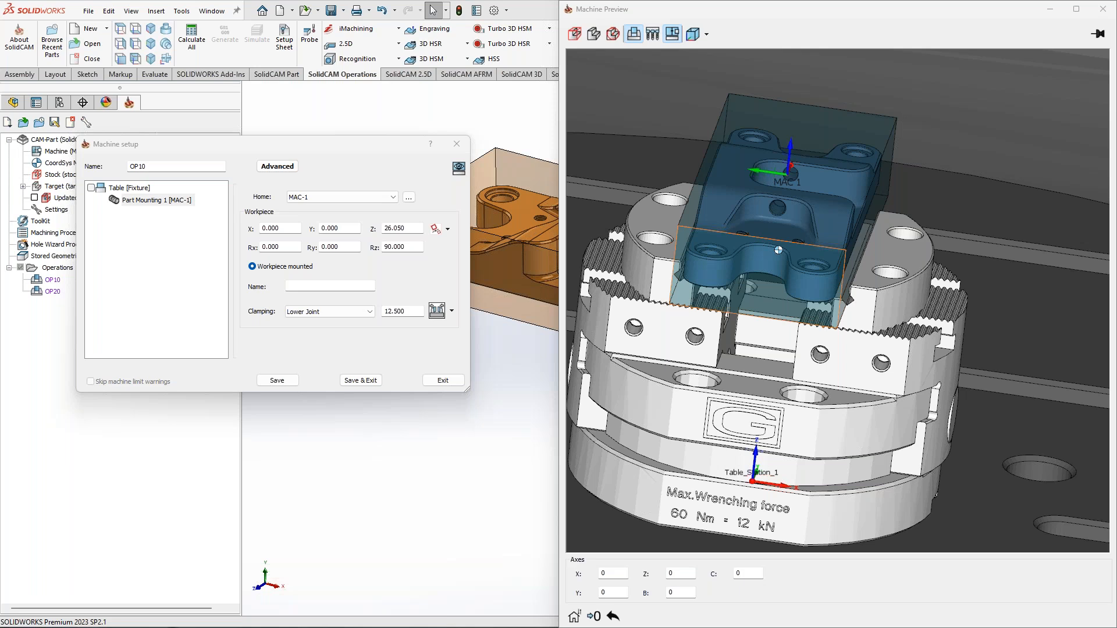
pyautogui.click(360, 380)
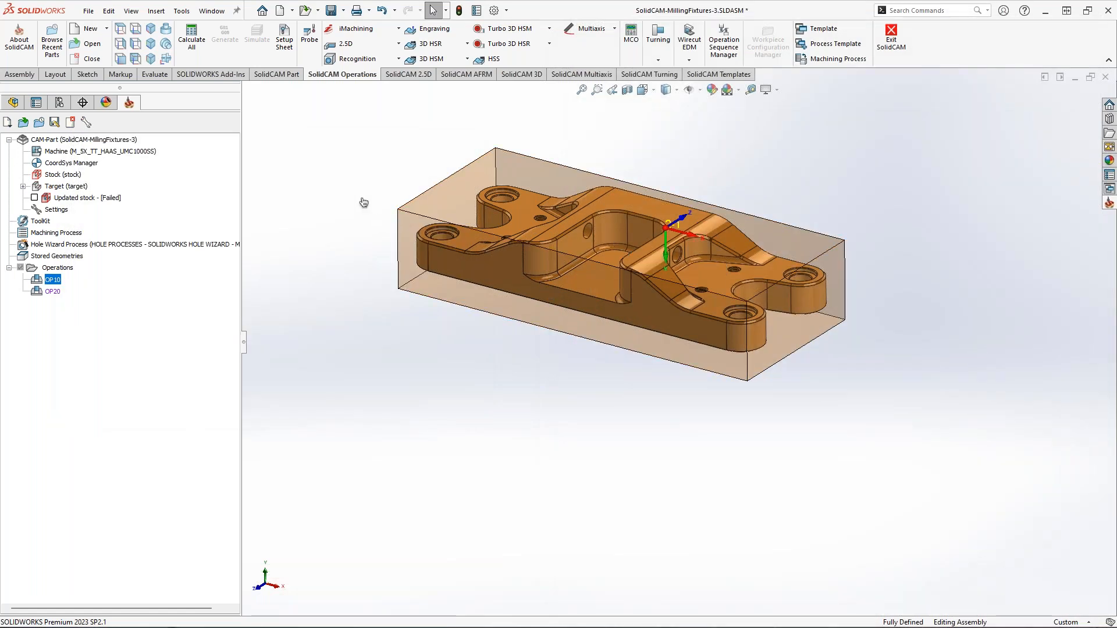
# - Open the recent CAM-Part TESTPART.prz from the Fixtures in ToolKit project
pyautogui.click(182, 11)
pyautogui.moveTo(202, 69)
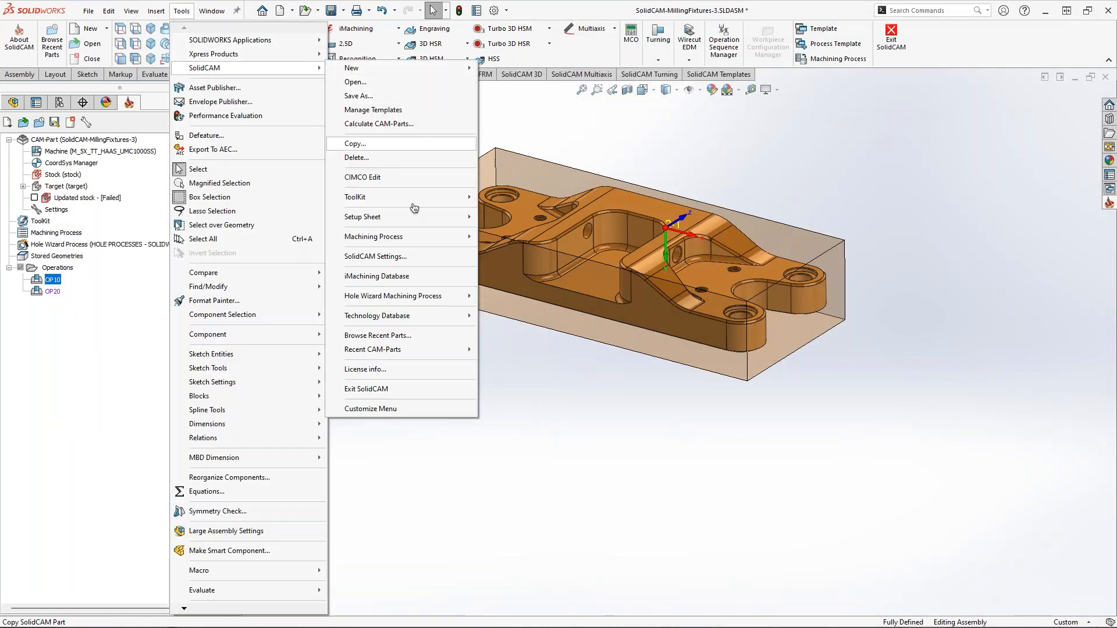
pyautogui.moveTo(384, 349)
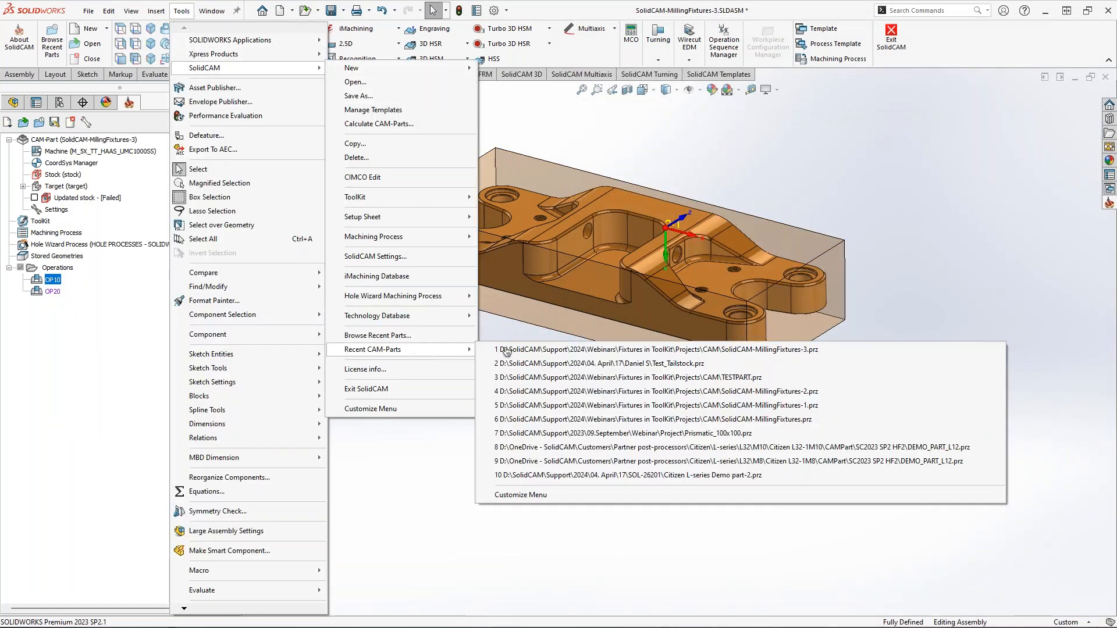
pyautogui.click(646, 379)
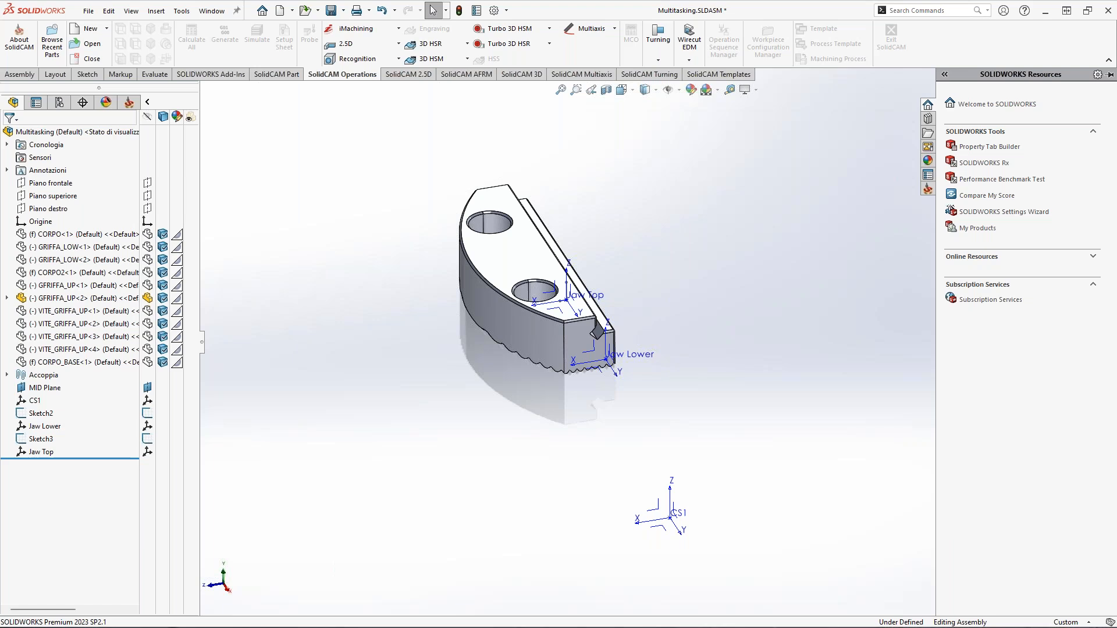
pyautogui.click(891, 315)
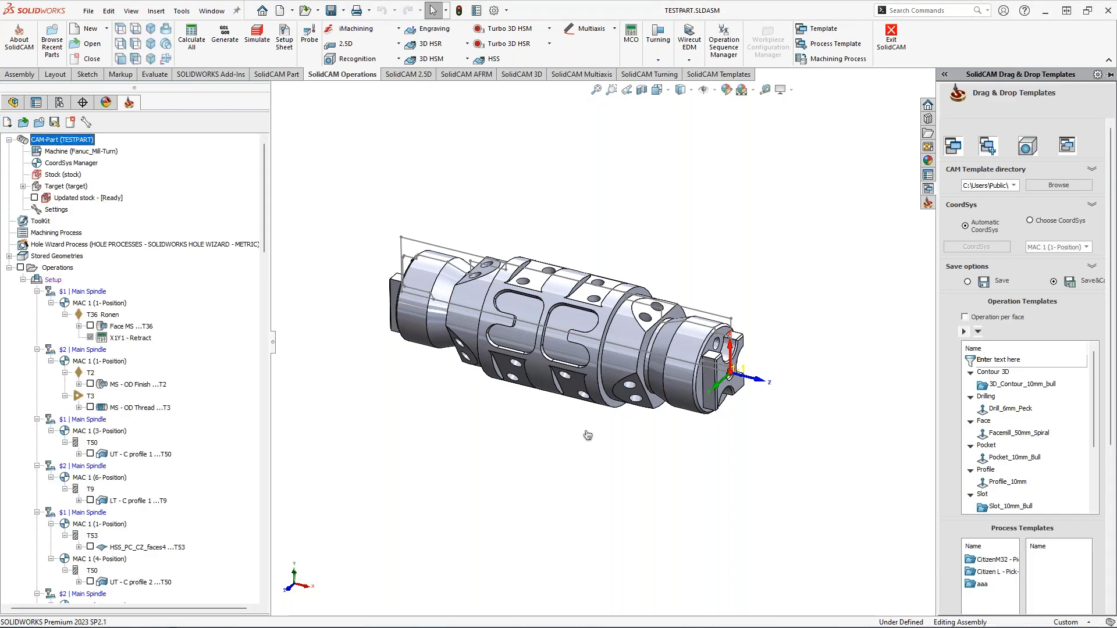
# - Open the Setup for editing in the machine setup and show the main spindle in the machine preview
pyautogui.rightClick(53, 280)
pyautogui.click(80, 298)
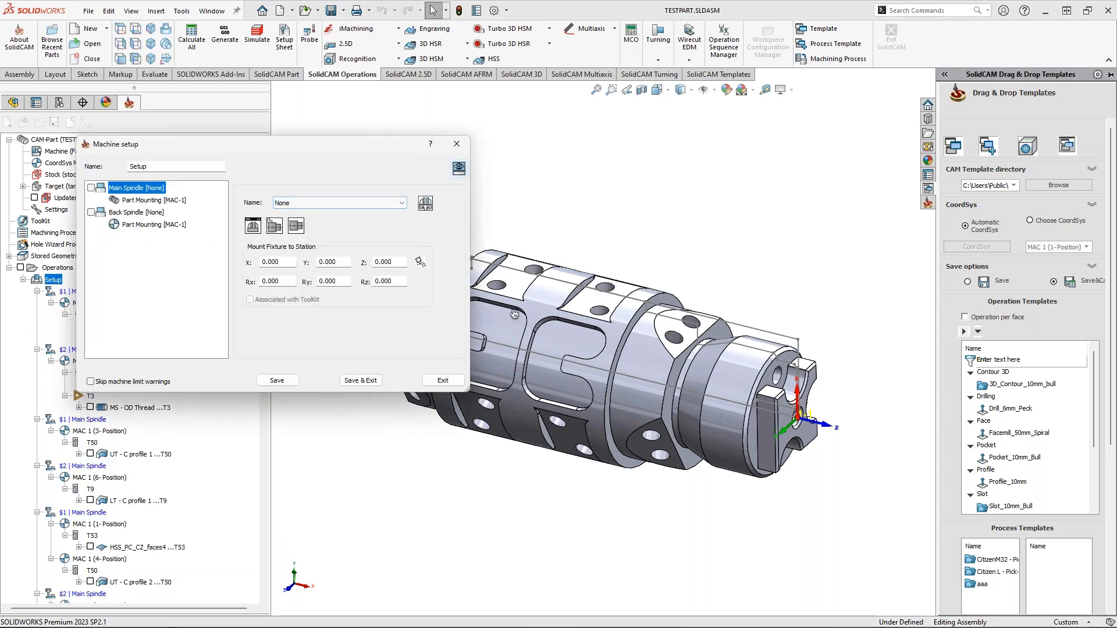
pyautogui.click(458, 168)
pyautogui.moveTo(734, 53); pyautogui.dragTo(1116, 111)
pyautogui.scroll(6, 768, 372)
pyautogui.scroll(3, 807, 359)
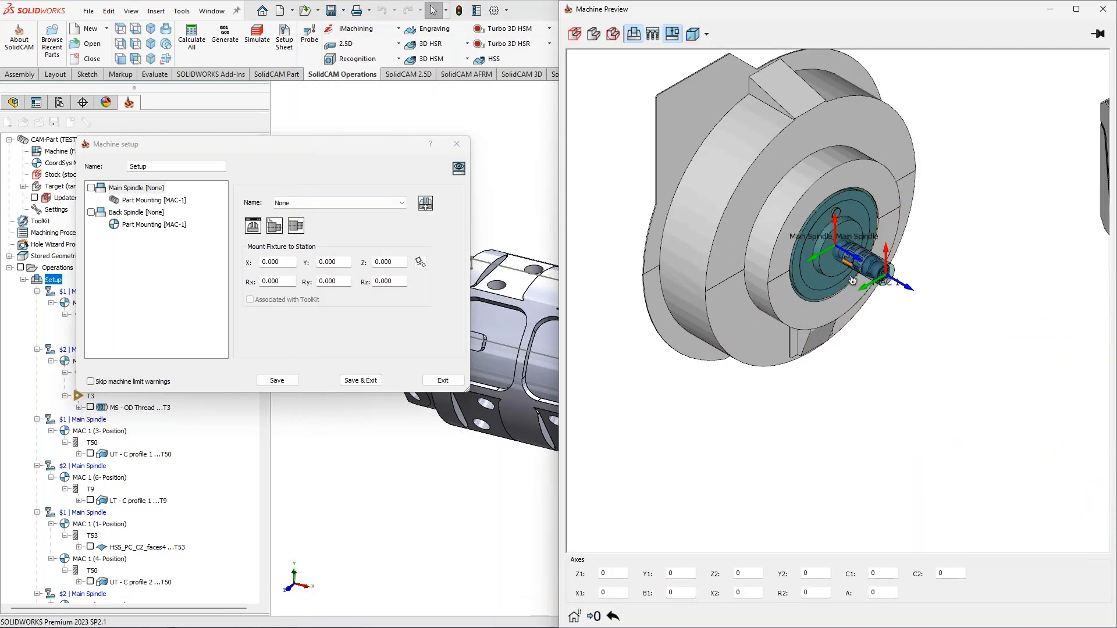
pyautogui.scroll(2, 840, 273)
pyautogui.moveTo(842, 232); pyautogui.dragTo(860, 294, button='middle')
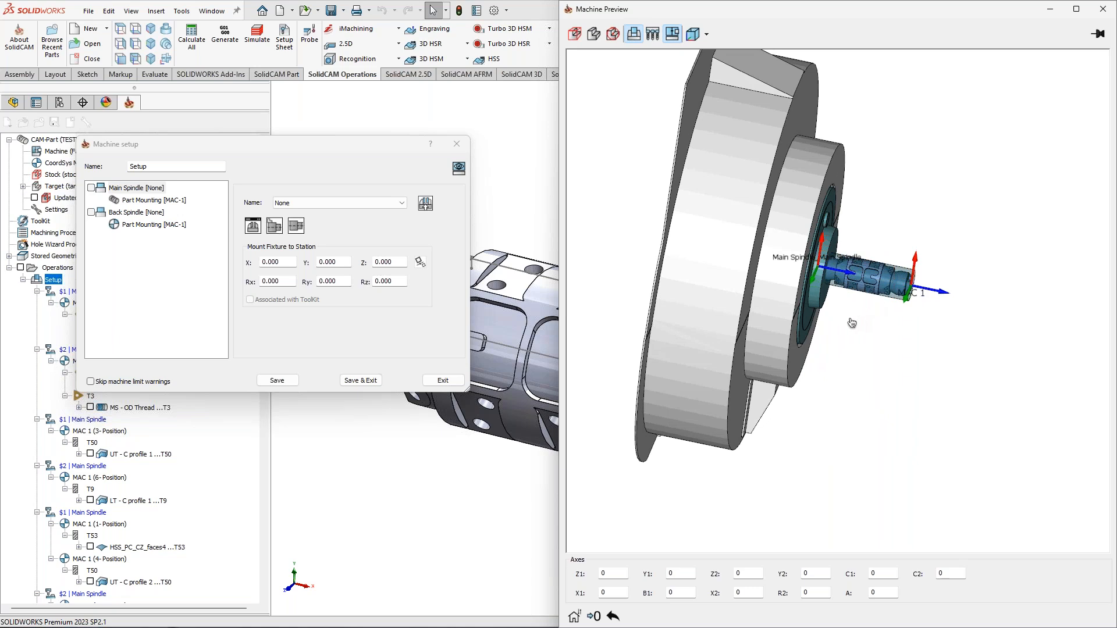
# - Open the ToolKit fixture table from the machine setup and add a Chuck fixture to the Main Spindle station
pyautogui.click(426, 204)
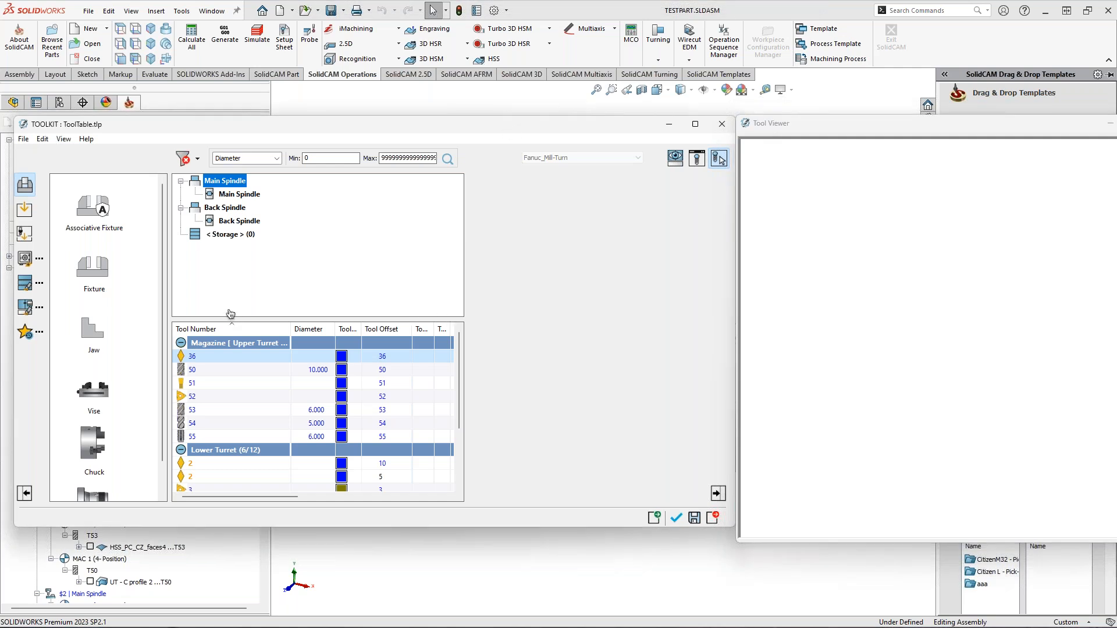
pyautogui.moveTo(168, 338); pyautogui.dragTo(154, 337)
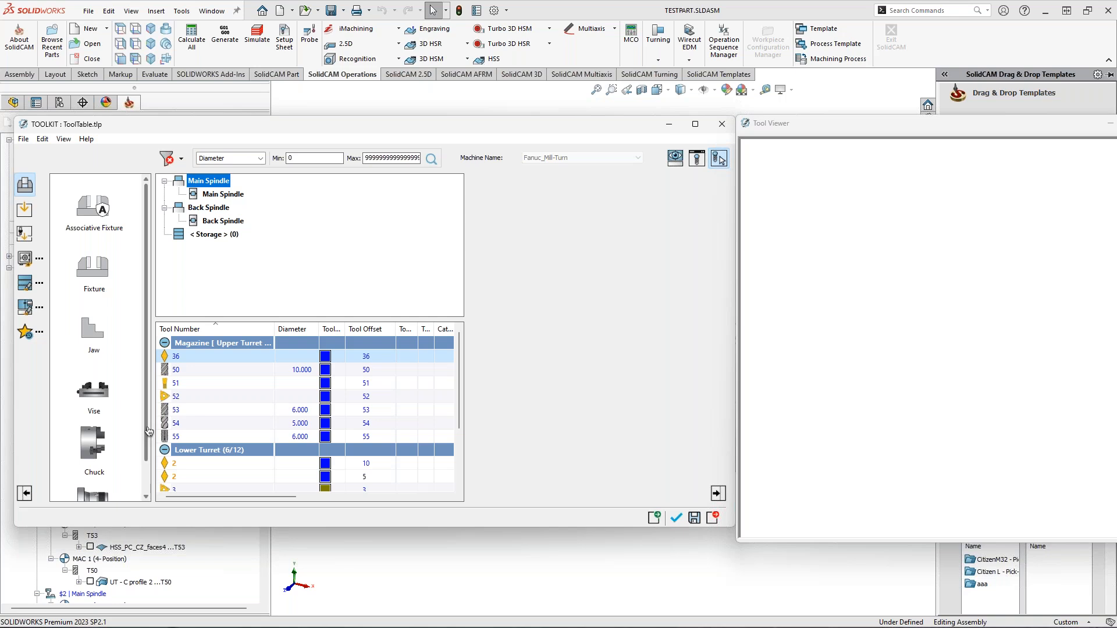
pyautogui.scroll(-1, 149, 432)
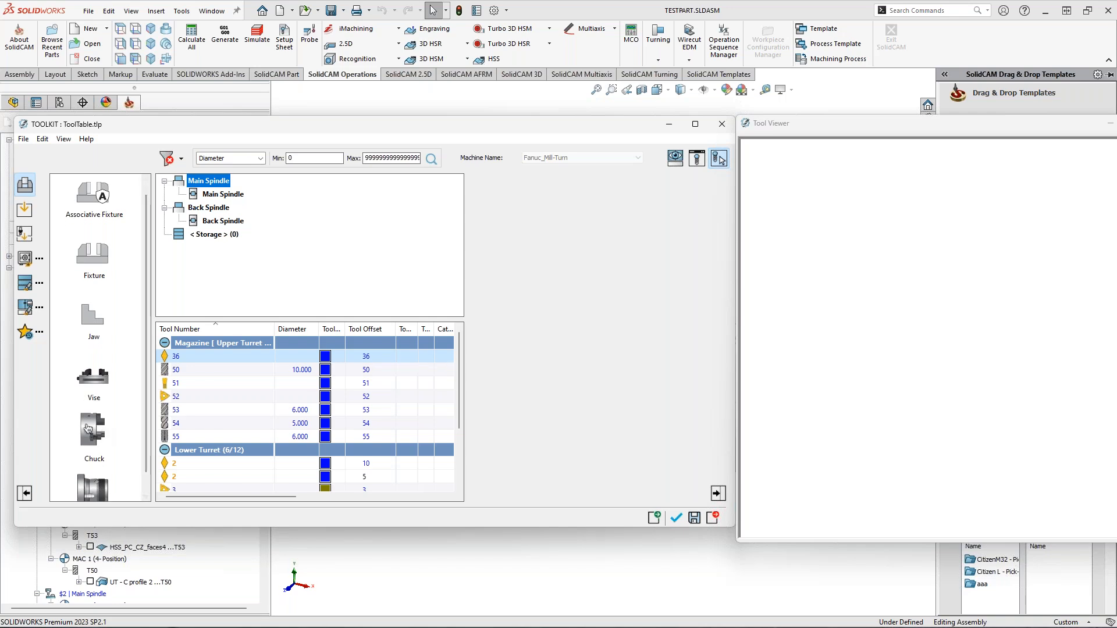
pyautogui.hotkey('ctrl', '2')
pyautogui.keyDown('ctrl'); pyautogui.moveTo(67, 405); pyautogui.dragTo(121, 466); pyautogui.keyUp('ctrl')
pyautogui.keyDown('ctrl'); pyautogui.keyDown('shift'); pyautogui.moveTo(115, 420); pyautogui.dragTo(171, 396); pyautogui.keyUp('shift'); pyautogui.keyUp('ctrl')
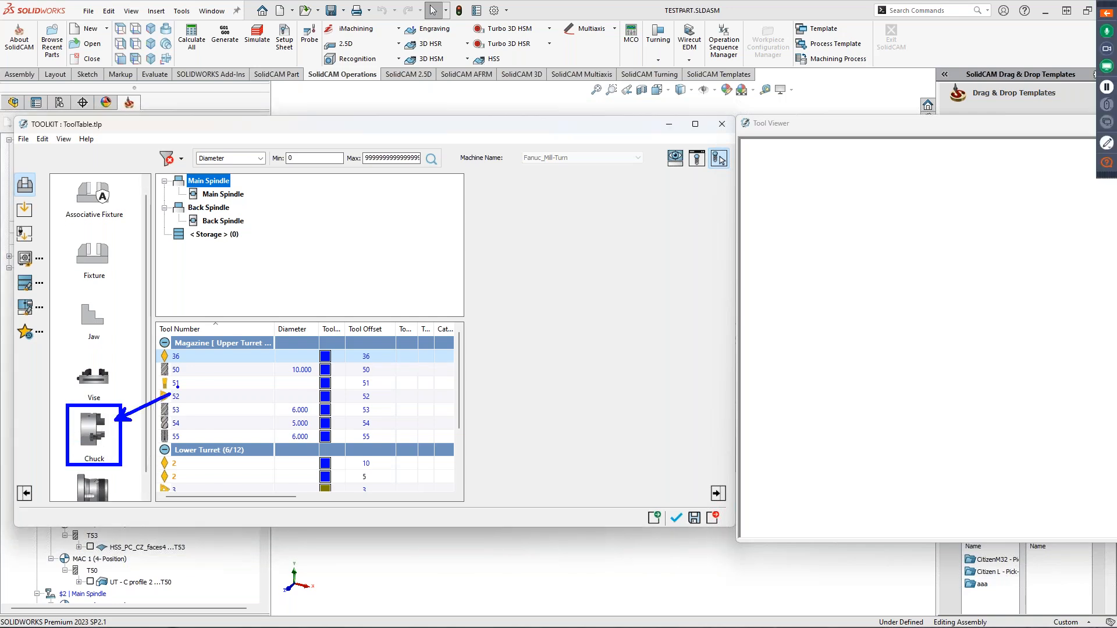
pyautogui.press('Escape')
pyautogui.moveTo(93, 433); pyautogui.dragTo(235, 198)
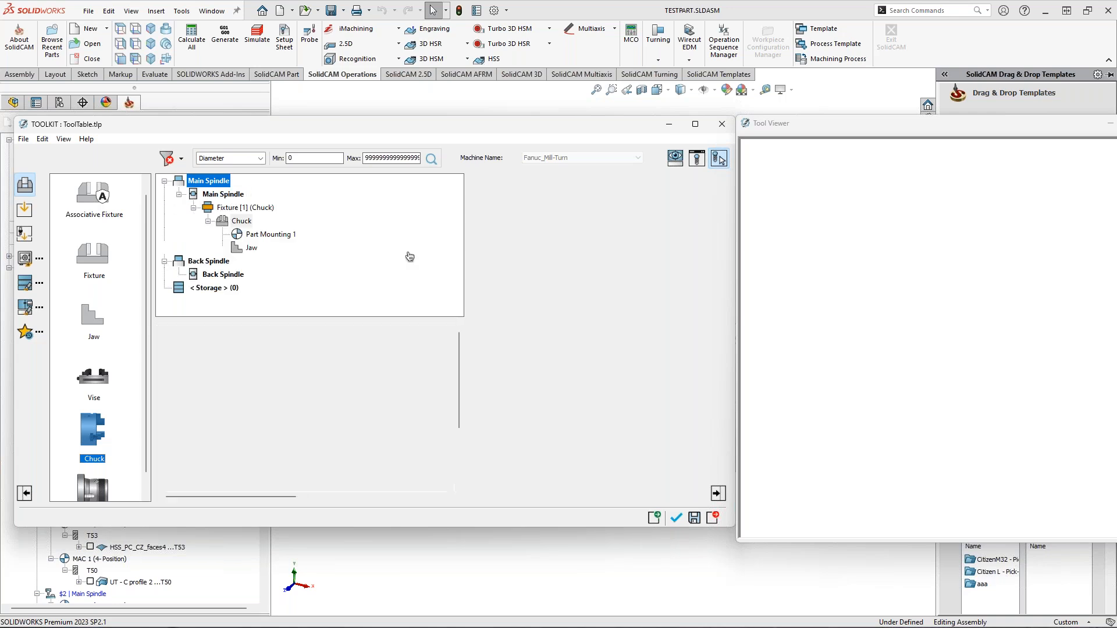
pyautogui.scroll(-1, 899, 317)
pyautogui.moveTo(1005, 268); pyautogui.dragTo(942, 317, button='middle')
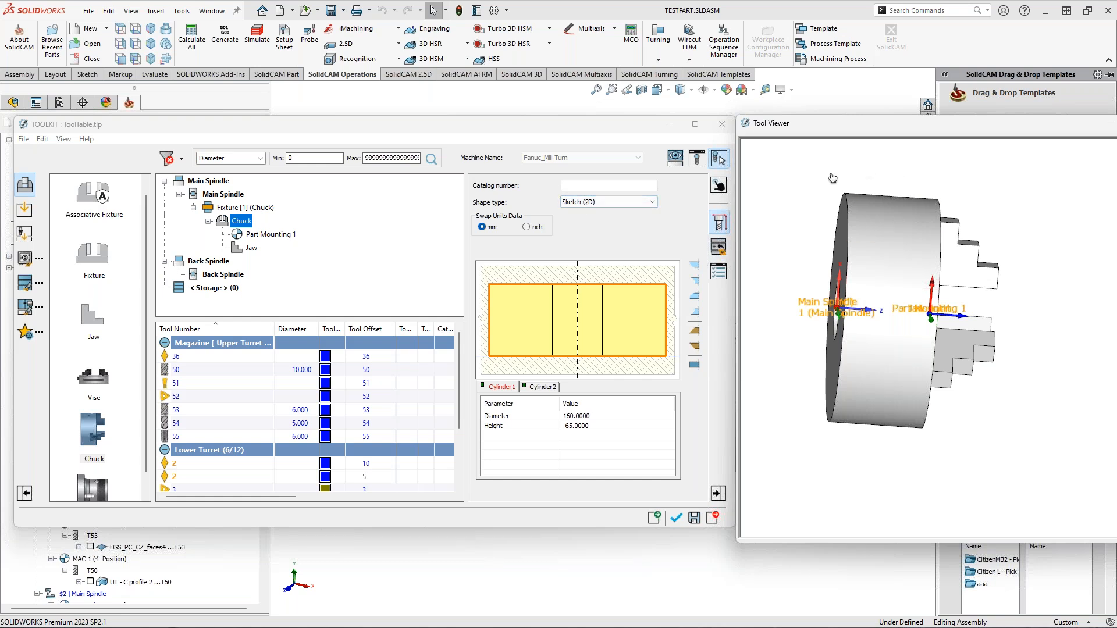
pyautogui.moveTo(970, 322); pyautogui.dragTo(950, 346, button='middle')
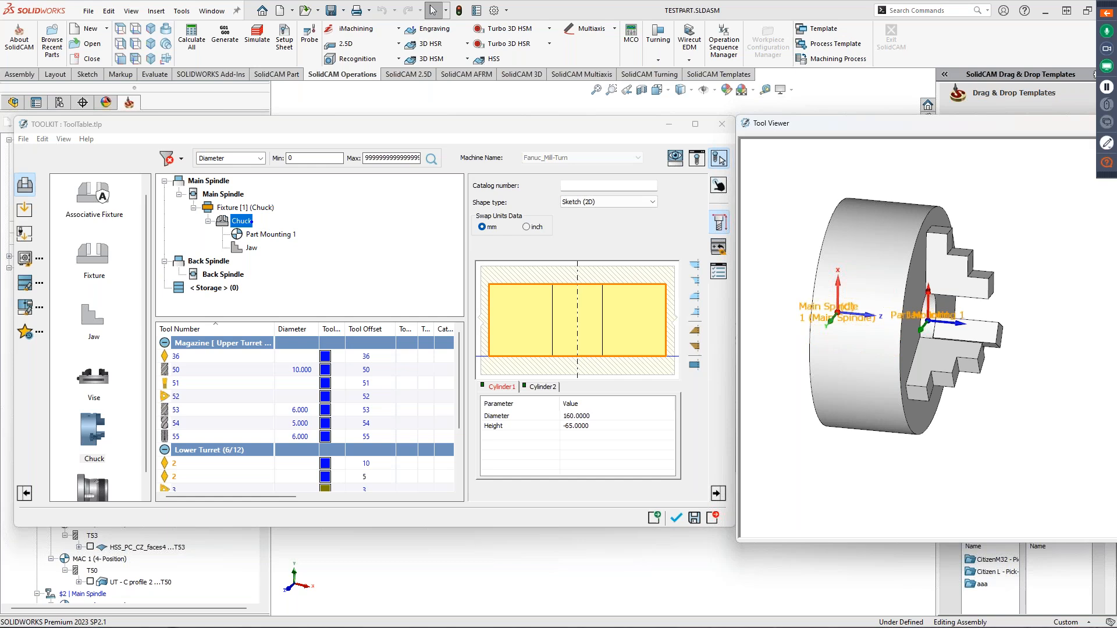
pyautogui.moveTo(251, 221); pyautogui.dragTo(314, 222)
pyautogui.press('Escape')
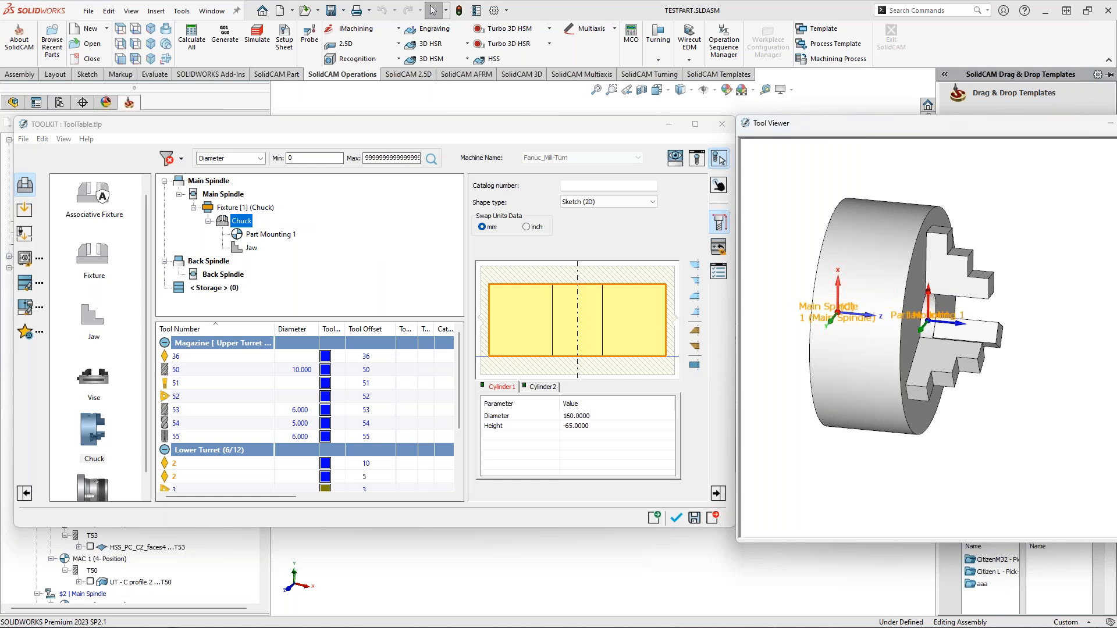
# - Change the chuck component's shape type to 3D Model, without assigning an STL file
pyautogui.moveTo(464, 235); pyautogui.dragTo(374, 221)
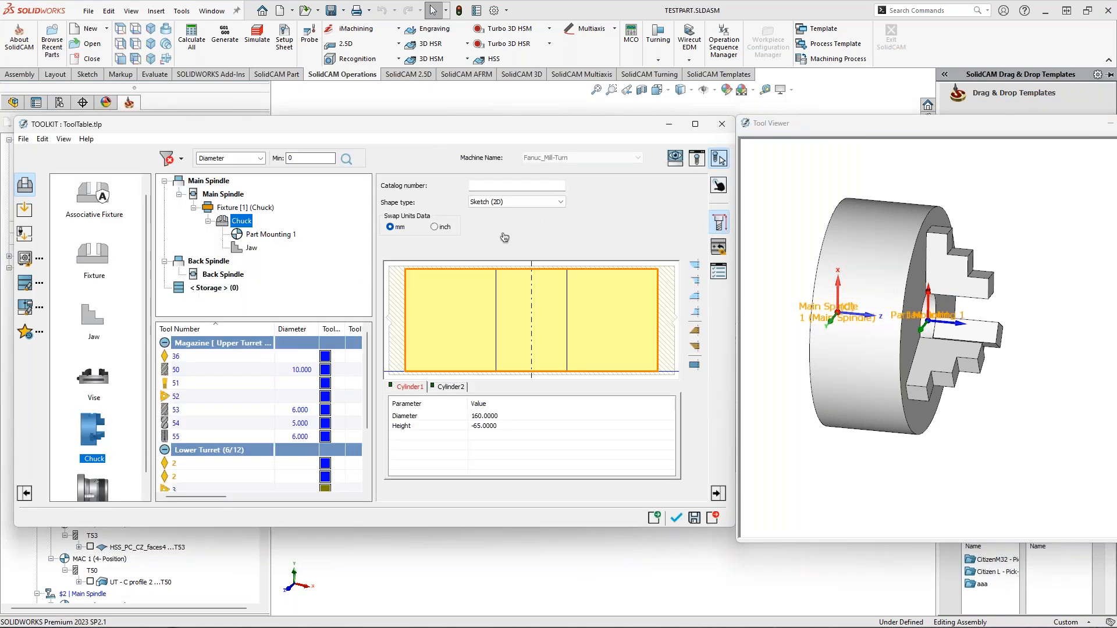
pyautogui.click(510, 205)
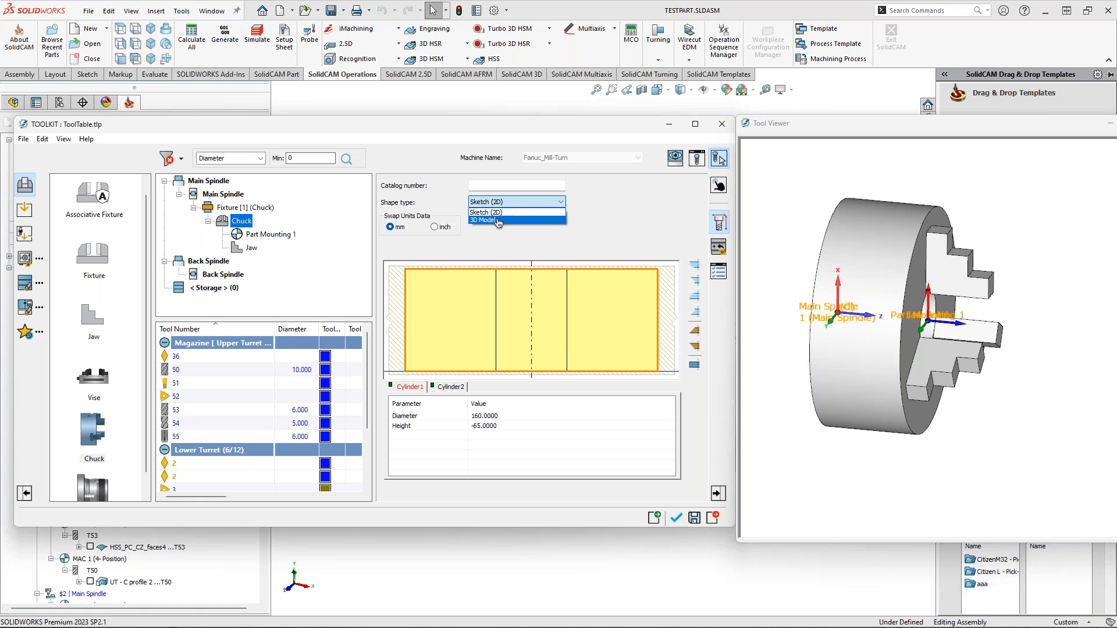
pyautogui.click(499, 219)
pyautogui.moveTo(879, 316); pyautogui.dragTo(867, 338, button='middle')
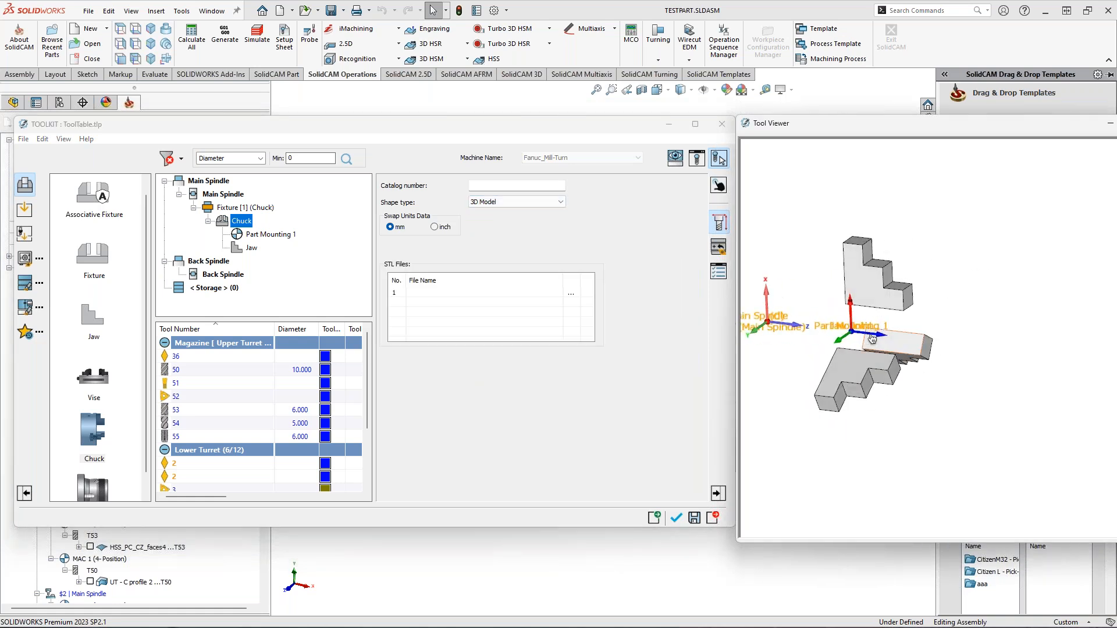
# - Set the chuck jaws' Clamping Dimension (CD) to 75
pyautogui.click(250, 248)
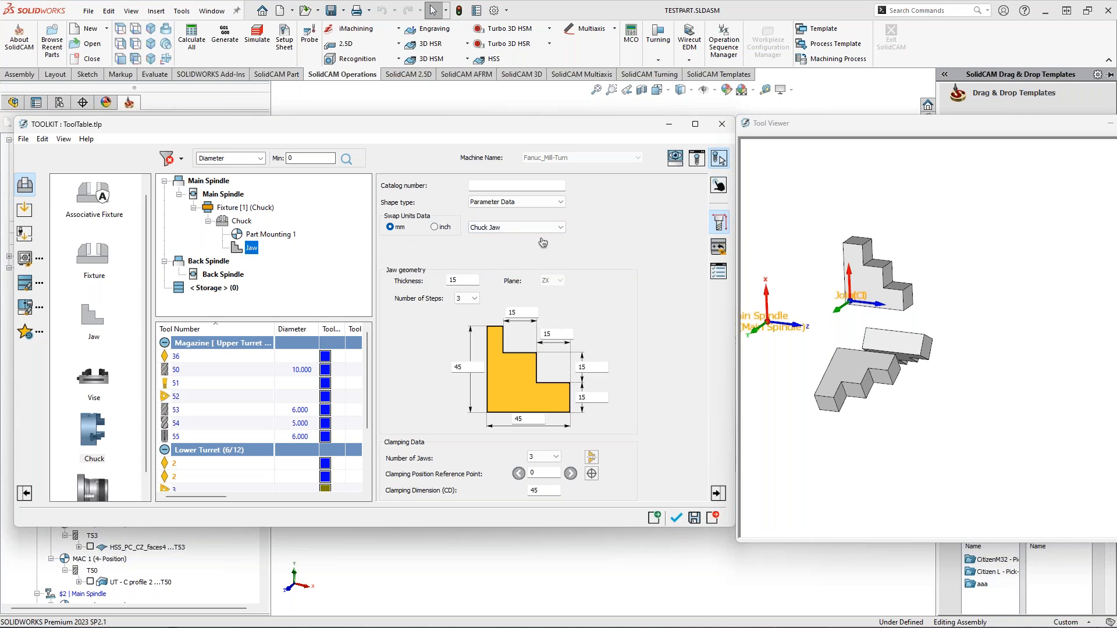
pyautogui.doubleClick(546, 490)
pyautogui.write('75')
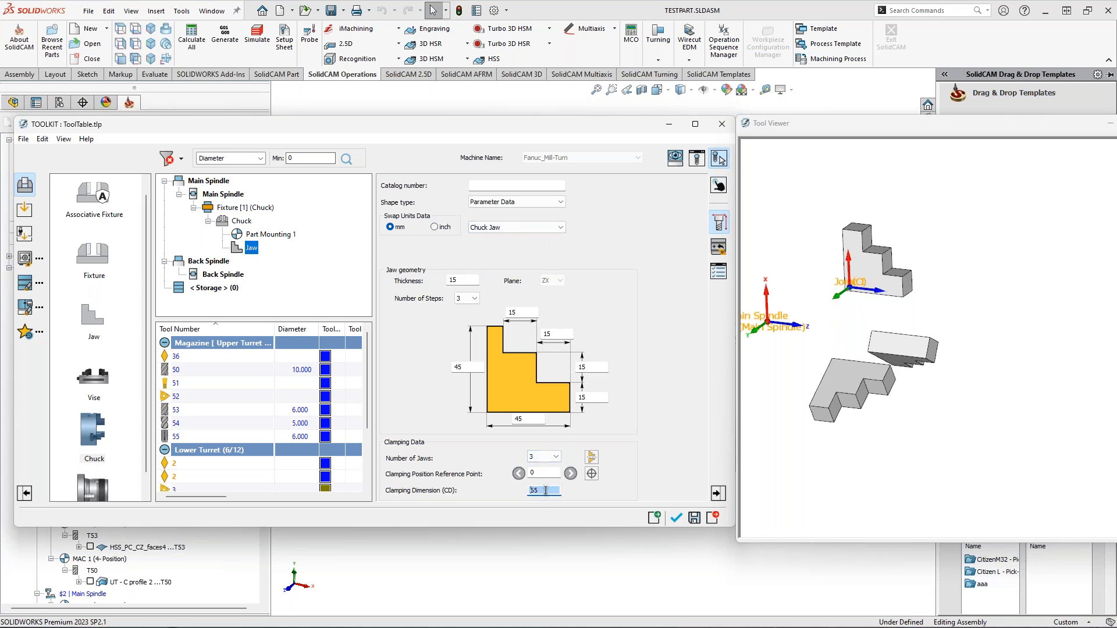
pyautogui.click(882, 322)
pyautogui.moveTo(882, 323)
pyautogui.mouseDown(button='middle')
pyautogui.moveTo(855, 326)
pyautogui.moveTo(880, 326)
pyautogui.moveTo(868, 329)
pyautogui.mouseUp(button='middle')
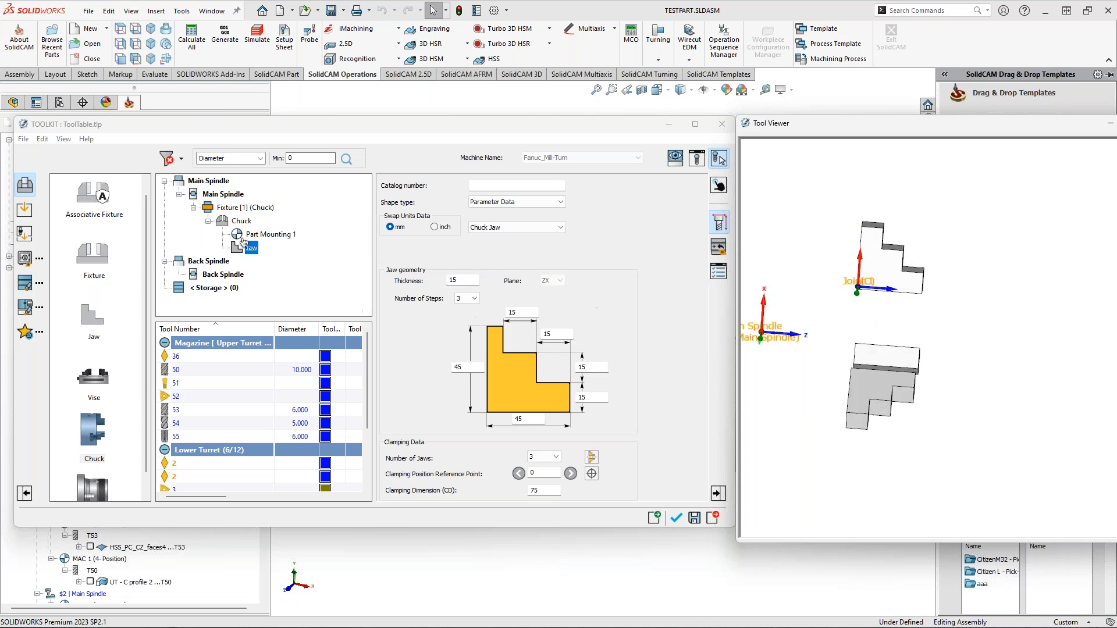
# - Set the Z position of the chuck component's Jaw Joint coordinate system to 0
pyautogui.click(234, 222)
pyautogui.click(233, 222)
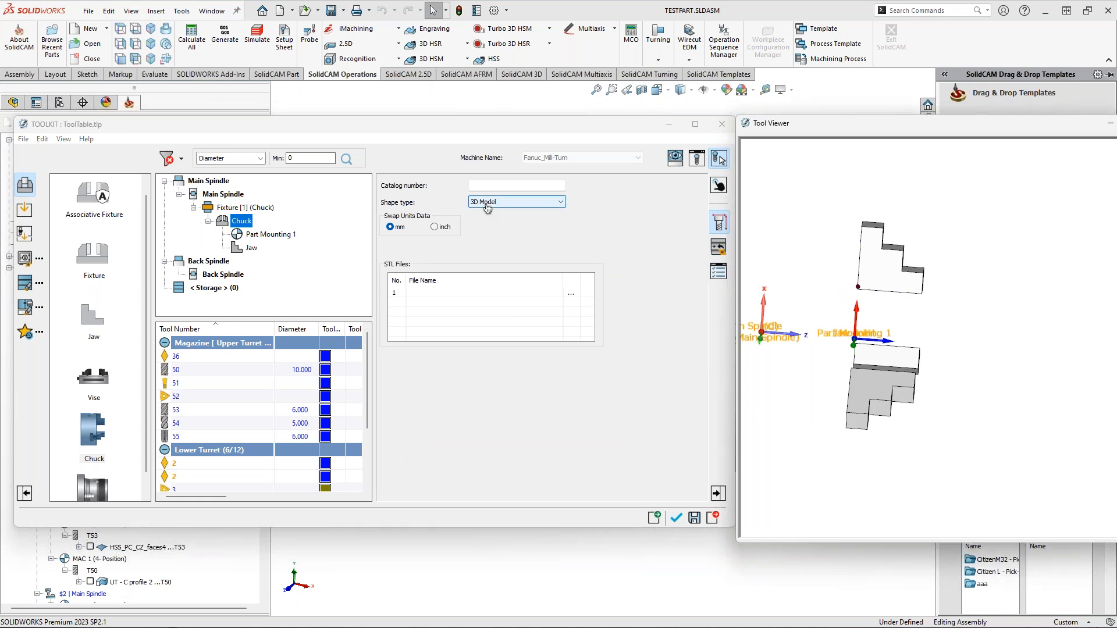
pyautogui.click(719, 249)
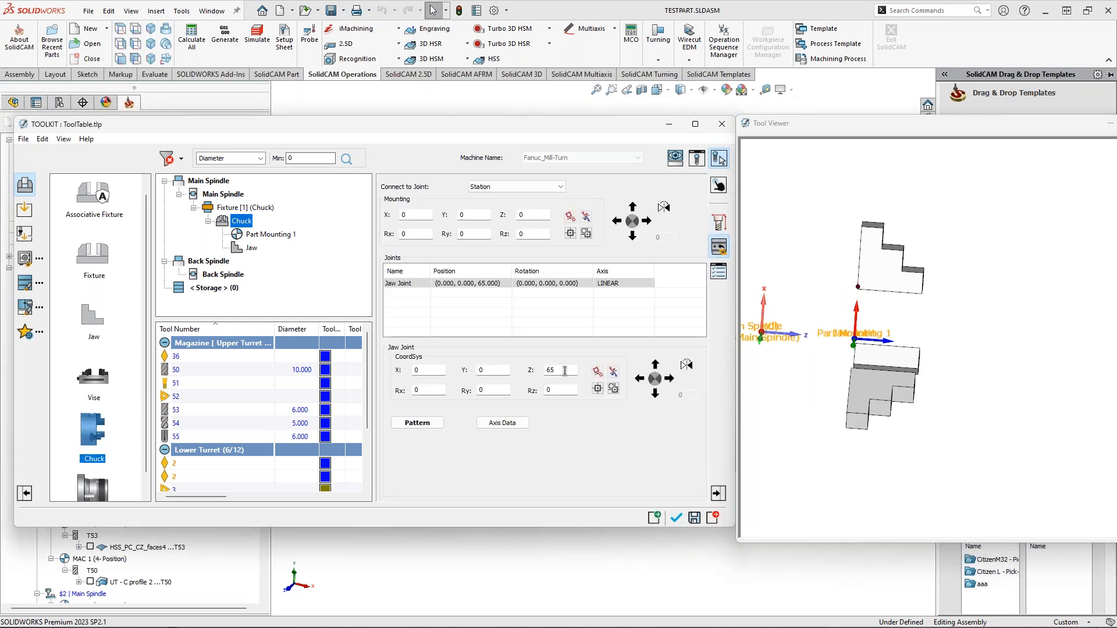
pyautogui.write('0')
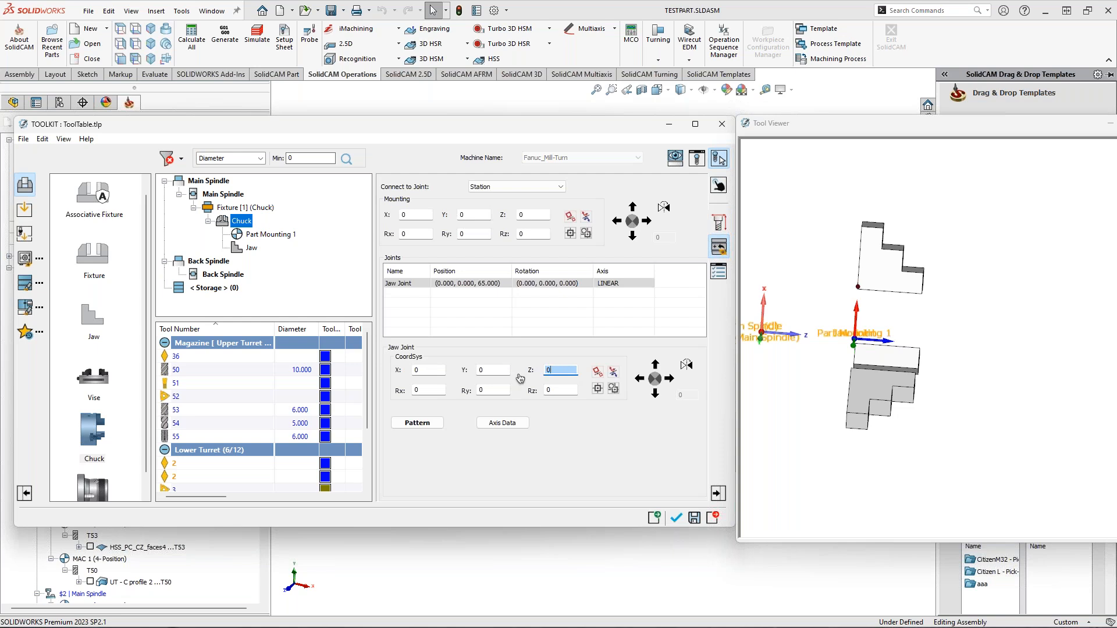
pyautogui.press('Return')
pyautogui.click(945, 314)
pyautogui.moveTo(946, 314); pyautogui.dragTo(933, 317, button='middle')
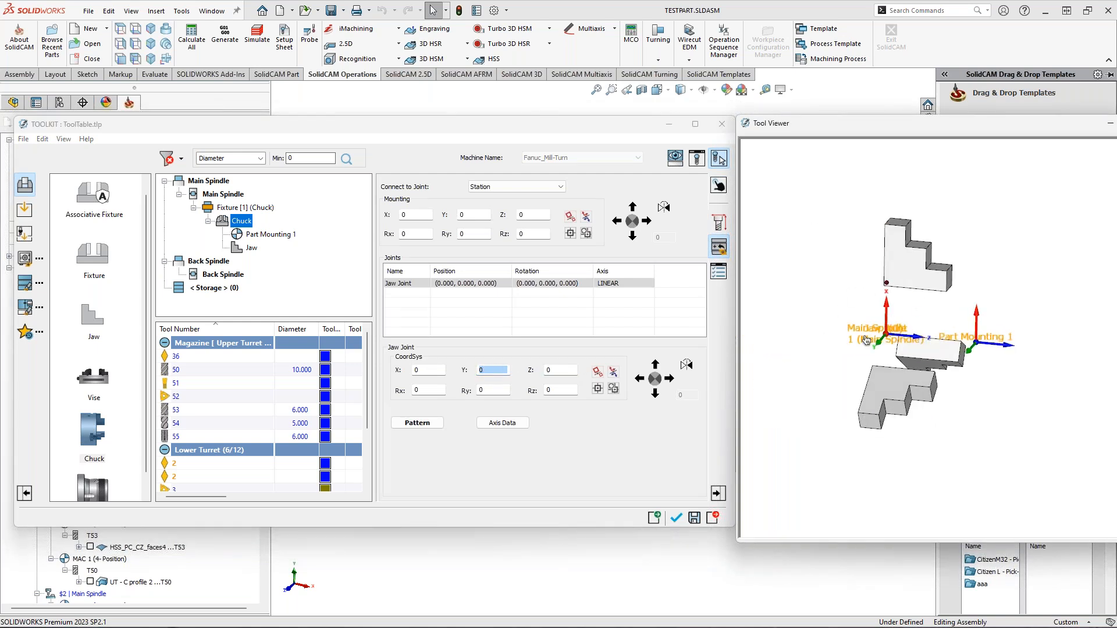
# - Accept the ToolKit fixture and adjust its Z mounting offset on the main spindle in the machine setup
pyautogui.click(678, 519)
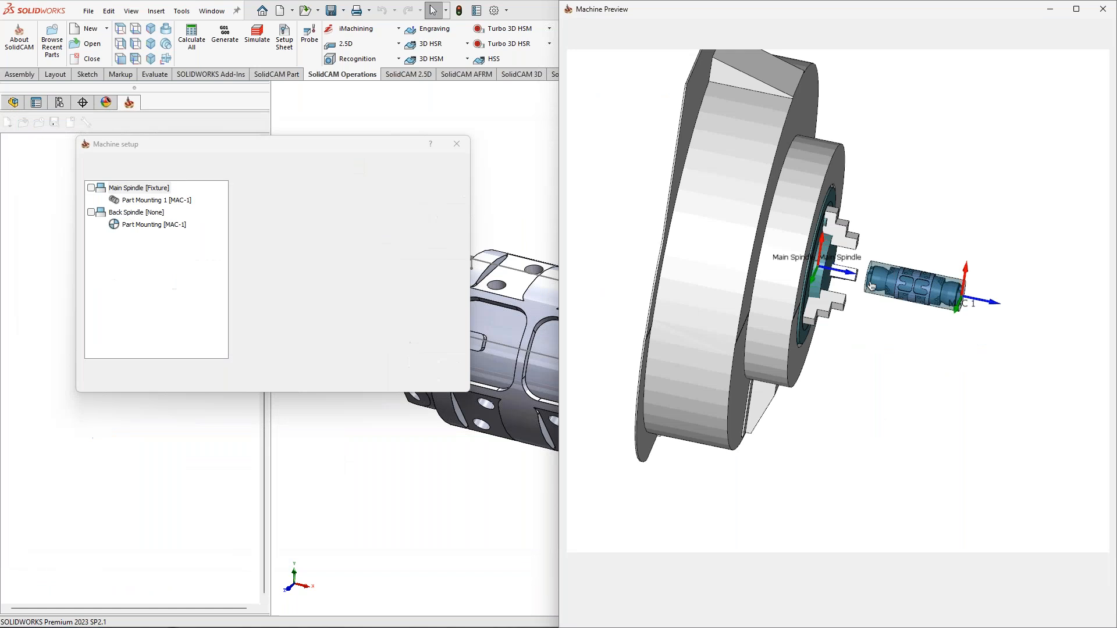
pyautogui.scroll(2, 839, 254)
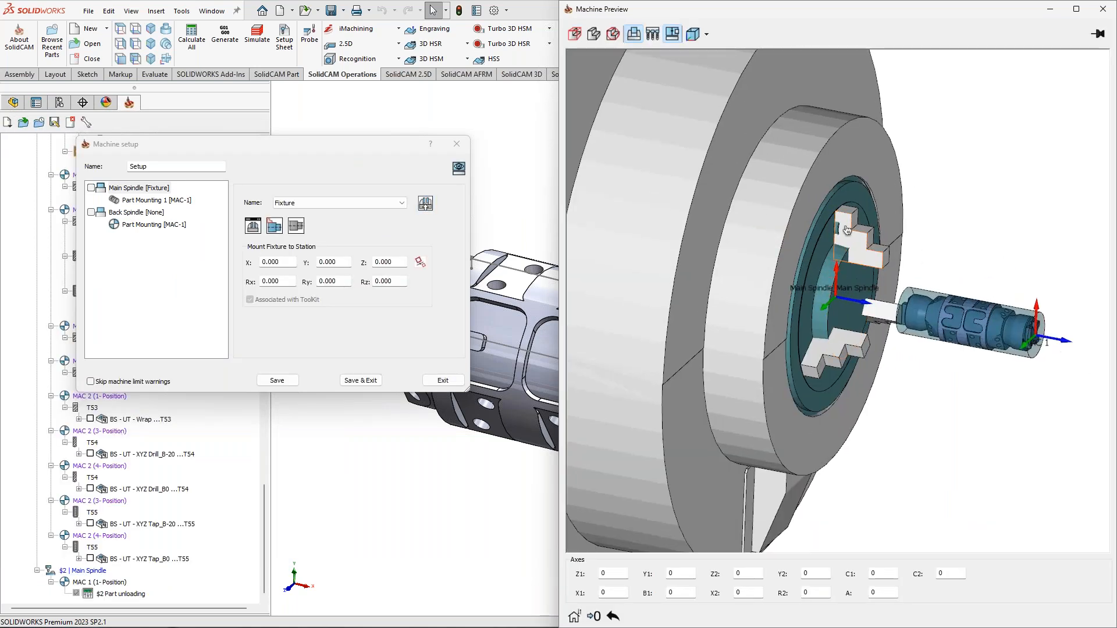
pyautogui.click(396, 265)
pyautogui.scroll(4, 397, 265)
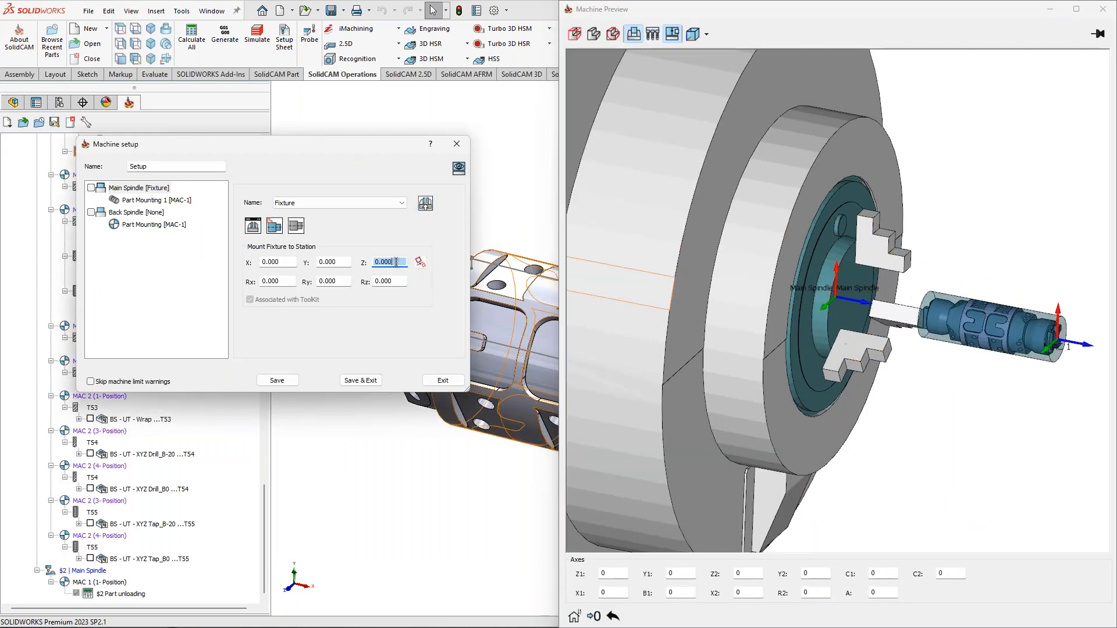
pyautogui.scroll(3, 398, 262)
pyautogui.moveTo(942, 302); pyautogui.dragTo(806, 286, button='middle')
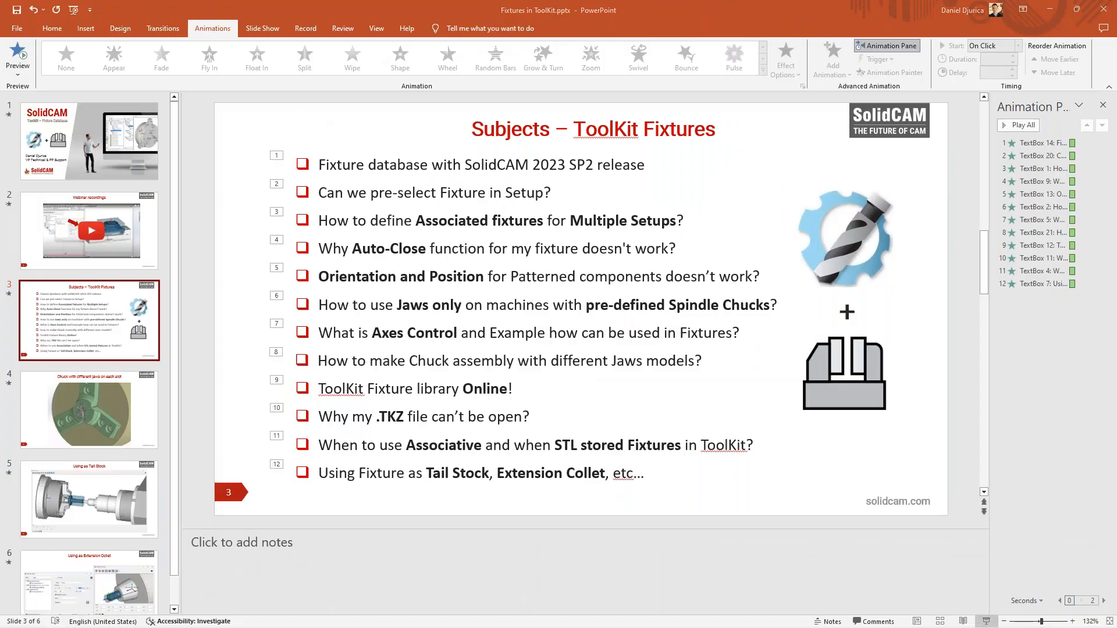
# - Switch to PowerPoint and start the slide show from the "Subjects – ToolKit Fixtures" slide
pyautogui.hotkey('shift', 'F5')
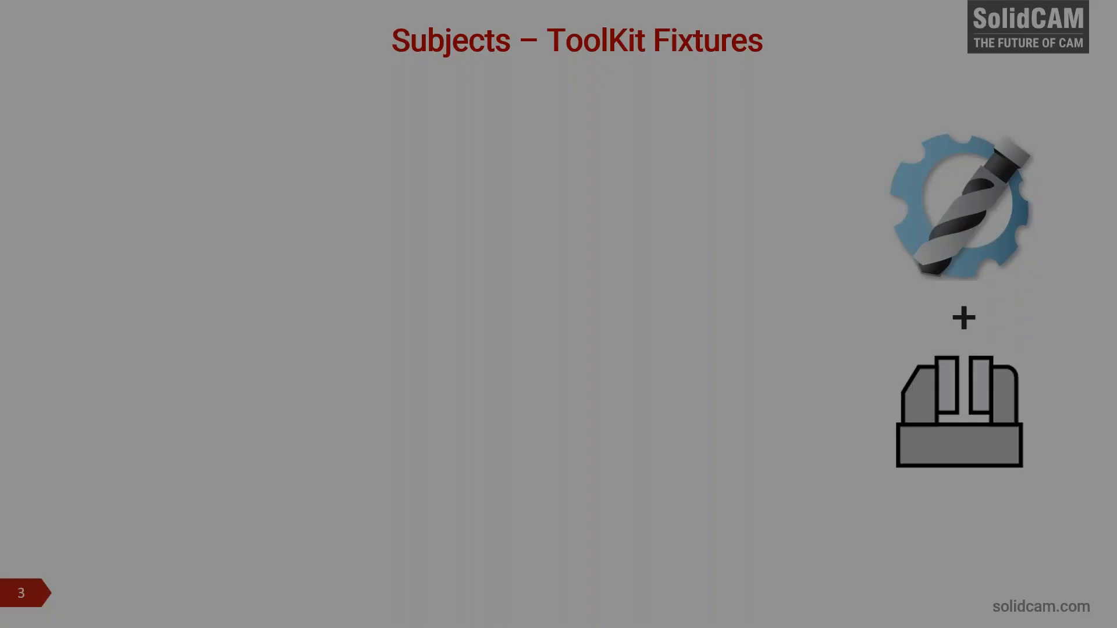
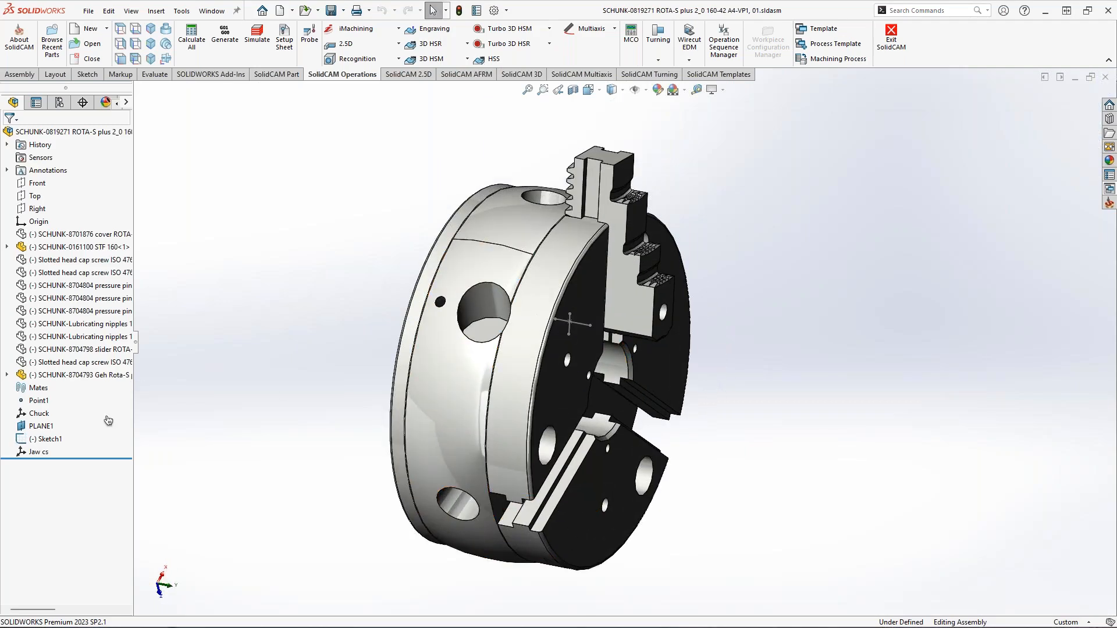
# - Examine the location and axes of the Chuck coordinate system at the rear of the SCHUNK ROTA-S chuck assembly
pyautogui.click(36, 413)
pyautogui.scroll(3, 407, 356)
pyautogui.moveTo(415, 356); pyautogui.dragTo(471, 356, button='middle')
pyautogui.moveTo(331, 373); pyautogui.dragTo(274, 378, button='middle')
pyautogui.scroll(5, 274, 378)
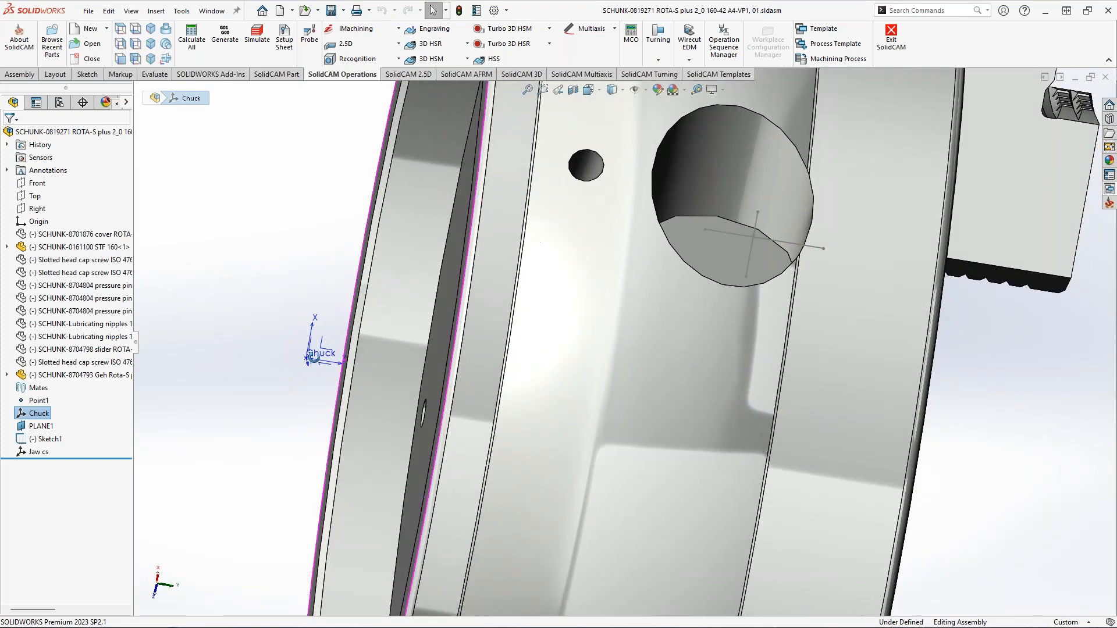
pyautogui.scroll(-6, 578, 358)
pyautogui.moveTo(637, 344); pyautogui.dragTo(662, 263, button='middle')
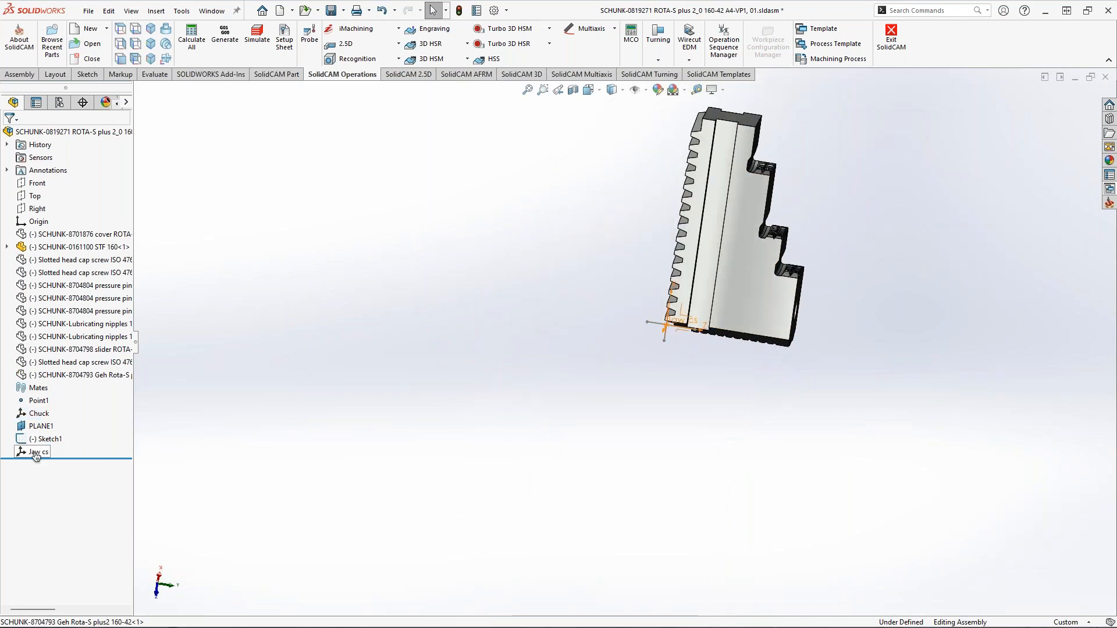
# - Examine the origin and the X and Z axis directions of the Jaw cs coordinate system on the chuck's stepped jaw
pyautogui.click(35, 453)
pyautogui.moveTo(279, 402); pyautogui.dragTo(308, 389, button='middle')
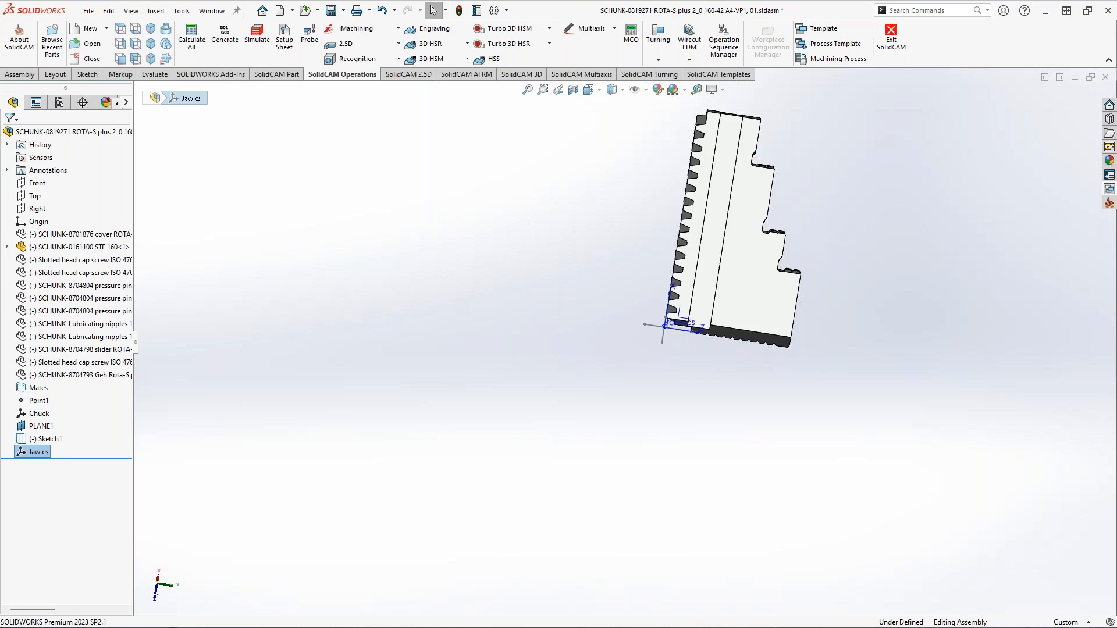
pyautogui.scroll(-6, 716, 311)
pyautogui.moveTo(557, 367); pyautogui.dragTo(606, 382)
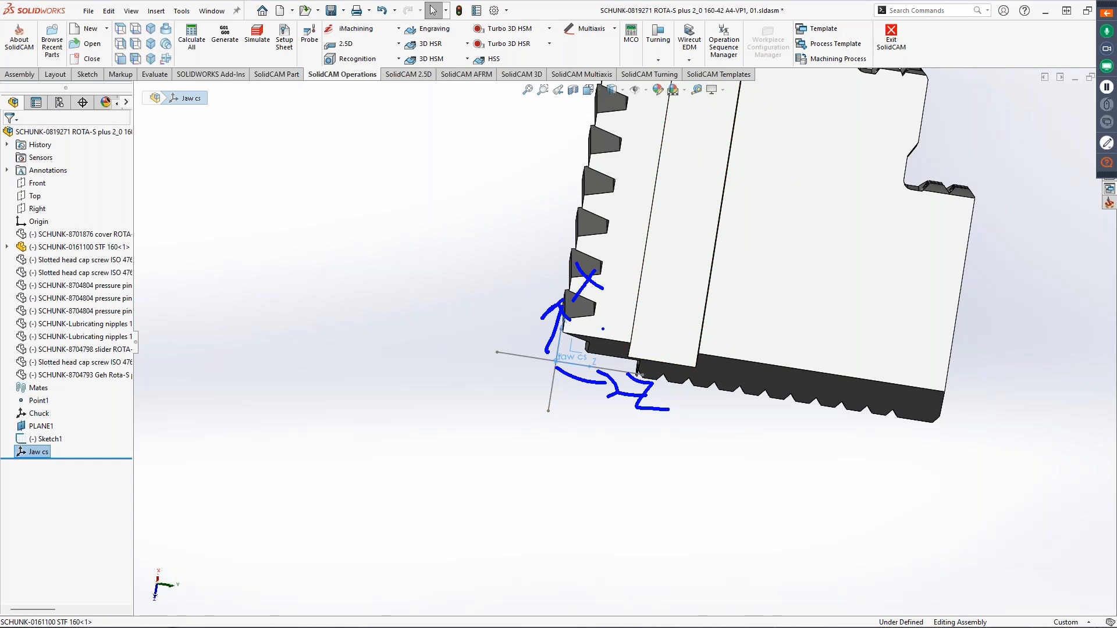
pyautogui.moveTo(380, 478); pyautogui.dragTo(388, 476)
pyautogui.moveTo(685, 519); pyautogui.dragTo(688, 519)
pyautogui.moveTo(489, 128)
pyautogui.mouseDown()
pyautogui.moveTo(440, 460)
pyautogui.moveTo(751, 532)
pyautogui.mouseUp()
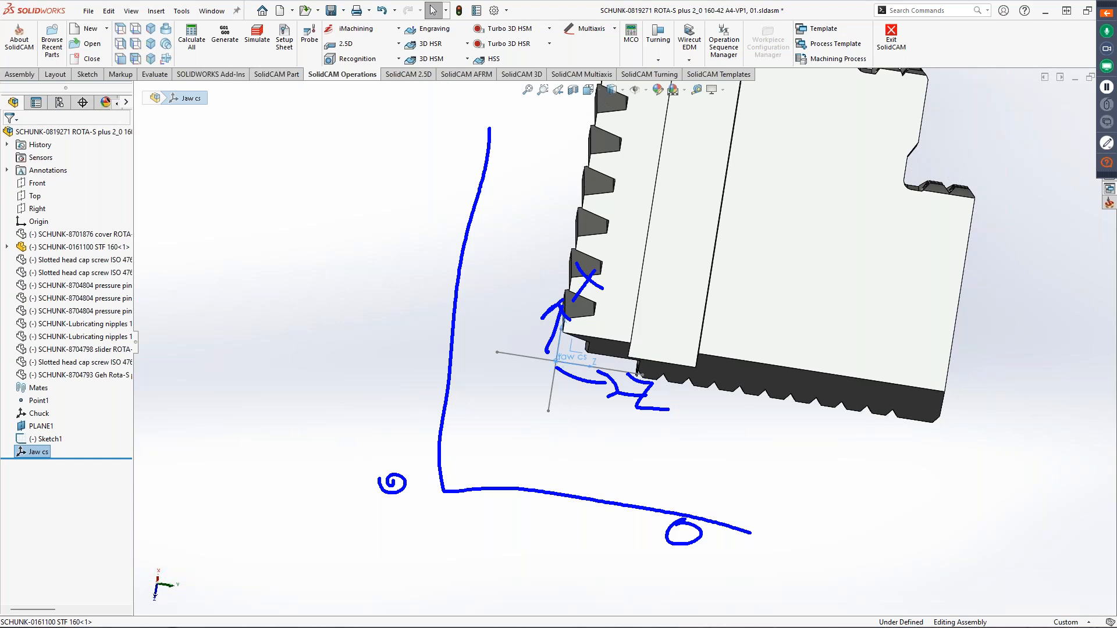
pyautogui.moveTo(553, 239); pyautogui.dragTo(490, 313)
pyautogui.moveTo(537, 317); pyautogui.dragTo(470, 402)
pyautogui.moveTo(574, 391); pyautogui.dragTo(533, 450)
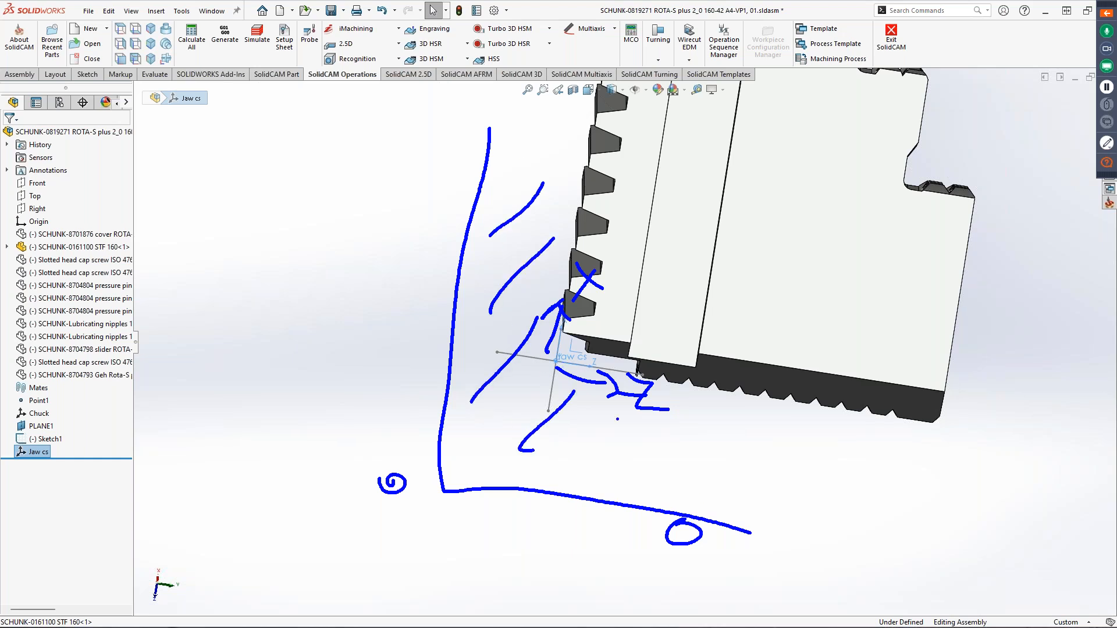
pyautogui.click(675, 449)
pyautogui.moveTo(755, 391); pyautogui.dragTo(689, 454)
pyautogui.moveTo(846, 394); pyautogui.dragTo(774, 427)
pyautogui.moveTo(442, 478); pyautogui.dragTo(542, 378)
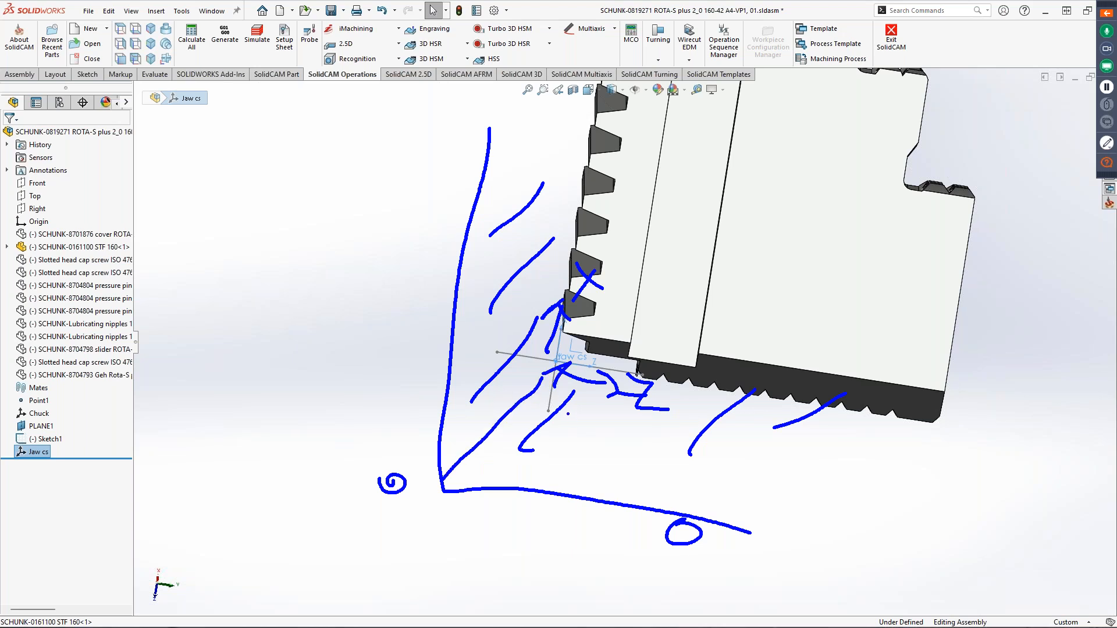
pyautogui.press('Escape')
pyautogui.scroll(-8, 587, 400)
pyautogui.scroll(2, 654, 247)
pyautogui.moveTo(646, 323)
pyautogui.mouseDown(button='middle')
pyautogui.moveTo(640, 301)
pyautogui.moveTo(602, 329)
pyautogui.mouseUp(button='middle')
pyautogui.keyDown('ctrl'); pyautogui.moveTo(811, 337); pyautogui.dragTo(755, 346, button='middle'); pyautogui.keyUp('ctrl')
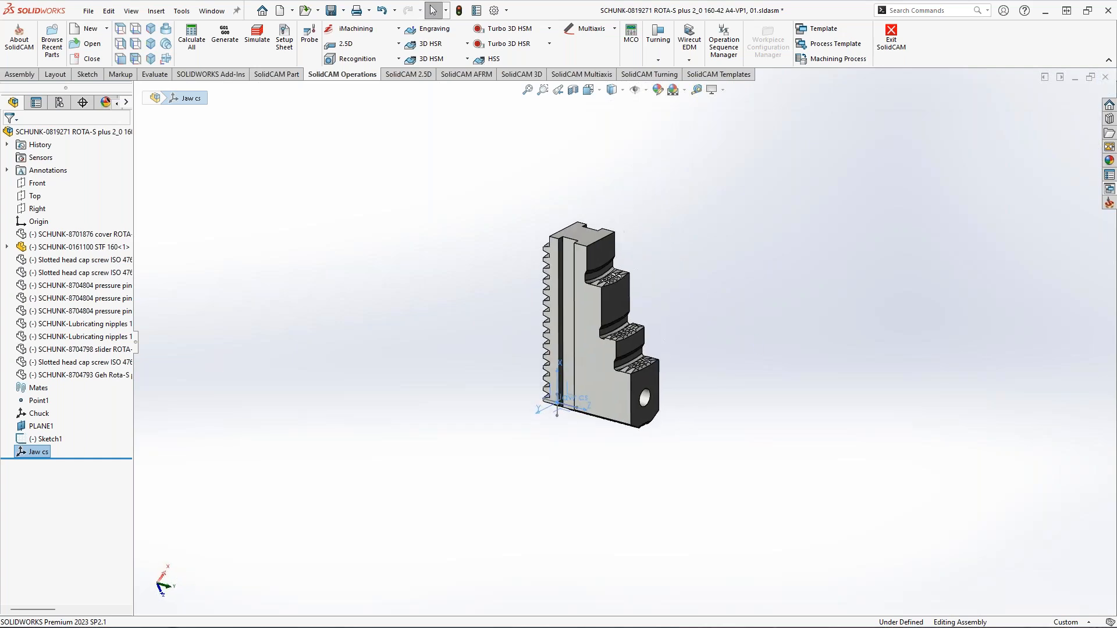
# - Open the W2.tlv tool components library from the Tools Libraries folder for editing
pyautogui.click(1109, 204)
pyautogui.click(1050, 255)
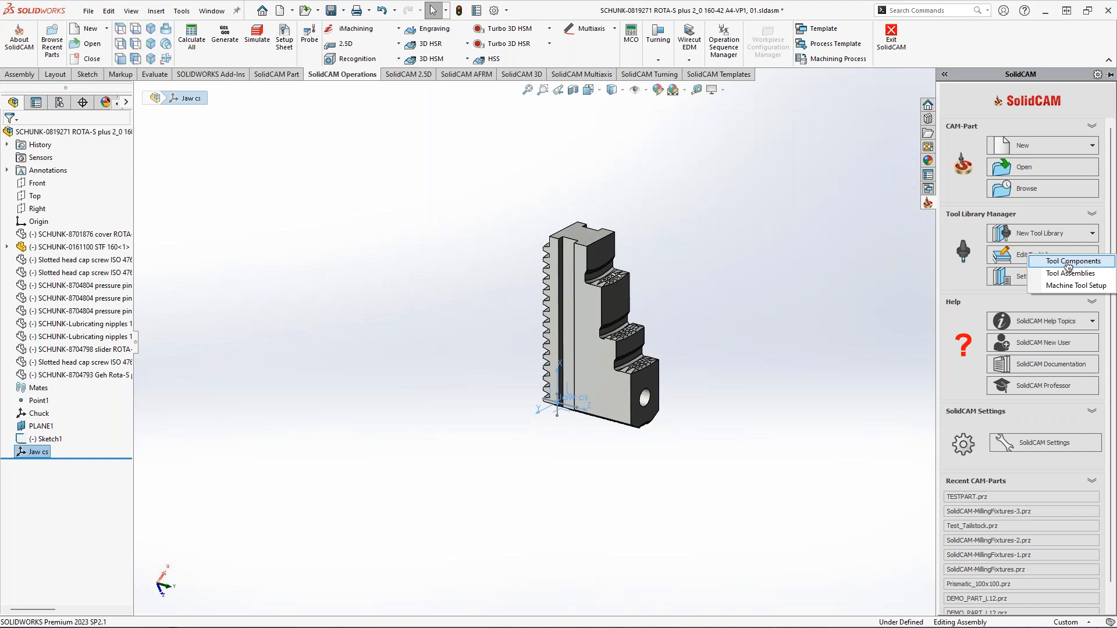
pyautogui.click(1070, 261)
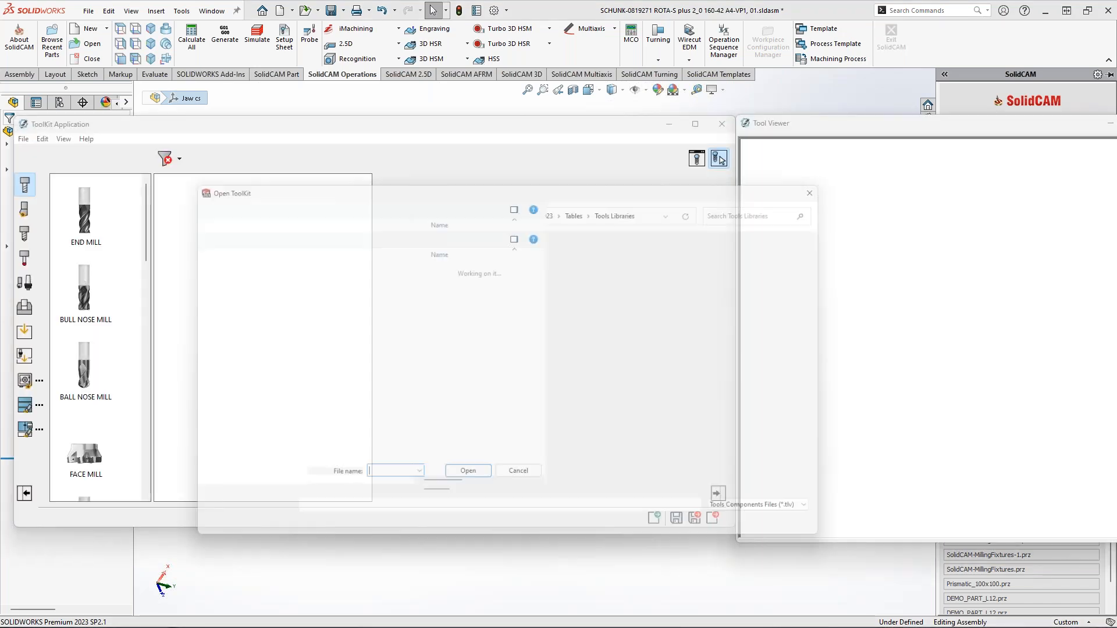
pyautogui.scroll(-6, 427, 373)
pyautogui.moveTo(419, 368); pyautogui.dragTo(337, 368)
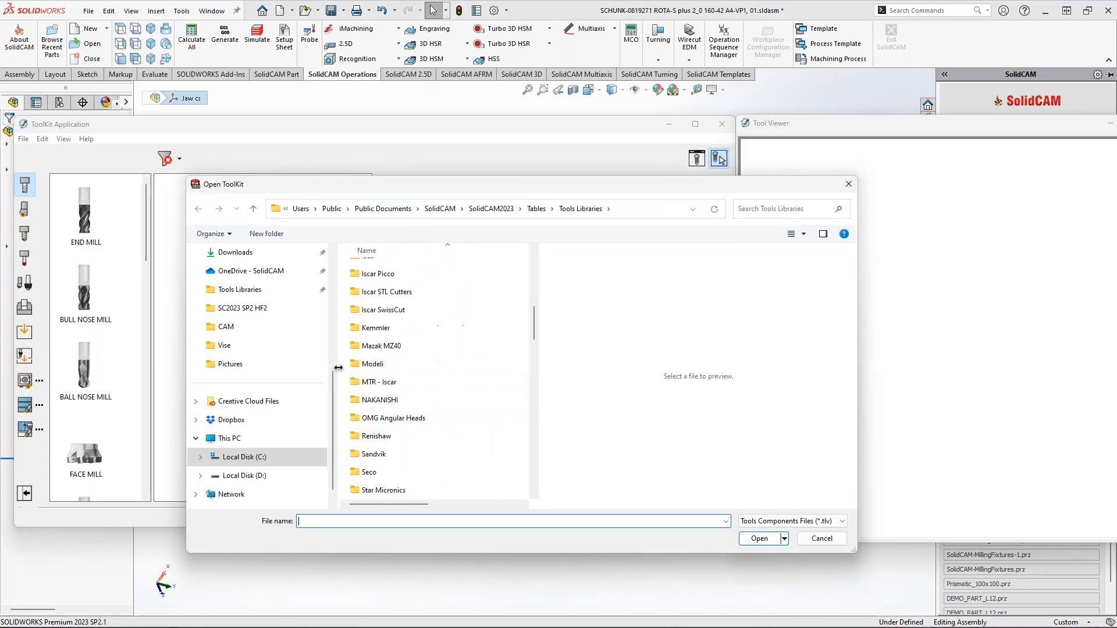
pyautogui.scroll(-7, 439, 442)
pyautogui.scroll(-12, 440, 456)
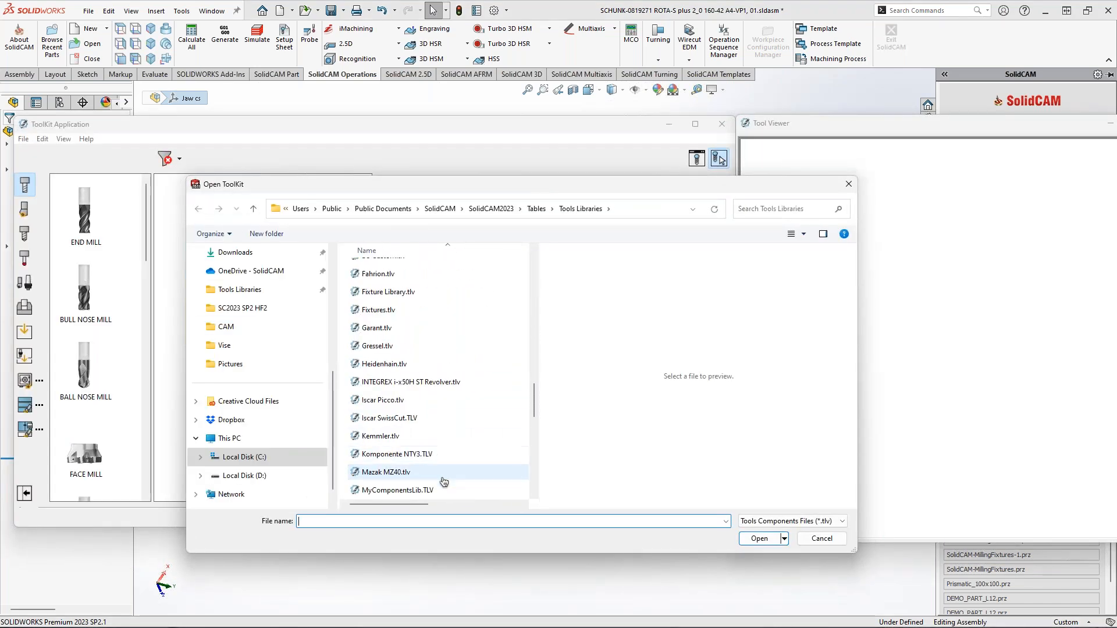
pyautogui.click(375, 440)
pyautogui.doubleClick(375, 440)
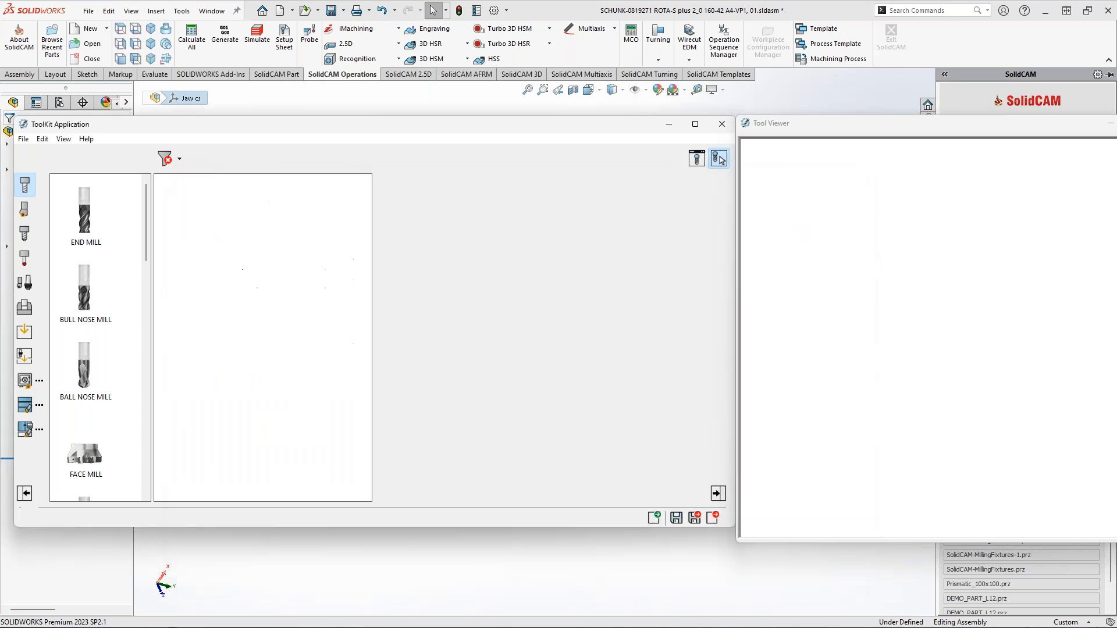
# - Import the Chucks folder from Webinar Fixture - Part 2 into the library's Fixtures group
pyautogui.rightClick(199, 221)
pyautogui.click(251, 327)
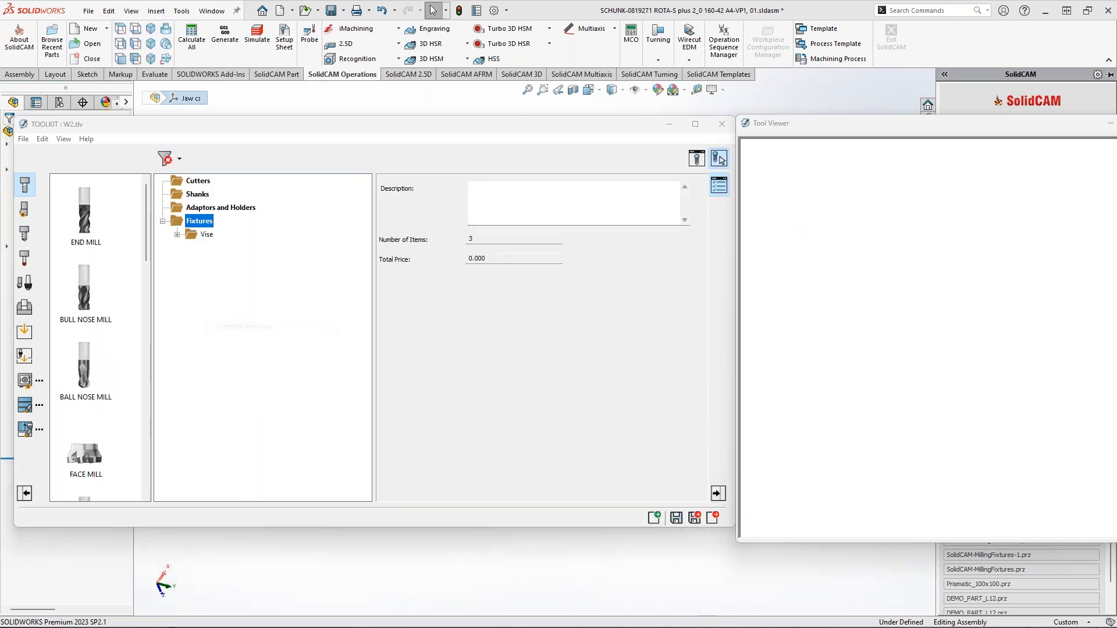
pyautogui.scroll(-5, 423, 434)
pyautogui.scroll(-3, 423, 460)
pyautogui.doubleClick(424, 394)
pyautogui.click(372, 269)
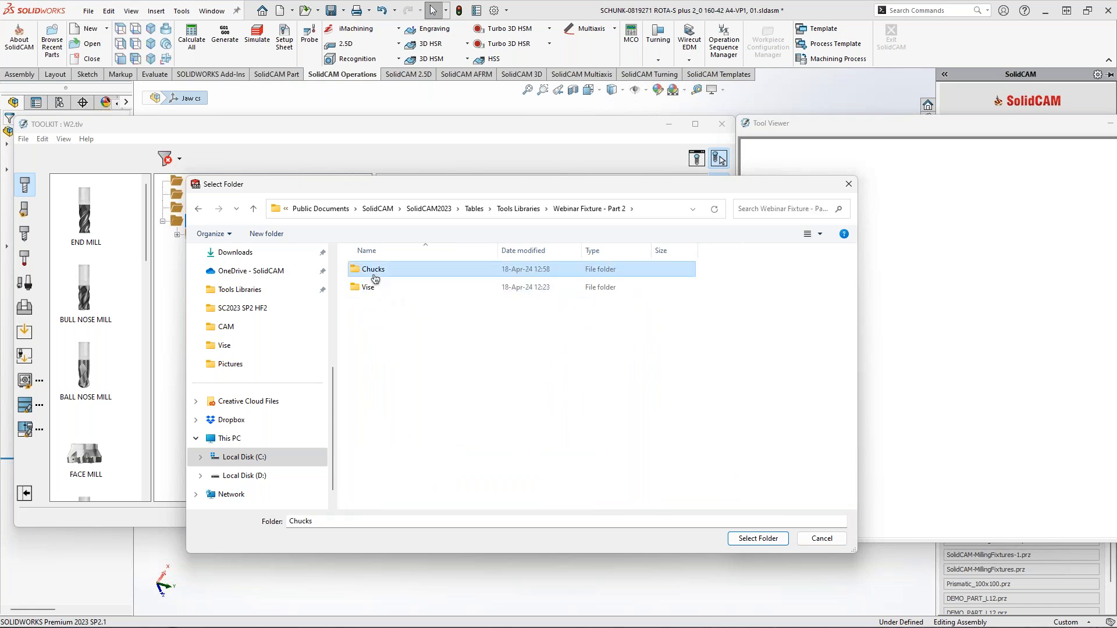
pyautogui.click(758, 538)
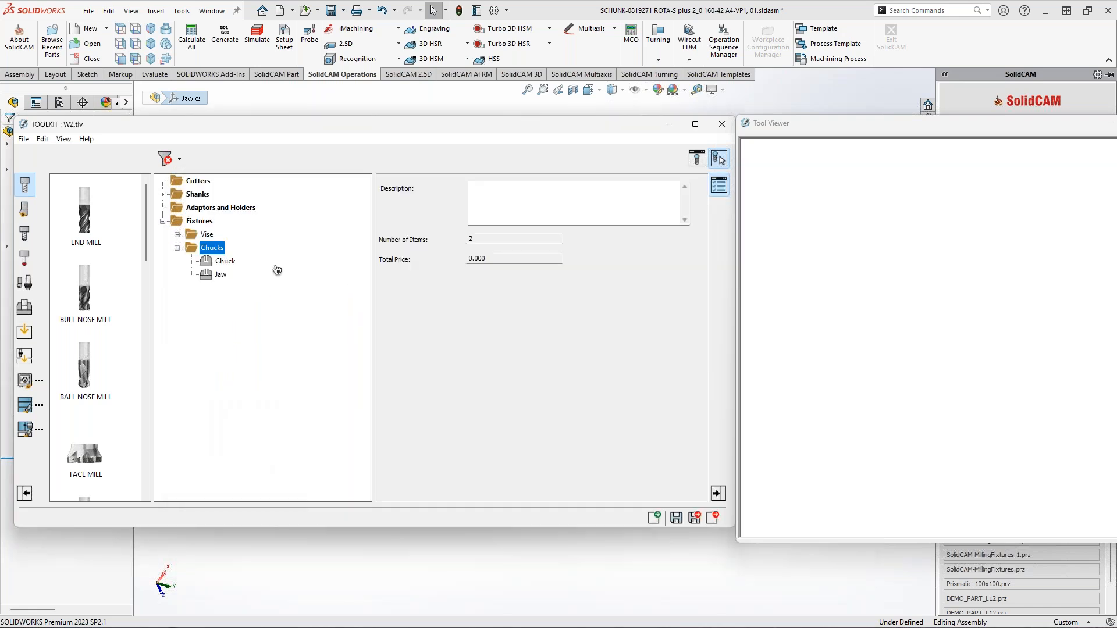
# - Convert the imported Jaw component to the Chuck Jaw type and inspect its model and origin
pyautogui.click(231, 263)
pyautogui.click(224, 276)
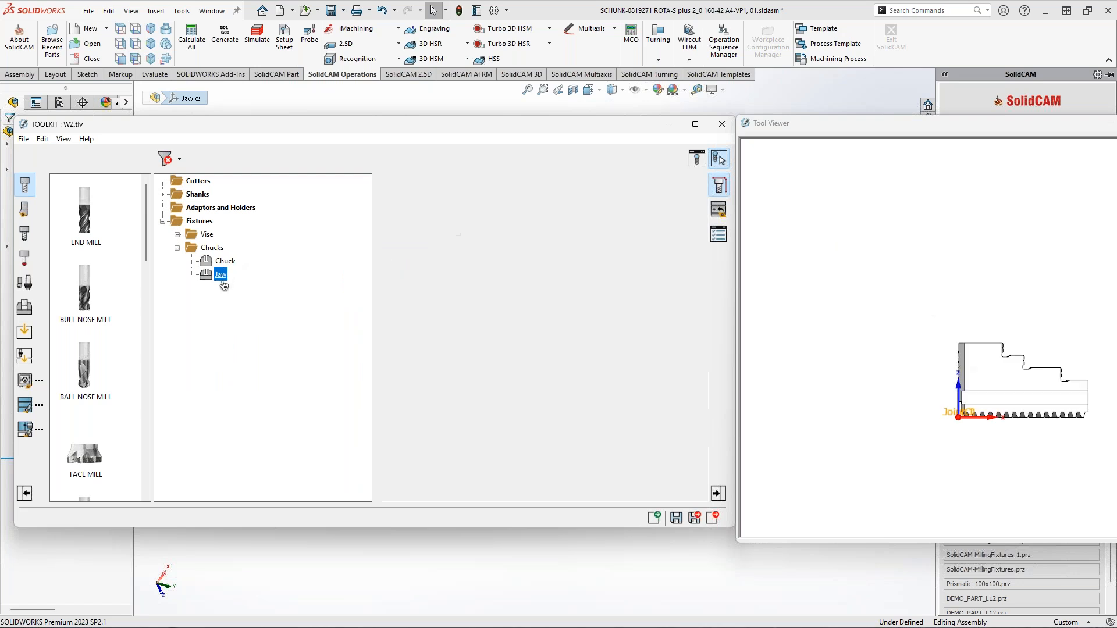
pyautogui.rightClick(222, 276)
pyautogui.click(285, 361)
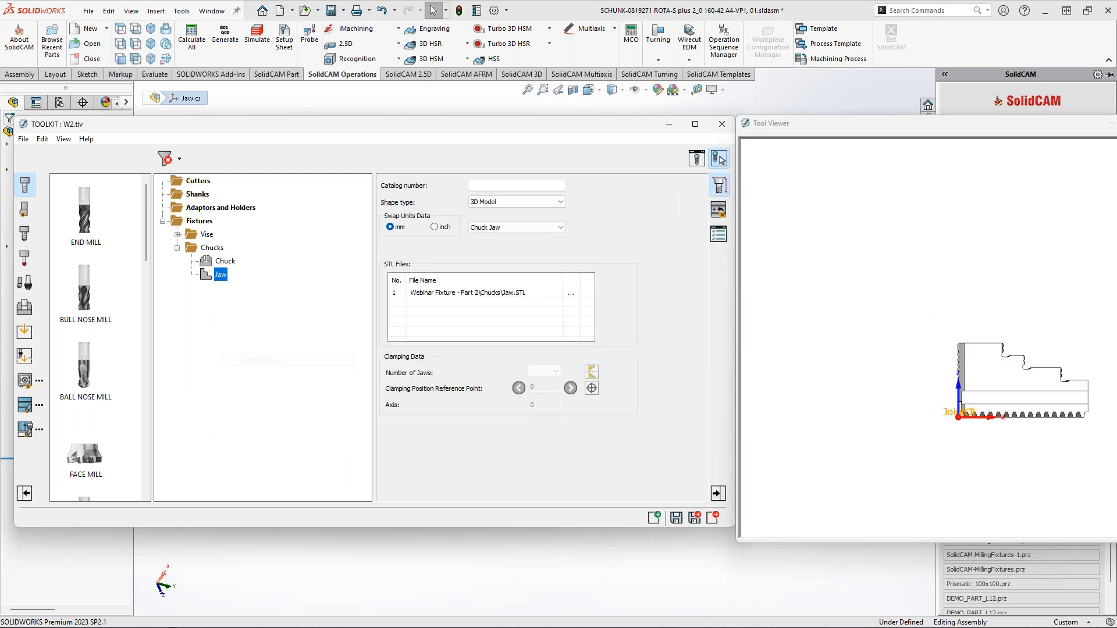
pyautogui.moveTo(965, 372); pyautogui.dragTo(918, 385)
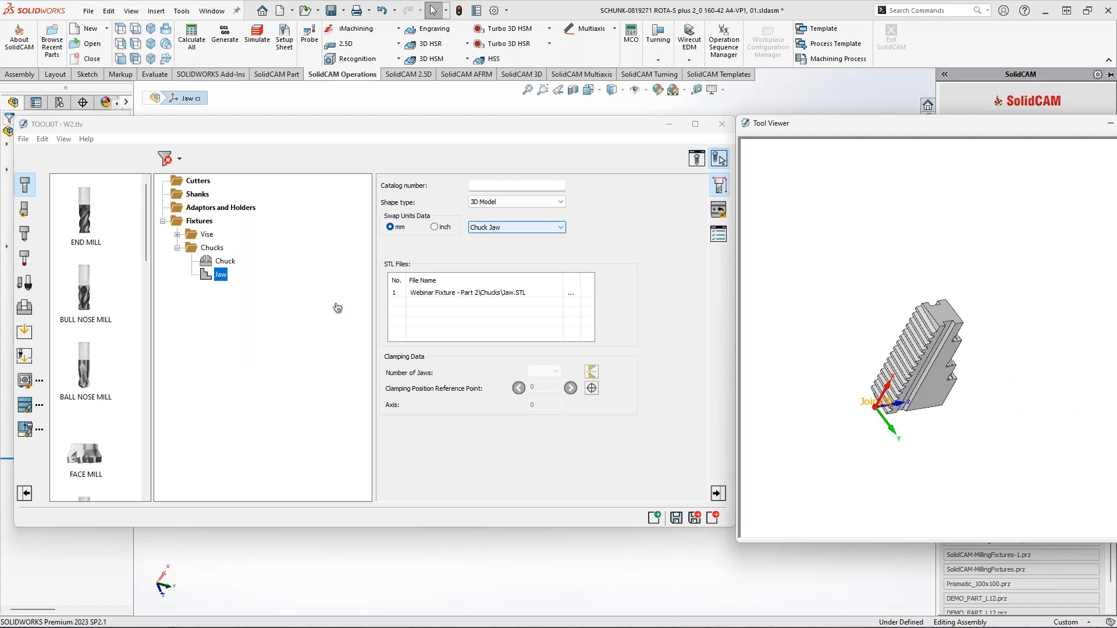
# - Set the Chuck component's Joint 1 to a linear axis
pyautogui.click(225, 262)
pyautogui.moveTo(1056, 434); pyautogui.dragTo(897, 374, button='middle')
pyautogui.click(718, 209)
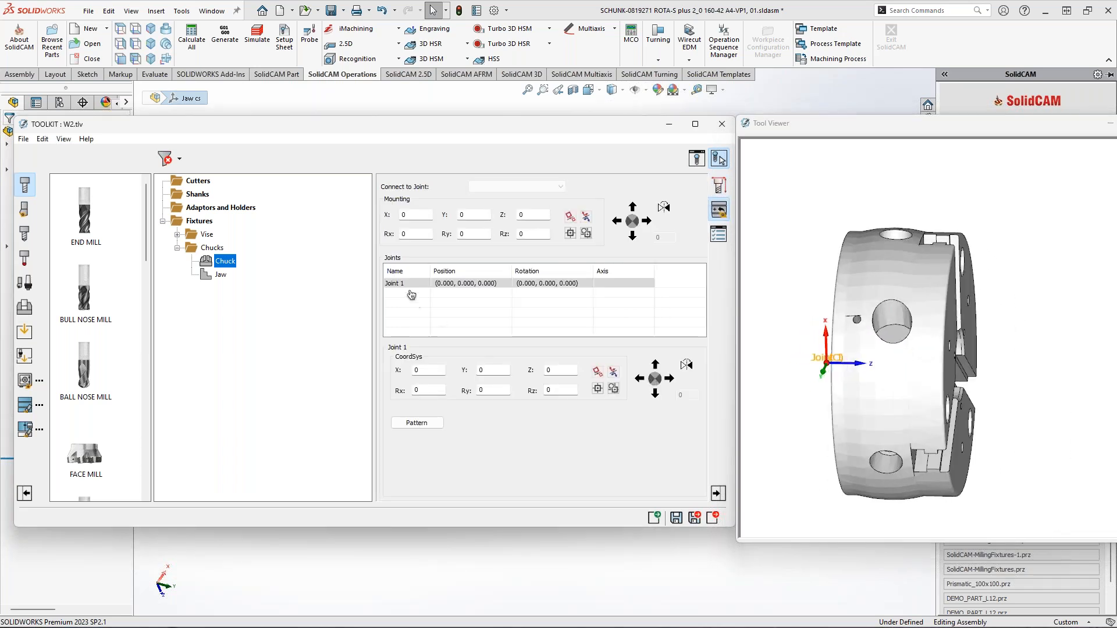
pyautogui.rightClick(409, 287)
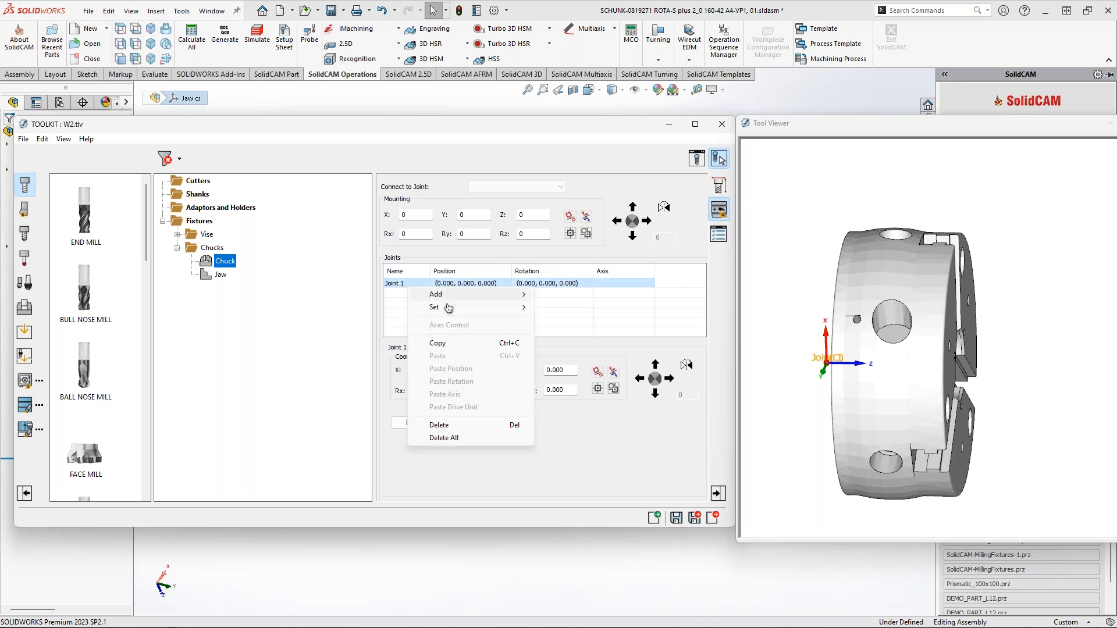
pyautogui.moveTo(524, 310)
pyautogui.click(576, 328)
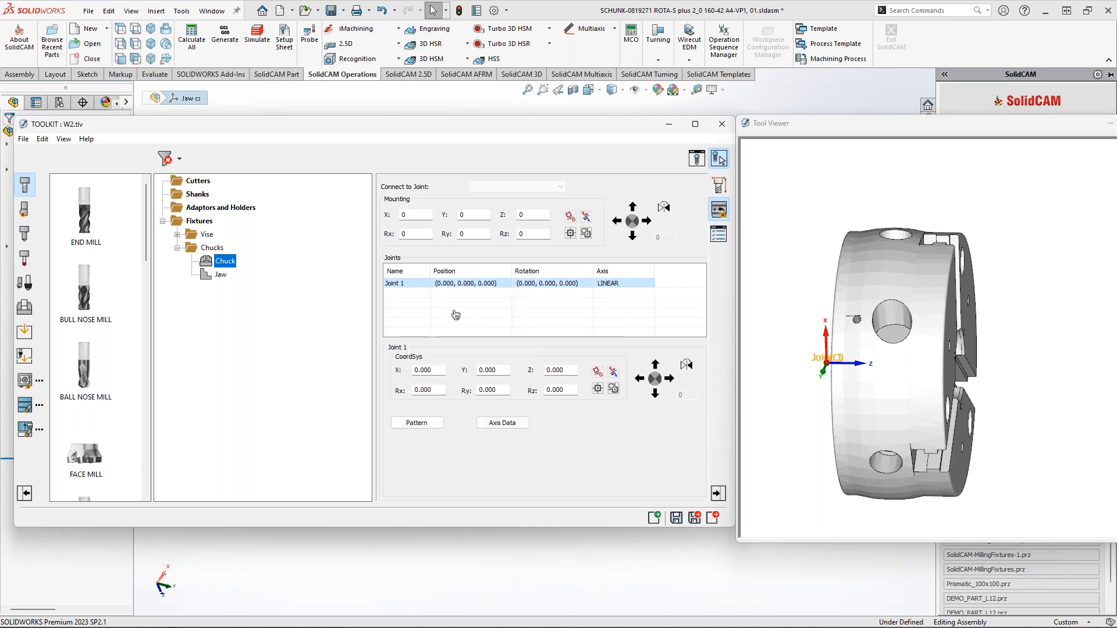
# - Rename the chuck's linear joint to Pattern Axis
pyautogui.doubleClick(414, 283)
pyautogui.press('BackSpace')
pyautogui.press('BackSpace')
pyautogui.press('BackSpace')
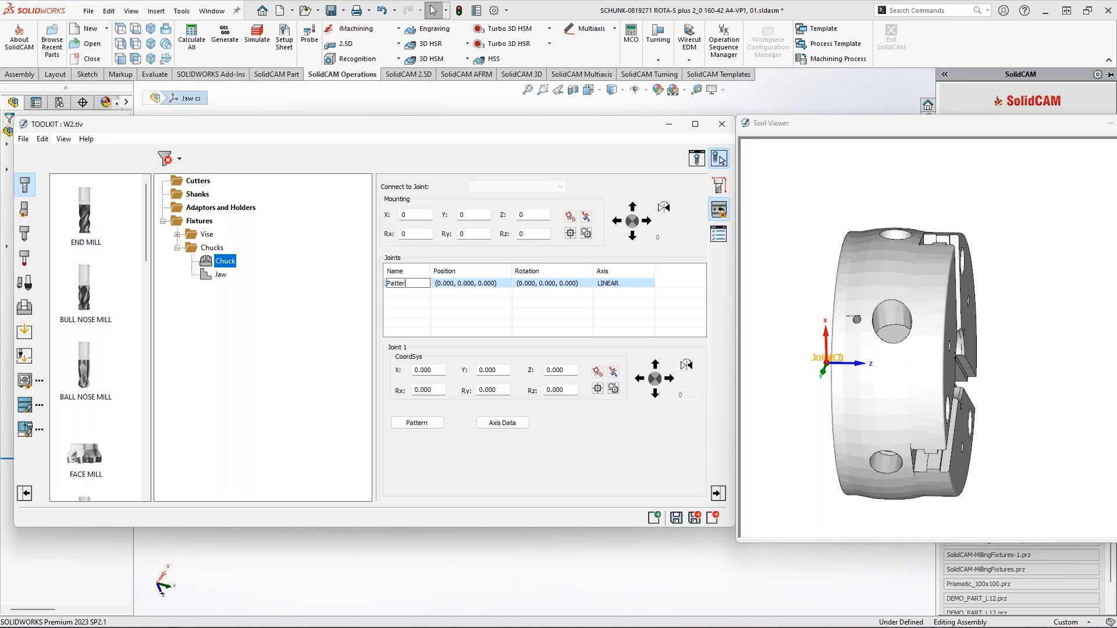
pyautogui.write('Patter Axis')
pyautogui.press('Return')
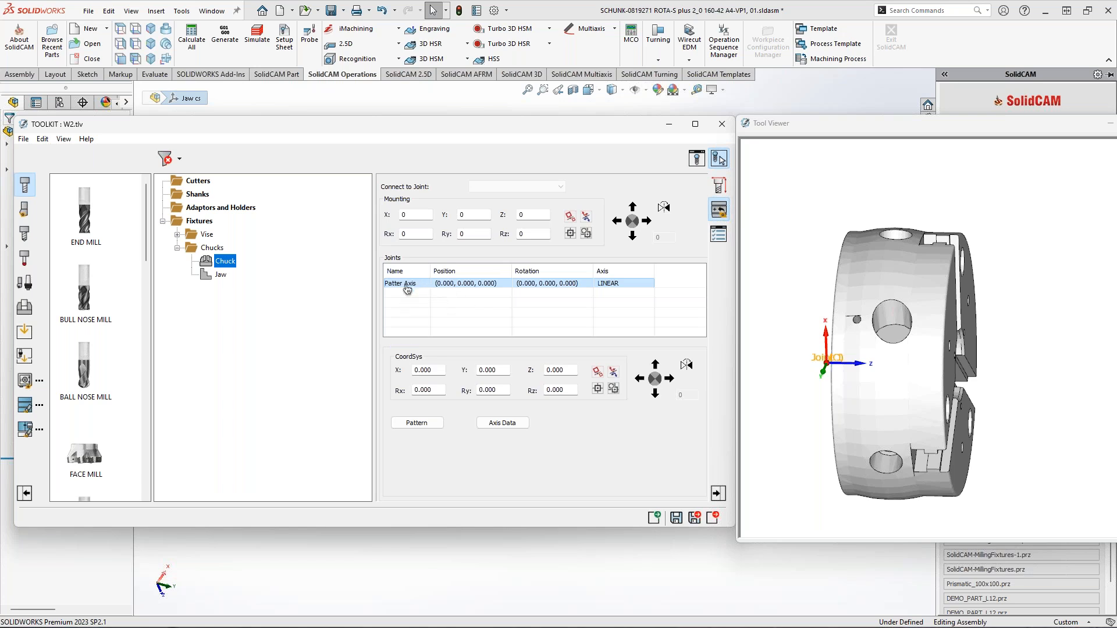
pyautogui.click(406, 283)
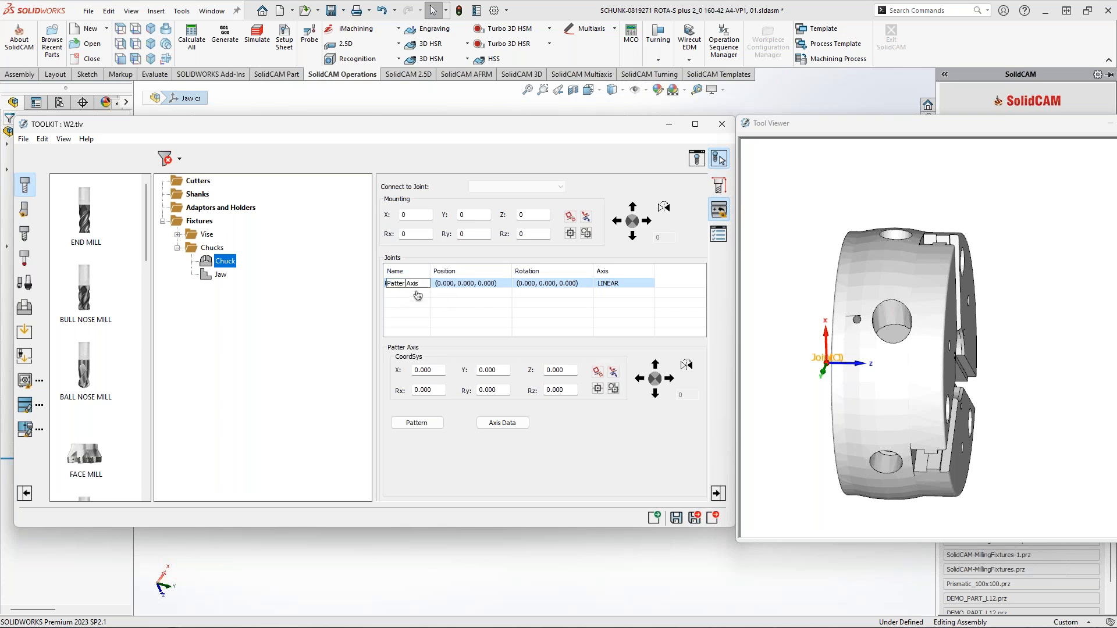
pyautogui.write('n')
pyautogui.press('Return')
# - Pattern the Pattern Axis joint by adding 2 items at a 120 degree shift
pyautogui.moveTo(865, 333); pyautogui.dragTo(932, 322, button='middle')
pyautogui.scroll(2, 925, 349)
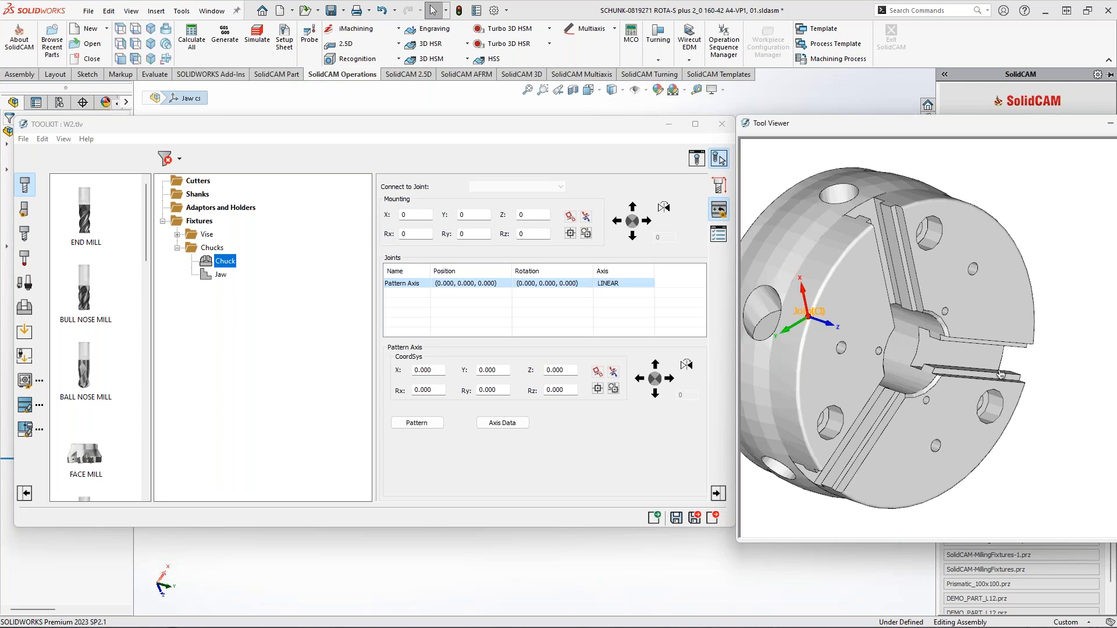
pyautogui.click(435, 424)
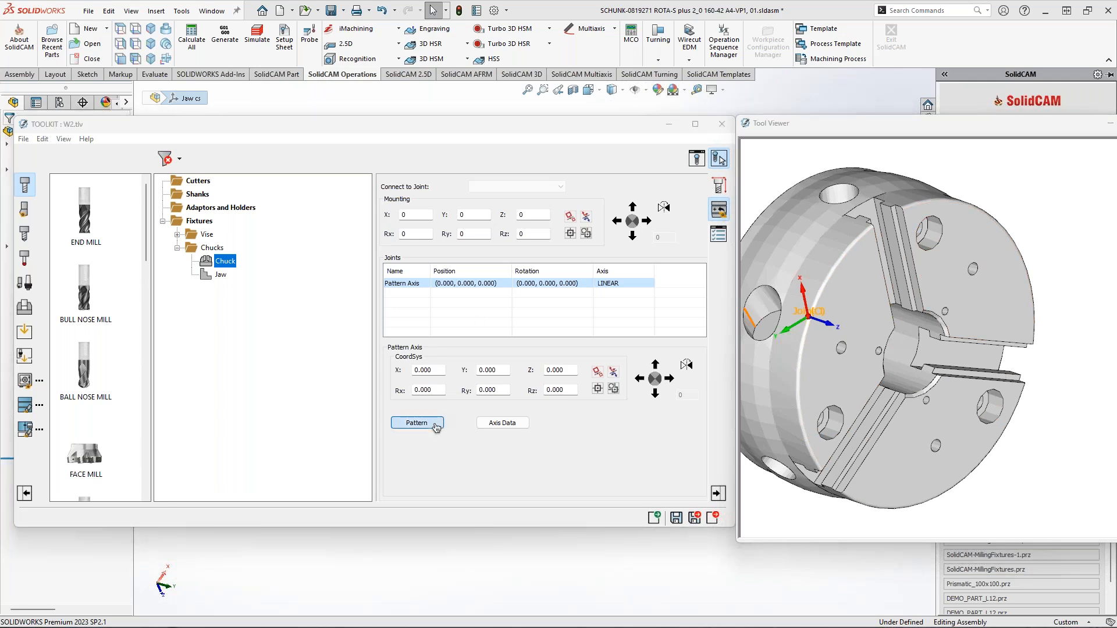
pyautogui.write('2')
pyautogui.write('120')
pyautogui.click(587, 264)
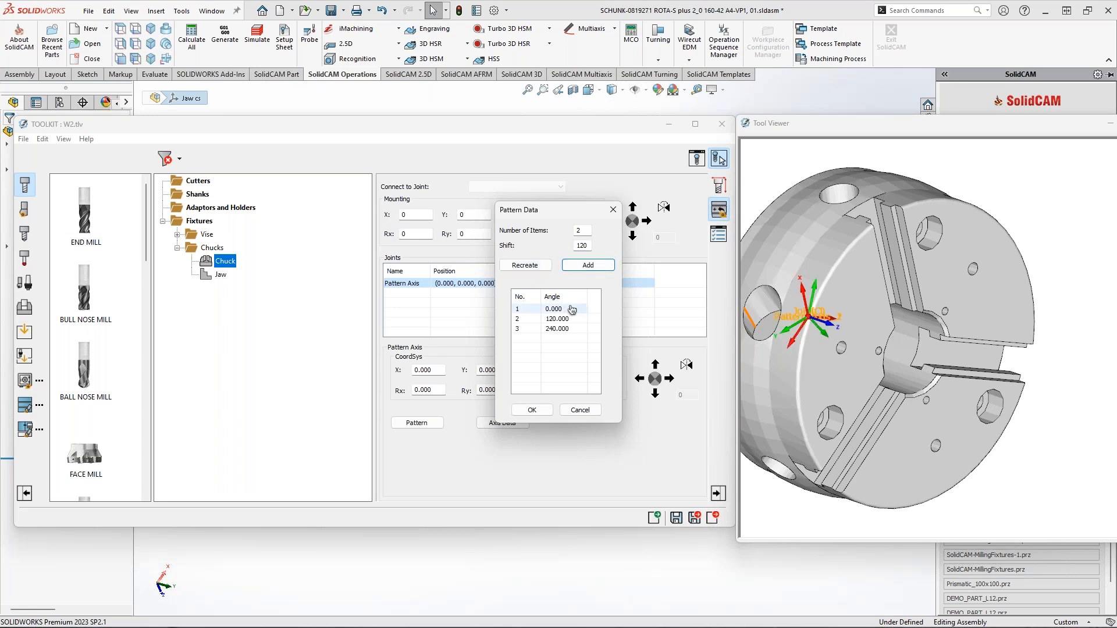
pyautogui.scroll(3, 899, 354)
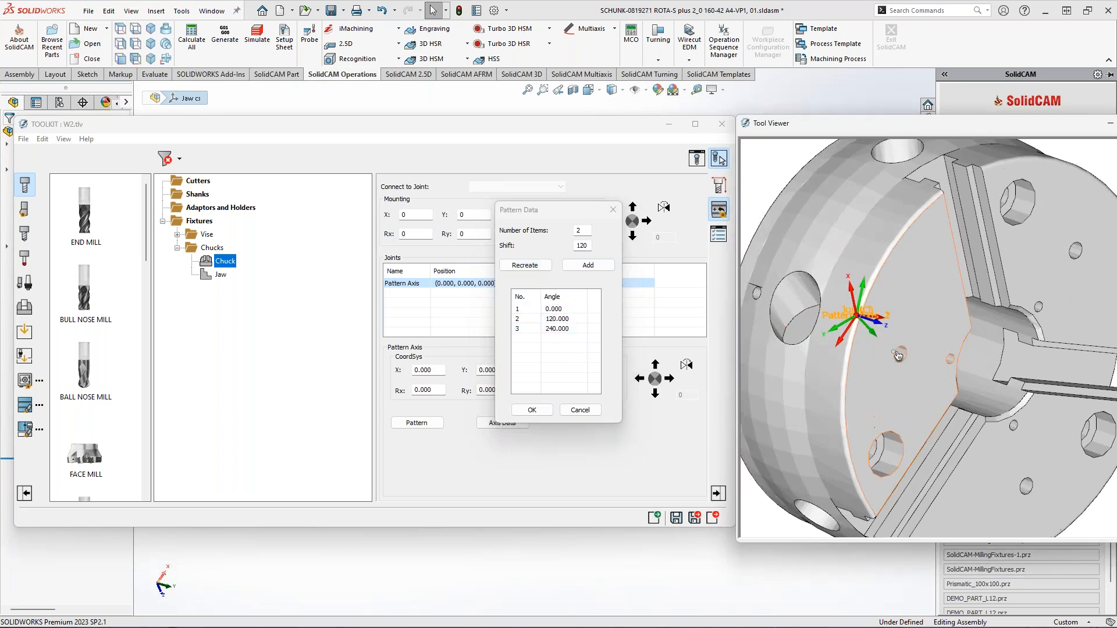
pyautogui.click(531, 410)
# - Set the Pattern Axis joint's Z position to 60 by picking the edge on the chuck body
pyautogui.doubleClick(564, 370)
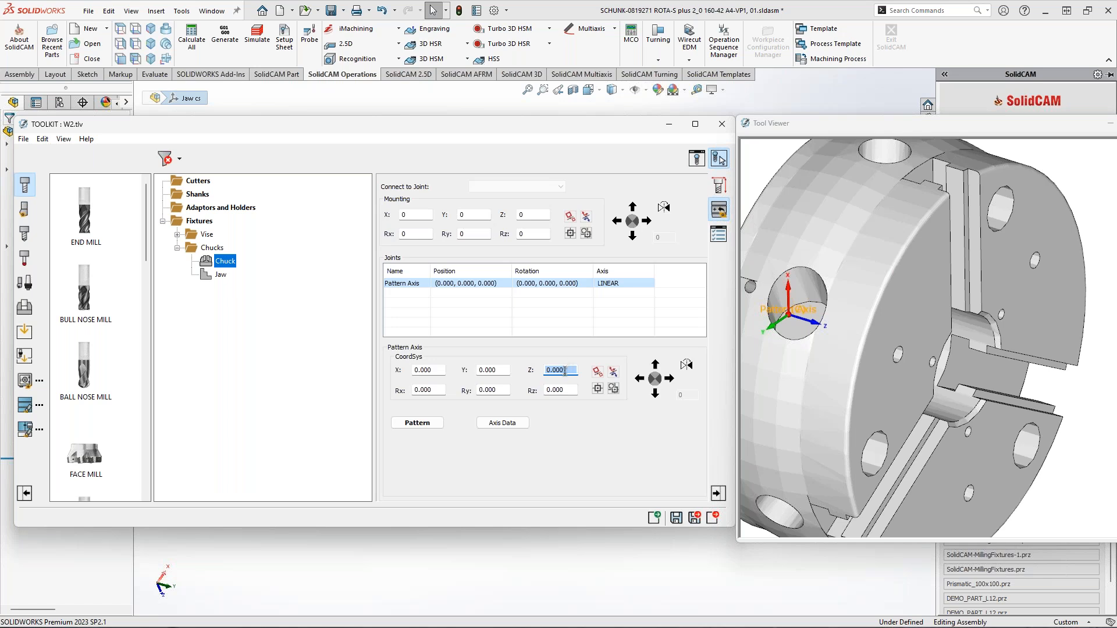
pyautogui.click(928, 178)
pyautogui.scroll(-2, 978, 335)
pyautogui.moveTo(978, 335); pyautogui.dragTo(892, 305, button='middle')
pyautogui.scroll(-2, 869, 325)
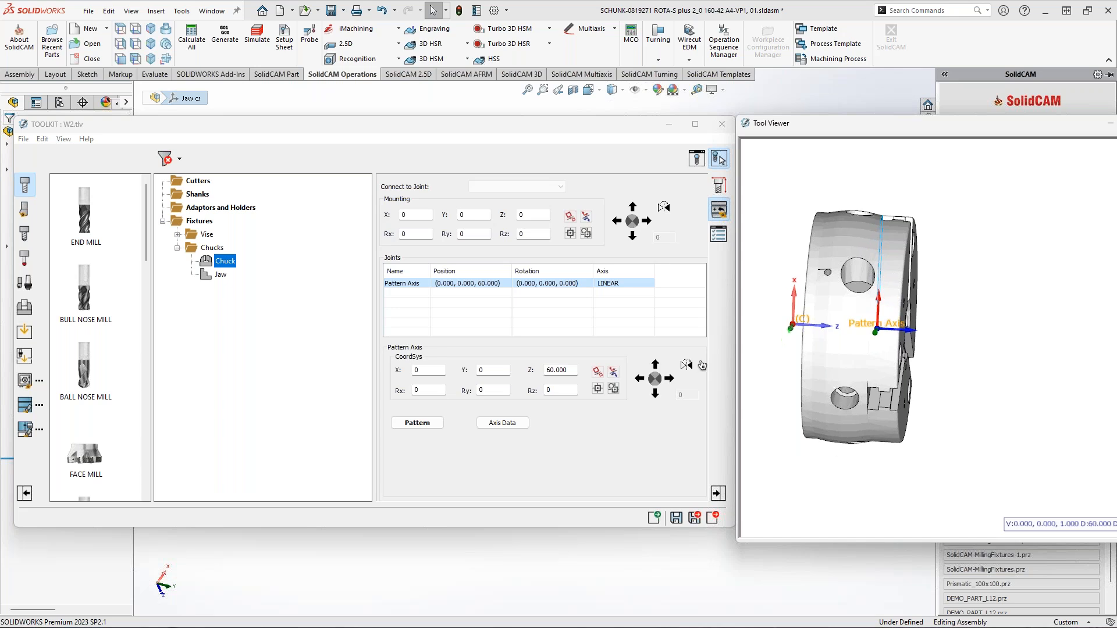
pyautogui.click(509, 329)
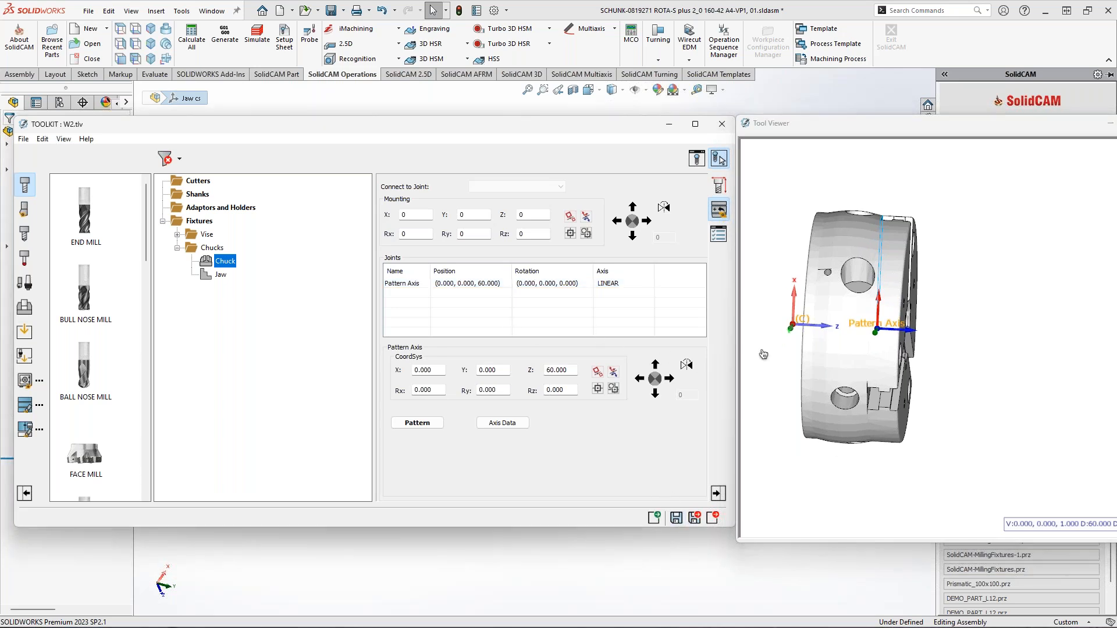
pyautogui.click(941, 296)
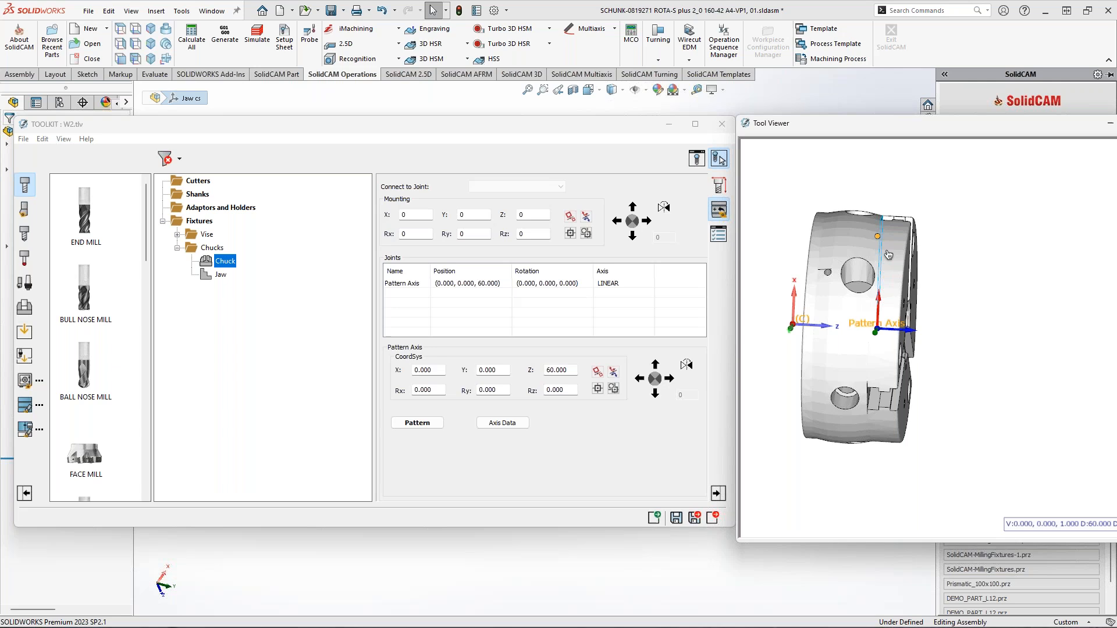
pyautogui.moveTo(925, 221); pyautogui.dragTo(948, 218, button='middle')
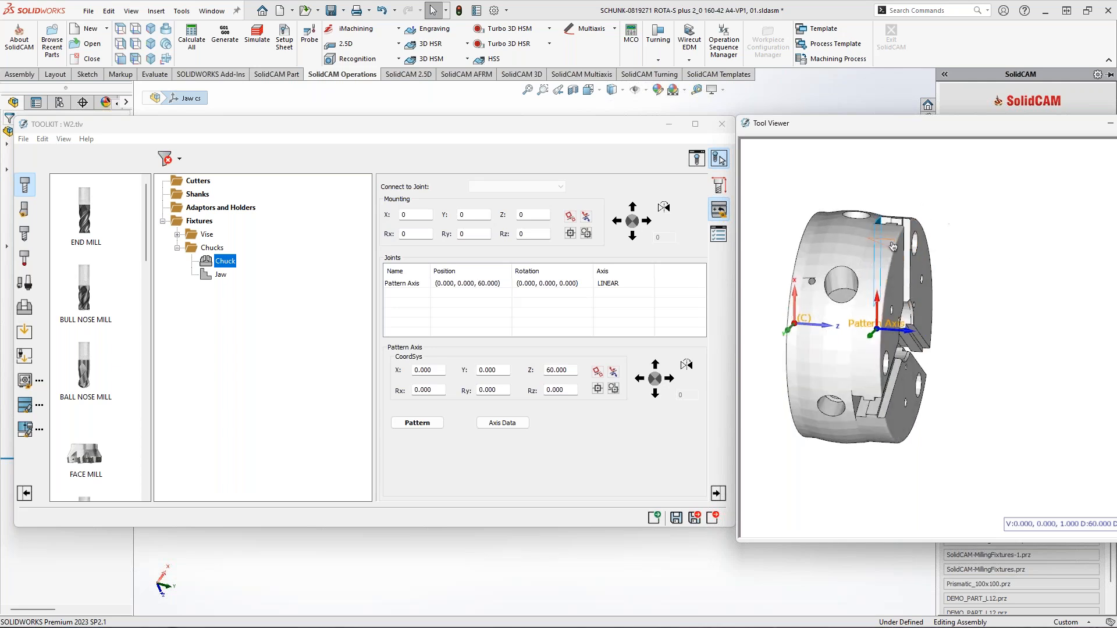
# - Review the Jaw and Chuck definitions, save and close the component library, and switch to the TESTPART assembly
pyautogui.click(720, 187)
pyautogui.click(219, 274)
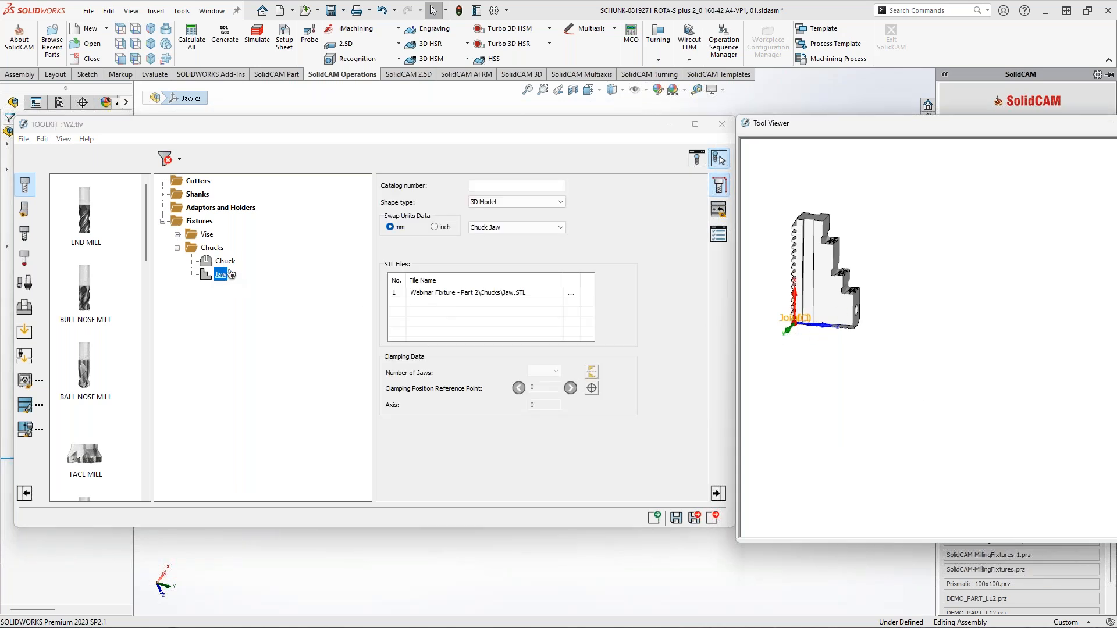
pyautogui.click(225, 261)
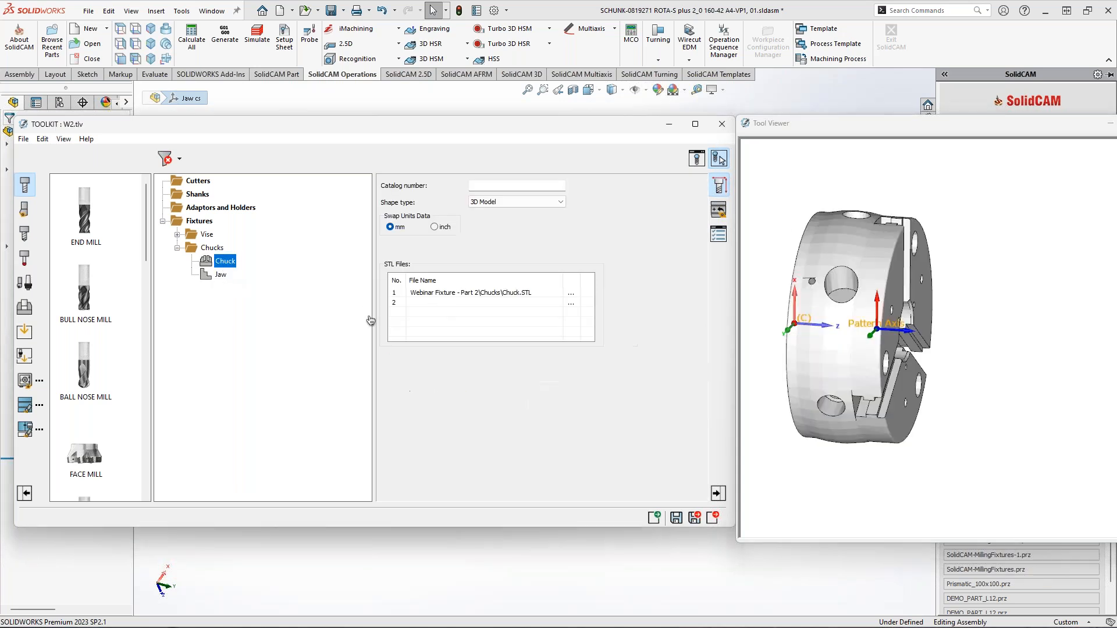
pyautogui.click(693, 518)
pyautogui.click(208, 13)
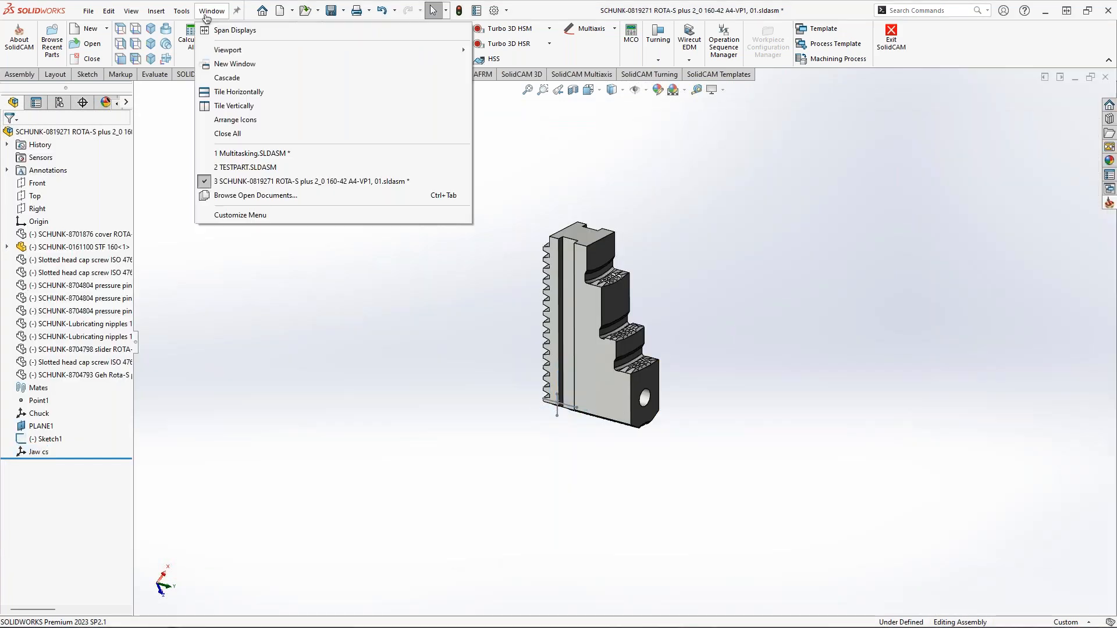
pyautogui.click(245, 167)
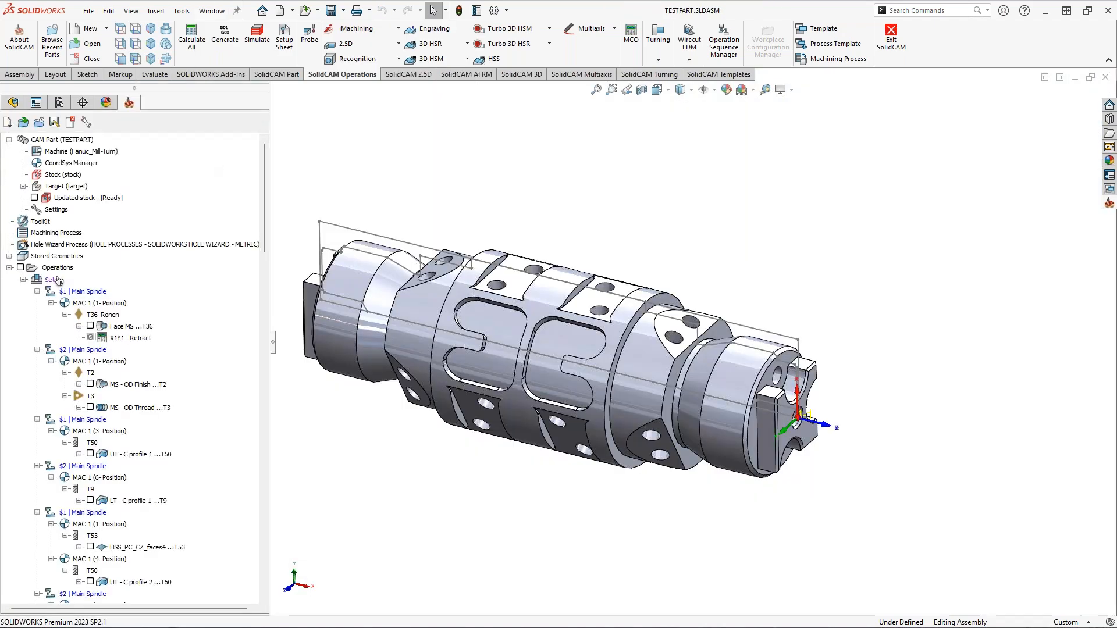
# - Edit the TESTPART setup and open its fixture definition in ToolKit
pyautogui.rightClick(52, 280)
pyautogui.click(93, 290)
pyautogui.click(337, 202)
pyautogui.click(315, 216)
pyautogui.click(443, 379)
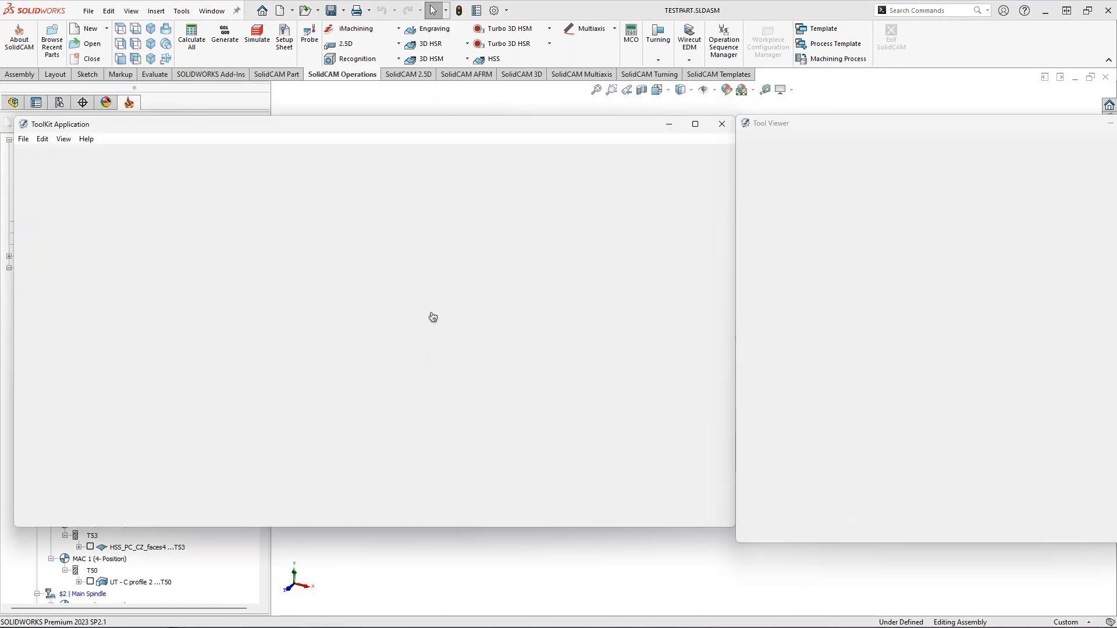
# - Mount the Chuck from the W2 library on the Main Spindle and attach the Jaw to it
pyautogui.click(25, 259)
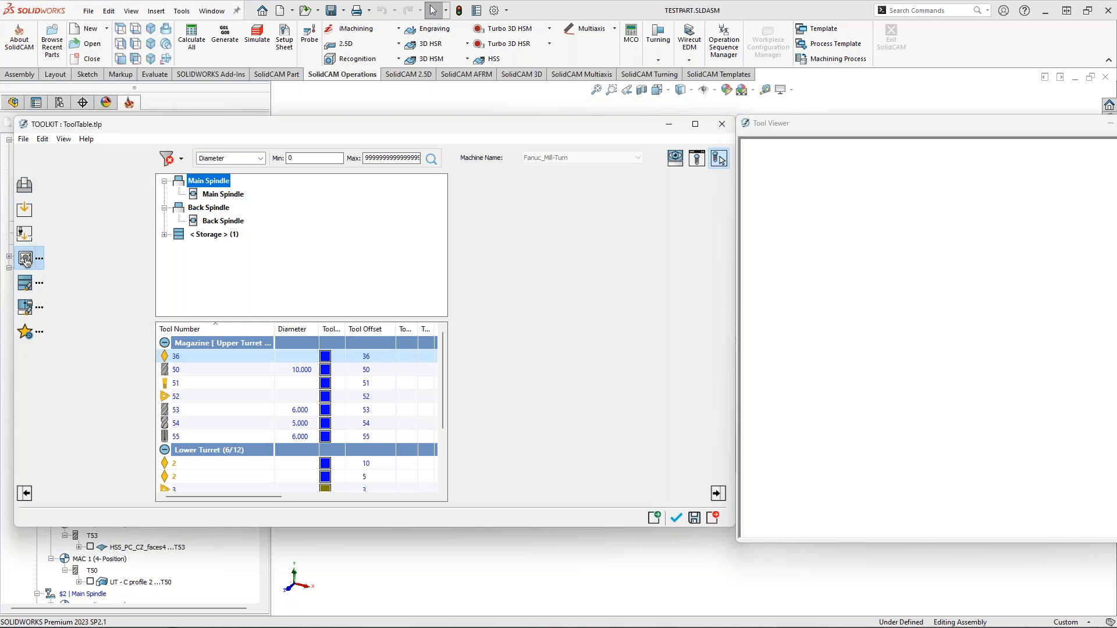
pyautogui.scroll(-1, 103, 248)
pyautogui.doubleClick(71, 183)
pyautogui.click(73, 261)
pyautogui.doubleClick(121, 274)
pyautogui.moveTo(117, 288); pyautogui.dragTo(243, 223)
pyautogui.moveTo(936, 316); pyautogui.dragTo(883, 356, button='middle')
pyautogui.scroll(3, 1060, 291)
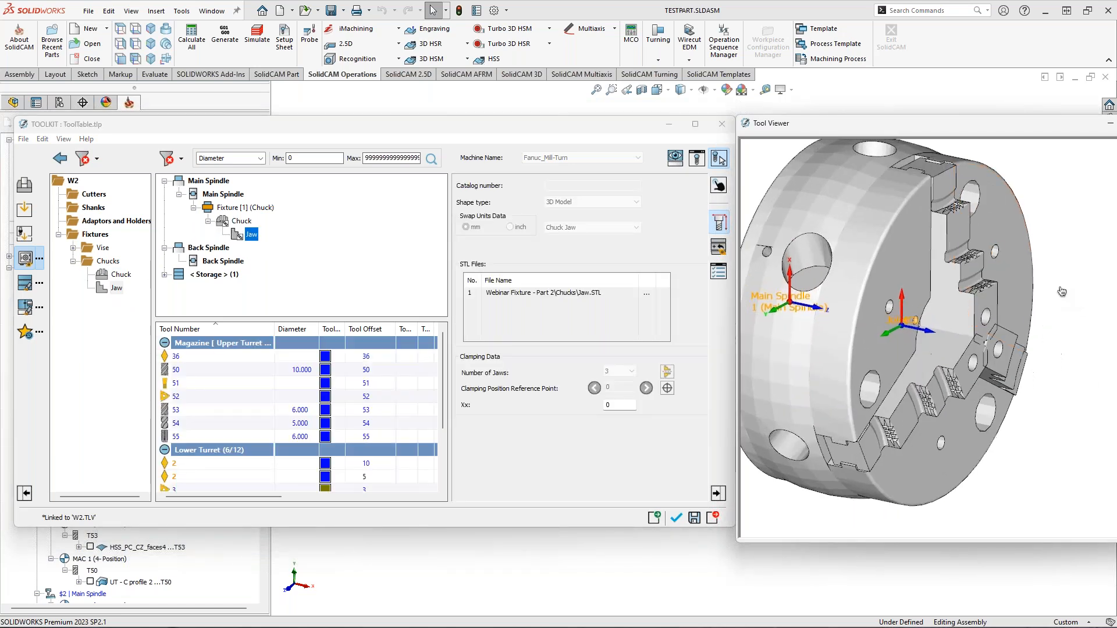
pyautogui.moveTo(1060, 292); pyautogui.dragTo(1059, 299, button='middle')
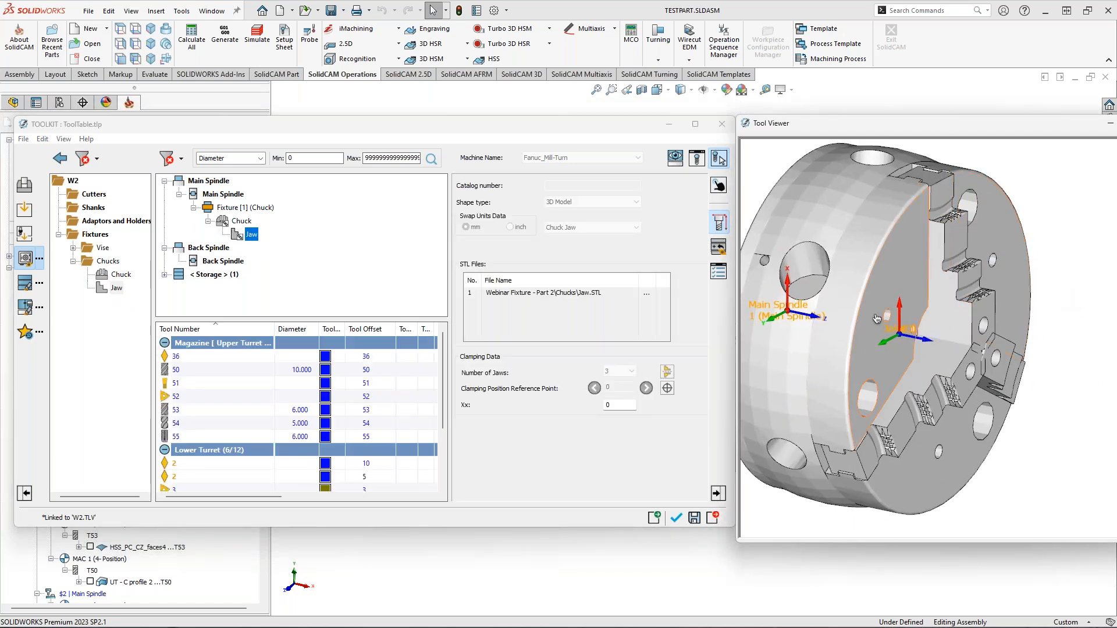
pyautogui.hotkey('ctrl', '2')
pyautogui.keyDown('ctrl'); pyautogui.moveTo(455, 397); pyautogui.dragTo(651, 413); pyautogui.keyUp('ctrl')
pyautogui.press('Escape')
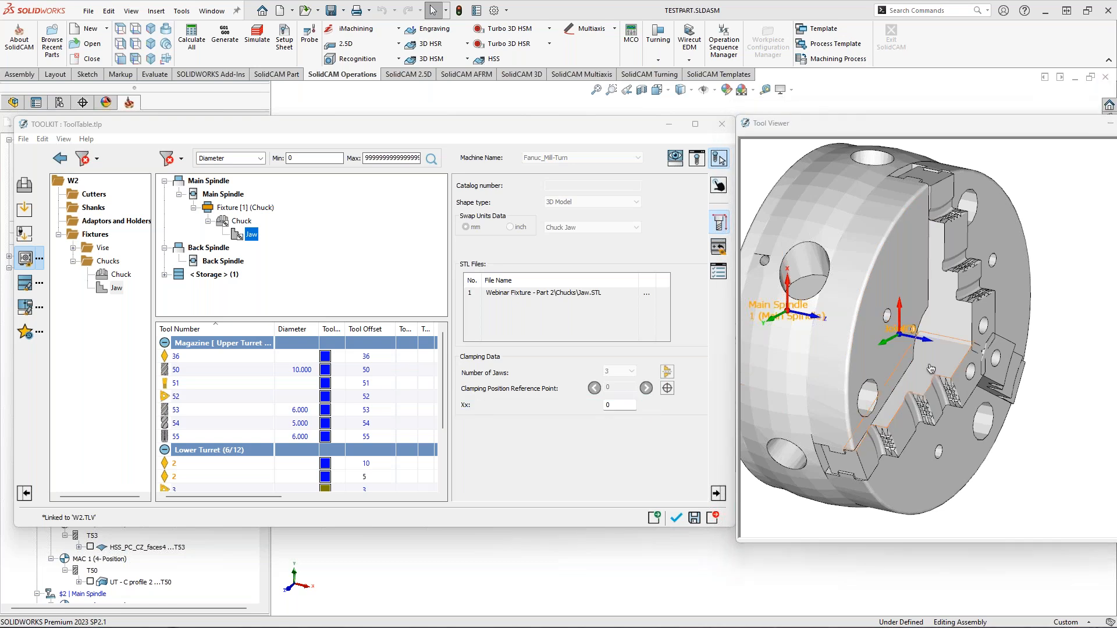
# - Set the Jaw's Xx clamping position to 20 and inspect the jaws' offset from the chuck centre
pyautogui.scroll(4, 939, 366)
pyautogui.click(617, 408)
pyautogui.scroll(1, 617, 407)
pyautogui.scroll(9, 621, 407)
pyautogui.scroll(1, 624, 407)
pyautogui.scroll(2, 628, 405)
pyautogui.scroll(-2, 624, 405)
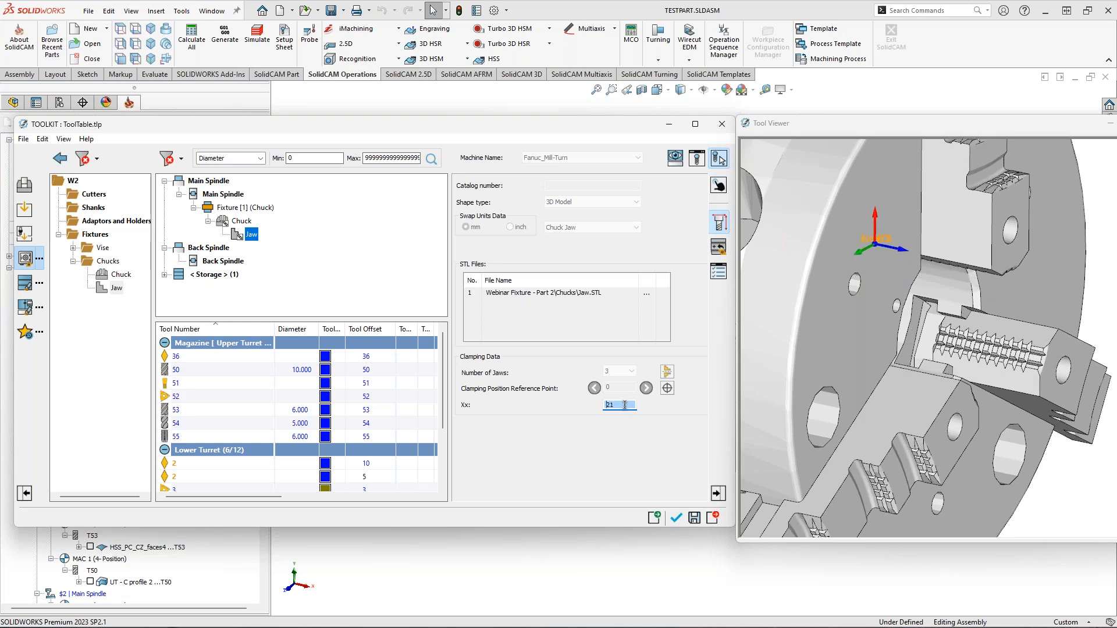
pyautogui.moveTo(1006, 334); pyautogui.dragTo(850, 325, button='middle')
pyautogui.moveTo(960, 325); pyautogui.dragTo(867, 332, button='middle')
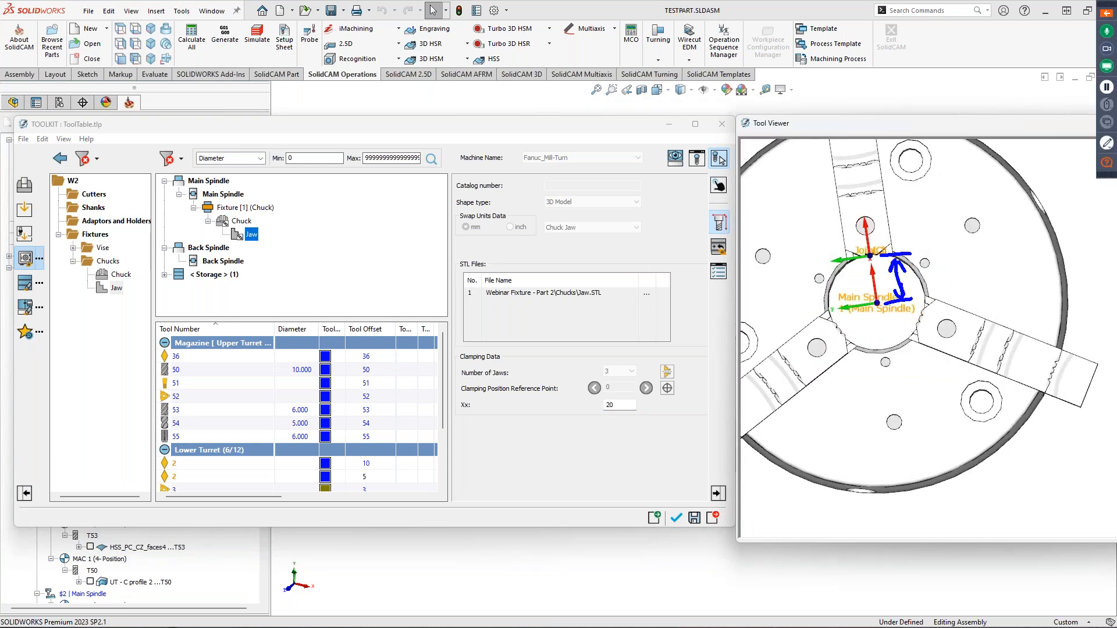
pyautogui.moveTo(911, 283); pyautogui.dragTo(938, 266)
pyautogui.moveTo(899, 303); pyautogui.dragTo(884, 307, button='middle')
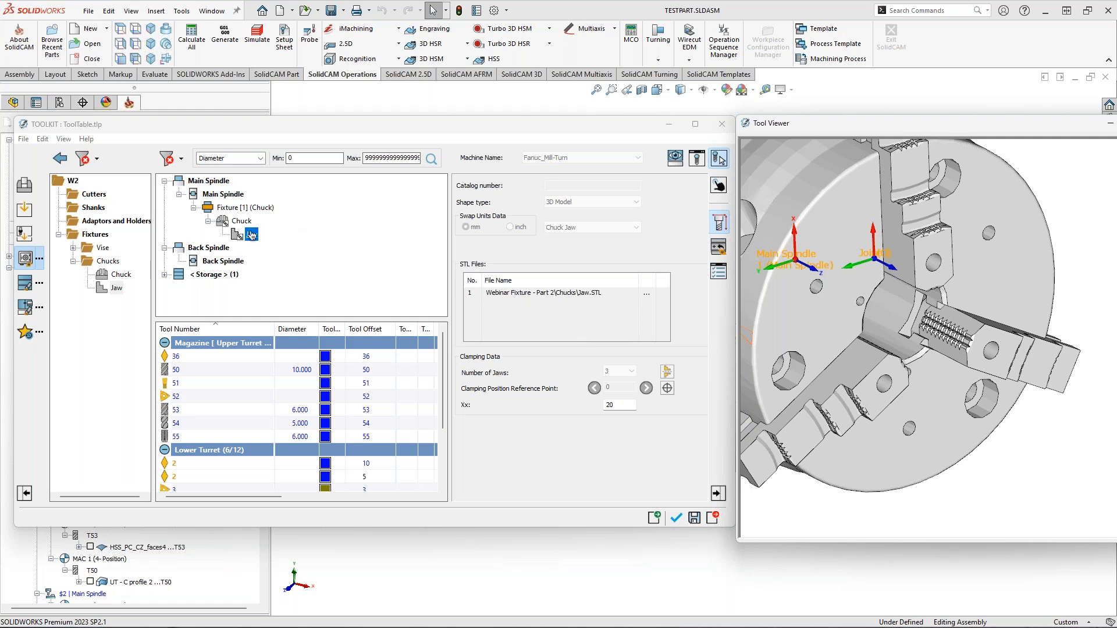
# - Add a part mounting to the Chuck and place it on the chuck's front face at Z 81.5
pyautogui.click(668, 389)
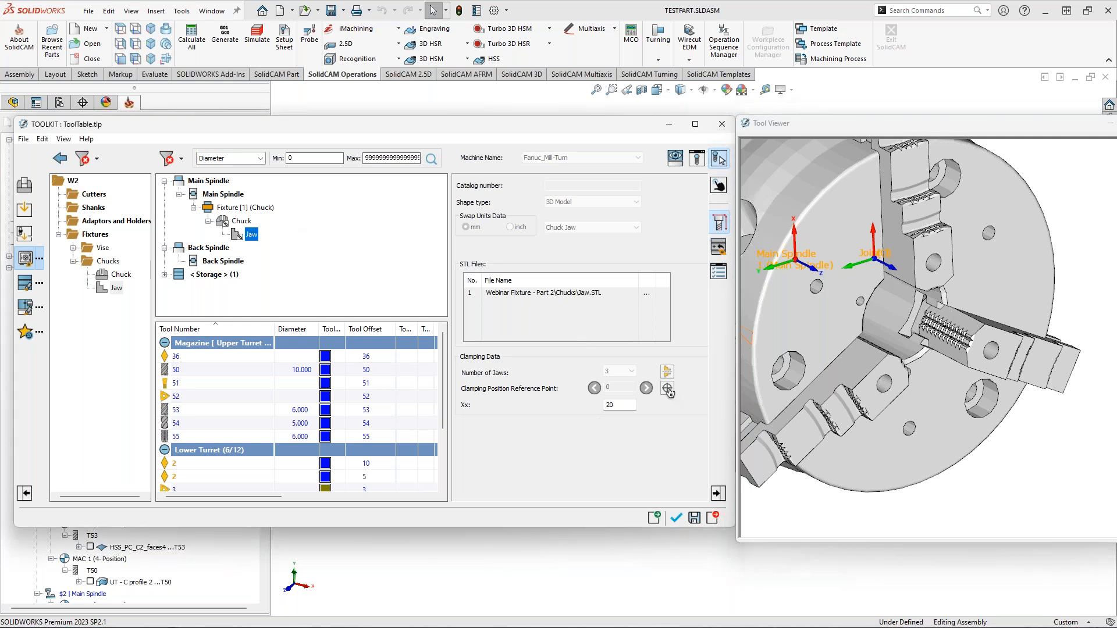
pyautogui.rightClick(241, 221)
pyautogui.click(307, 290)
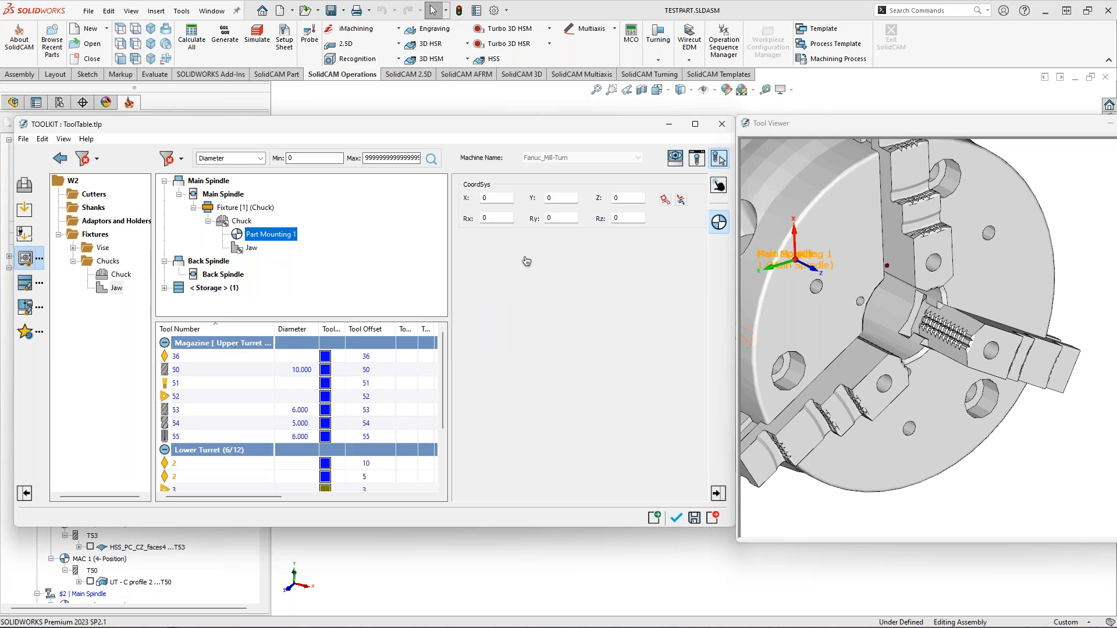
pyautogui.click(862, 261)
pyautogui.click(862, 261)
# - Choose point 0 of the jaw section as the Jaw's clamping reference point, then accept the fixture and exit the machine setup
pyautogui.click(252, 248)
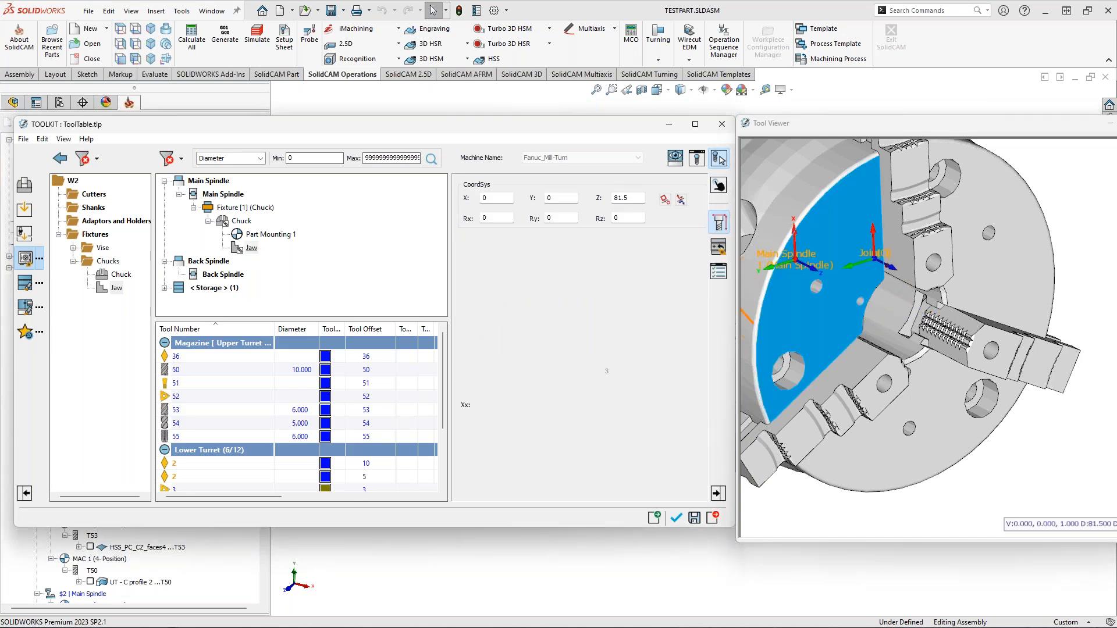
pyautogui.click(667, 388)
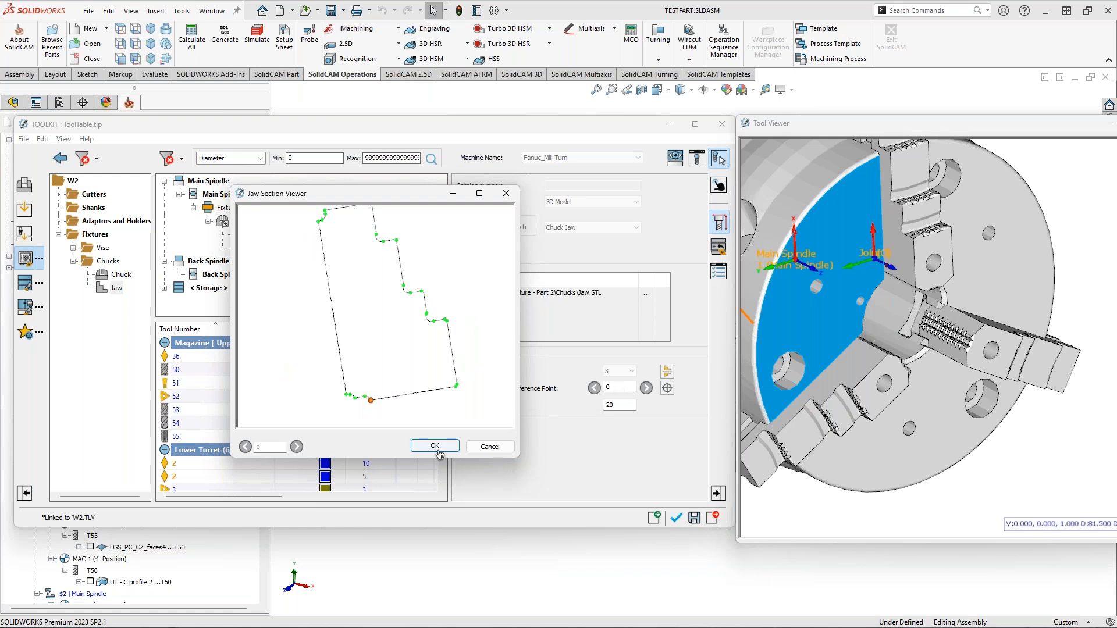
pyautogui.click(297, 447)
pyautogui.click(251, 449)
pyautogui.click(433, 446)
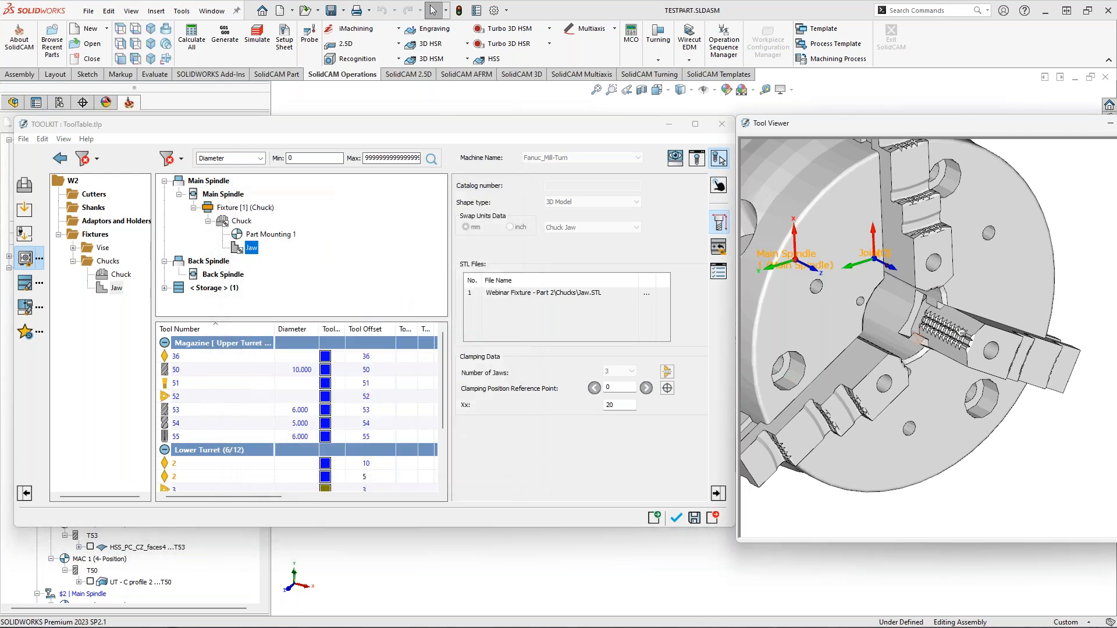
pyautogui.moveTo(960, 332); pyautogui.dragTo(924, 291, button='middle')
pyautogui.scroll(2, 902, 288)
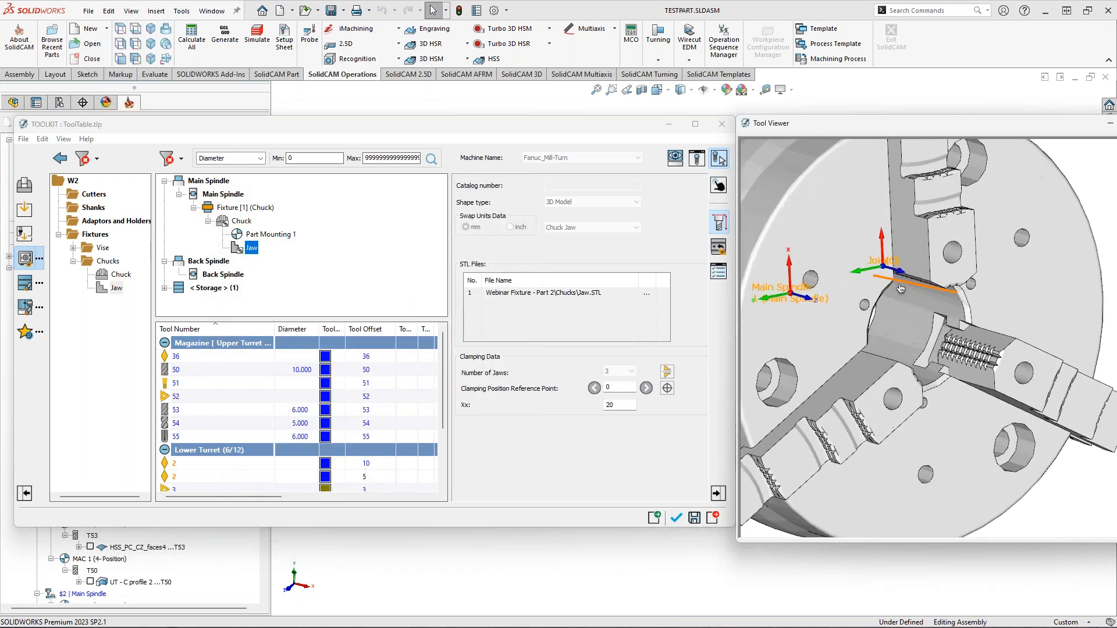
pyautogui.click(676, 518)
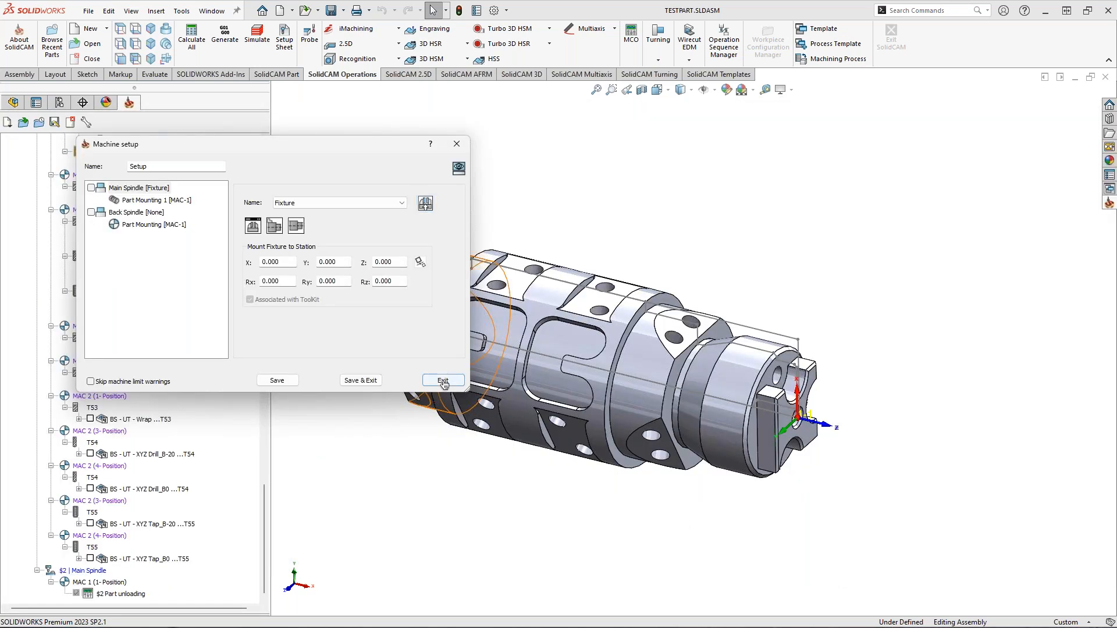
pyautogui.click(443, 380)
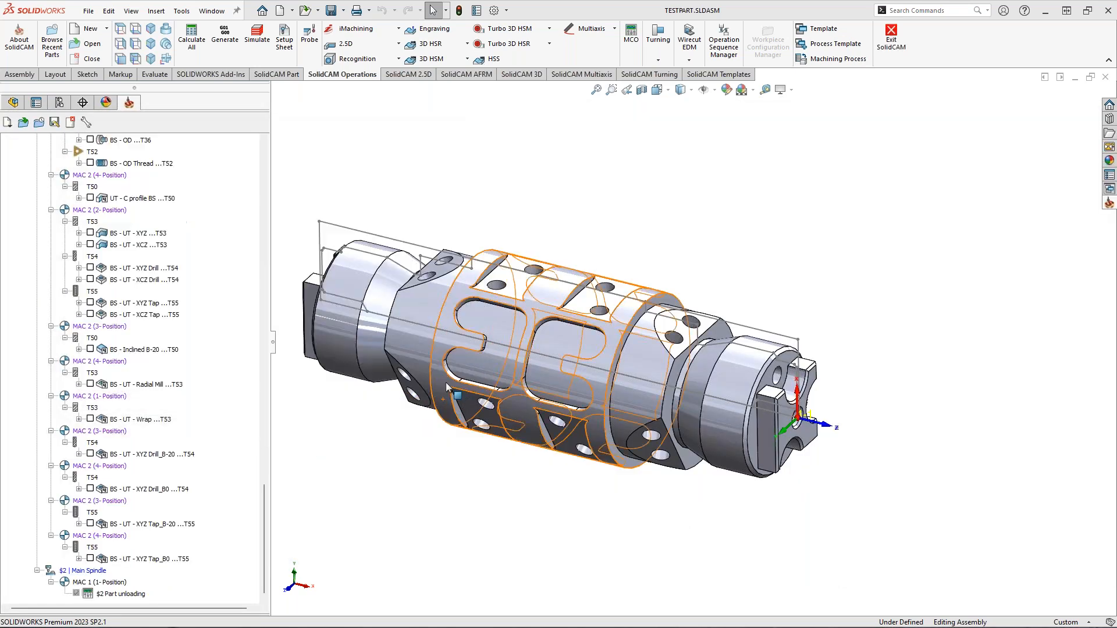
# - Open the W2.tlv tool components library for editing and display the Chuck's joint data
pyautogui.click(1109, 204)
pyautogui.click(1028, 255)
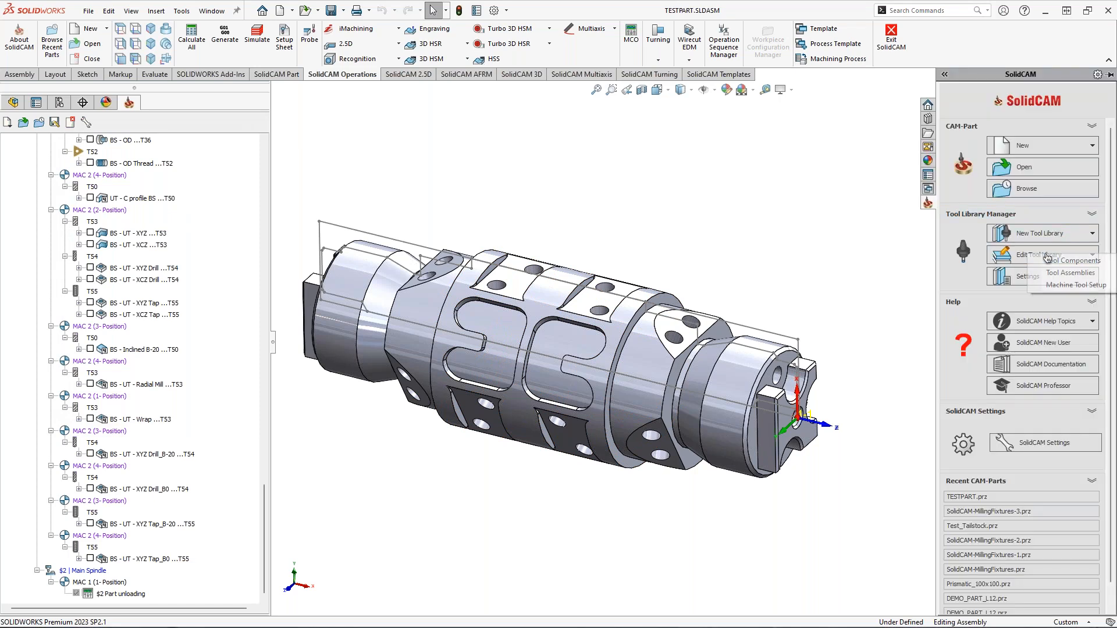
pyautogui.click(1057, 262)
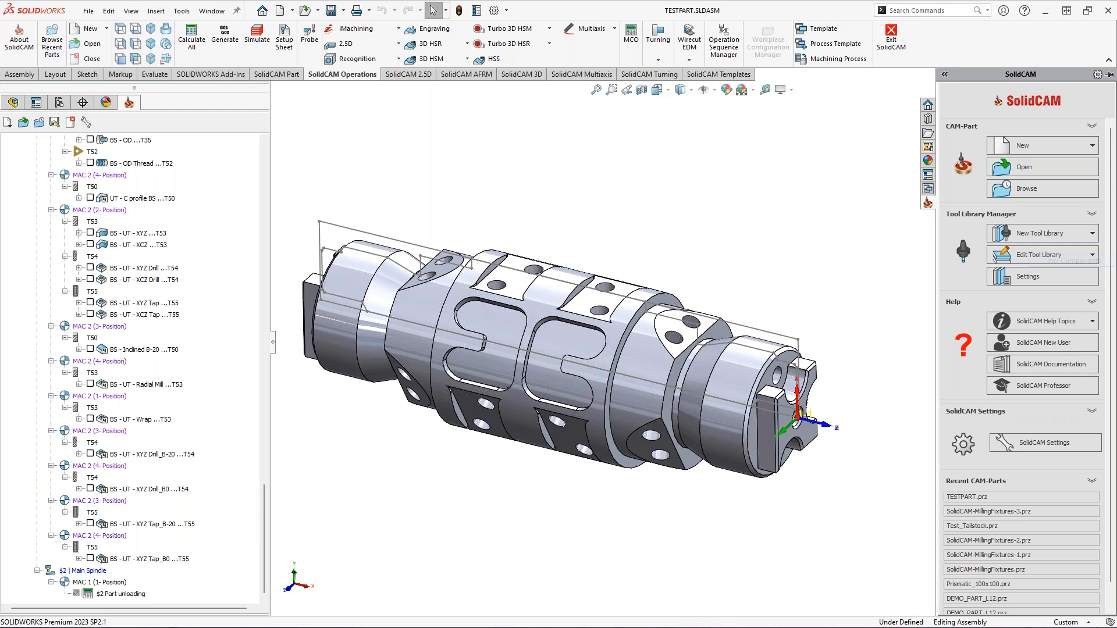
pyautogui.scroll(-10, 378, 460)
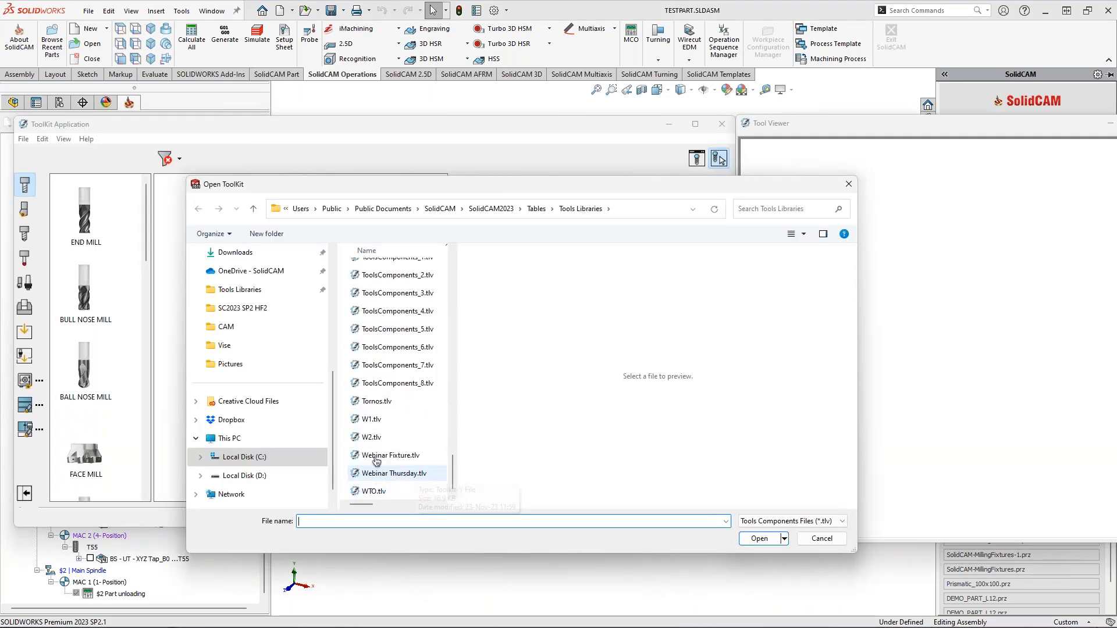
pyautogui.doubleClick(371, 437)
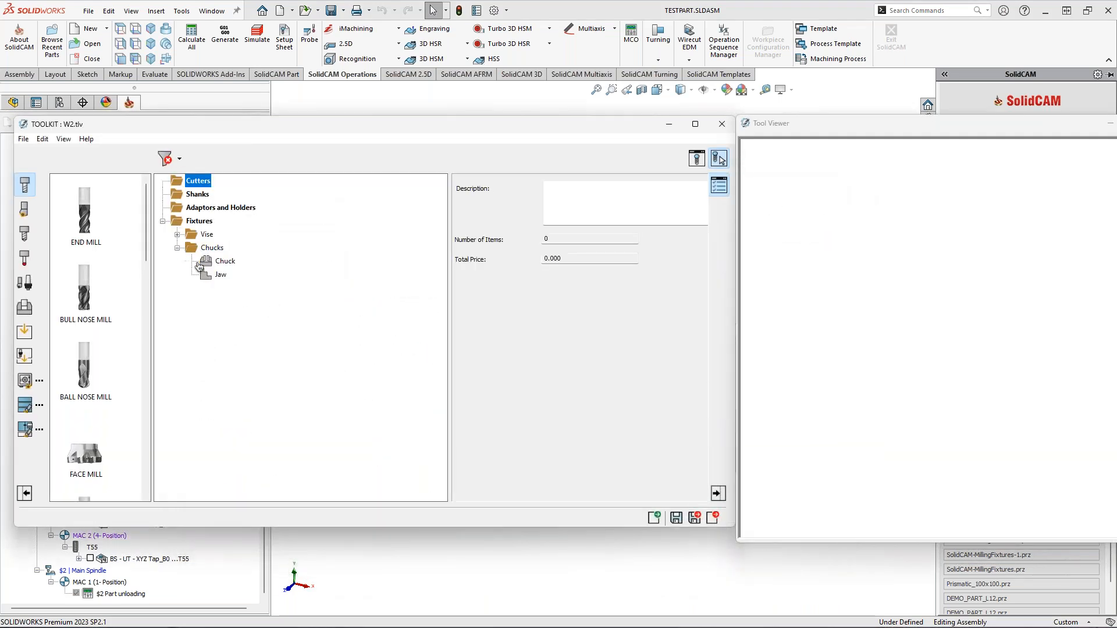
pyautogui.click(198, 263)
pyautogui.click(720, 211)
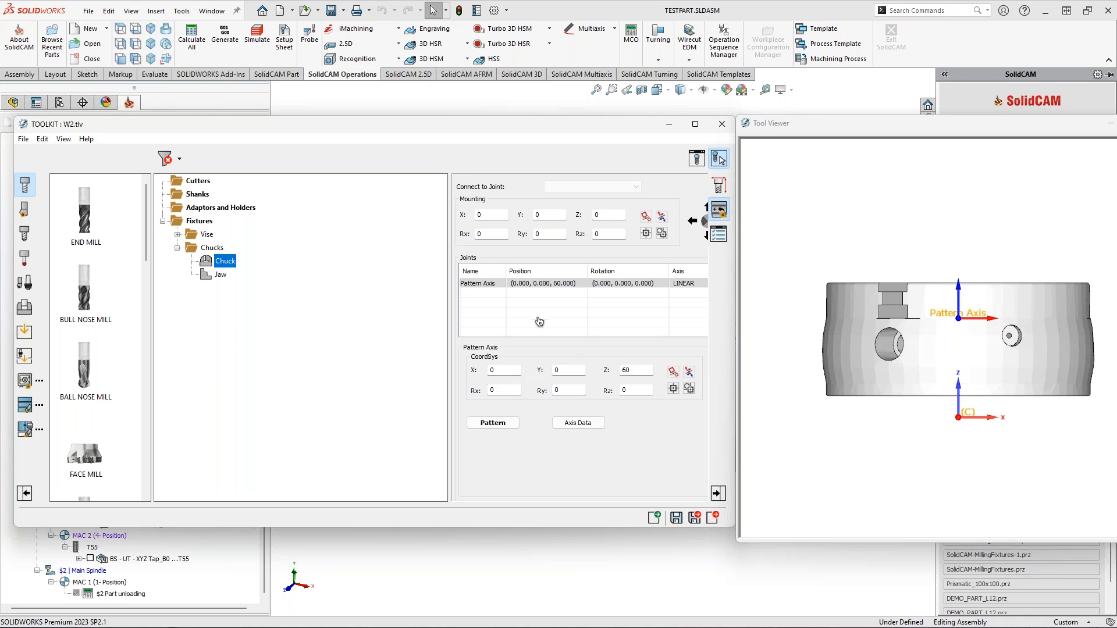
pyautogui.rightClick(534, 303)
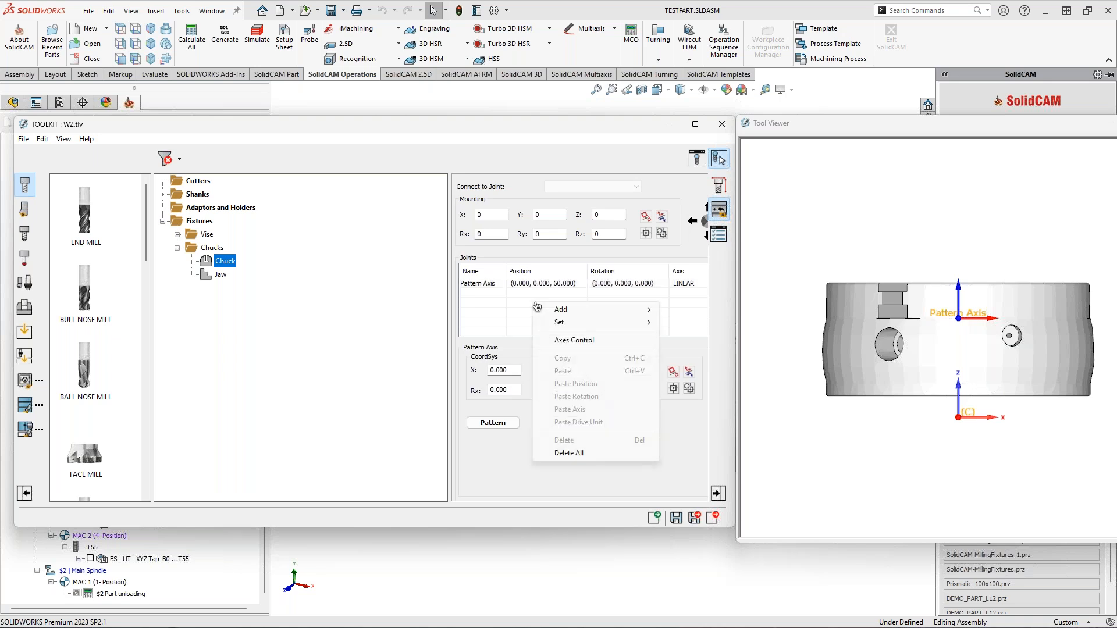
pyautogui.click(596, 343)
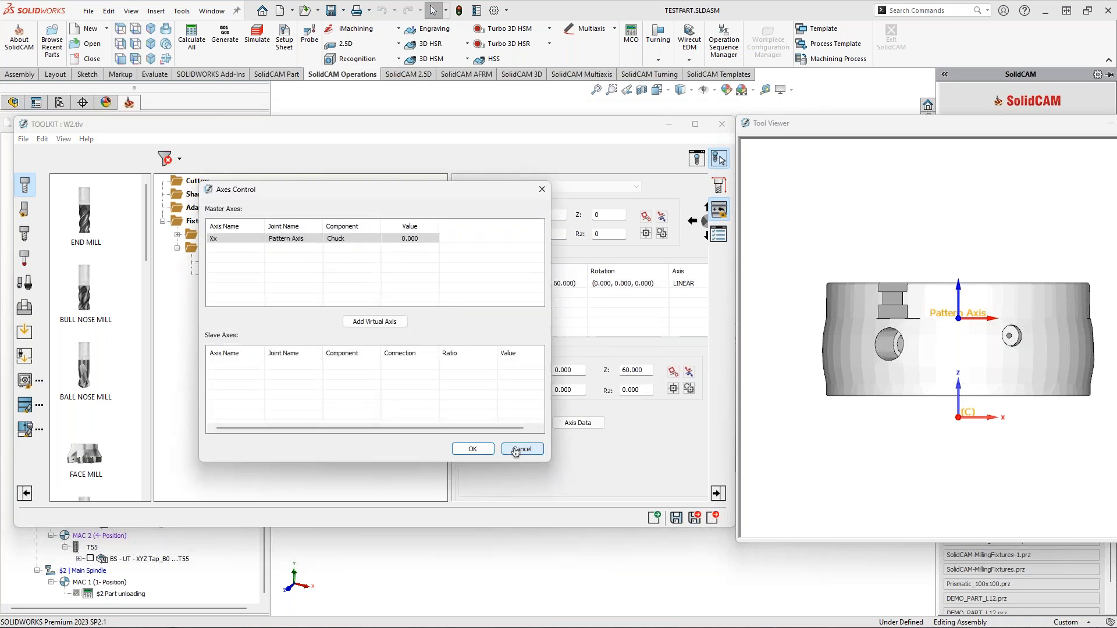
pyautogui.click(589, 452)
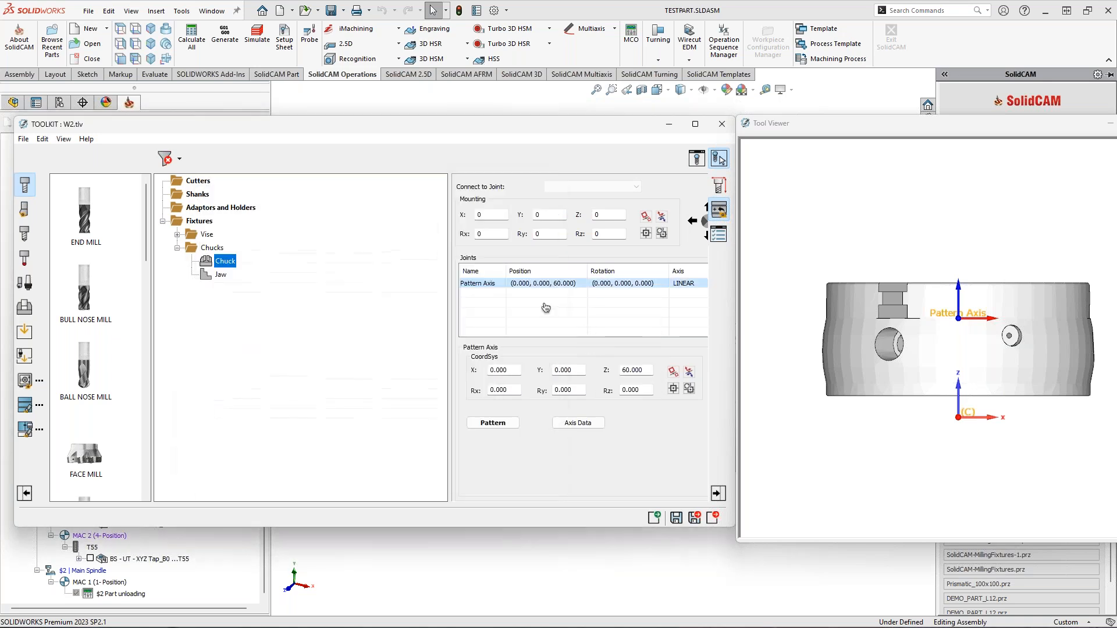
pyautogui.rightClick(691, 289)
pyautogui.moveTo(727, 304)
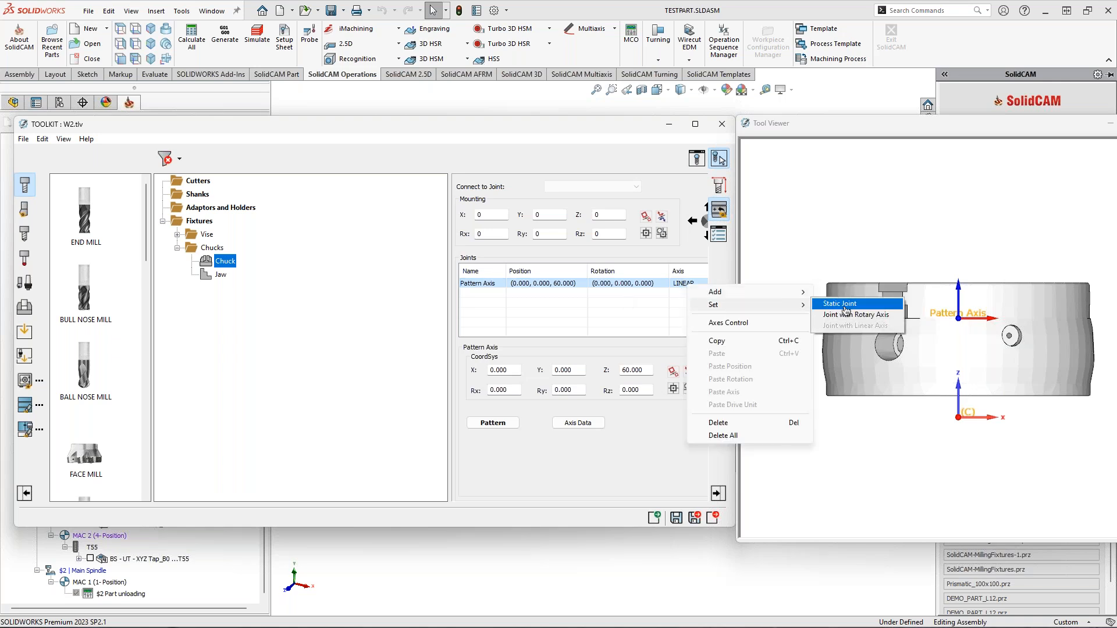
# - Add a virtual axis with diameter clamping input for the Chuck's Xx axis in Axes Control, keeping the default Clamping Dimension (CD) data
pyautogui.rightClick(569, 298)
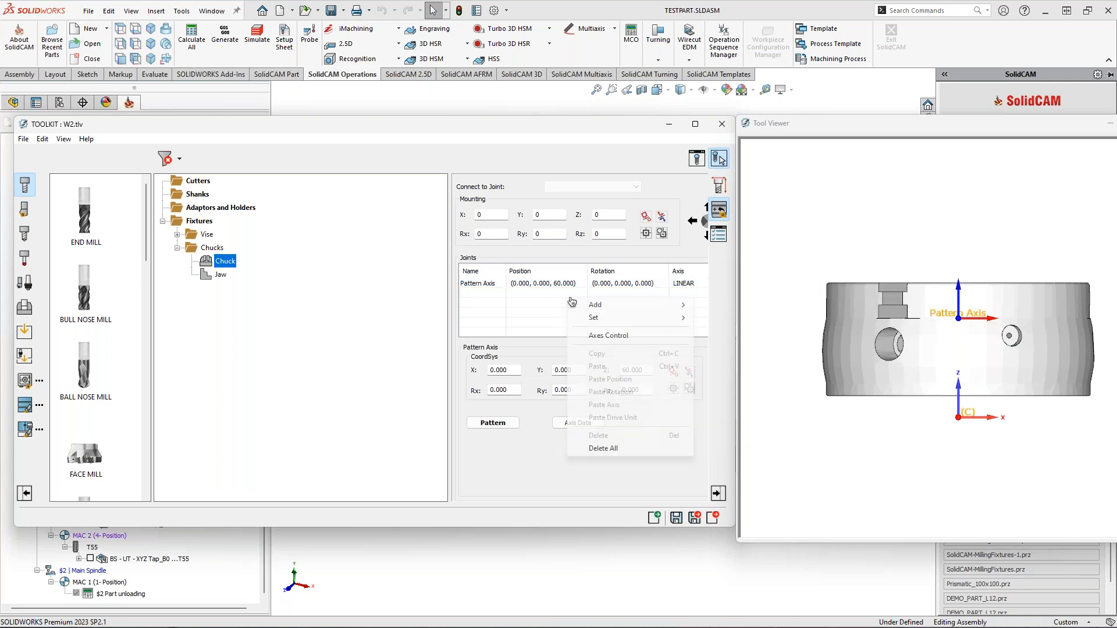
pyautogui.click(625, 338)
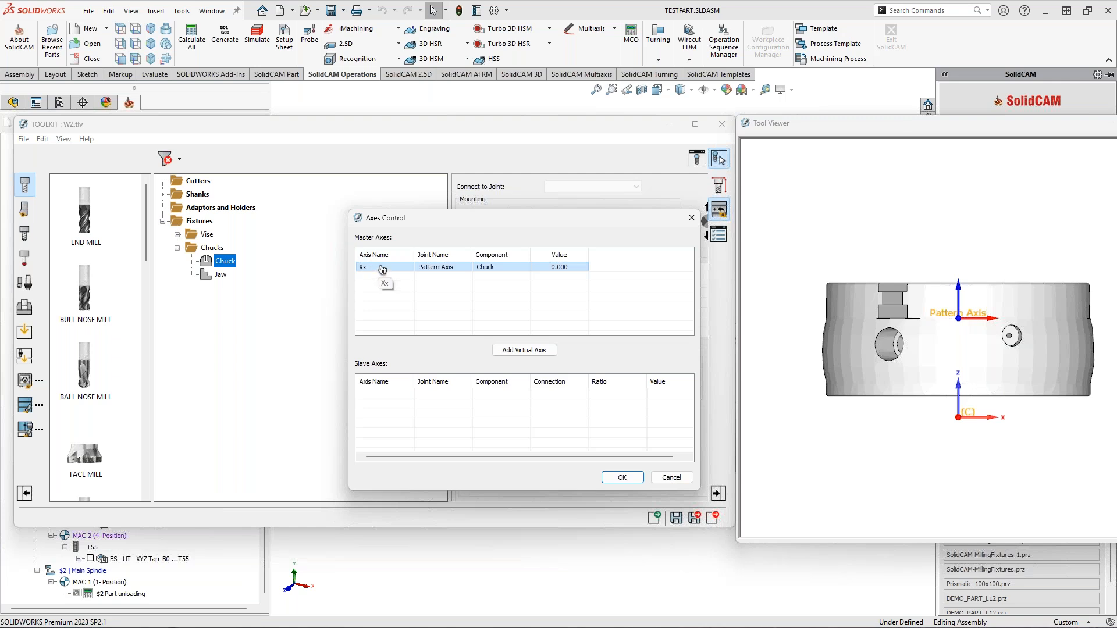
pyautogui.moveTo(477, 224); pyautogui.dragTo(458, 220)
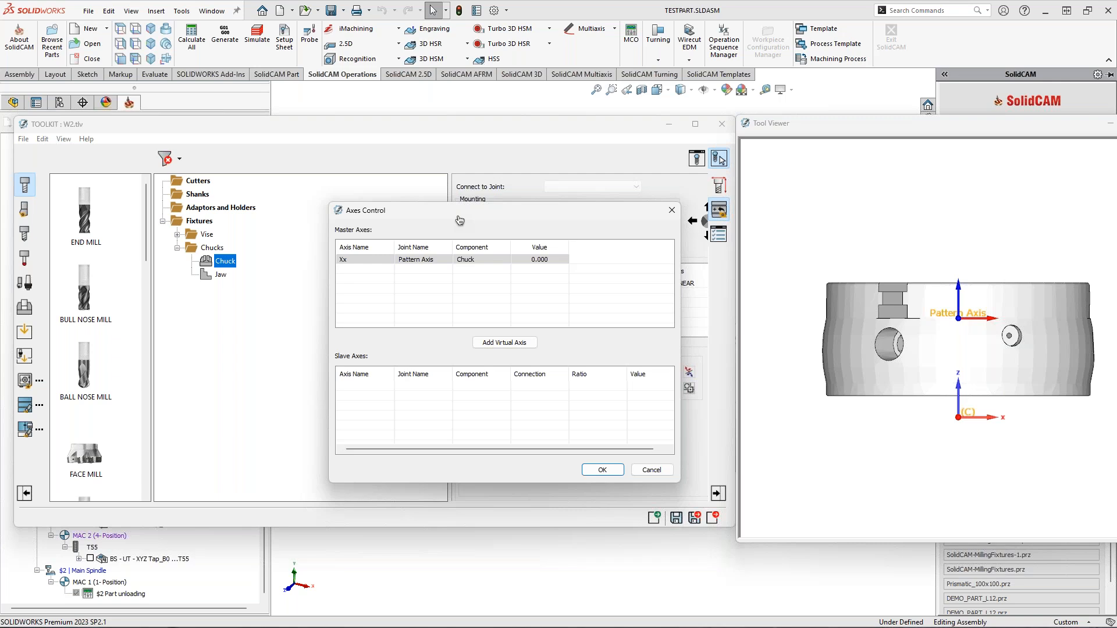
pyautogui.moveTo(463, 216); pyautogui.dragTo(454, 217)
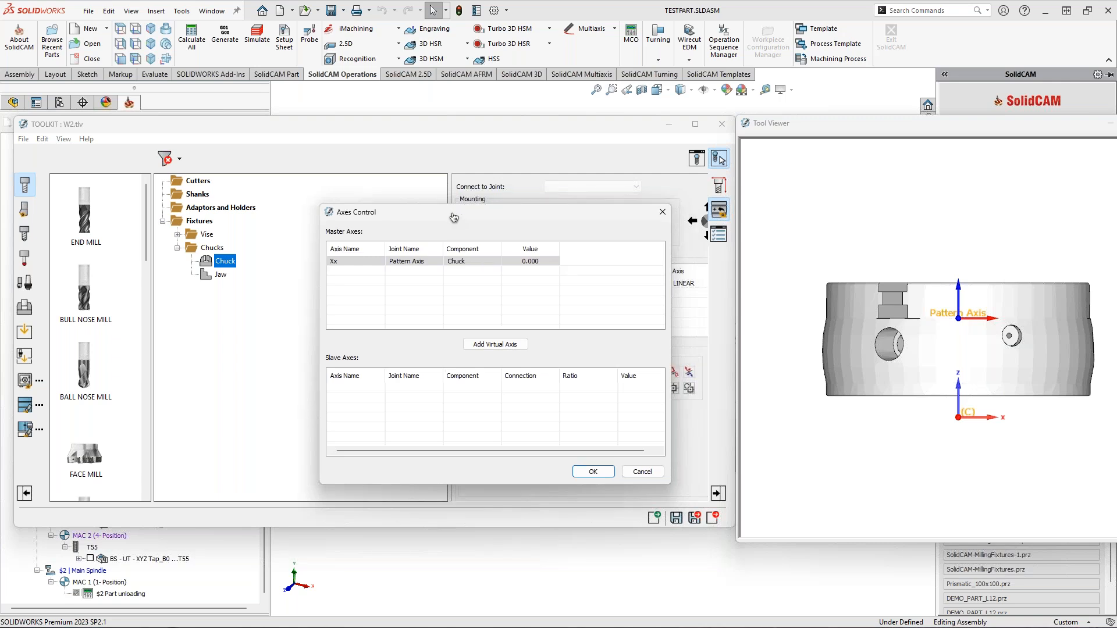
pyautogui.click(496, 344)
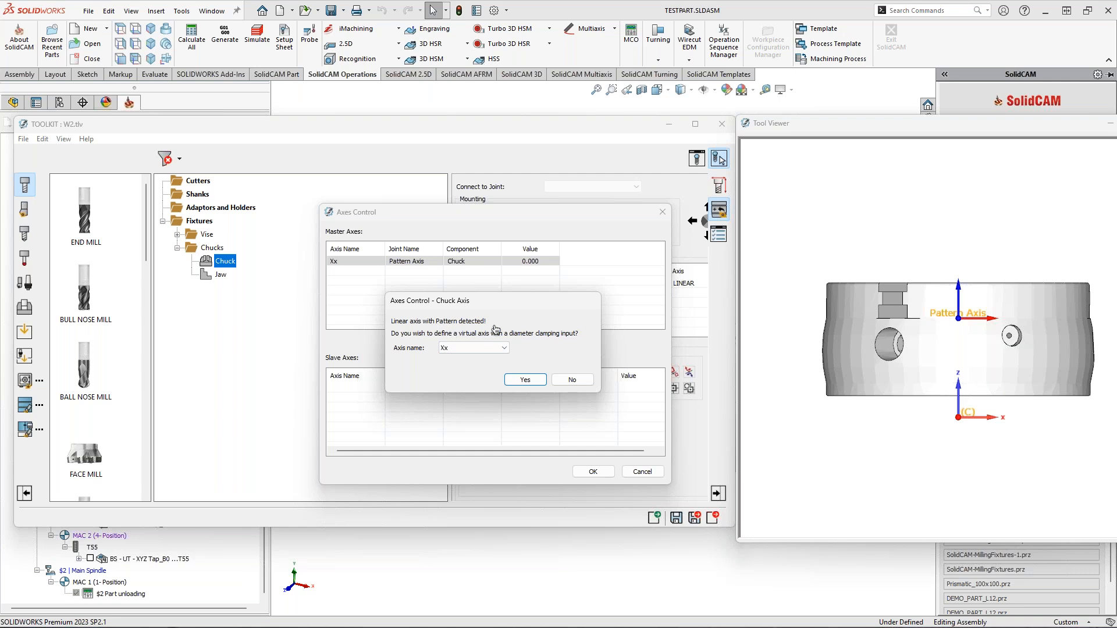
pyautogui.click(526, 379)
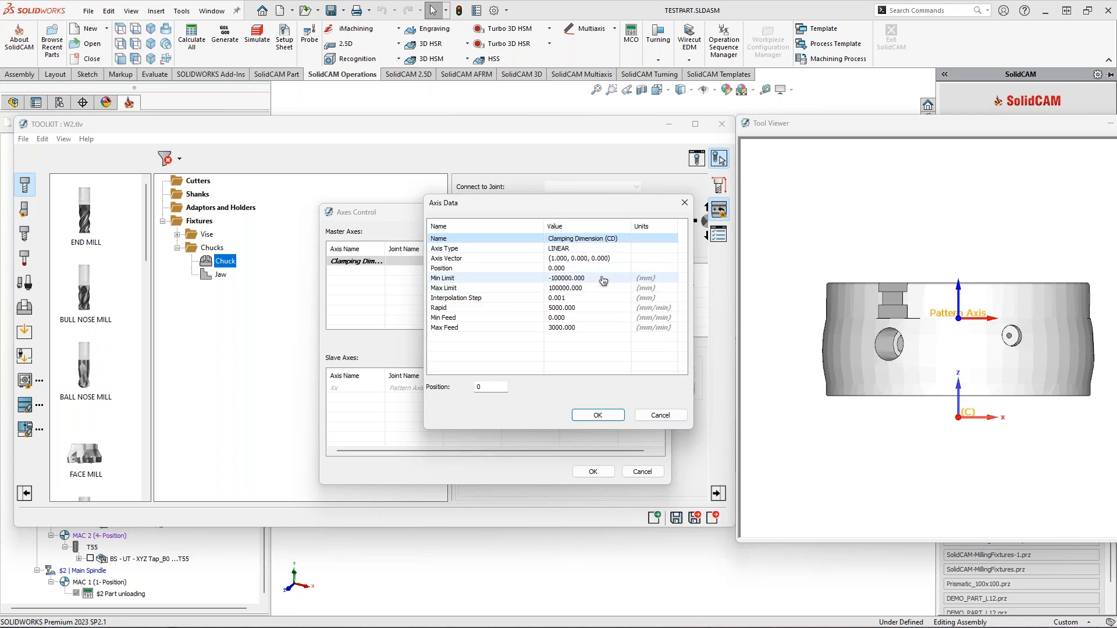
pyautogui.click(597, 416)
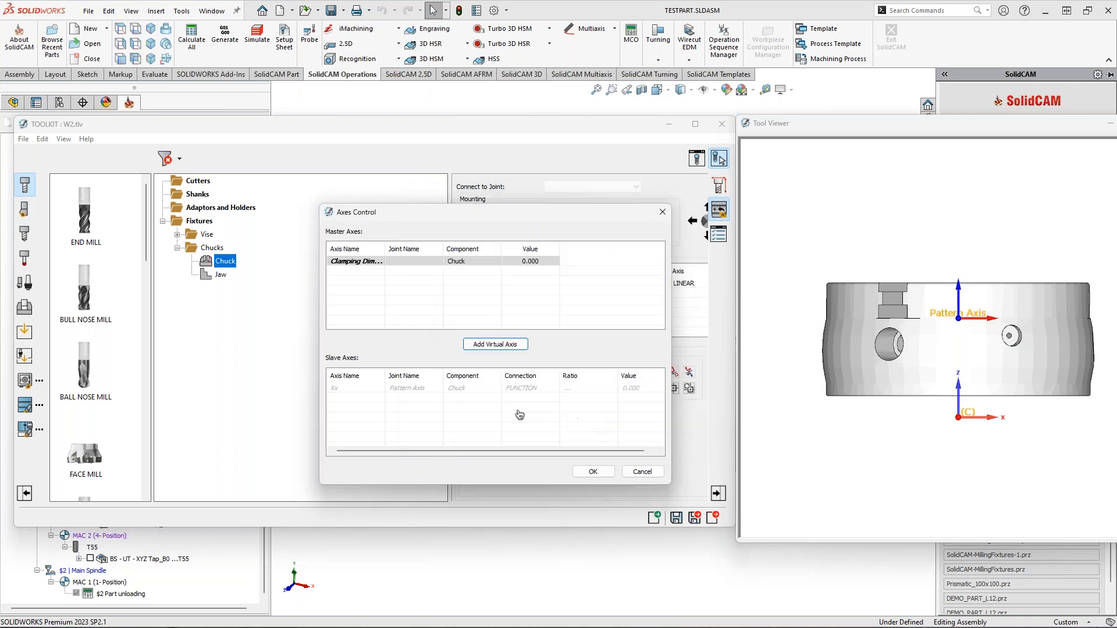
# - Widen the master axis name column, accept the axes control settings, and save and close the W2 library
pyautogui.moveTo(384, 248); pyautogui.dragTo(436, 247)
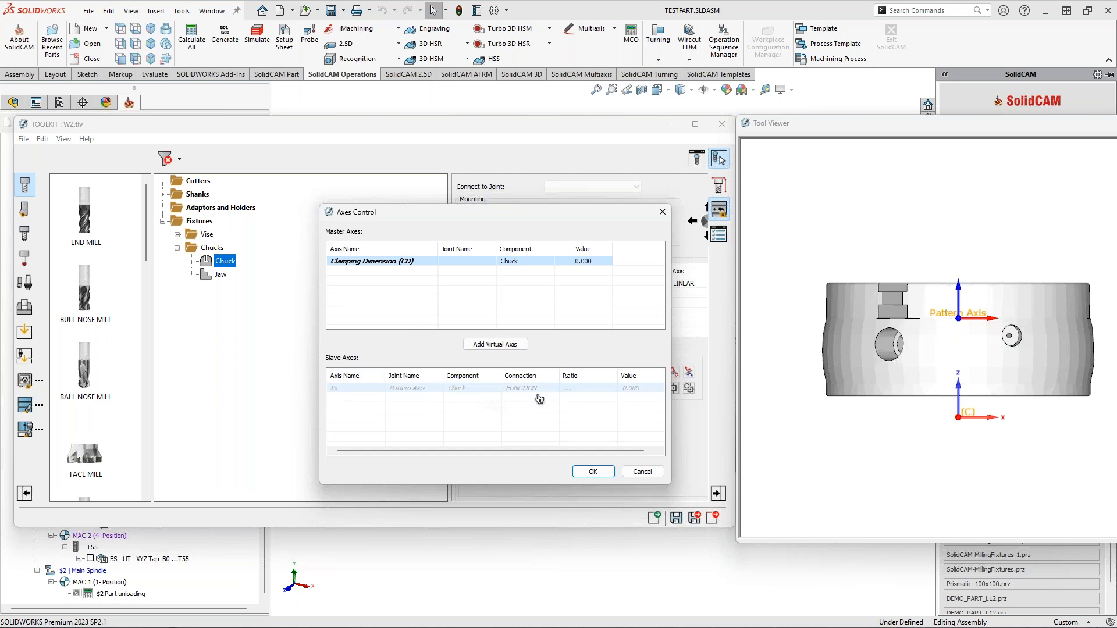
pyautogui.click(595, 477)
pyautogui.click(583, 317)
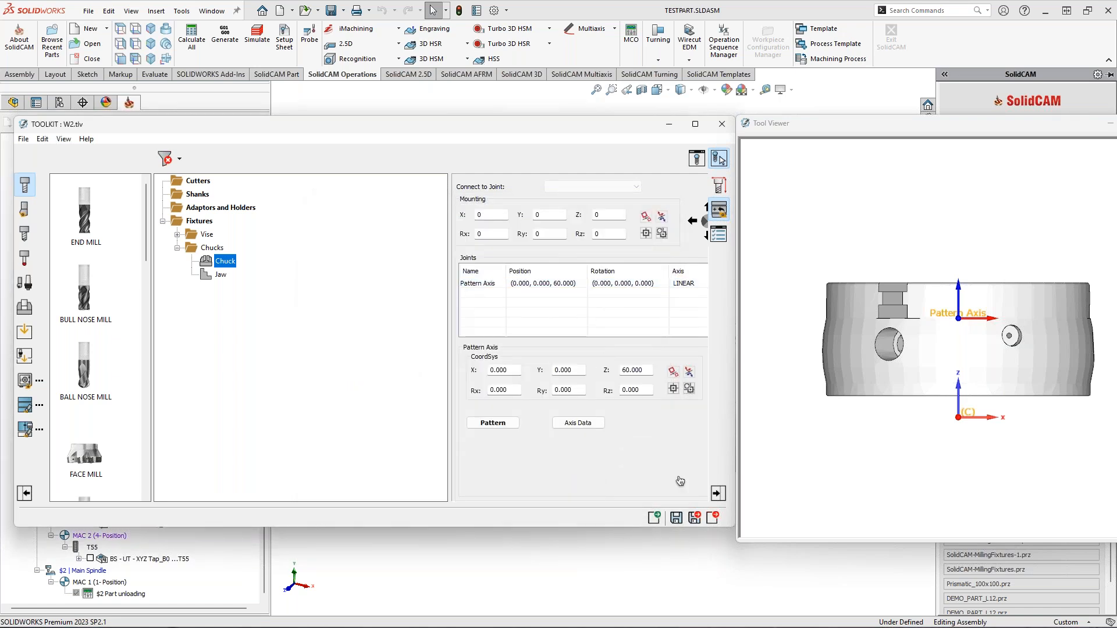
pyautogui.click(695, 517)
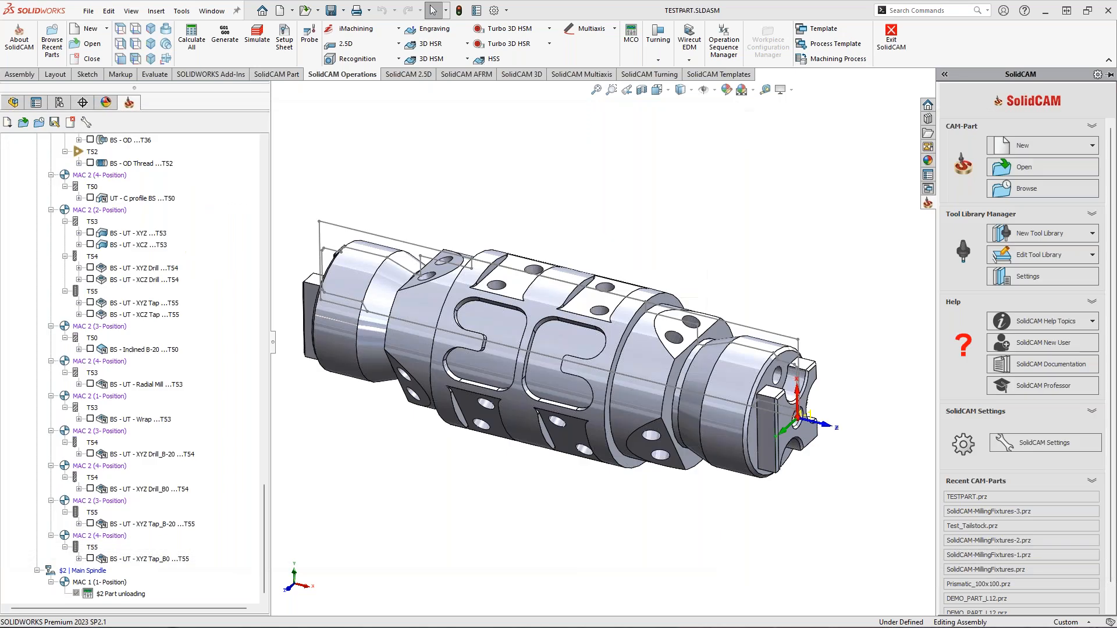
# - Edit the TESTPART Setup, change the Main Spindle's fixture selection, and open a fresh fixture definition in ToolKit
pyautogui.scroll(-10, 158, 407)
pyautogui.scroll(15, 158, 407)
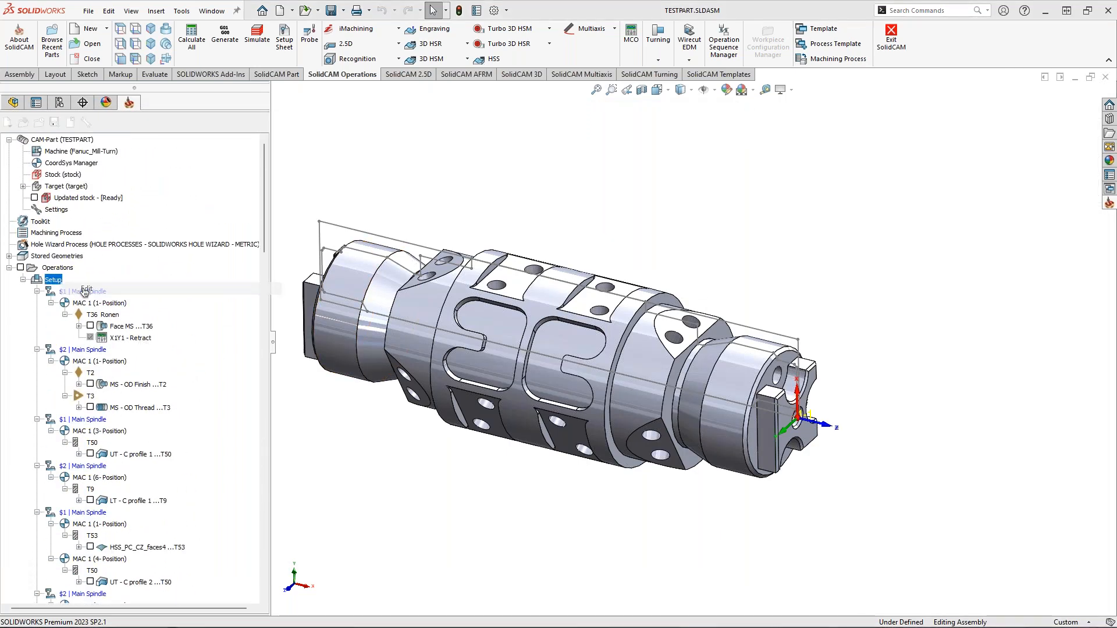
pyautogui.click(403, 204)
pyautogui.click(393, 214)
pyautogui.click(426, 205)
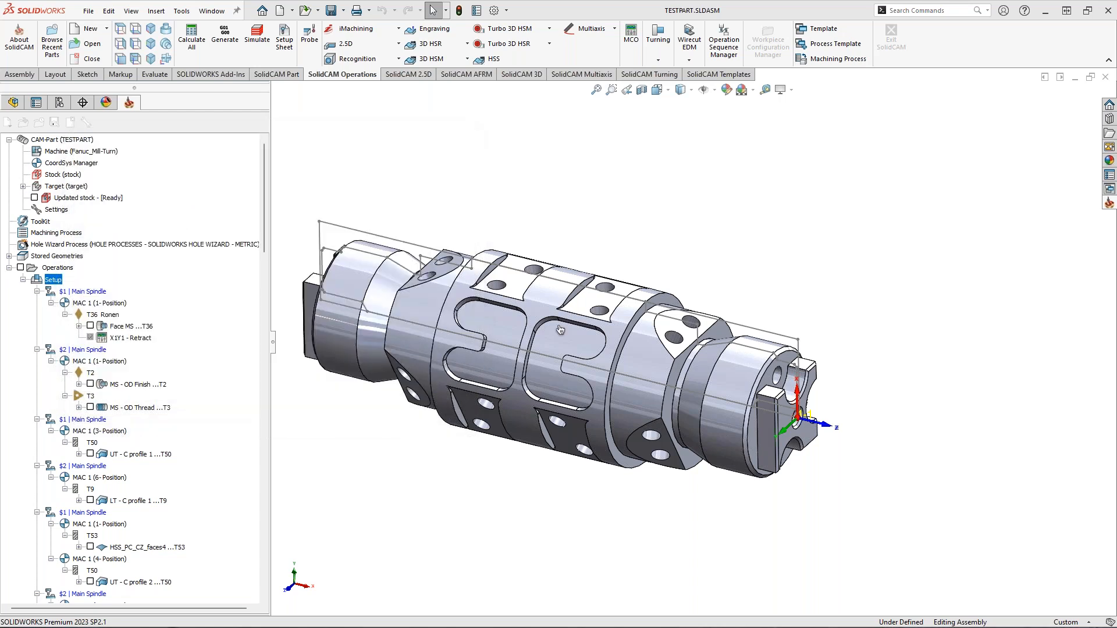
pyautogui.scroll(-5, 129, 351)
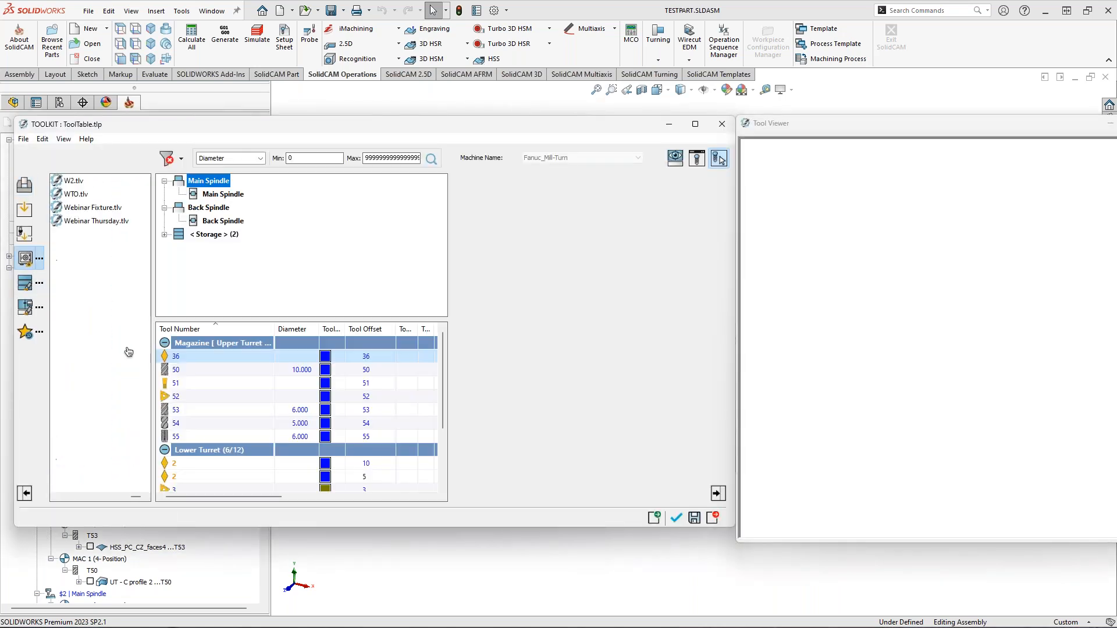
# - Mount the Chuck from the W2 library on the empty Main Spindle and attach the Jaw to it
pyautogui.doubleClick(73, 180)
pyautogui.click(74, 261)
pyautogui.moveTo(121, 273); pyautogui.dragTo(250, 226)
pyautogui.moveTo(933, 279); pyautogui.dragTo(896, 326, button='middle')
# - Add a part mounting to the newly mounted Chuck, located on its front face at Z 81.5
pyautogui.click(241, 221)
pyautogui.rightClick(241, 221)
pyautogui.click(283, 298)
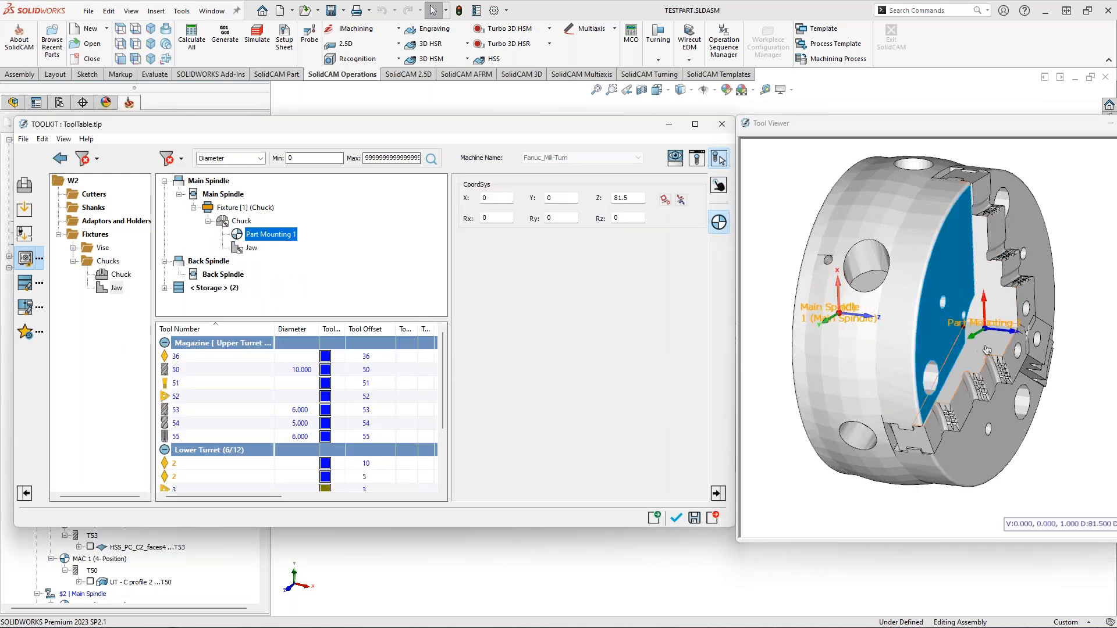
pyautogui.moveTo(987, 350); pyautogui.dragTo(943, 375, button='middle')
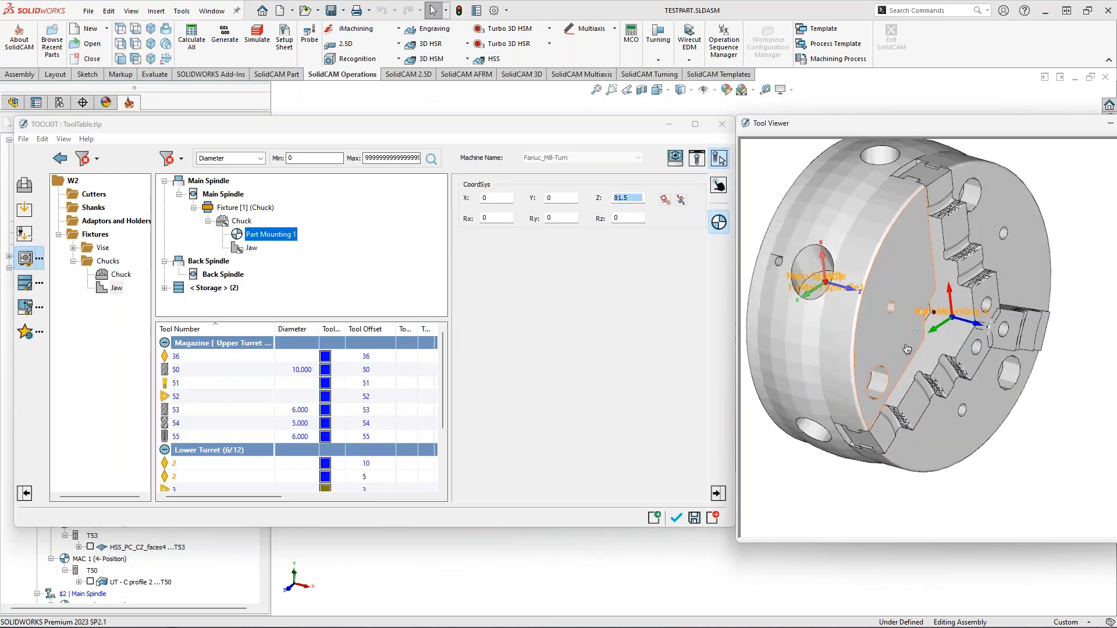
# - Try Clamping Dimension (CD) values of 20 and 70 in the fixture data to move the chuck's jaws
pyautogui.click(718, 186)
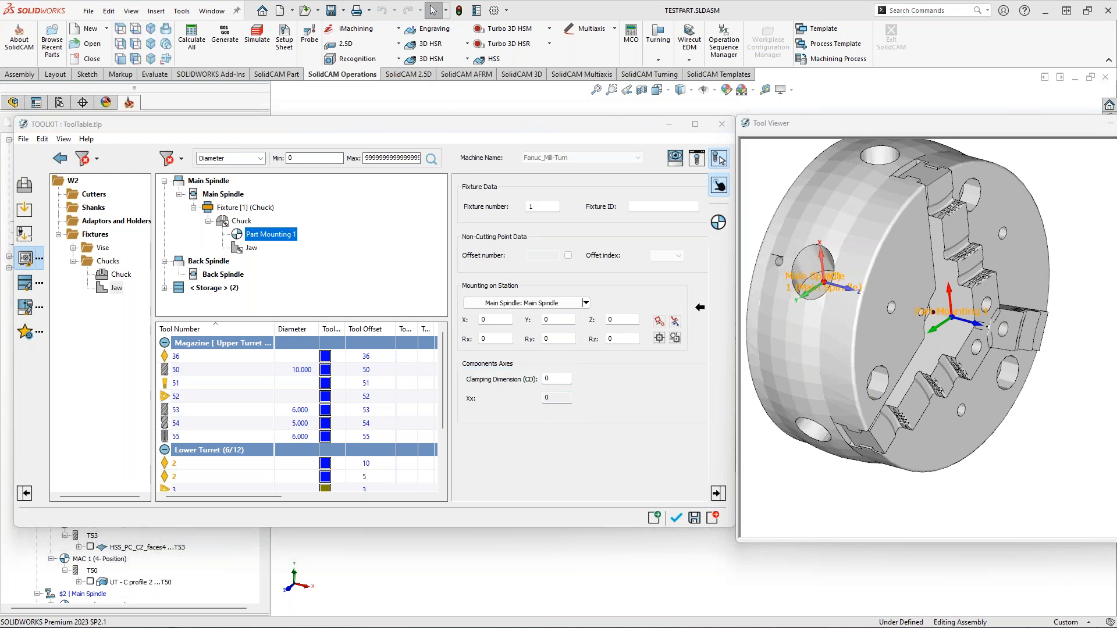
pyautogui.moveTo(1053, 348); pyautogui.dragTo(1009, 338, button='middle')
pyautogui.scroll(5, 1009, 337)
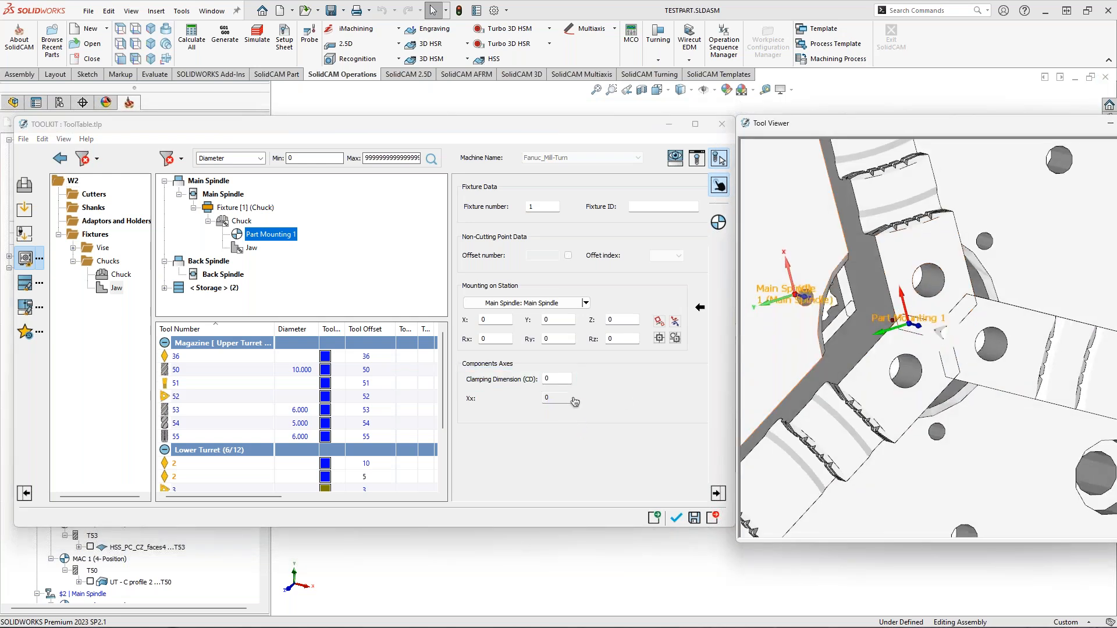
pyautogui.doubleClick(555, 378)
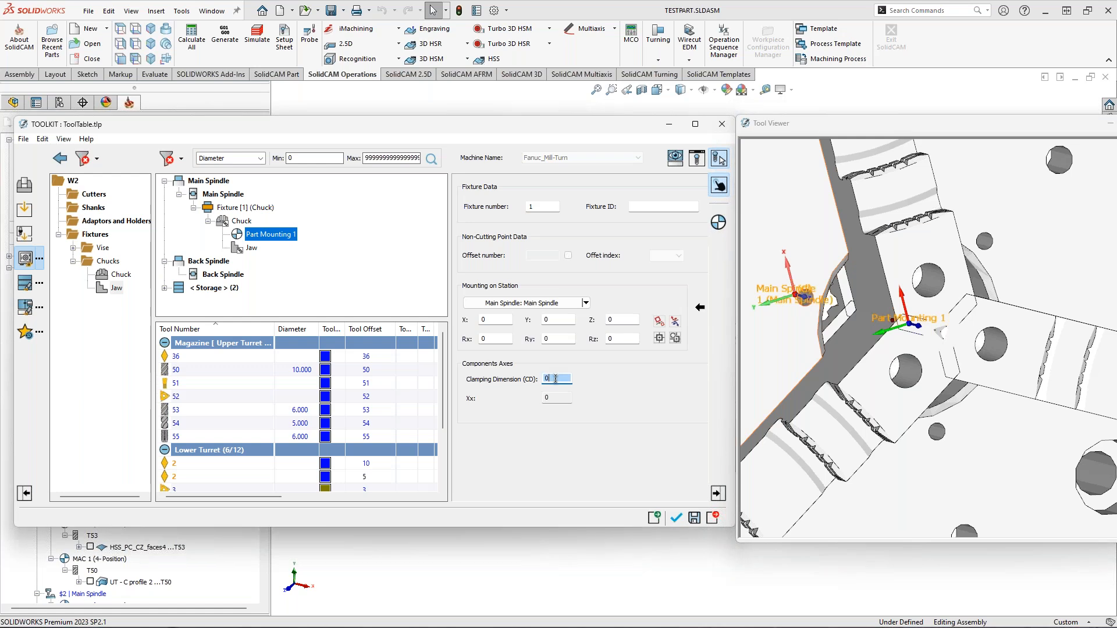
pyautogui.write('30')
pyautogui.press('Return')
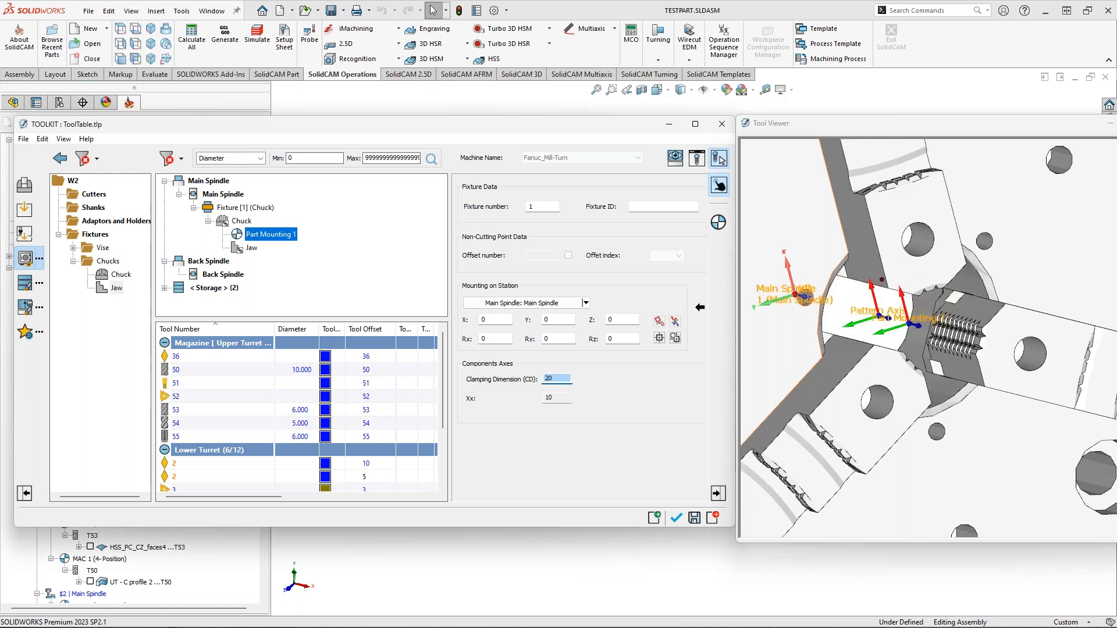
pyautogui.write('70')
pyautogui.press('Return')
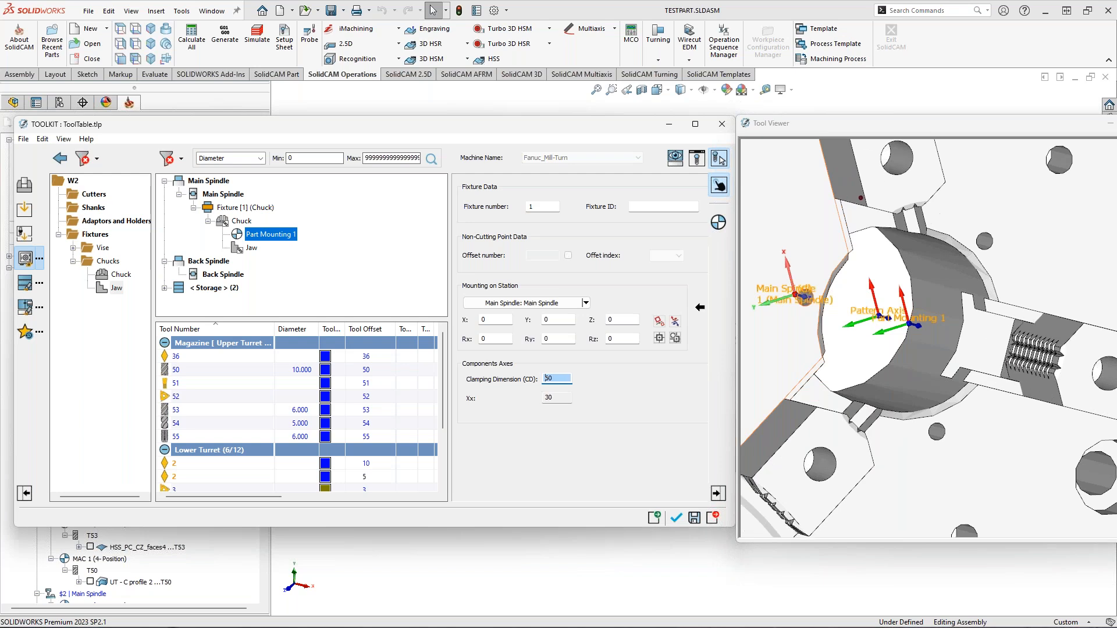
pyautogui.click(824, 360)
pyautogui.scroll(-5, 926, 373)
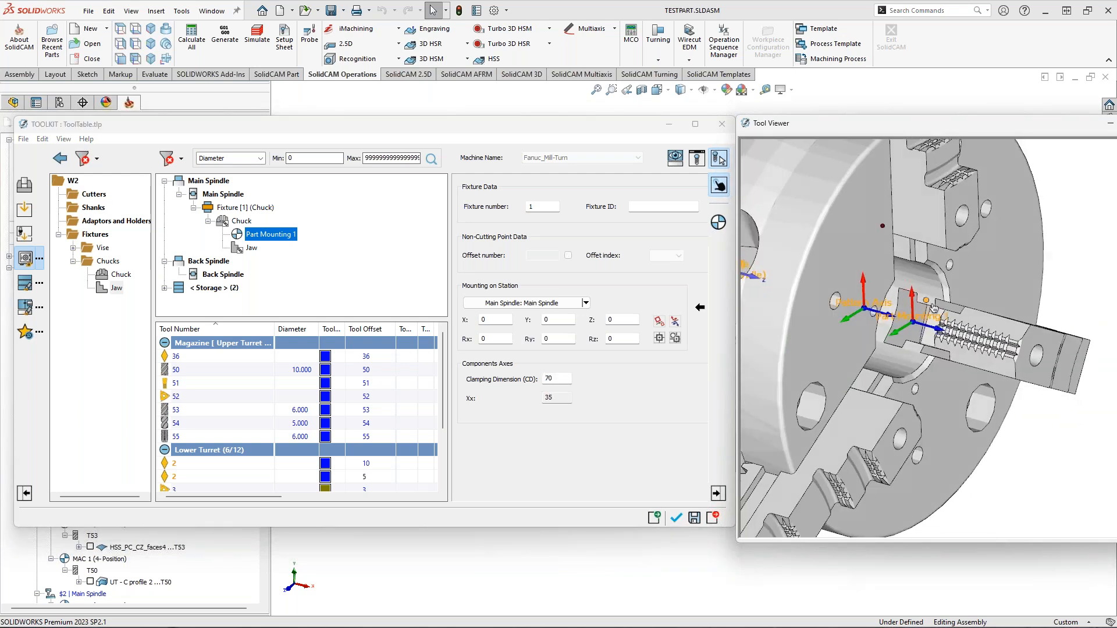
# - Set the fixture's Clamping Dimension (CD) to 60 and accept the chuck assembly for the Main Spindle
pyautogui.moveTo(898, 378); pyautogui.dragTo(923, 366, button='middle')
pyautogui.click(555, 379)
pyautogui.scroll(-10, 557, 380)
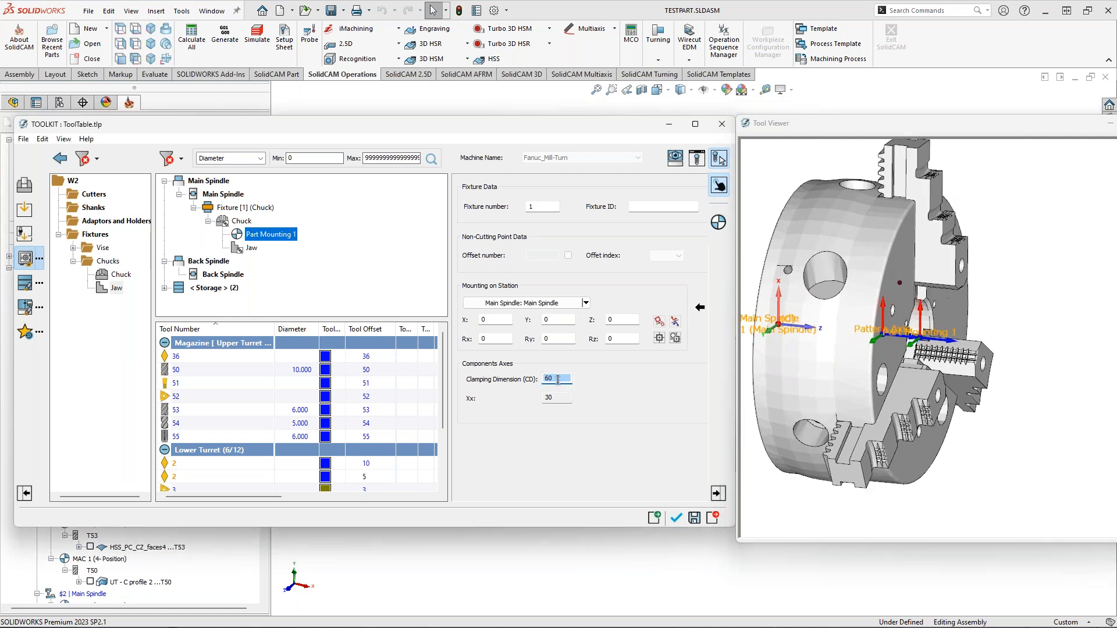
pyautogui.click(675, 519)
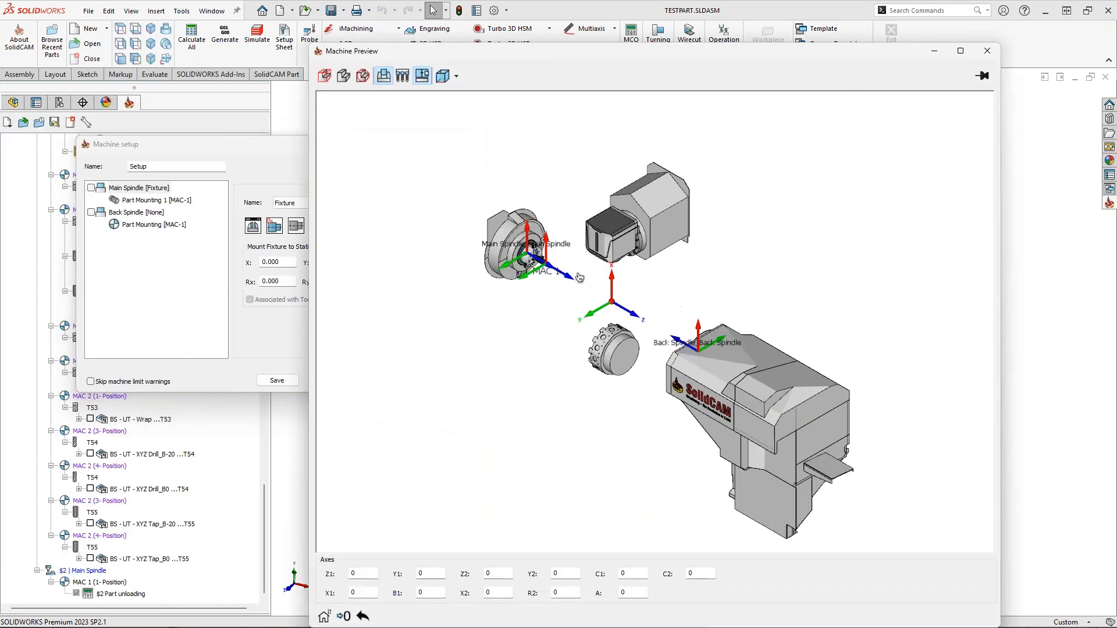
# - For Part Mounting 1 on the Main Spindle, set the workpiece Z to 130 and automatically calculate the clamping dimension
pyautogui.scroll(10, 500, 237)
pyautogui.moveTo(576, 343); pyautogui.dragTo(692, 275, button='middle')
pyautogui.moveTo(682, 53); pyautogui.dragTo(828, 56)
pyautogui.click(156, 199)
pyautogui.click(416, 231)
pyautogui.scroll(-1, 416, 230)
pyautogui.scroll(2, 416, 230)
pyautogui.click(435, 312)
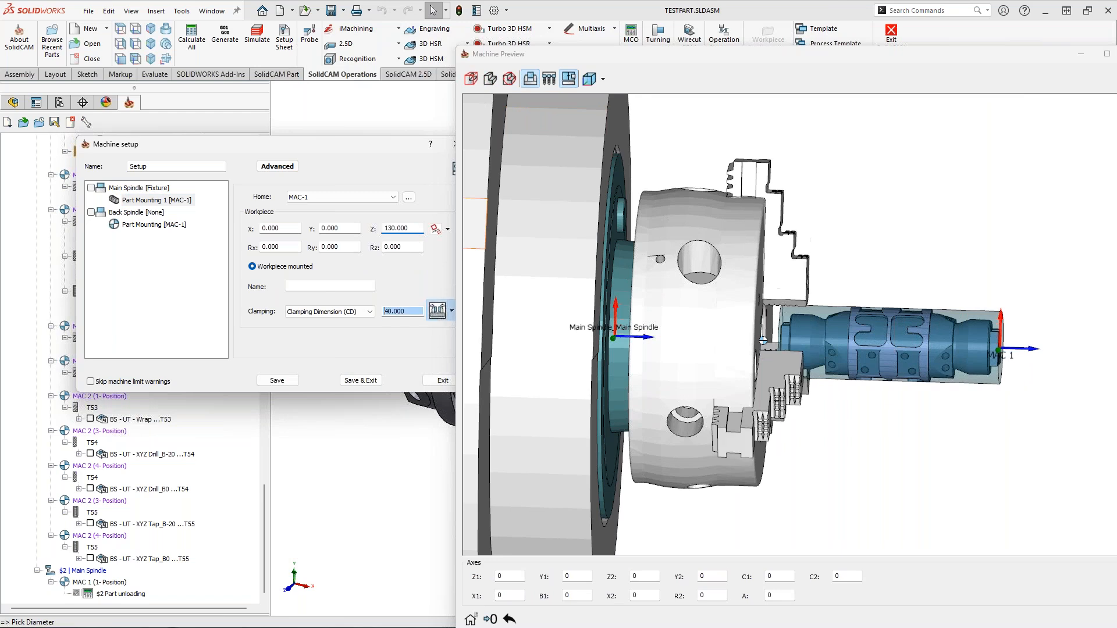
# - Define the Clamping Dimension (CD) by picking a diameter on the clamped end of the workpiece
pyautogui.moveTo(727, 349); pyautogui.dragTo(804, 324, button='middle')
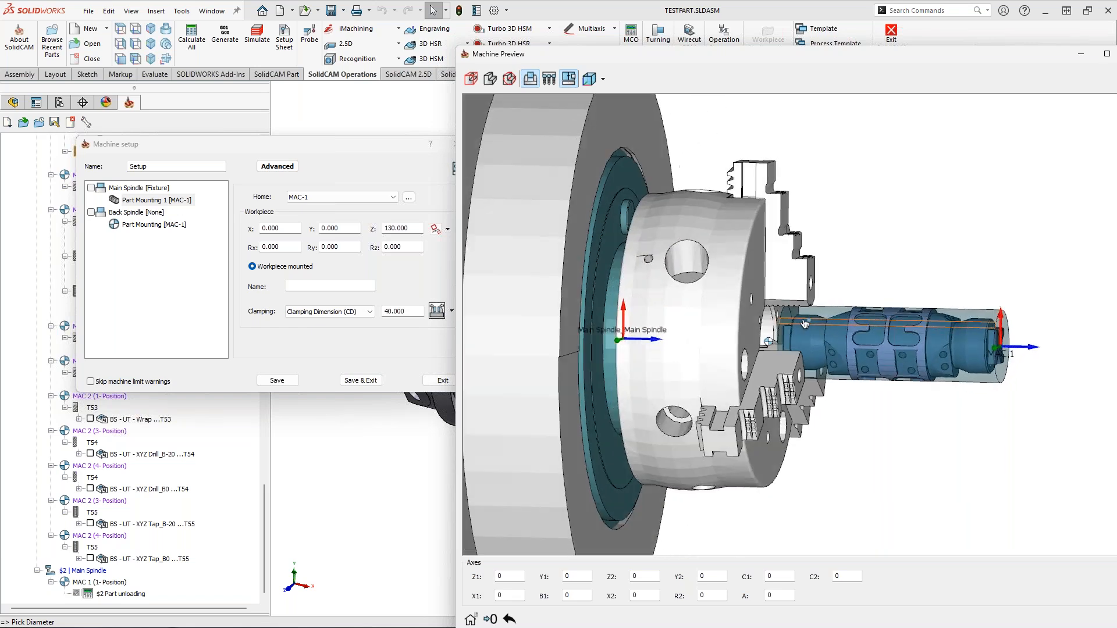
pyautogui.click(451, 311)
pyautogui.click(495, 332)
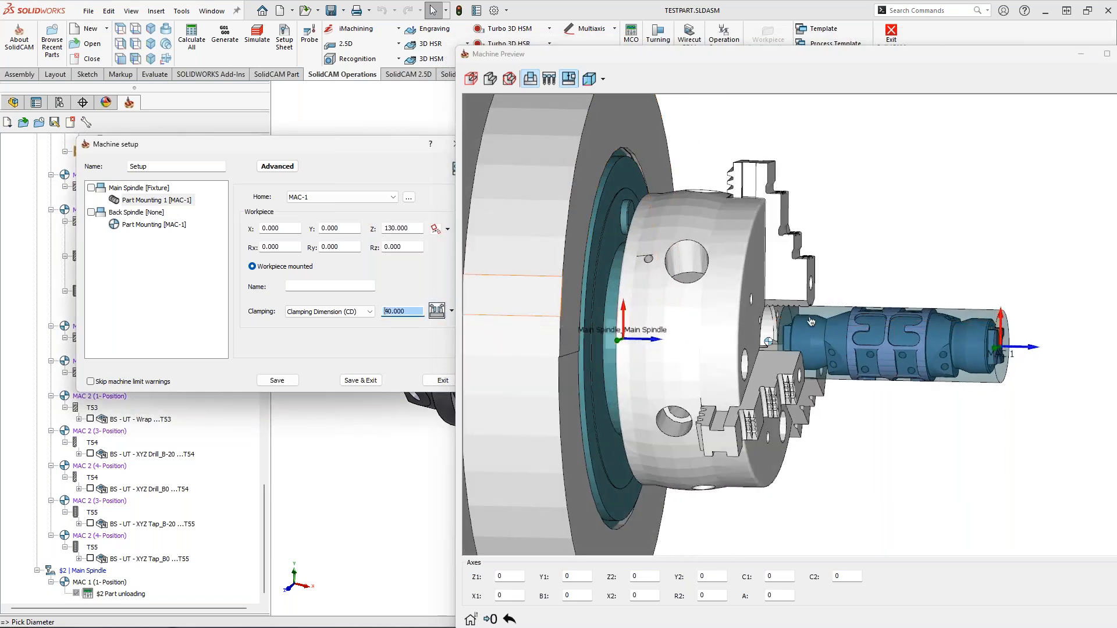
pyautogui.click(818, 328)
pyautogui.scroll(3, 818, 328)
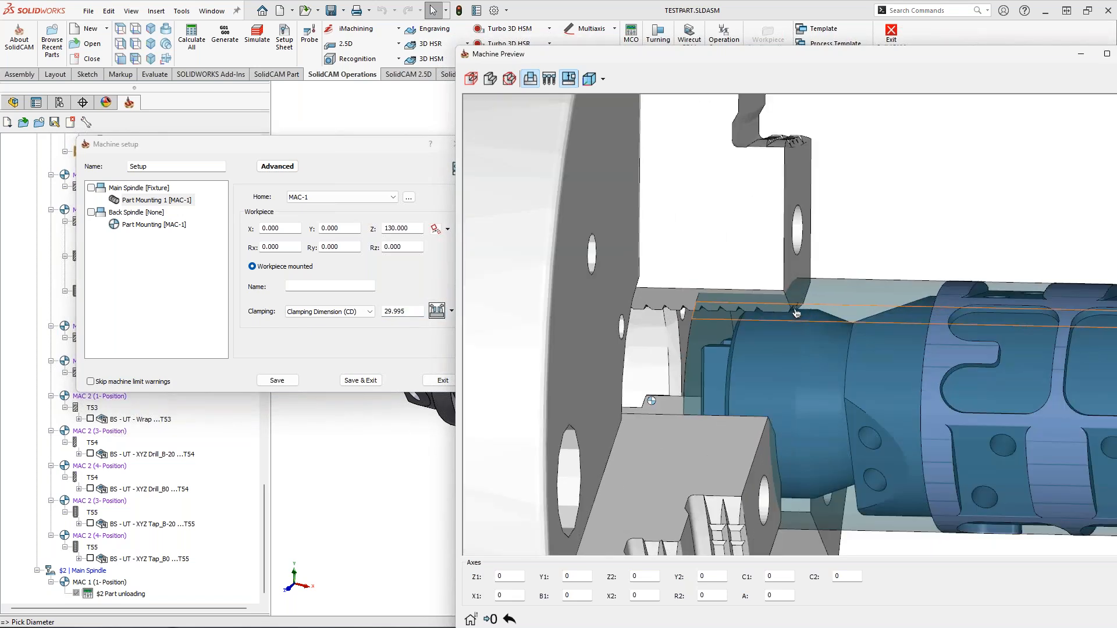
pyautogui.scroll(-5, 803, 317)
pyautogui.moveTo(800, 315); pyautogui.dragTo(786, 321, button='middle')
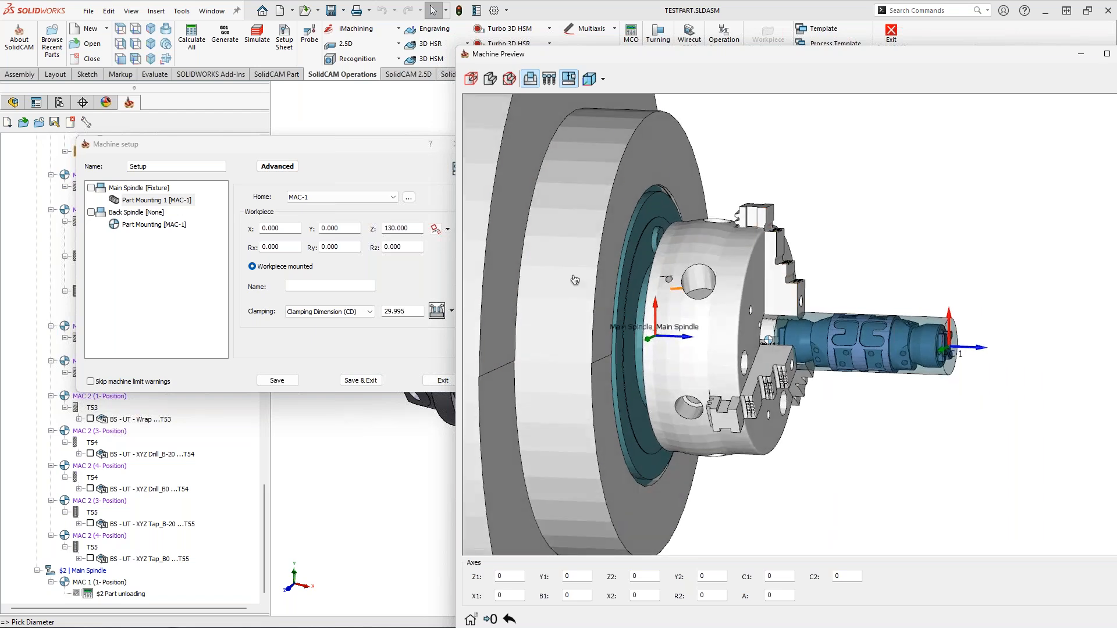
# - Reposition Part Mounting 1's stock by matching its rear face to the front face of a chuck jaw
pyautogui.click(165, 202)
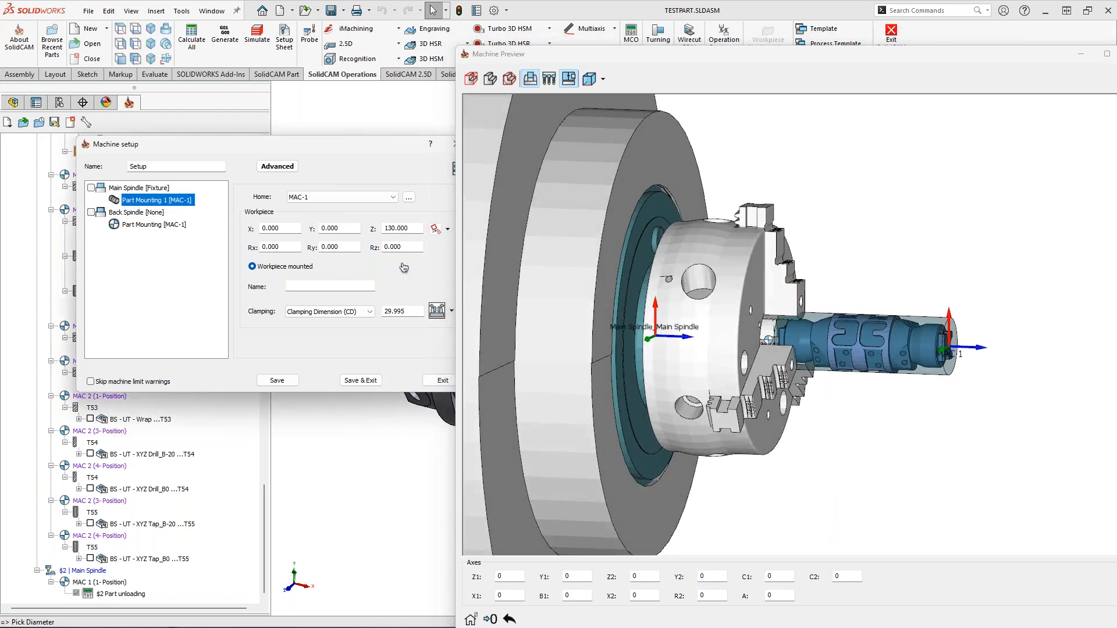
pyautogui.click(437, 230)
pyautogui.scroll(2, 772, 334)
pyautogui.moveTo(773, 334); pyautogui.dragTo(730, 325, button='middle')
pyautogui.scroll(2, 692, 281)
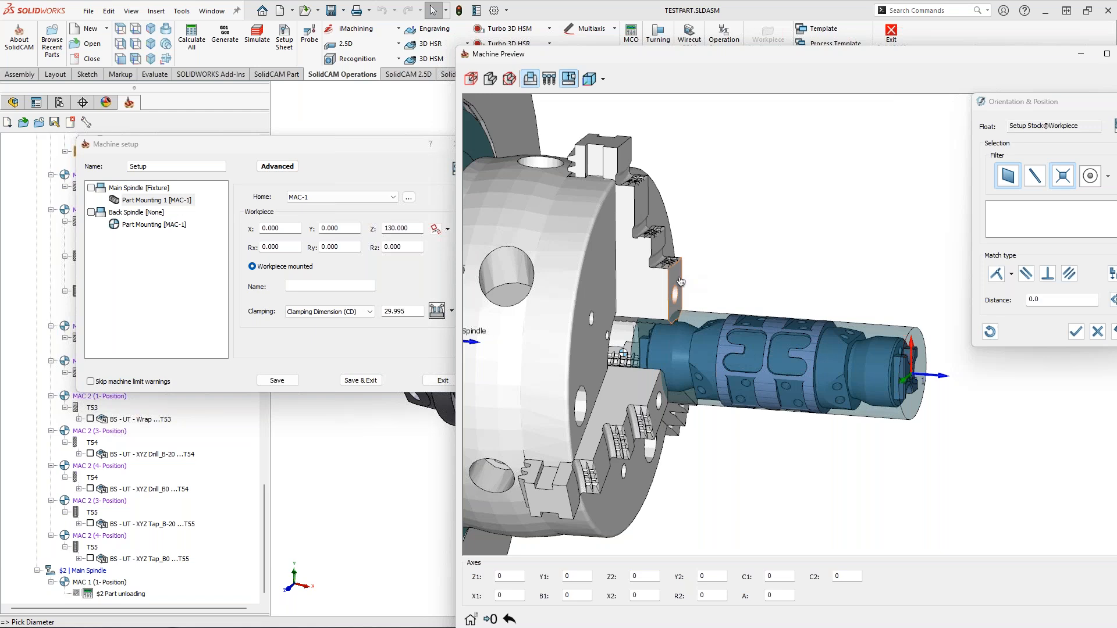
pyautogui.click(1028, 223)
pyautogui.moveTo(638, 338); pyautogui.dragTo(676, 334, button='middle')
pyautogui.click(634, 344)
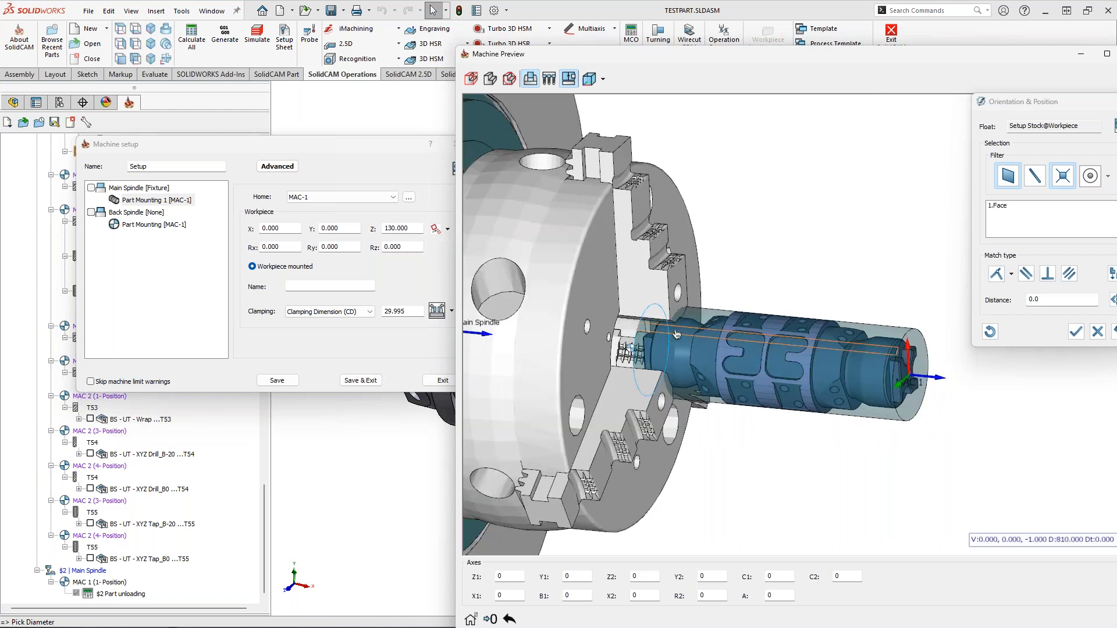
pyautogui.click(684, 278)
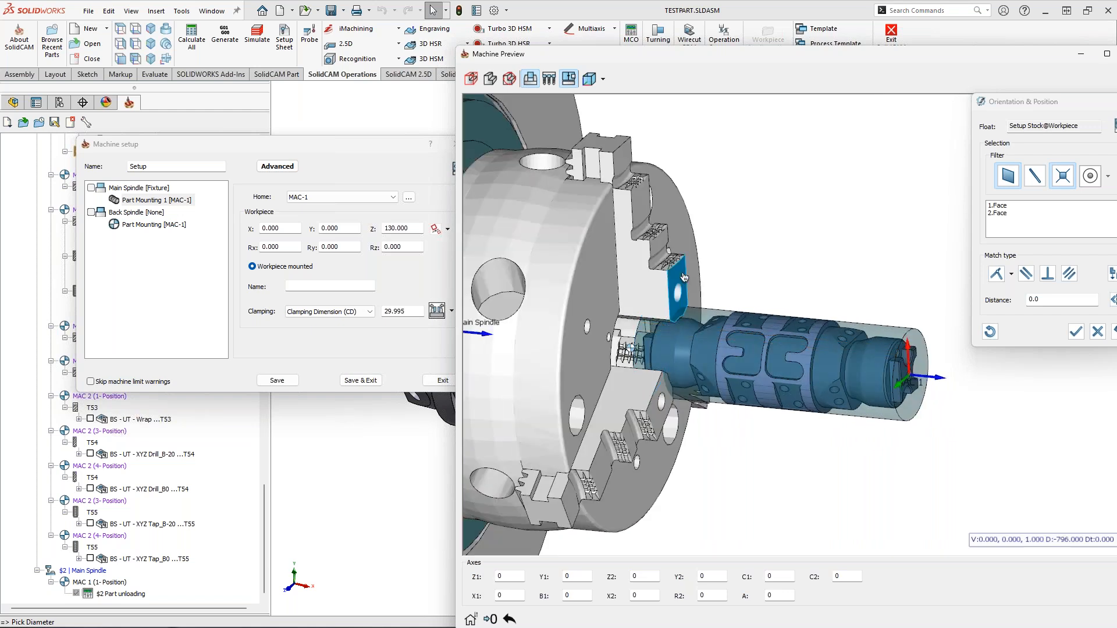
pyautogui.click(996, 274)
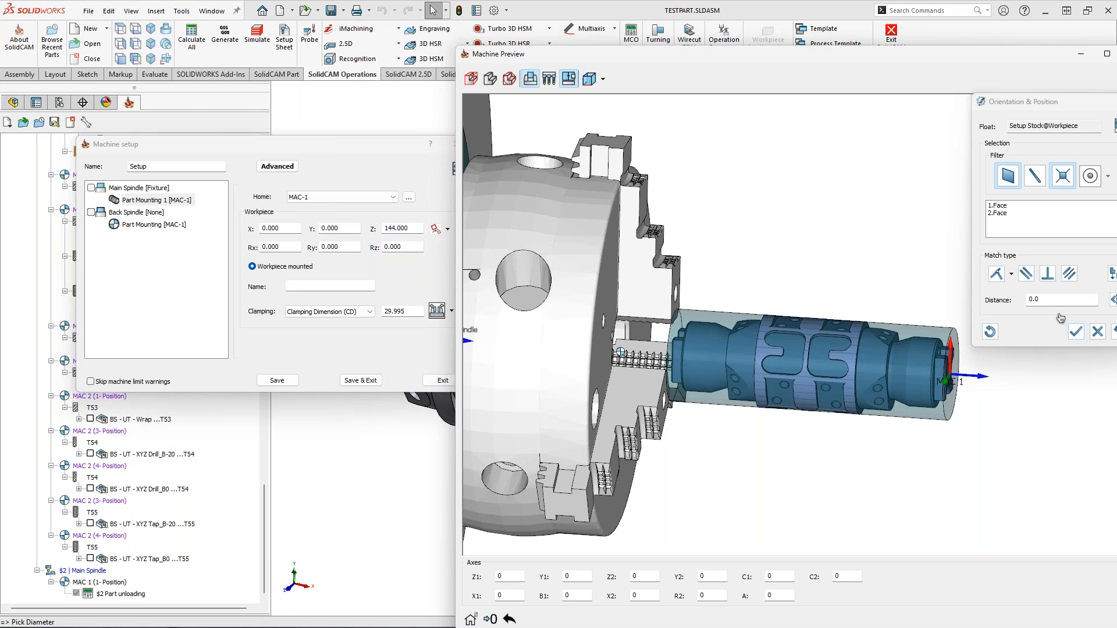
pyautogui.click(1077, 338)
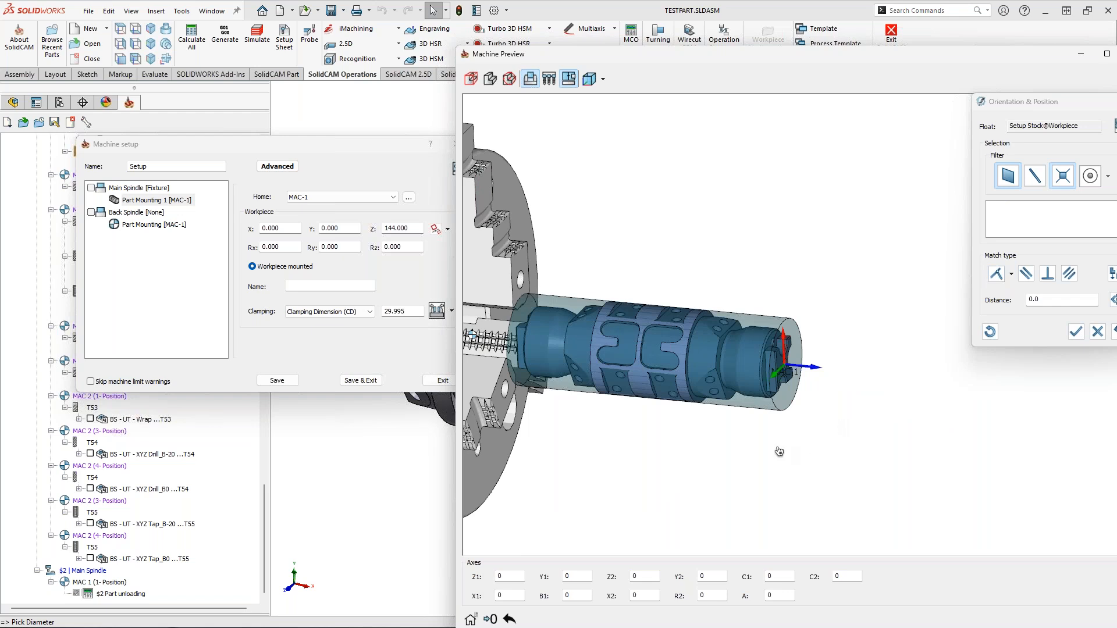
# - Match the stock's front face to the jaw's front face at a distance of 75, and automatically recalculate the clamping dimension
pyautogui.click(586, 288)
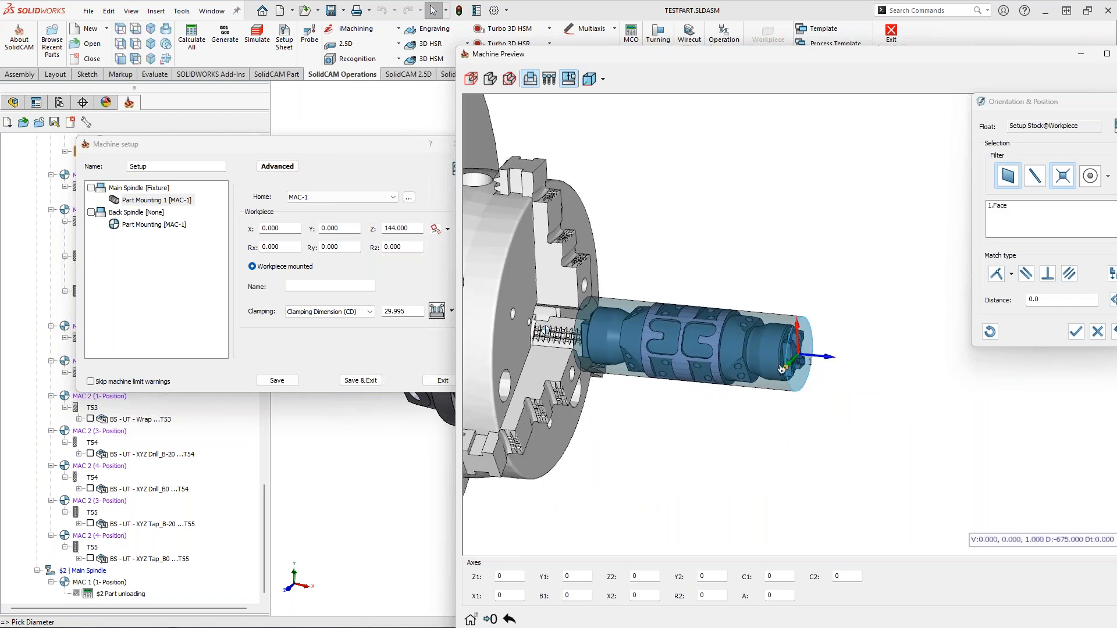
pyautogui.click(587, 289)
pyautogui.click(1000, 280)
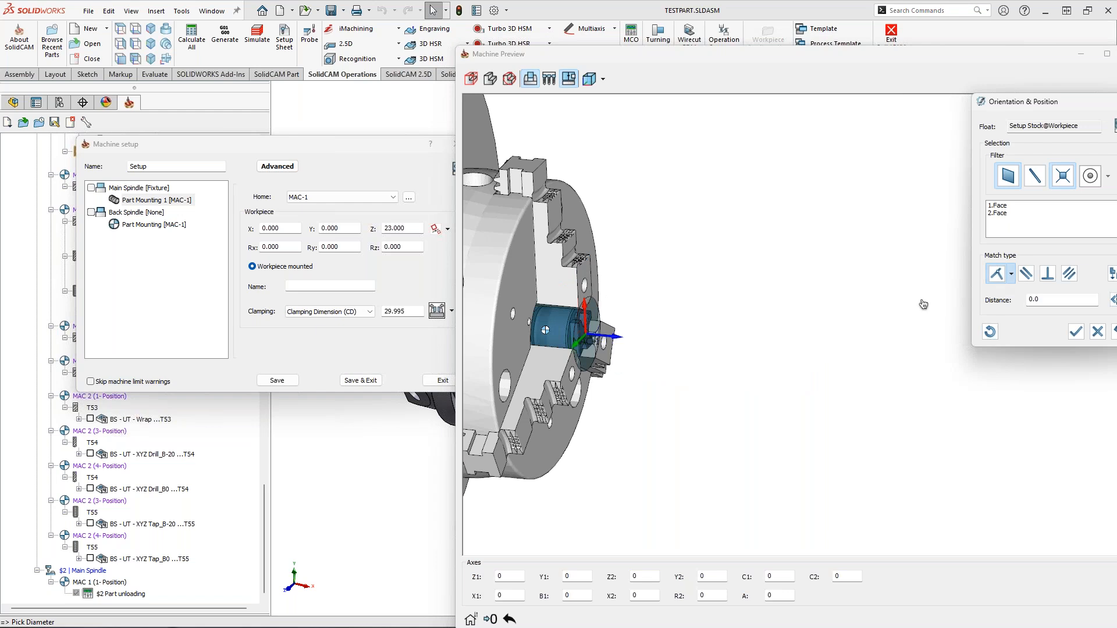
pyautogui.doubleClick(1050, 300)
pyautogui.write('75')
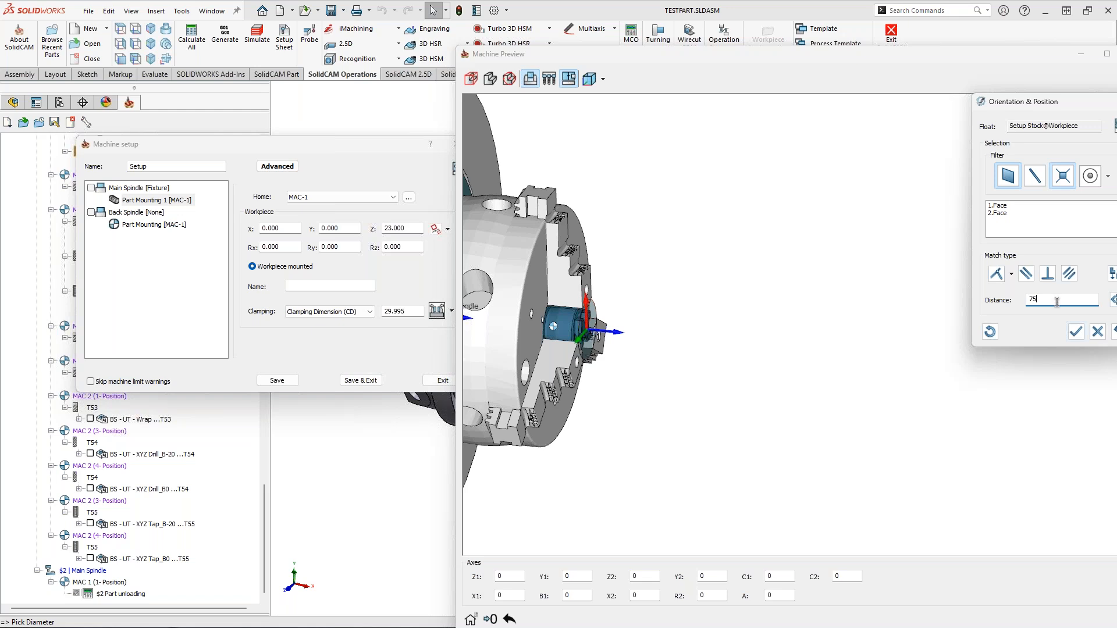
pyautogui.press('Return')
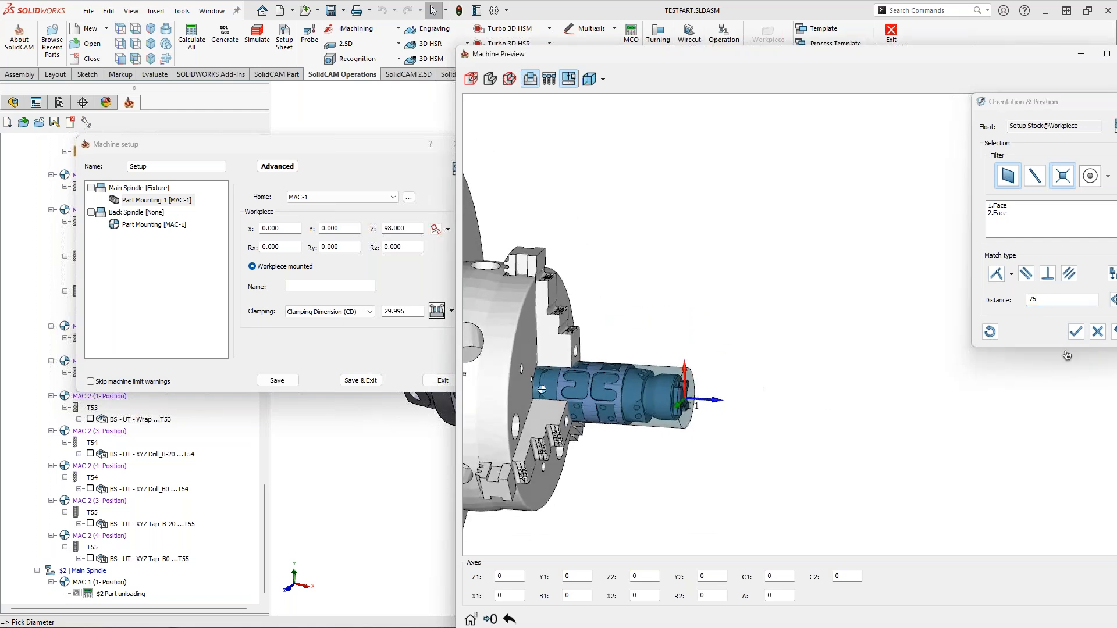
pyautogui.click(1078, 331)
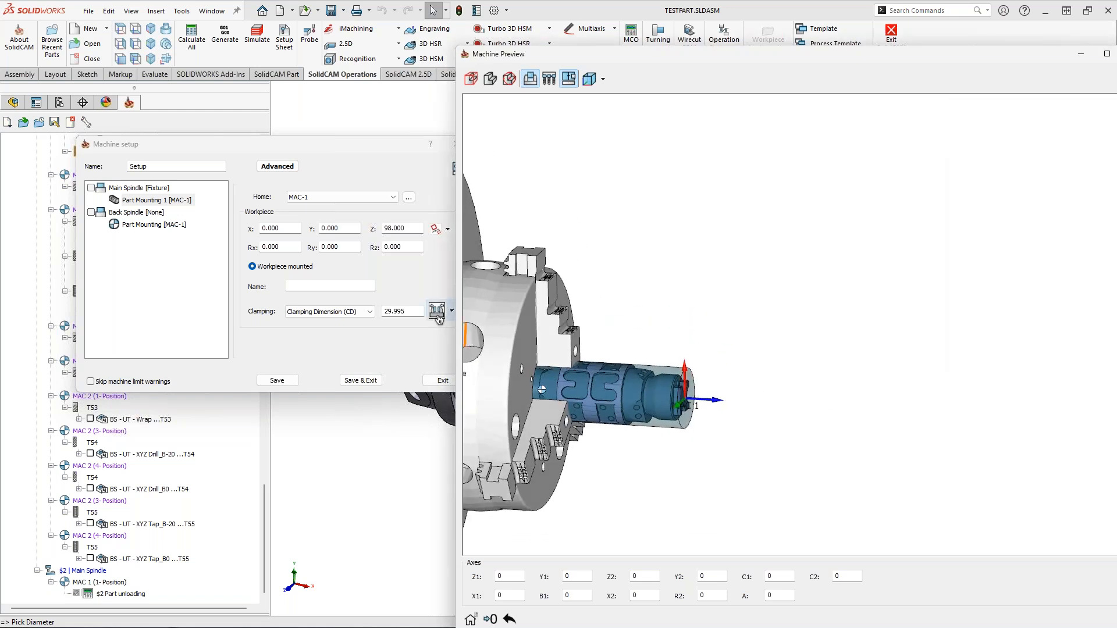
pyautogui.moveTo(582, 395); pyautogui.dragTo(714, 359, button='middle')
pyautogui.scroll(2, 610, 378)
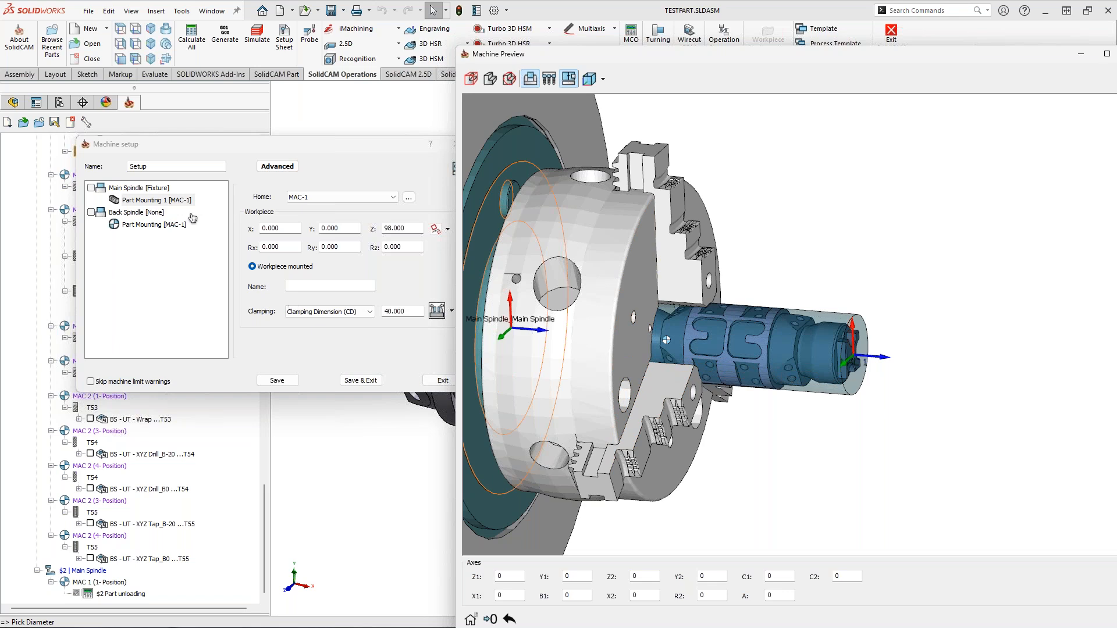
# - Set the Main Spindle's fixture to None, then save and exit the machine setup
pyautogui.click(167, 190)
pyautogui.click(308, 203)
pyautogui.click(299, 214)
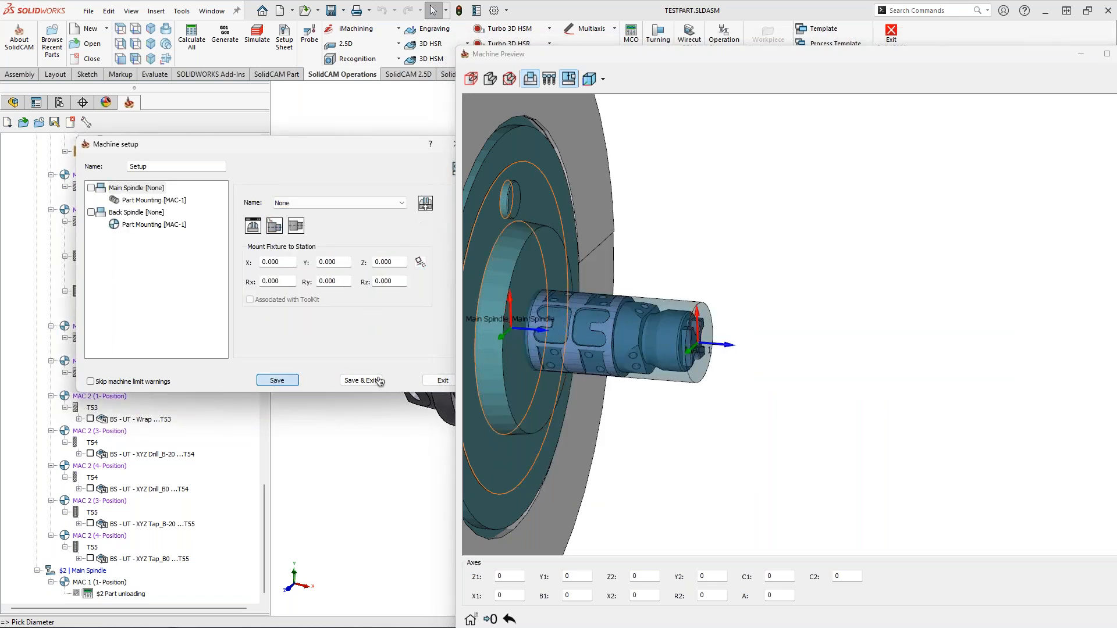
pyautogui.click(387, 412)
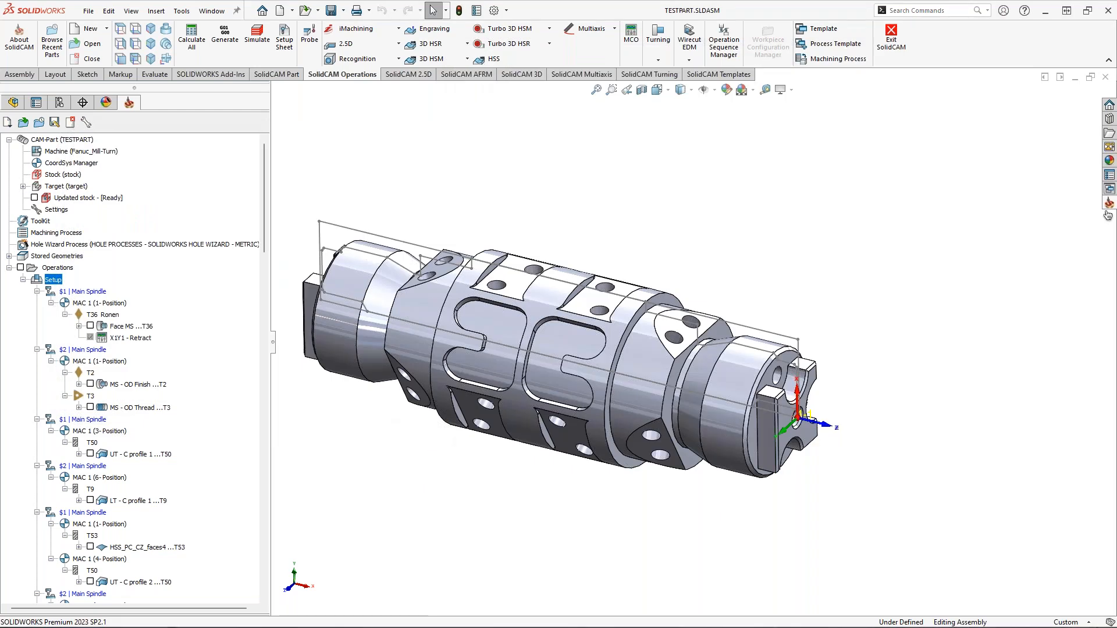
# - Open the W2 library from the Tools Libraries folder in ToolKit
pyautogui.click(1107, 208)
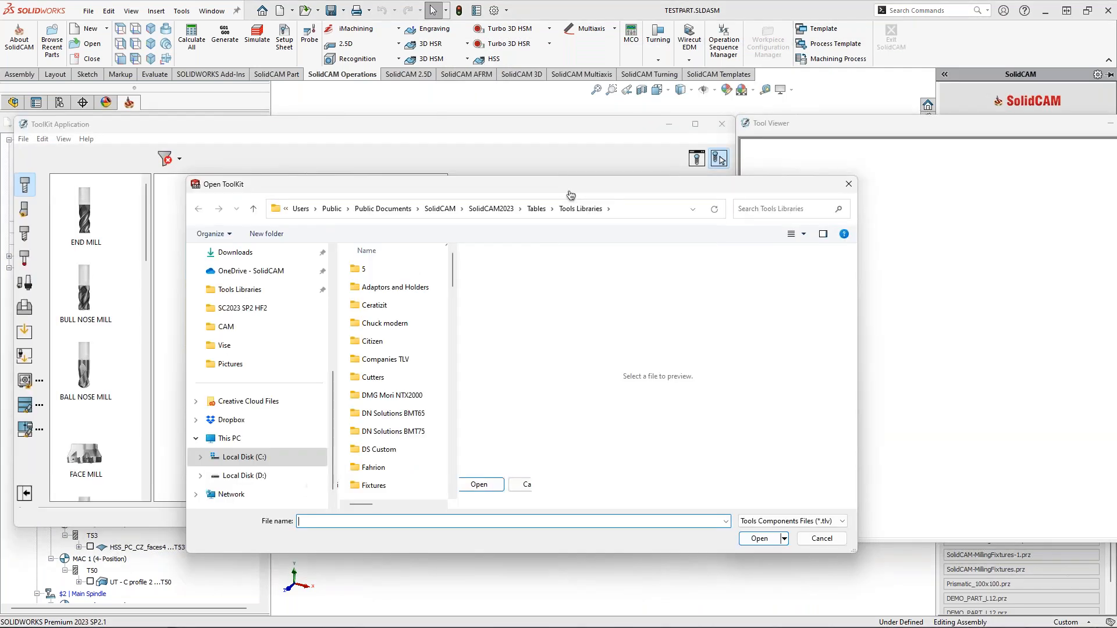
pyautogui.moveTo(569, 188); pyautogui.dragTo(560, 181)
pyautogui.moveTo(440, 262); pyautogui.dragTo(447, 487)
pyautogui.click(361, 431)
pyautogui.doubleClick(361, 432)
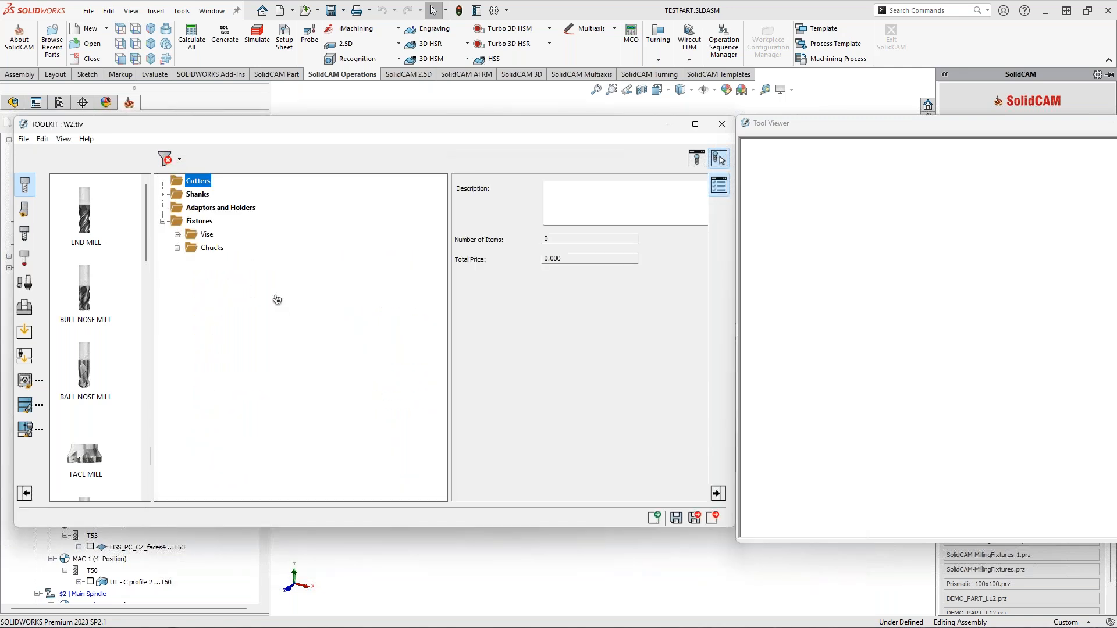
# - Add a second pattern axis to the joints of the Chuck in the Chucks folder and name it Jaw1
pyautogui.click(177, 247)
pyautogui.click(224, 261)
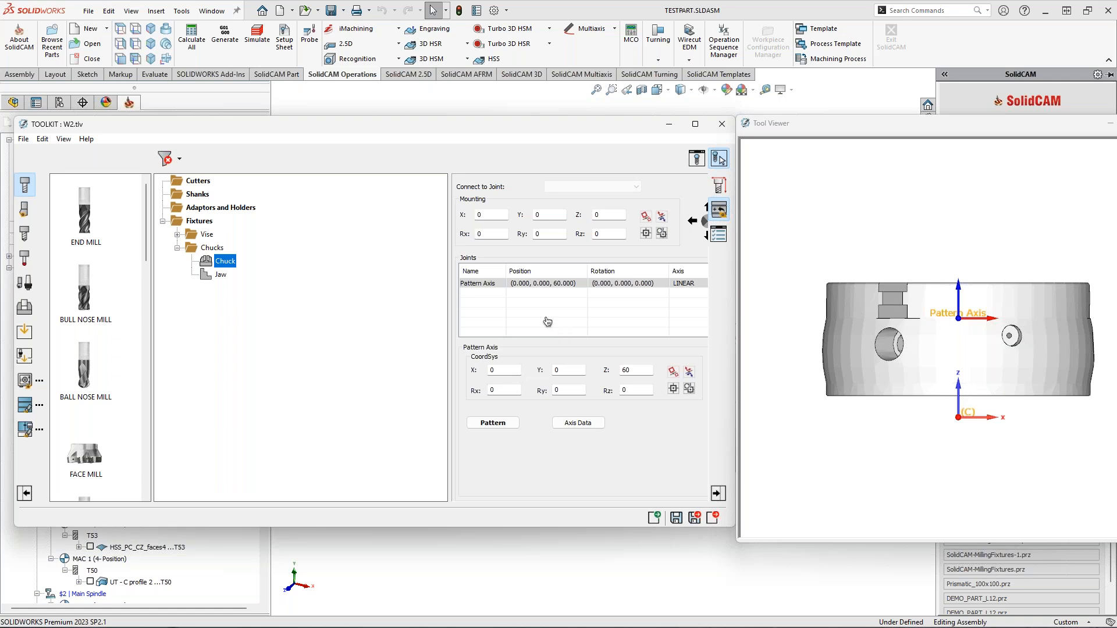
pyautogui.rightClick(493, 295)
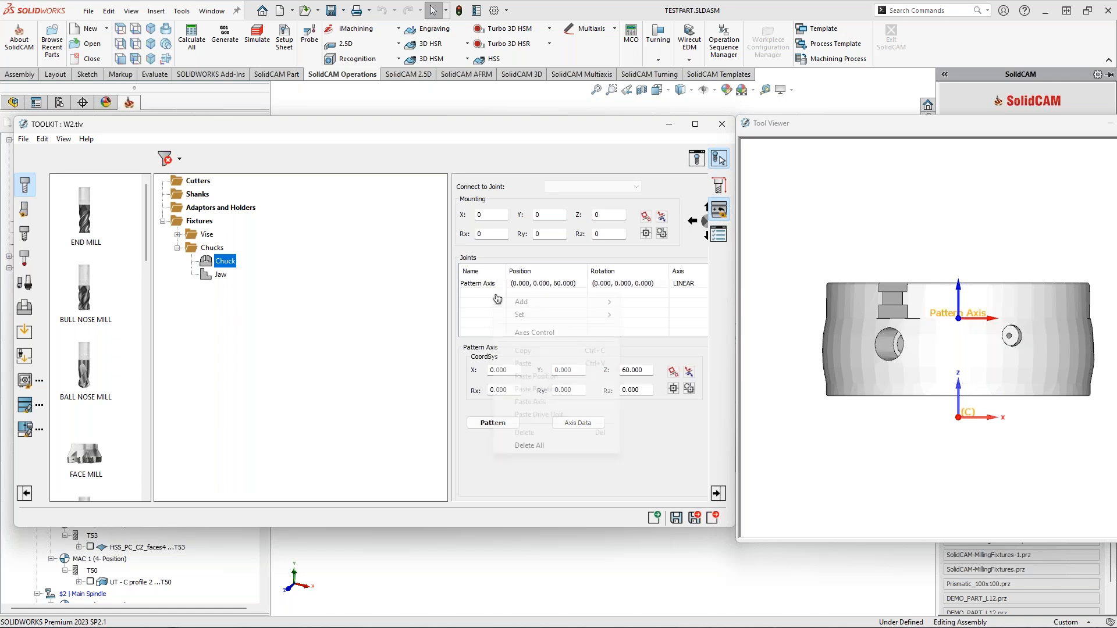
pyautogui.moveTo(524, 300)
pyautogui.click(669, 325)
pyautogui.click(497, 293)
pyautogui.write('FJaw1')
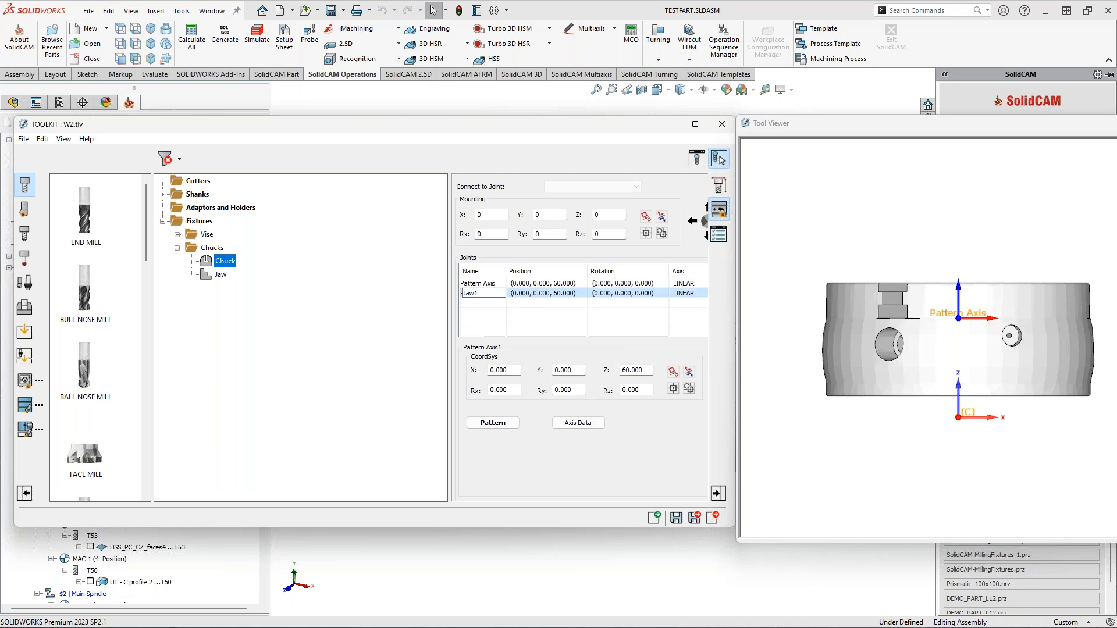
pyautogui.press('Return')
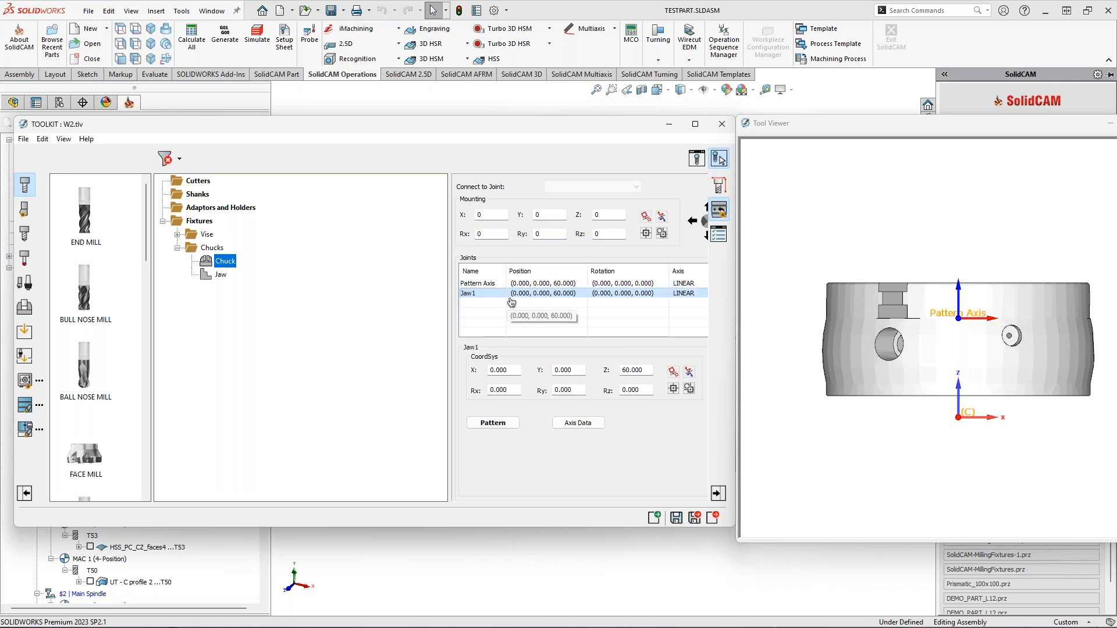
# - Recreate the Jaw1 joint's pattern data as a single item at angle 0
pyautogui.click(512, 430)
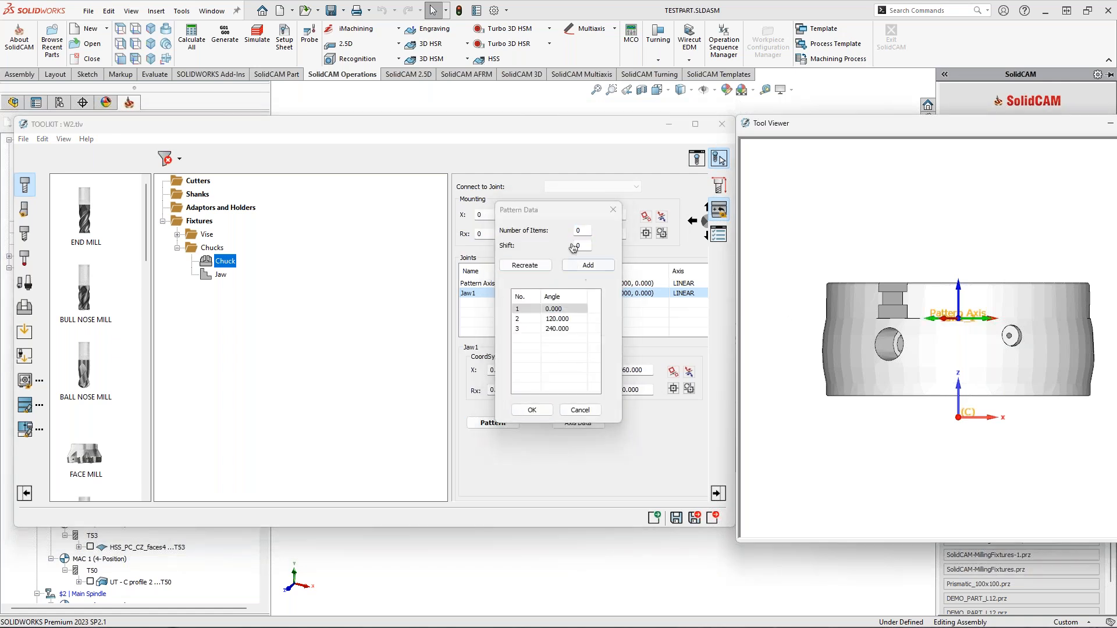
pyautogui.click(525, 265)
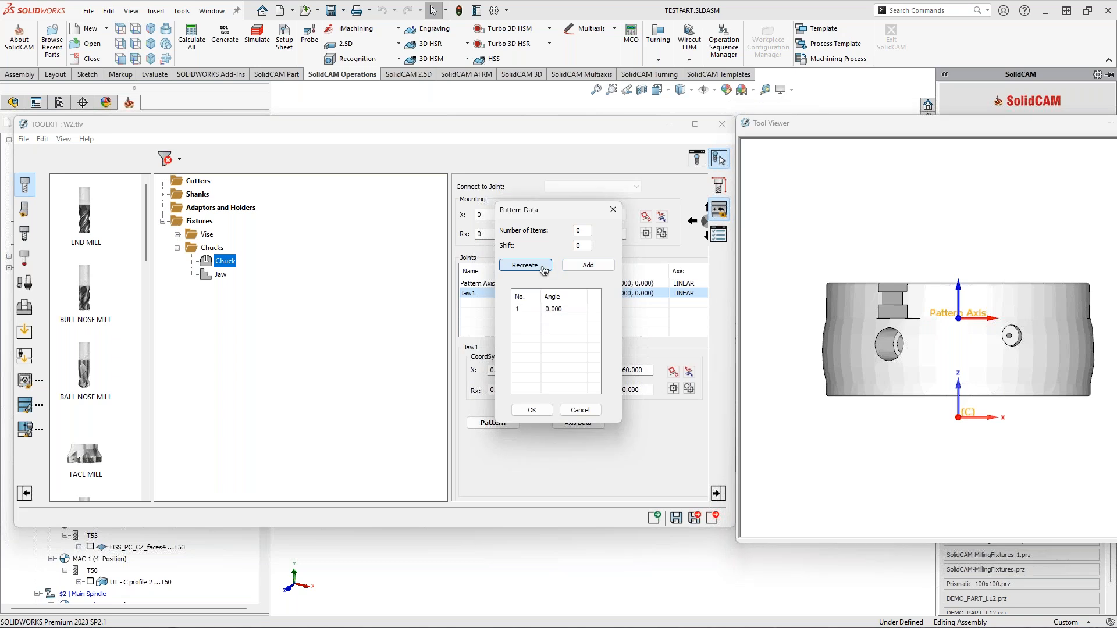
pyautogui.click(532, 410)
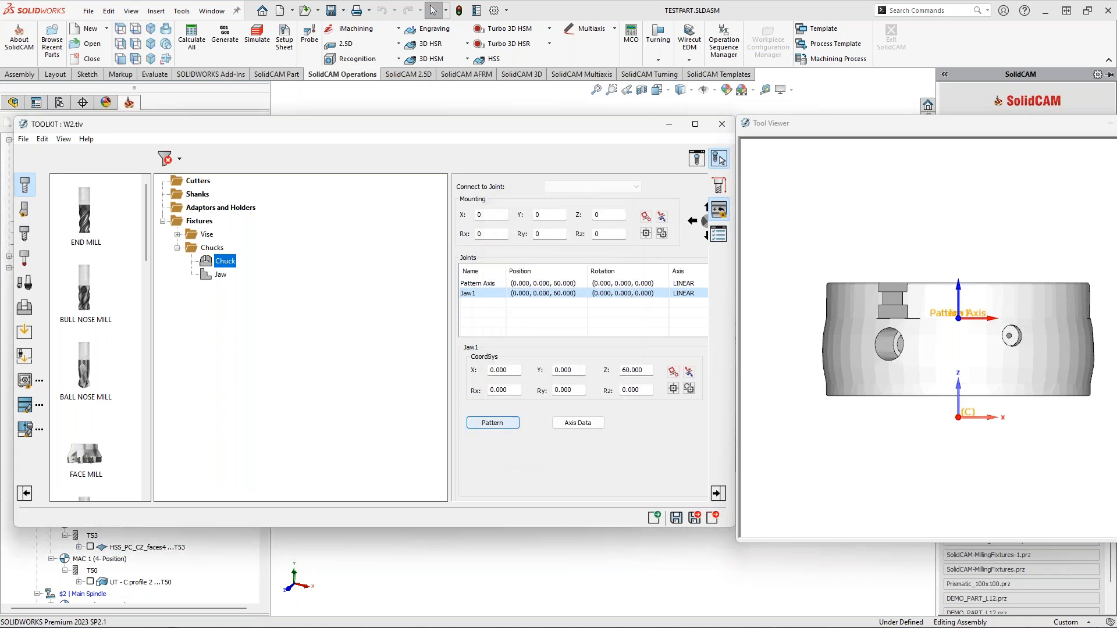
# - Copy the Jaw1 joint and paste it twice to add joints Jaw2 and Jaw3 to the Chuck
pyautogui.rightClick(482, 292)
pyautogui.click(517, 348)
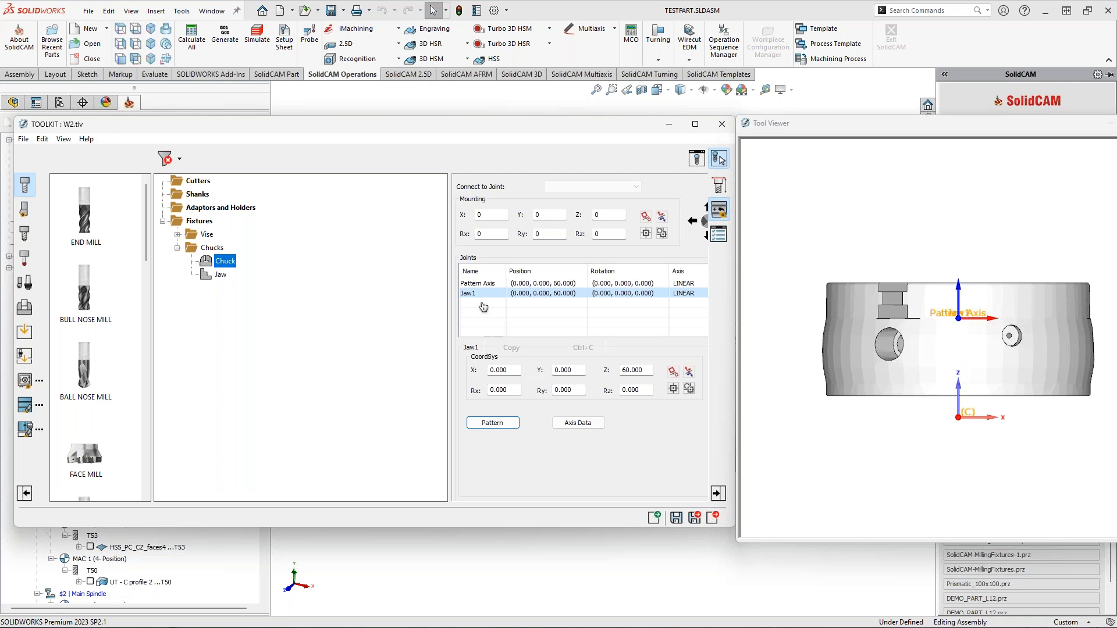
pyautogui.rightClick(483, 293)
pyautogui.click(515, 363)
pyautogui.rightClick(485, 303)
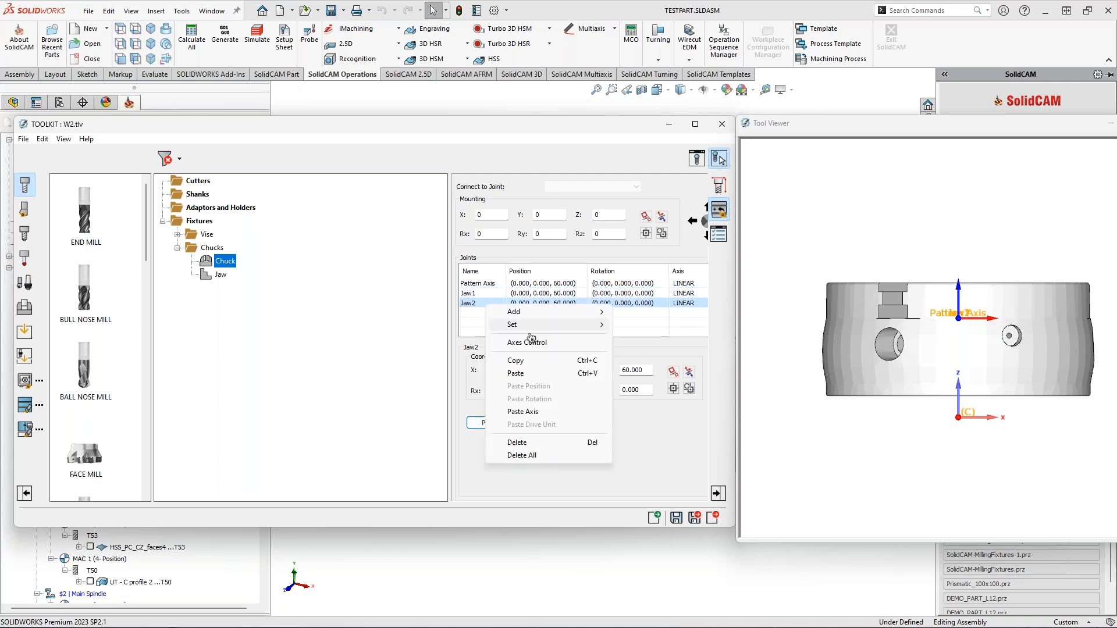
pyautogui.click(515, 372)
# - Set the Z rotation of the Jaw2 joint to 120 and of the Jaw3 joint to 240
pyautogui.moveTo(954, 349); pyautogui.dragTo(995, 329)
pyautogui.moveTo(995, 328); pyautogui.dragTo(943, 326, button='middle')
pyautogui.click(481, 294)
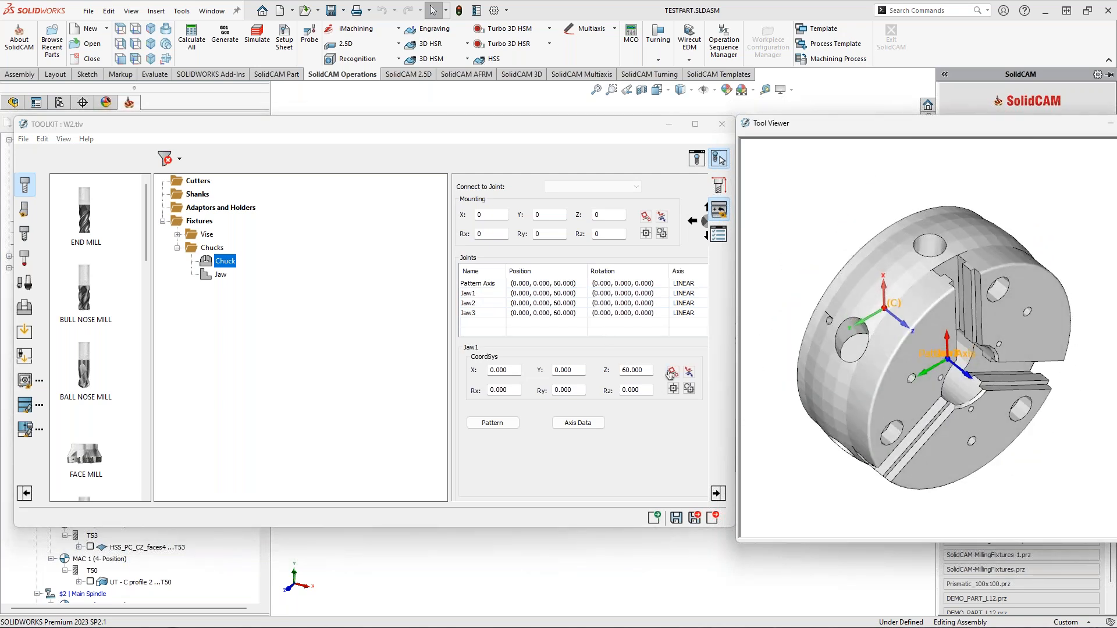
pyautogui.click(481, 304)
pyautogui.doubleClick(638, 390)
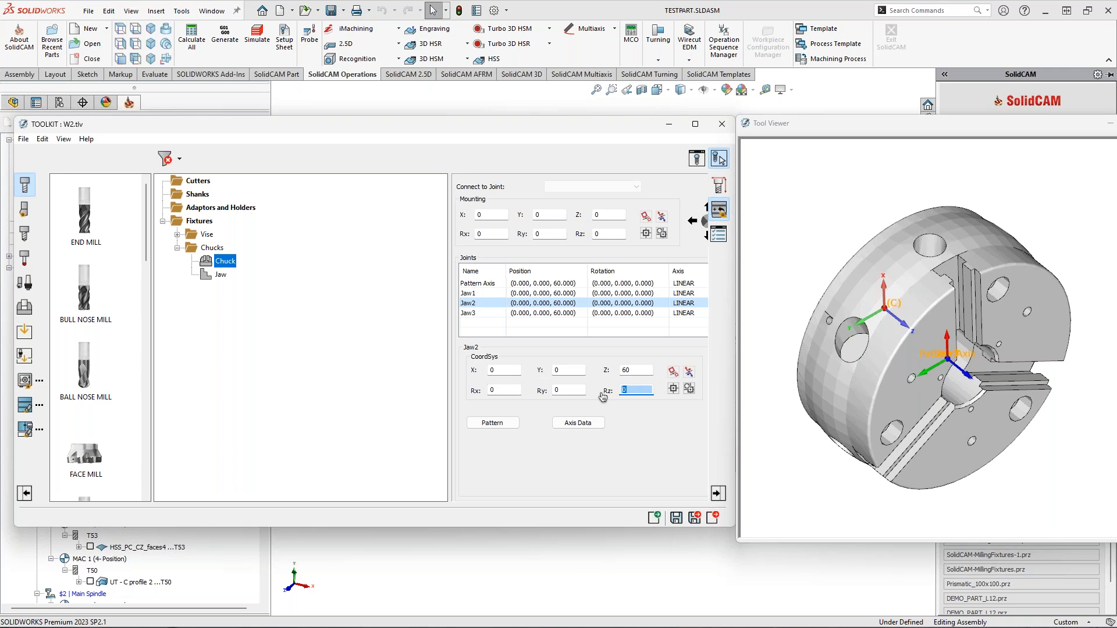
pyautogui.click(480, 313)
pyautogui.doubleClick(619, 390)
pyautogui.write('240')
pyautogui.click(632, 372)
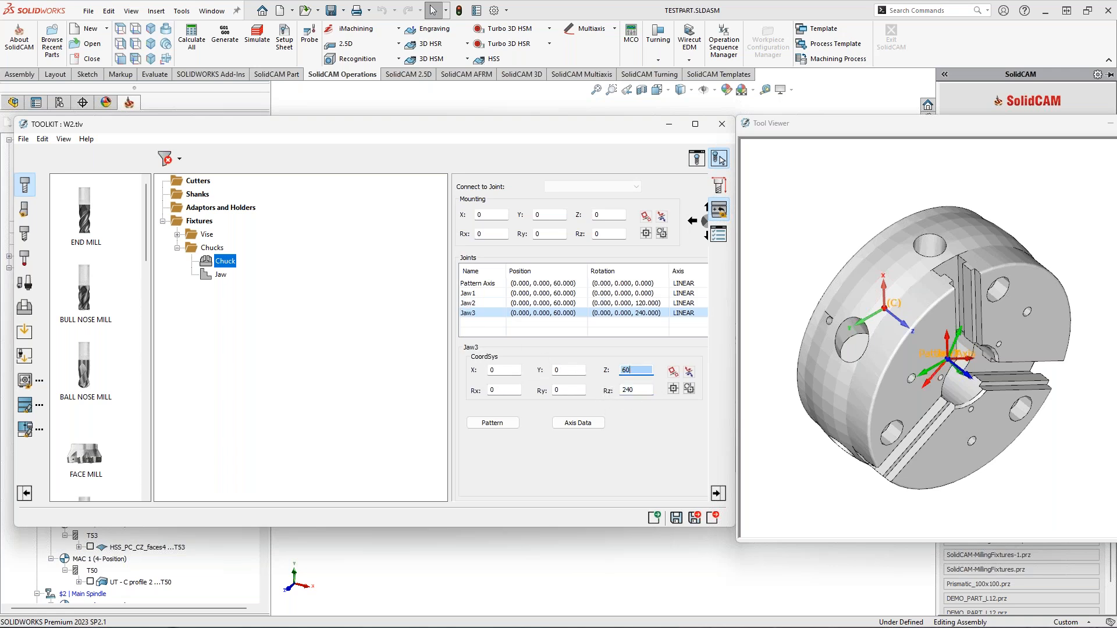
# - Examine the Jaw2 joint's axis data and close it without changing anything
pyautogui.scroll(3, 972, 357)
pyautogui.moveTo(972, 357); pyautogui.dragTo(939, 333, button='middle')
pyautogui.click(480, 302)
pyautogui.click(482, 300)
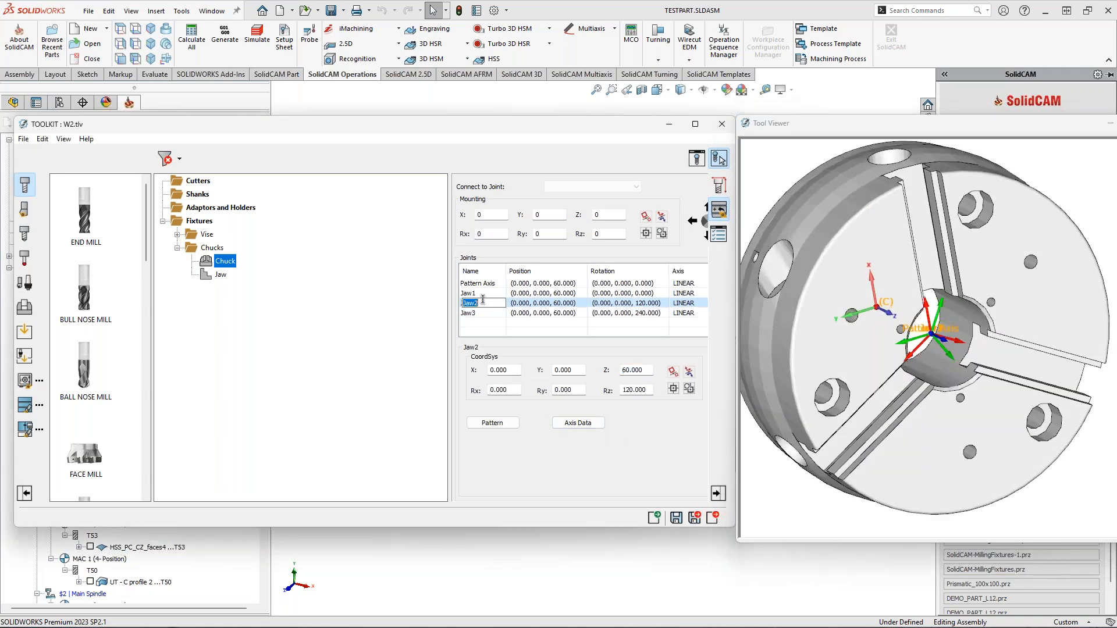
pyautogui.click(575, 324)
pyautogui.click(488, 304)
pyautogui.click(583, 426)
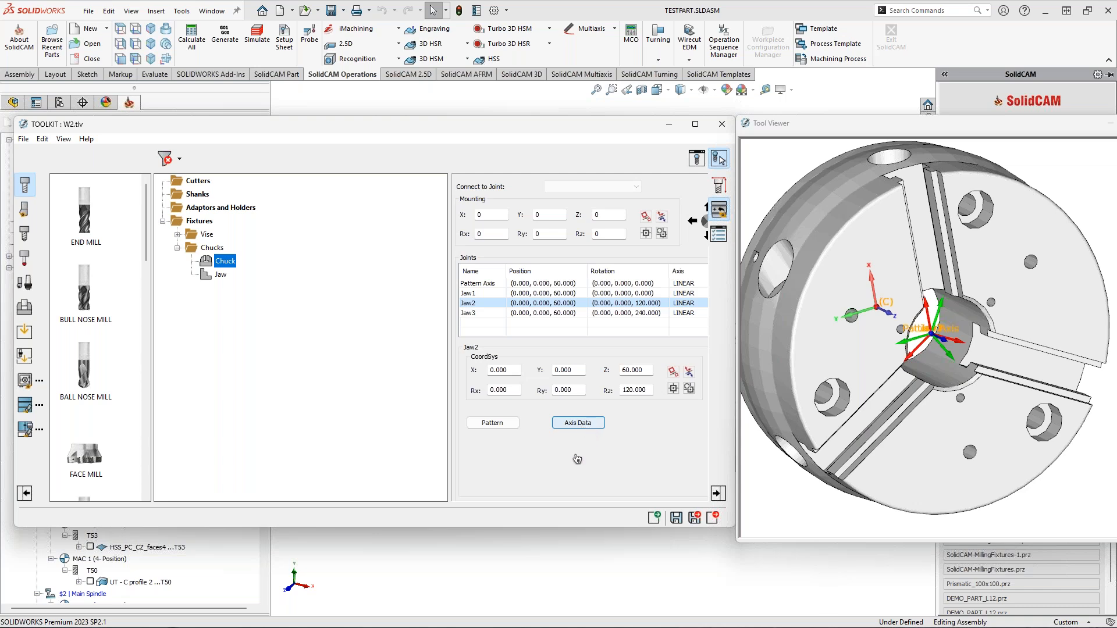
pyautogui.click(579, 428)
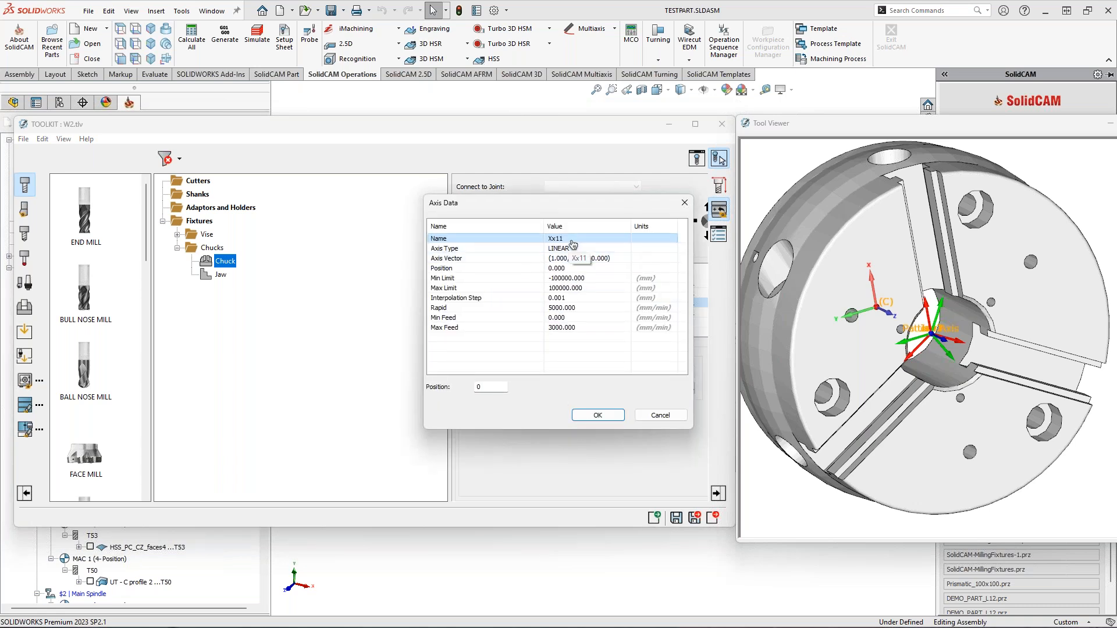
pyautogui.click(651, 416)
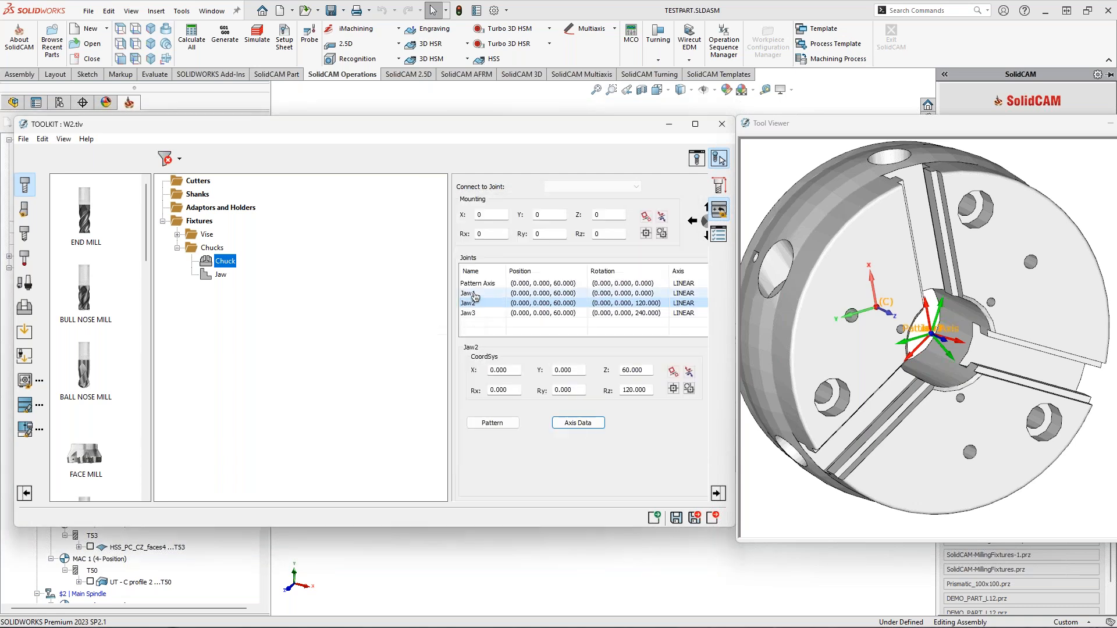
# - Name the Jaw1 joint's axis Jaw1 in its axis data
pyautogui.click(578, 423)
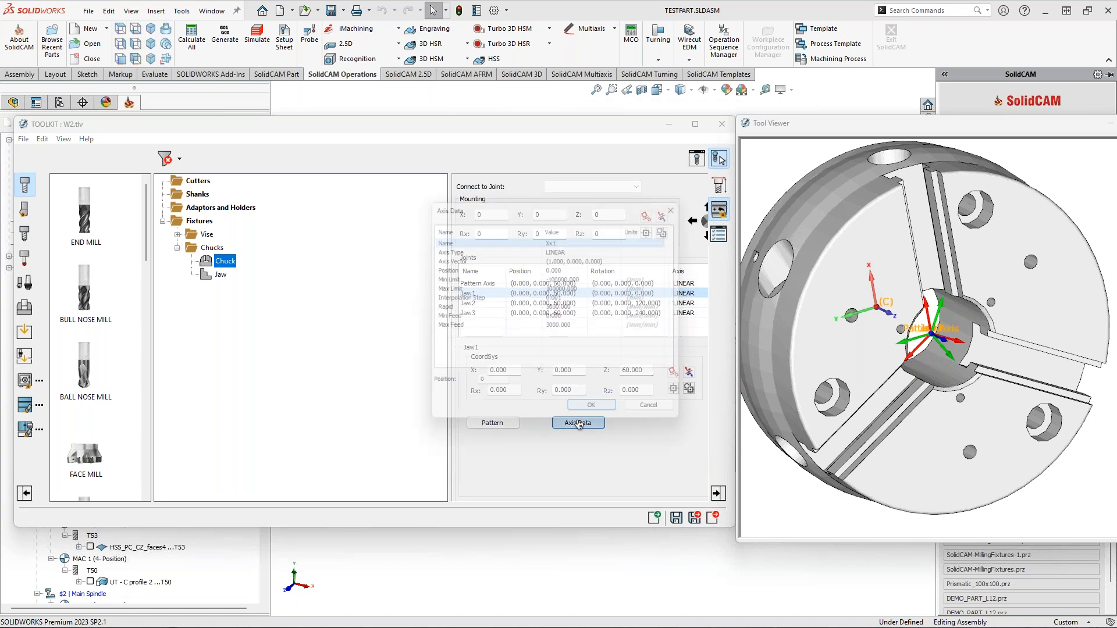
pyautogui.write('Jaw1')
pyautogui.press('Return')
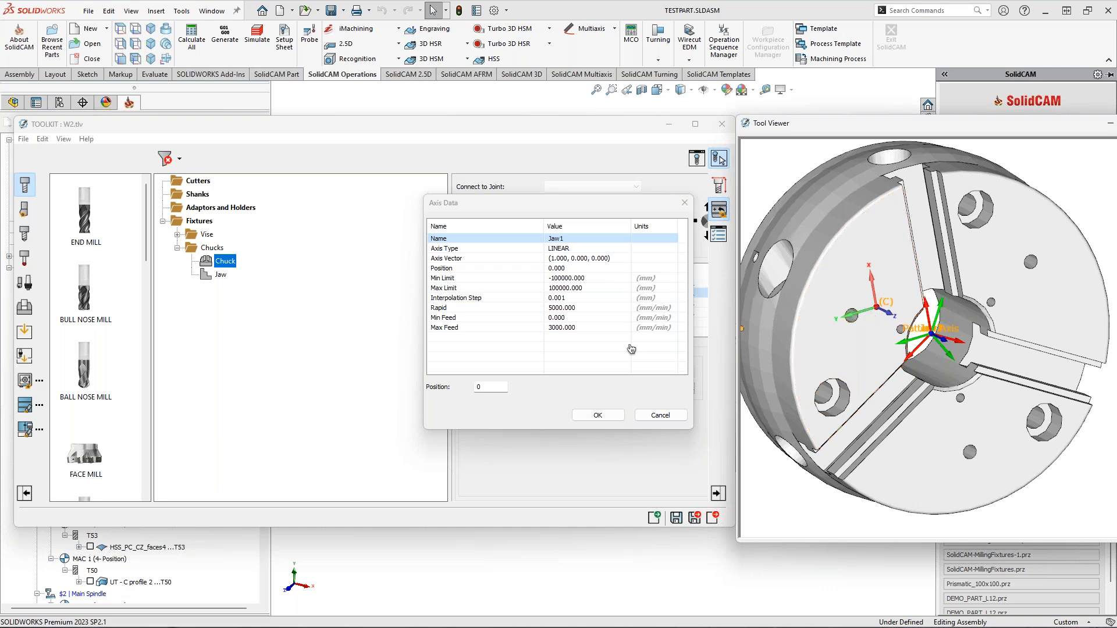
pyautogui.click(598, 418)
# - Name the Jaw2 joint's axis Jaw2 and set its axis vector to (-0.500, 0.866, 0.000)
pyautogui.click(483, 304)
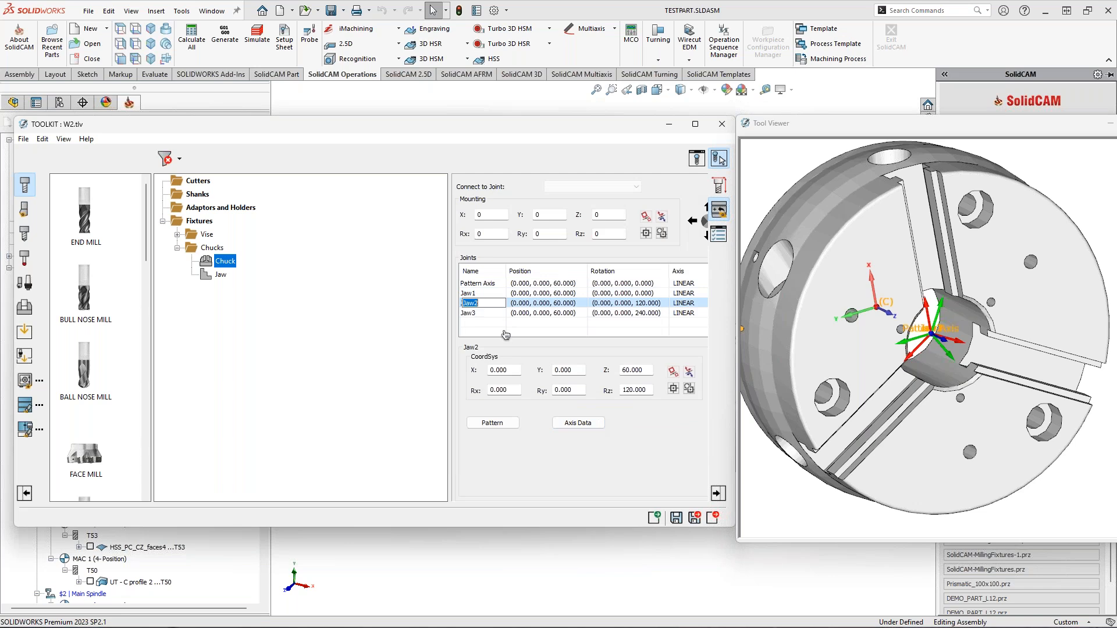
pyautogui.click(578, 423)
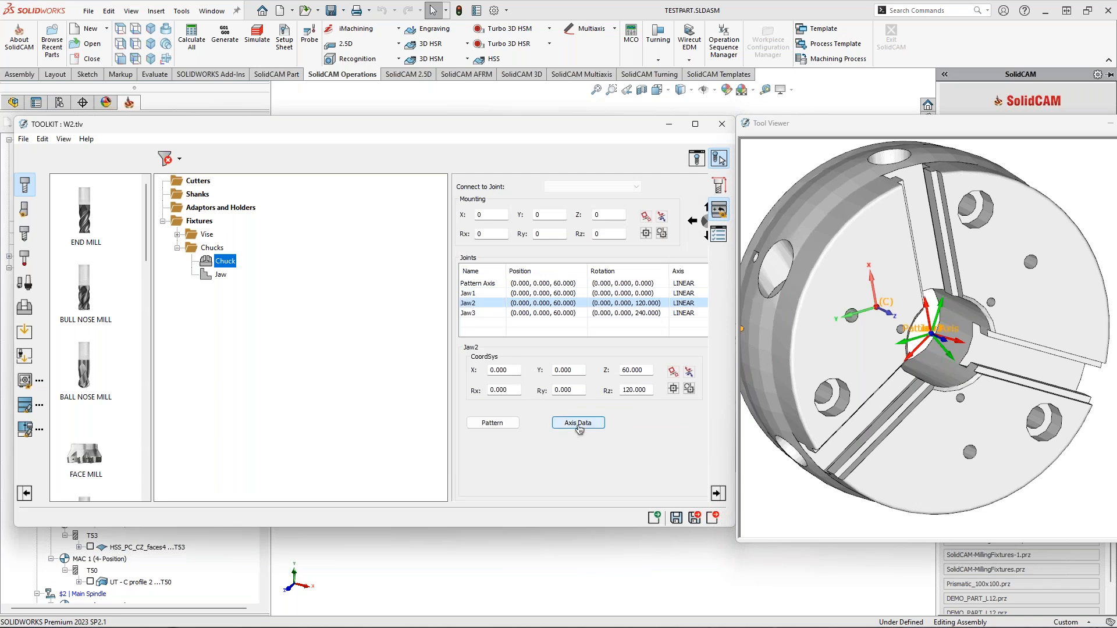
pyautogui.write('Jaw')
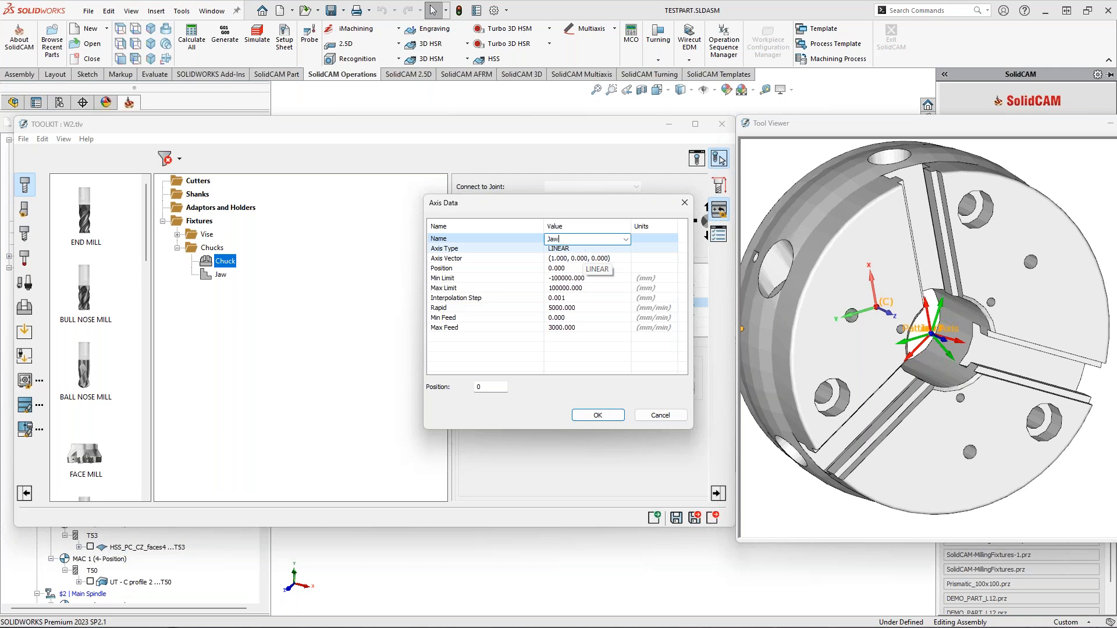
pyautogui.write('2')
pyautogui.press('Return')
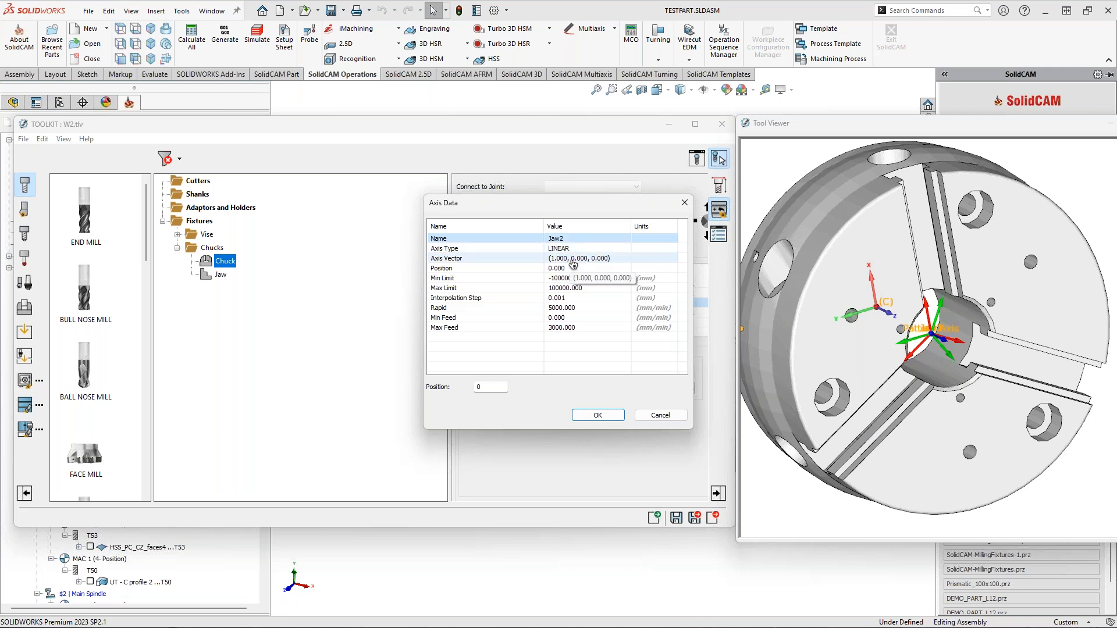
pyautogui.click(940, 335)
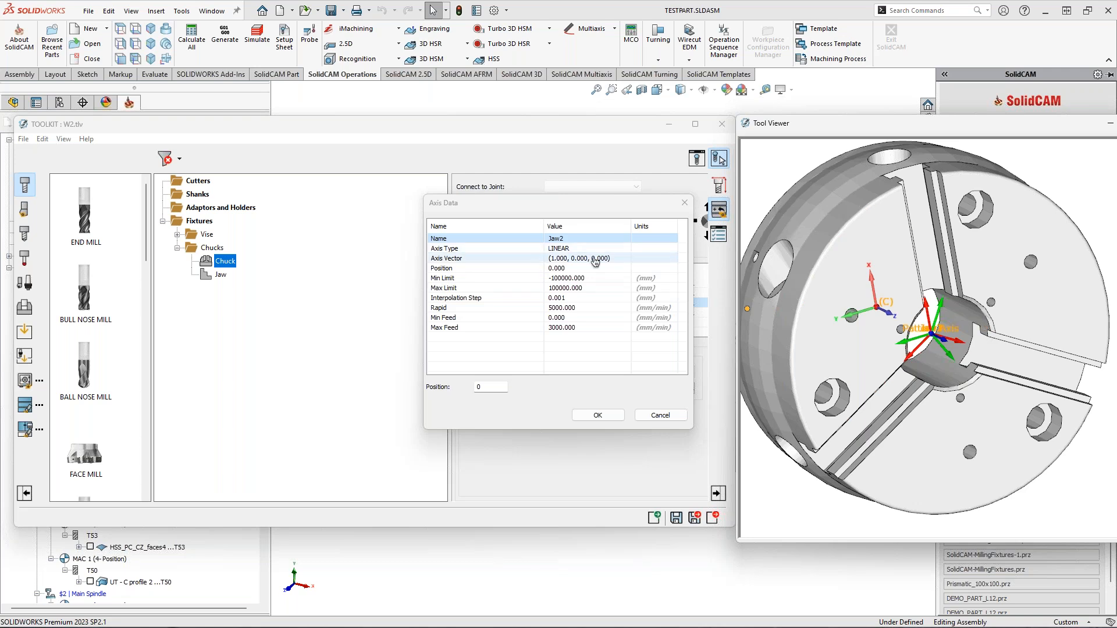
pyautogui.click(627, 260)
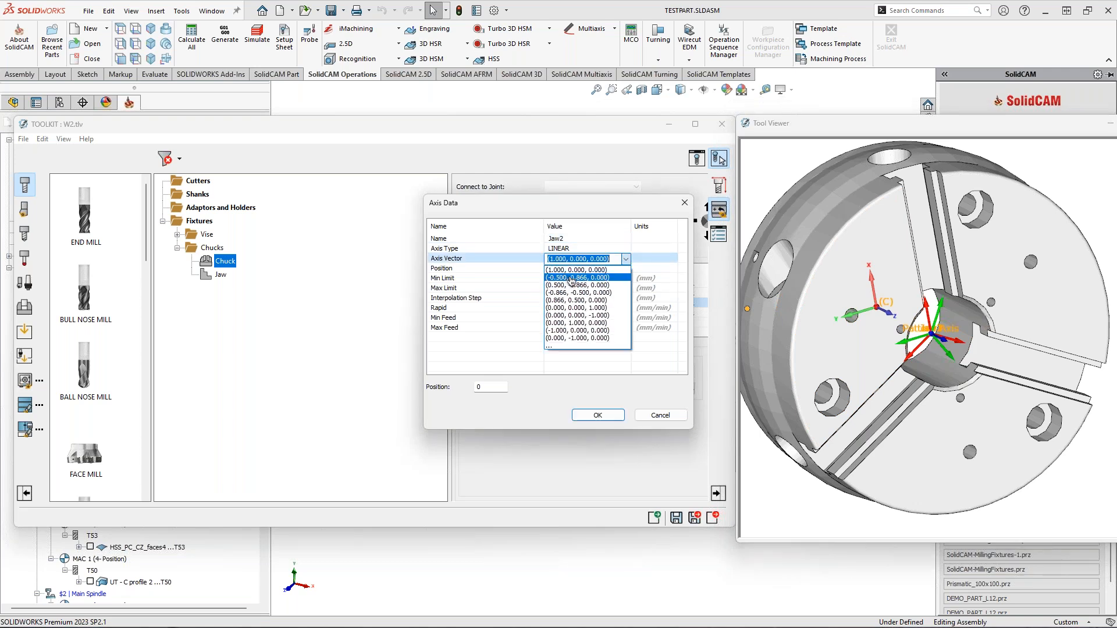
pyautogui.click(571, 278)
pyautogui.click(595, 416)
# - Name the Jaw3 joint's axis Jaw3 and set its axis vector to (-0.500, -0.866, 0.000)
pyautogui.doubleClick(469, 313)
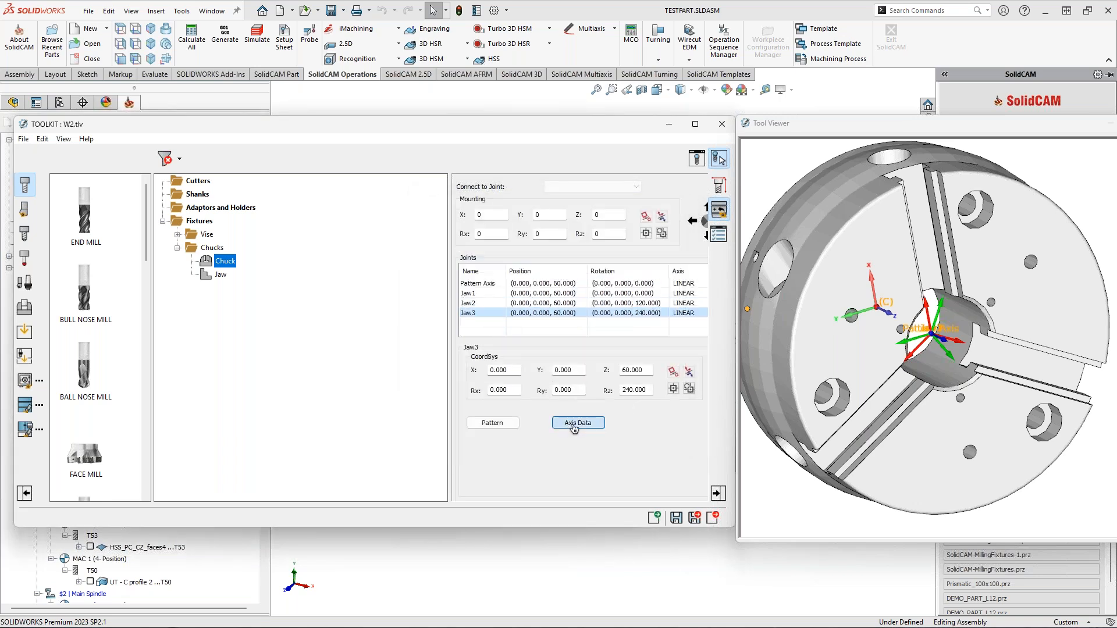
pyautogui.click(577, 423)
pyautogui.click(575, 238)
pyautogui.write('Jaw3')
pyautogui.click(582, 258)
pyautogui.click(625, 258)
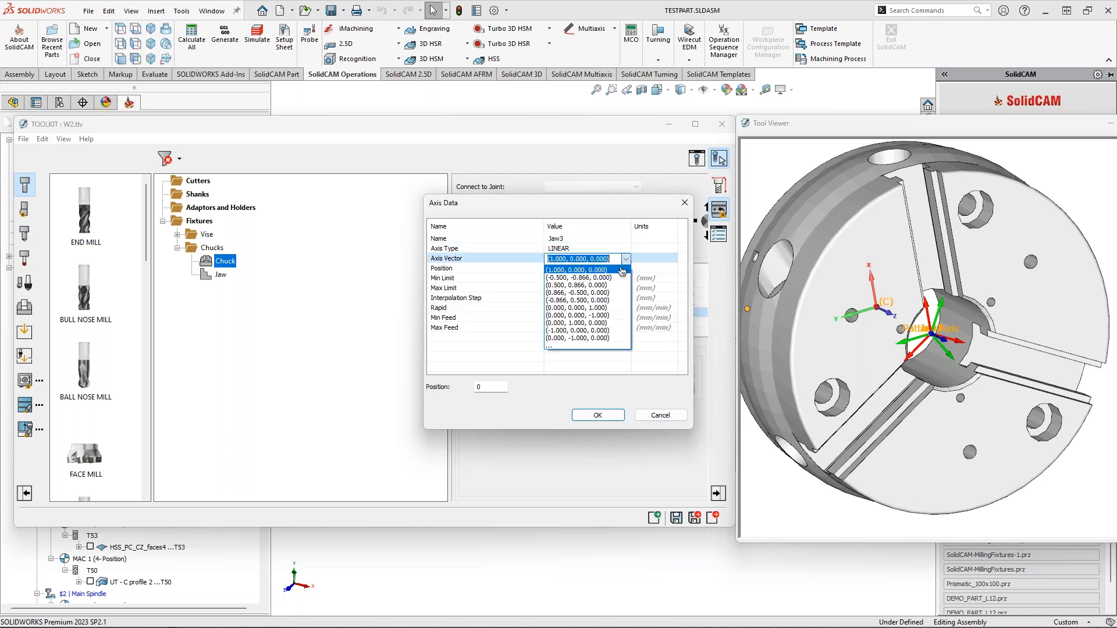
pyautogui.click(608, 278)
pyautogui.click(599, 414)
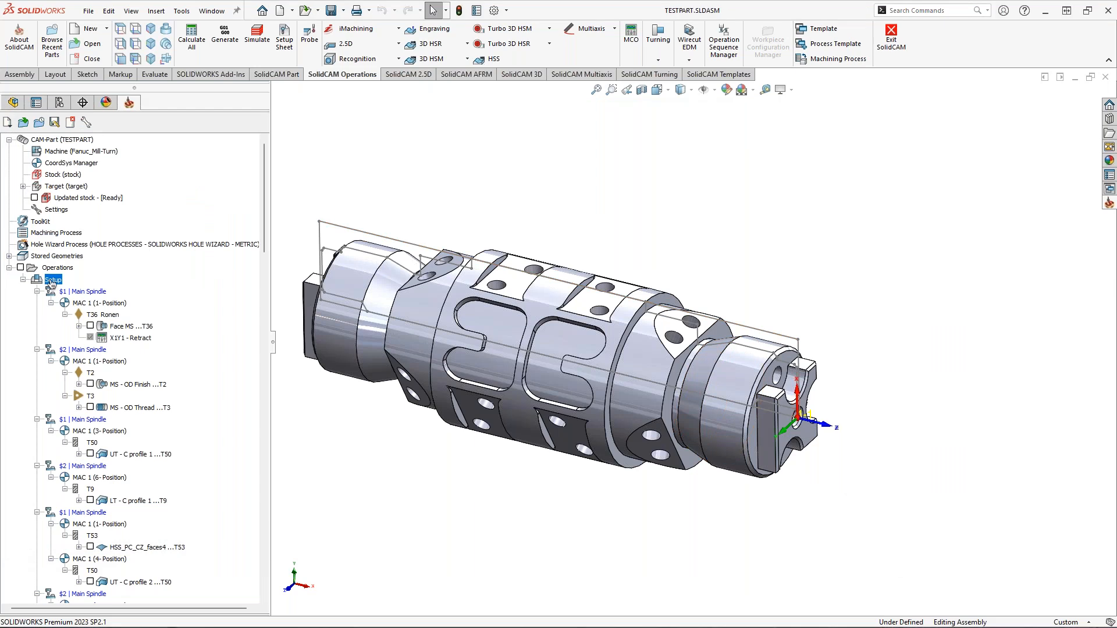
# - Edit the CAM-Part's Setup, open its fixture table in ToolKit, and open the W2 components library for import
pyautogui.rightClick(52, 279)
pyautogui.click(76, 287)
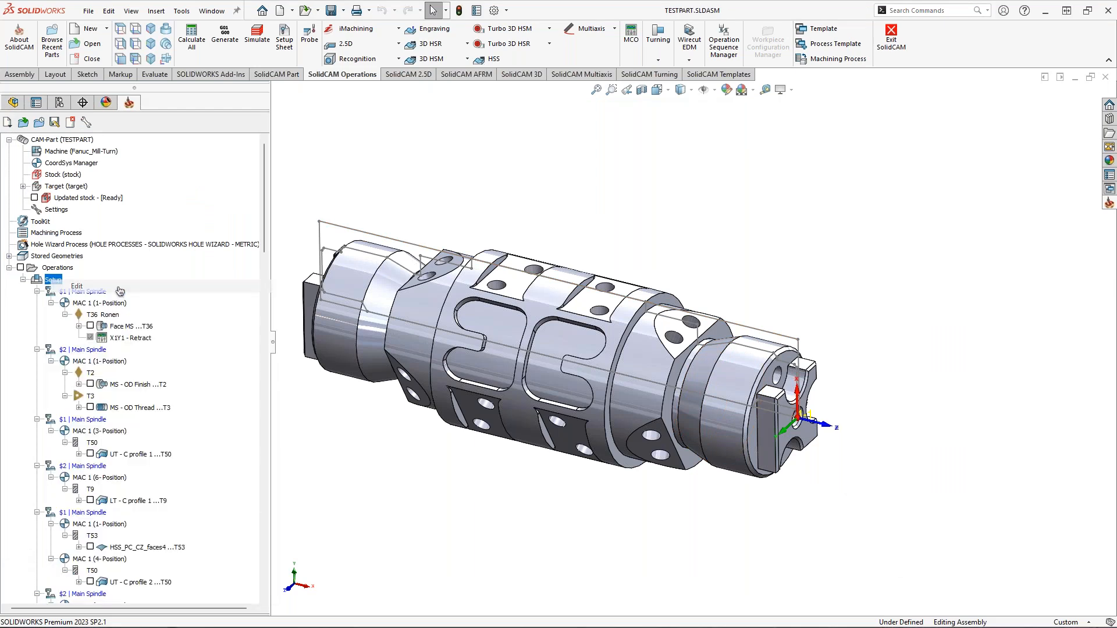
pyautogui.click(426, 204)
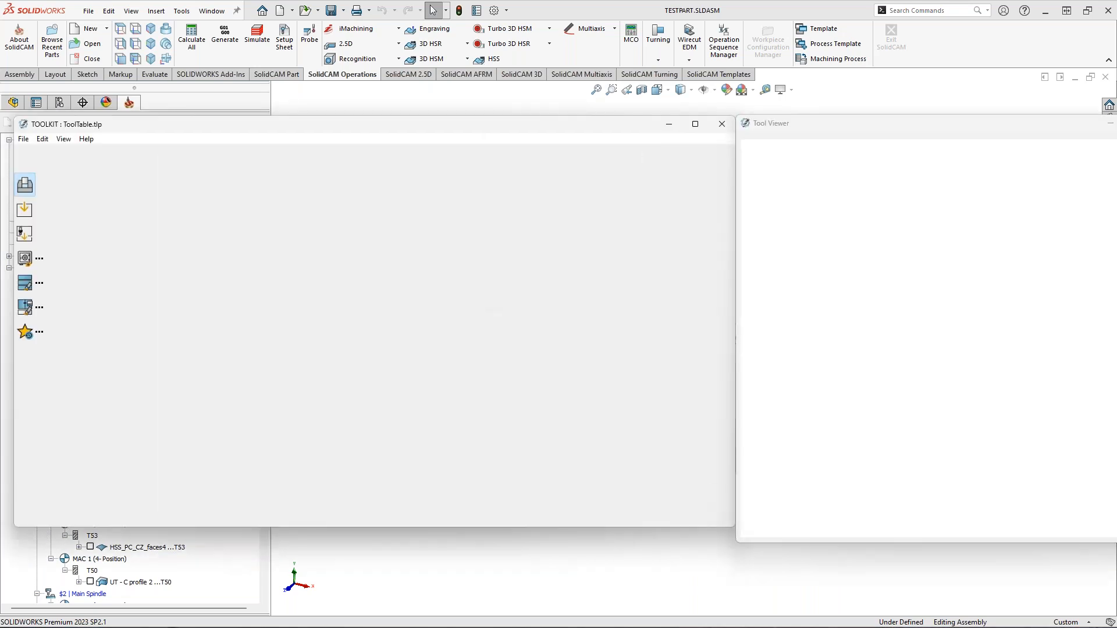
pyautogui.click(24, 259)
pyautogui.scroll(-10, 125, 293)
pyautogui.doubleClick(74, 182)
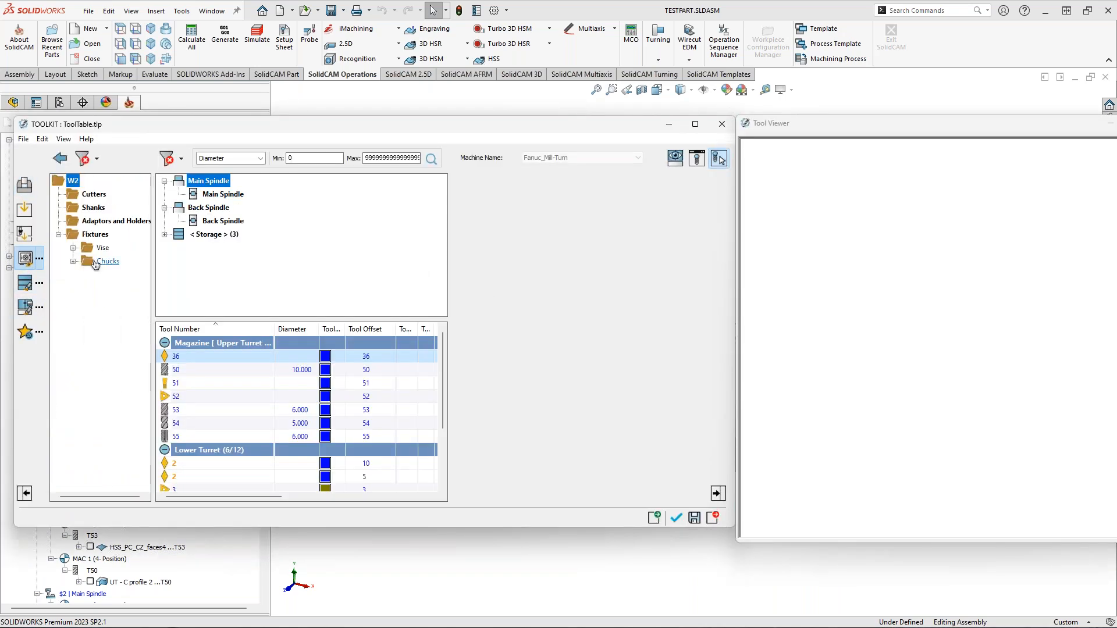
# - Mount the Chuck from the W2 Chucks folder on the Main Spindle and add the Jaw to it
pyautogui.click(73, 247)
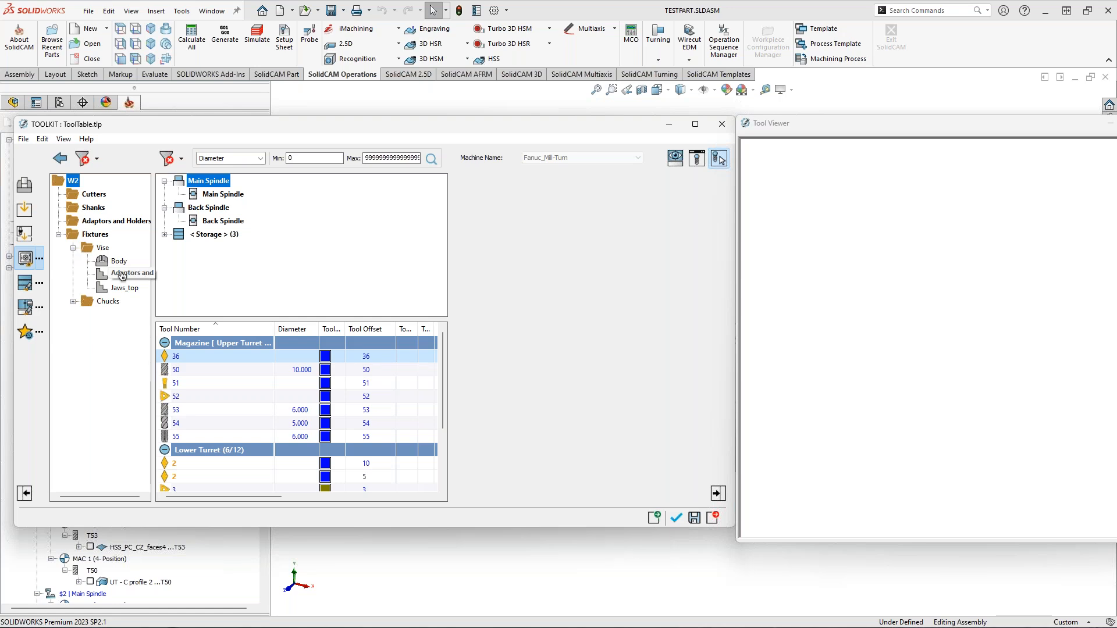
pyautogui.click(73, 248)
pyautogui.click(73, 261)
pyautogui.moveTo(116, 280); pyautogui.dragTo(239, 221)
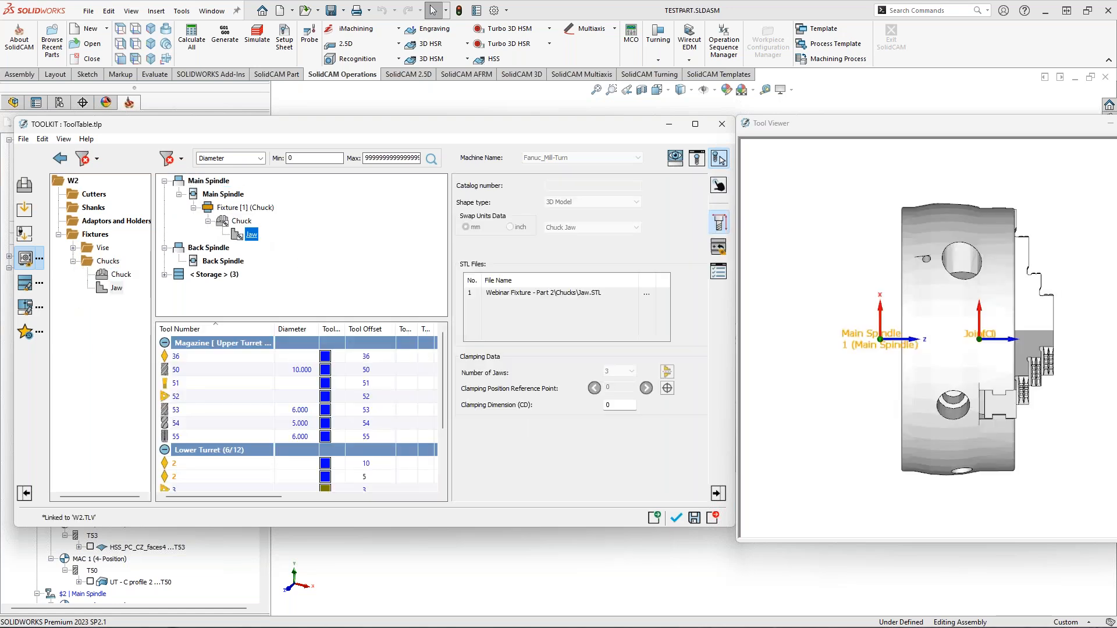
# - Connect the mounted Jaw to the Chuck's Jaw1 joint instead of the Pattern Axis
pyautogui.click(976, 329)
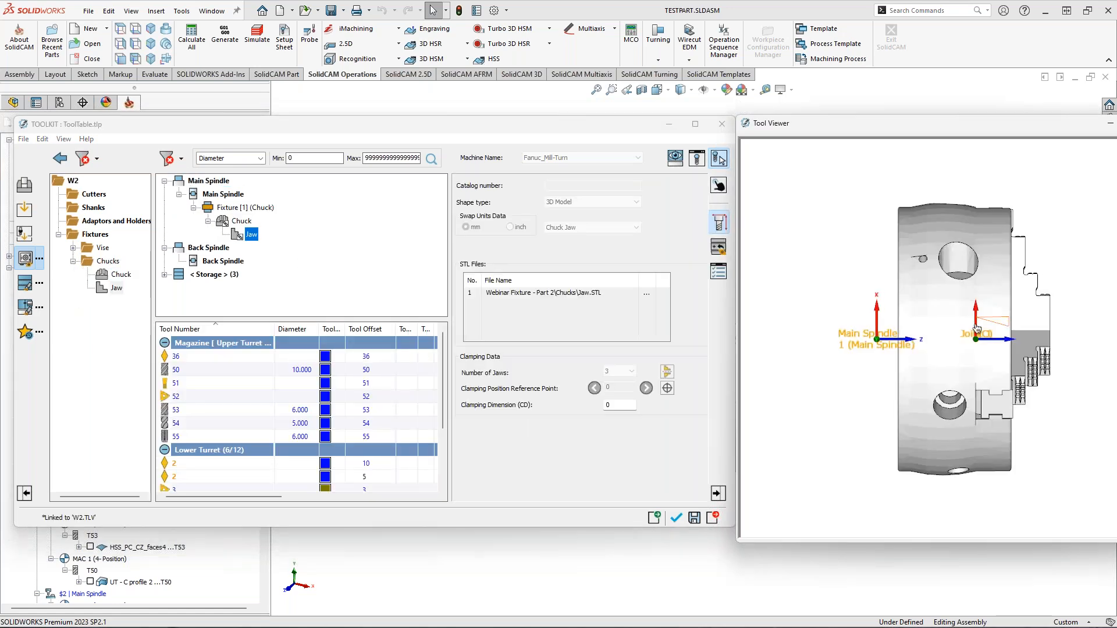
pyautogui.click(718, 247)
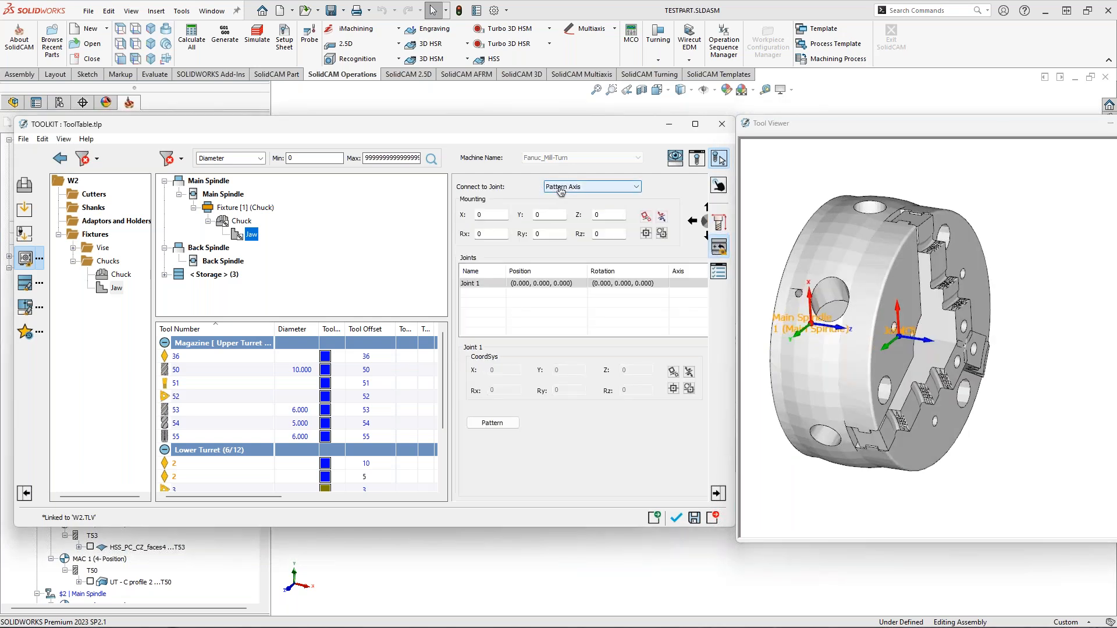
pyautogui.click(560, 186)
pyautogui.click(566, 207)
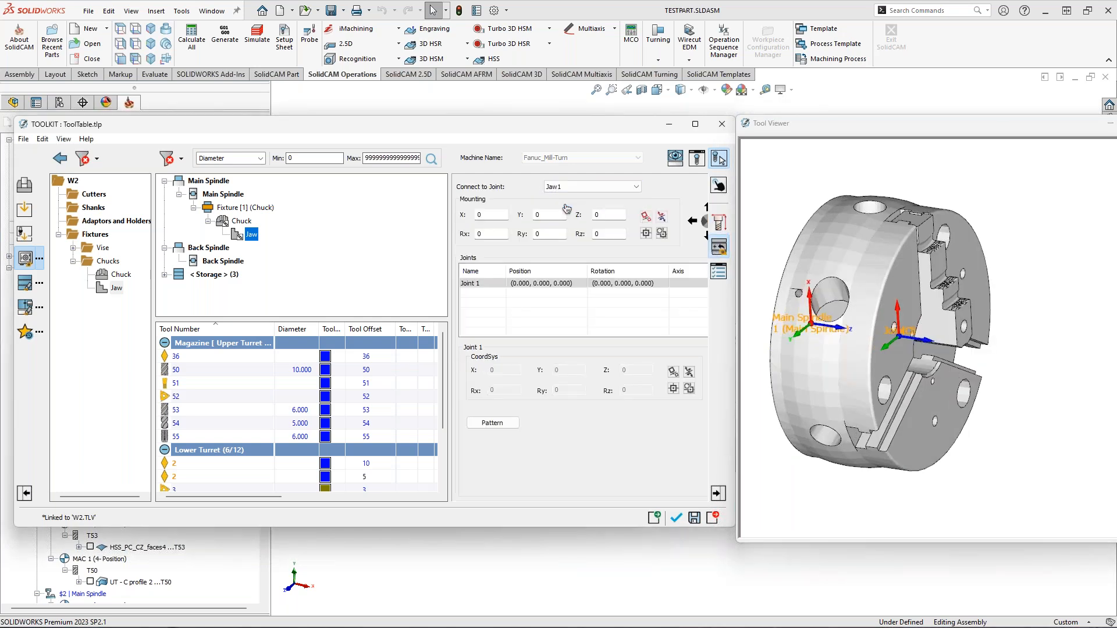
pyautogui.moveTo(937, 327)
pyautogui.mouseDown(button='middle')
pyautogui.moveTo(884, 337)
pyautogui.moveTo(936, 343)
pyautogui.moveTo(895, 329)
pyautogui.moveTo(924, 332)
pyautogui.mouseUp(button='middle')
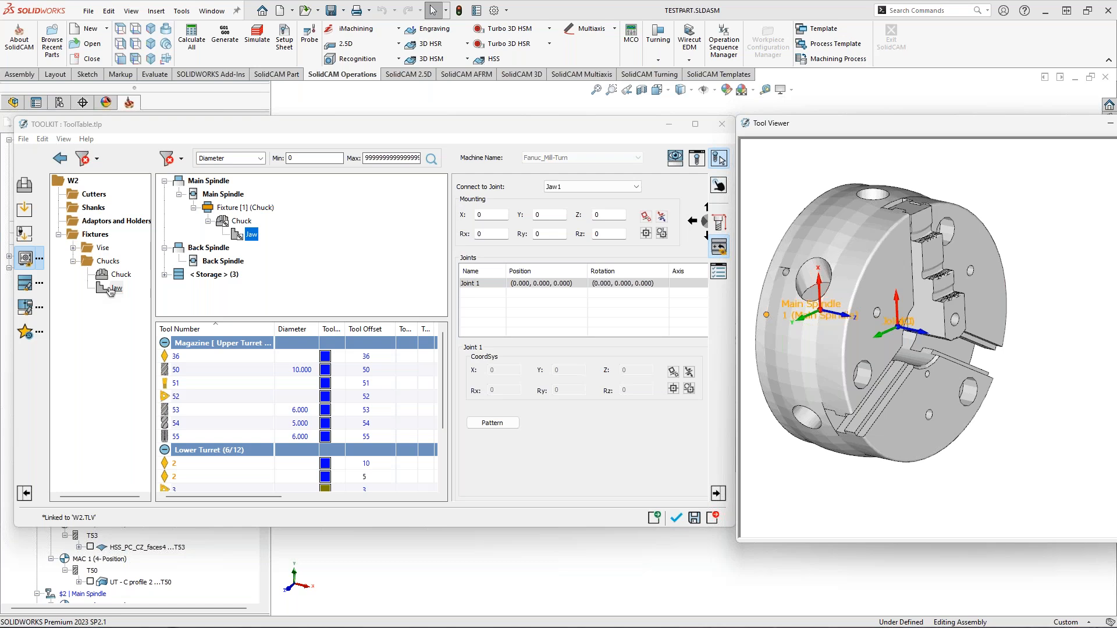
# - Open the SolidCAMFixtureComponents library from the list of tool components libraries
pyautogui.click(25, 259)
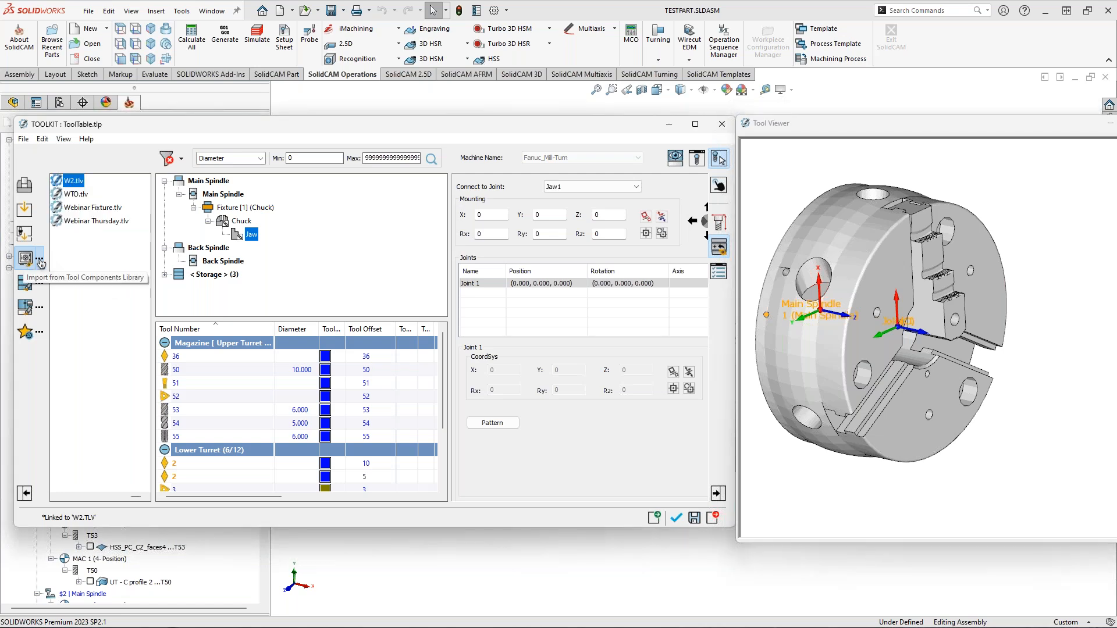
pyautogui.scroll(8, 116, 320)
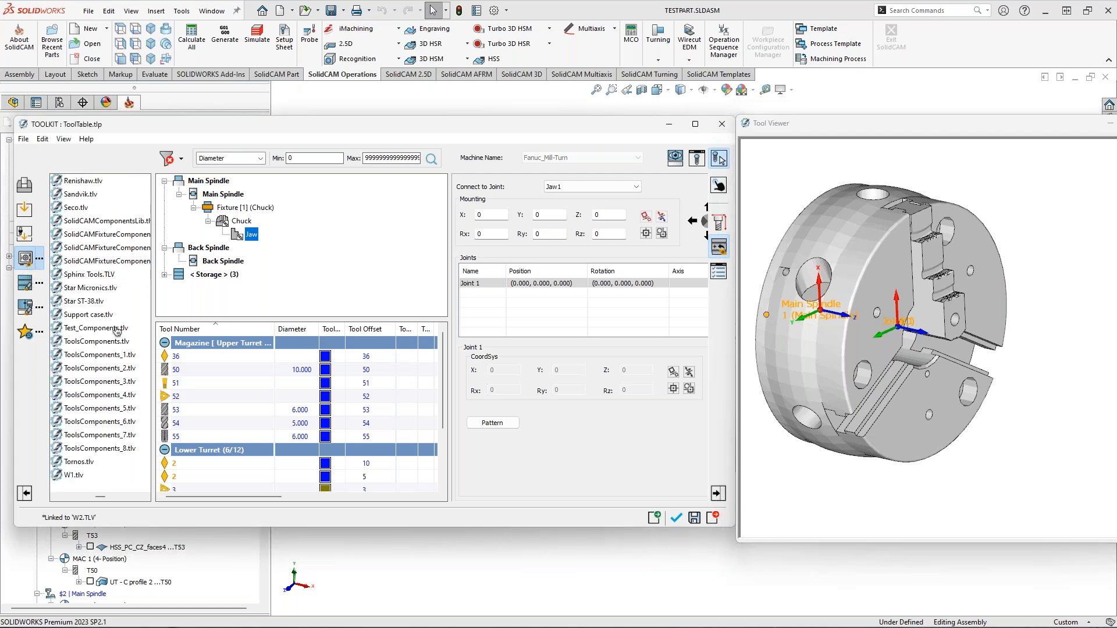
pyautogui.doubleClick(109, 235)
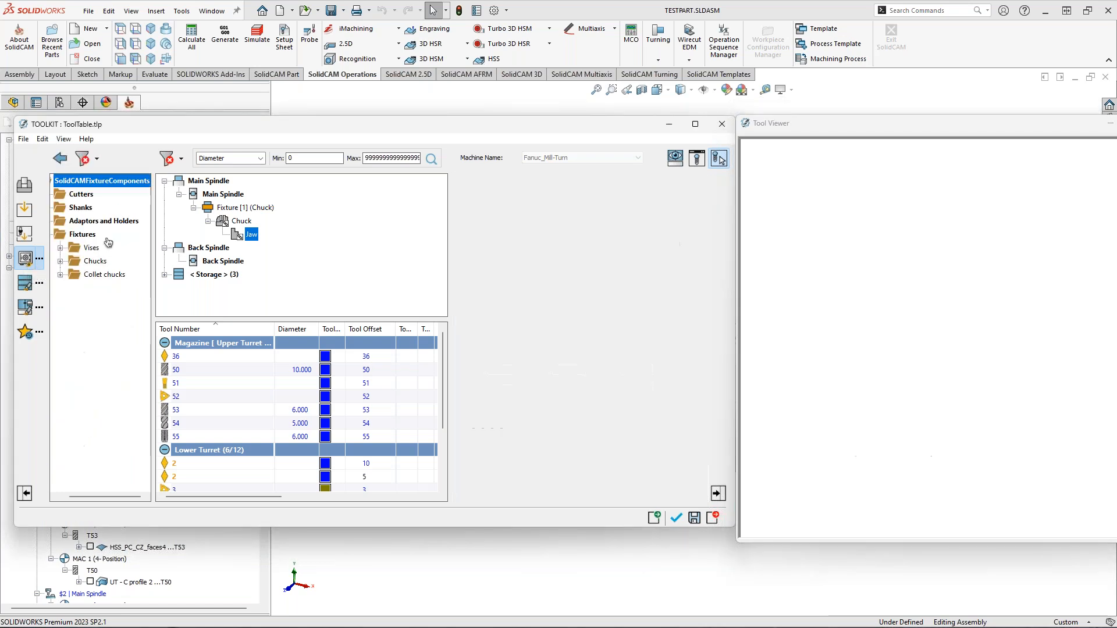
# - Add the SB06B1 jaw from the library's Kitagawa BR Jaws folder and a default Jaw component to the mounted Chuck
pyautogui.doubleClick(76, 261)
pyautogui.click(75, 275)
pyautogui.click(90, 288)
pyautogui.click(75, 328)
pyautogui.click(90, 341)
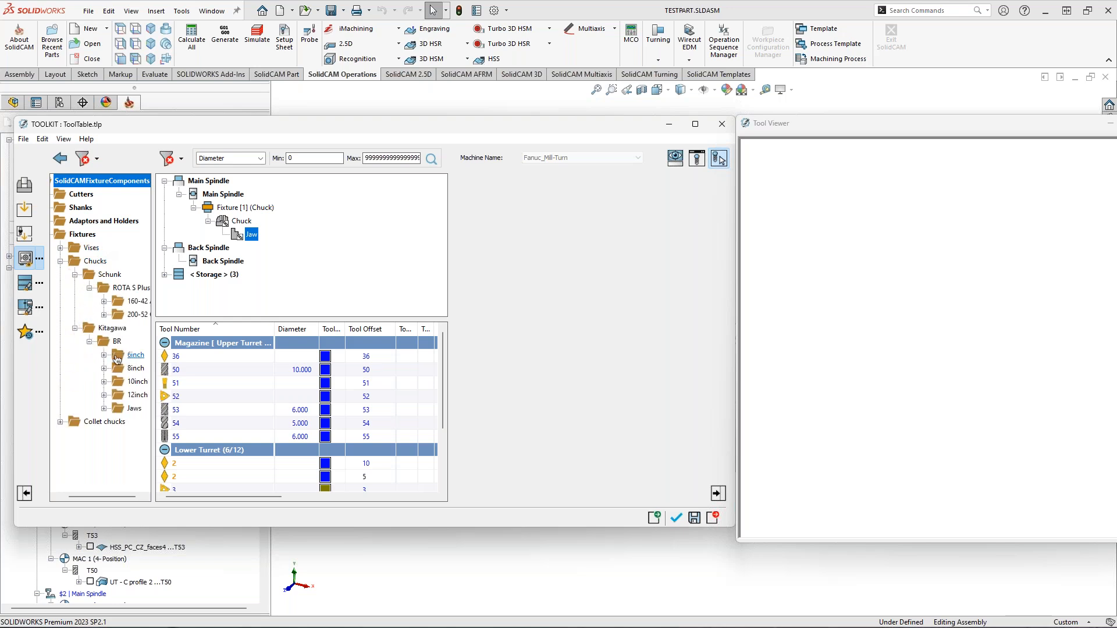
pyautogui.click(104, 354)
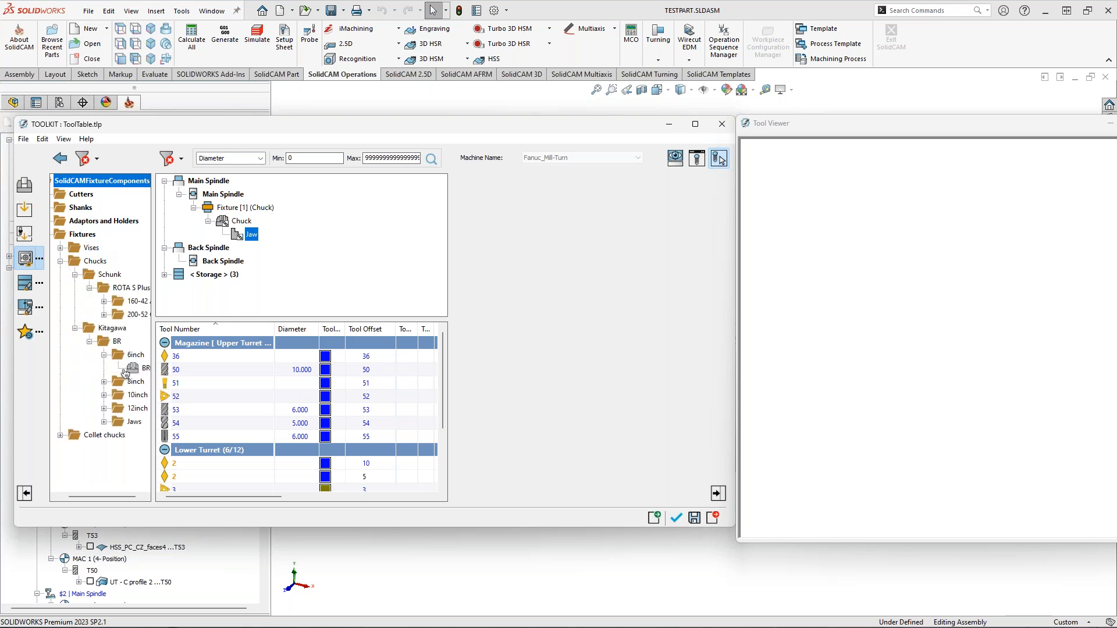
pyautogui.click(104, 422)
pyautogui.moveTo(133, 442); pyautogui.dragTo(242, 241)
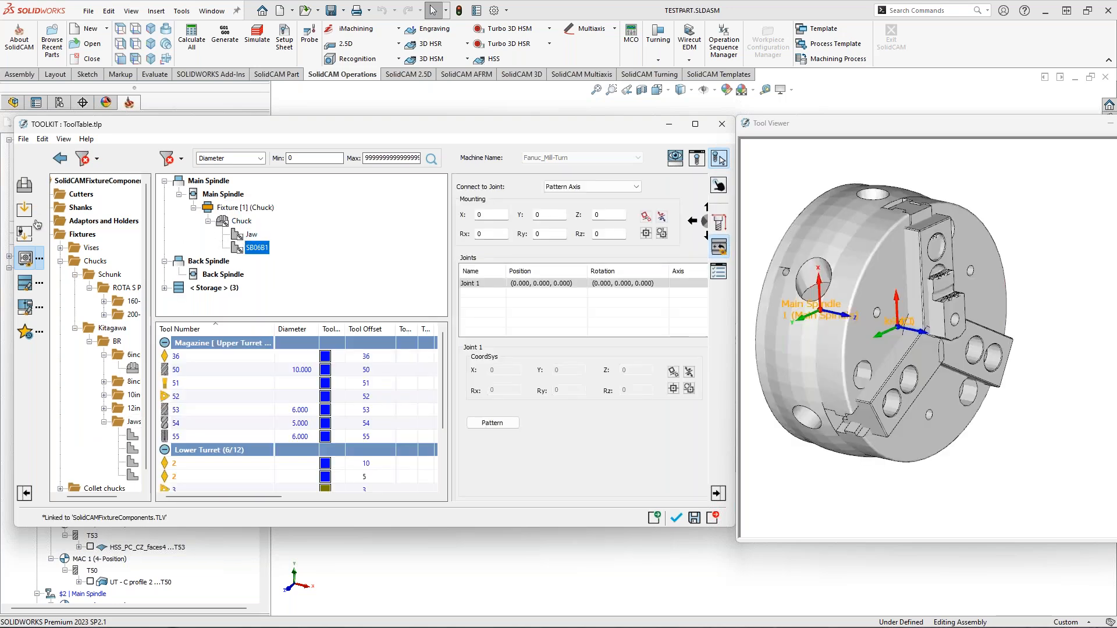
pyautogui.click(25, 185)
pyautogui.moveTo(92, 330); pyautogui.dragTo(241, 224)
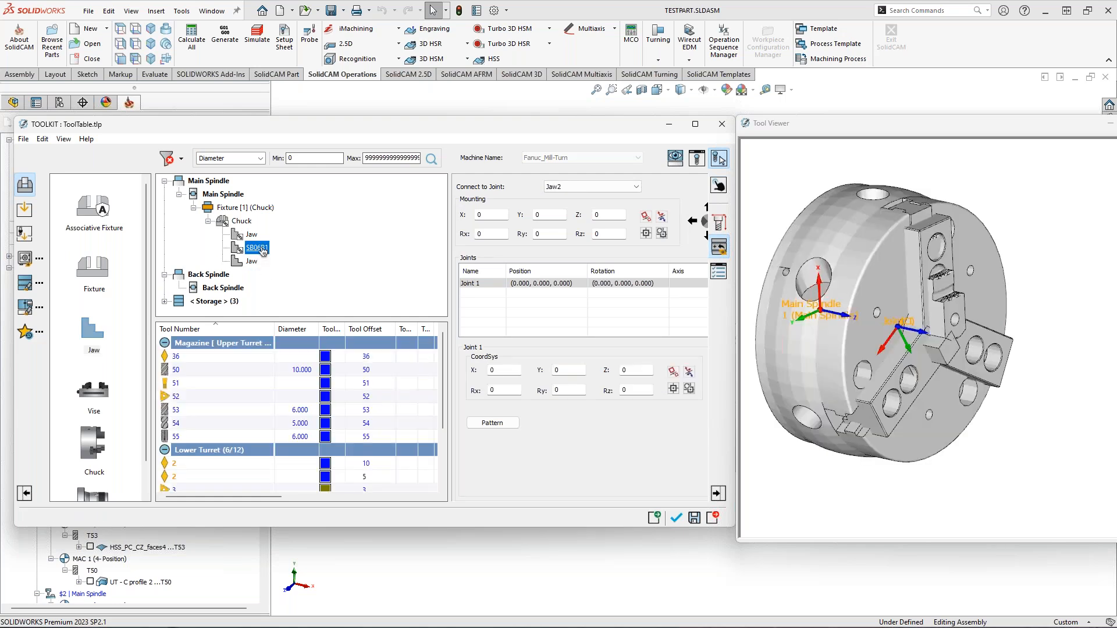
# - Connect the SB06B1 jaw to the Chuck's Jaw2 joint and the last Jaw to the Jaw3 joint
pyautogui.click(589, 186)
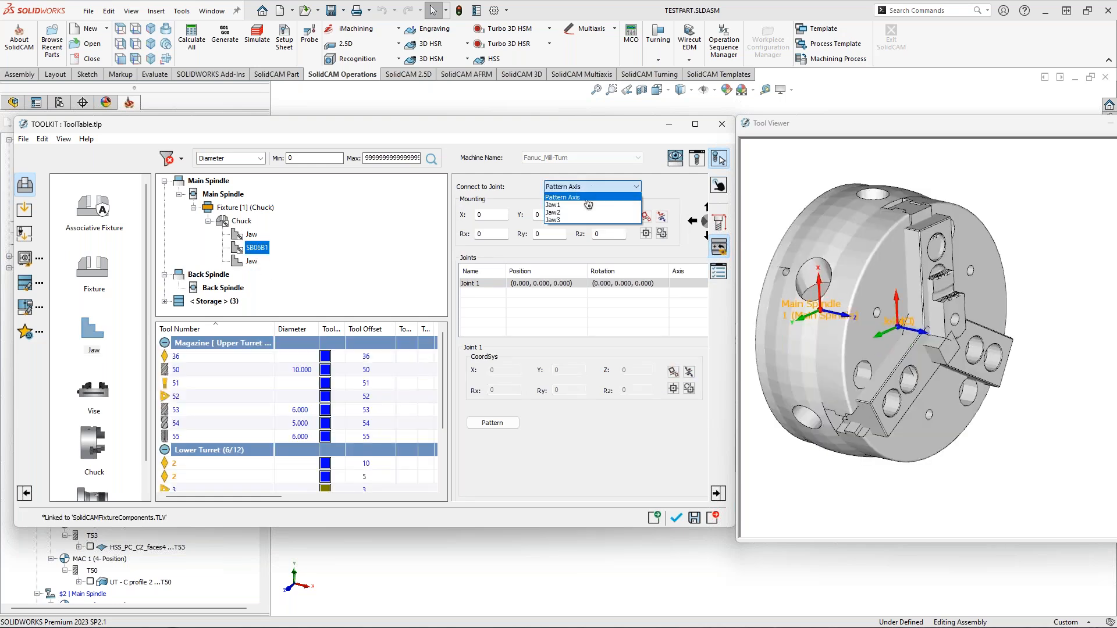
pyautogui.click(584, 214)
pyautogui.click(257, 266)
pyautogui.click(588, 187)
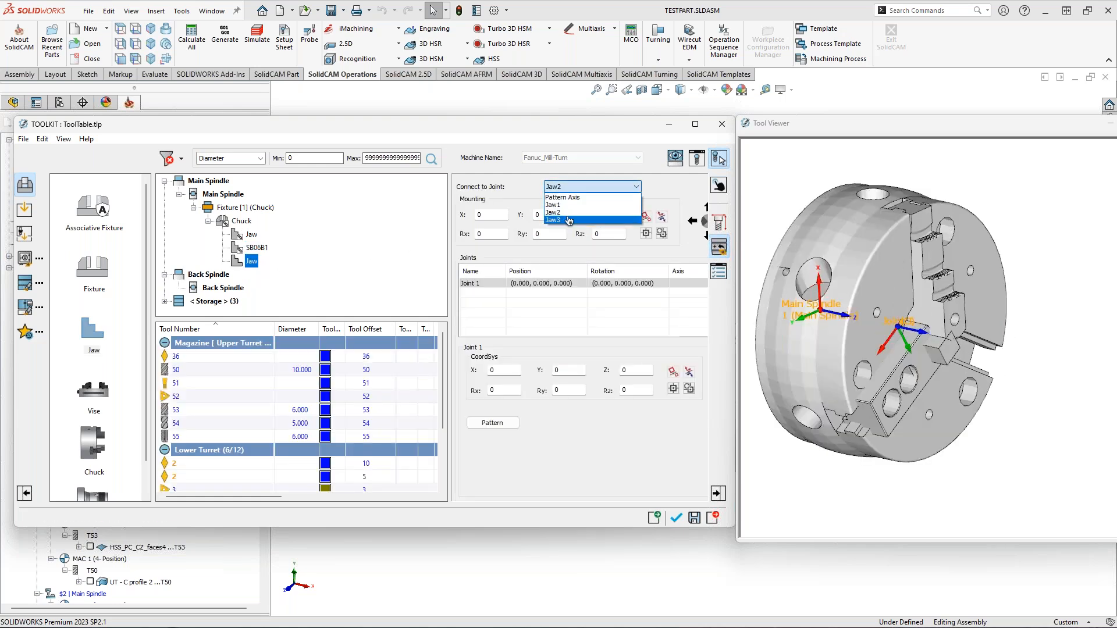
pyautogui.click(568, 221)
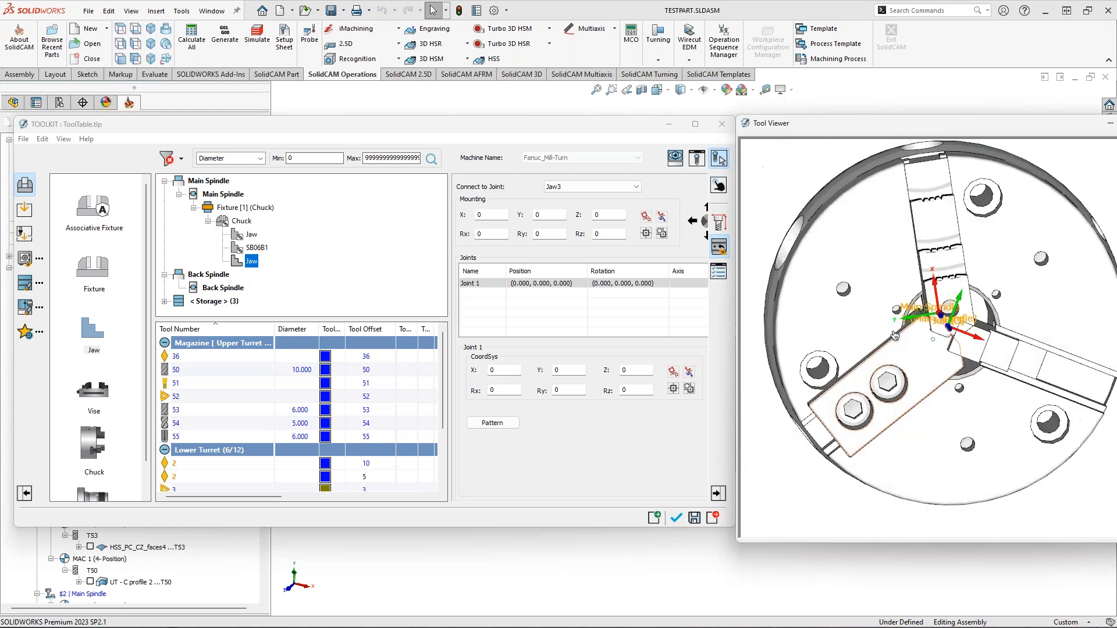
pyautogui.moveTo(930, 336); pyautogui.dragTo(950, 372, button='middle')
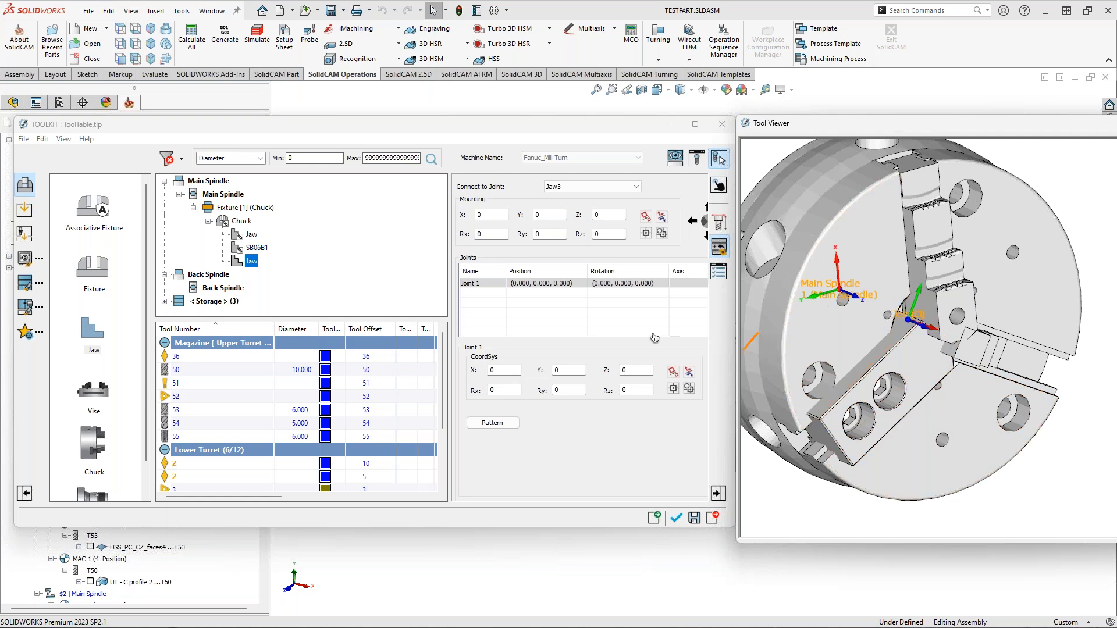
# - Try a Clamping Dimension of -10 in the fixture's Components Axes
pyautogui.click(719, 186)
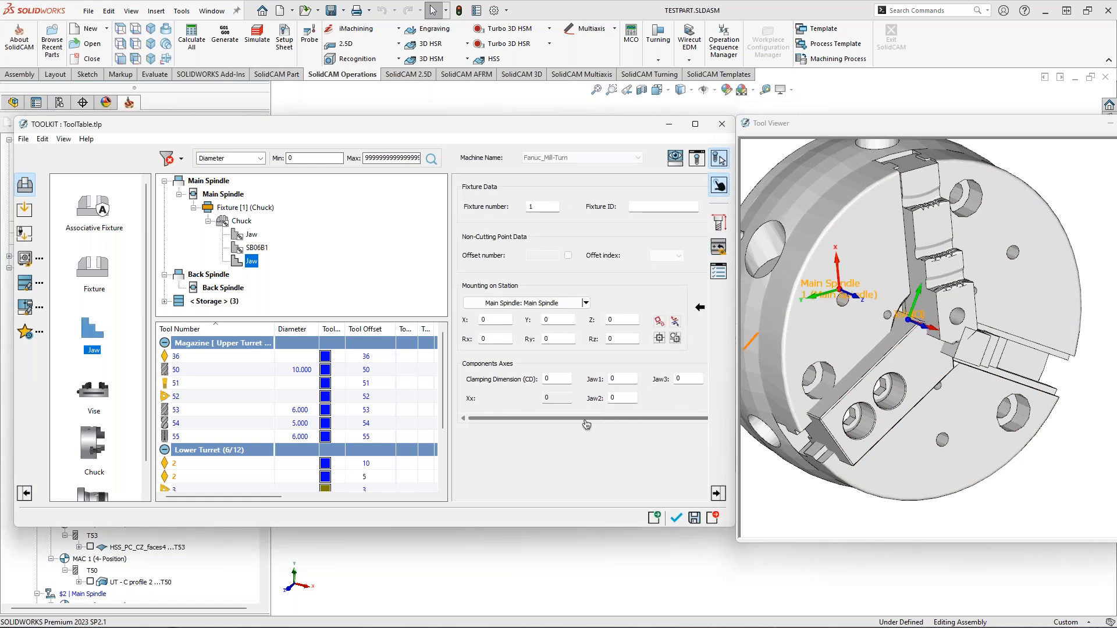
pyautogui.doubleClick(559, 379)
pyautogui.write('-10')
pyautogui.press('Return')
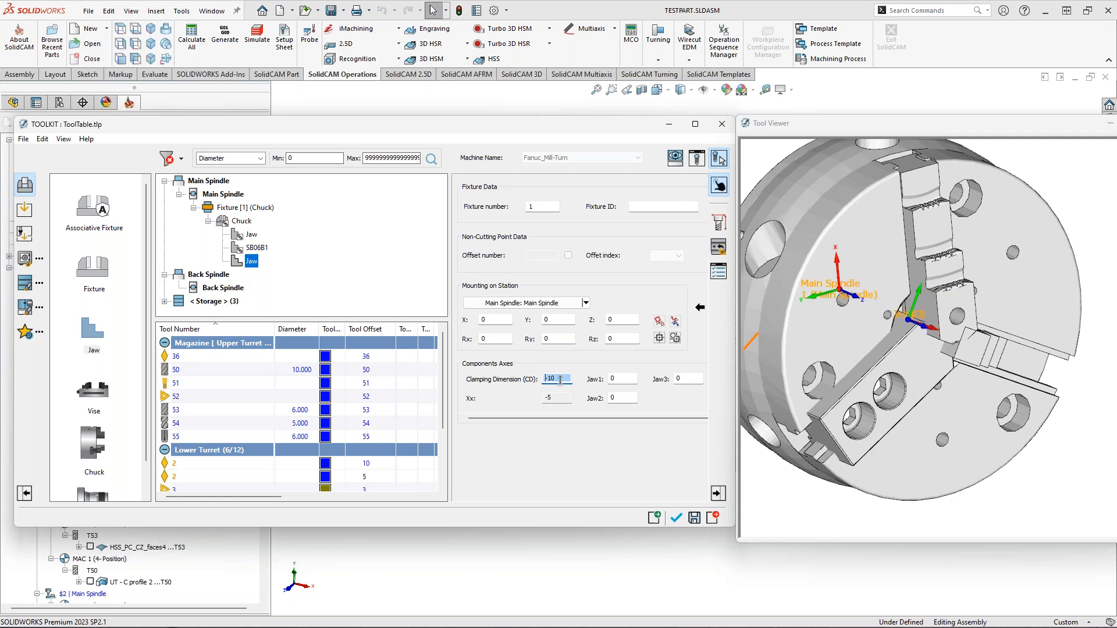
# - Move the jaws individually in the Components Axes, setting Jaw1 to 30, Jaw2 to 20 and Jaw3 to 20
pyautogui.click(632, 379)
pyautogui.scroll(-1, 631, 378)
pyautogui.scroll(4, 632, 381)
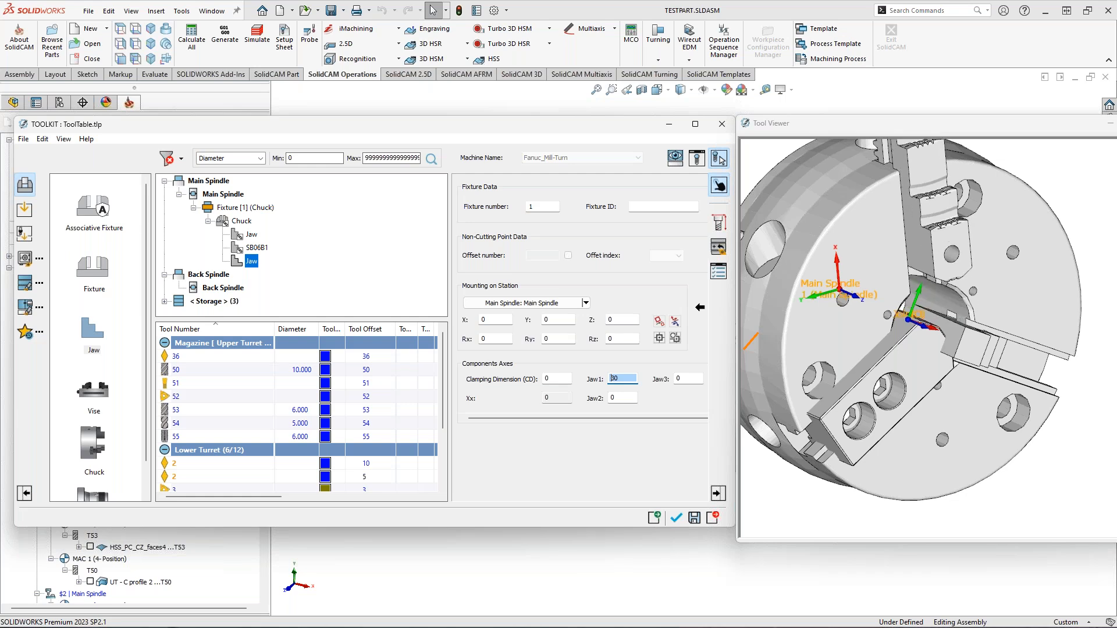
pyautogui.click(621, 399)
pyautogui.scroll(2, 621, 401)
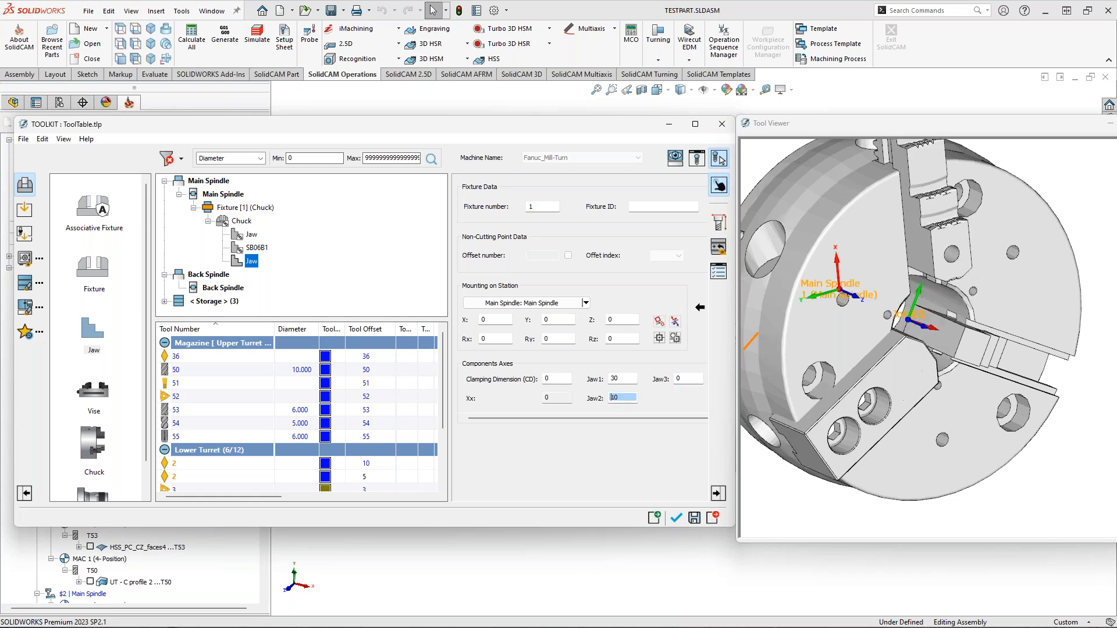
pyautogui.click(689, 379)
pyautogui.scroll(-2, 690, 380)
pyautogui.scroll(4, 690, 380)
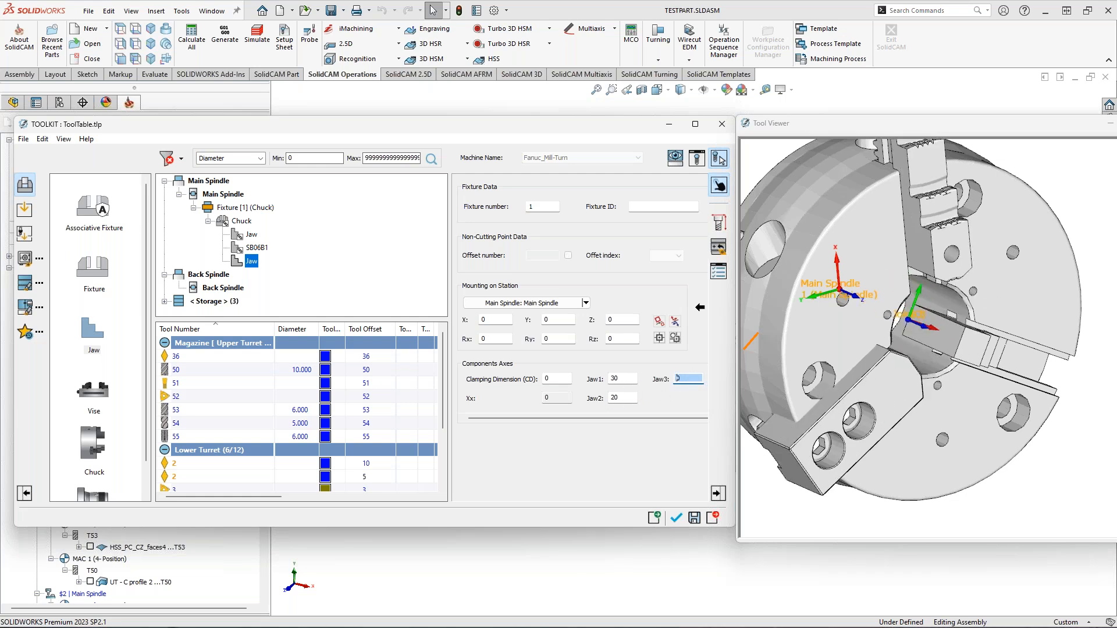
pyautogui.click(623, 378)
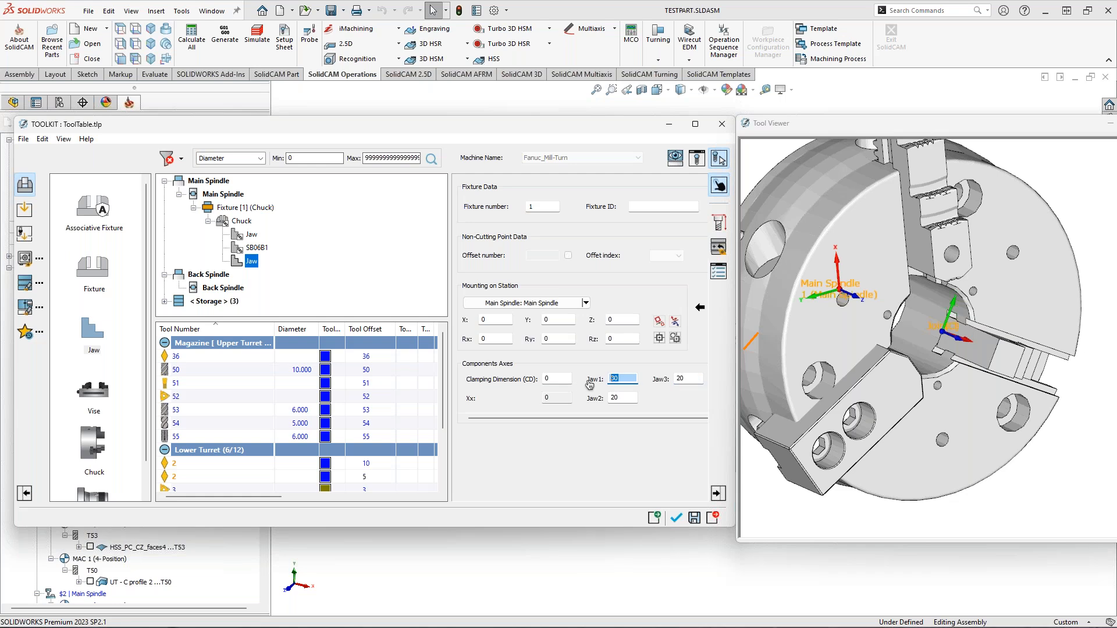
# - Break the Chuck's link to the W2 library and open the Axes Control for its joints
pyautogui.click(240, 221)
pyautogui.rightClick(242, 221)
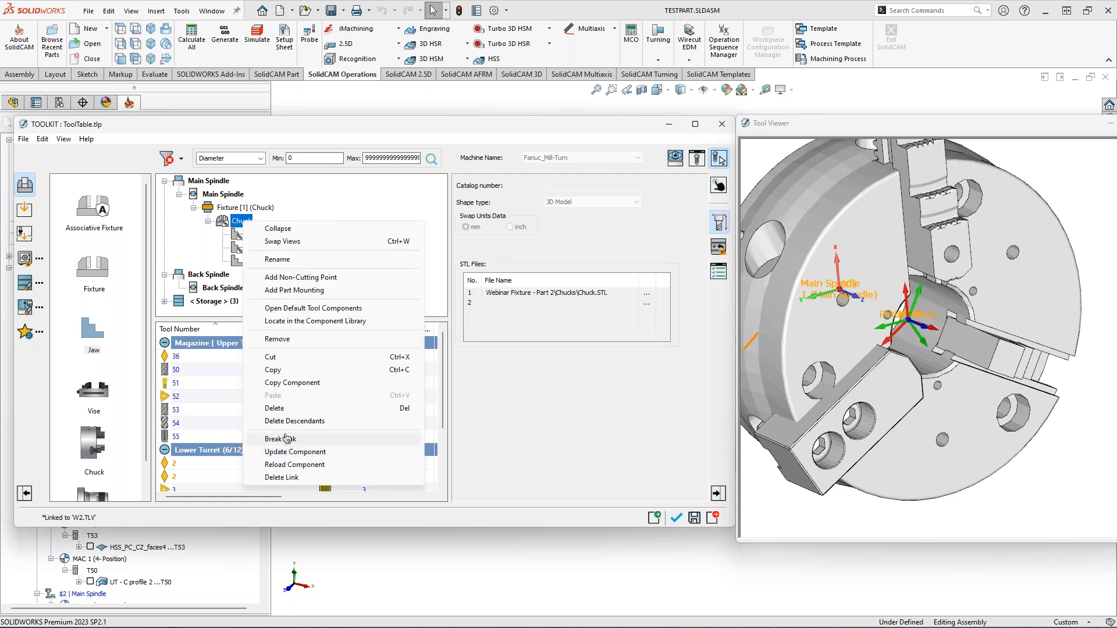
pyautogui.click(286, 439)
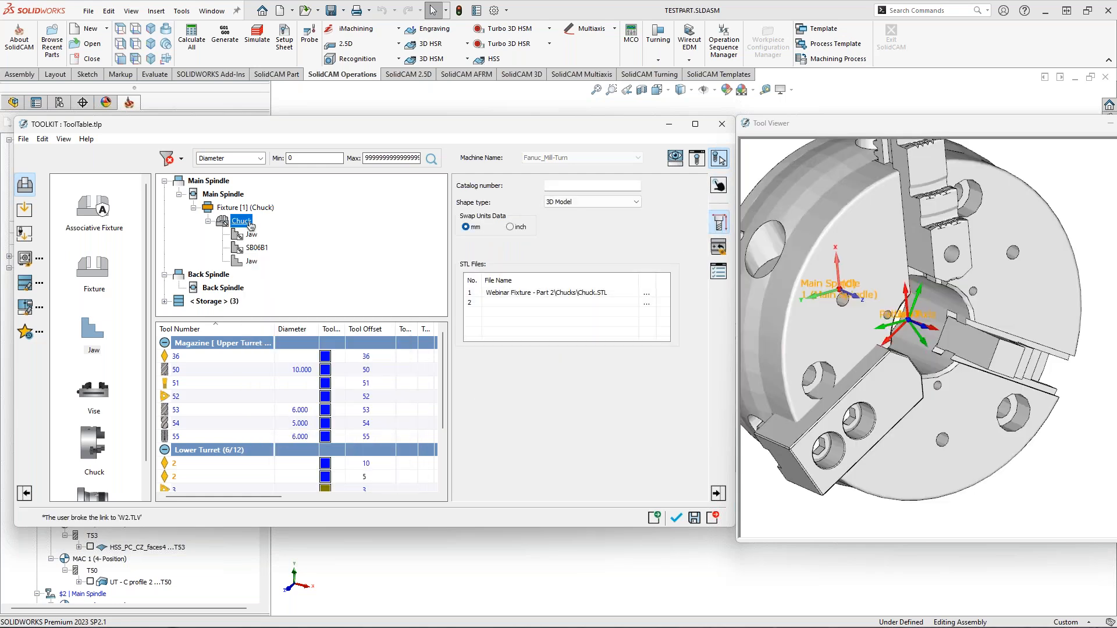
pyautogui.click(719, 248)
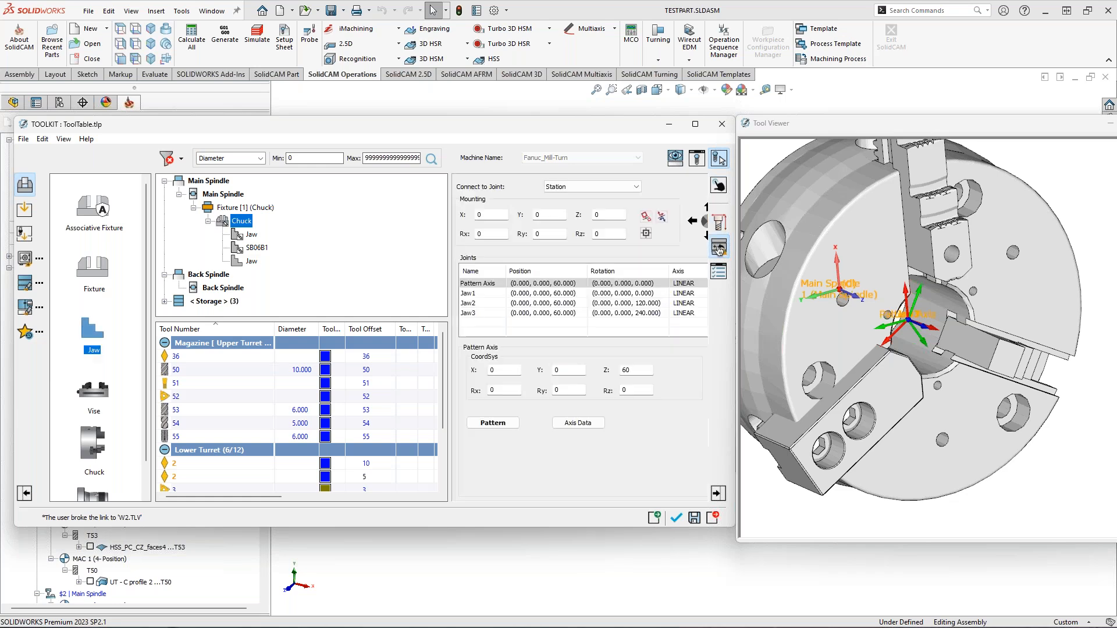
pyautogui.rightClick(482, 332)
pyautogui.click(519, 365)
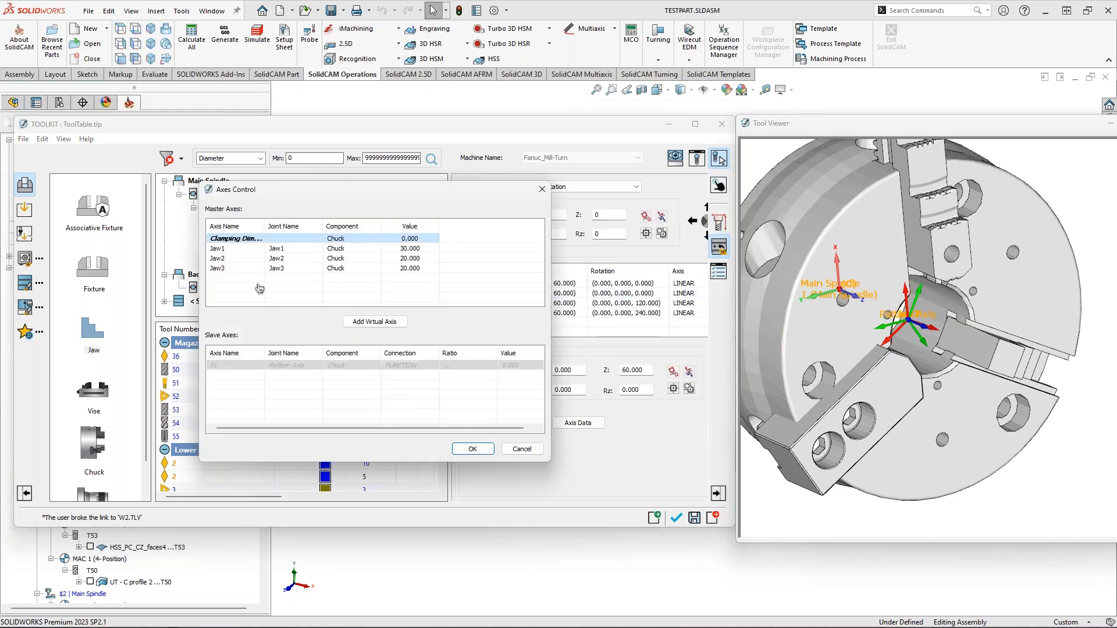
pyautogui.moveTo(845, 318)
pyautogui.mouseDown(button='middle')
pyautogui.moveTo(938, 312)
pyautogui.moveTo(892, 379)
pyautogui.mouseUp(button='middle')
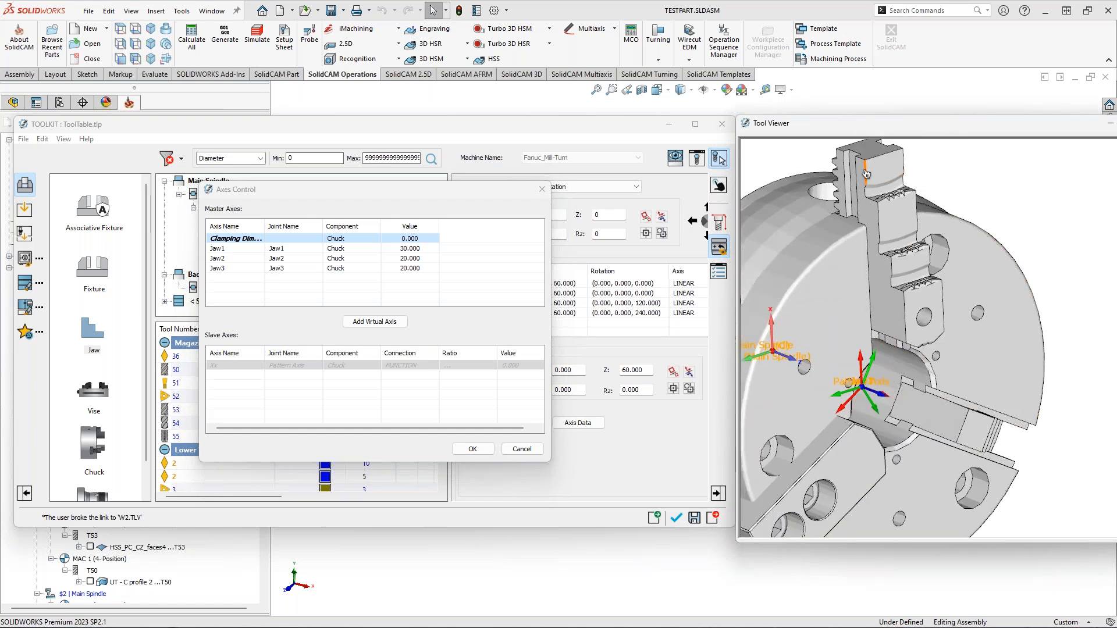
pyautogui.hotkey('ctrl', '2')
pyautogui.moveTo(849, 158)
pyautogui.keyDown('ctrl'); pyautogui.mouseDown()
pyautogui.moveTo(841, 171)
pyautogui.moveTo(944, 355)
pyautogui.mouseUp(); pyautogui.keyUp('ctrl')
pyautogui.moveTo(935, 221)
pyautogui.keyDown('ctrl'); pyautogui.keyDown('shift'); pyautogui.mouseDown()
pyautogui.moveTo(1012, 207)
pyautogui.moveTo(1028, 223)
pyautogui.moveTo(1019, 214)
pyautogui.mouseUp(); pyautogui.keyUp('shift'); pyautogui.keyUp('ctrl')
pyautogui.moveTo(1041, 209); pyautogui.dragTo(1098, 189)
pyautogui.moveTo(1103, 188); pyautogui.dragTo(1099, 200)
pyautogui.moveTo(1016, 238); pyautogui.dragTo(1115, 232)
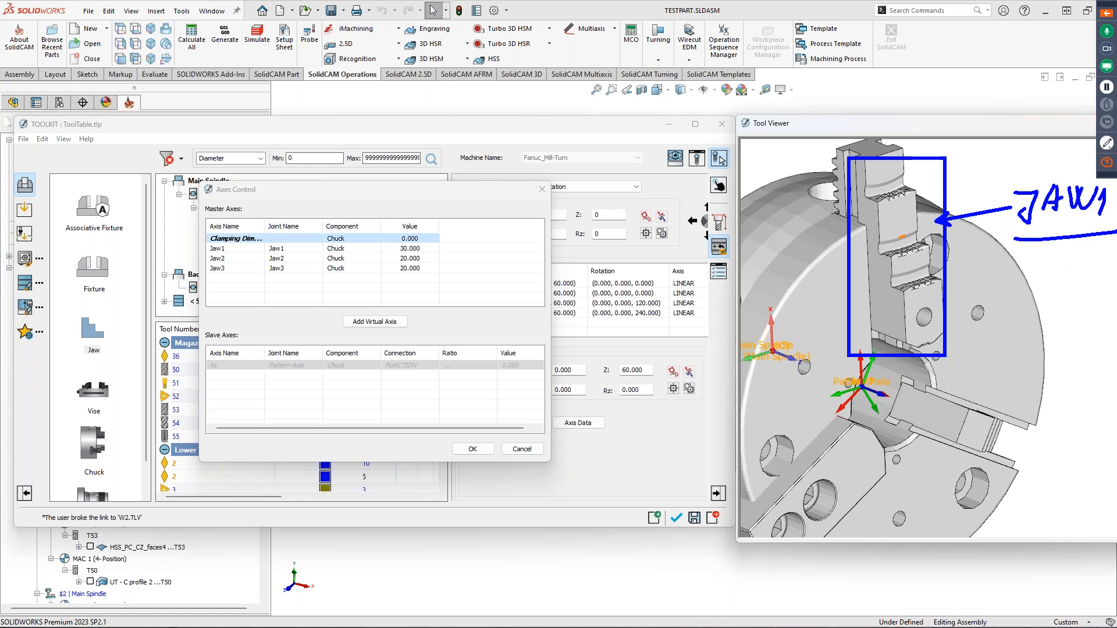
pyautogui.keyDown('ctrl'); pyautogui.keyDown('shift'); pyautogui.moveTo(887, 430); pyautogui.dragTo(941, 398); pyautogui.keyUp('shift'); pyautogui.keyUp('ctrl')
pyautogui.keyDown('ctrl'); pyautogui.keyDown('shift'); pyautogui.moveTo(968, 424); pyautogui.dragTo(963, 377); pyautogui.keyUp('shift'); pyautogui.keyUp('ctrl')
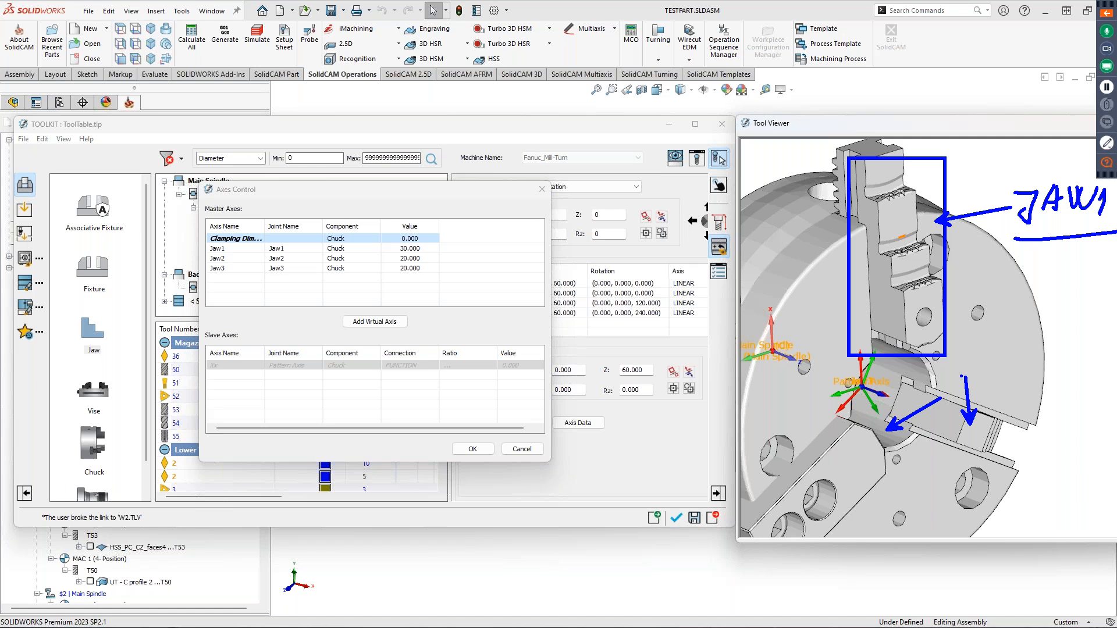
pyautogui.press('e')
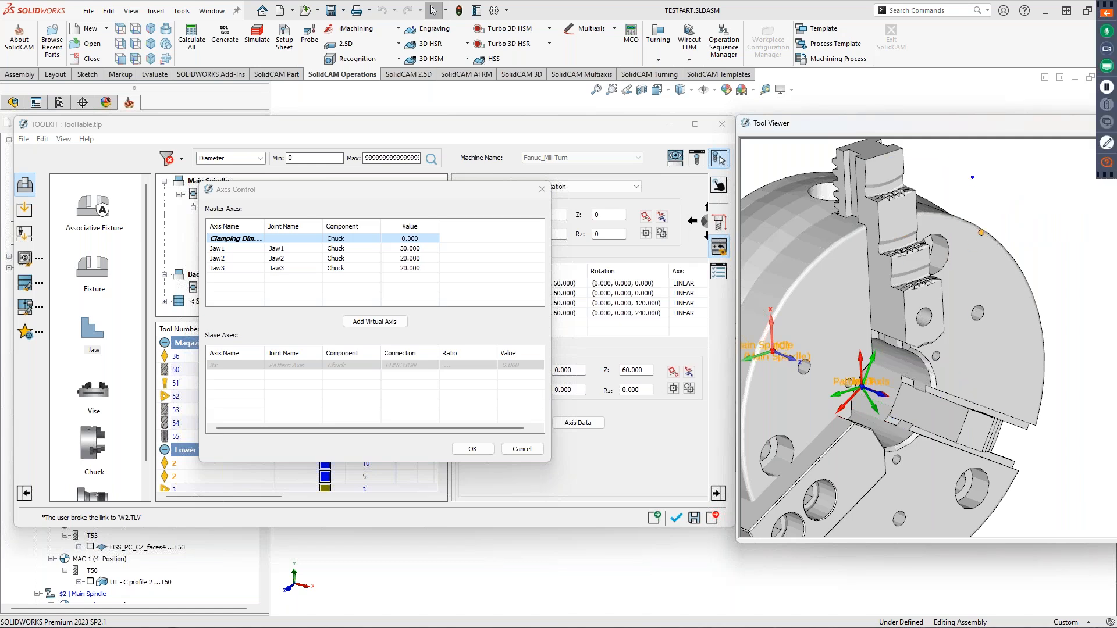
pyautogui.moveTo(1010, 183); pyautogui.dragTo(1025, 196)
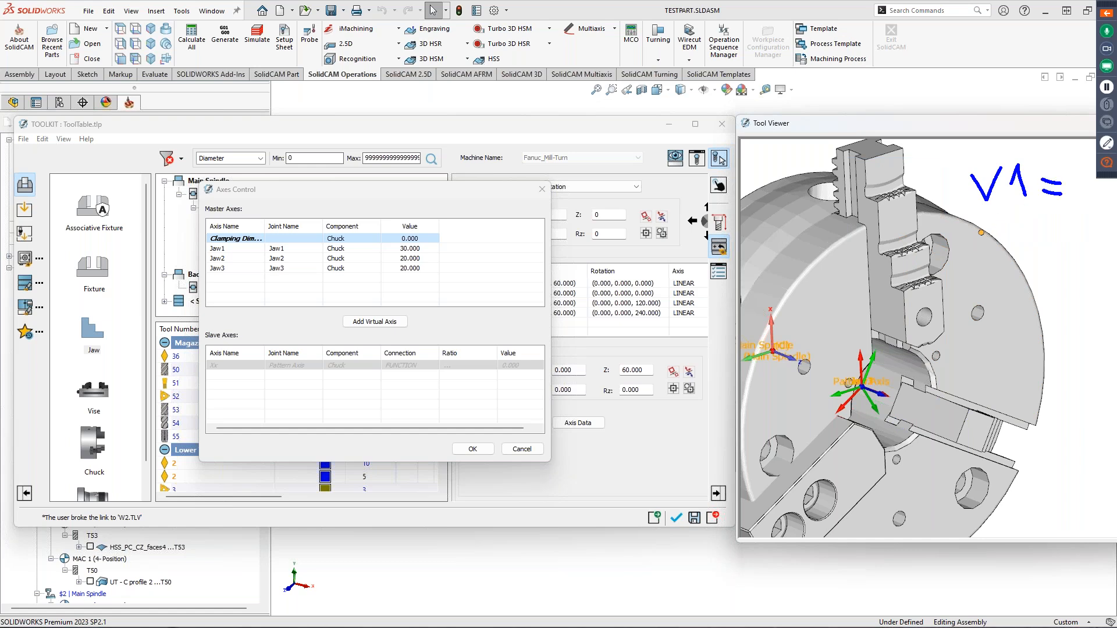
pyautogui.moveTo(892, 137)
pyautogui.mouseDown()
pyautogui.moveTo(826, 215)
pyautogui.moveTo(873, 161)
pyautogui.mouseUp()
pyautogui.moveTo(807, 433)
pyautogui.mouseDown()
pyautogui.moveTo(881, 494)
pyautogui.moveTo(778, 430)
pyautogui.mouseUp()
pyautogui.moveTo(954, 360); pyautogui.dragTo(948, 356)
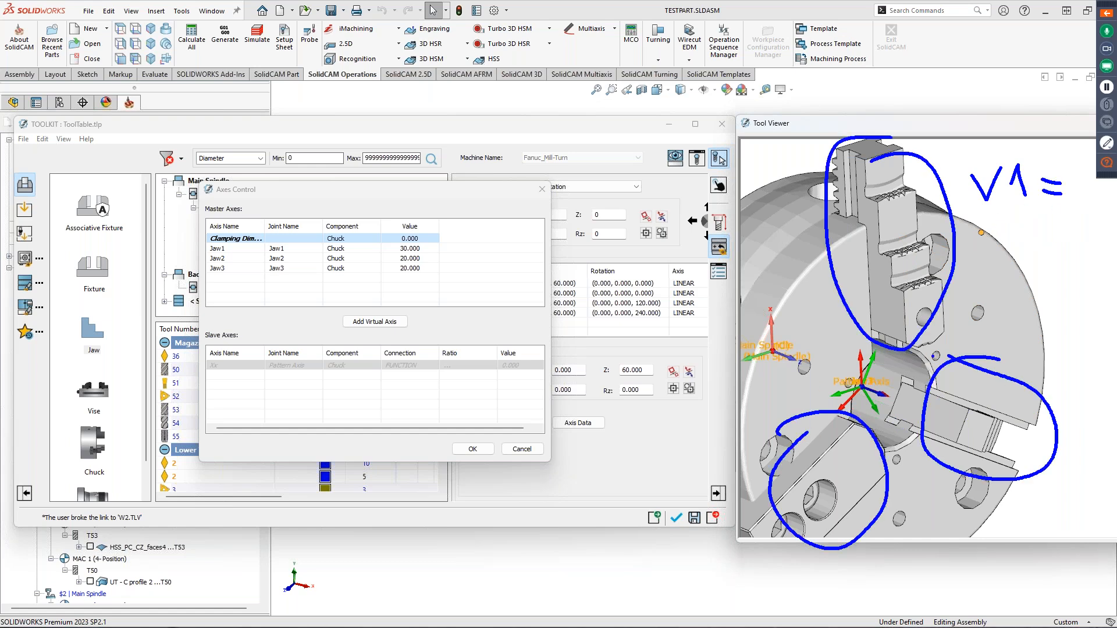
pyautogui.press('Escape')
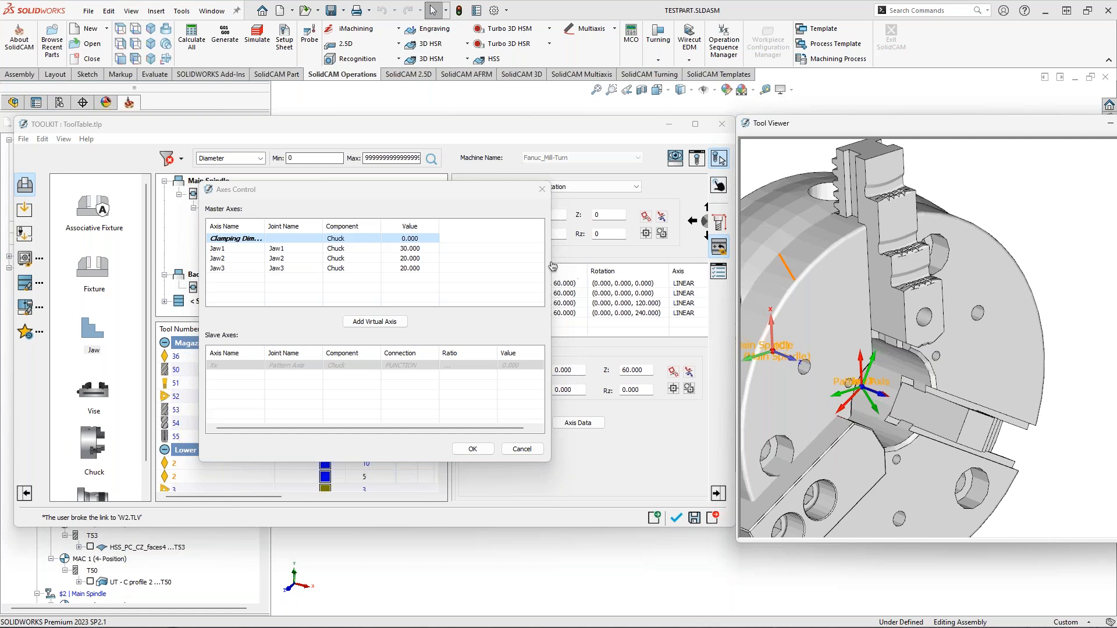
# - Make Jaw2 and Jaw3 slave axes of master axis Jaw1, using GEAR connections with a 1:1 ratio
pyautogui.moveTo(469, 198); pyautogui.dragTo(565, 201)
pyautogui.click(327, 252)
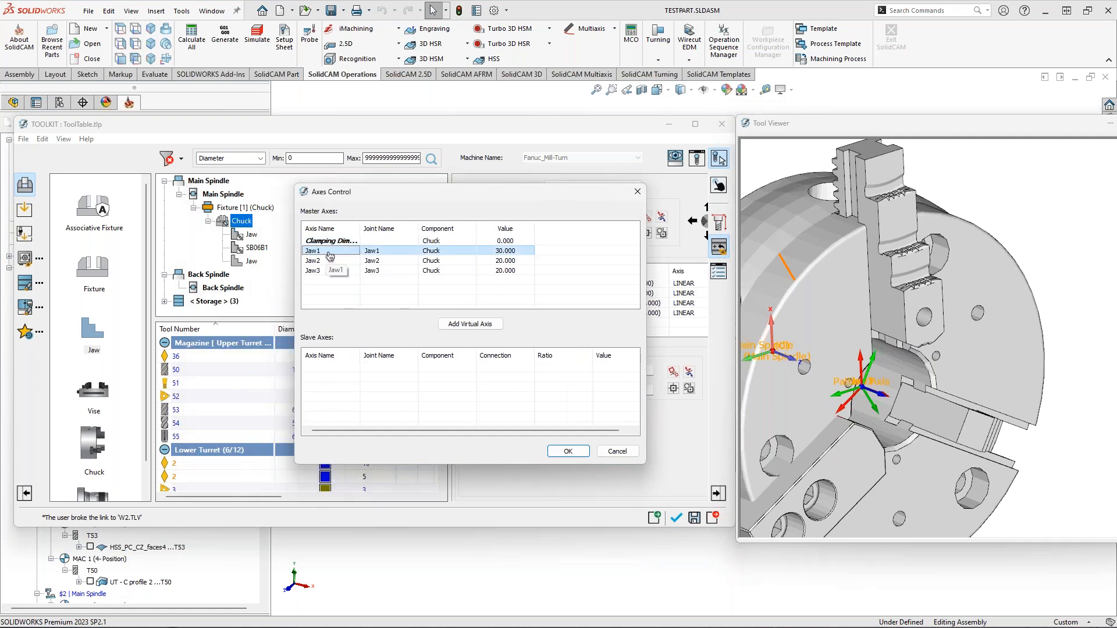
pyautogui.click(328, 369)
pyautogui.click(327, 369)
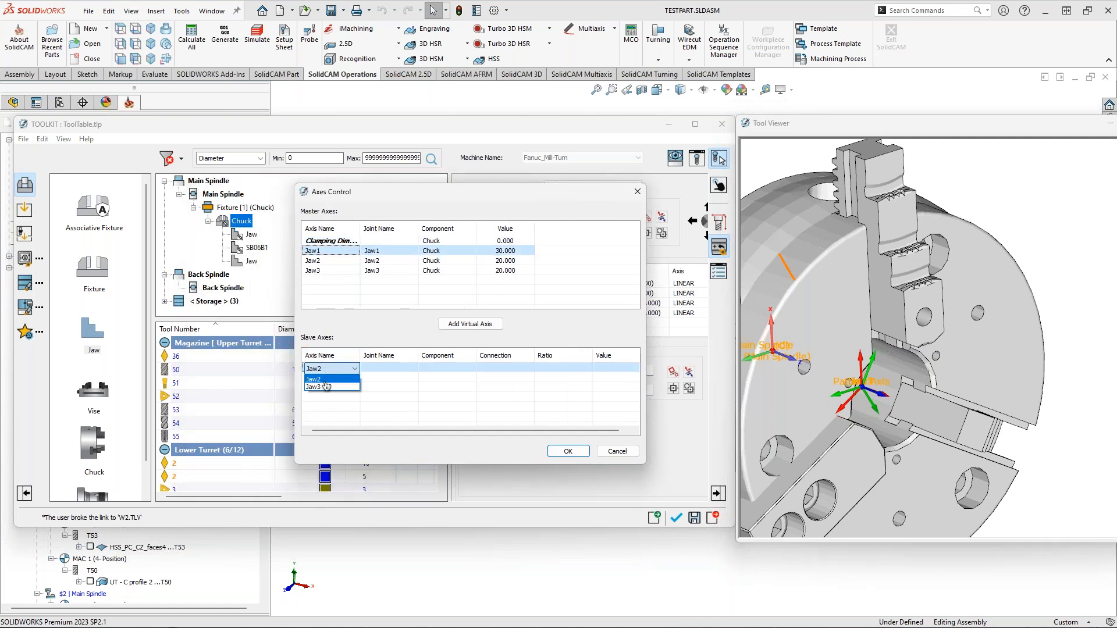
pyautogui.click(325, 379)
pyautogui.click(326, 380)
pyautogui.click(325, 379)
pyautogui.click(324, 391)
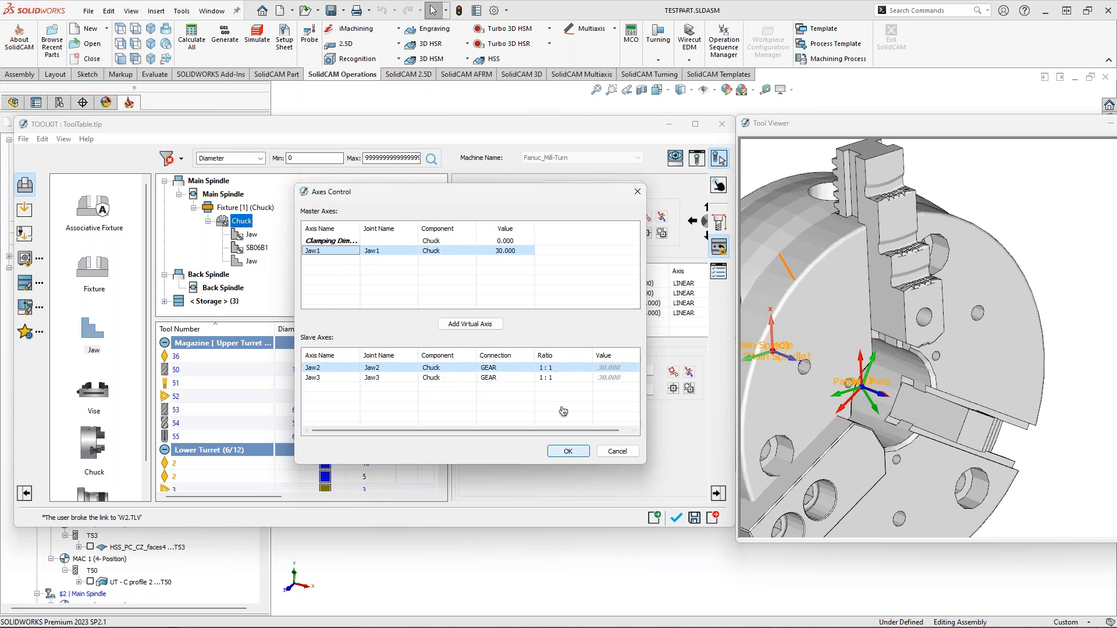
pyautogui.click(549, 368)
pyautogui.click(504, 368)
pyautogui.click(502, 387)
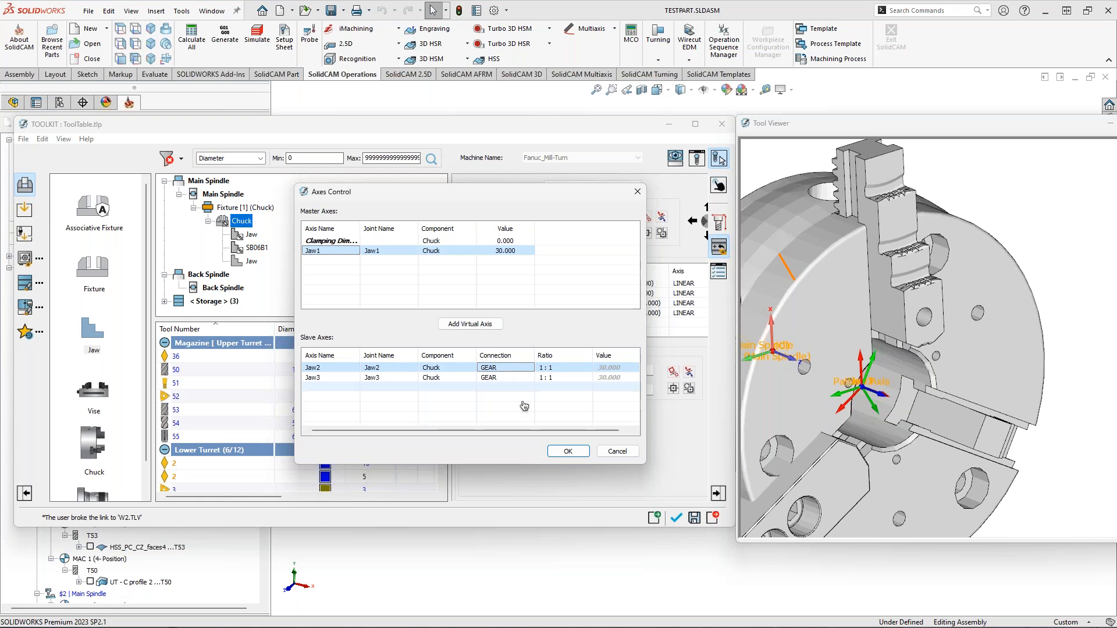
pyautogui.click(568, 452)
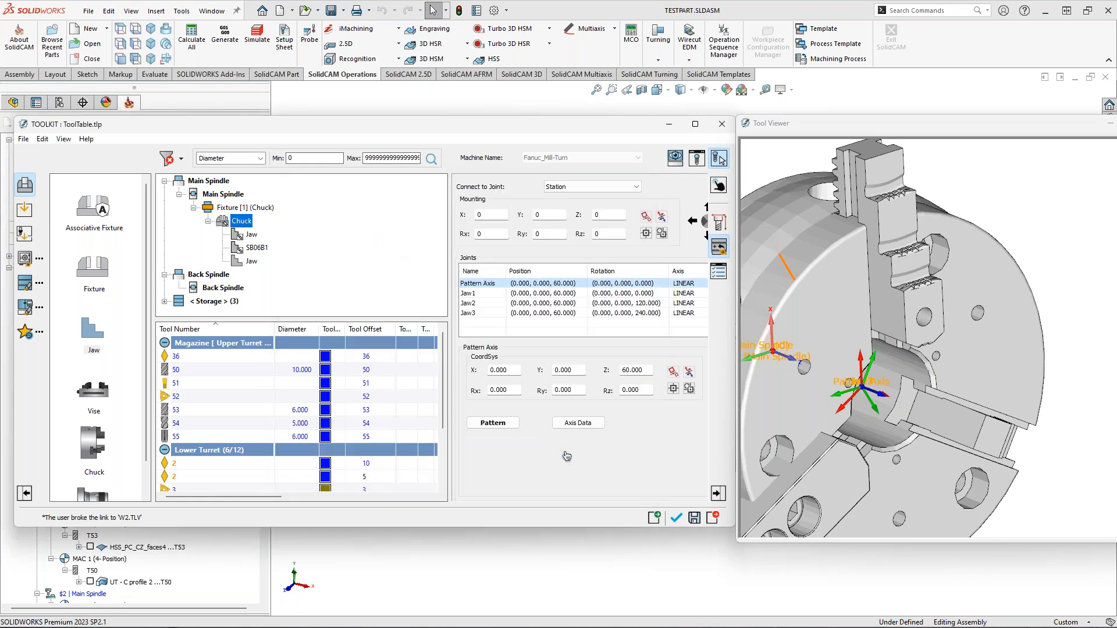
# - Test the linked jaws in the Components Axes by setting Jaw1 to 18 and 22, finishing at 11
pyautogui.click(720, 186)
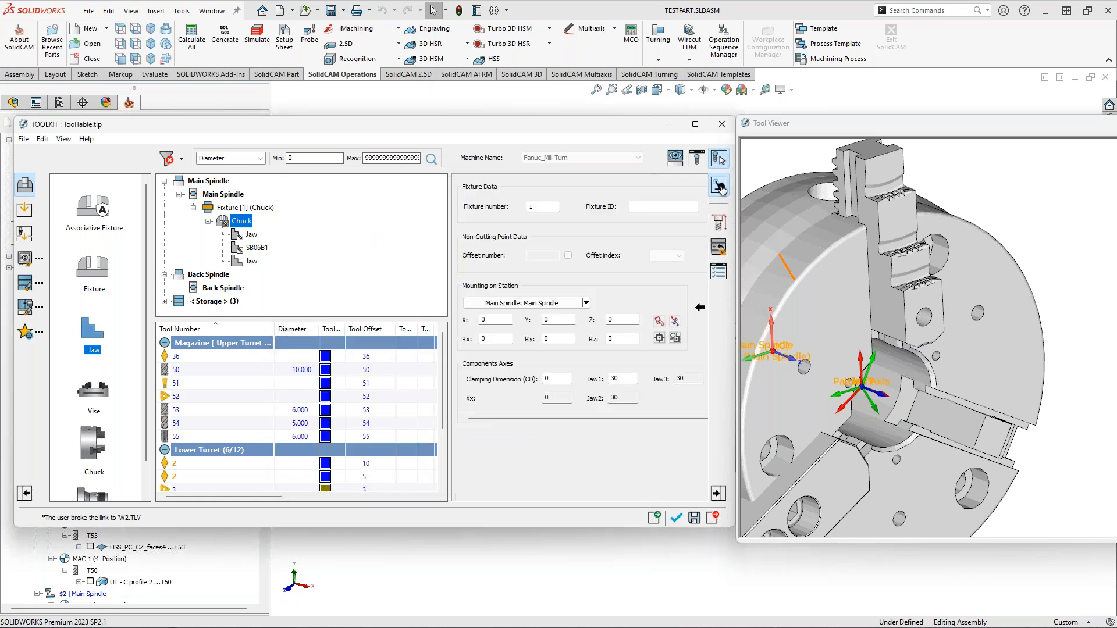
pyautogui.click(623, 379)
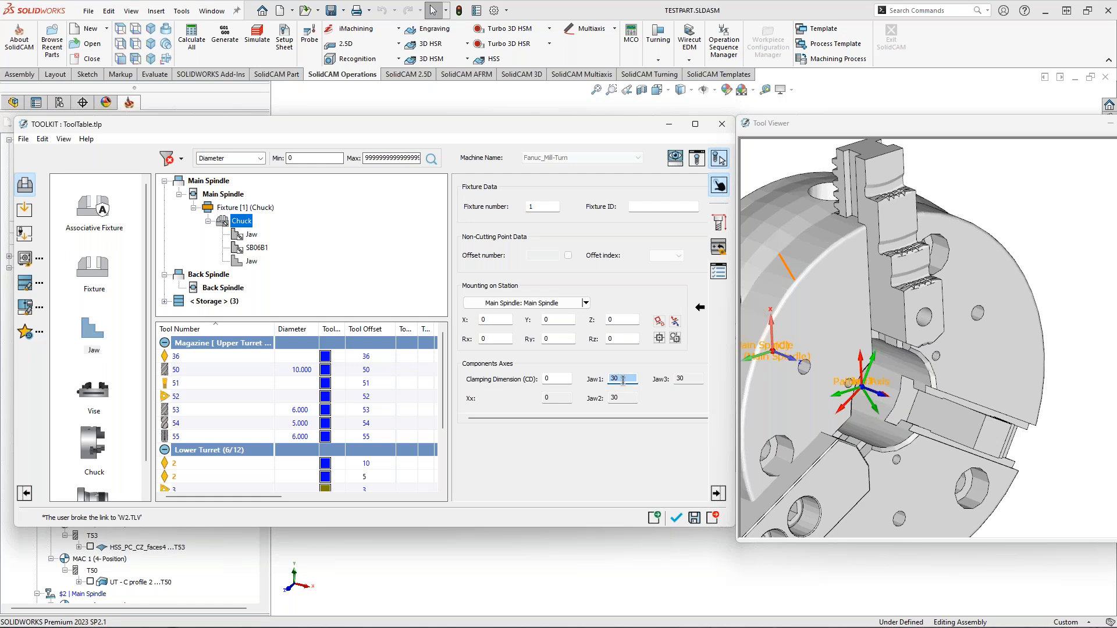
pyautogui.moveTo(608, 419); pyautogui.dragTo(631, 419)
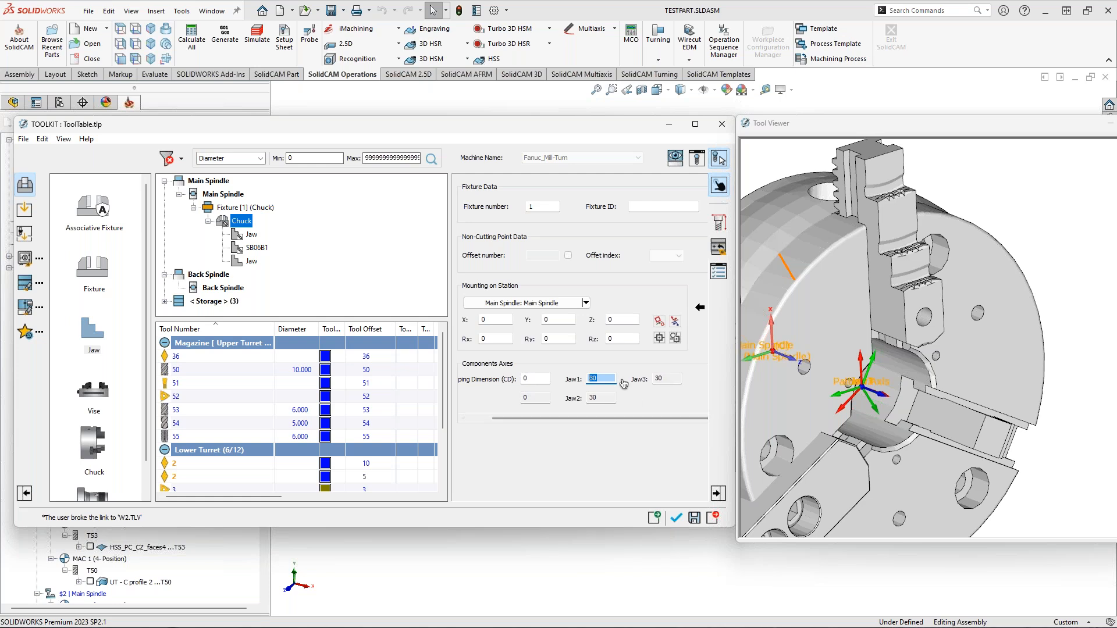
pyautogui.write('18')
pyautogui.write('22')
pyautogui.write('11')
# - Switch to the PowerPoint presentation to view the slide about a chuck with different jaws on each slot
pyautogui.press('super')
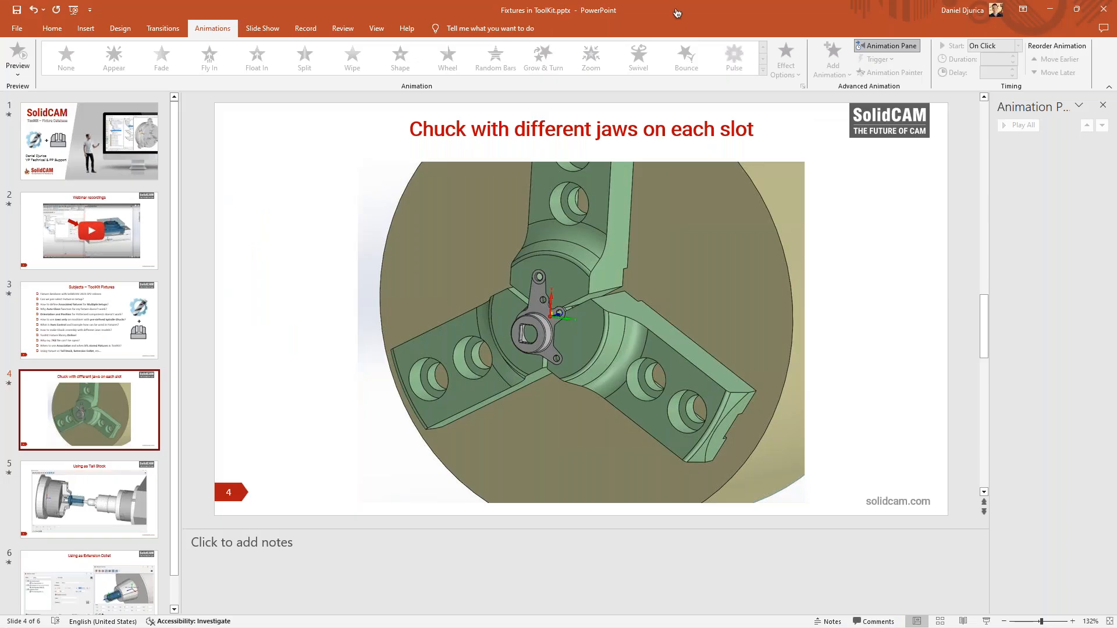
pyautogui.moveTo(604, 18); pyautogui.dragTo(0, 241)
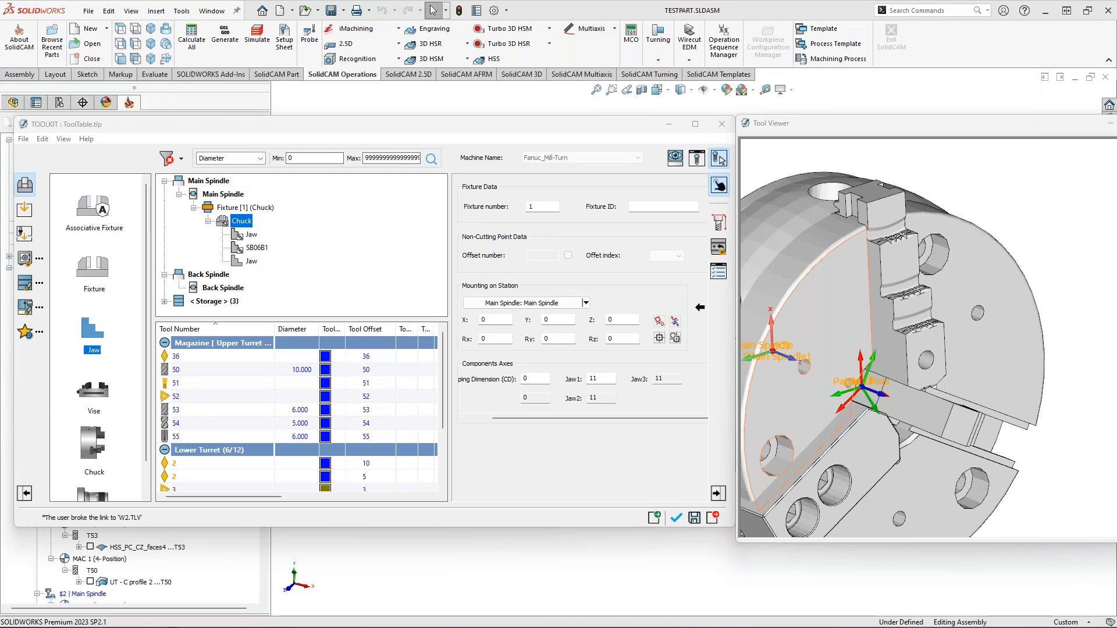
# - Exit the ToolTable toolkit without saving the changes and return to the TESTPART assembly
pyautogui.press('super')
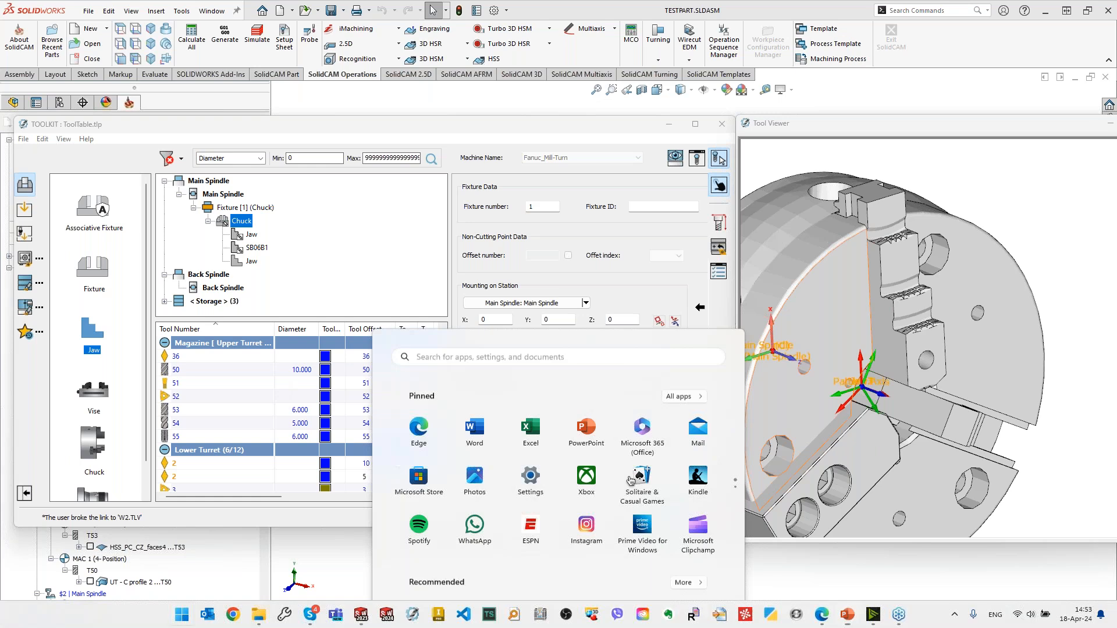
pyautogui.press('Escape')
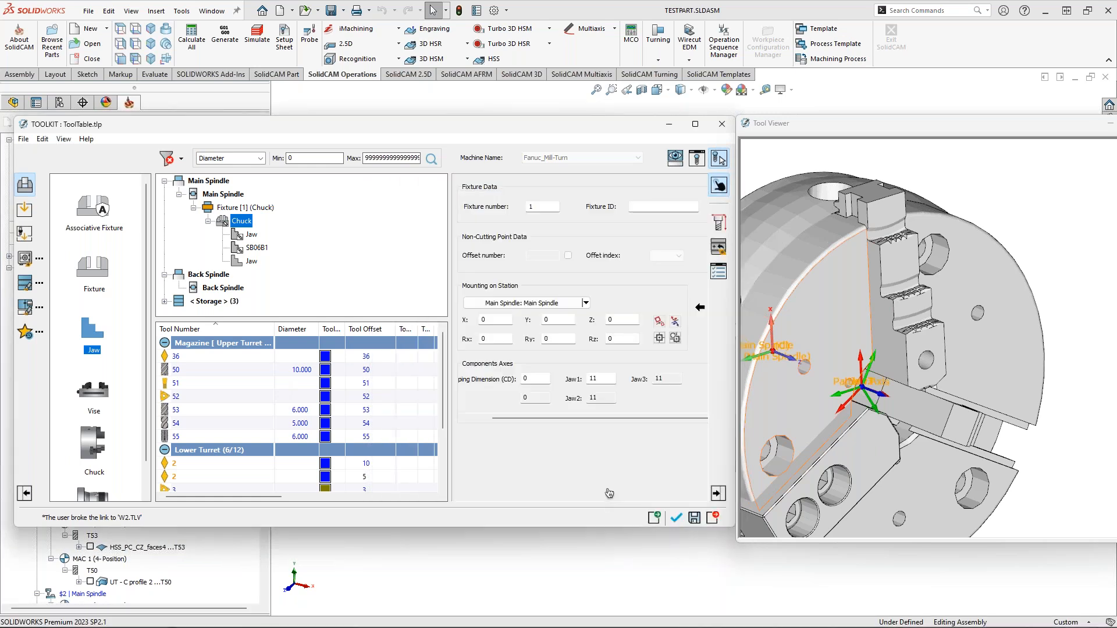
pyautogui.click(675, 518)
pyautogui.click(648, 371)
pyautogui.click(713, 518)
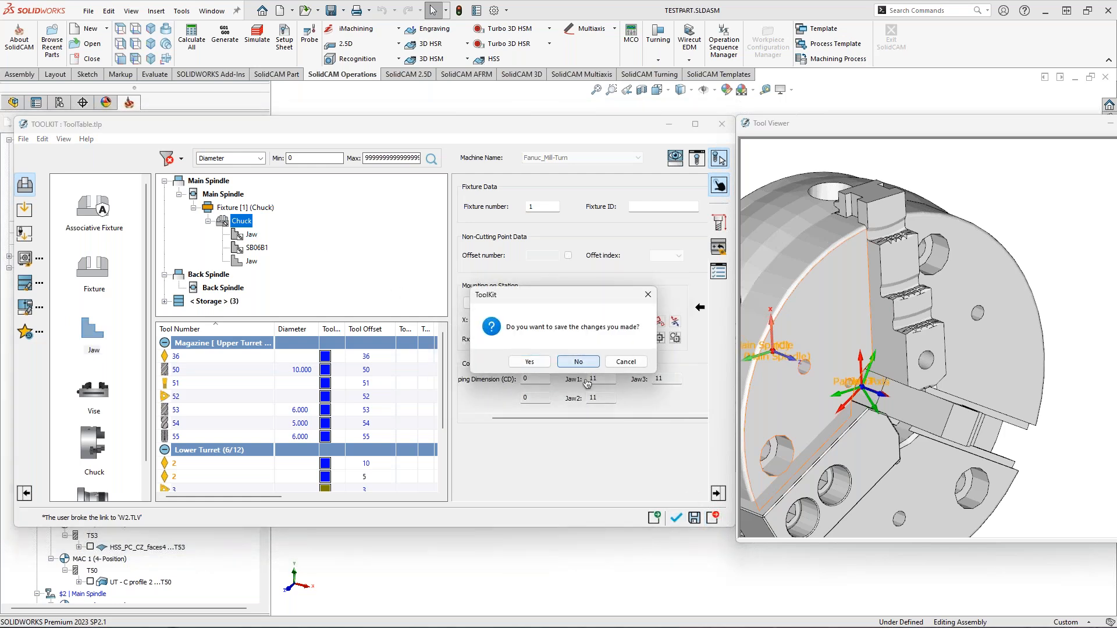
pyautogui.click(576, 362)
pyautogui.click(443, 380)
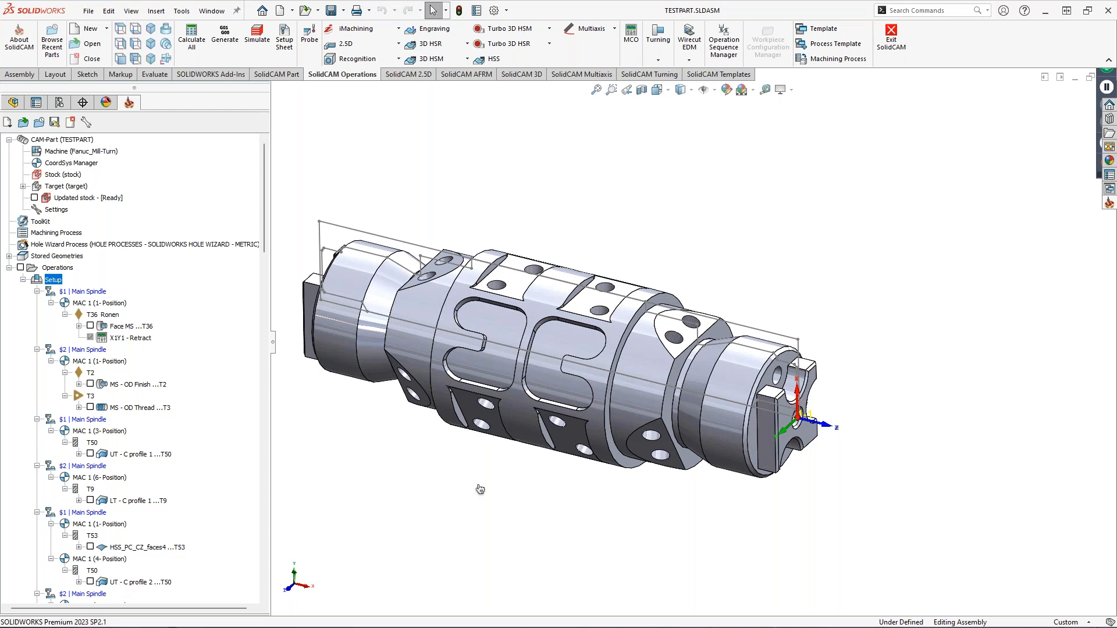
pyautogui.keyDown('ctrl'); pyautogui.moveTo(542, 484); pyautogui.dragTo(593, 483, button='middle'); pyautogui.keyUp('ctrl')
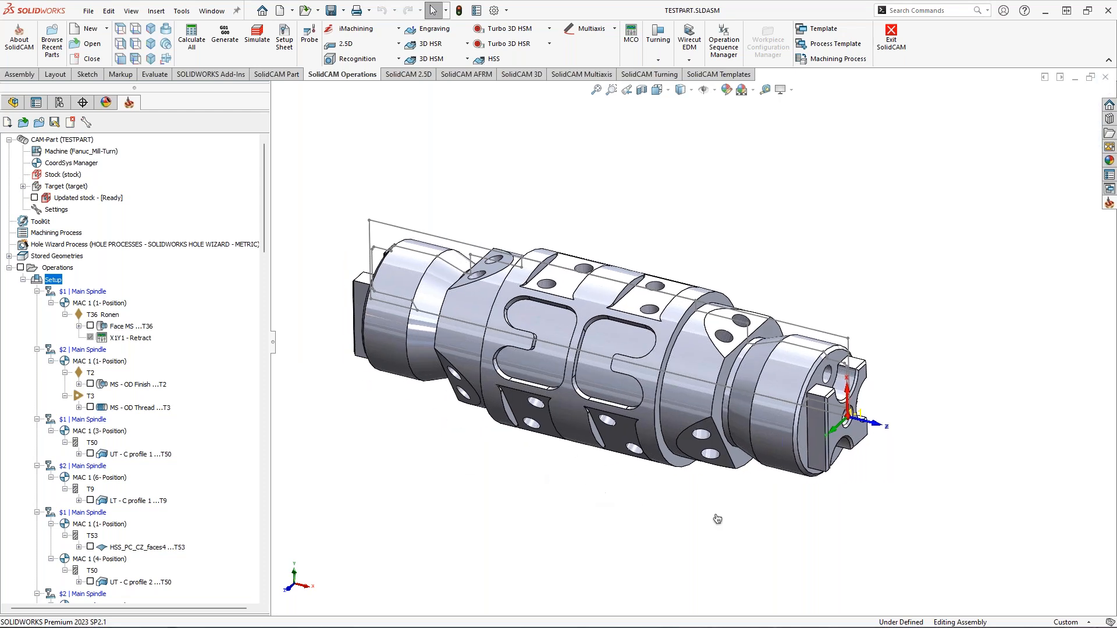
# - Switch to the Edge browser showing the SolidCAM forum, maximize its window and point out the forum's web address
pyautogui.press('super')
pyautogui.click(822, 615)
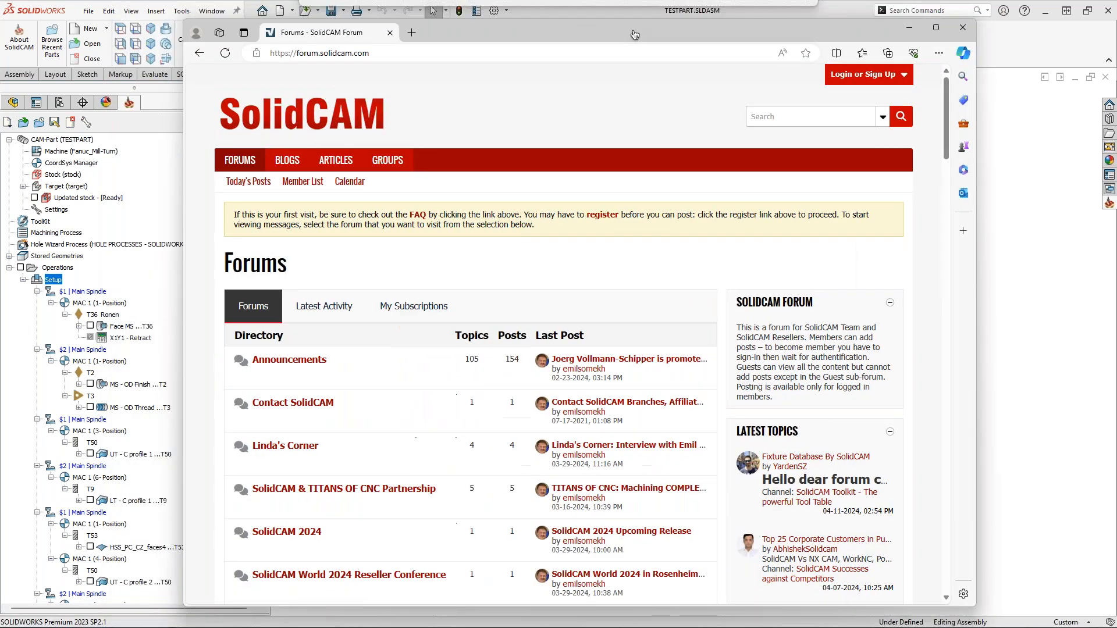
pyautogui.doubleClick(577, 25)
pyautogui.moveTo(123, 29); pyautogui.dragTo(137, 30)
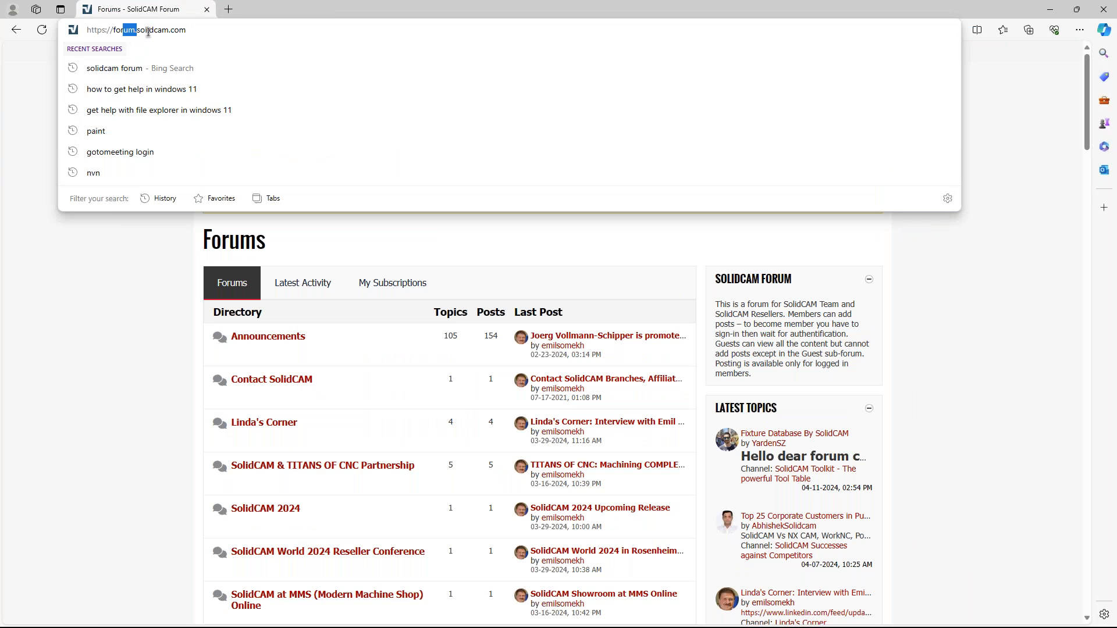
pyautogui.click(196, 32)
pyautogui.click(123, 337)
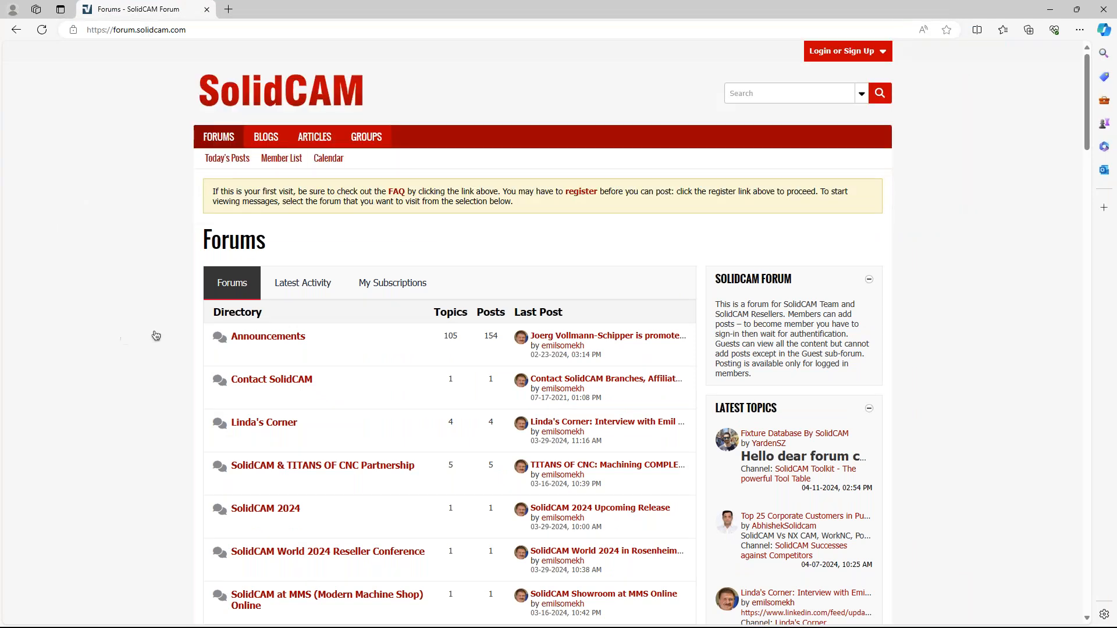
# - Search the forum page for "toolki" and open the "SolidCAM Toolkit - The powerful Tool Table" forum
pyautogui.hotkey('ctrl', 'f')
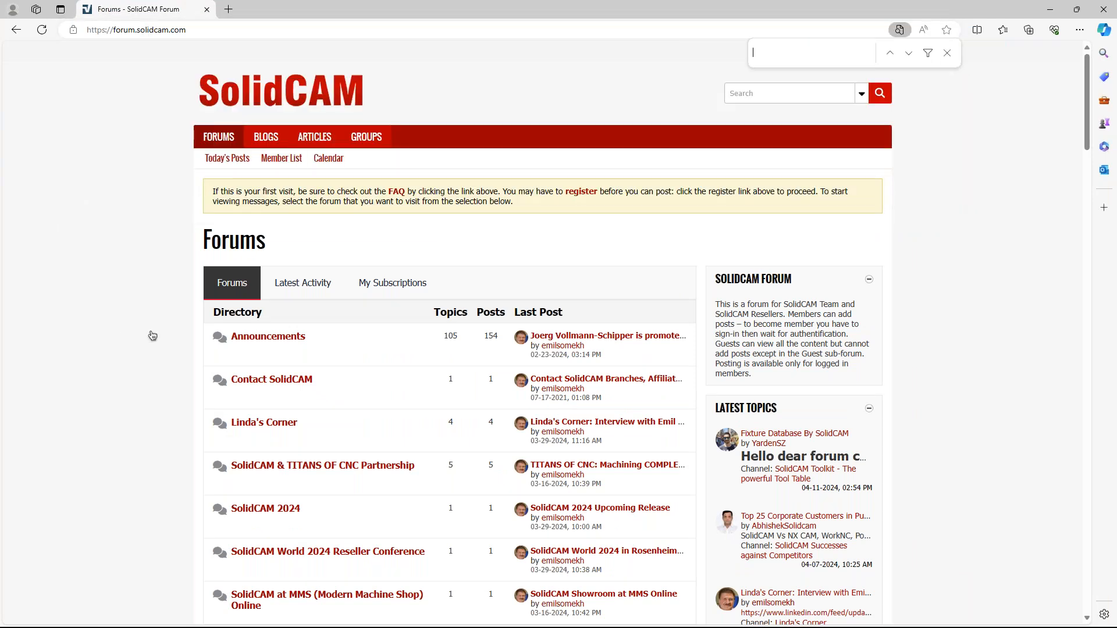
pyautogui.write('toolki')
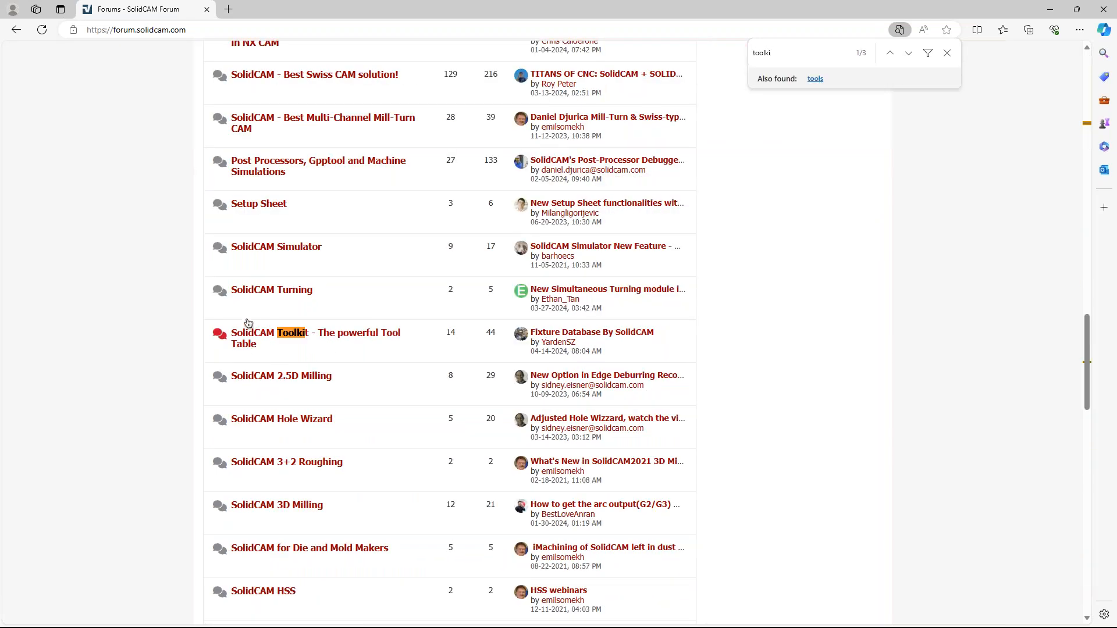
pyautogui.moveTo(200, 315); pyautogui.dragTo(403, 355)
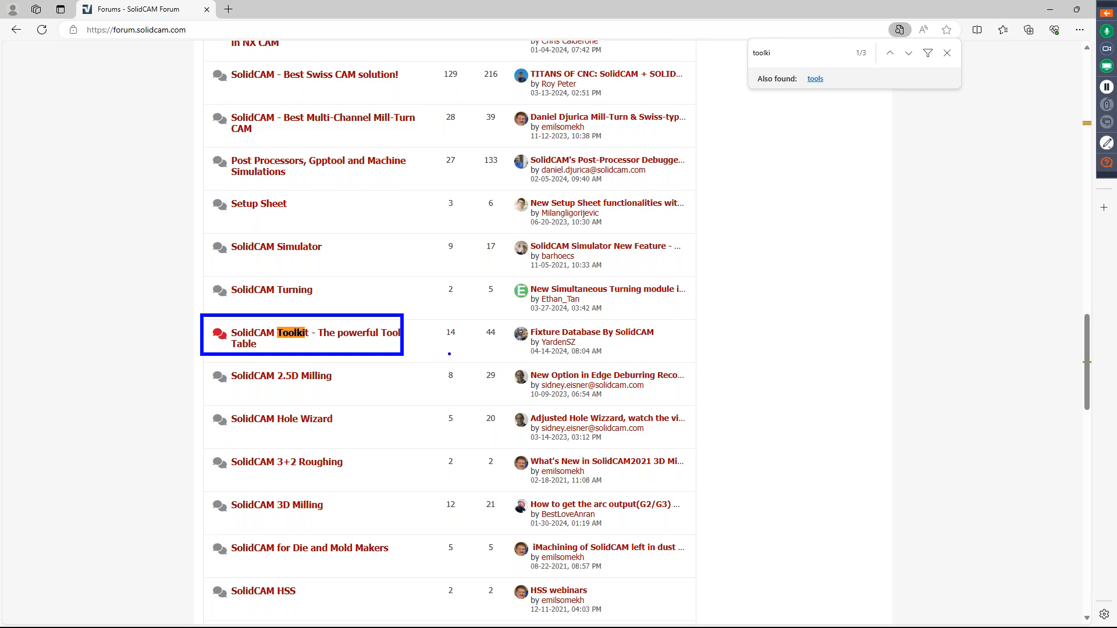
pyautogui.click(364, 337)
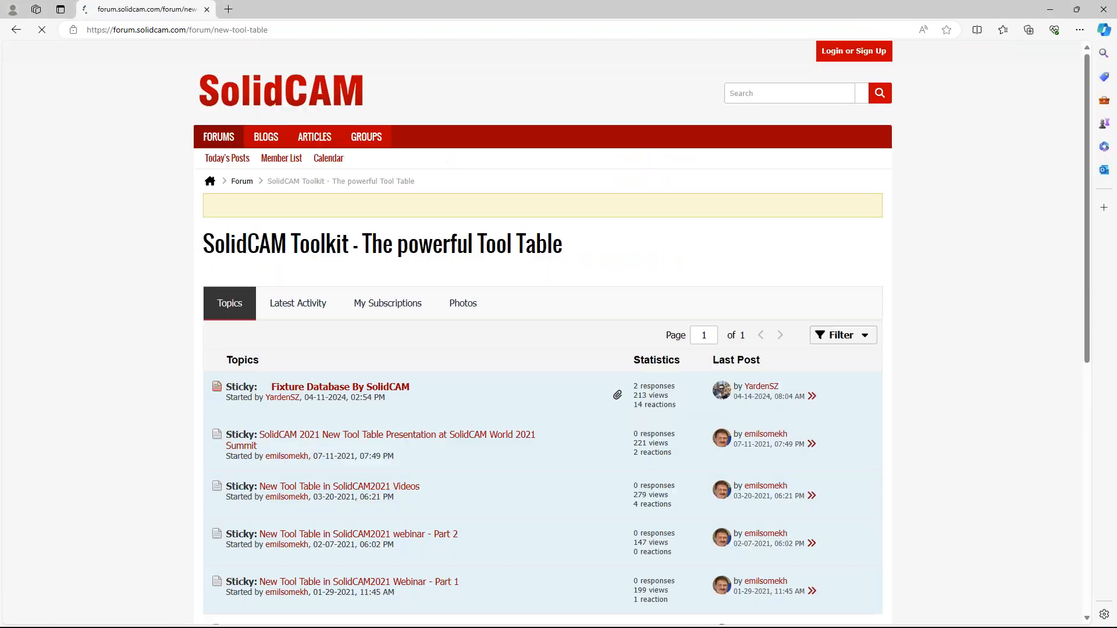
# - Open the sticky topic "Fixture Database By SolidCAM" and read its post through the manufacturers' database download links
pyautogui.scroll(-2, 381, 326)
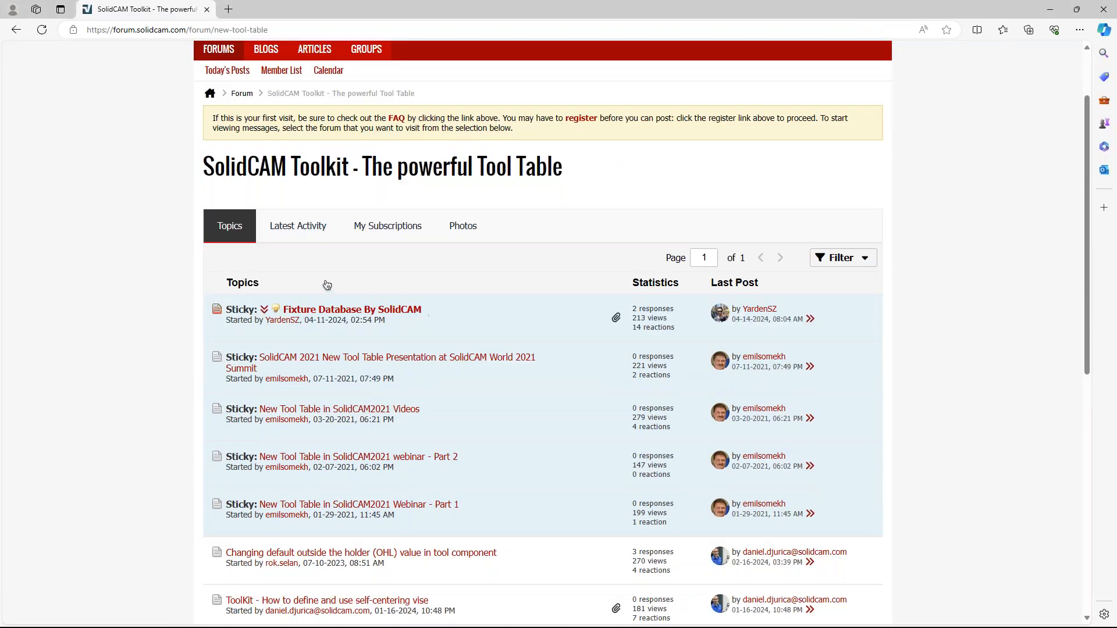
pyautogui.click(366, 316)
pyautogui.scroll(-1, 365, 315)
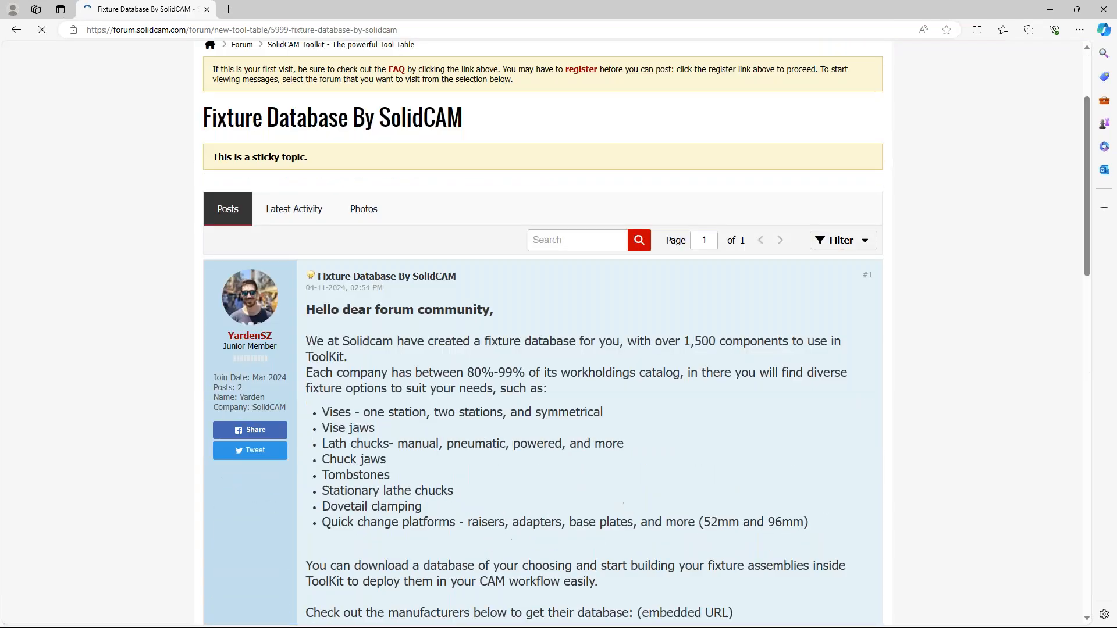
pyautogui.scroll(-3, 459, 392)
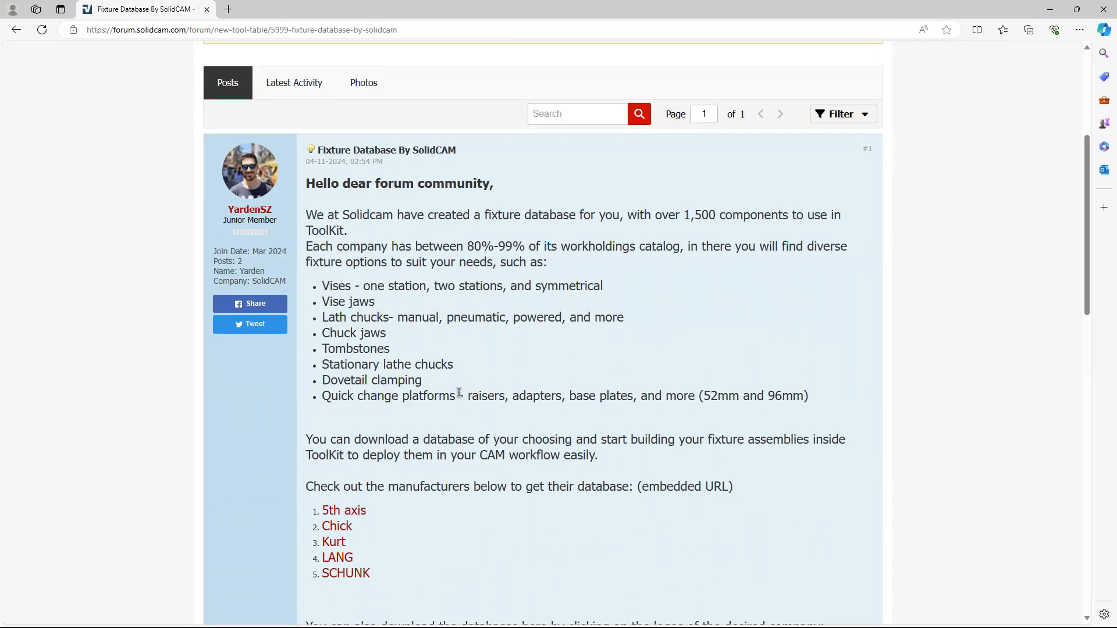
pyautogui.scroll(-2, 464, 396)
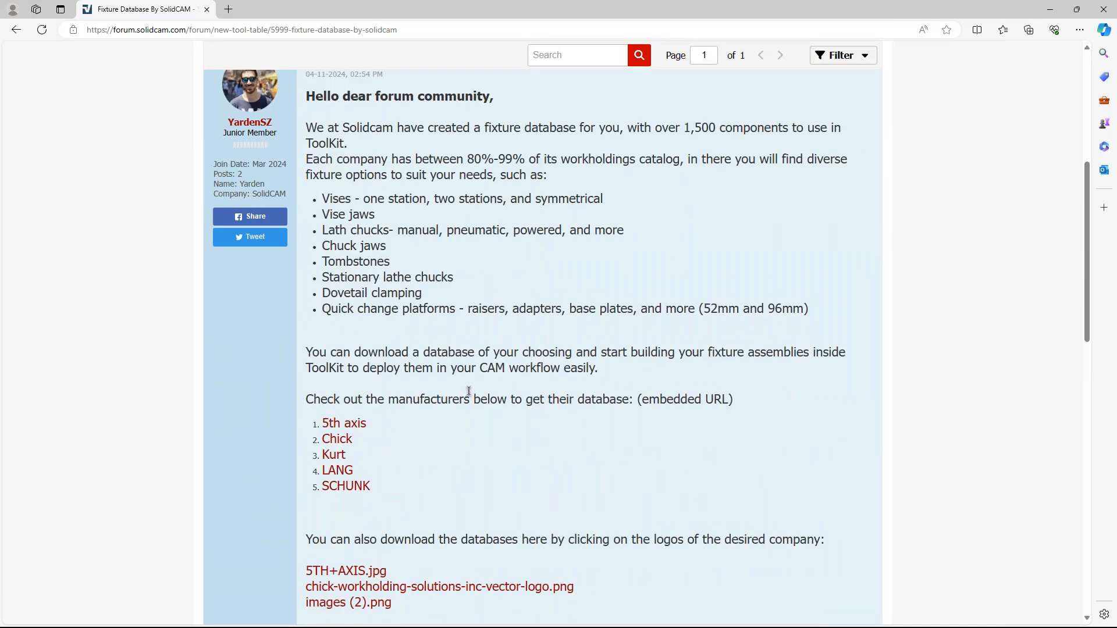
pyautogui.scroll(-2, 469, 391)
pyautogui.scroll(-2, 474, 395)
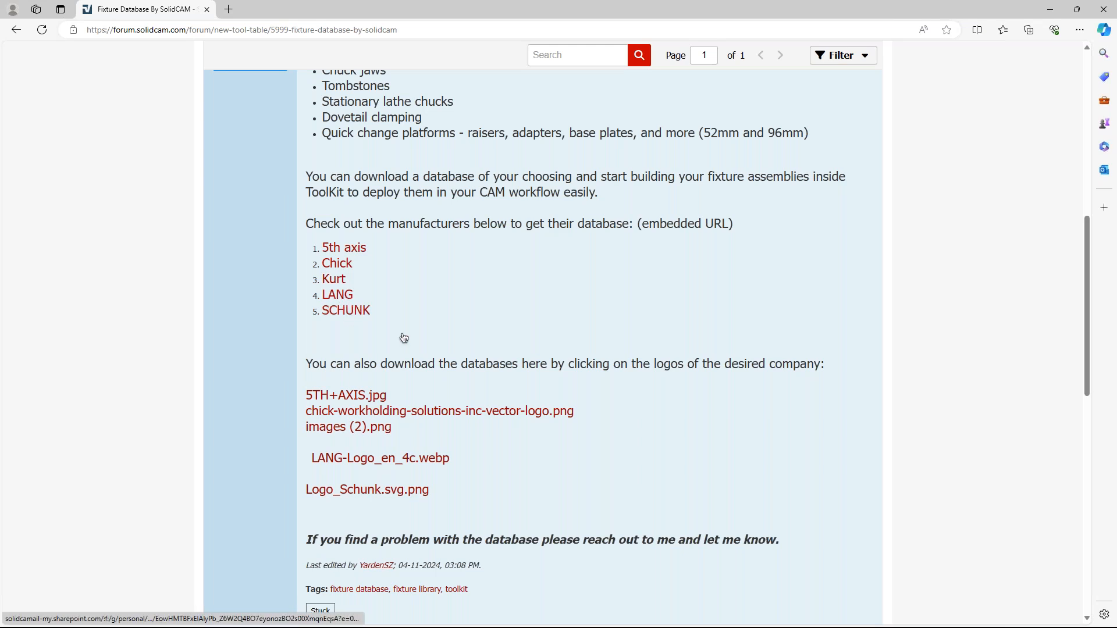
pyautogui.scroll(1, 435, 342)
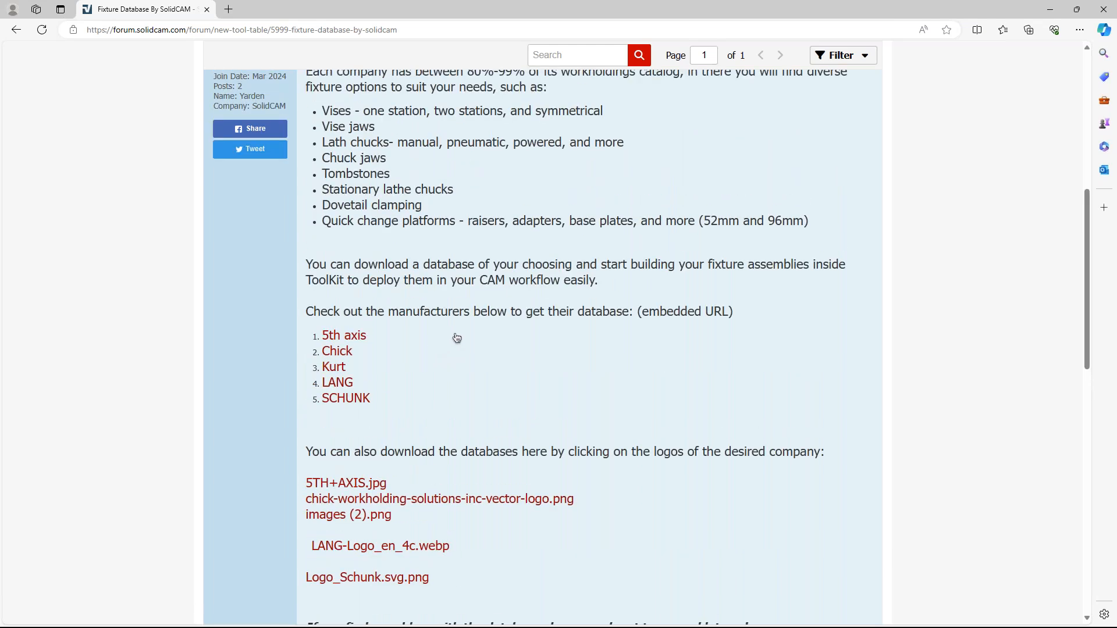
# - Switch to the File Explorer window Fixtures in ToolKit and open the Kurt folder inside ToolKit database
pyautogui.moveTo(259, 615)
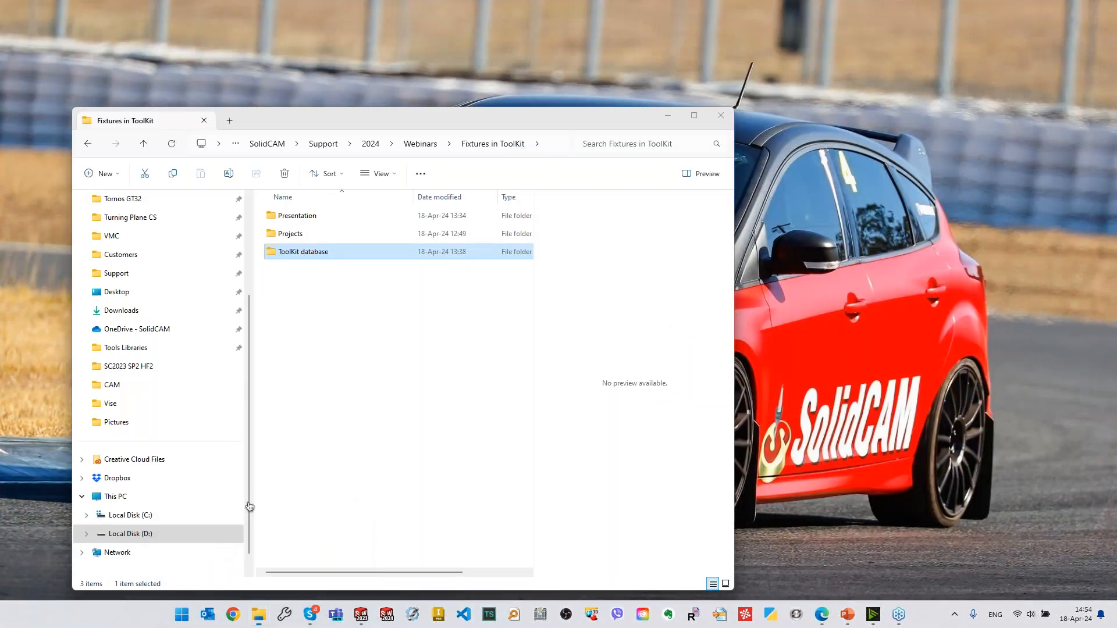
pyautogui.click(242, 520)
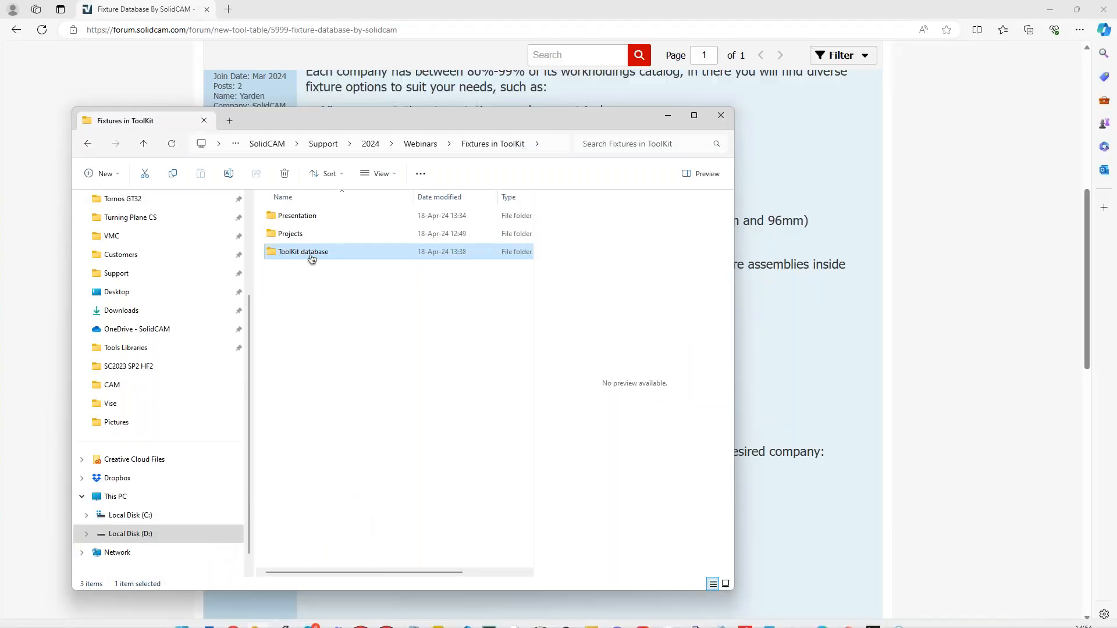
pyautogui.doubleClick(312, 258)
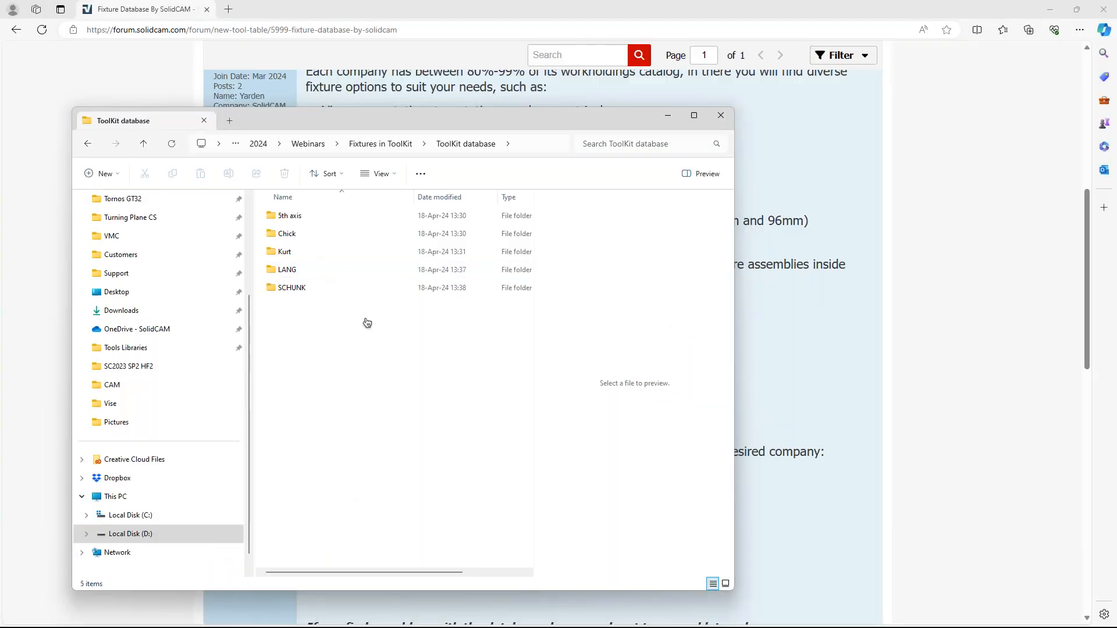
pyautogui.doubleClick(284, 251)
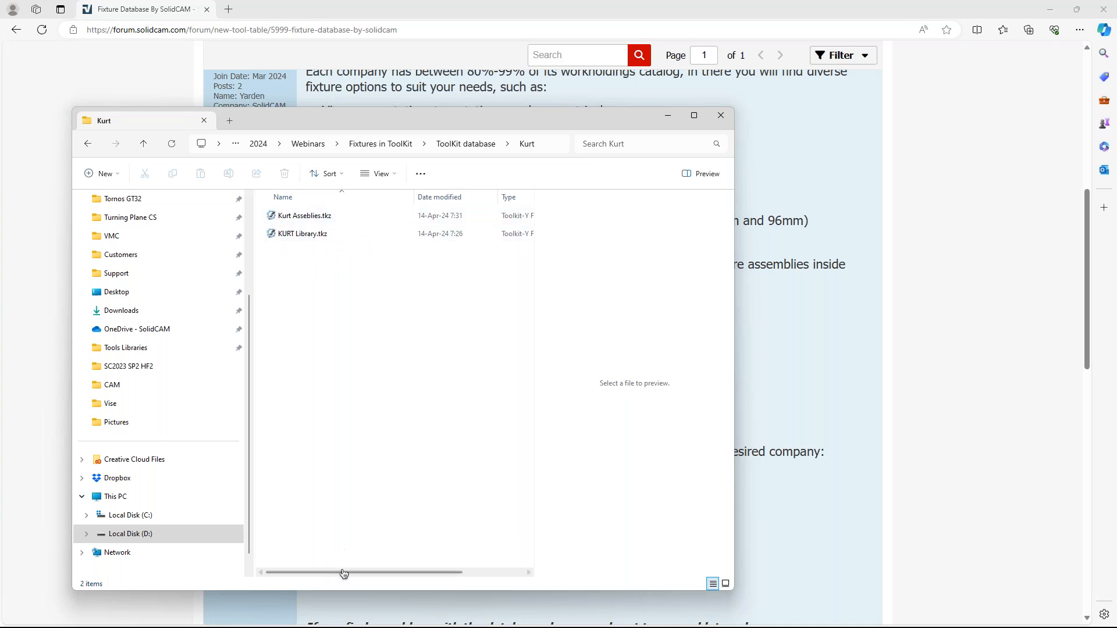
# - Open KURT Library.tkz with the SolidCAM2023 version of ToolKit
pyautogui.click(318, 235)
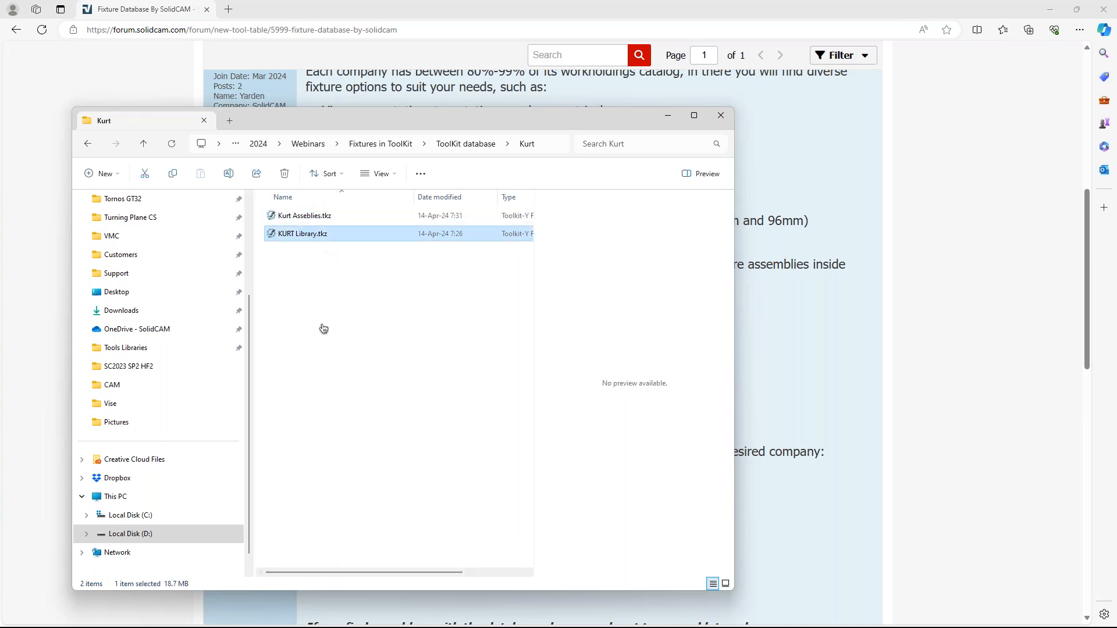
pyautogui.moveTo(333, 577); pyautogui.dragTo(274, 535)
pyautogui.rightClick(326, 240)
pyautogui.moveTo(392, 296)
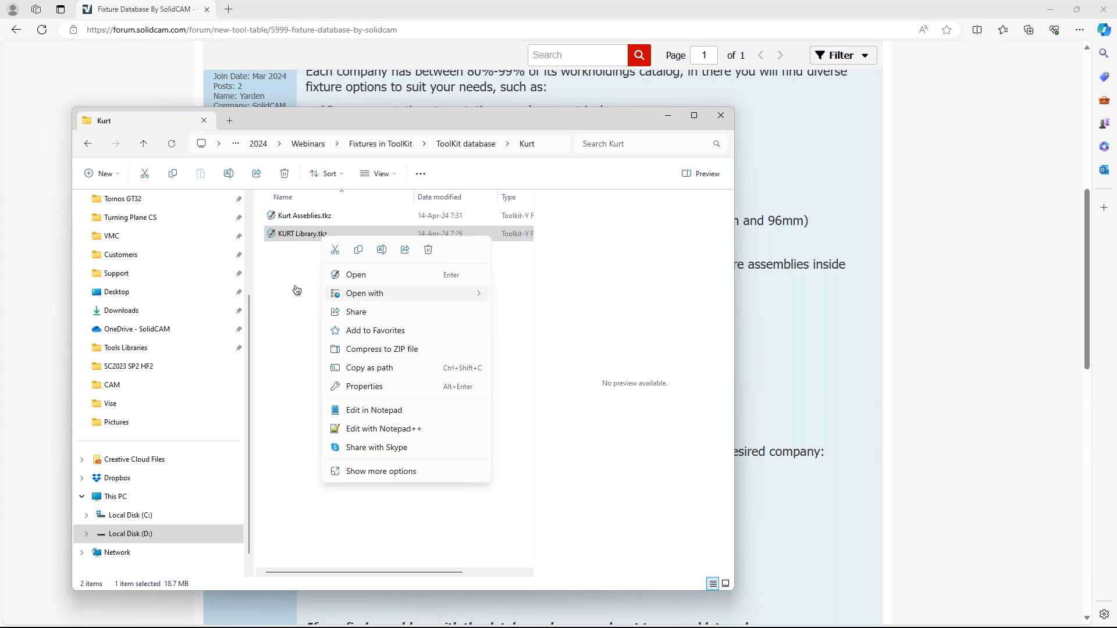
pyautogui.click(320, 242)
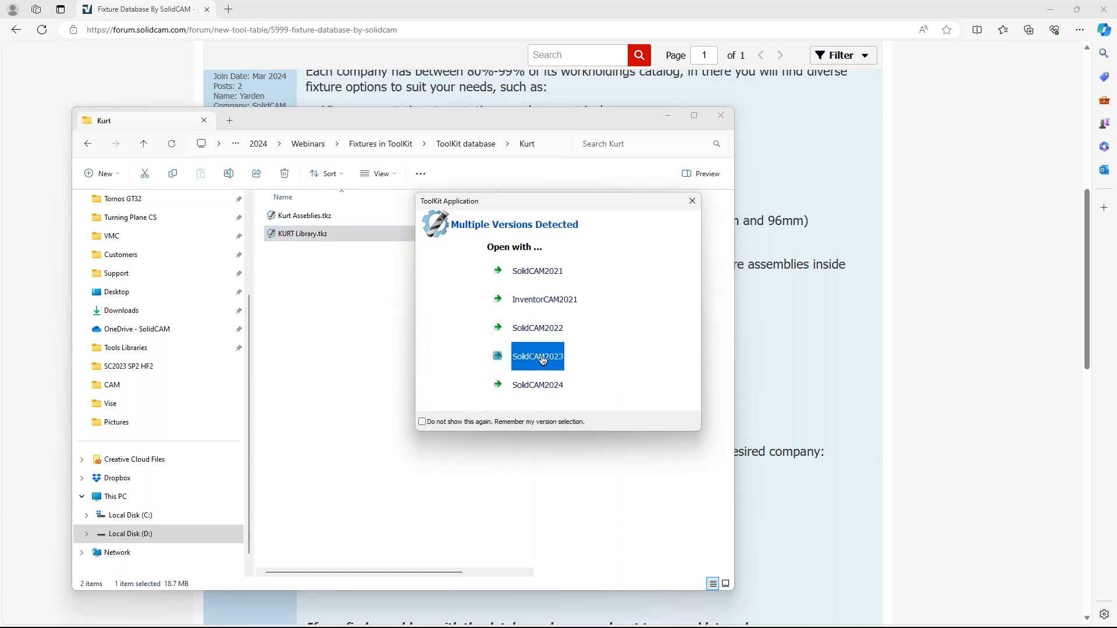
pyautogui.click(537, 357)
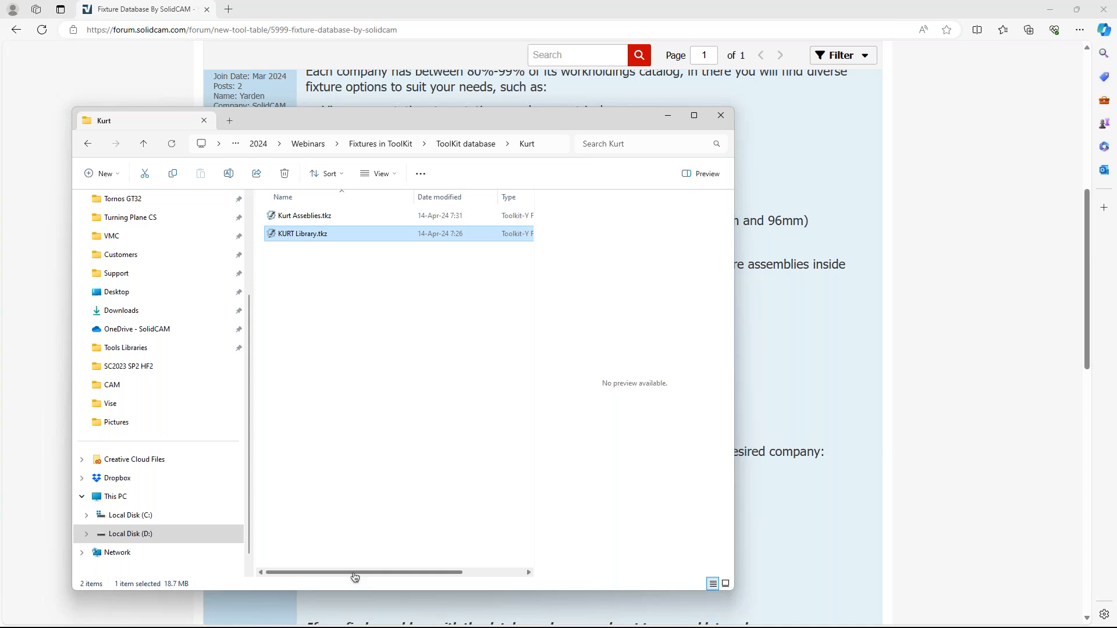
# - Bring up the second File Explorer window showing the Vise folder and place it beside the Kurt folder window
pyautogui.moveTo(260, 615)
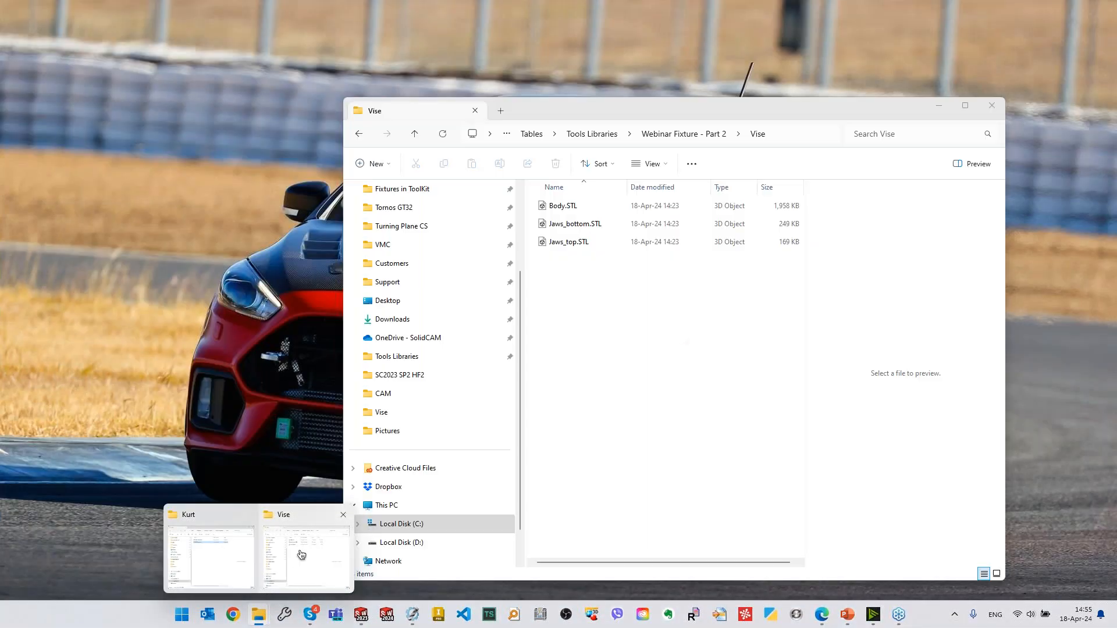
pyautogui.click(302, 555)
pyautogui.moveTo(670, 119); pyautogui.dragTo(607, 100)
pyautogui.press('super')
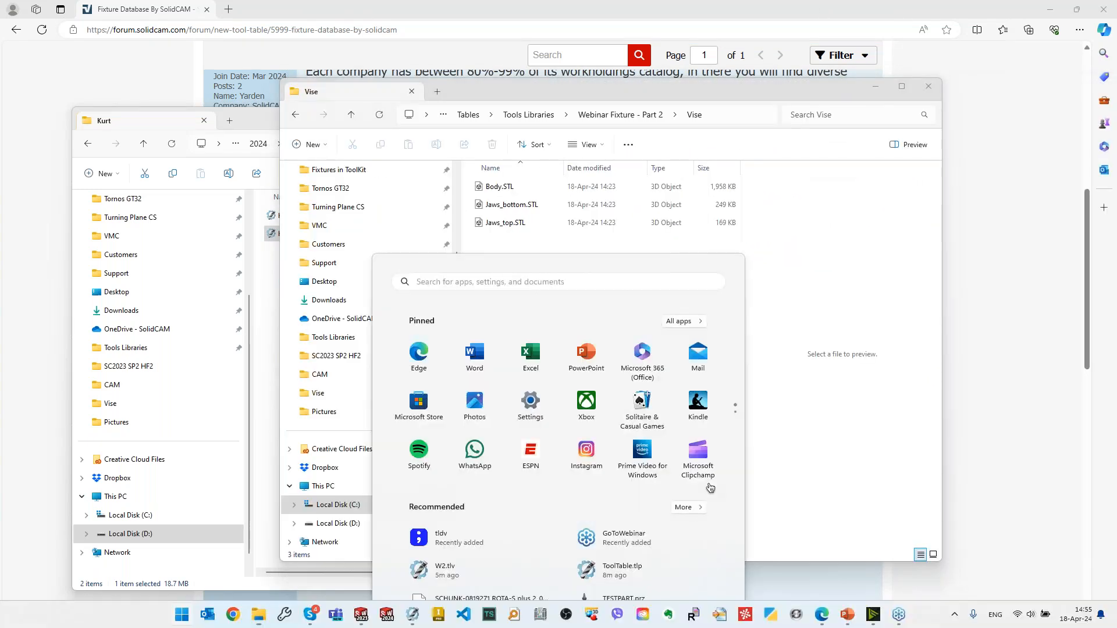
pyautogui.click(721, 93)
pyautogui.moveTo(726, 105); pyautogui.dragTo(737, 135)
pyautogui.scroll(3, 401, 406)
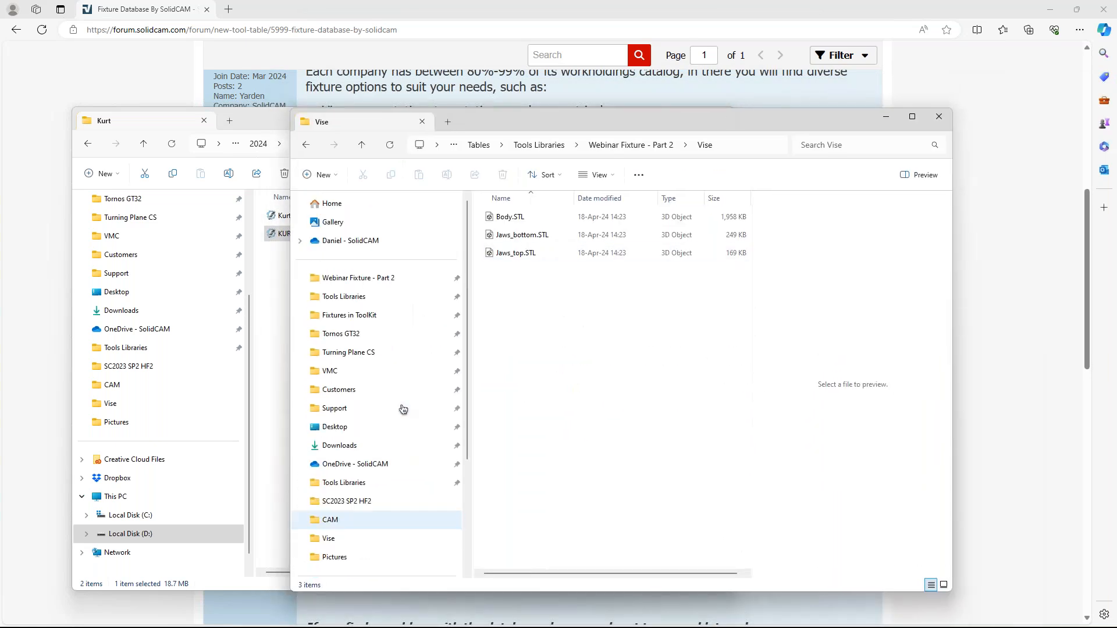
# - Go to the Tools Libraries folder of SolidCAM2023 and locate the KURT Library.tlv file
pyautogui.click(365, 319)
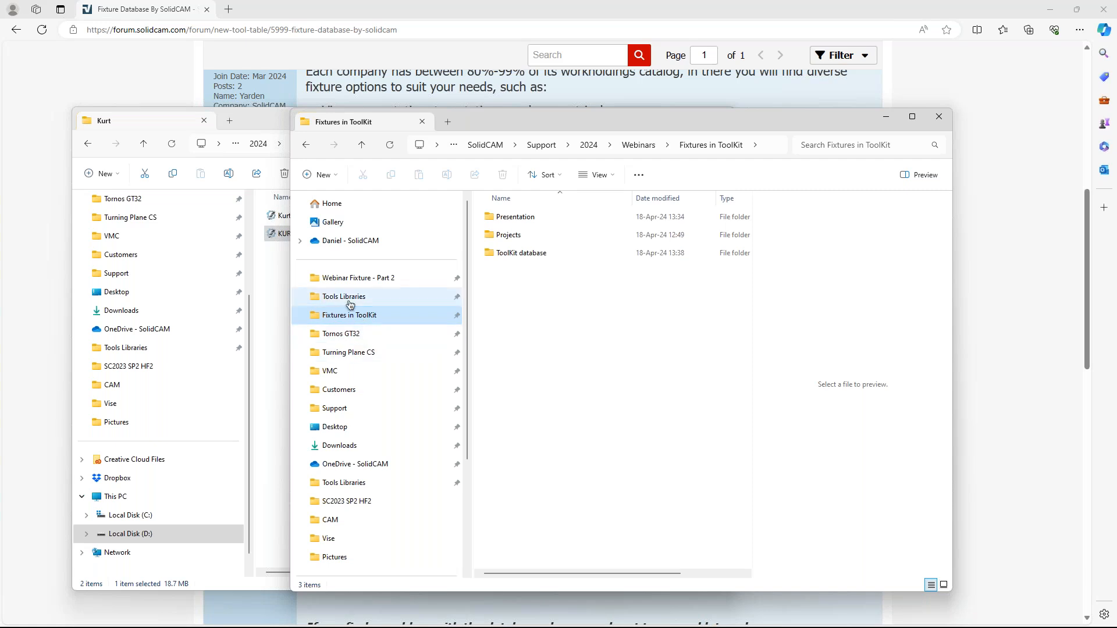
pyautogui.click(349, 301)
pyautogui.click(544, 431)
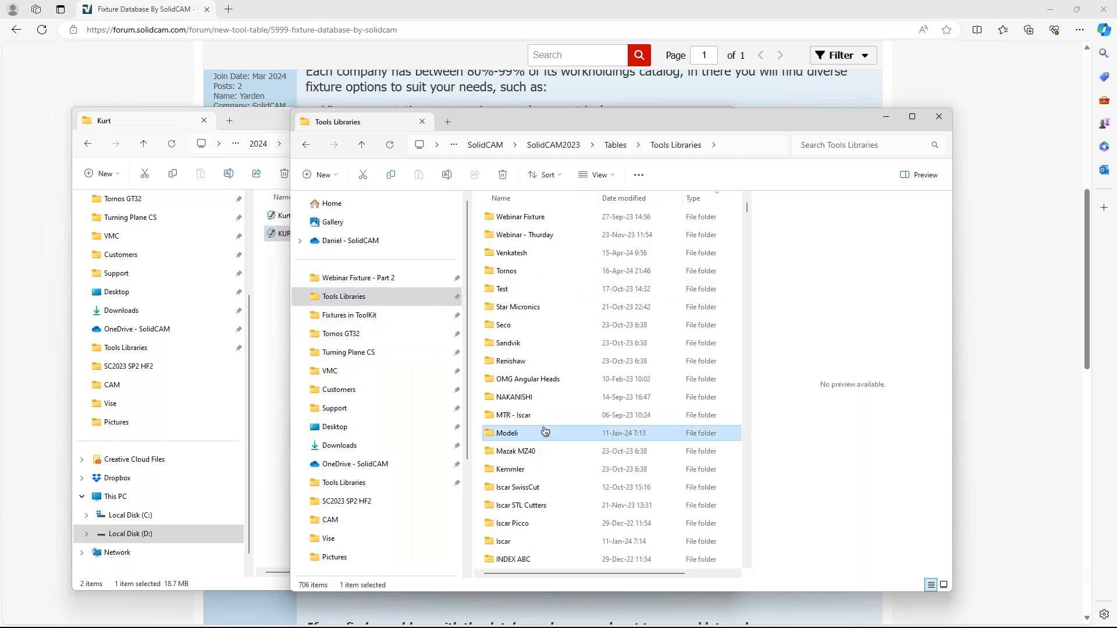
pyautogui.write('kurt')
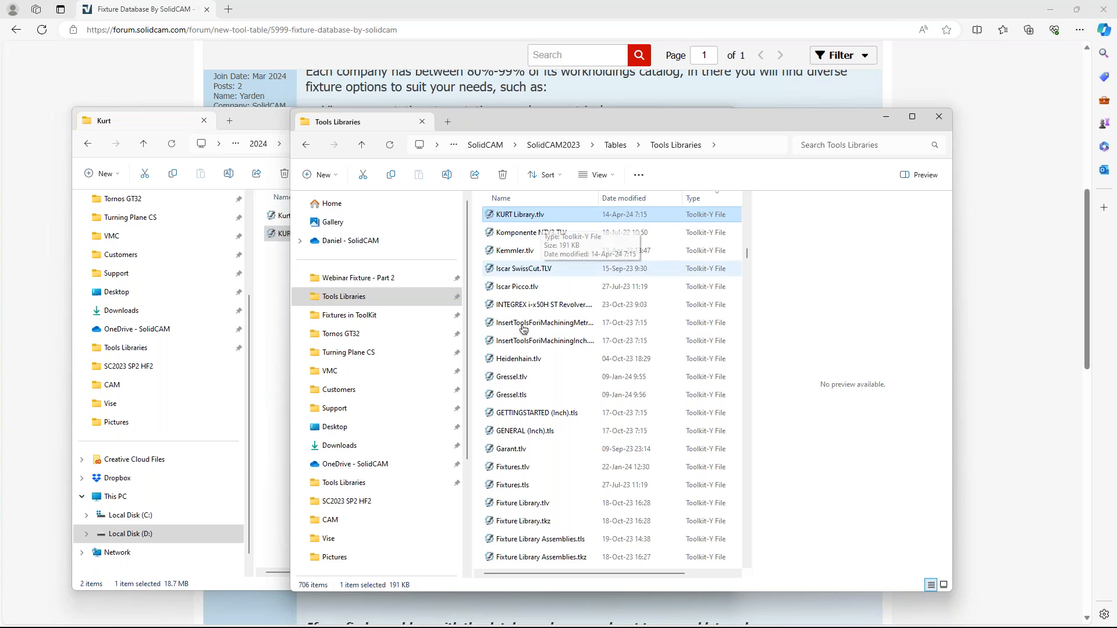
# - Switch back to SOLIDWORKS and open the ToolKit of the TESTPART CAM-Part
pyautogui.press('super')
pyautogui.moveTo(361, 613)
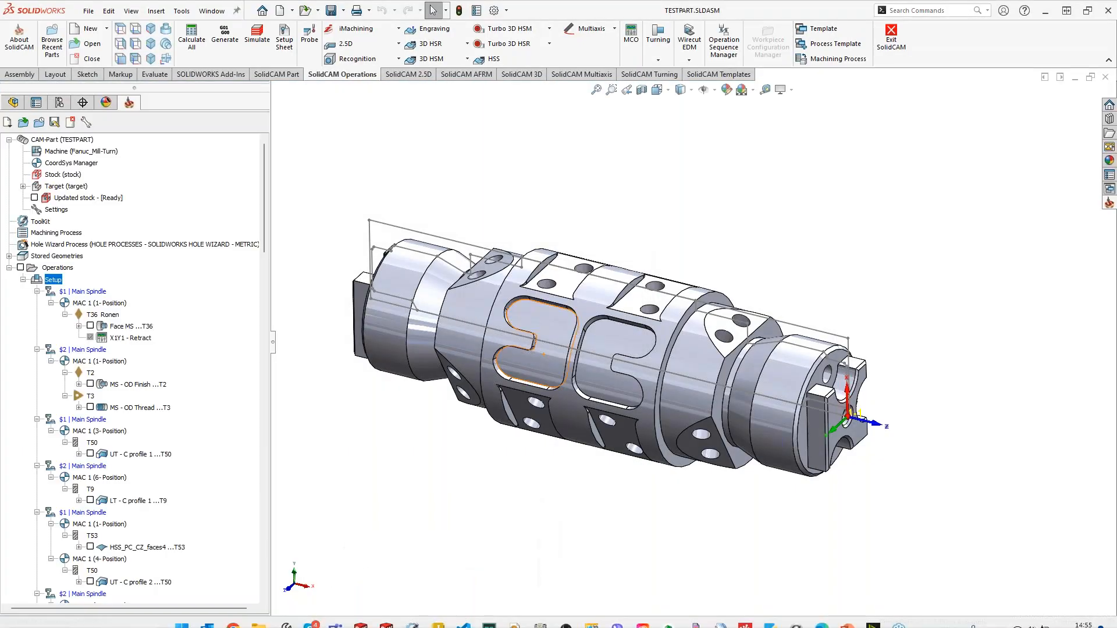
pyautogui.rightClick(91, 287)
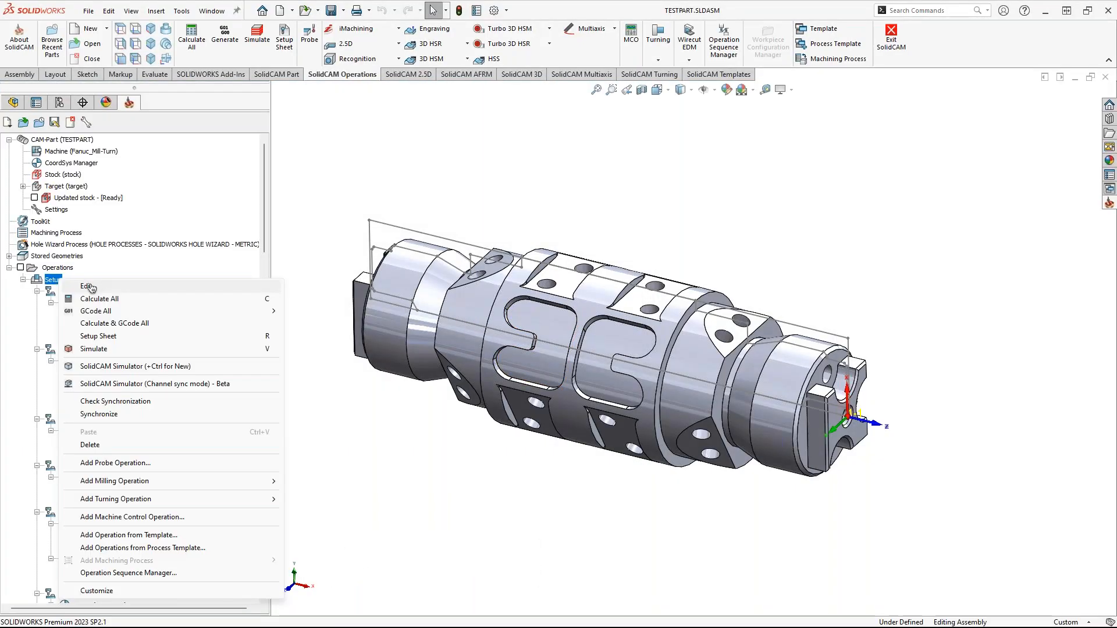
pyautogui.click(40, 222)
pyautogui.doubleClick(39, 222)
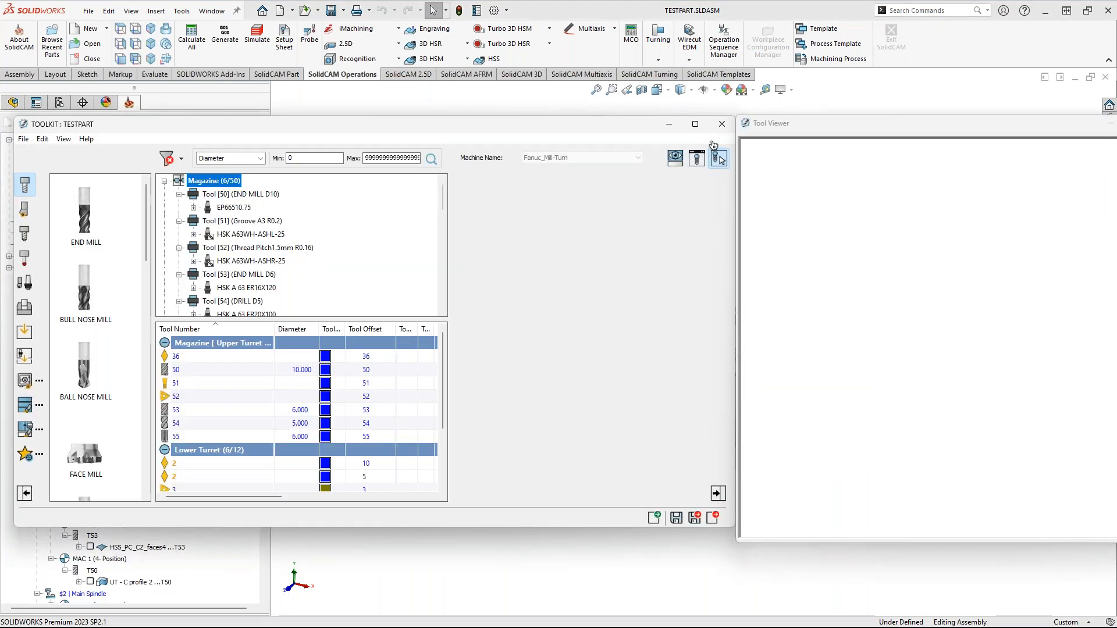
# - Close TESTPART's ToolKit and open KURT Library.tlv for editing as a tool library
pyautogui.click(725, 126)
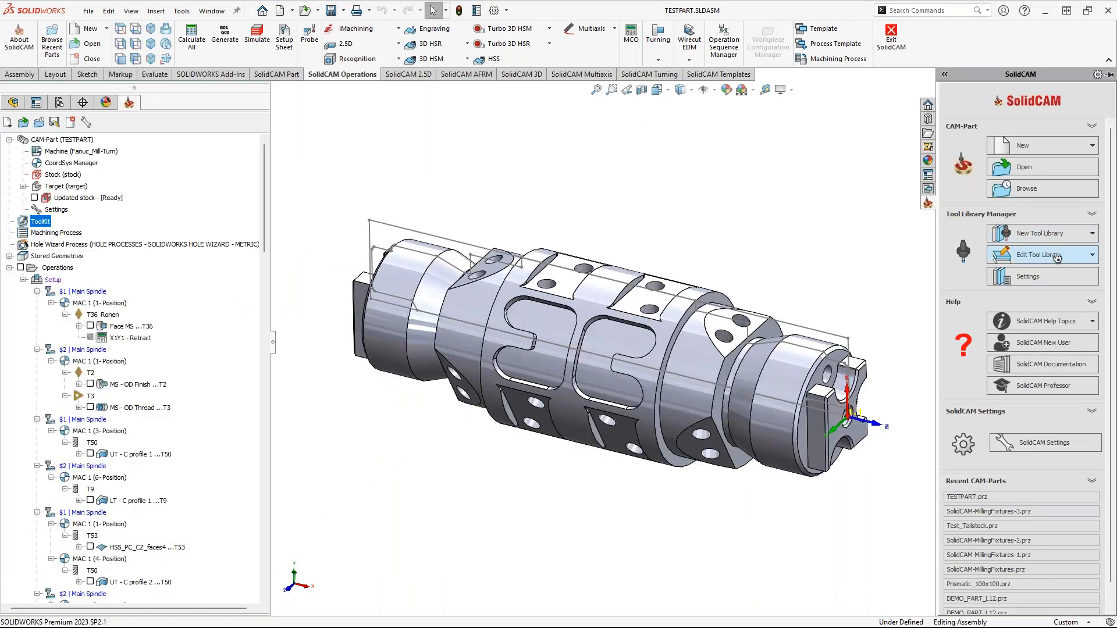
pyautogui.click(1055, 256)
pyautogui.click(1058, 262)
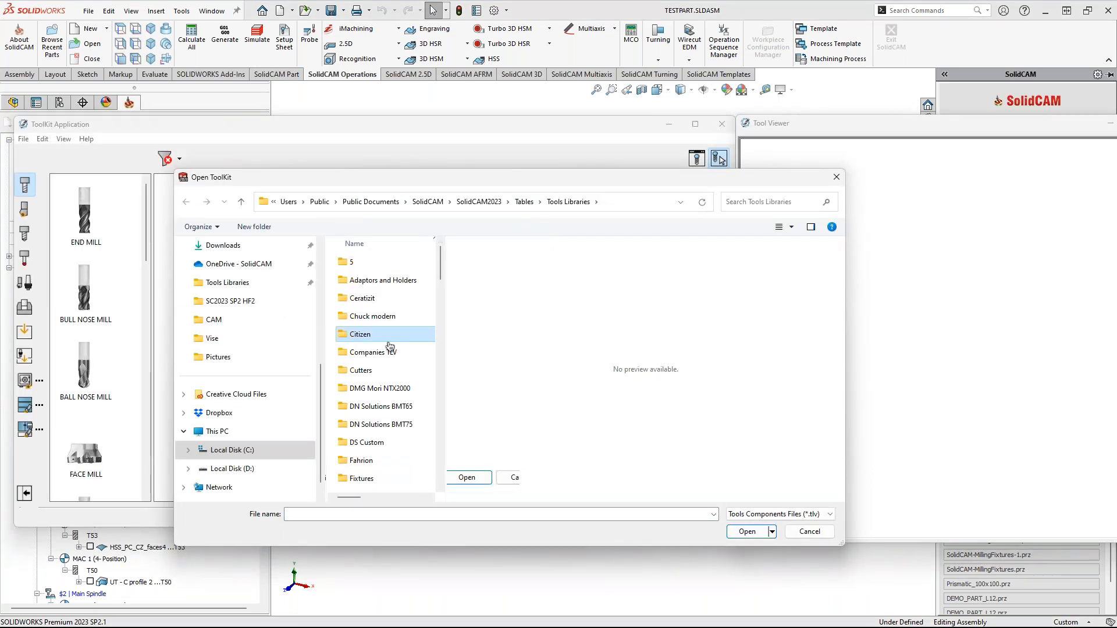
pyautogui.click(375, 296)
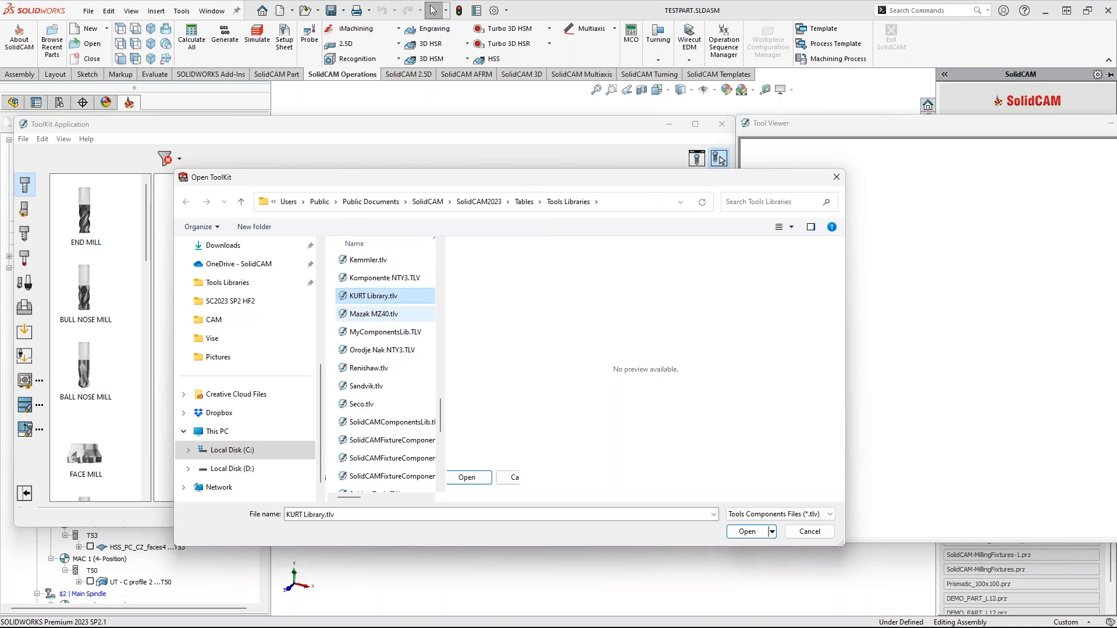
pyautogui.click(742, 532)
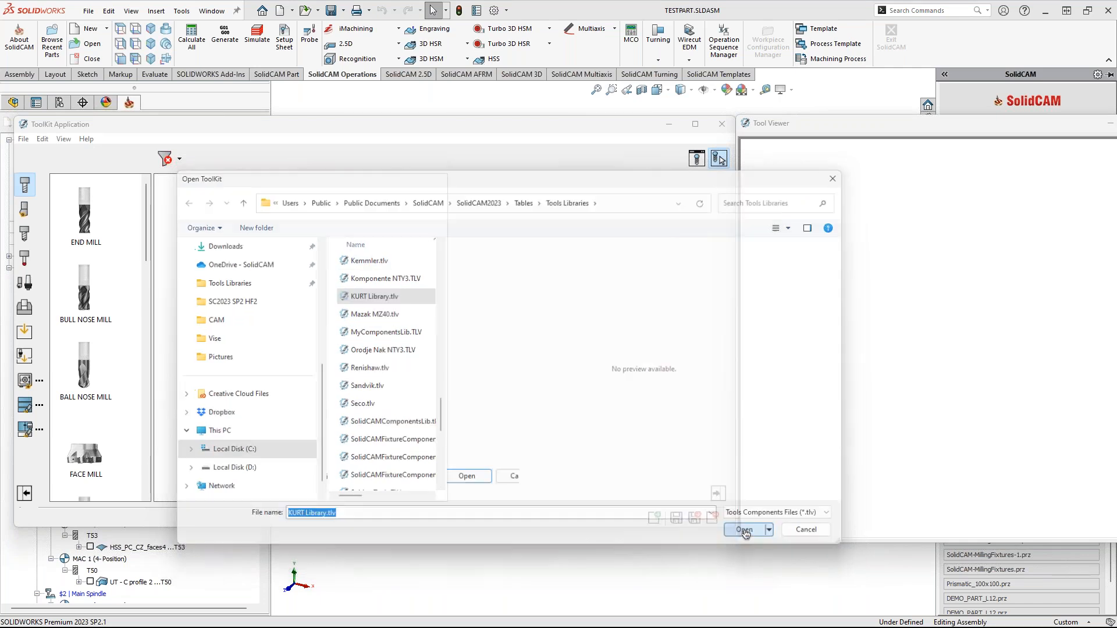
# - Expand the Kurt 5-Axis Vise Accessories under Fixtures and preview the Base - DTR20-1 component
pyautogui.click(177, 235)
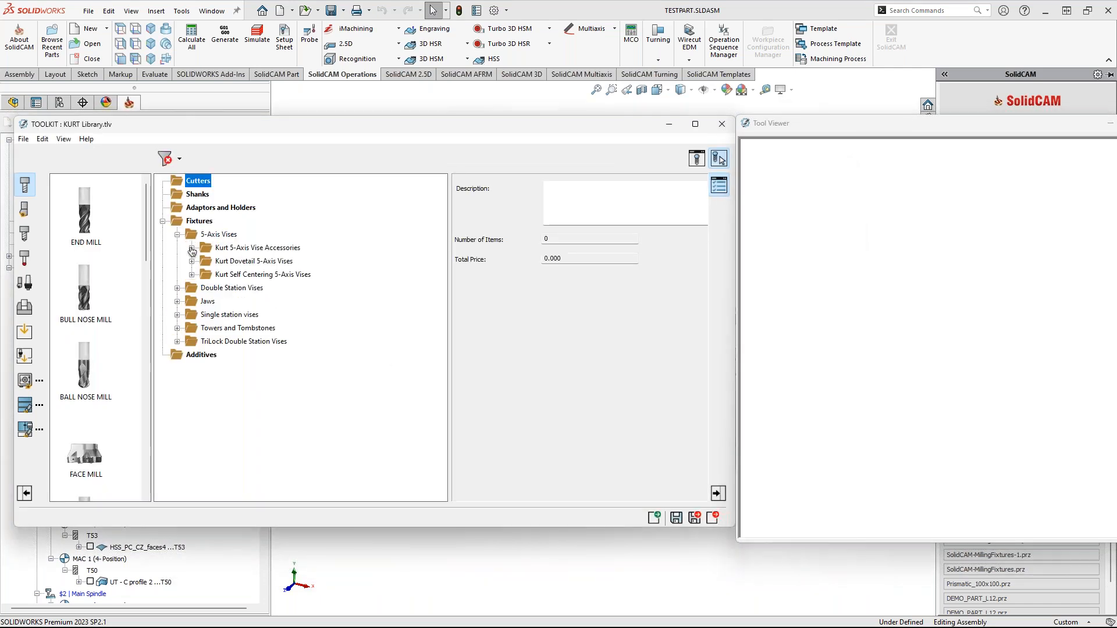
pyautogui.click(192, 248)
pyautogui.click(206, 261)
pyautogui.click(265, 287)
pyautogui.click(267, 274)
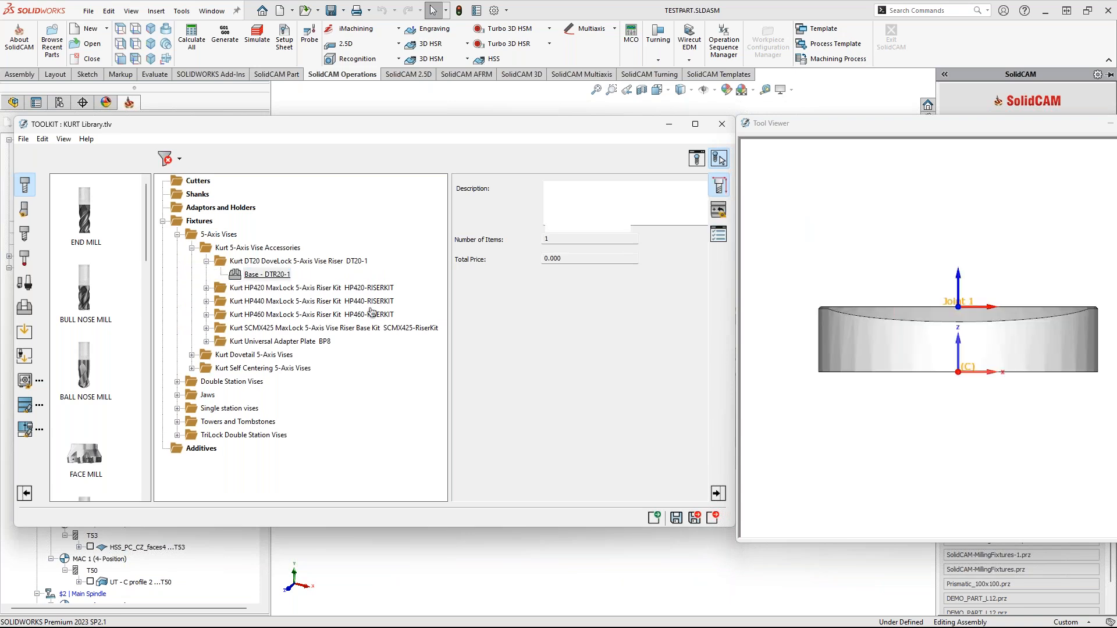
# - Expand the Kurt DoveLock 5-Axis Vise – DTR10 and preview its base, linear jaw and static jaw
pyautogui.click(191, 355)
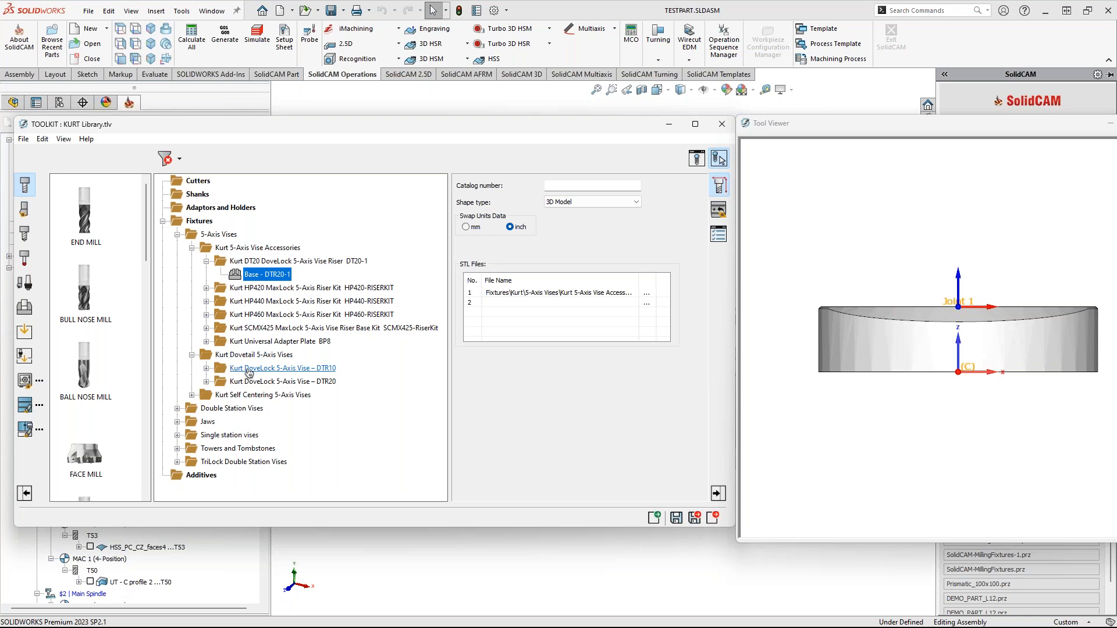
pyautogui.click(206, 368)
pyautogui.click(267, 381)
pyautogui.click(294, 394)
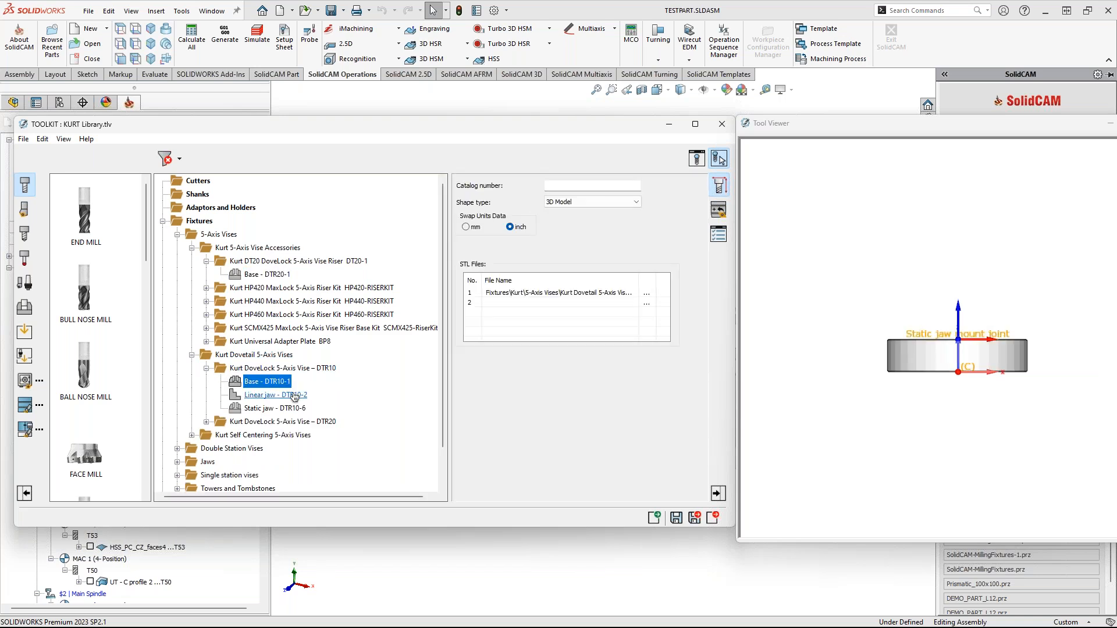
pyautogui.click(275, 407)
# - Expand the Kurt Self Centering 5-Axis Vises and inspect the Base - PF420 model of the MaxLock vise in 3D
pyautogui.click(192, 435)
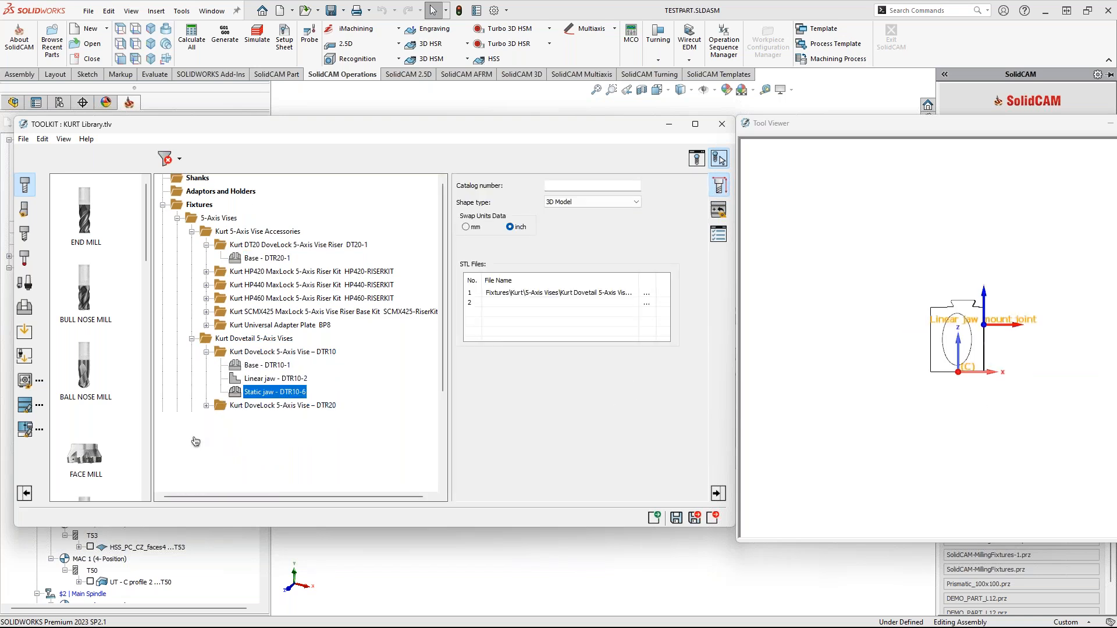
pyautogui.click(207, 395)
pyautogui.click(243, 409)
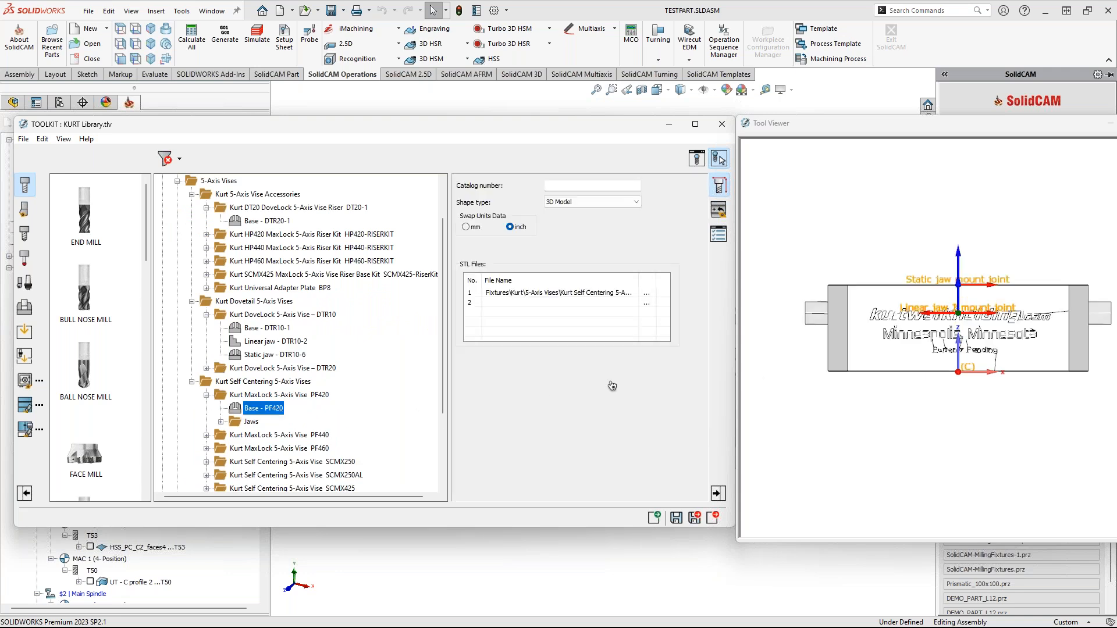
pyautogui.scroll(-1, 903, 331)
pyautogui.moveTo(902, 331); pyautogui.dragTo(886, 392, button='middle')
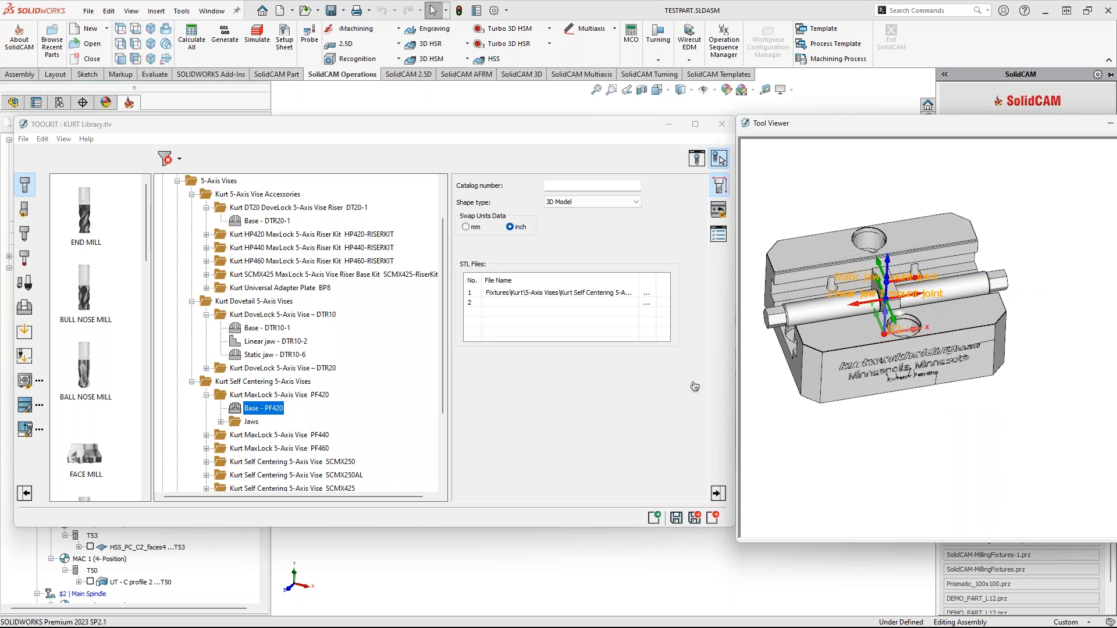
pyautogui.click(695, 429)
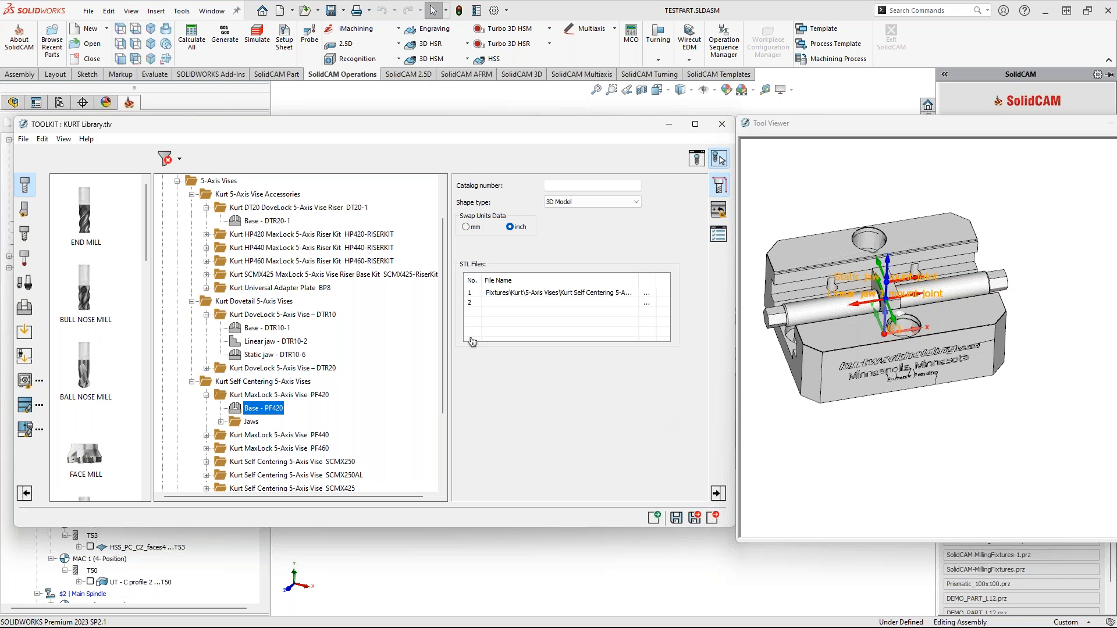
pyautogui.moveTo(444, 334); pyautogui.dragTo(440, 393)
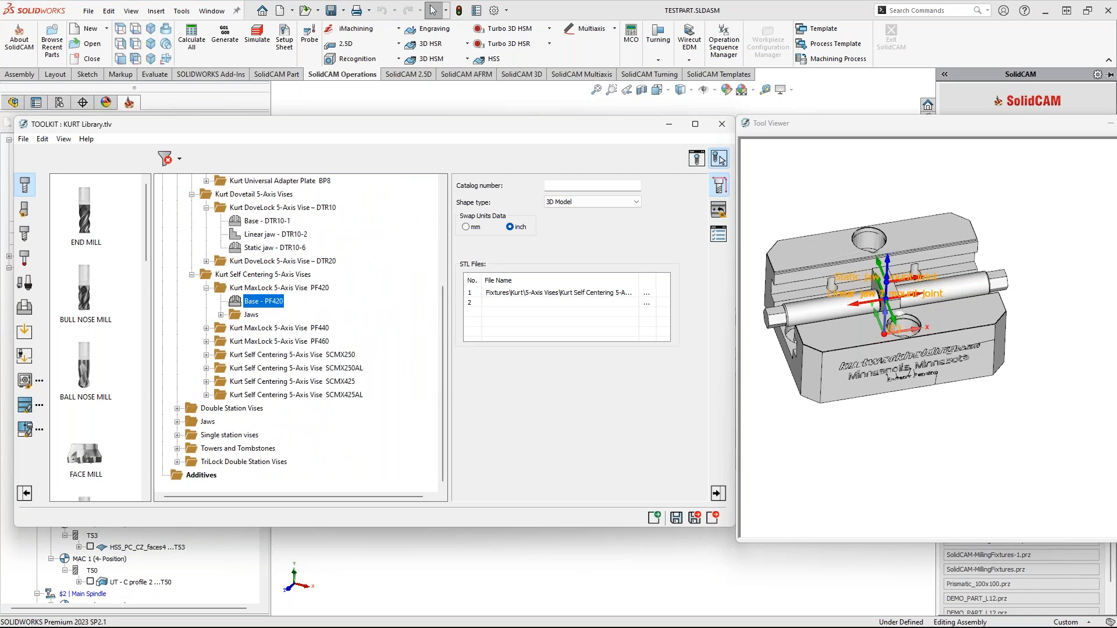
# - Switch to PowerPoint and present the Subjects – ToolKit Fixtures slide, revealing its bullet points one by one
pyautogui.hotkey('alt', 'Tab')
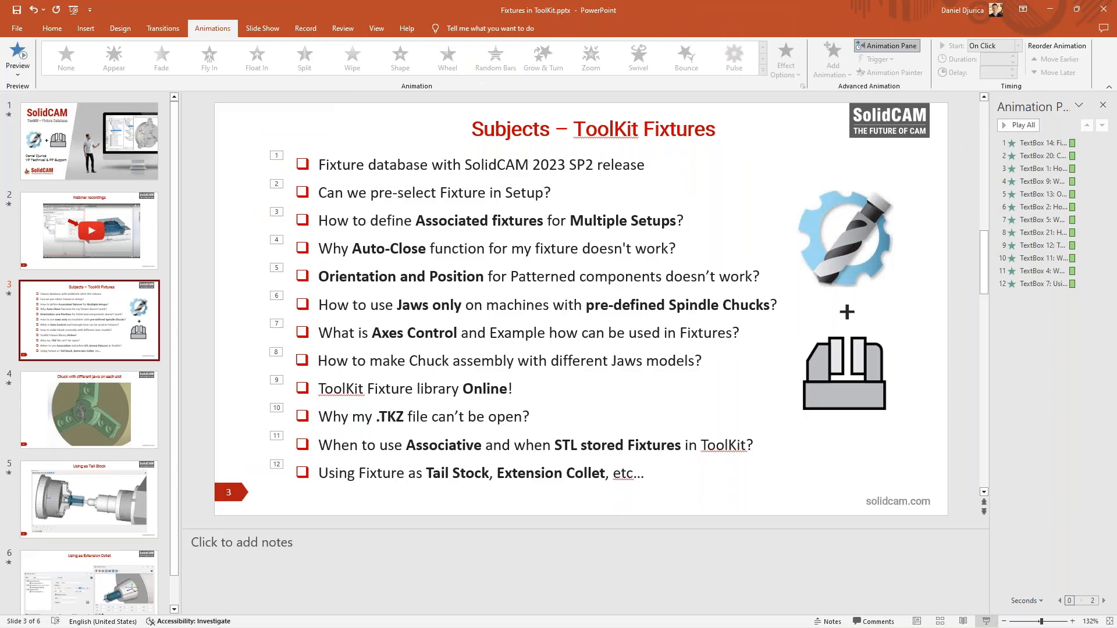
pyautogui.hotkey('shift', 'F5')
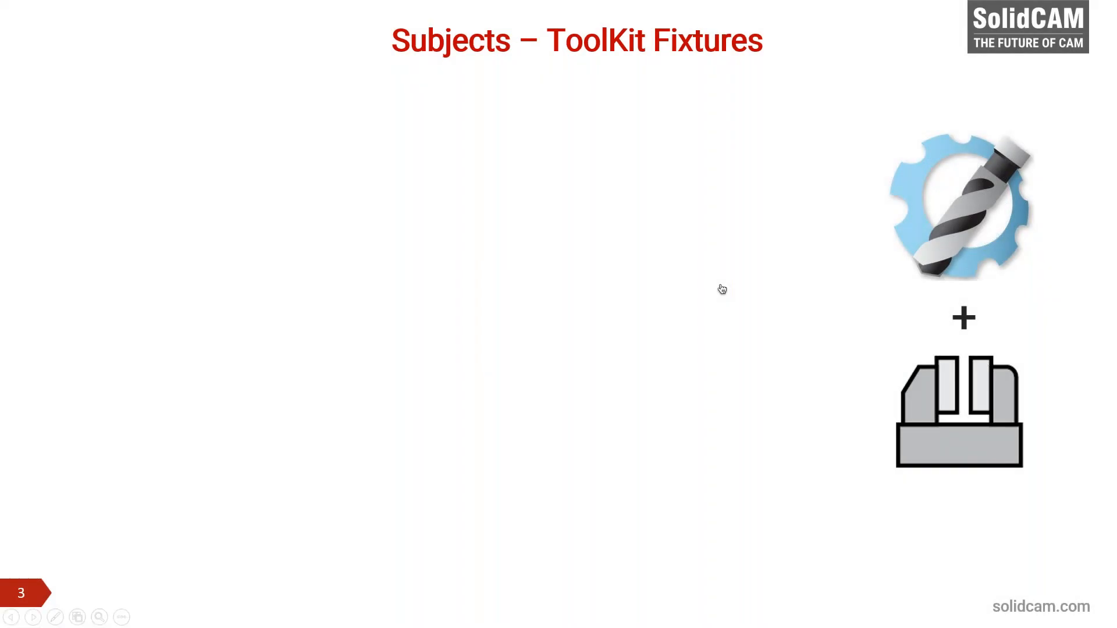
pyautogui.click(721, 290)
pyautogui.click(726, 353)
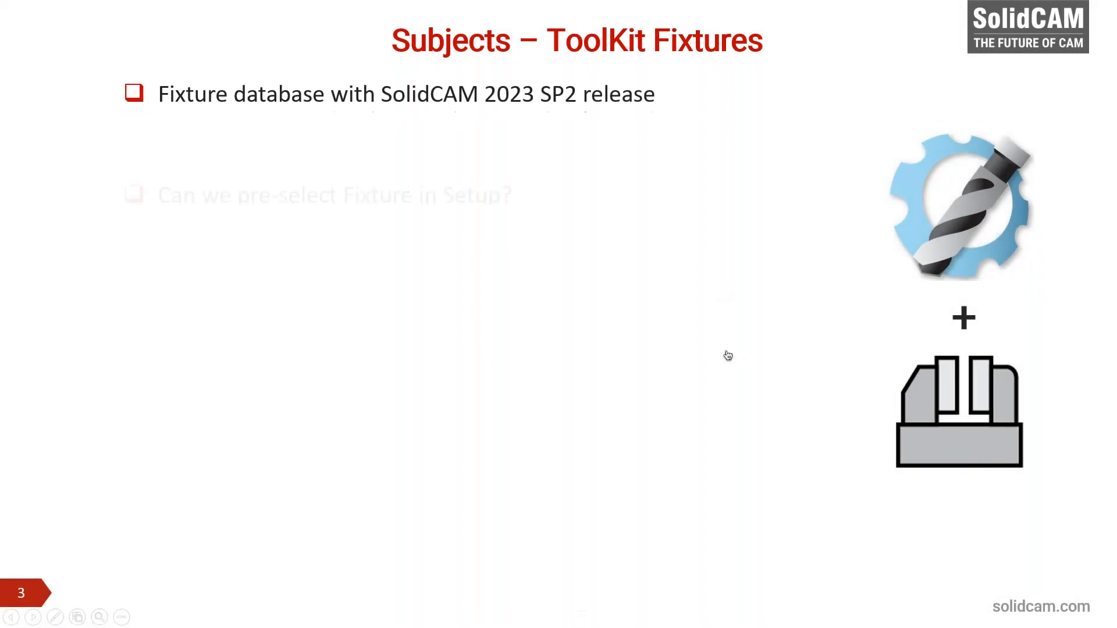
pyautogui.click(726, 352)
pyautogui.click(726, 353)
pyautogui.click(721, 361)
pyautogui.click(708, 375)
# - Restart the slide show from the slide on the chuck with different jaws and advance to Using as Tail Stock
pyautogui.press('Escape')
pyautogui.press('Down')
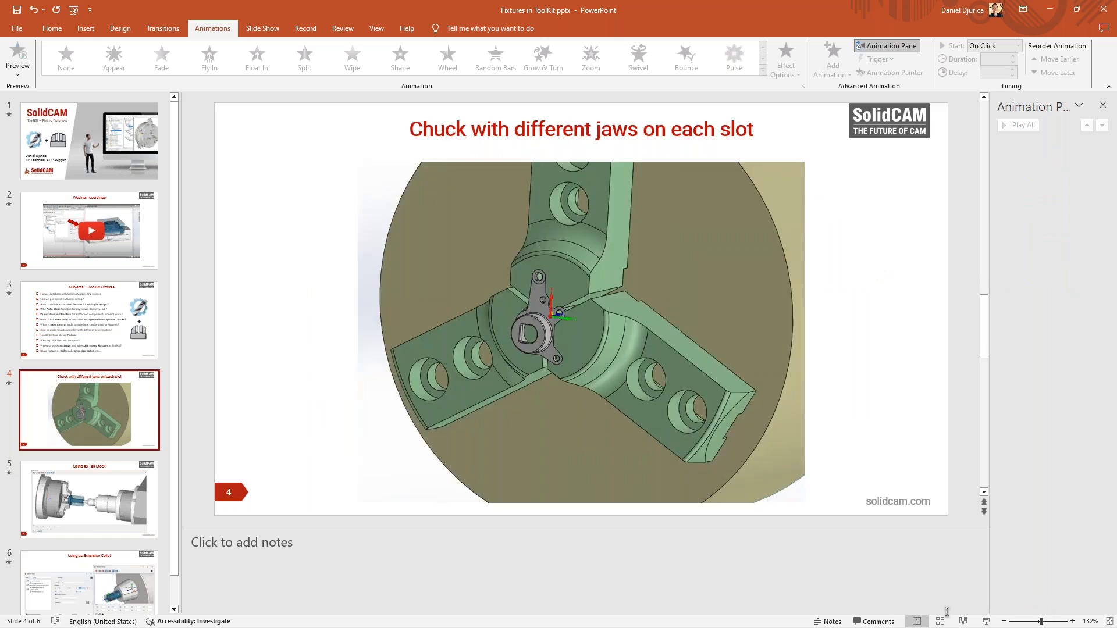
pyautogui.click(985, 621)
pyautogui.click(672, 375)
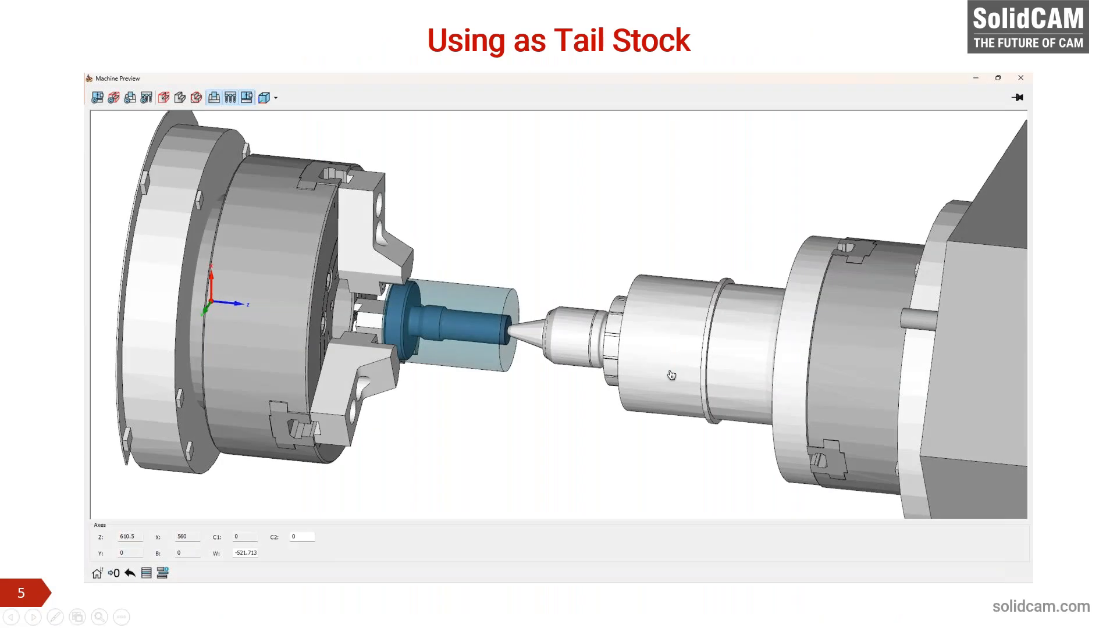
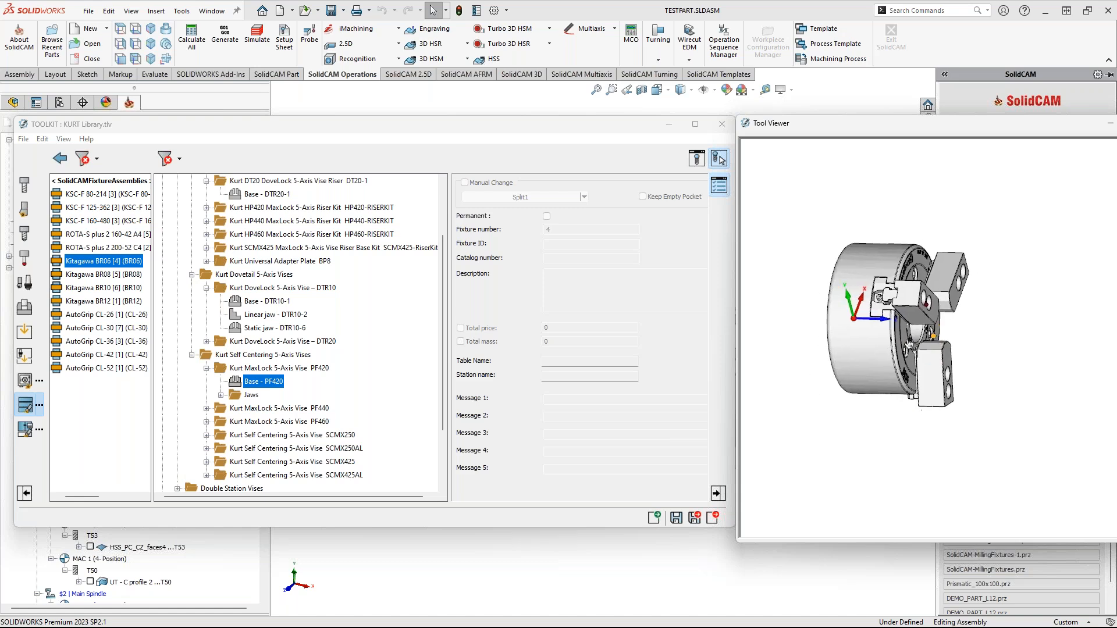
# - Close the Tool Viewer and the KURT Library ToolKit window
pyautogui.moveTo(918, 126); pyautogui.dragTo(684, 1)
pyautogui.moveTo(1021, 6); pyautogui.dragTo(964, 68)
pyautogui.click(979, 36)
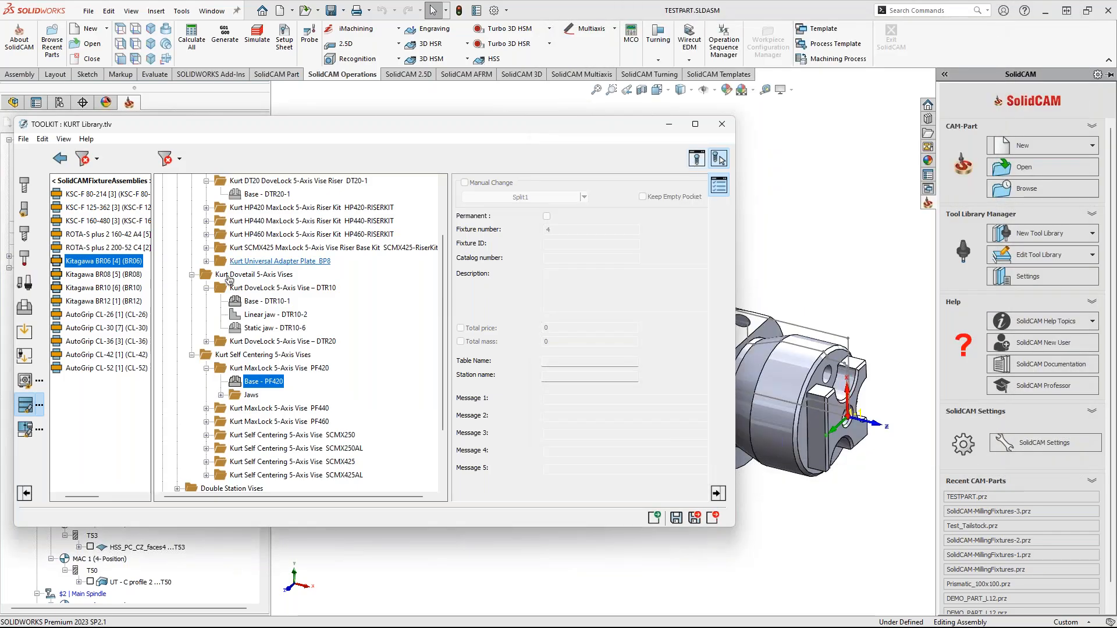
pyautogui.scroll(2, 360, 362)
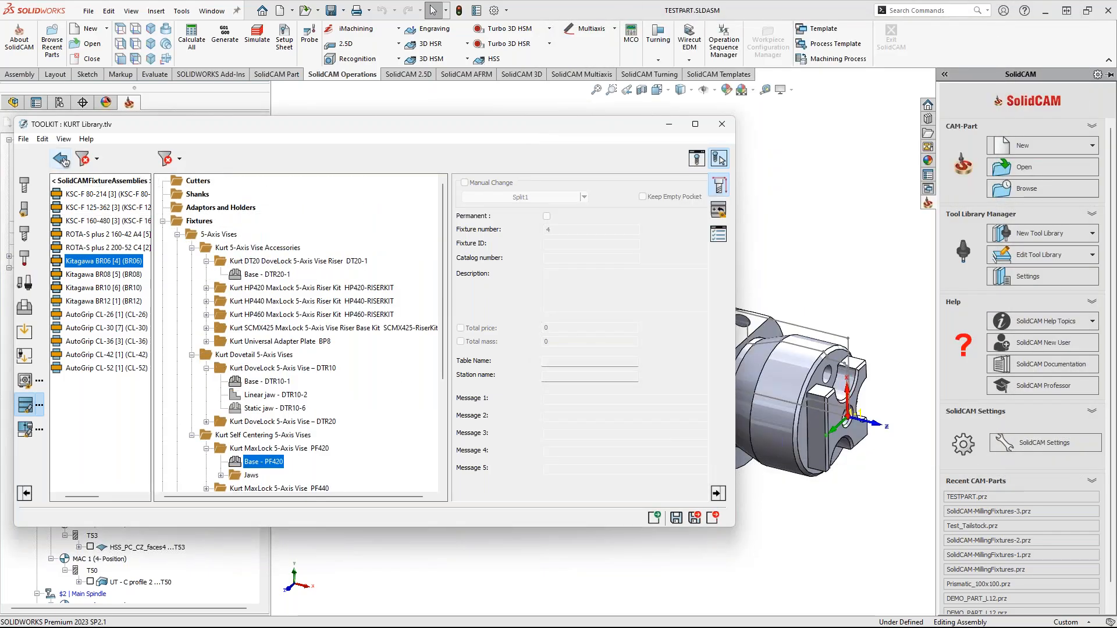
pyautogui.doubleClick(99, 180)
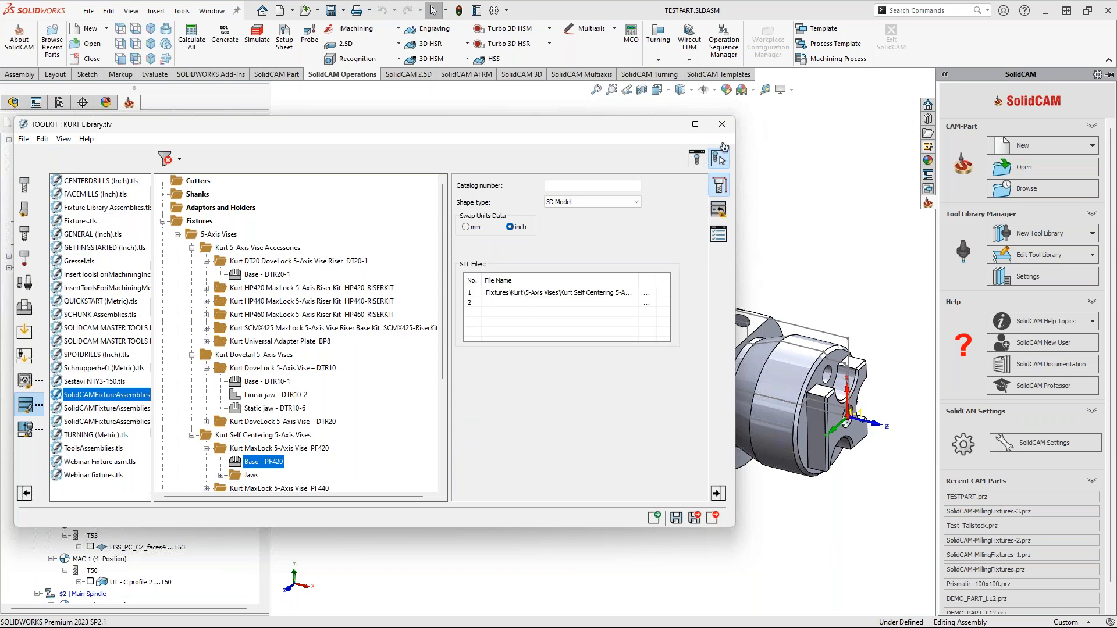
pyautogui.click(722, 124)
# - Edit the Setup's fixtures and mount the ROTA-S plus 2 160-42 A4 chuck from SolidCAMFixtureAssemblies on the Main Spindle
pyautogui.doubleClick(53, 280)
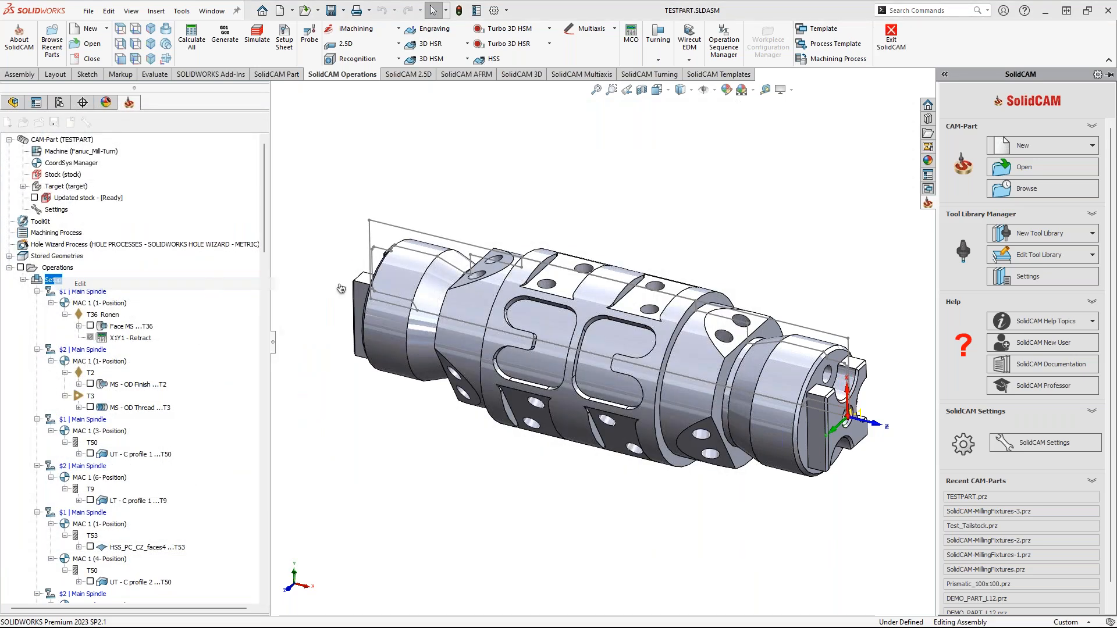
pyautogui.click(426, 202)
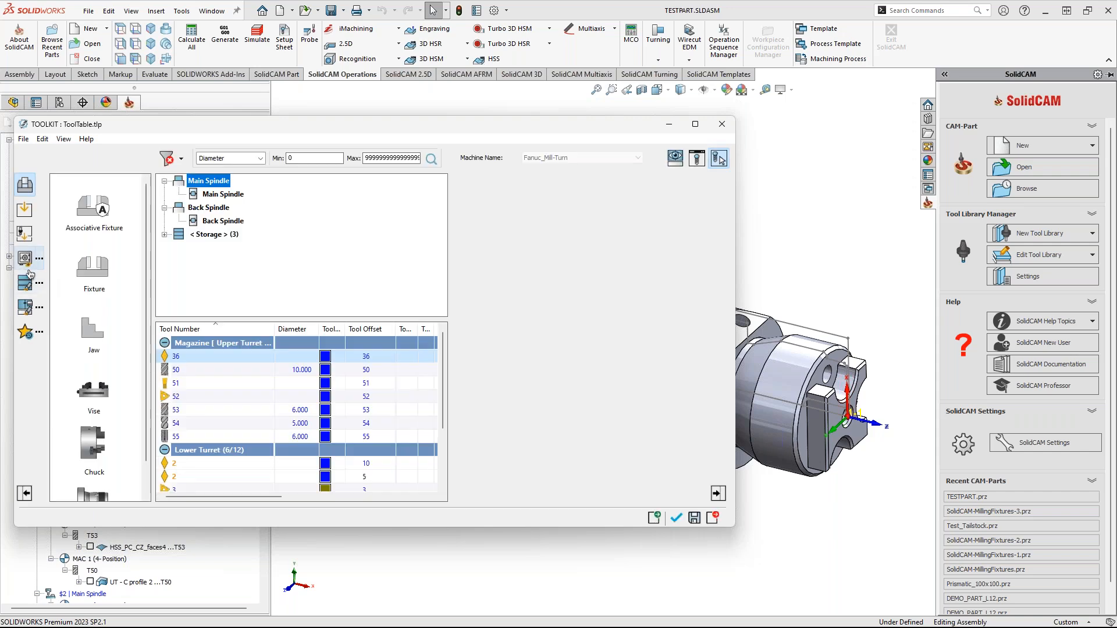
pyautogui.click(25, 282)
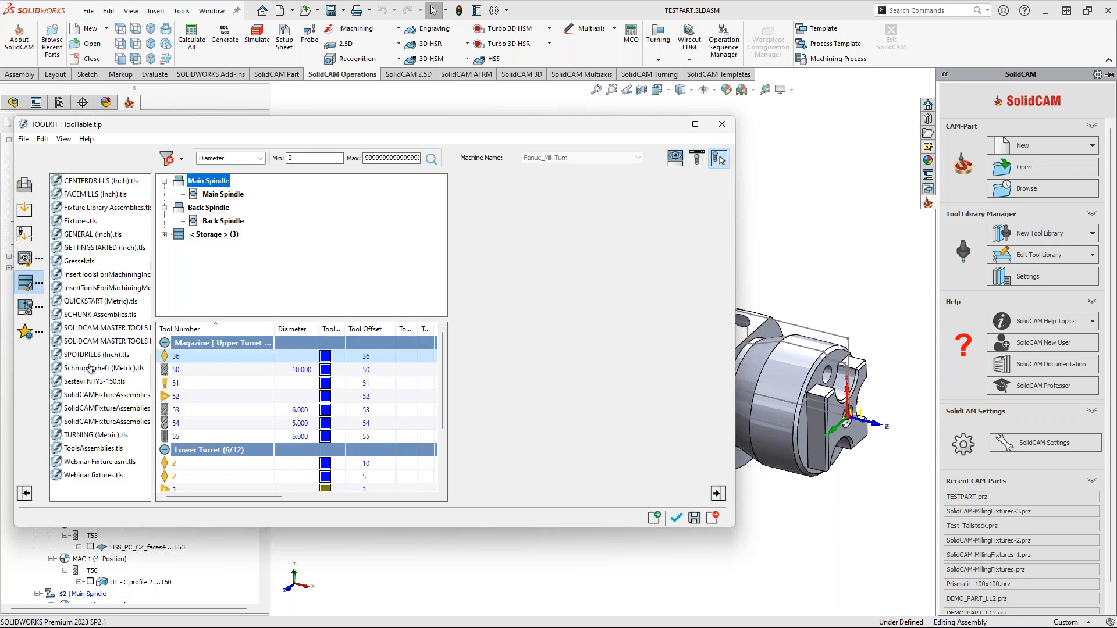
pyautogui.doubleClick(110, 394)
pyautogui.moveTo(99, 241); pyautogui.dragTo(223, 194)
# - Show the Machine Preview beside the ToolKit and view the chuck mounted on the machine
pyautogui.click(675, 159)
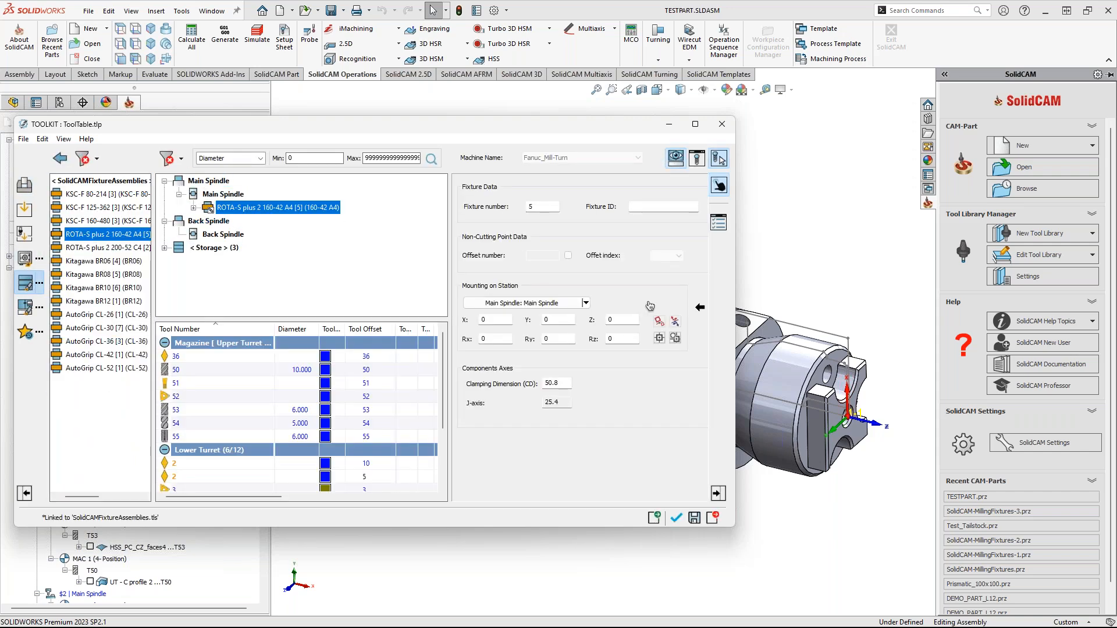
pyautogui.moveTo(338, 269); pyautogui.dragTo(1115, 262)
pyautogui.scroll(2, 810, 341)
pyautogui.moveTo(810, 341)
pyautogui.mouseDown(button='middle')
pyautogui.moveTo(720, 298)
pyautogui.moveTo(826, 372)
pyautogui.moveTo(725, 380)
pyautogui.moveTo(870, 339)
pyautogui.moveTo(798, 342)
pyautogui.mouseUp(button='middle')
pyautogui.scroll(3, 870, 339)
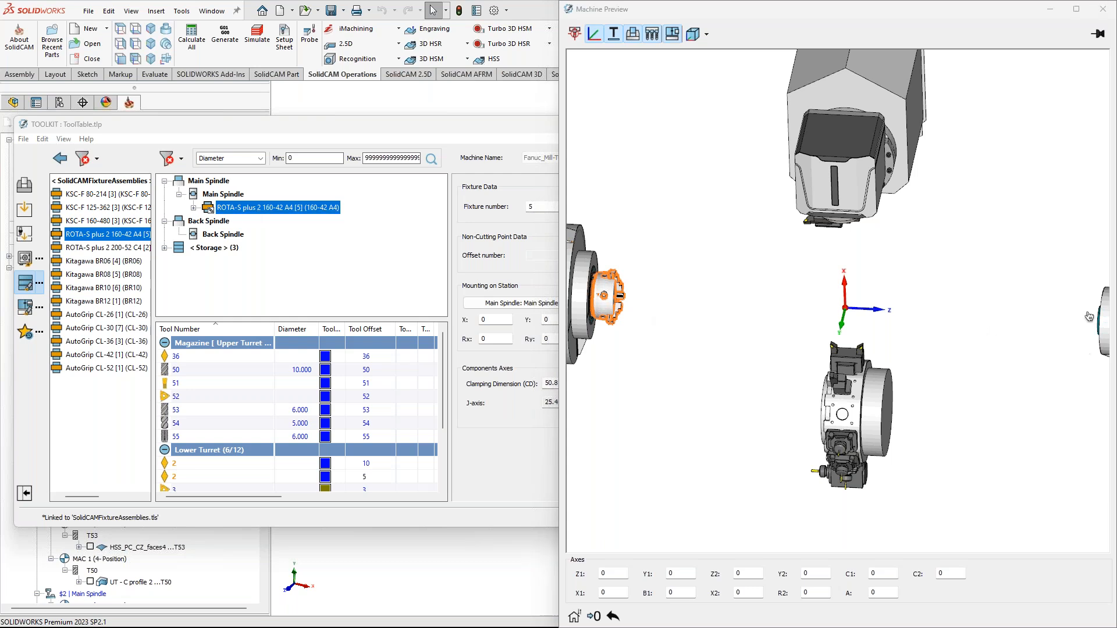
# - Copy the ROTA-S plus 2 160-42 A4 chuck from the Main Spindle to the Back Spindle and inspect it in the Machine Preview
pyautogui.rightClick(234, 211)
pyautogui.click(218, 240)
pyautogui.rightClick(218, 241)
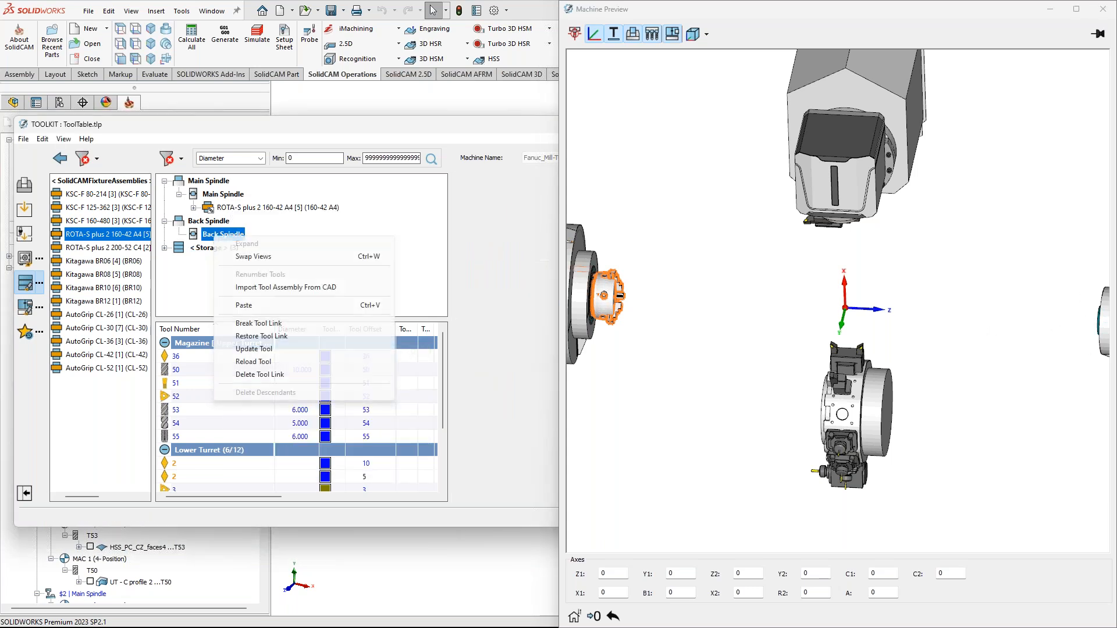
pyautogui.click(259, 305)
pyautogui.click(632, 311)
pyautogui.scroll(5, 943, 307)
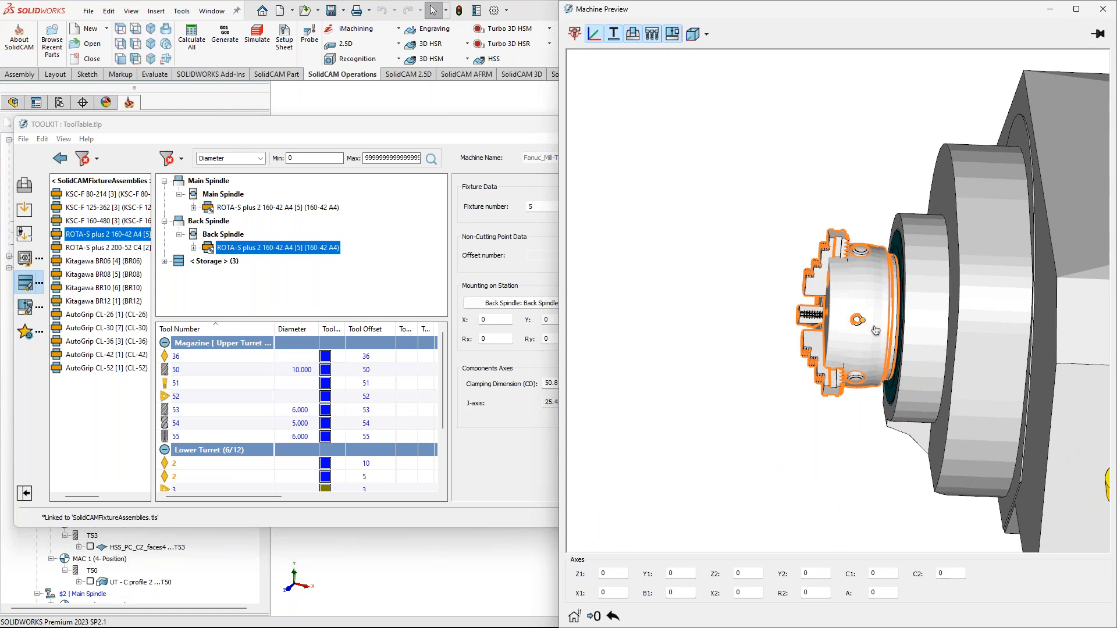
pyautogui.hotkey('ctrl', '2')
pyautogui.moveTo(895, 317); pyautogui.dragTo(951, 329)
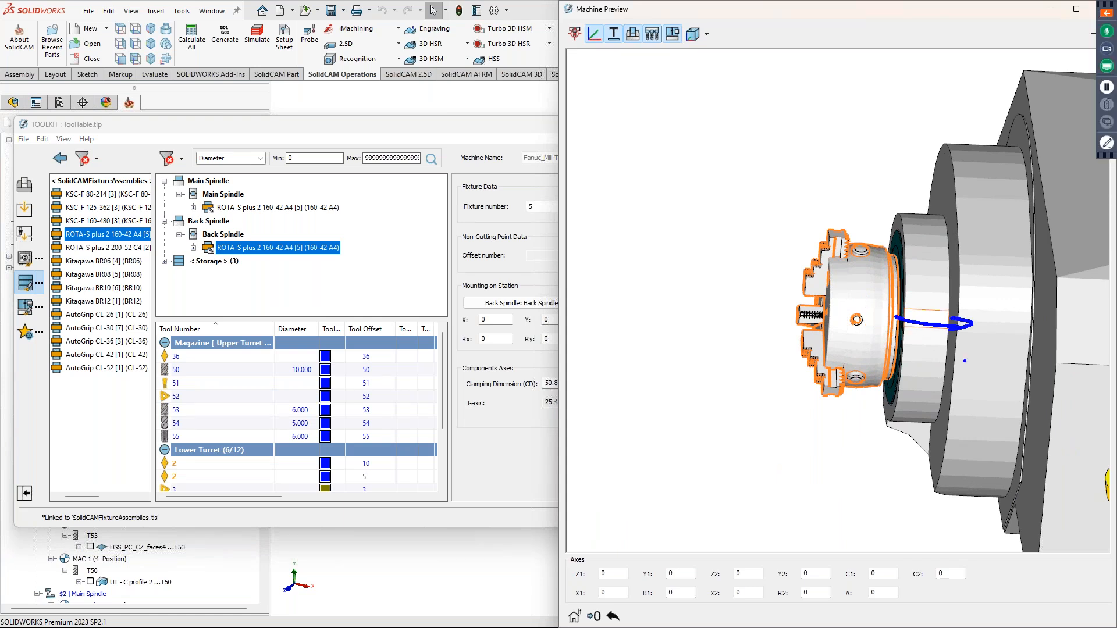
pyautogui.press('Escape')
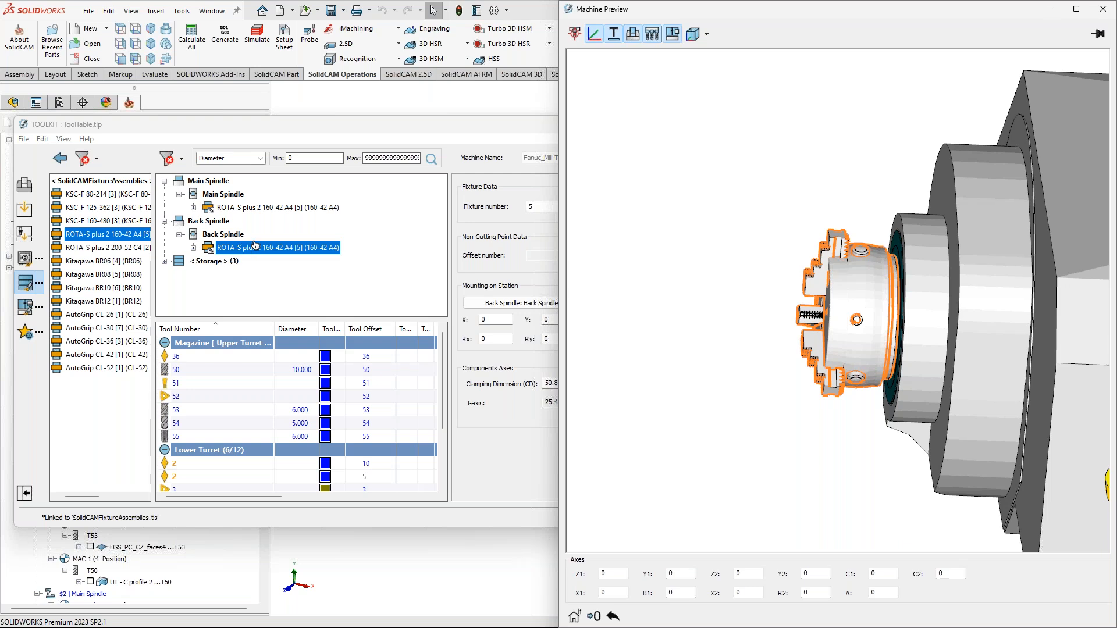
# - Expand the Back Spindle chuck and open the mounting data of its 160-42 A4 component
pyautogui.doubleClick(466, 124)
pyautogui.click(28, 244)
pyautogui.click(81, 258)
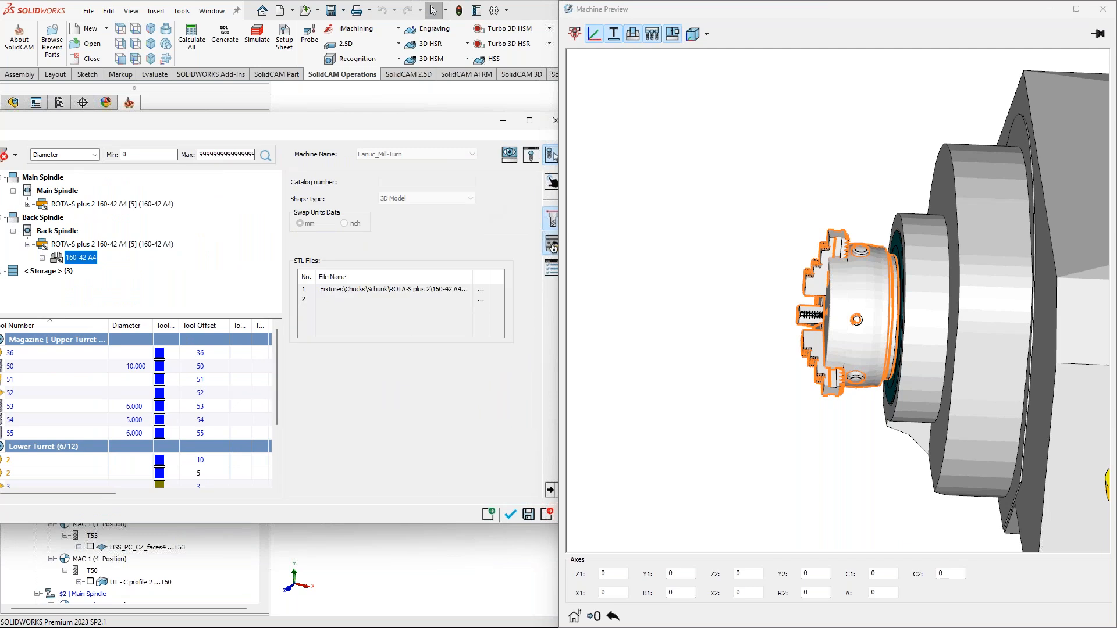
pyautogui.click(553, 249)
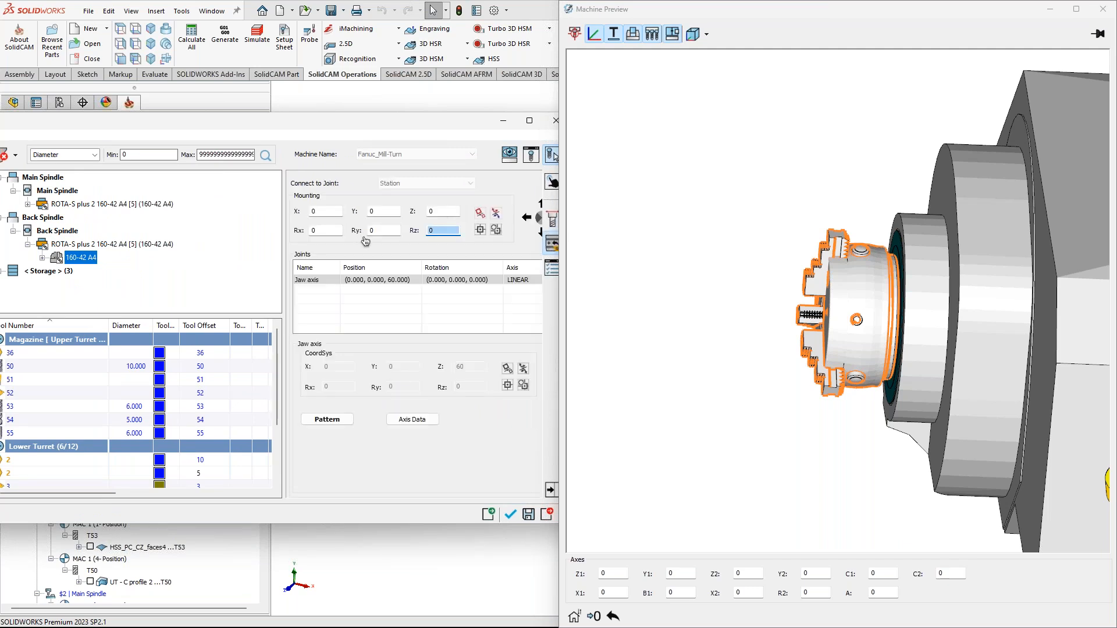
# - Try an Rx mounting rotation of -180 on the Back Spindle's 160-42 A4 component, and set Rx back to 0
pyautogui.doubleClick(325, 230)
pyautogui.write('-60')
pyautogui.write('-180')
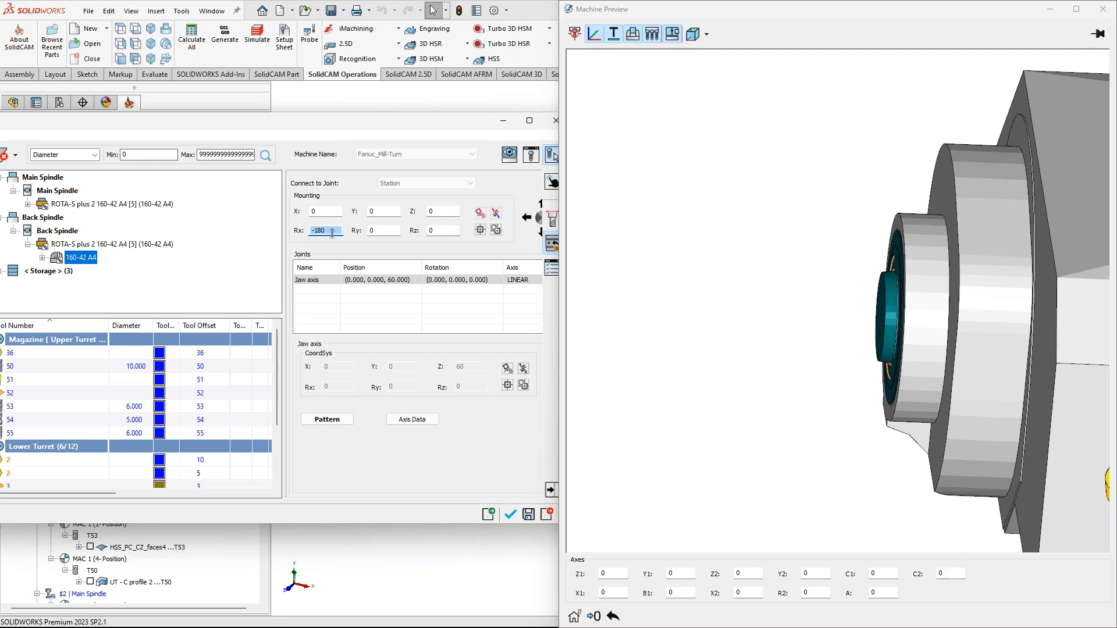
pyautogui.moveTo(327, 232); pyautogui.dragTo(282, 231)
pyautogui.write('0')
pyautogui.click(335, 213)
pyautogui.click(758, 219)
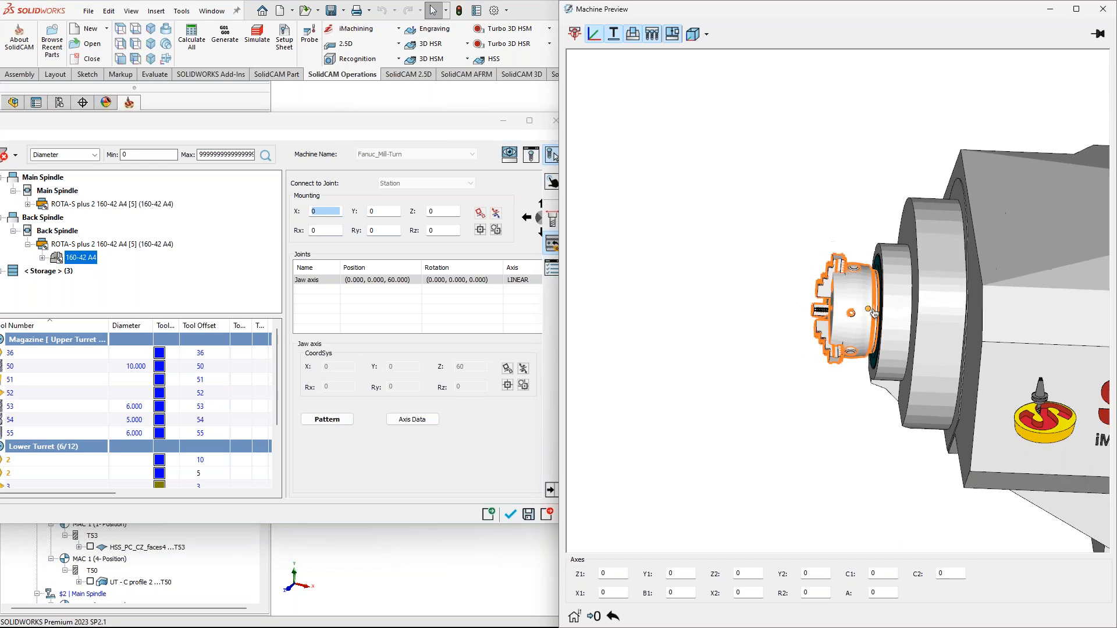
# - Examine the chucks mounted on both spindles in the Machine Preview, up close and then across the whole machine
pyautogui.moveTo(872, 309); pyautogui.dragTo(774, 310)
pyautogui.moveTo(779, 266); pyautogui.dragTo(799, 290)
pyautogui.moveTo(783, 279); pyautogui.dragTo(804, 279)
pyautogui.scroll(-1, 852, 319)
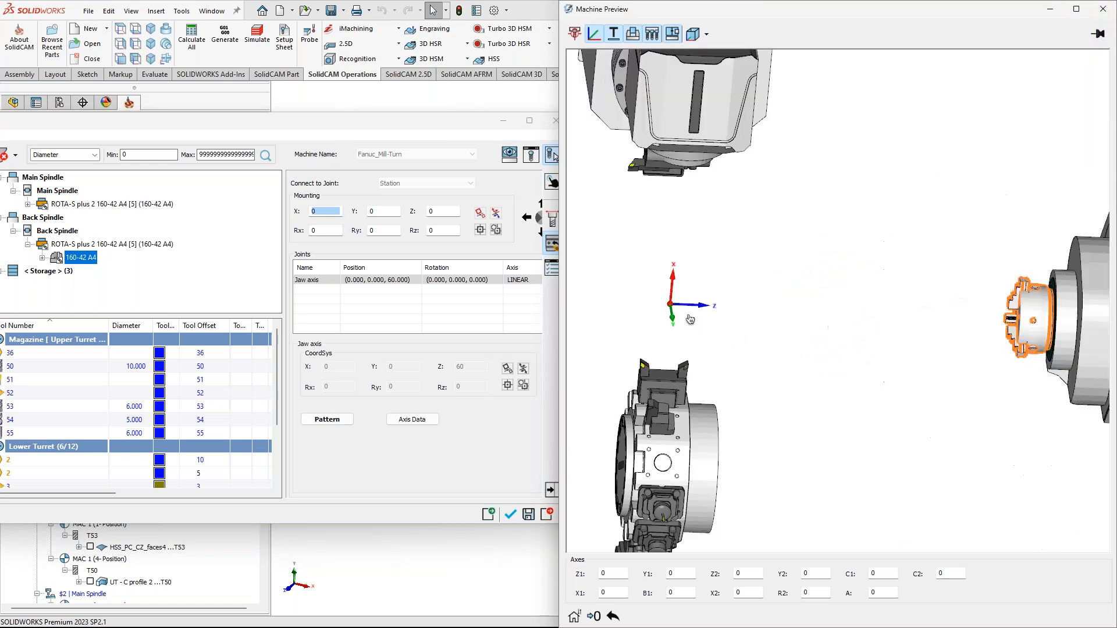
pyautogui.moveTo(671, 315); pyautogui.dragTo(779, 314, button='middle')
pyautogui.scroll(-3, 881, 326)
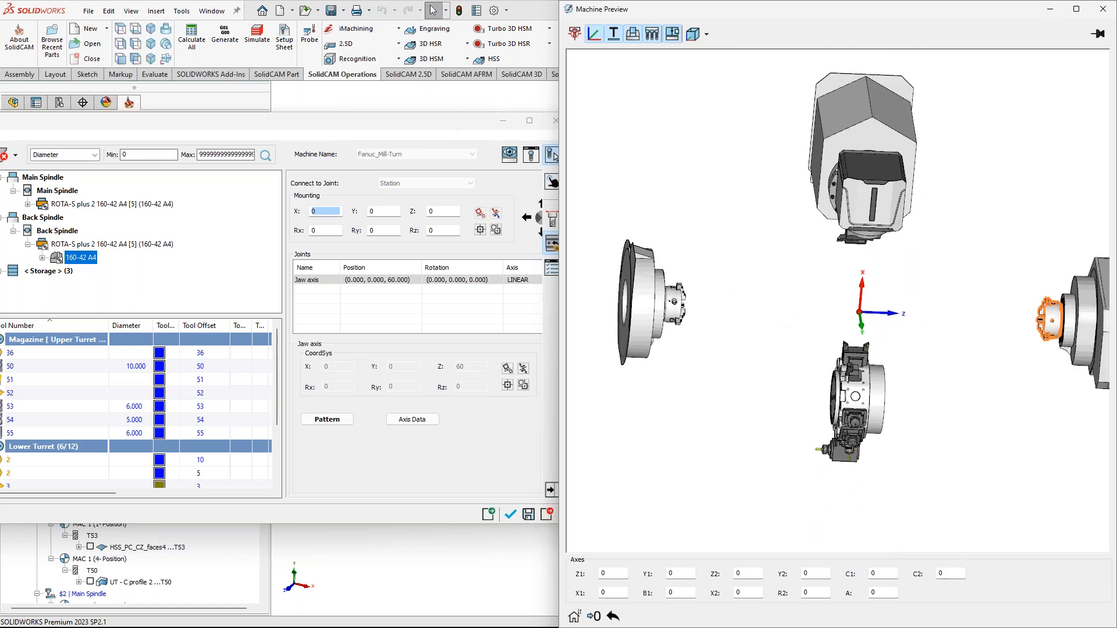
# - Expand the Back Spindle's 160-42 A4 component and examine its part mounting and the Add Part Mounting command
pyautogui.click(41, 203)
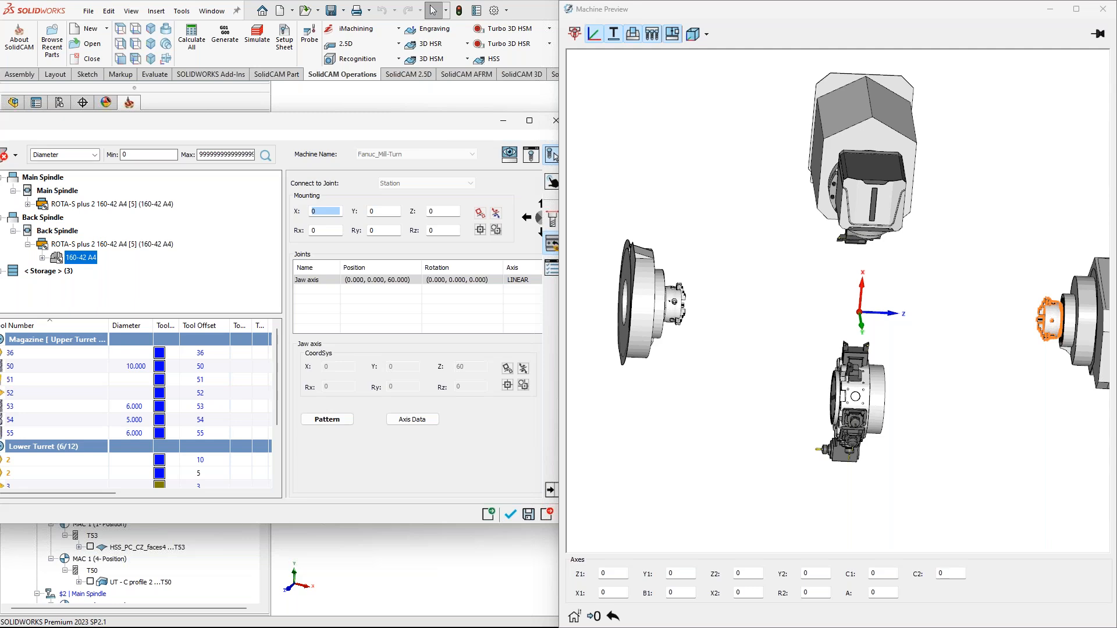
pyautogui.doubleClick(78, 257)
pyautogui.rightClick(72, 259)
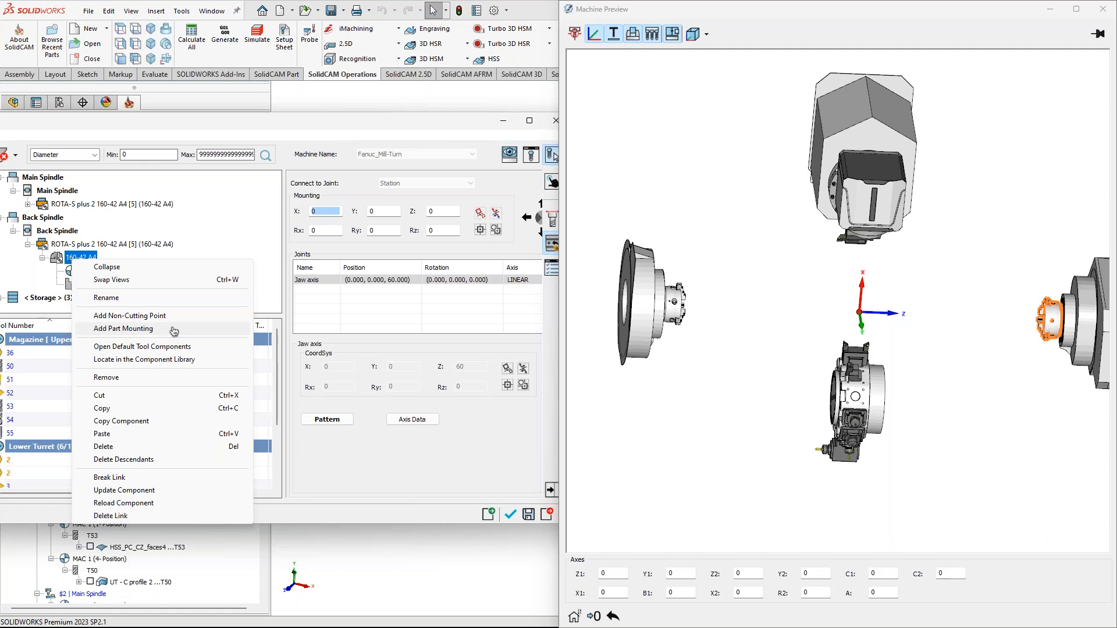
pyautogui.click(169, 329)
# - Return to the list of fixture libraries, and close the tool table without saving the changes
pyautogui.moveTo(233, 128); pyautogui.dragTo(381, 139)
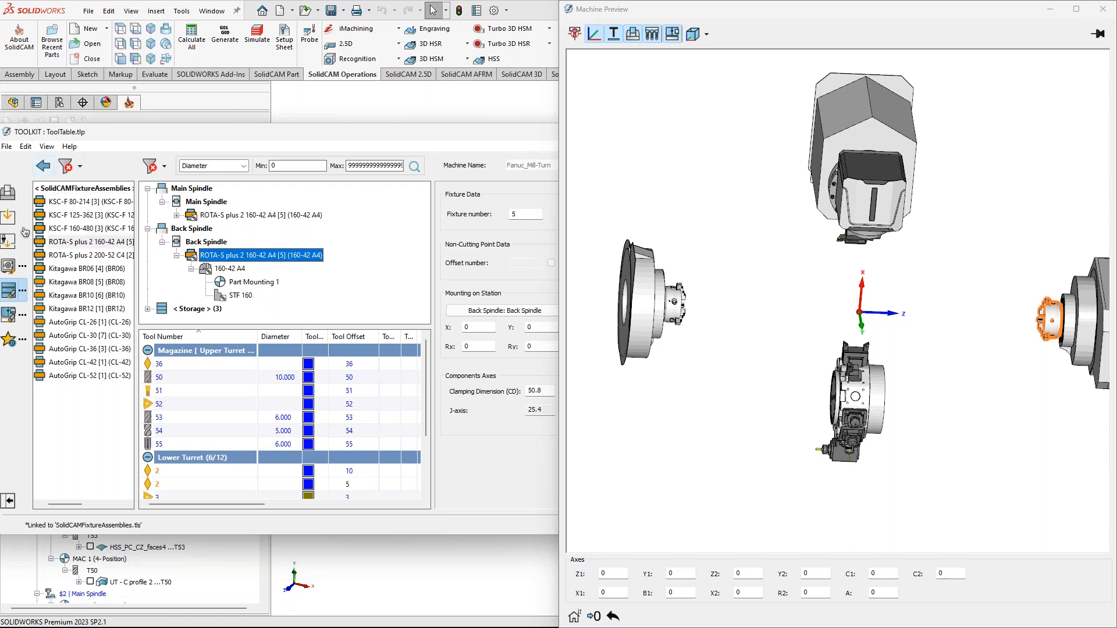
pyautogui.click(47, 167)
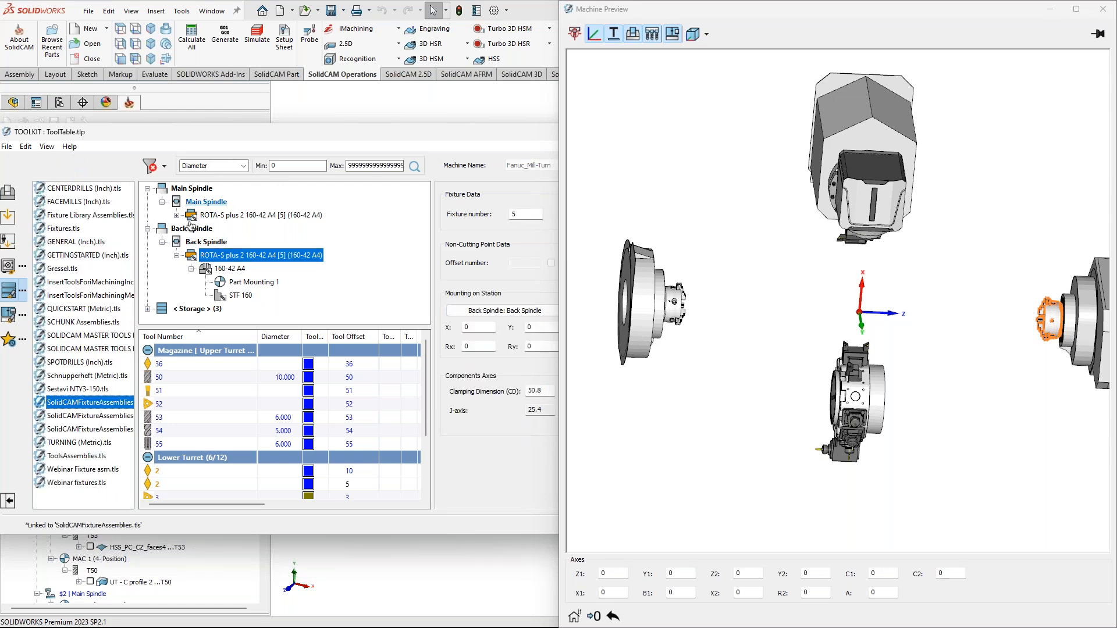
pyautogui.click(45, 147)
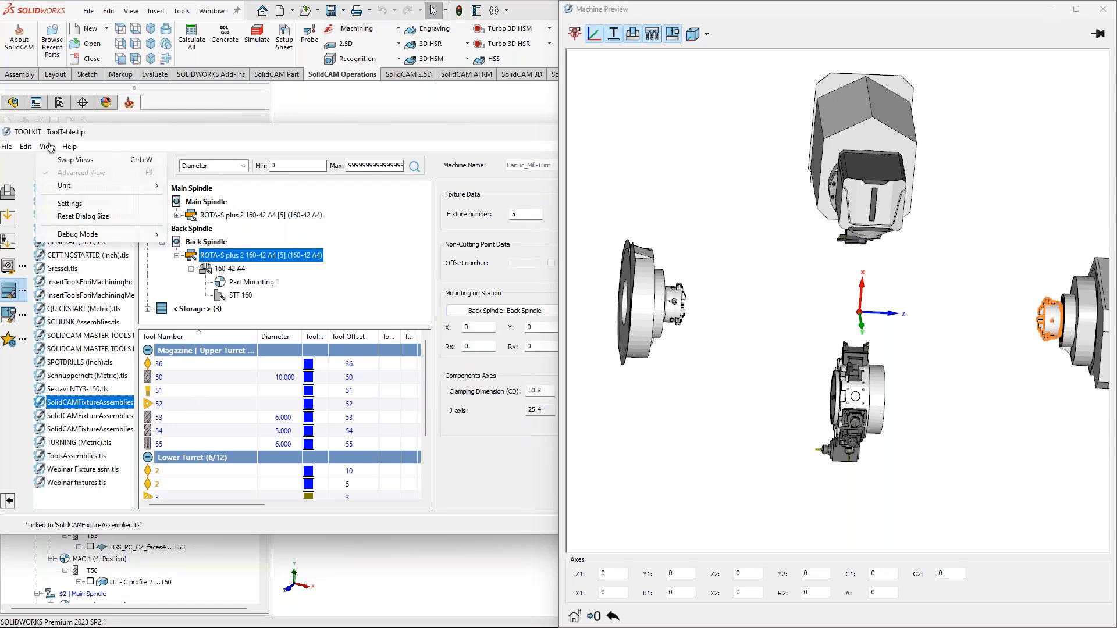
pyautogui.click(81, 166)
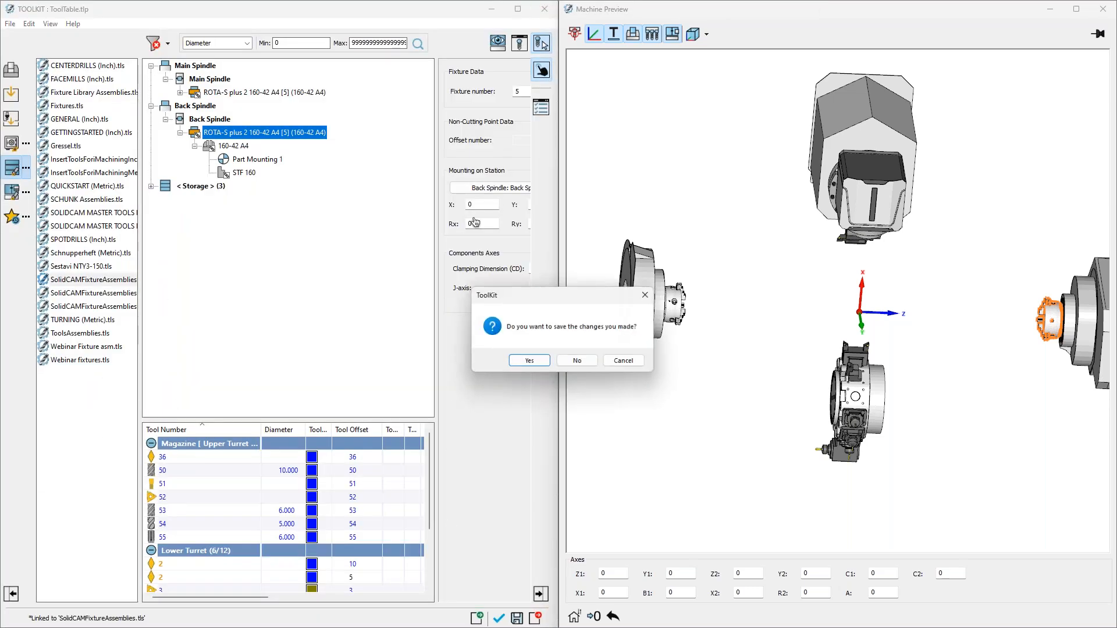
pyautogui.click(577, 360)
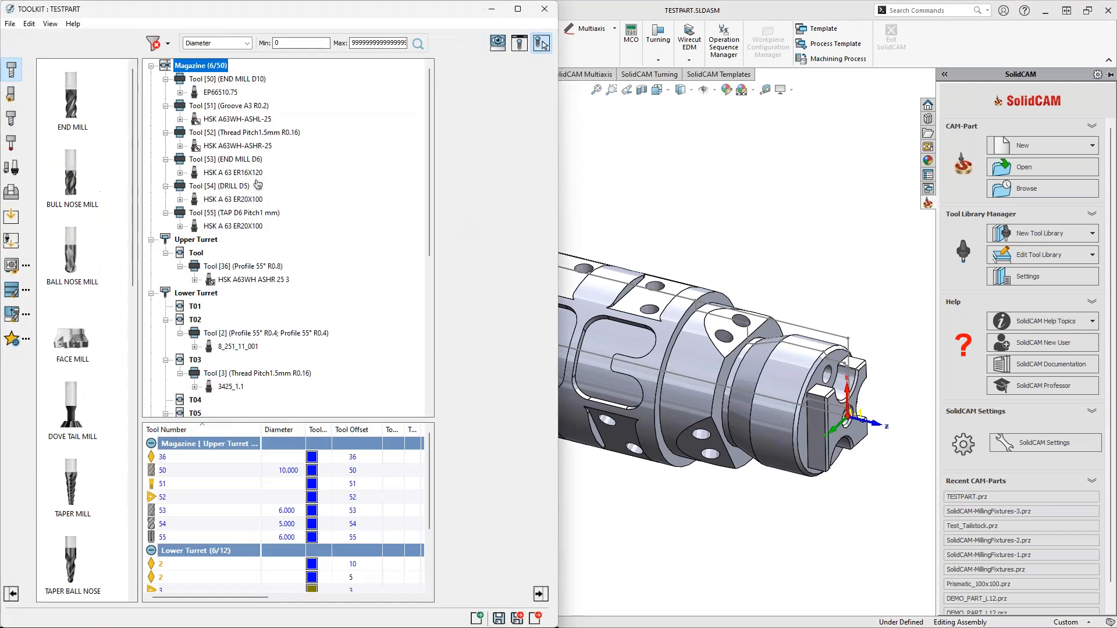
# - Review TESTPART's tool table from the END MILL D10 tool down to the last chuck fixture in Storage
pyautogui.click(181, 82)
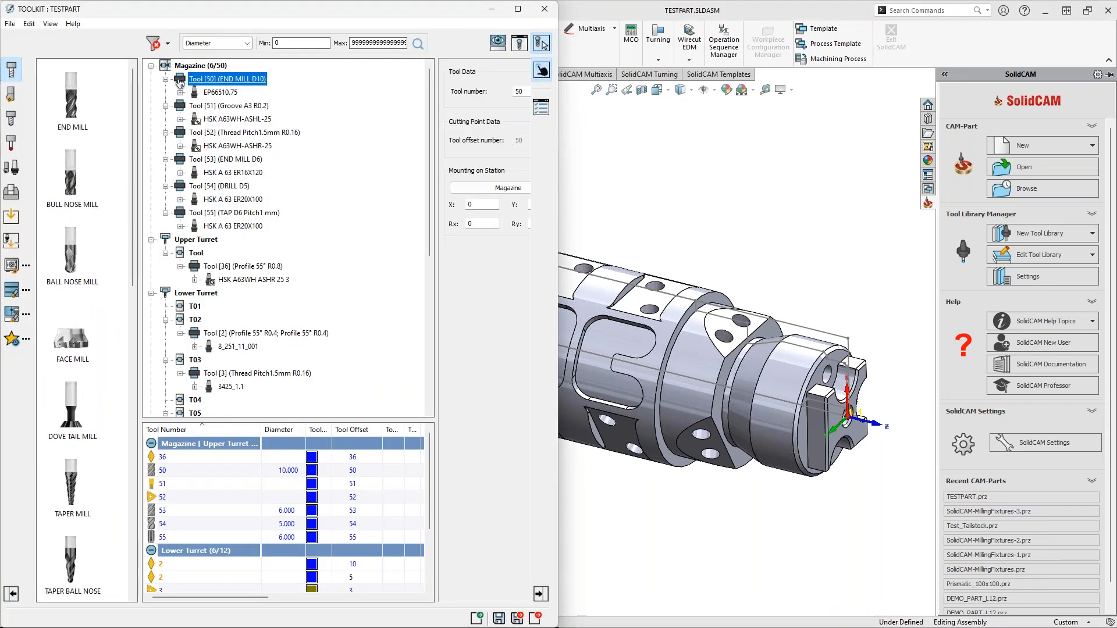
pyautogui.scroll(-10, 244, 250)
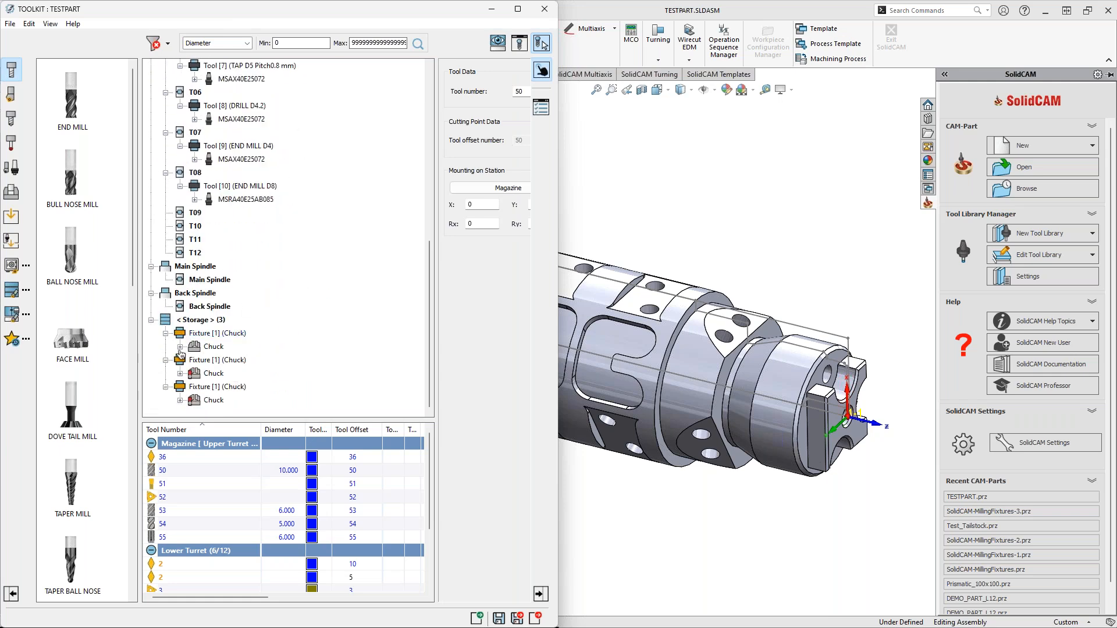
pyautogui.click(182, 388)
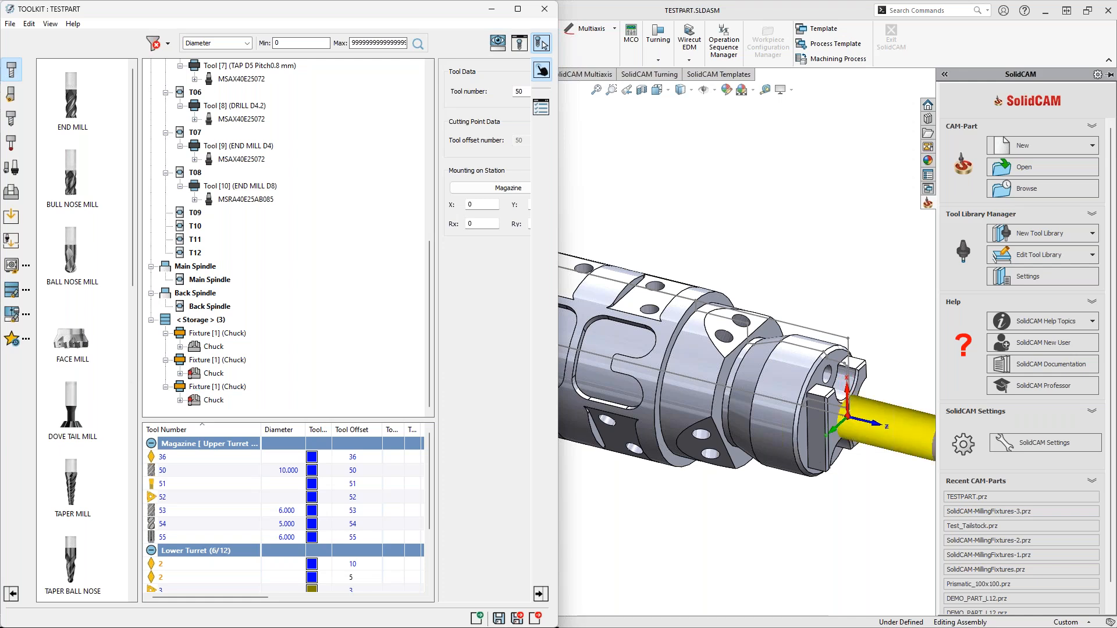